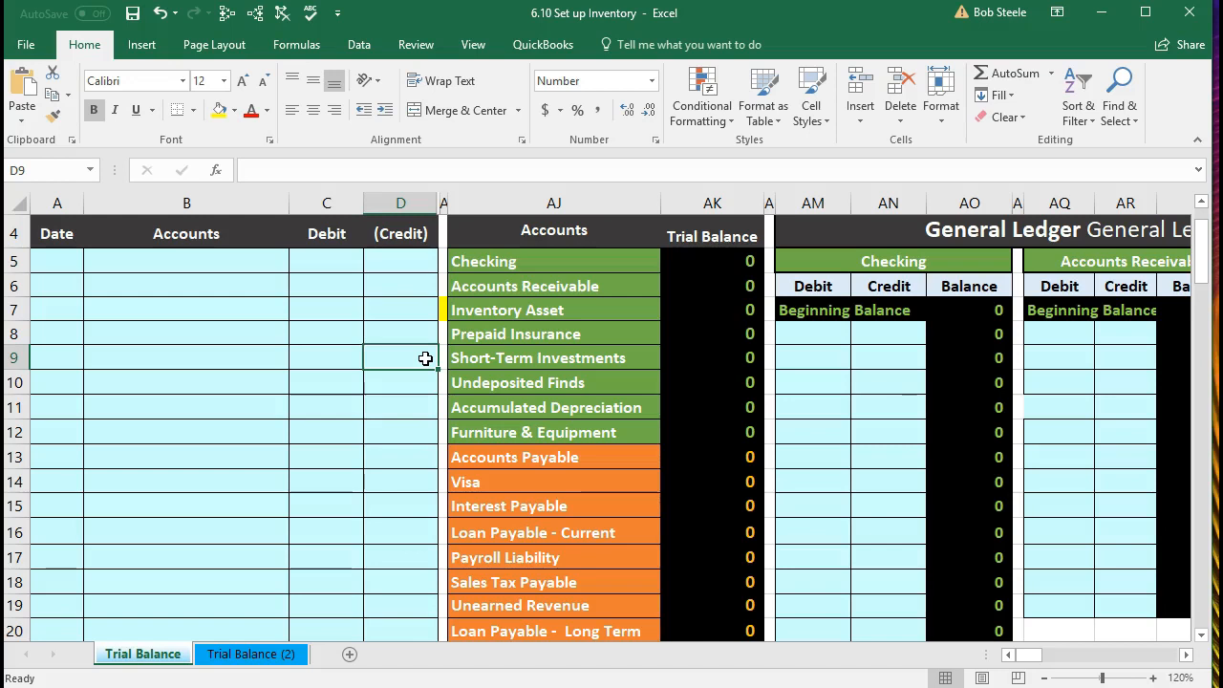
Go across row 8 past the general ledger and financial statements to the ELP inventory record around column CE.
{"action": "left_click", "coordinate": [583, 335]}
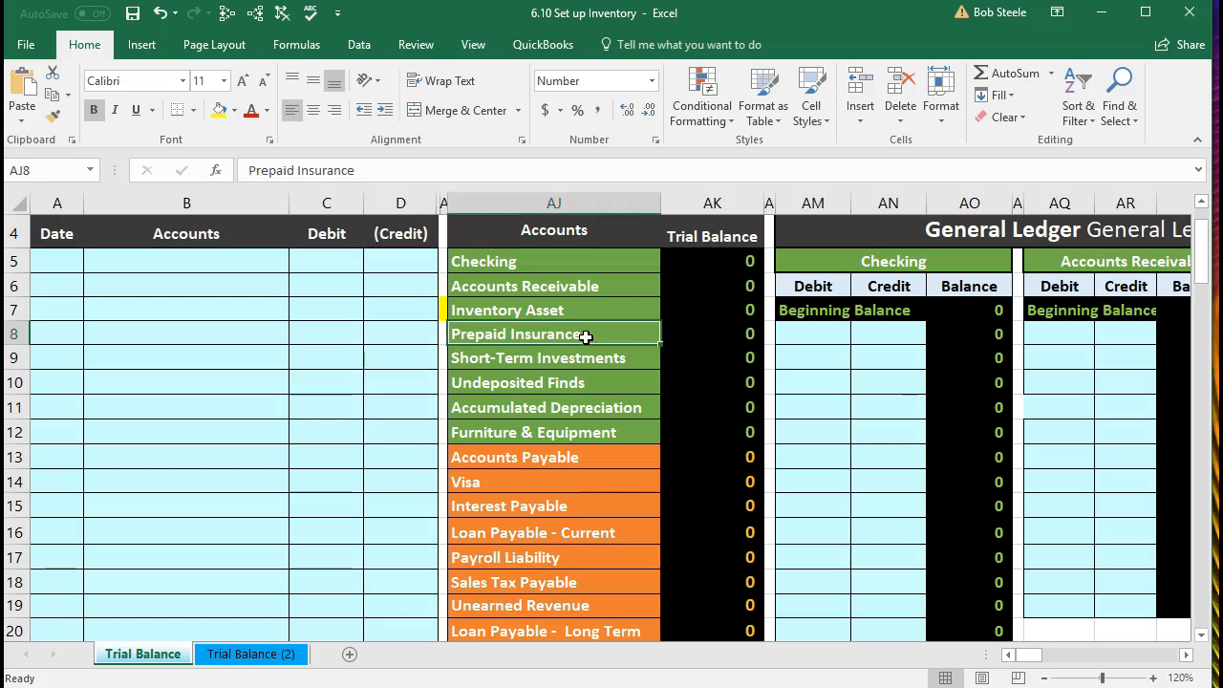
{"action": "key", "text": "Right"}
{"action": "key", "text": "Right"}
{"action": "key", "text": "Right"}
{"action": "key", "text": "Right"}
{"action": "key", "text": "Right"}
{"action": "key", "text": "Right"}
{"action": "key", "text": "Right"}
{"action": "key", "text": "Right"}
{"action": "key", "text": "Right"}
{"action": "key", "text": "Right"}
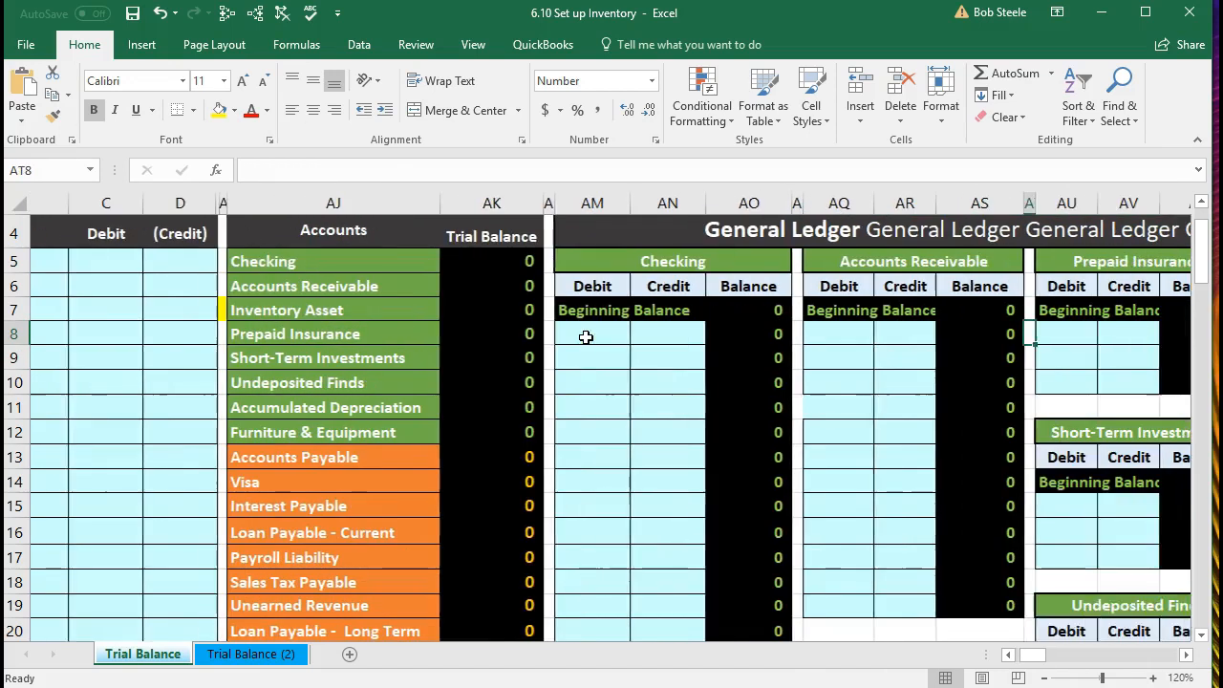
{"action": "key", "text": "Right"}
{"action": "key", "text": "Right"}
{"action": "key", "text": "Right"}
{"action": "key", "text": "Right"}
{"action": "key", "text": "Right"}
{"action": "key", "text": "Right"}
{"action": "key", "text": "Right"}
{"action": "key", "text": "Right"}
{"action": "key", "text": "Right"}
{"action": "key", "text": "Right"}
{"action": "key", "text": "Right"}
{"action": "key", "text": "Right"}
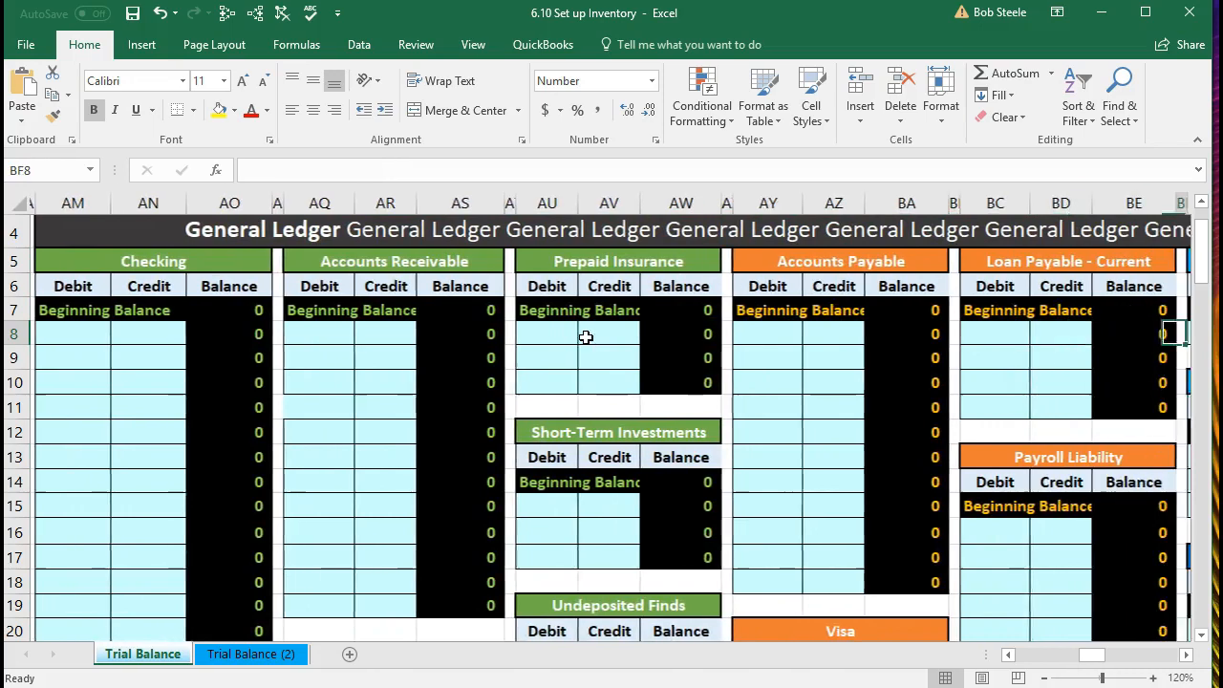
{"action": "key", "text": "Right"}
{"action": "key", "text": "Right"}
{"action": "key", "text": "Right"}
{"action": "key", "text": "Right"}
{"action": "key", "text": "Right"}
{"action": "key", "text": "Right"}
{"action": "key", "text": "Right"}
{"action": "key", "text": "Right"}
{"action": "key", "text": "Right"}
{"action": "key", "text": "Right"}
{"action": "key", "text": "Right"}
{"action": "key", "text": "Right"}
{"action": "key", "text": "Right"}
{"action": "key", "text": "Right"}
{"action": "key", "text": "Right"}
{"action": "key", "text": "Right"}
{"action": "key", "text": "Right"}
{"action": "key", "text": "Right"}
{"action": "key", "text": "Right"}
{"action": "key", "text": "Right"}
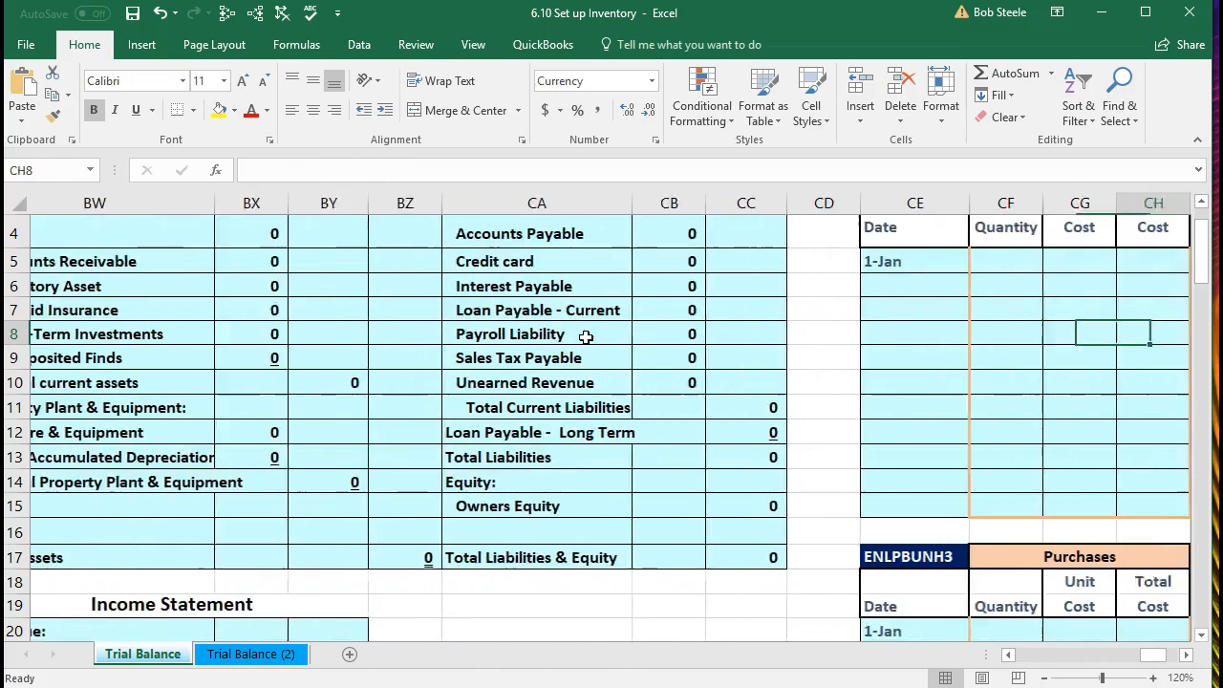
{"action": "key", "text": "Right"}
{"action": "key", "text": "Right"}
{"action": "key", "text": "Right"}
{"action": "key", "text": "Right"}
{"action": "key", "text": "Right"}
{"action": "key", "text": "Right"}
{"action": "key", "text": "Right"}
{"action": "key", "text": "Right"}
{"action": "key", "text": "Right"}
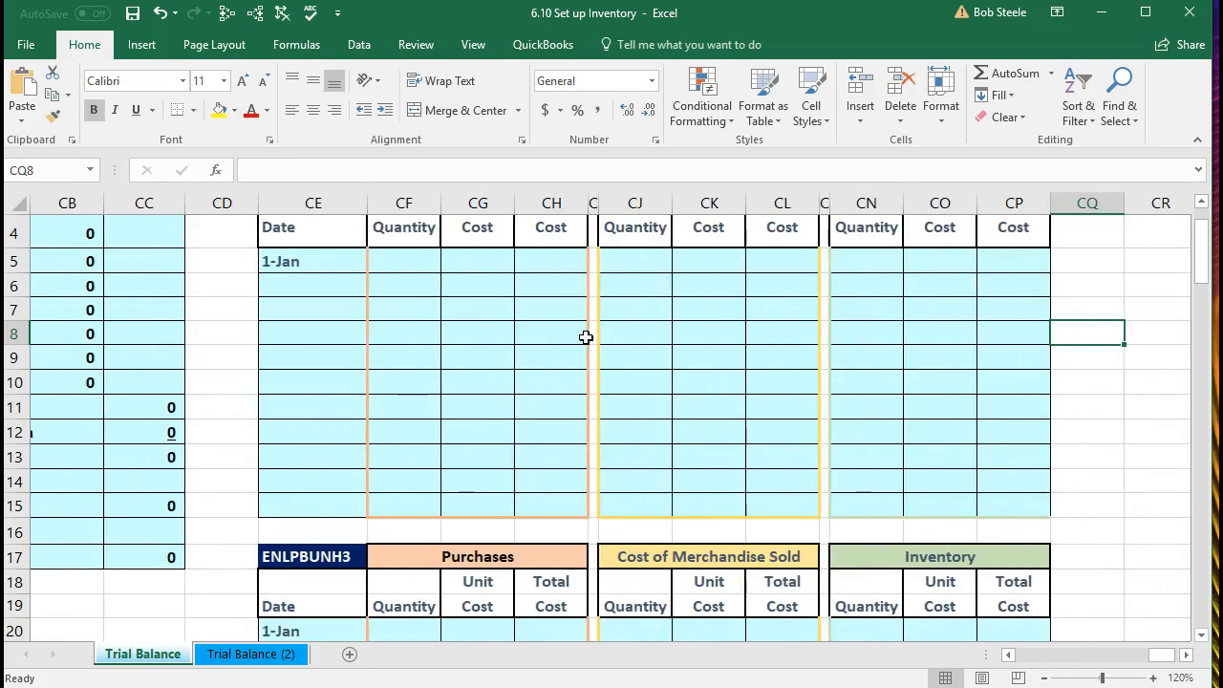
{"action": "scroll", "coordinate": [586, 338], "scroll_direction": "up", "scroll_amount": 1}
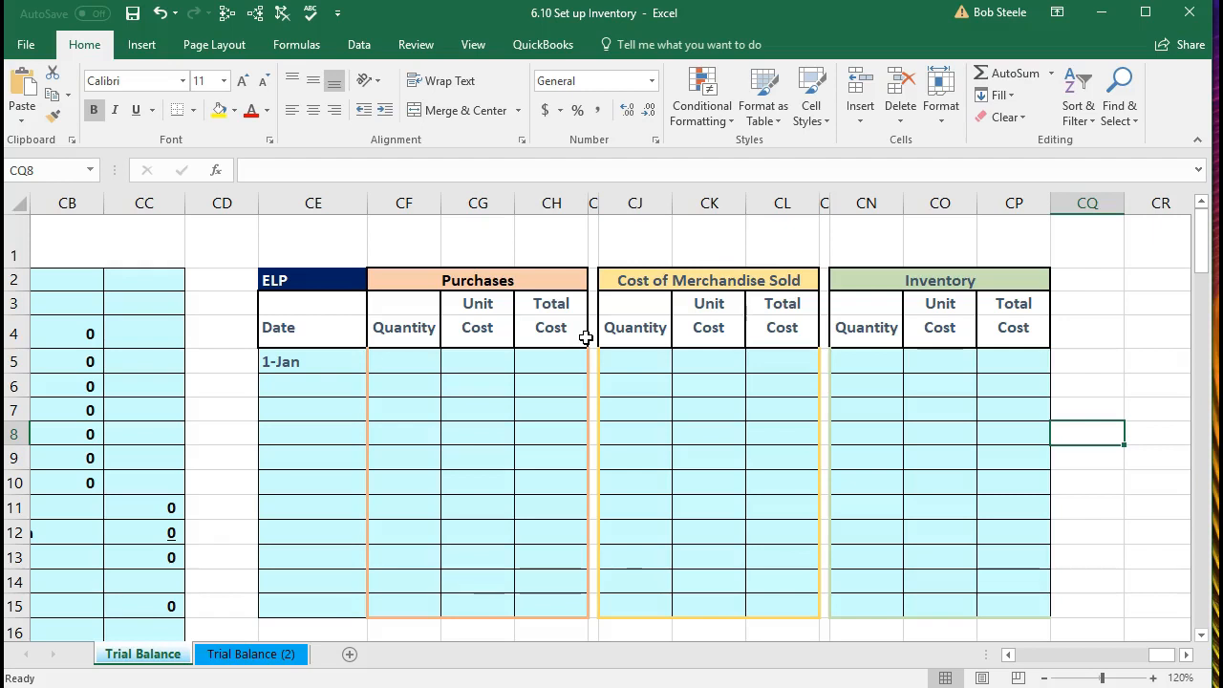
{"action": "left_click", "coordinate": [323, 273]}
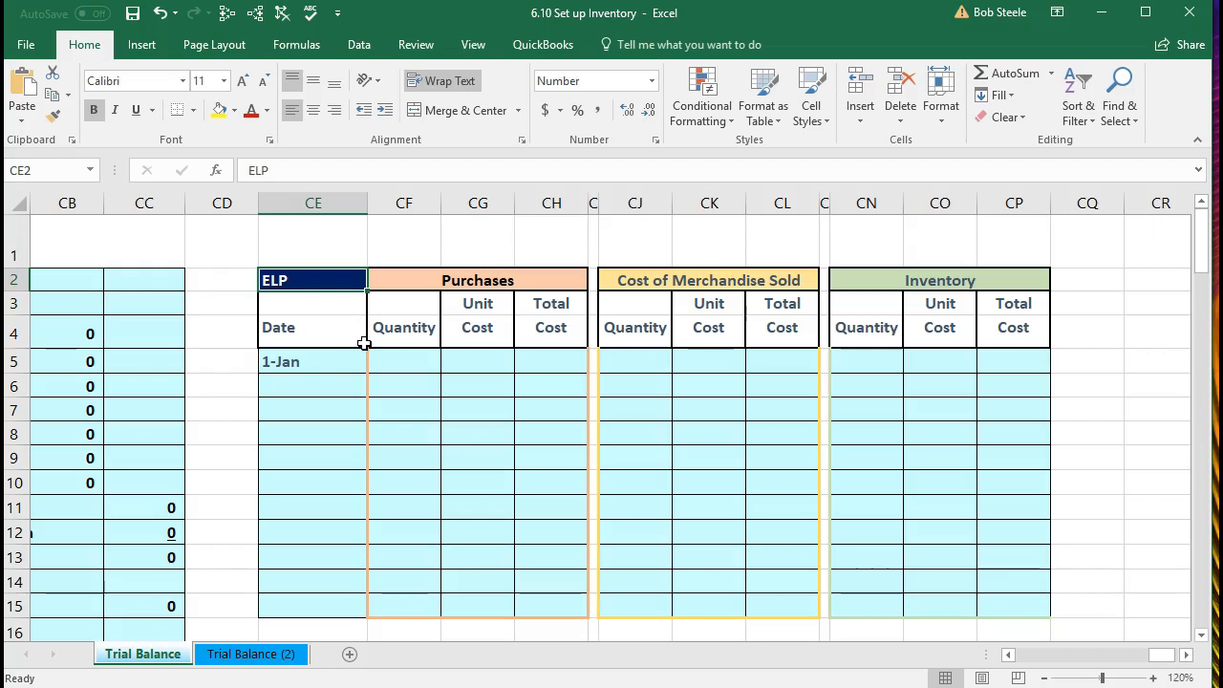
Enter the ELP opening inventory for 1-Jan with quantity 1 in CN5 and unit cost 400 in CO5.
{"action": "left_click", "coordinate": [863, 354]}
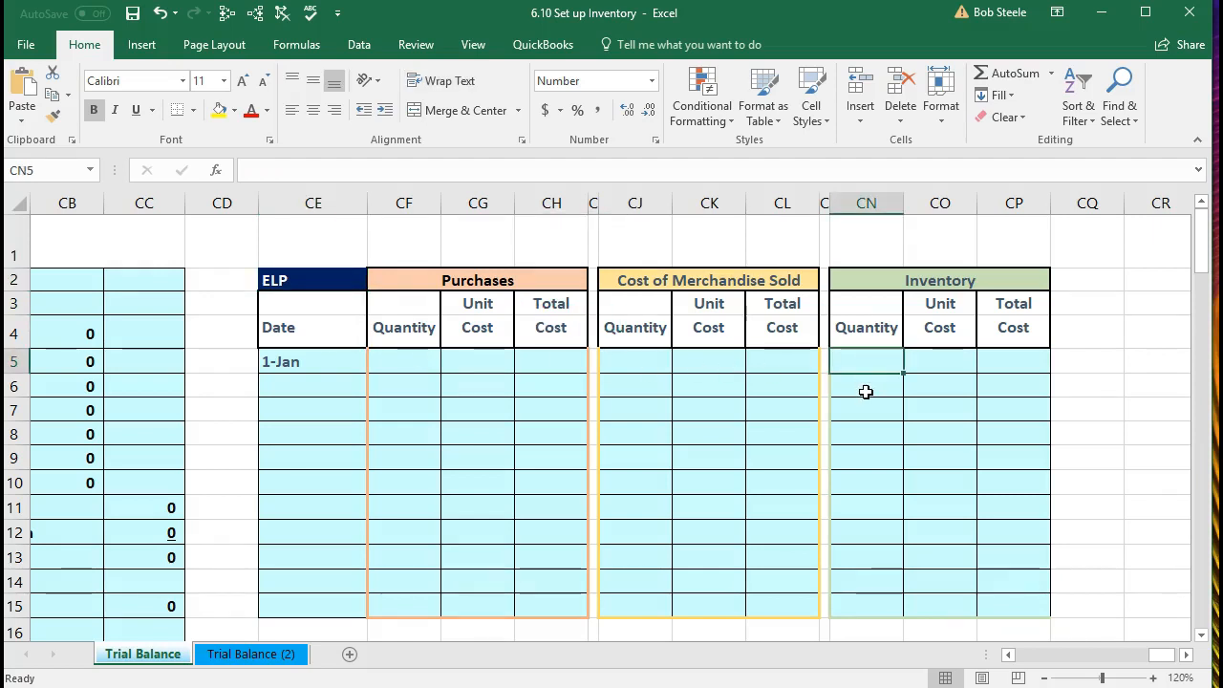
{"action": "type", "text": "1"}
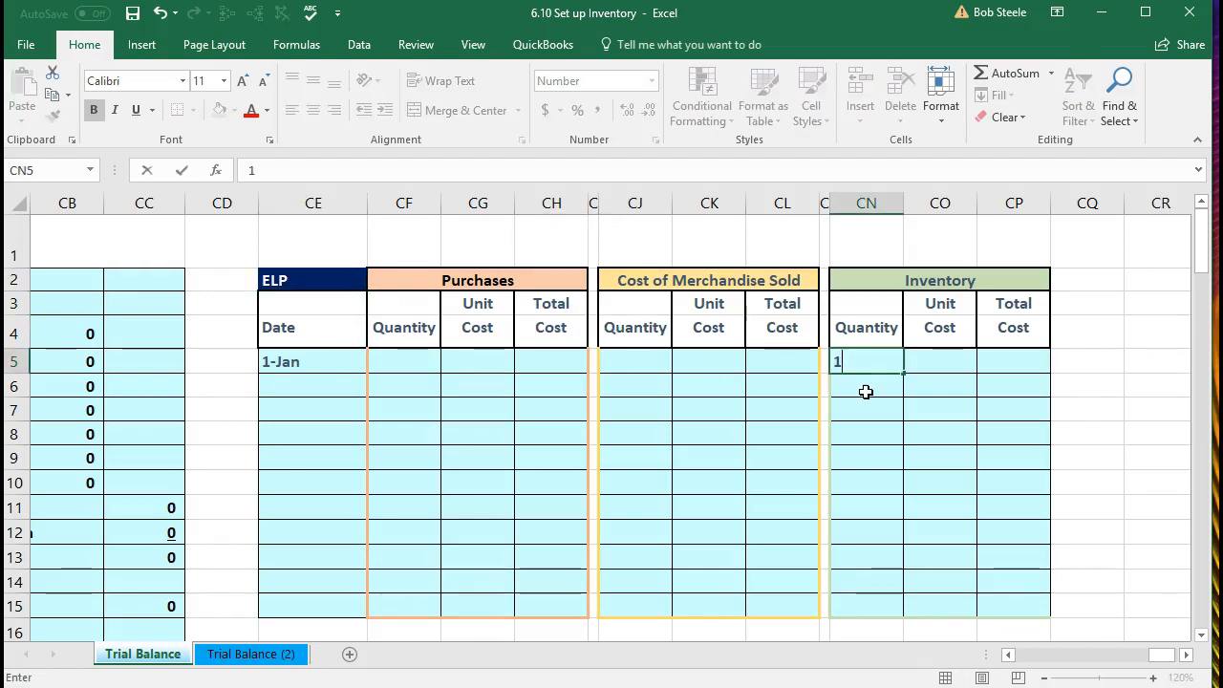
{"action": "key", "text": "Tab"}
{"action": "type", "text": "400"}
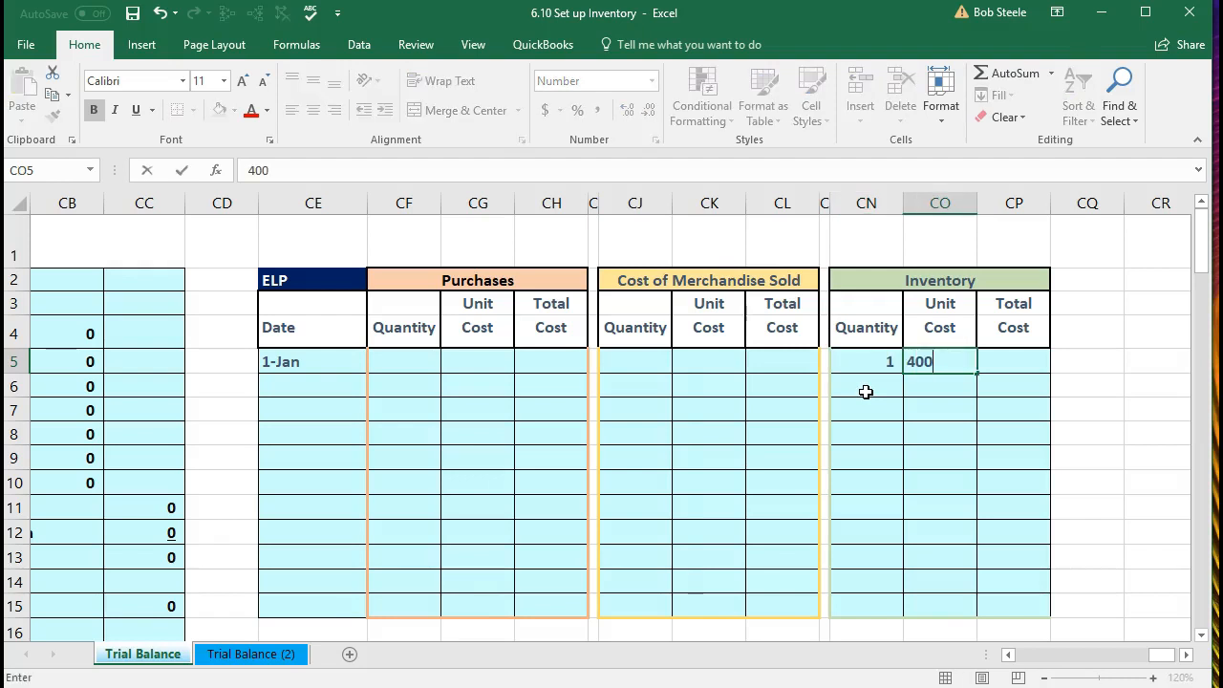
{"action": "key", "text": "Tab"}
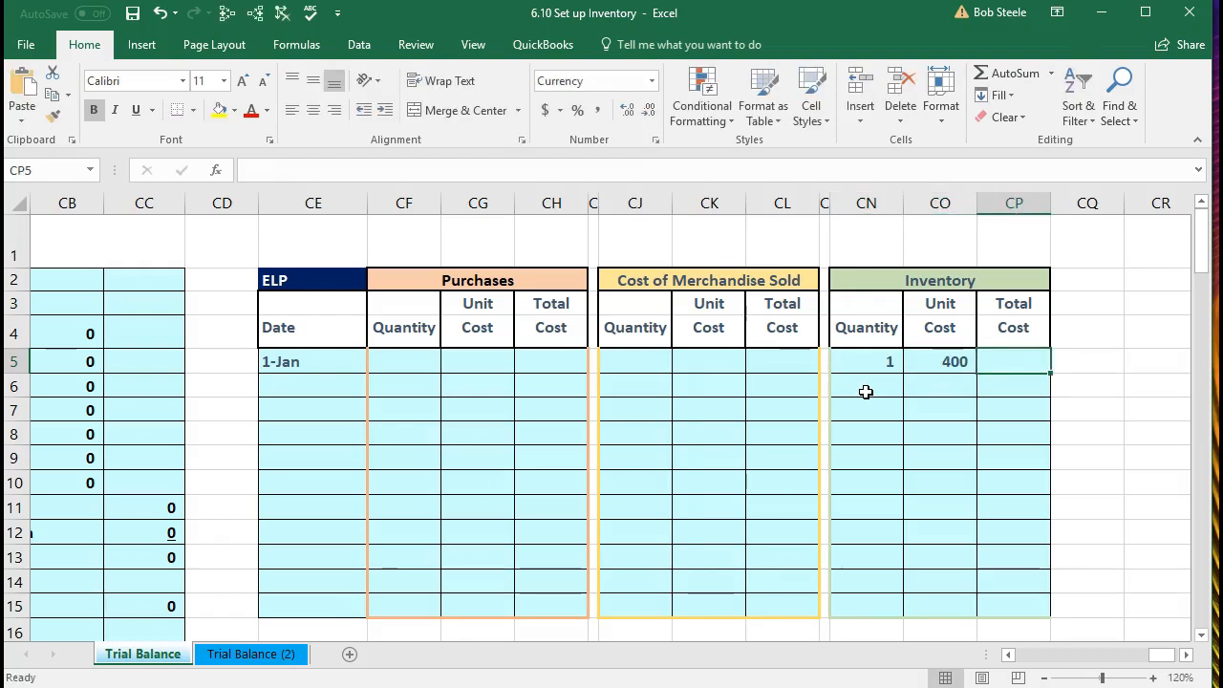
Calculate the ELP inventory total cost in CP5 as quantity times unit cost, =CN5*CO5.
{"action": "type", "text": "="}
{"action": "key", "text": "Left"}
{"action": "key", "text": "Left"}
{"action": "type", "text": "*"}
{"action": "key", "text": "Left"}
{"action": "key", "text": "Return"}
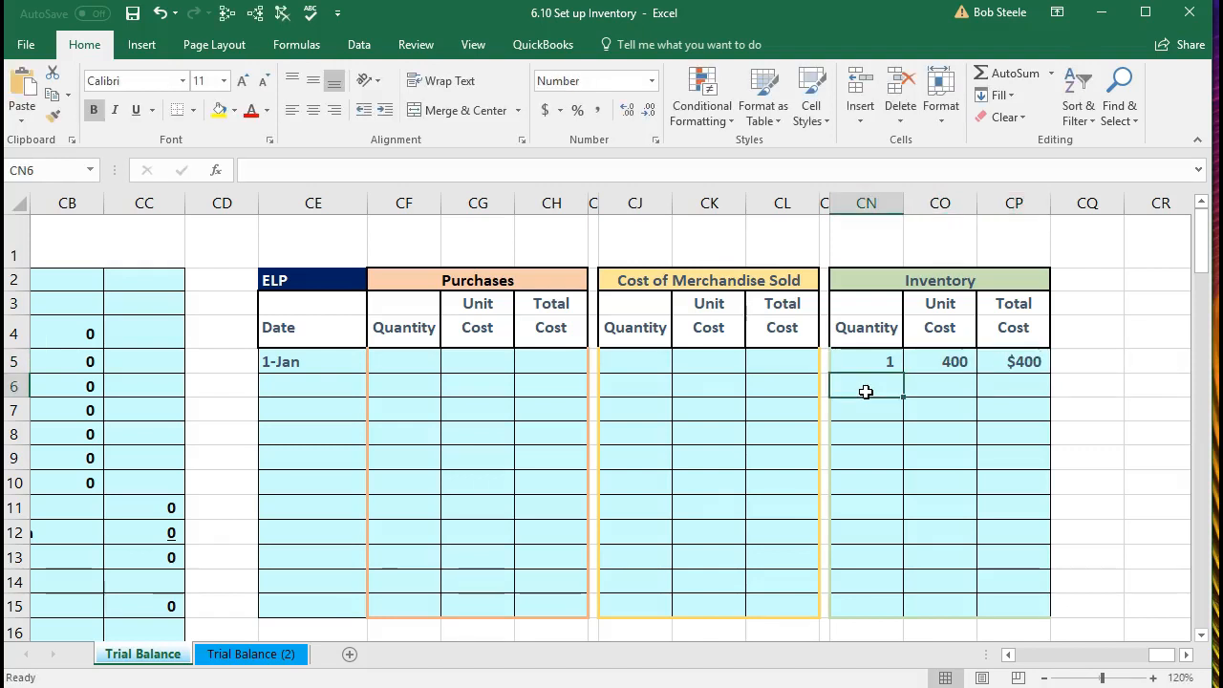
Format the Inventory Unit Cost column CO as whole-dollar currency like the Total Cost column, and review the ELP opening entry.
{"action": "left_click", "coordinate": [1044, 363]}
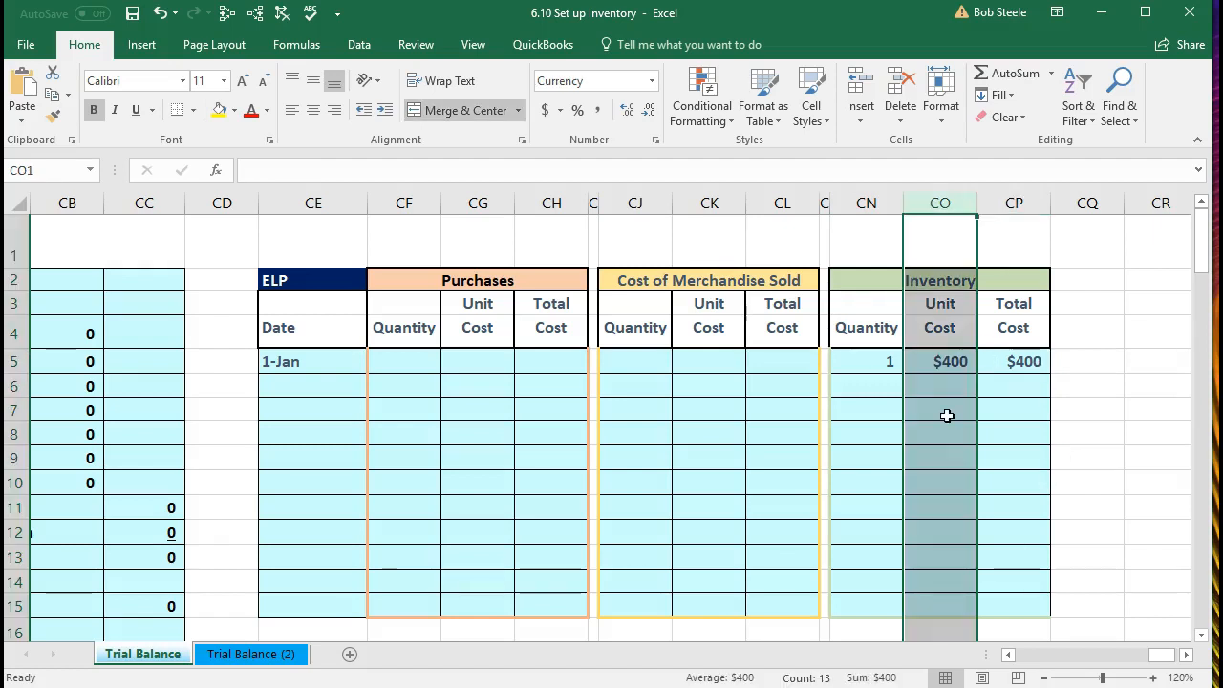
{"action": "left_click", "coordinate": [947, 415]}
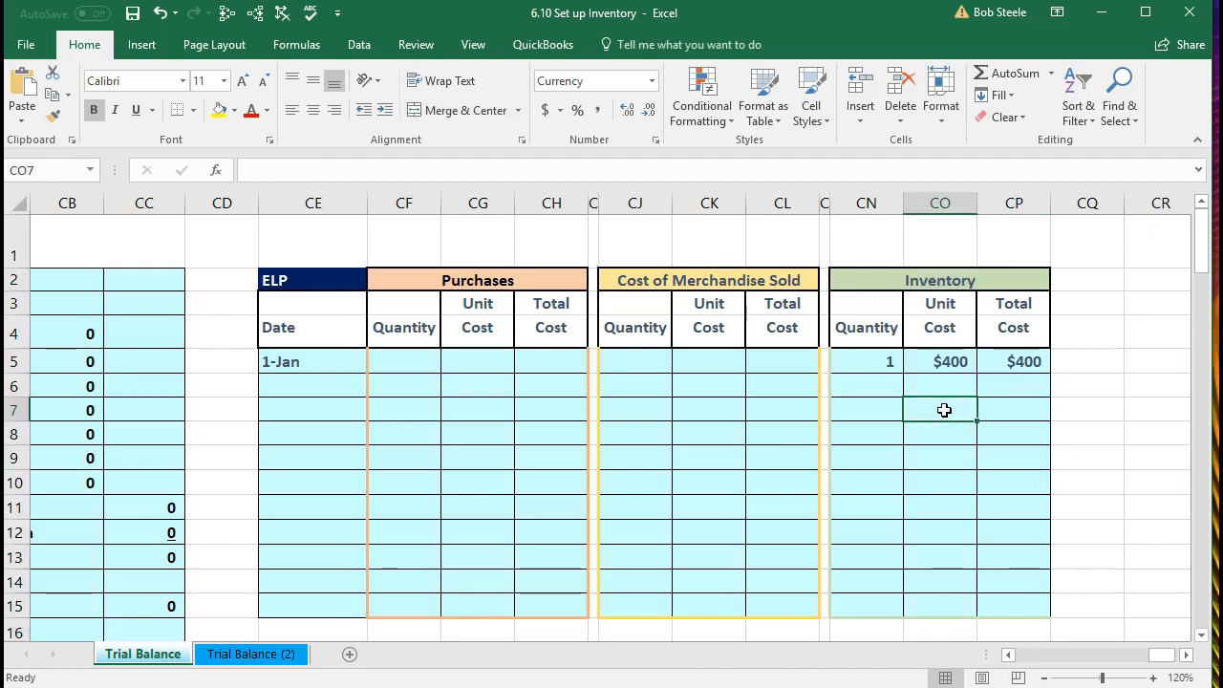
{"action": "left_click", "coordinate": [882, 369]}
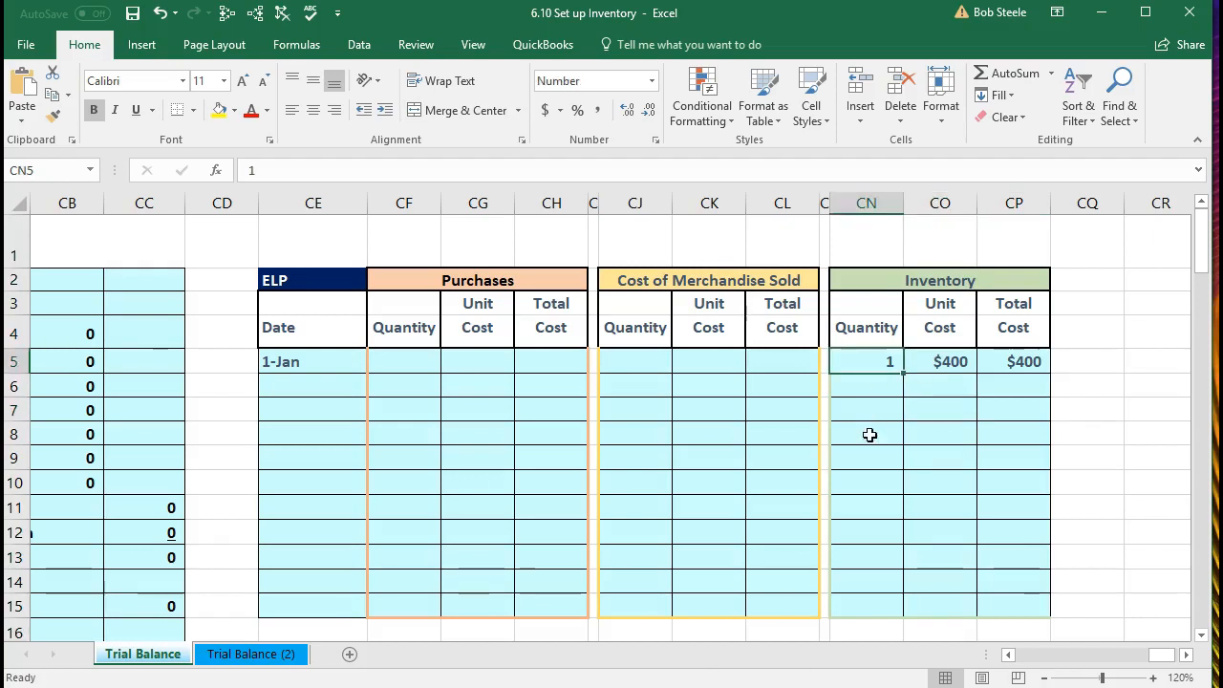
{"action": "left_click", "coordinate": [943, 364]}
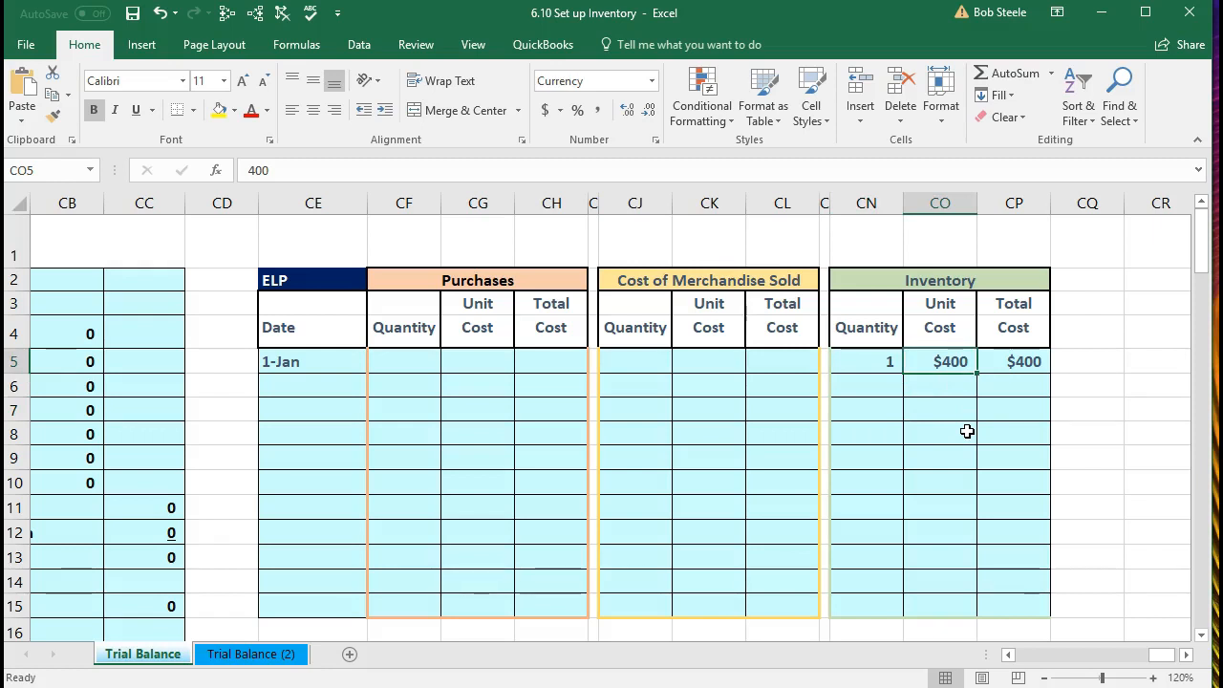
{"action": "left_click", "coordinate": [886, 371]}
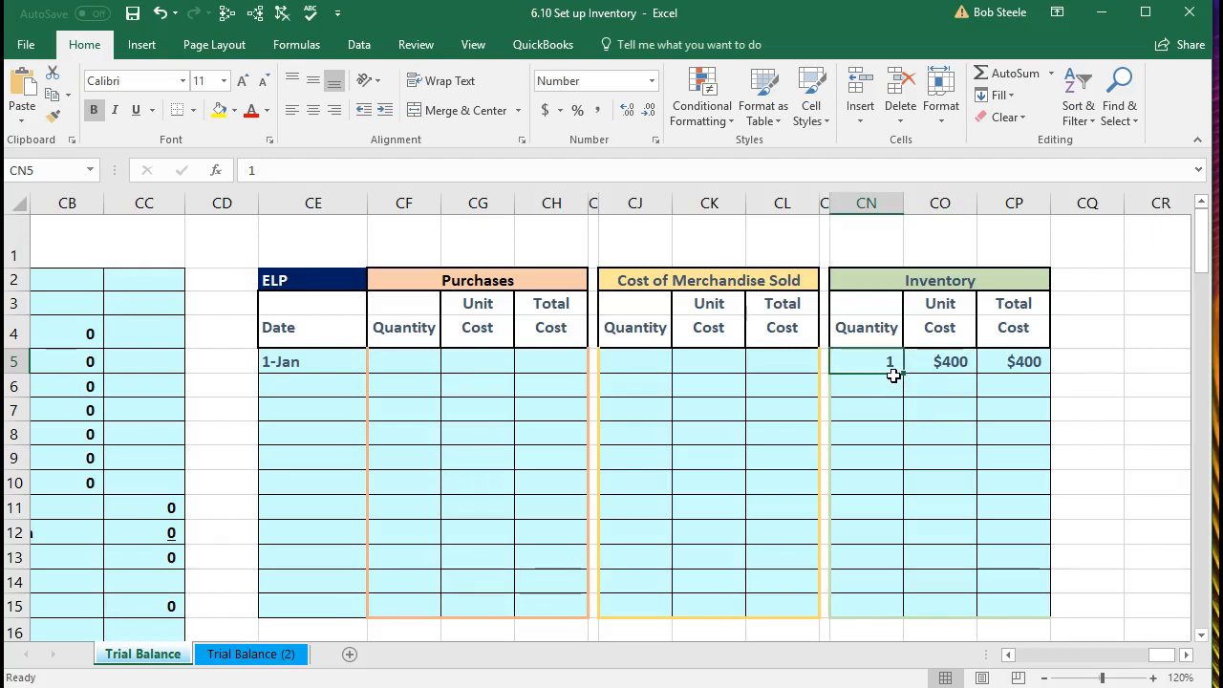
{"action": "left_click", "coordinate": [1024, 364]}
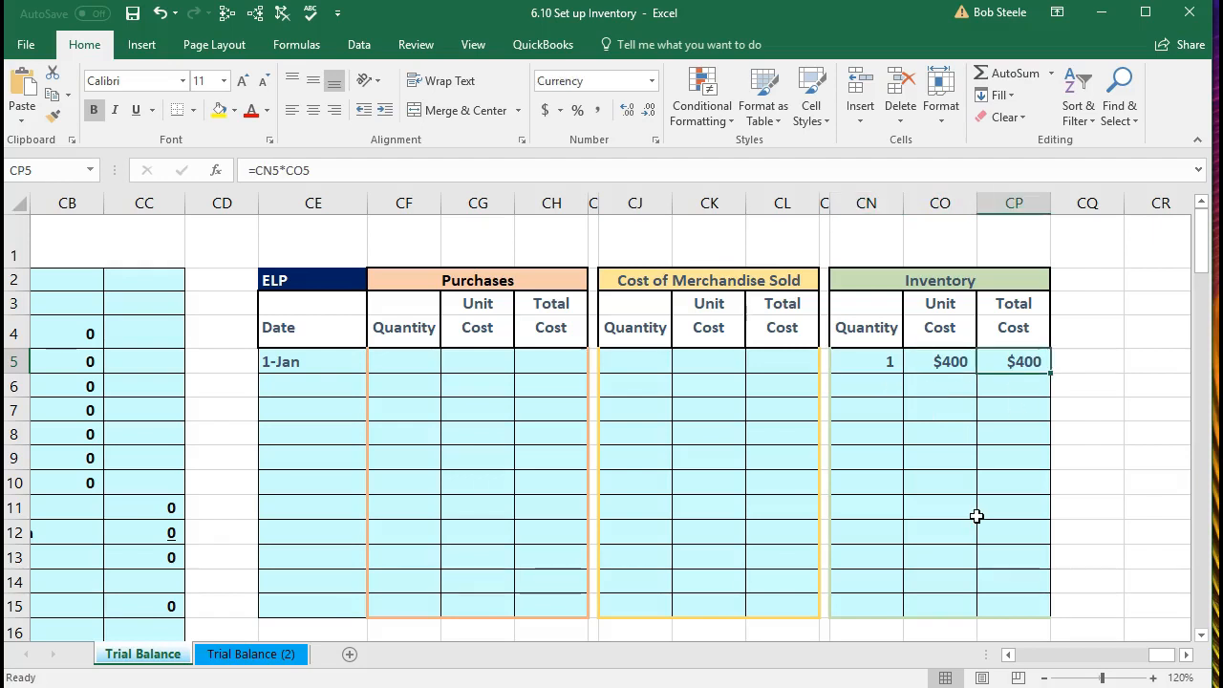
Enter the ENLPBUNH3 opening inventory for 1-Jan with quantity 1 in CN20 and unit cost 480 in CO20.
{"action": "scroll", "coordinate": [977, 516], "scroll_direction": "down", "scroll_amount": 1}
{"action": "scroll", "coordinate": [976, 516], "scroll_direction": "down", "scroll_amount": 1}
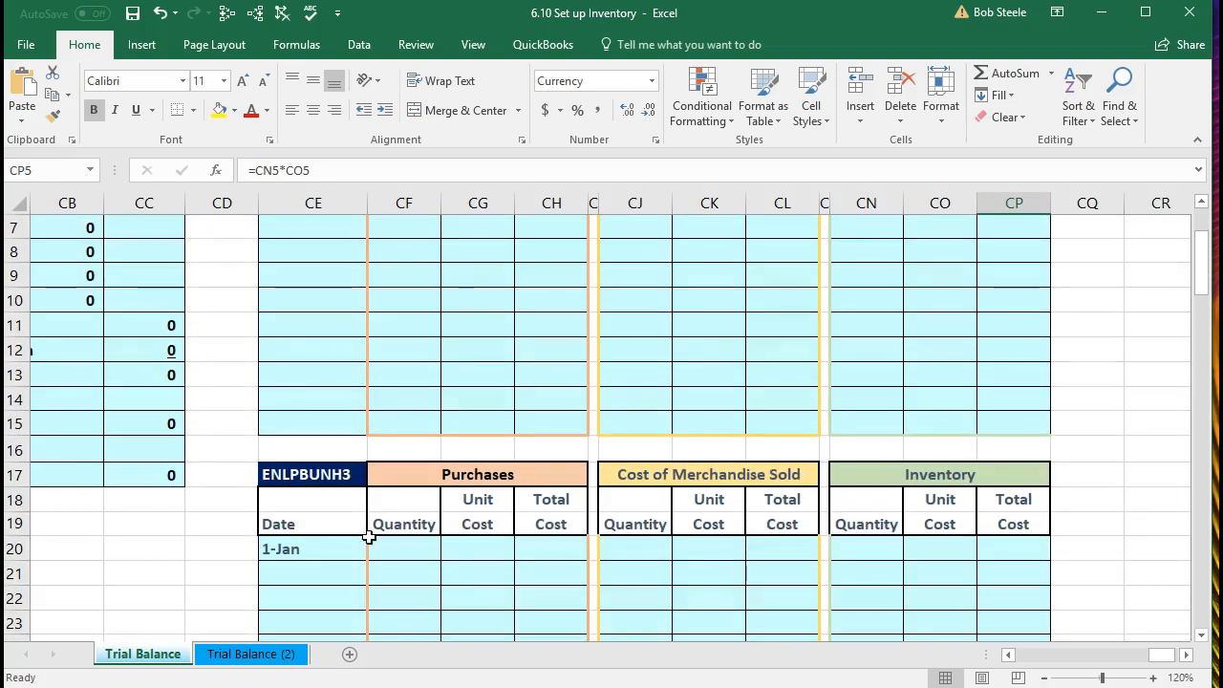
{"action": "left_click", "coordinate": [315, 478]}
{"action": "scroll", "coordinate": [491, 532], "scroll_direction": "down", "scroll_amount": 2}
{"action": "scroll", "coordinate": [490, 532], "scroll_direction": "down", "scroll_amount": 1}
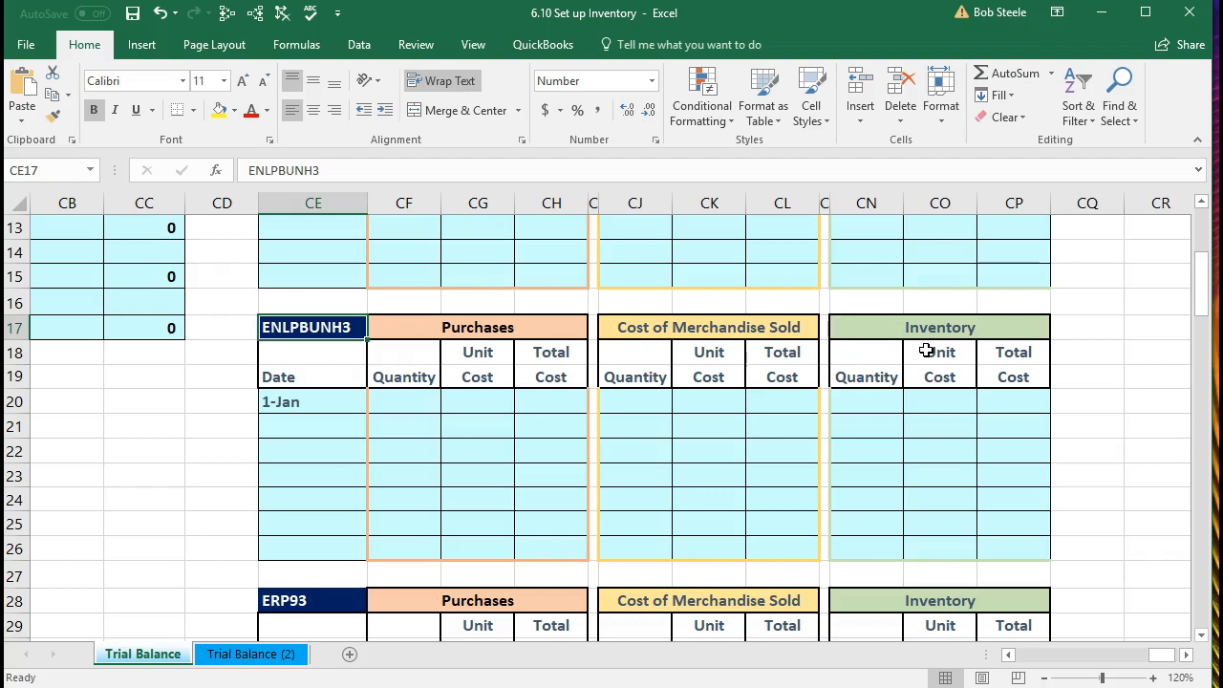
{"action": "left_click", "coordinate": [878, 393]}
{"action": "type", "text": "1"}
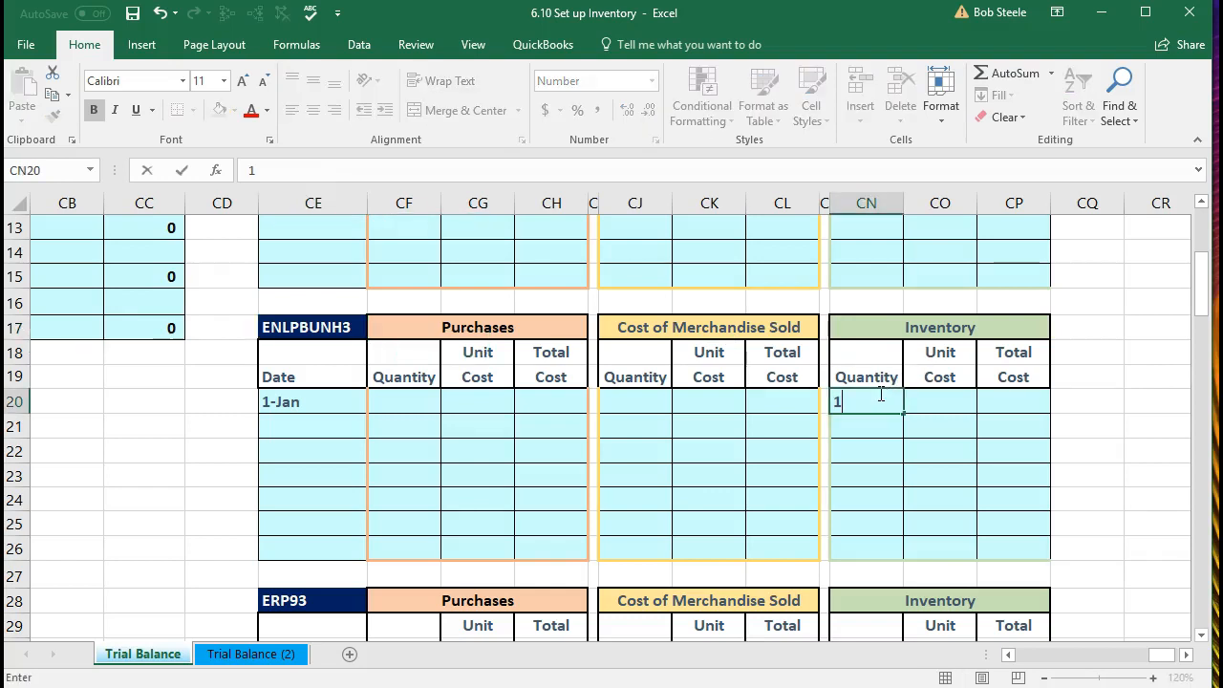
{"action": "key", "text": "Tab"}
{"action": "type", "text": "480"}
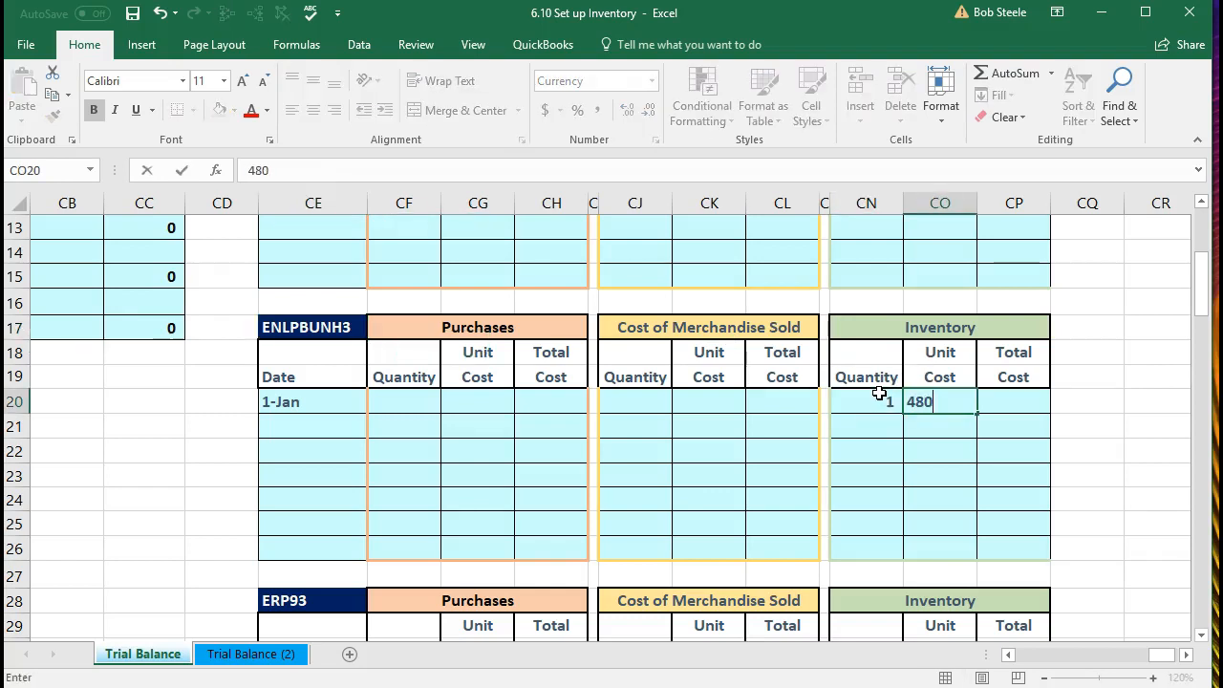
{"action": "key", "text": "Tab"}
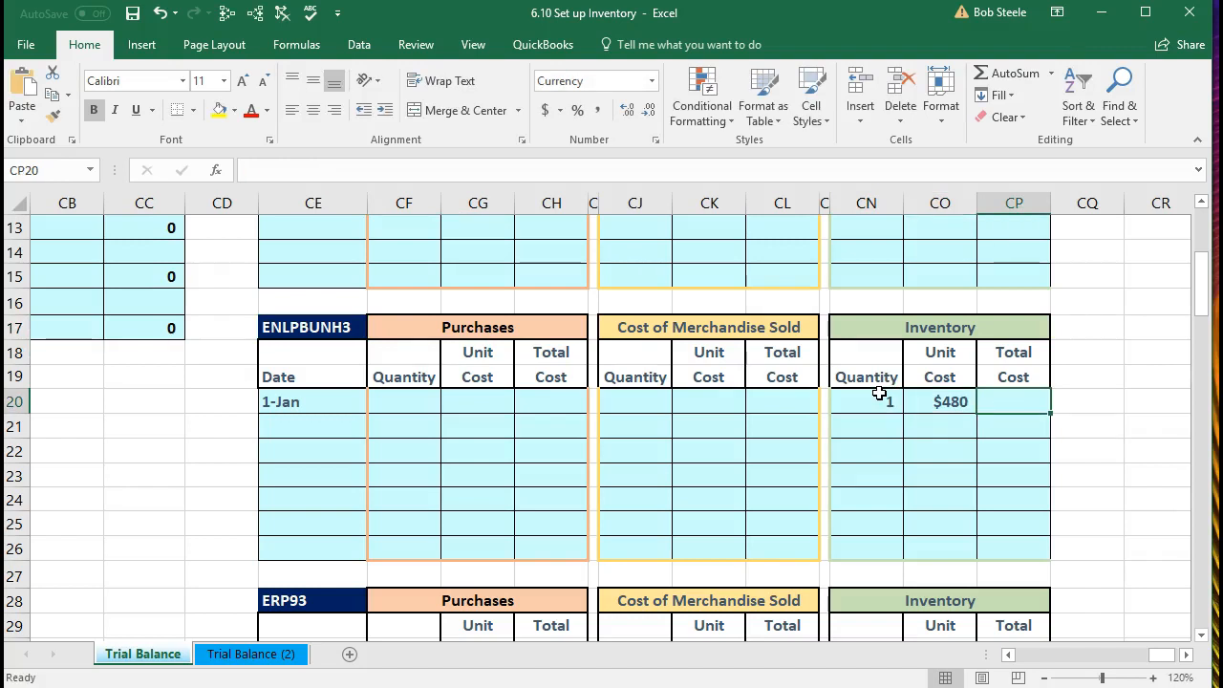
Calculate the ENLPBUNH3 inventory total cost in CP20 by multiplying the quantity in CN20 by the unit cost in CO20.
{"action": "type", "text": "="}
{"action": "key", "text": "Left"}
{"action": "key", "text": "Left"}
{"action": "type", "text": "*"}
{"action": "key", "text": "Left"}
{"action": "key", "text": "Return"}
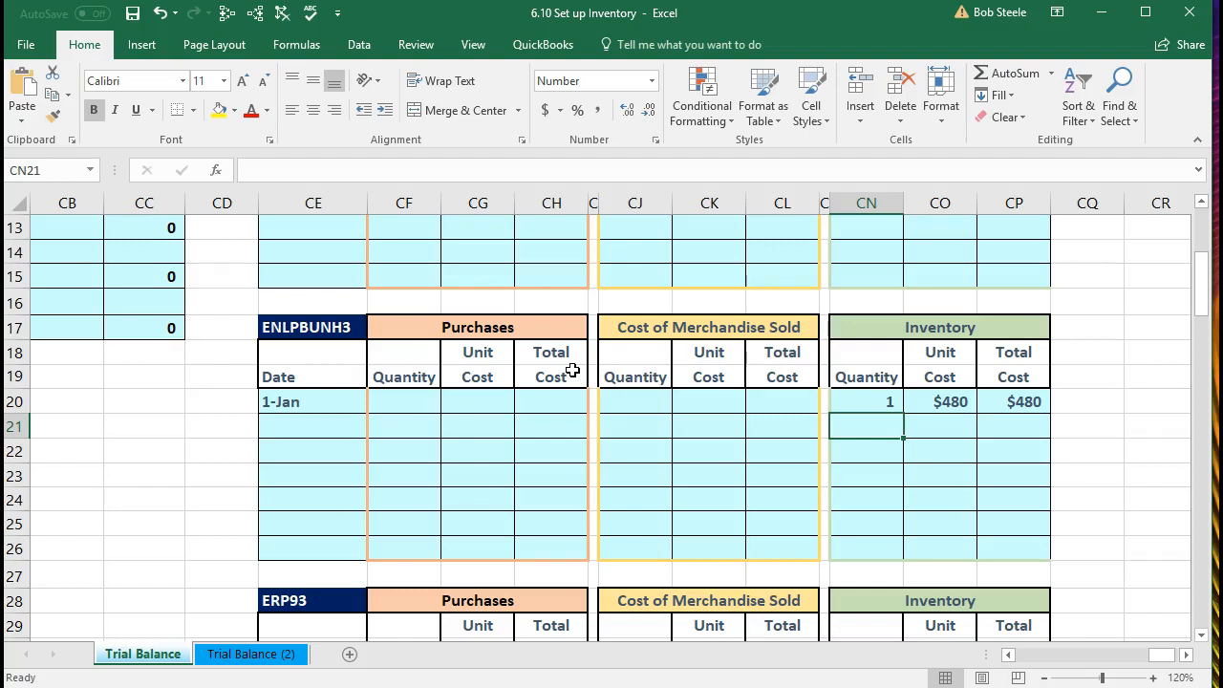
Enter the date 1/1 in the first row of the ERP93 inventory record, cell CE31.
{"action": "scroll", "coordinate": [571, 370], "scroll_direction": "down", "scroll_amount": 3}
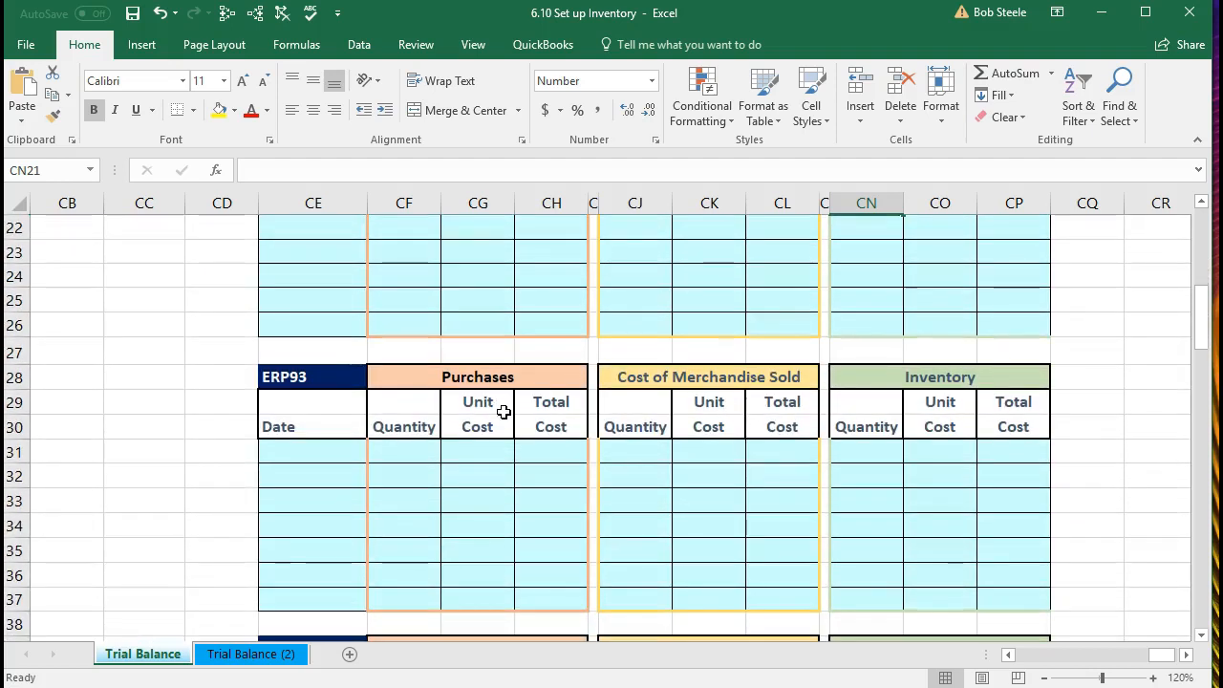
{"action": "scroll", "coordinate": [503, 412], "scroll_direction": "up", "scroll_amount": 2}
{"action": "scroll", "coordinate": [504, 411], "scroll_direction": "down", "scroll_amount": 2}
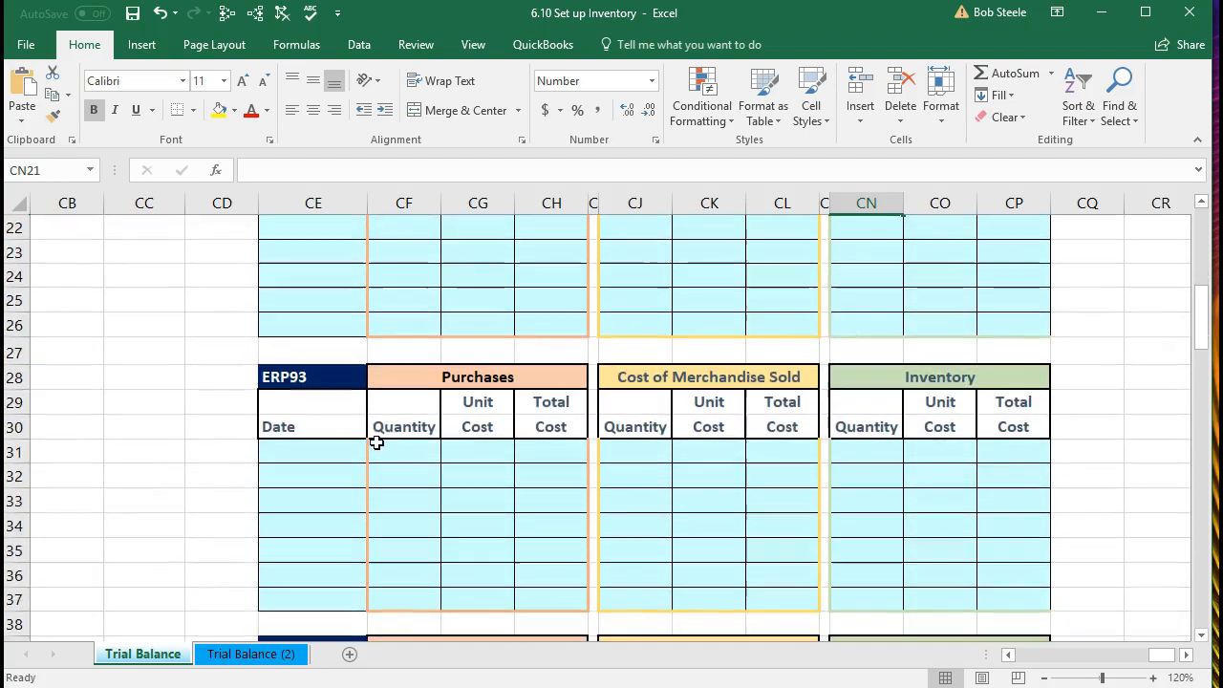
{"action": "left_click", "coordinate": [323, 452]}
{"action": "type", "text": "1/"}
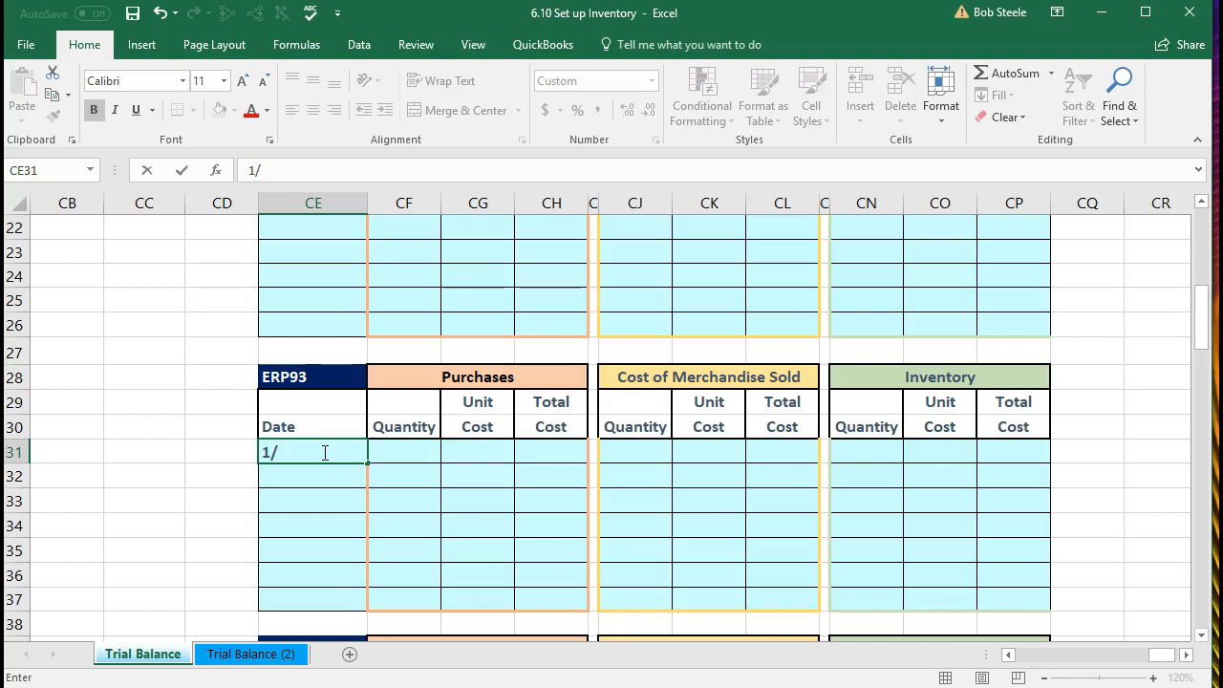
{"action": "type", "text": "1"}
{"action": "key", "text": "Return"}
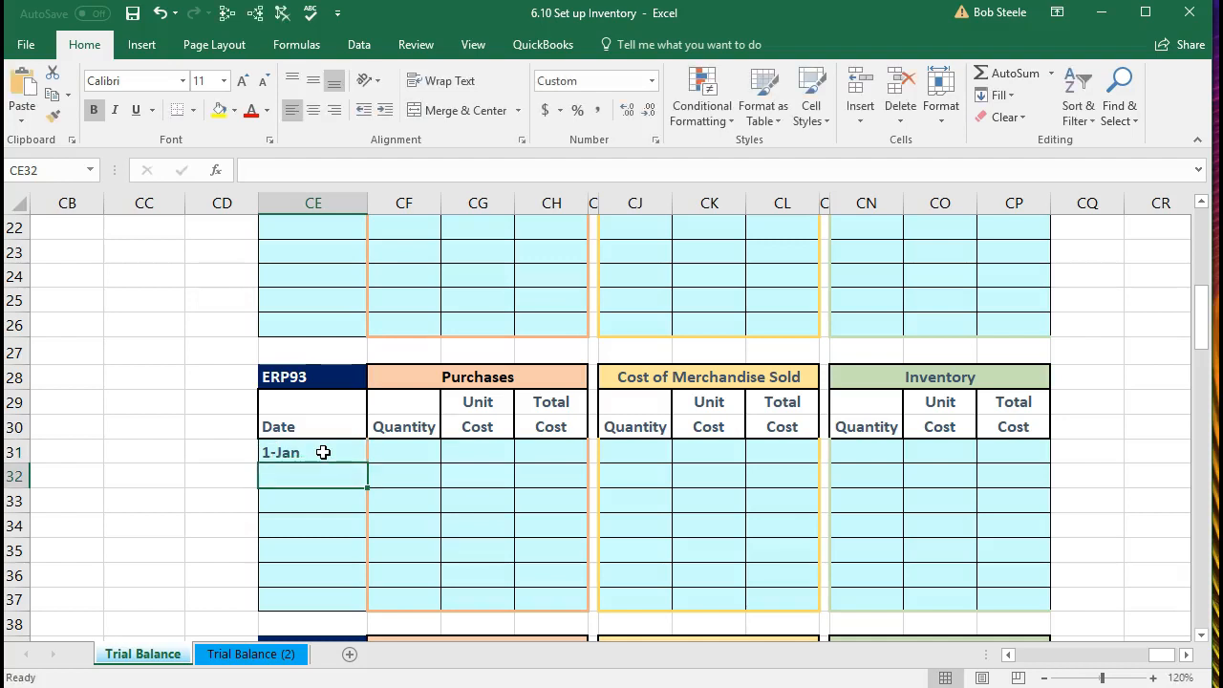
Enter the ERP93 opening inventory with quantity 1 in CN31 and unit cost 440 in CO31.
{"action": "left_click", "coordinate": [870, 445]}
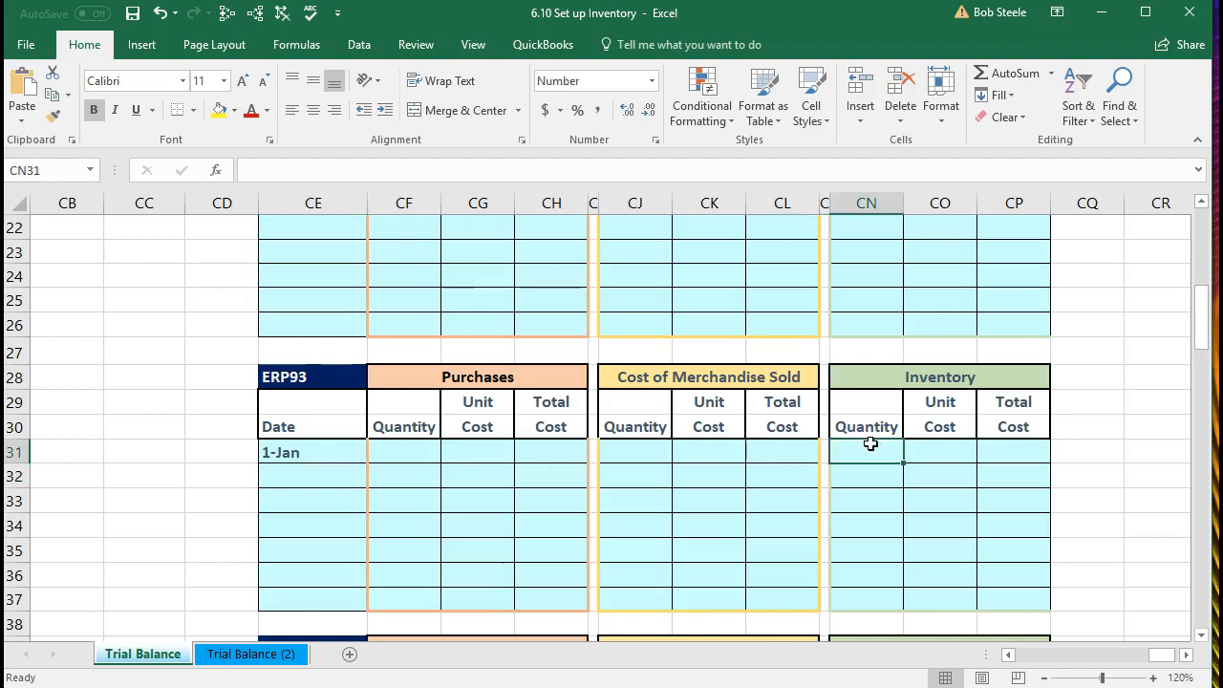
{"action": "type", "text": "1"}
{"action": "key", "text": "Tab"}
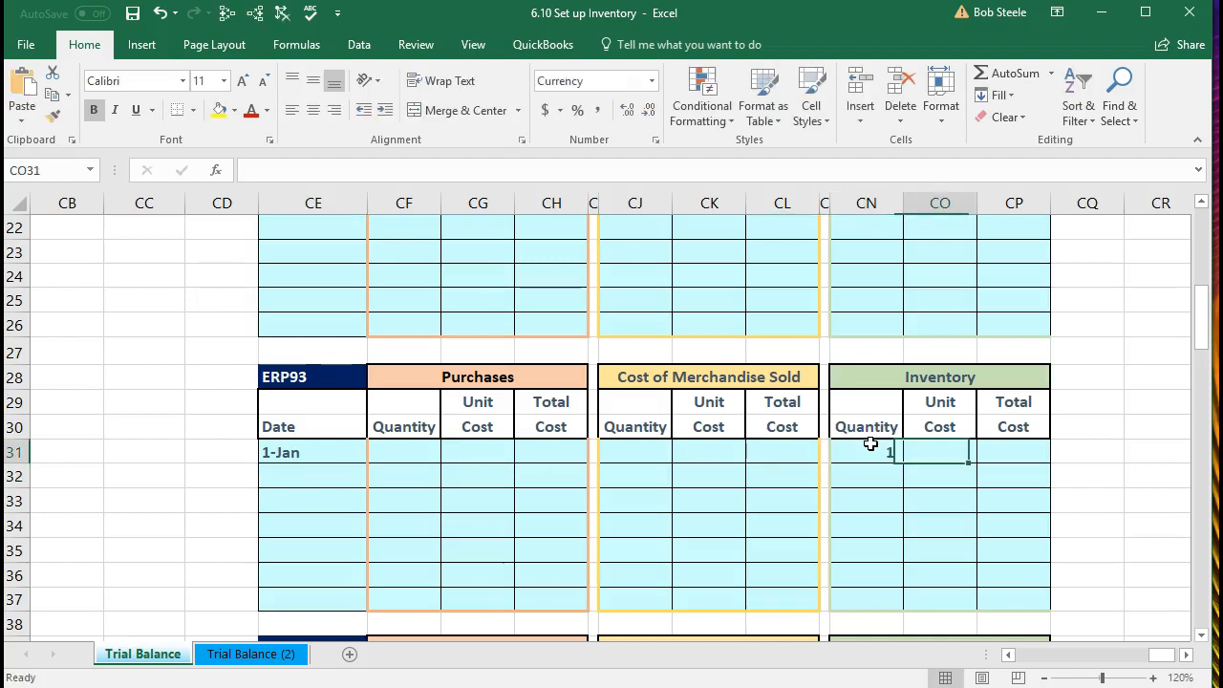
{"action": "type", "text": "440"}
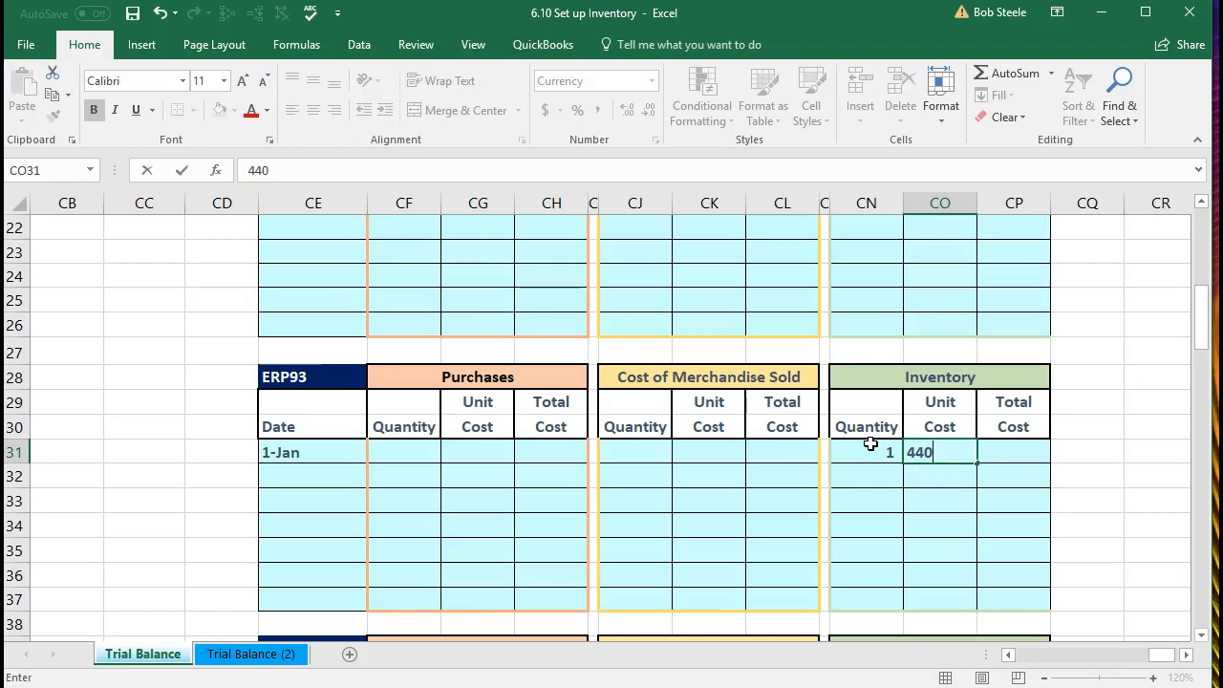
{"action": "key", "text": "Tab"}
Calculate the ERP93 inventory total cost in CP31 as quantity times unit cost, =+CN31*CO31.
{"action": "type", "text": "+"}
{"action": "key", "text": "Left"}
{"action": "key", "text": "Left"}
{"action": "type", "text": "*"}
{"action": "key", "text": "Left"}
{"action": "key", "text": "Return"}
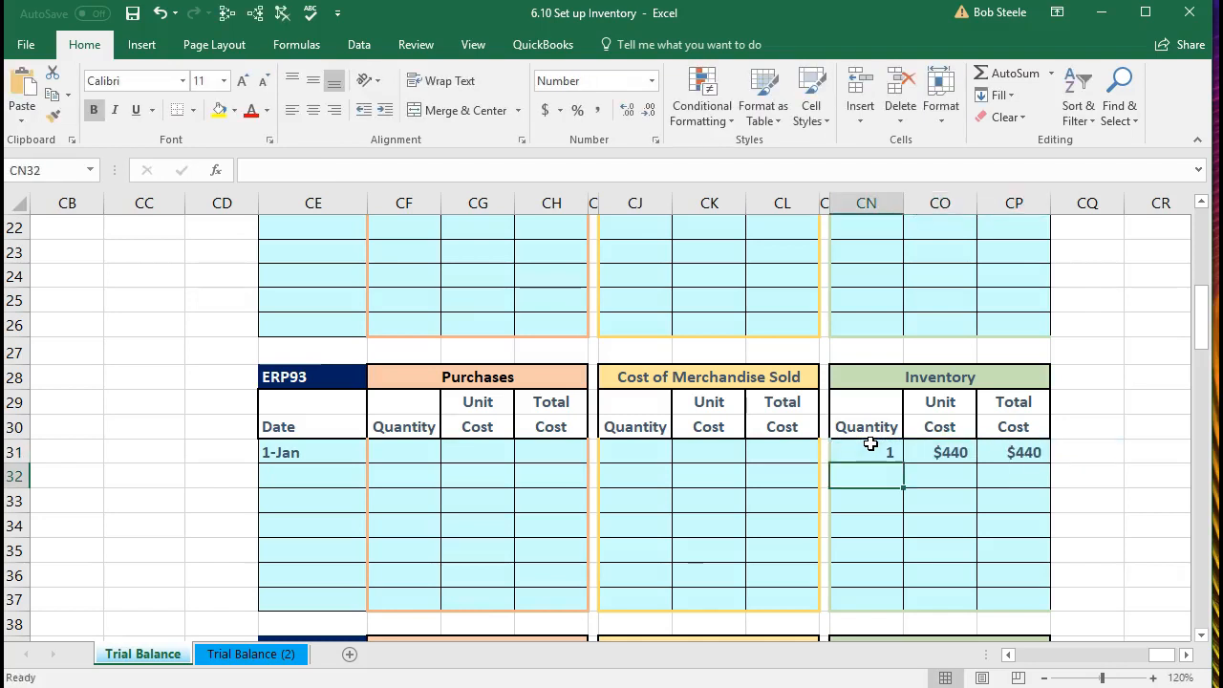
Review the ERP93 total cost formula and item code, and go on to the GTPROBK1 inventory record.
{"action": "left_click", "coordinate": [985, 459]}
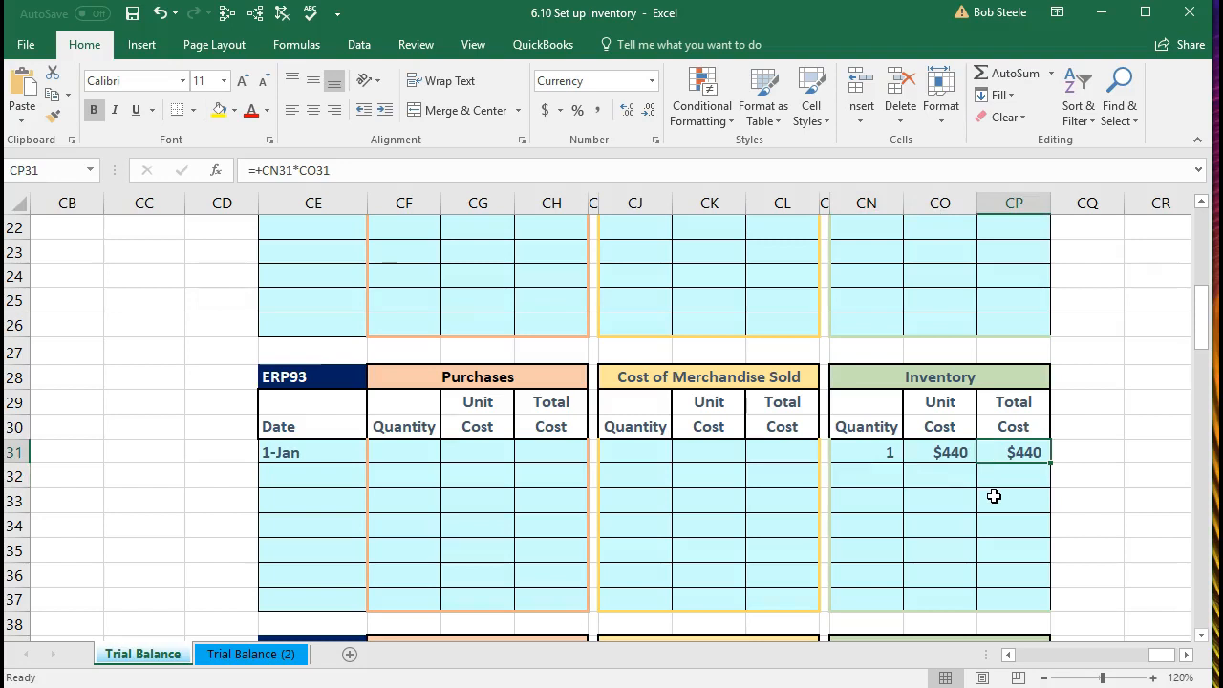
{"action": "left_click", "coordinate": [355, 376]}
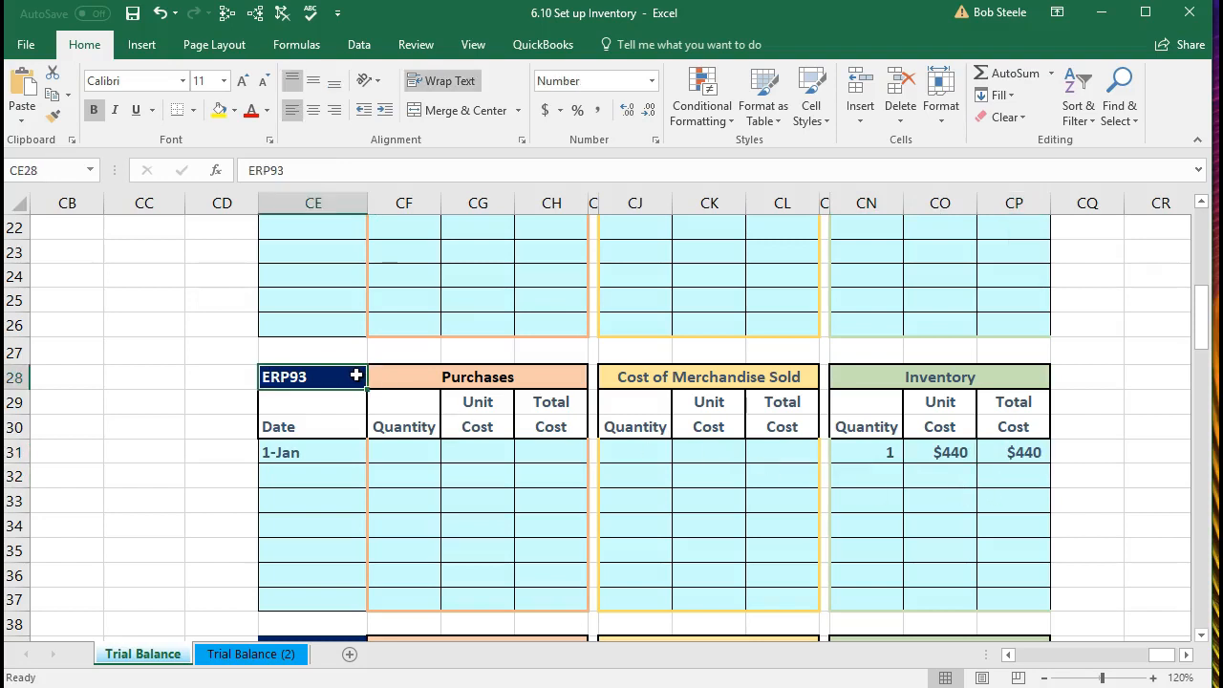
{"action": "scroll", "coordinate": [358, 373], "scroll_direction": "down", "scroll_amount": 3}
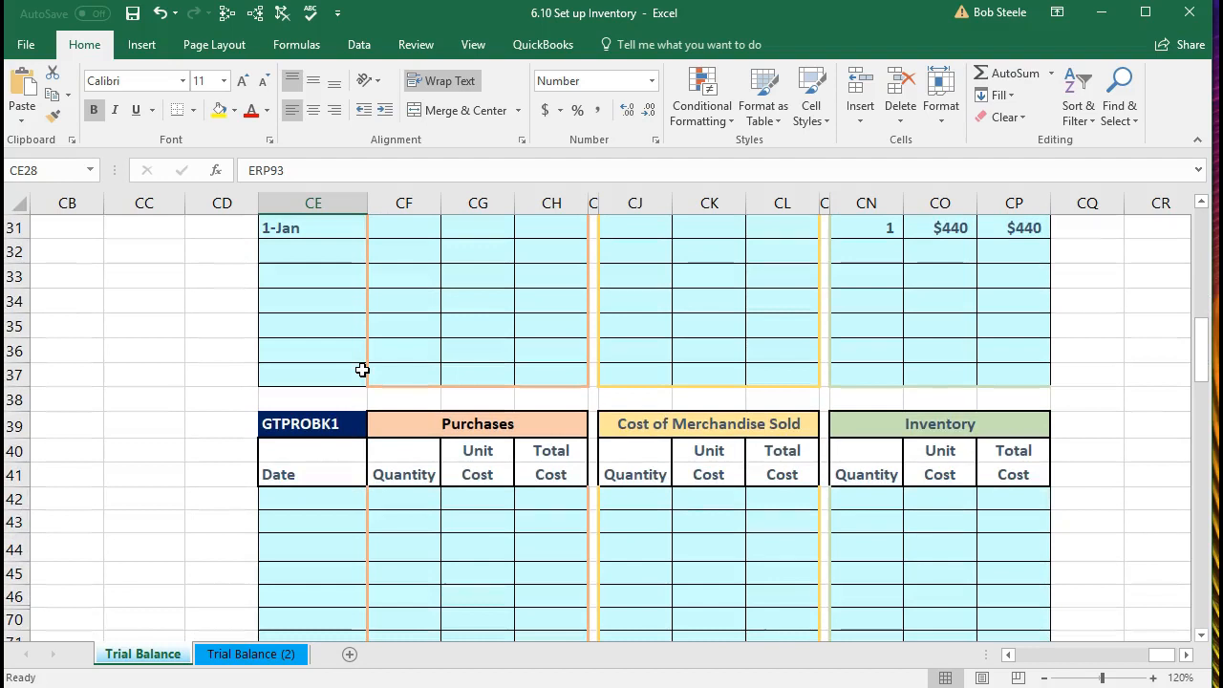
Enter the date 1/1 in the first row of the GTPROBK1 inventory record, cell CE42.
{"action": "left_click", "coordinate": [330, 499]}
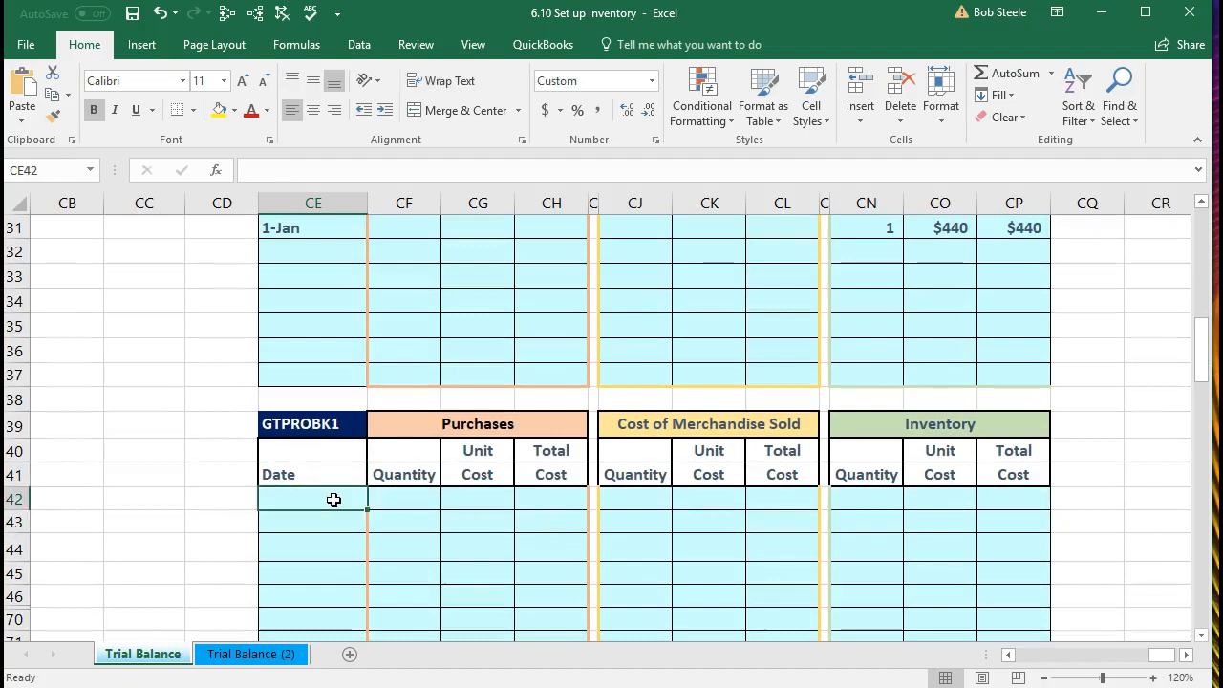
{"action": "type", "text": "1/1"}
{"action": "key", "text": "Tab"}
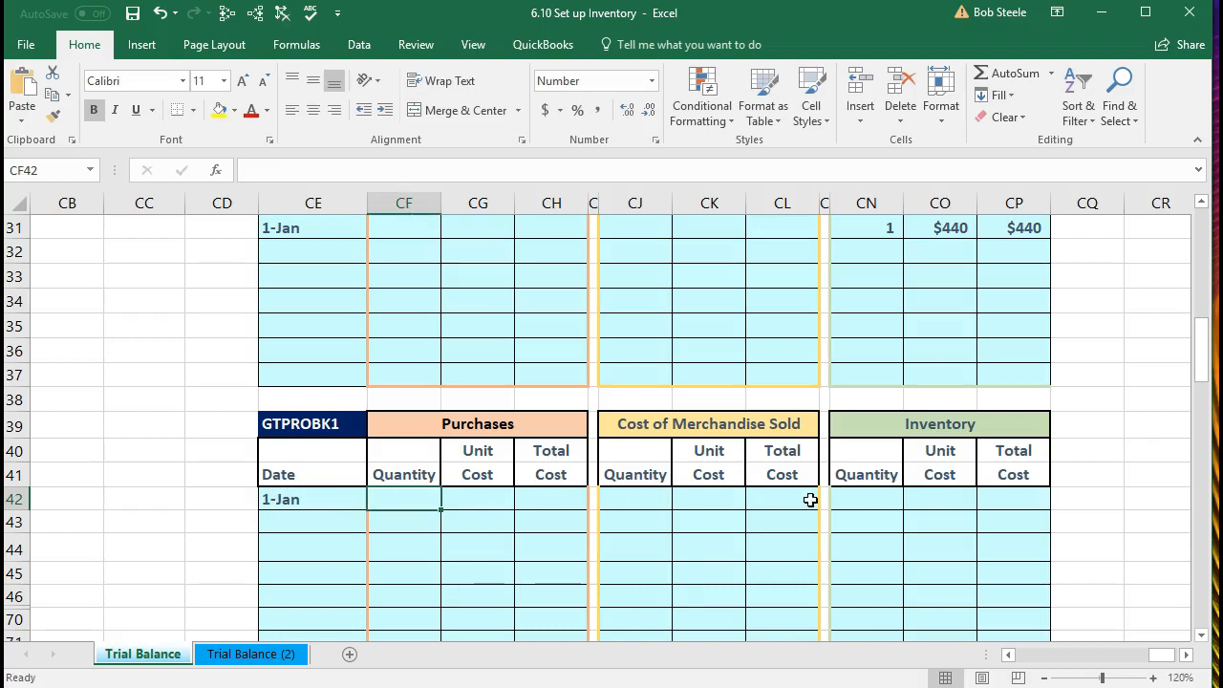
Enter the GTPROBK1 opening inventory with quantity 1 in CN42 and unit cost 328 in CO42.
{"action": "left_click", "coordinate": [856, 501]}
{"action": "type", "text": "1"}
{"action": "key", "text": "Tab"}
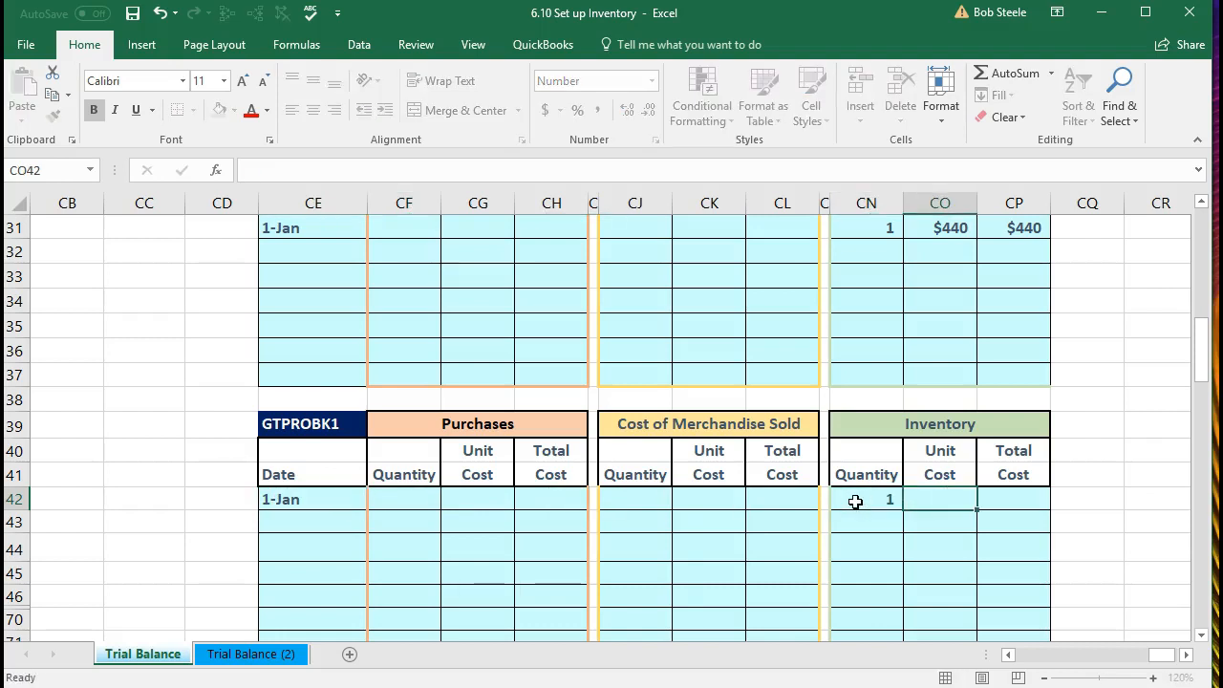
{"action": "type", "text": "328"}
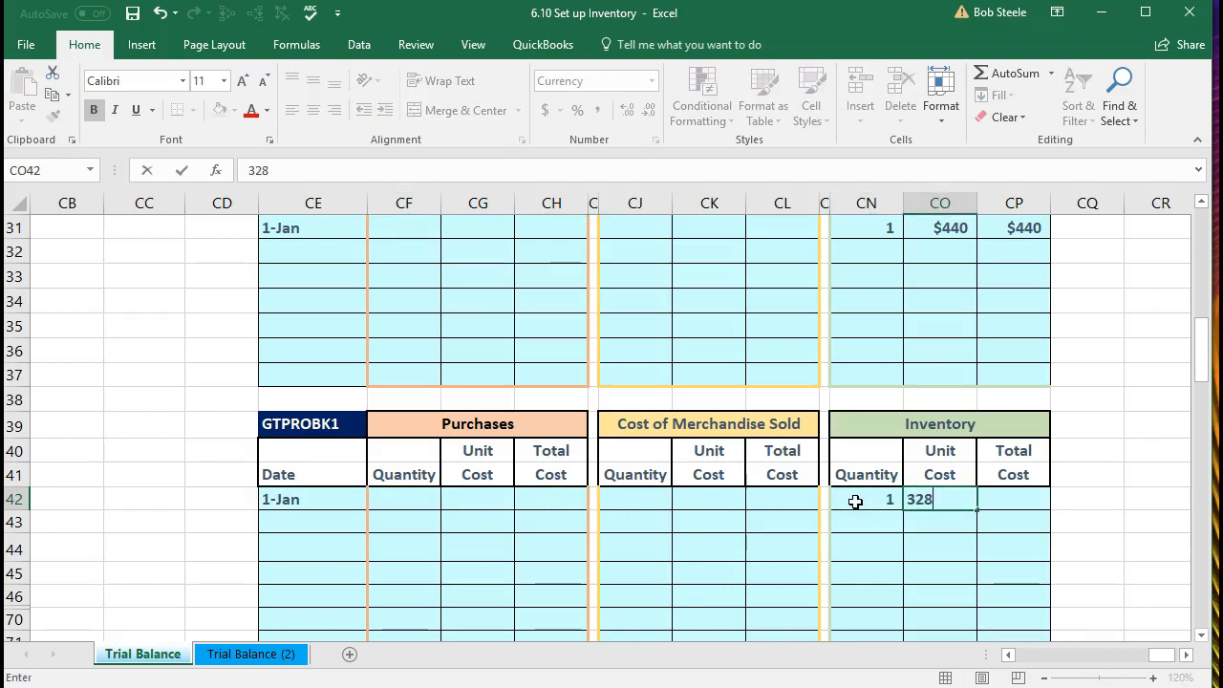
{"action": "key", "text": "Tab"}
Calculate the GTPROBK1 inventory total cost in CP42 as quantity times unit cost, =CN42*CO42.
{"action": "type", "text": "="}
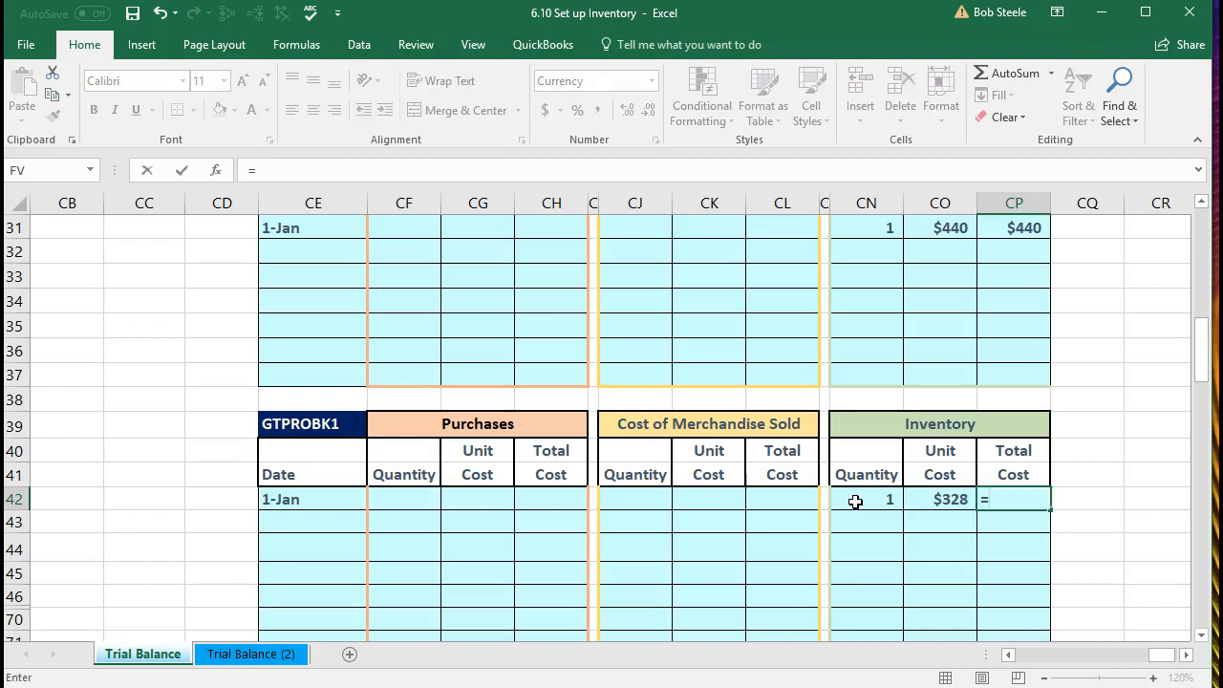
{"action": "left_click", "coordinate": [856, 502]}
{"action": "type", "text": "*"}
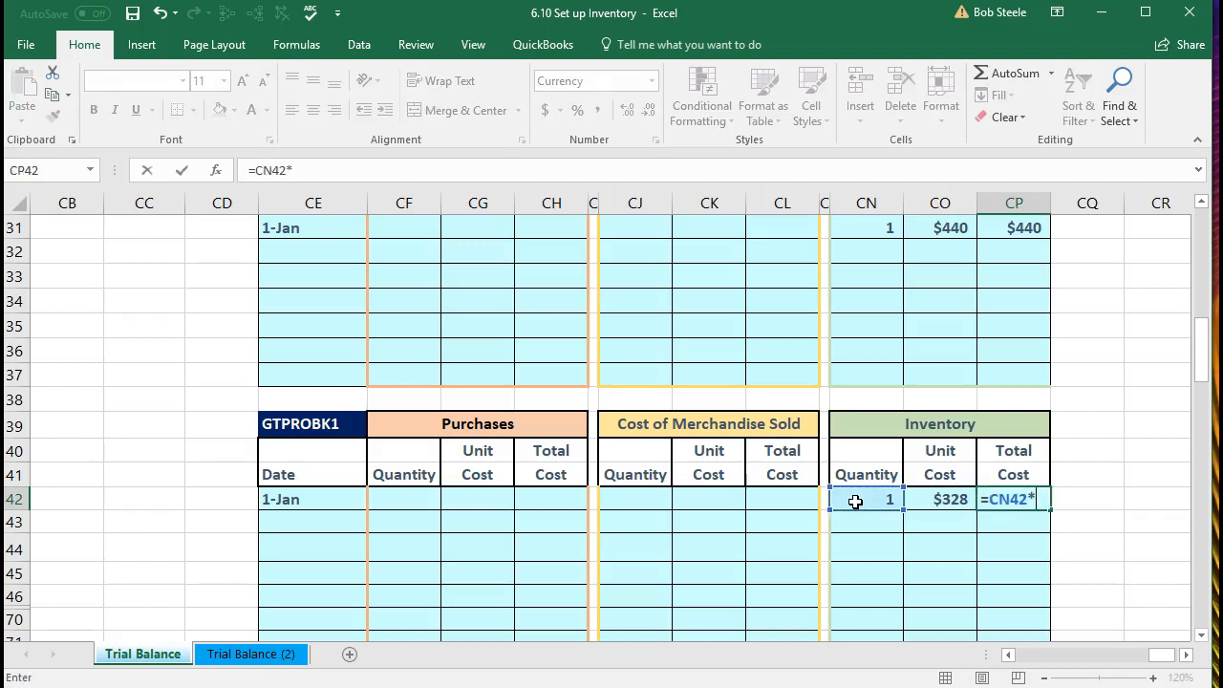
{"action": "left_click", "coordinate": [951, 489]}
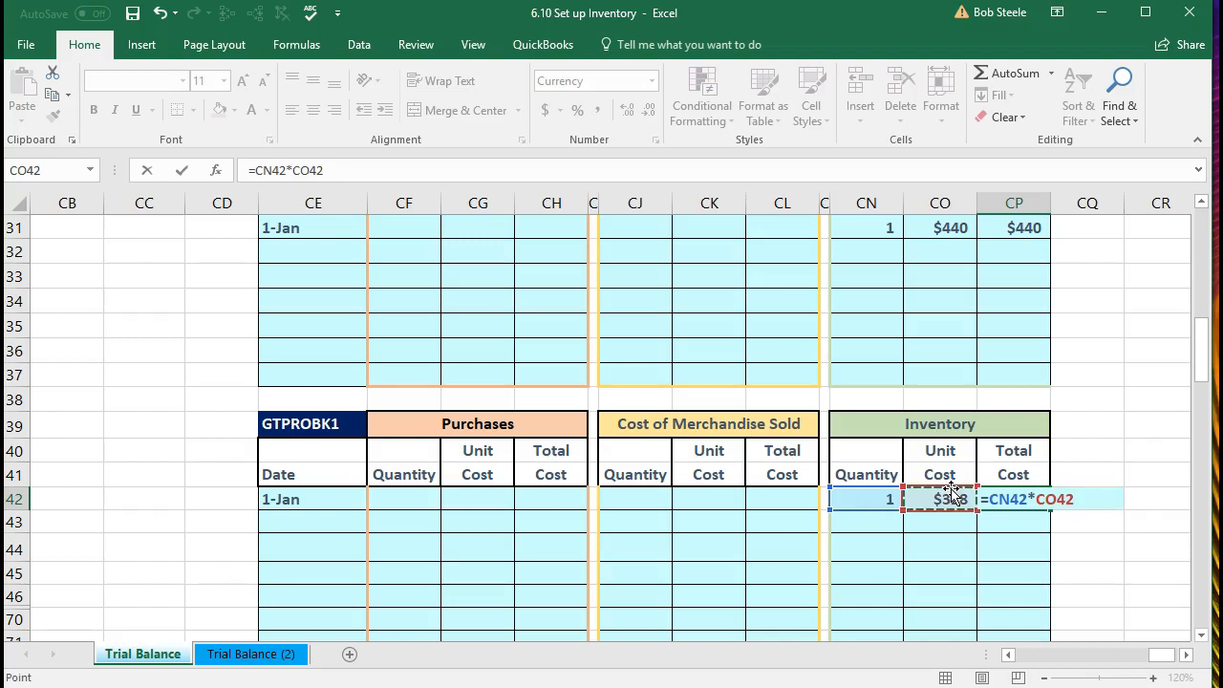
{"action": "key", "text": "Return"}
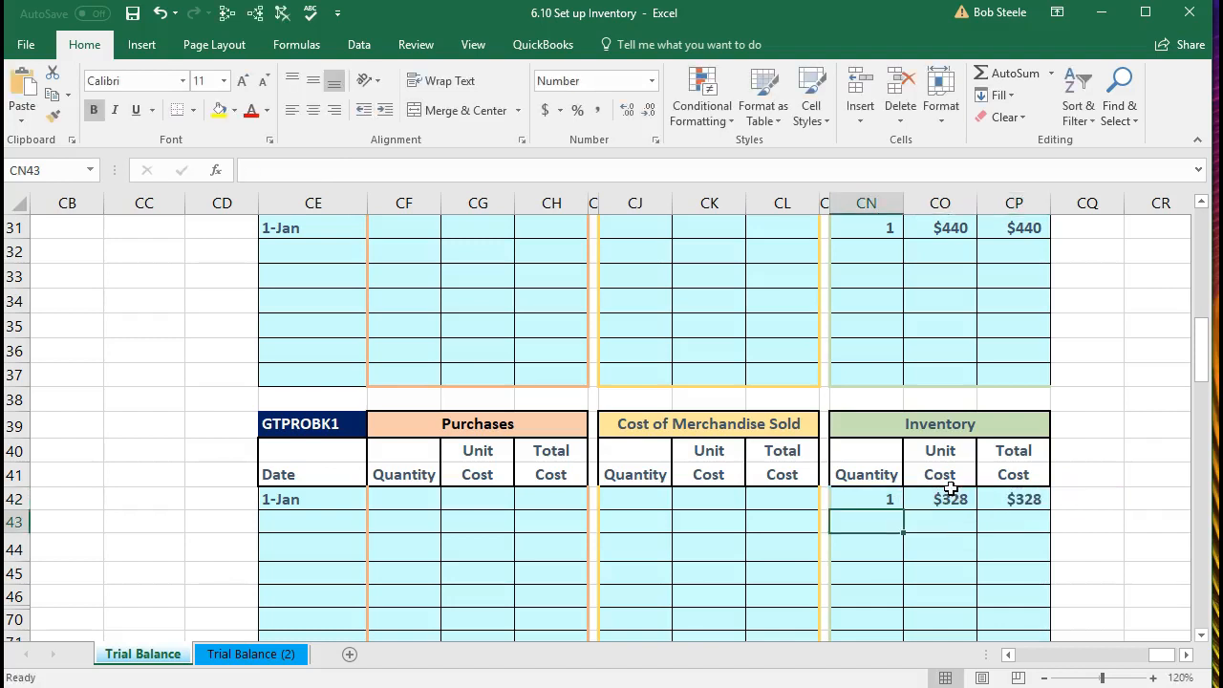
Re-enter the same quantity times unit cost formula, =CN42*CO42, in the GTPROBK1 total cost cell CP42.
{"action": "left_click", "coordinate": [1013, 504]}
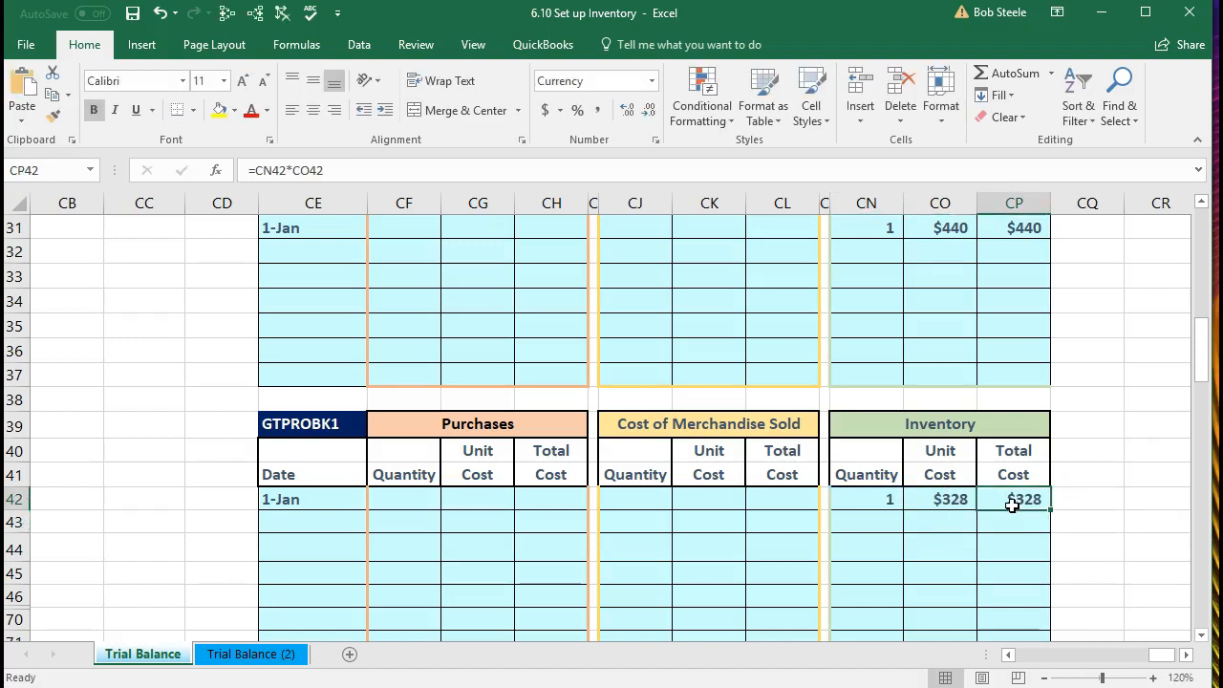
{"action": "type", "text": "="}
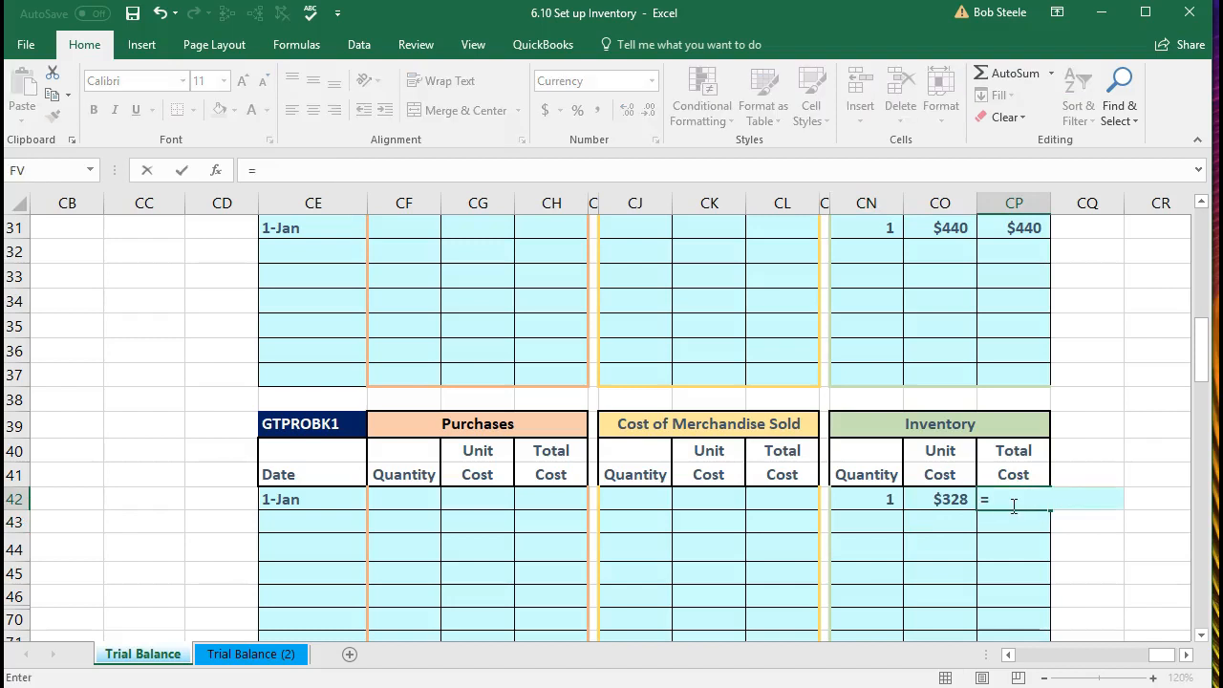
{"action": "left_click", "coordinate": [863, 507]}
{"action": "type", "text": "*"}
{"action": "left_click", "coordinate": [928, 502]}
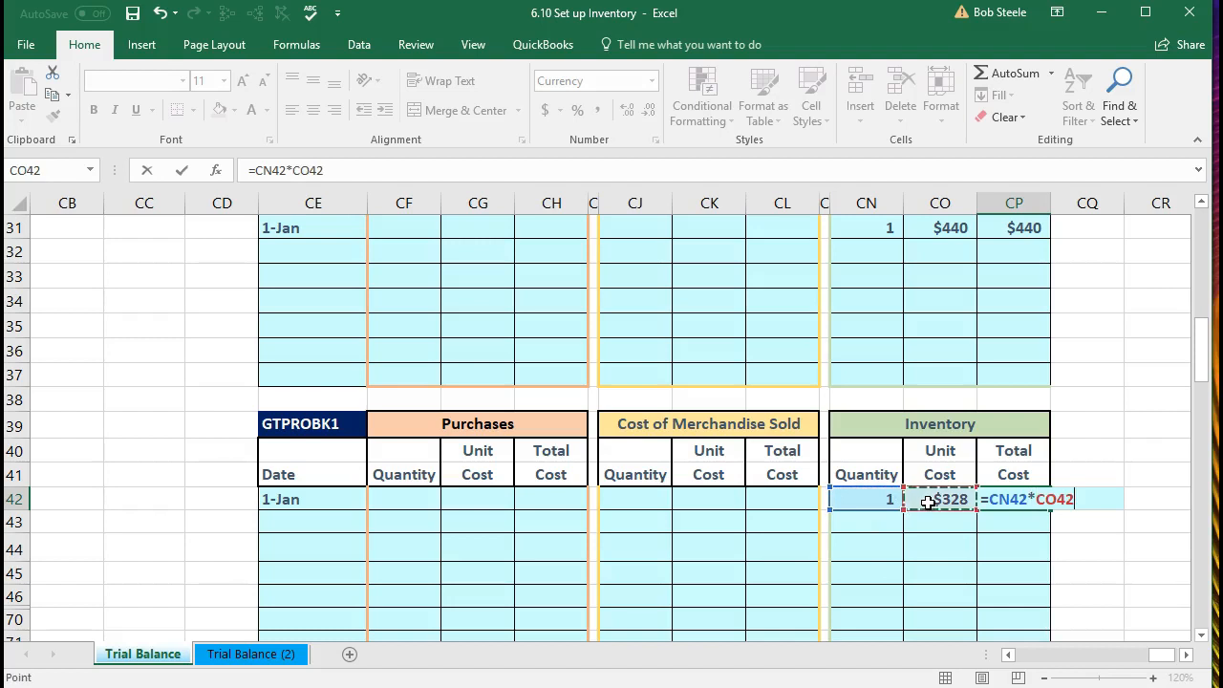
{"action": "key", "text": "Return"}
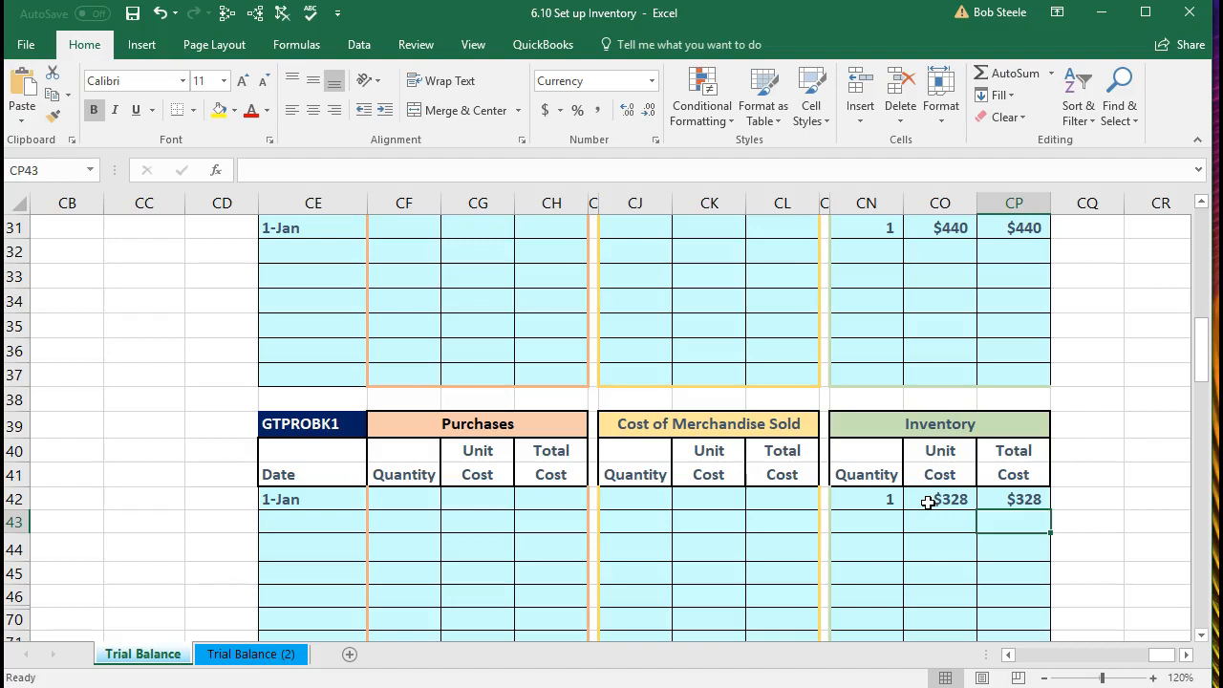
Enter the date 1/1 in the first row of the GUSAM2 inventory record, cell CE76.
{"action": "scroll", "coordinate": [853, 556], "scroll_direction": "down", "scroll_amount": 3}
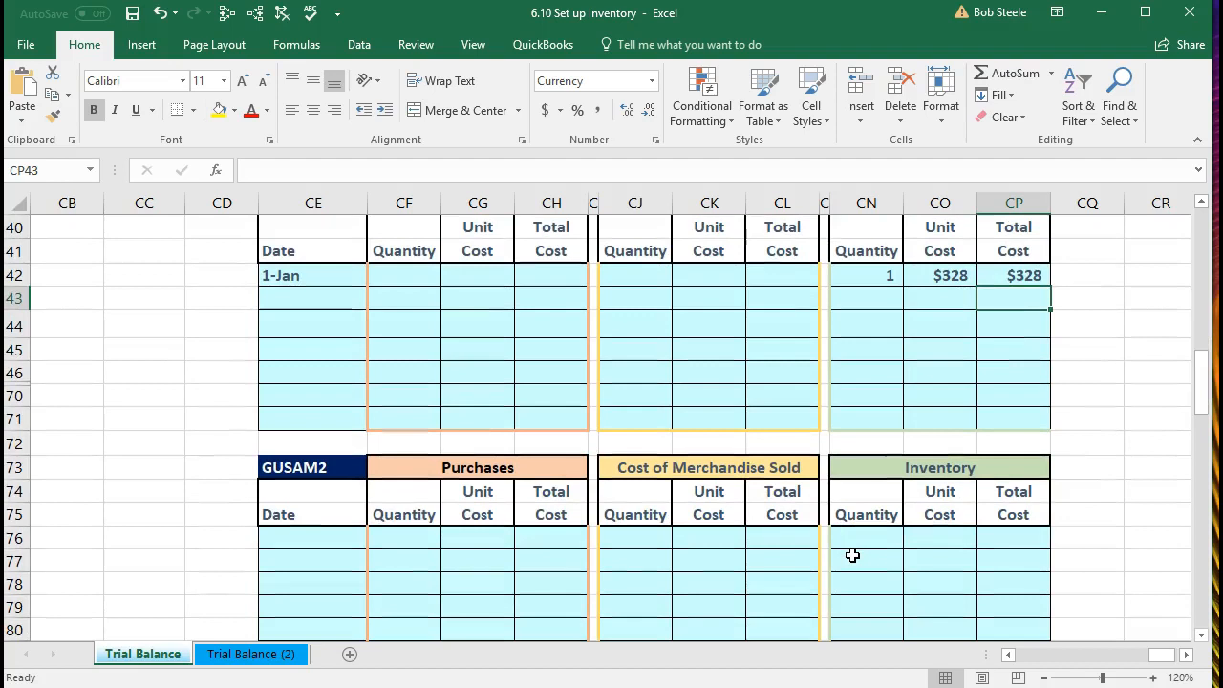
{"action": "left_click", "coordinate": [325, 540]}
{"action": "type", "text": "1"}
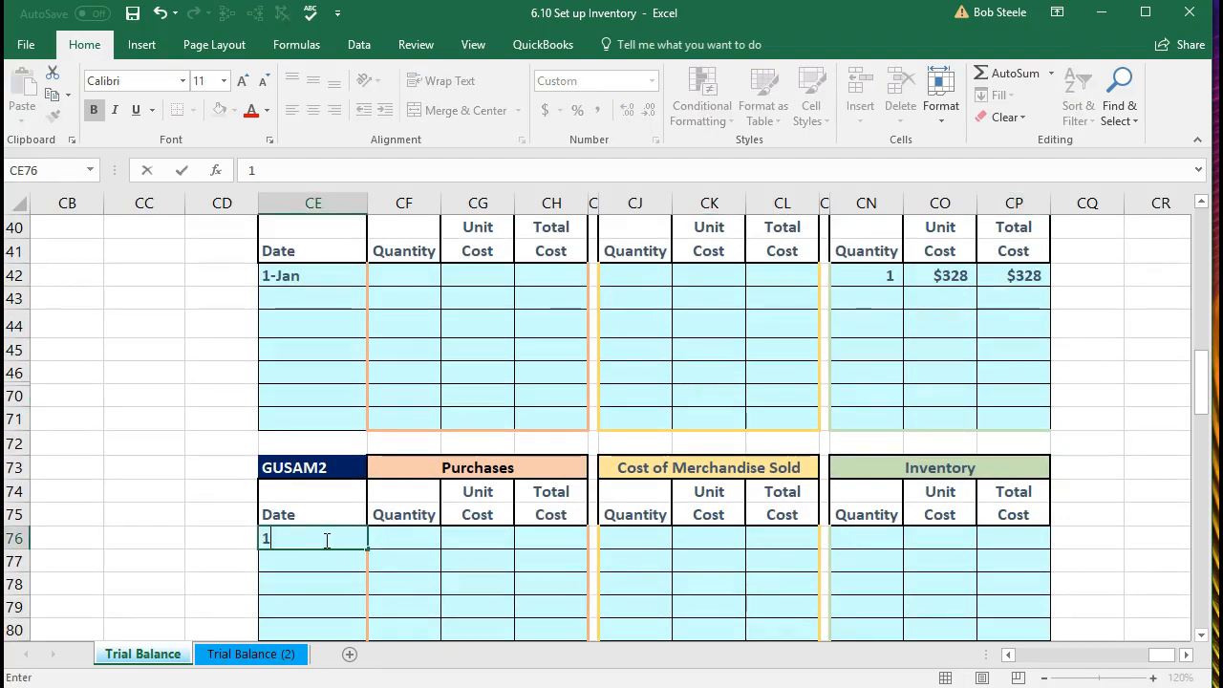
{"action": "type", "text": "/1"}
{"action": "key", "text": "Return"}
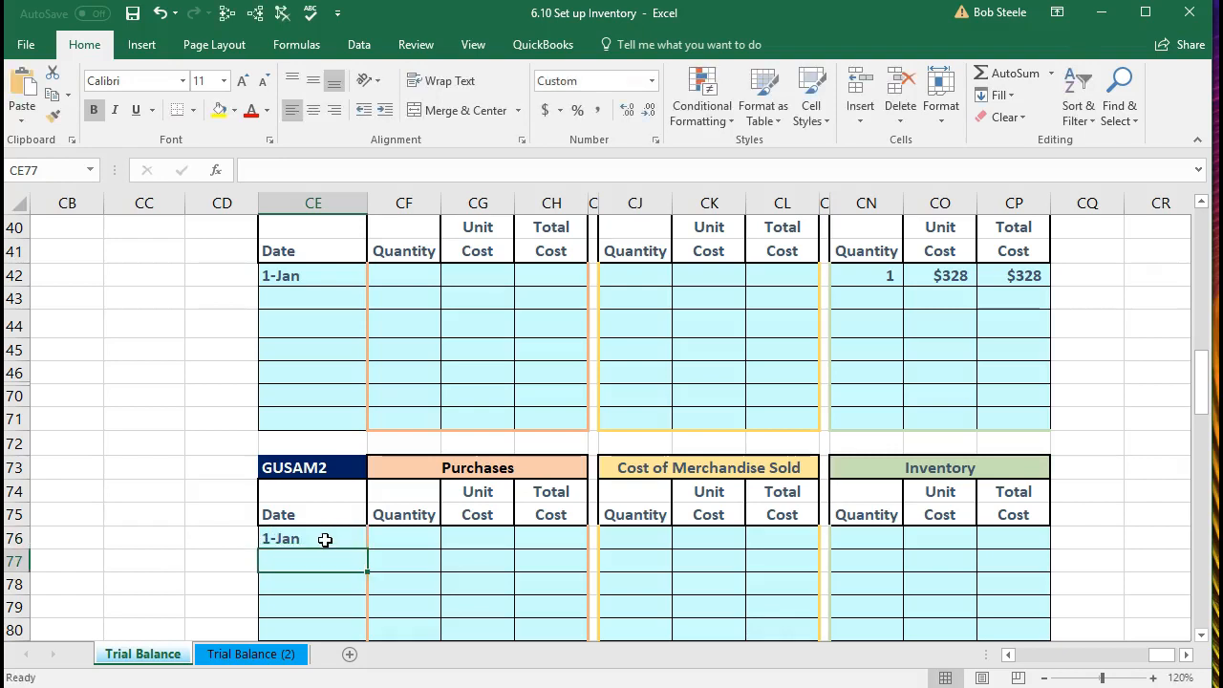
Review the number and date format choices for the GUSAM2 date in CE76 without changing the format.
{"action": "left_click", "coordinate": [325, 540]}
{"action": "scroll", "coordinate": [325, 538], "scroll_direction": "down", "scroll_amount": 1}
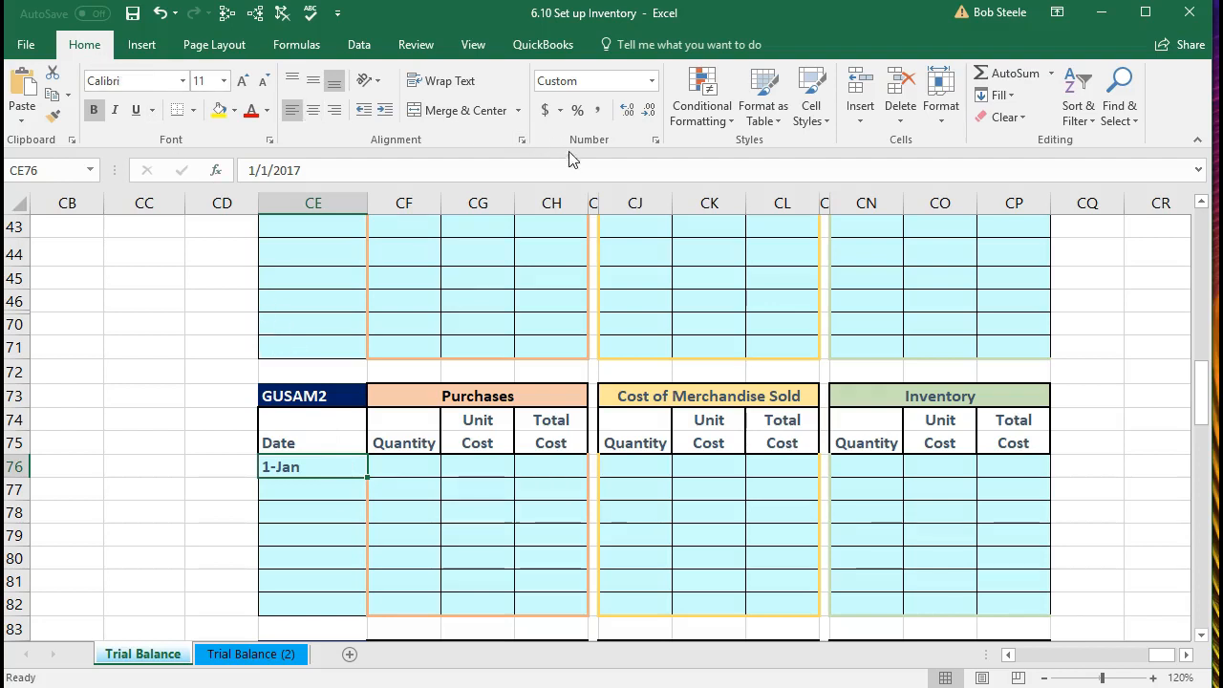
{"action": "left_click", "coordinate": [653, 82]}
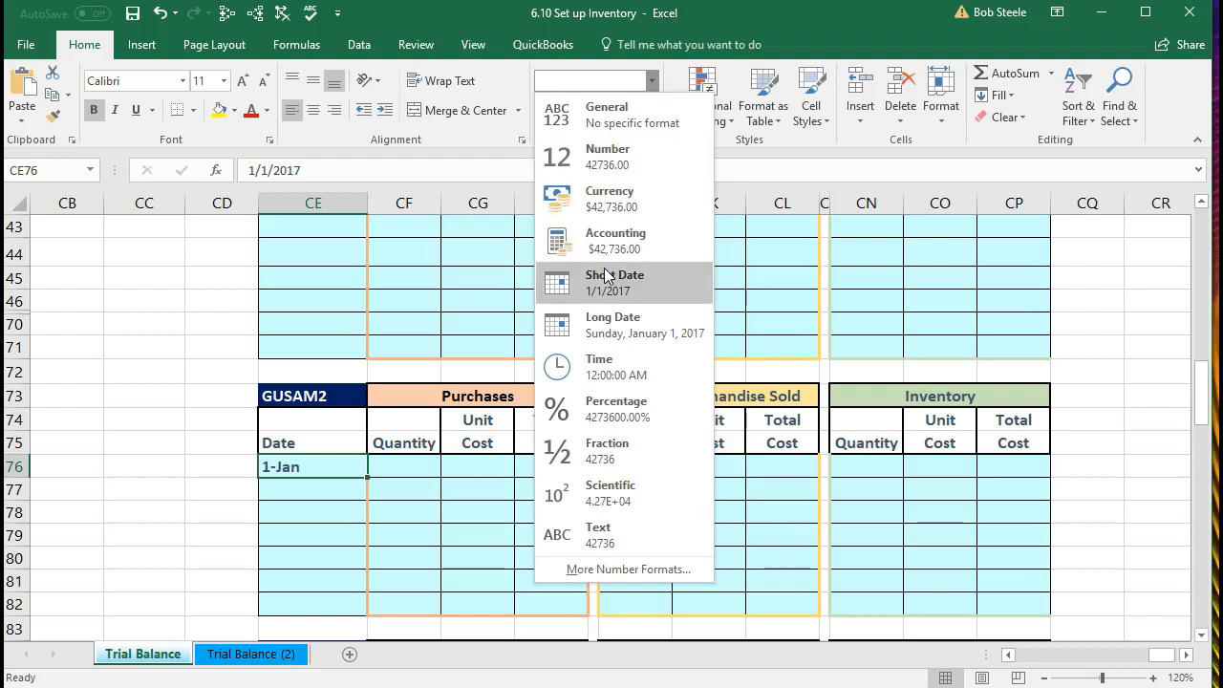
{"action": "left_click", "coordinate": [401, 478]}
Enter the GUSAM2 opening inventory with quantity 2 in CN76 and unit cost 304 in CO76.
{"action": "left_click", "coordinate": [847, 467]}
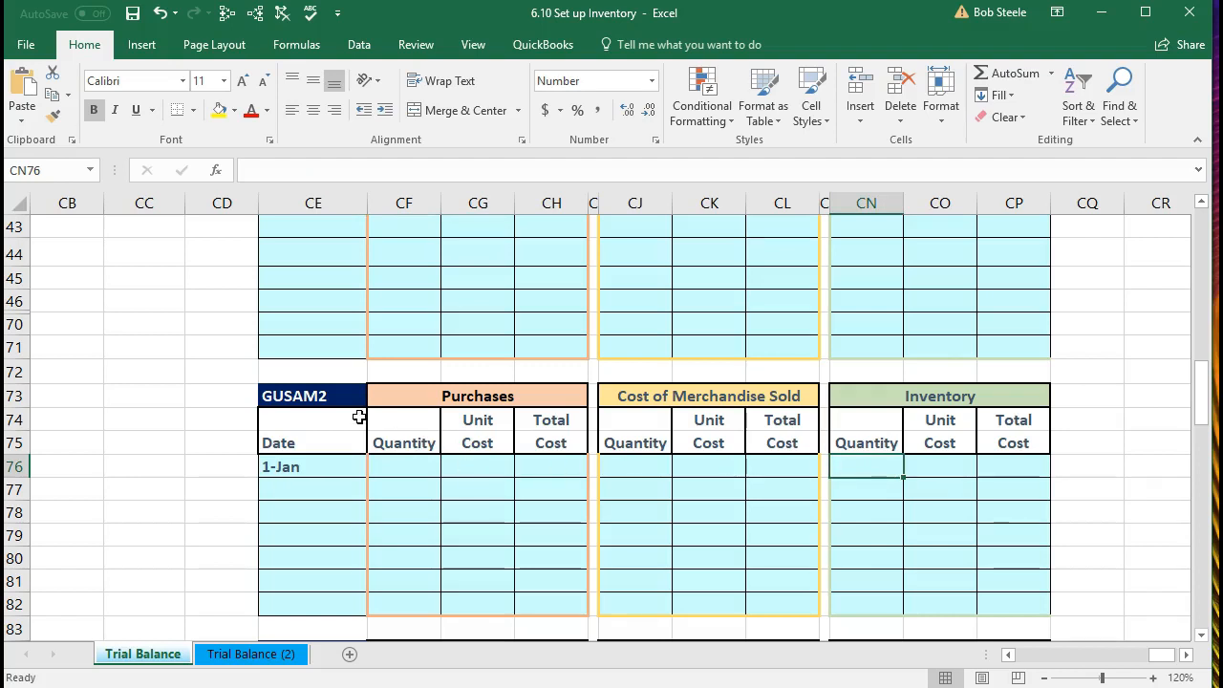
{"action": "type", "text": "2"}
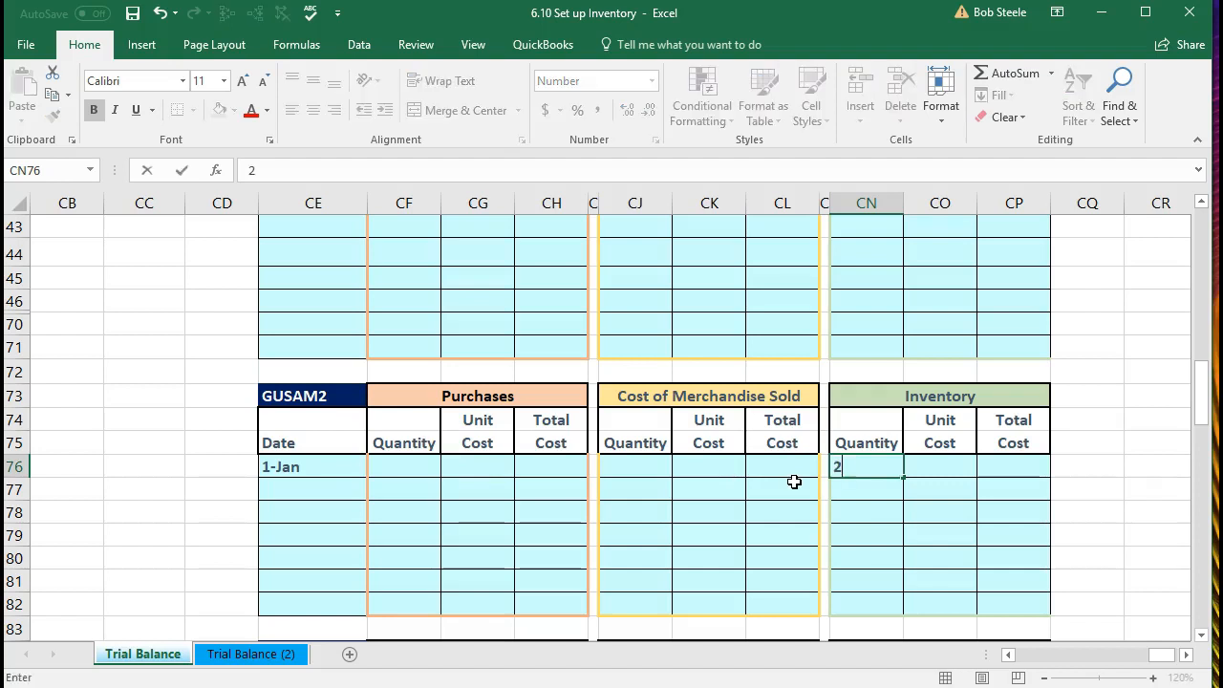
{"action": "key", "text": "Tab"}
{"action": "type", "text": "304"}
{"action": "key", "text": "Tab"}
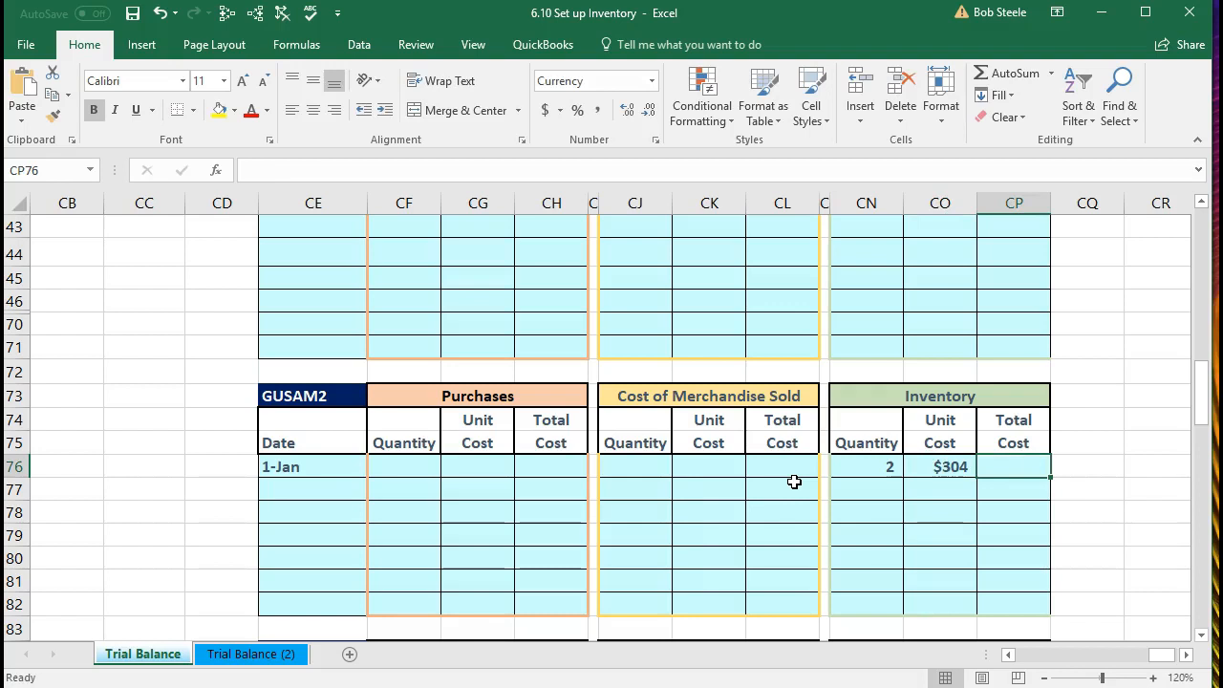
Calculate the GUSAM2 inventory total cost in CP76 as quantity times unit cost, =CN76*CO76.
{"action": "type", "text": "="}
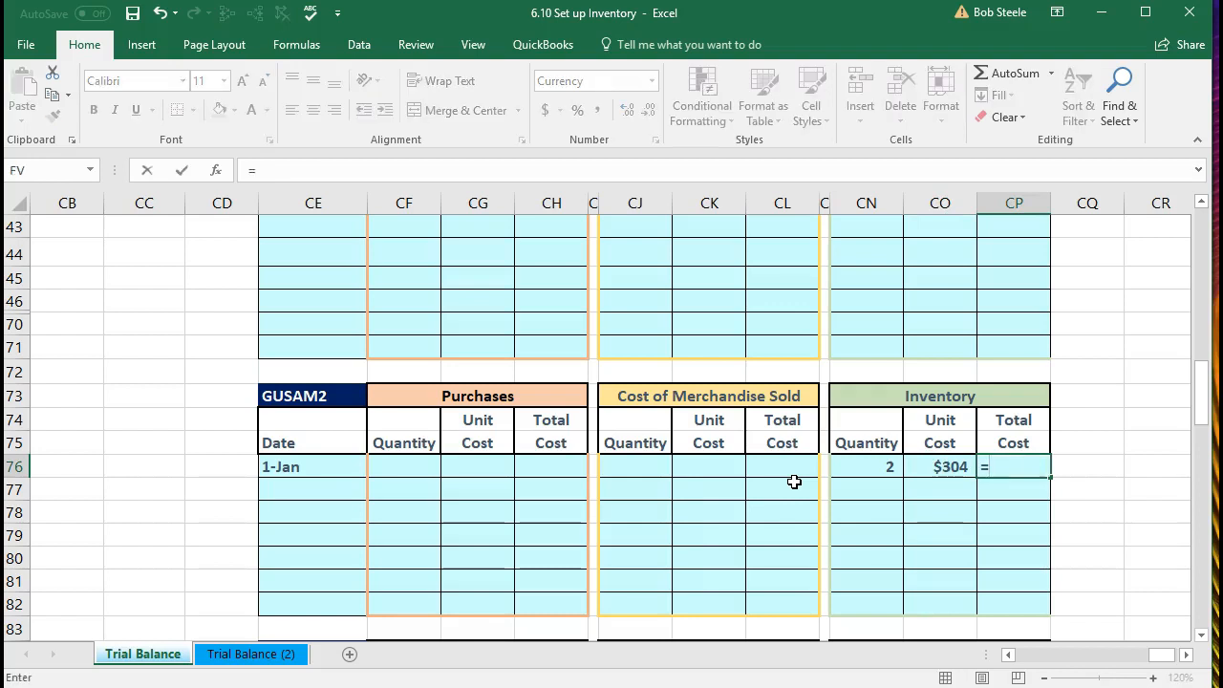
{"action": "left_click", "coordinate": [859, 466]}
{"action": "type", "text": "*"}
{"action": "left_click", "coordinate": [926, 463]}
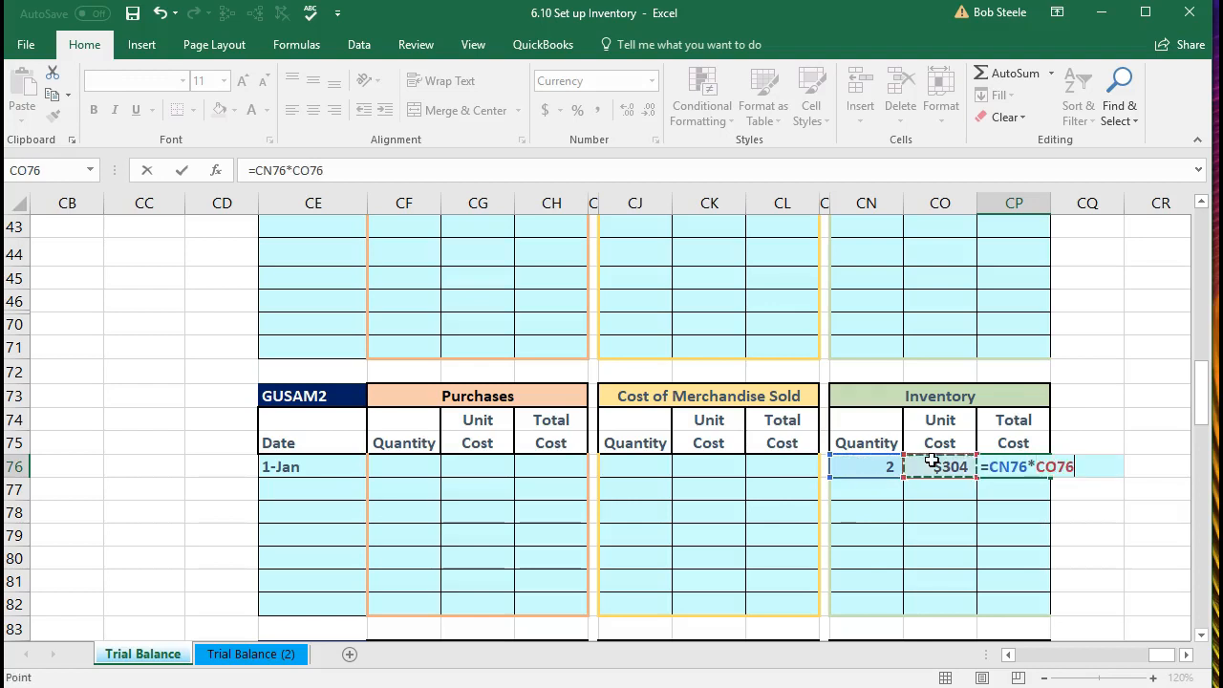
{"action": "key", "text": "Return"}
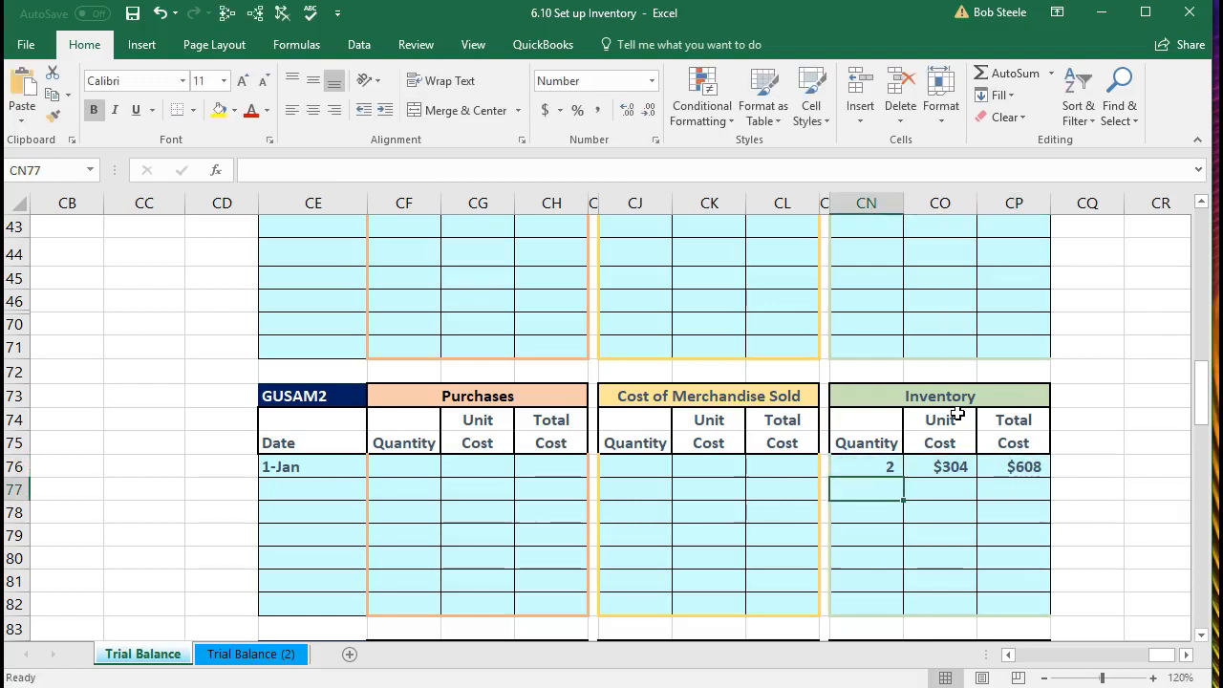
Enter the date 1/1 in the first row of the WILDKAT inventory record, cell CE87.
{"action": "scroll", "coordinate": [958, 413], "scroll_direction": "down", "scroll_amount": 3}
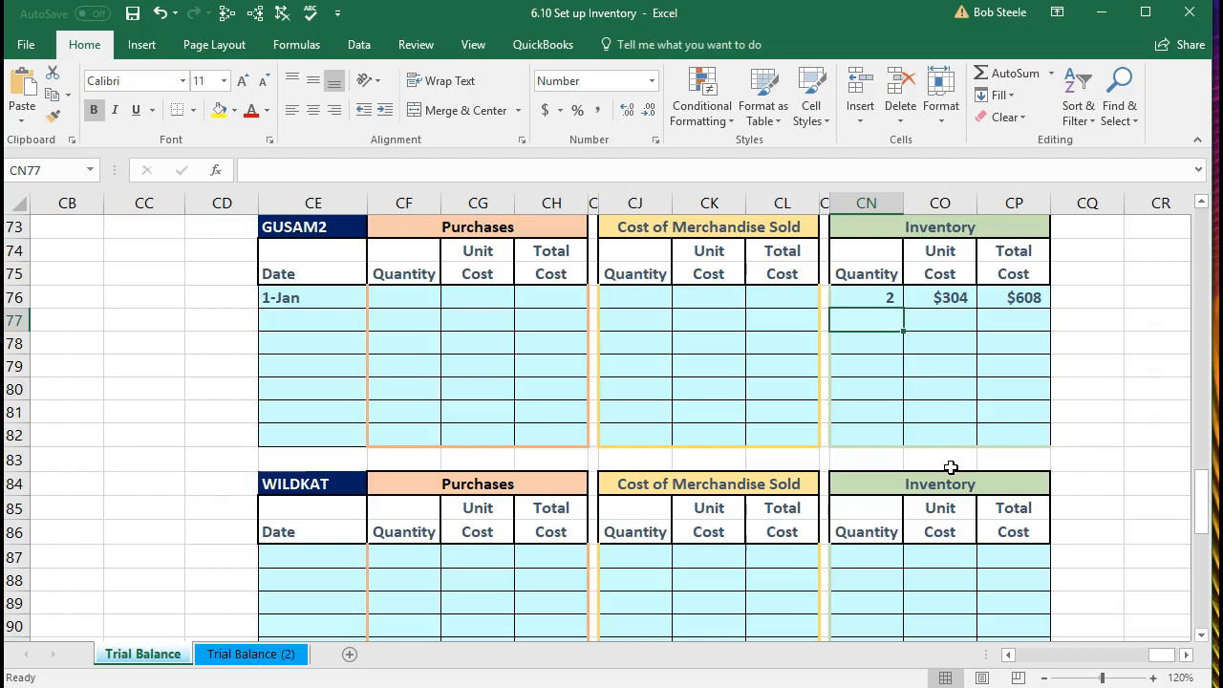
{"action": "left_click", "coordinate": [309, 562]}
{"action": "type", "text": "1/1/"}
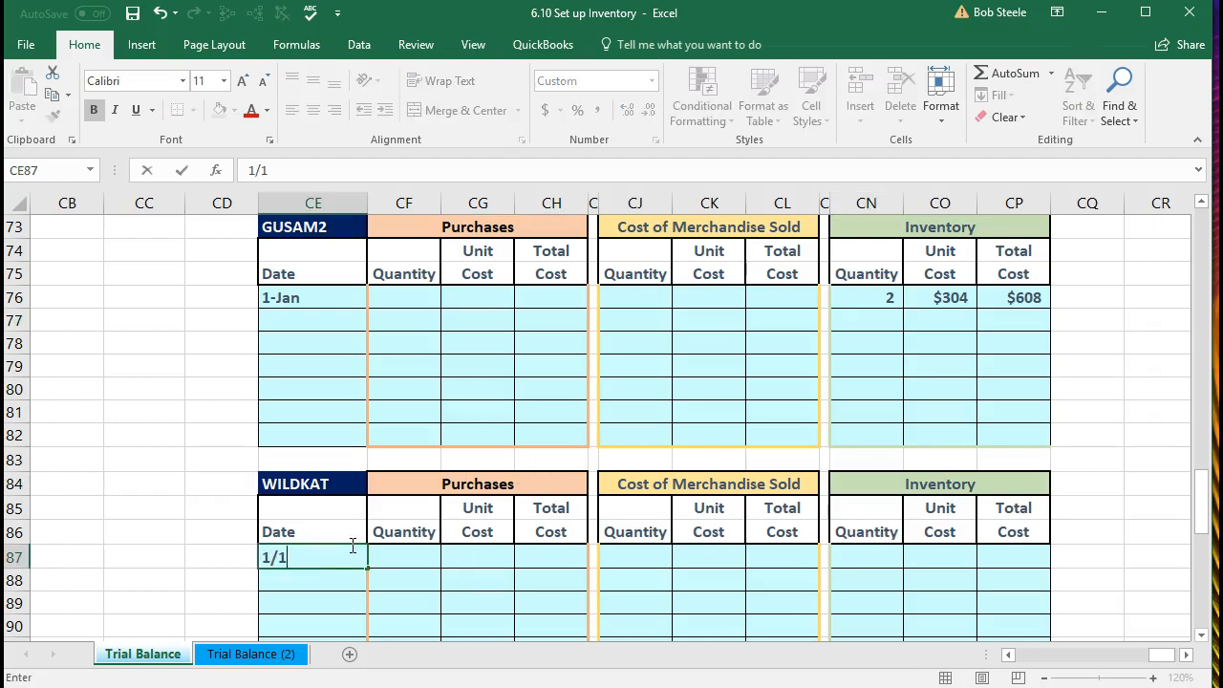
{"action": "key", "text": "Tab"}
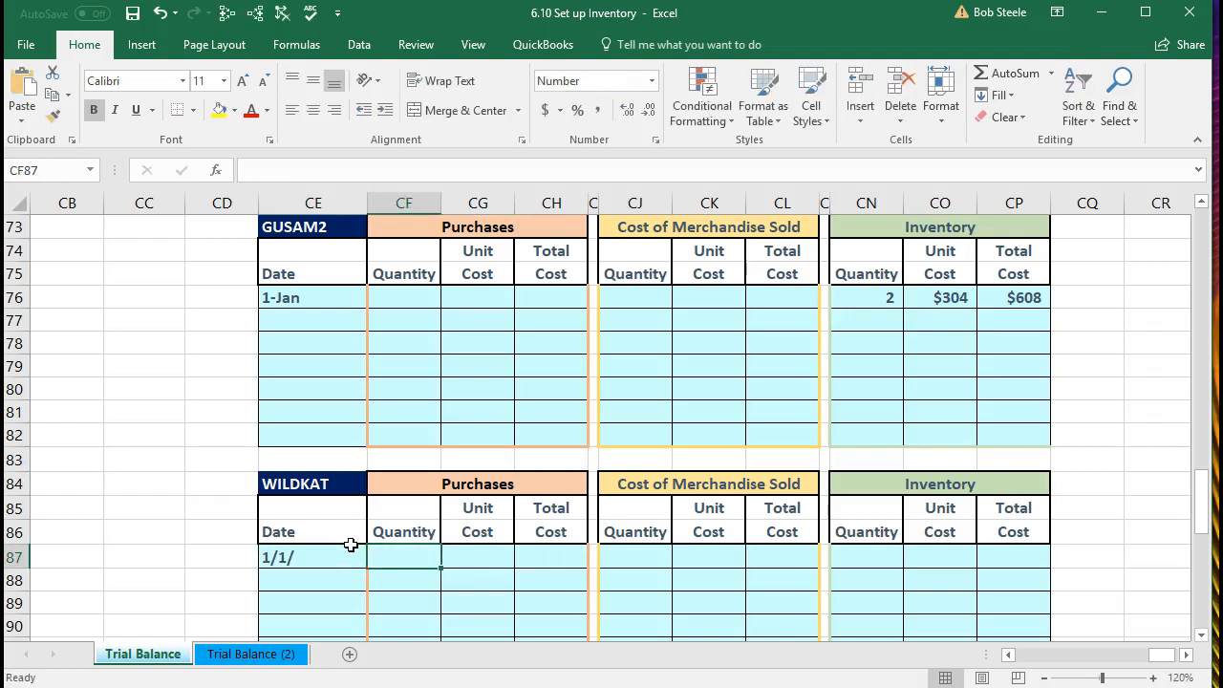
{"action": "key", "text": "shift+Tab"}
{"action": "type", "text": "1/1"}
{"action": "key", "text": "Tab"}
Enter the WILDKAT opening inventory with quantity 2 in CN87 and unit cost 320 in CO87.
{"action": "key", "text": "Tab"}
{"action": "key", "text": "Tab"}
{"action": "key", "text": "Tab"}
{"action": "key", "text": "Tab"}
{"action": "key", "text": "Tab"}
{"action": "key", "text": "Tab"}
{"action": "key", "text": "Tab"}
{"action": "key", "text": "Tab"}
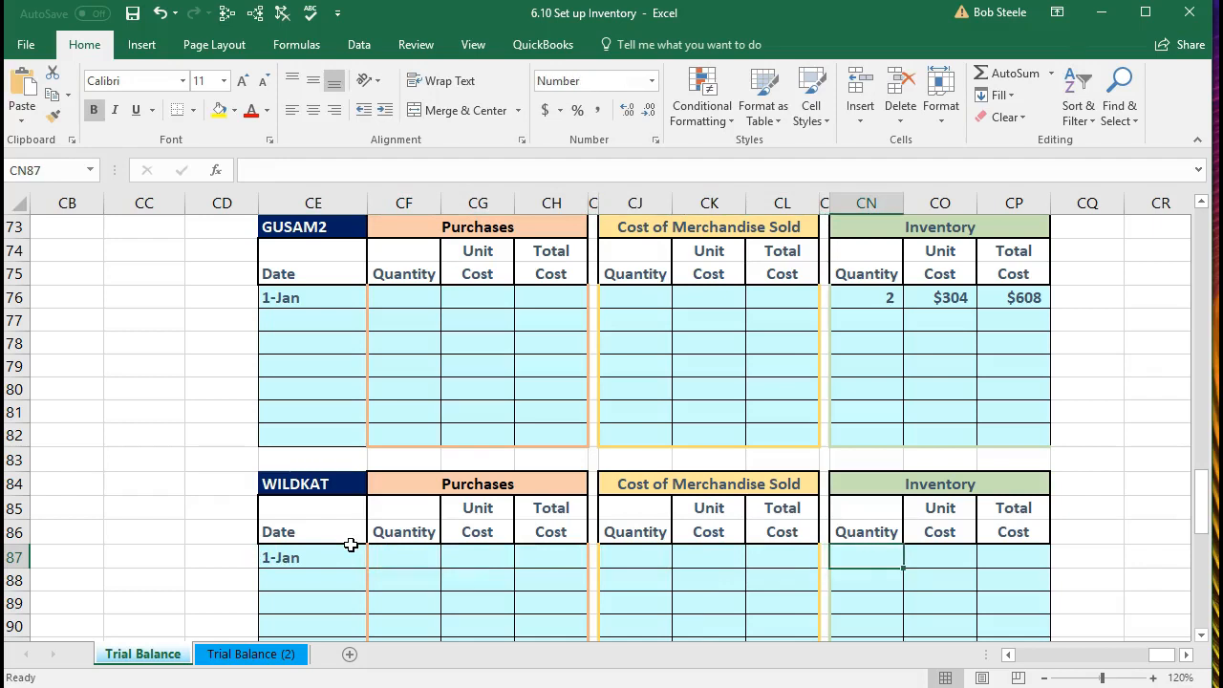
{"action": "type", "text": "2"}
{"action": "key", "text": "Tab"}
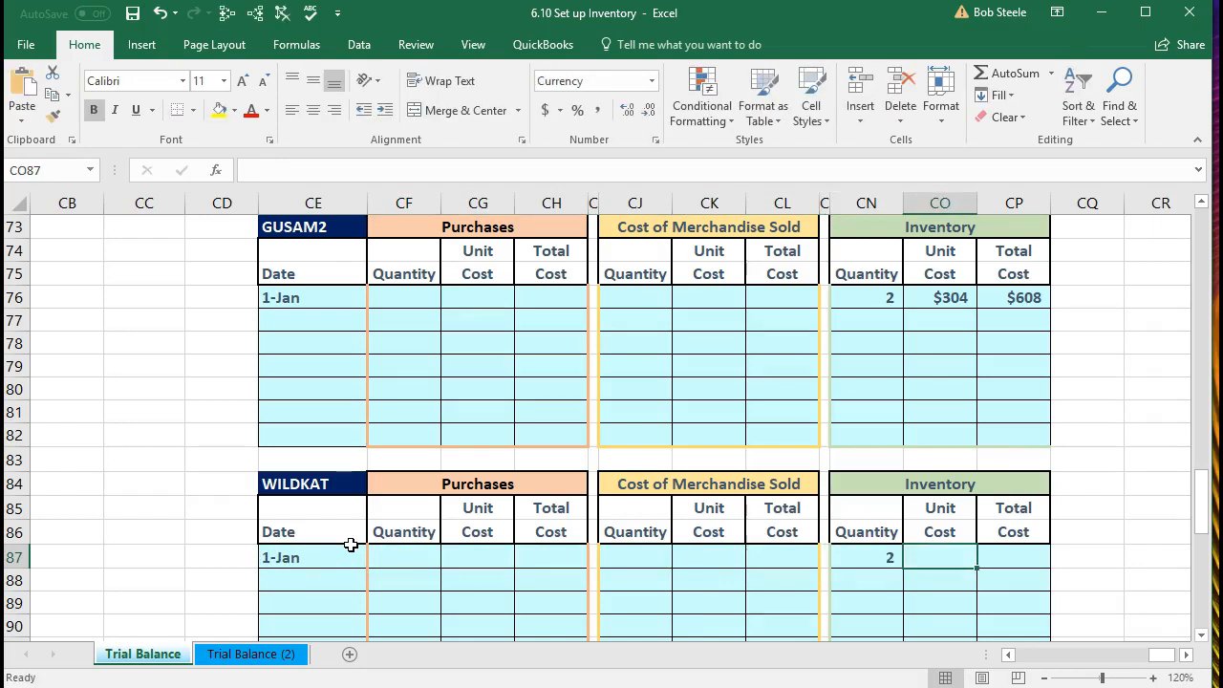
{"action": "type", "text": "320"}
{"action": "key", "text": "Tab"}
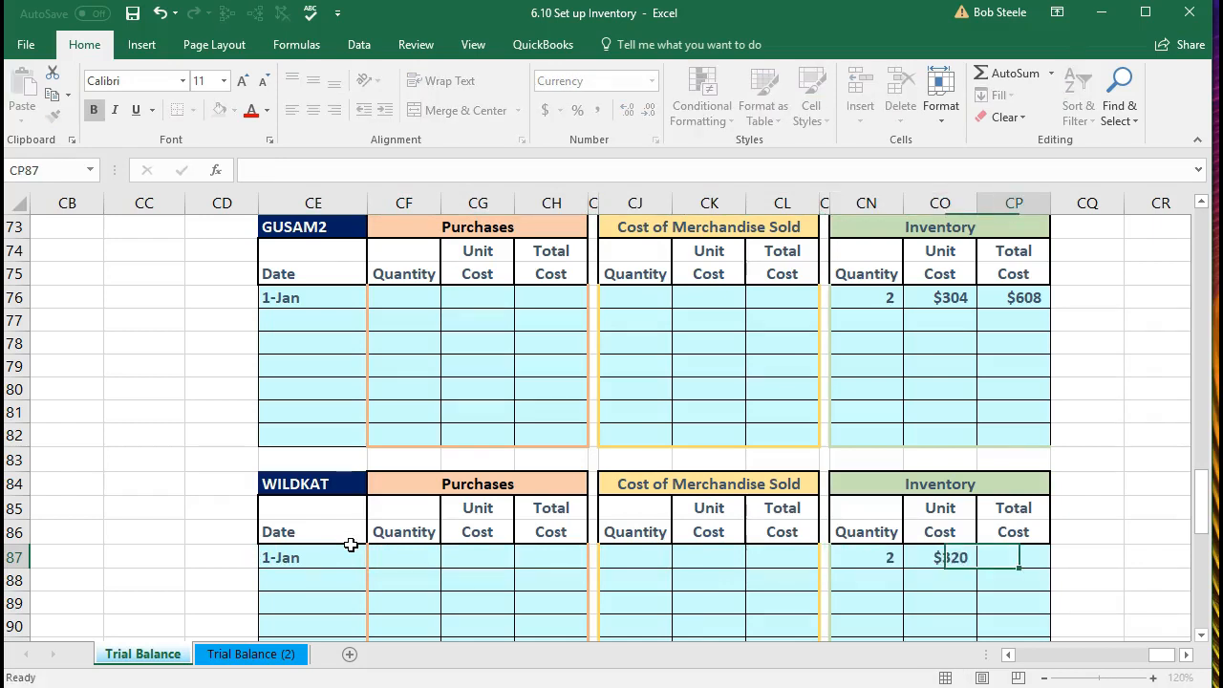
Calculate the WILDKAT inventory total cost in CP87 as quantity times unit cost, =CN87*CO87.
{"action": "type", "text": "="}
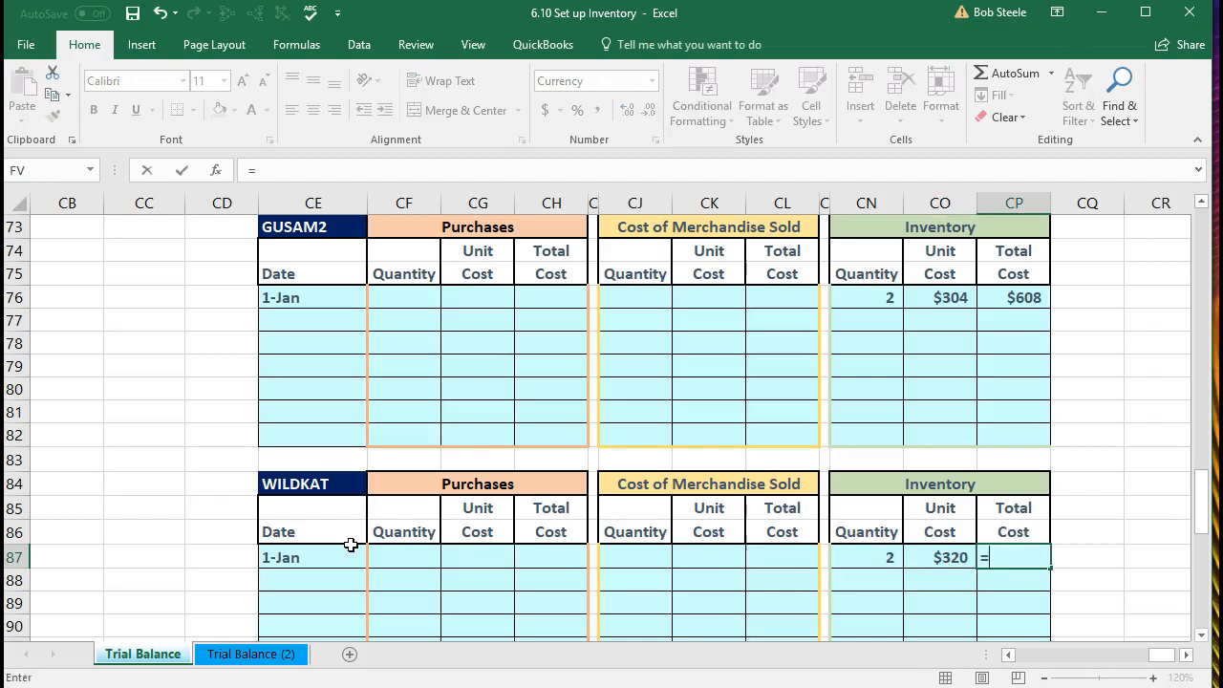
{"action": "left_click", "coordinate": [839, 557]}
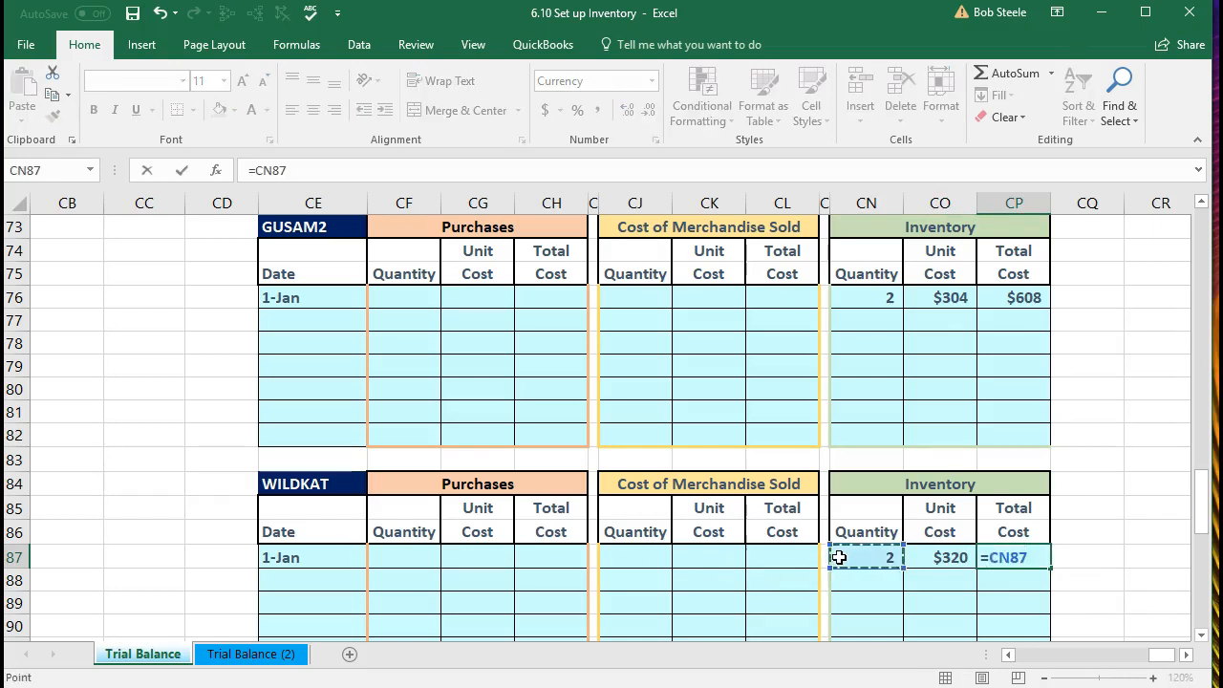
{"action": "type", "text": "*"}
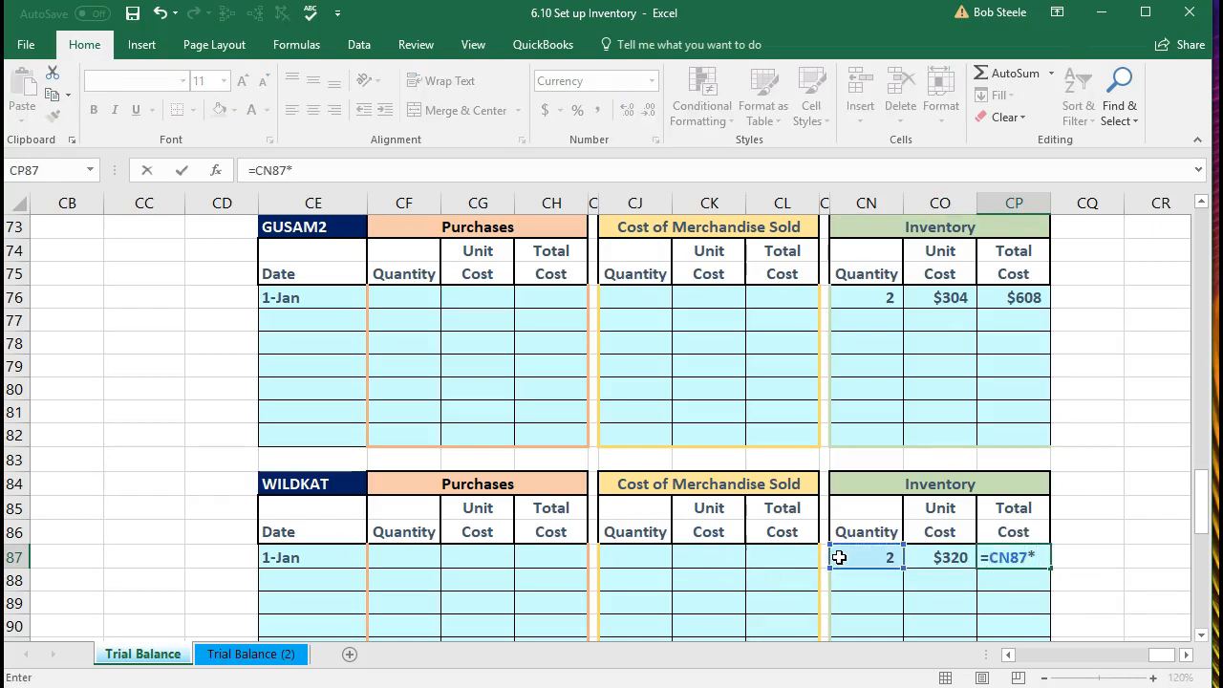
{"action": "left_click", "coordinate": [949, 554]}
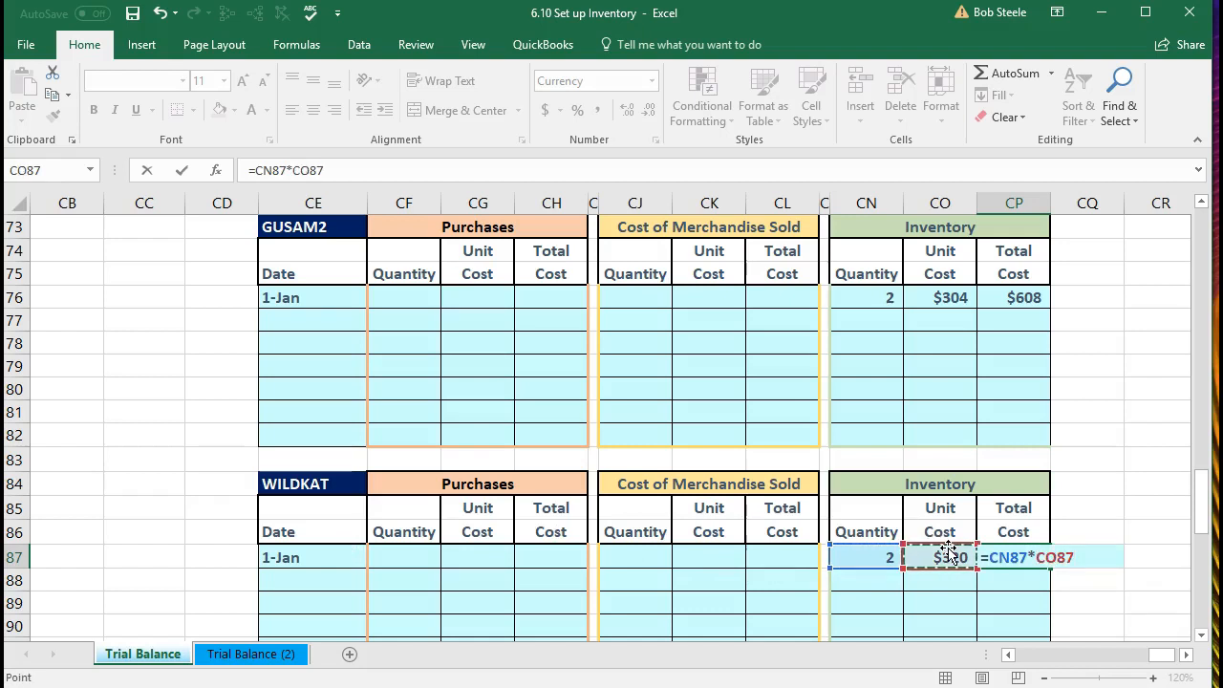
{"action": "key", "text": "Return"}
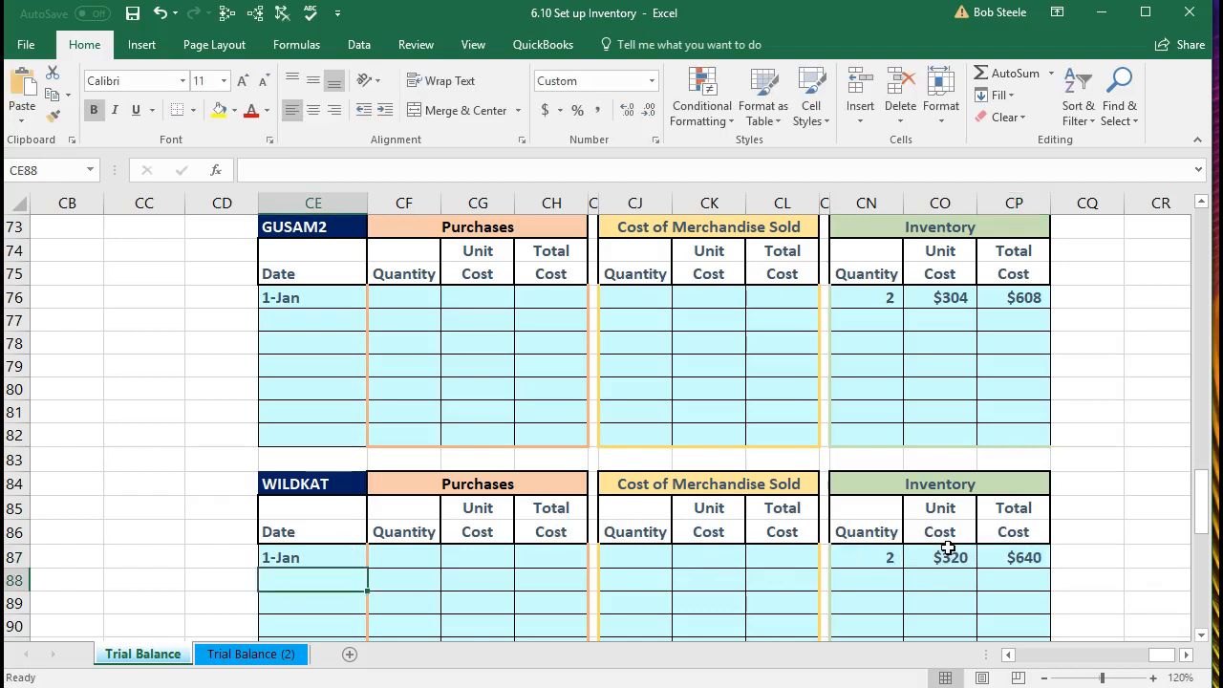
{"action": "scroll", "coordinate": [946, 548], "scroll_direction": "down", "scroll_amount": 3}
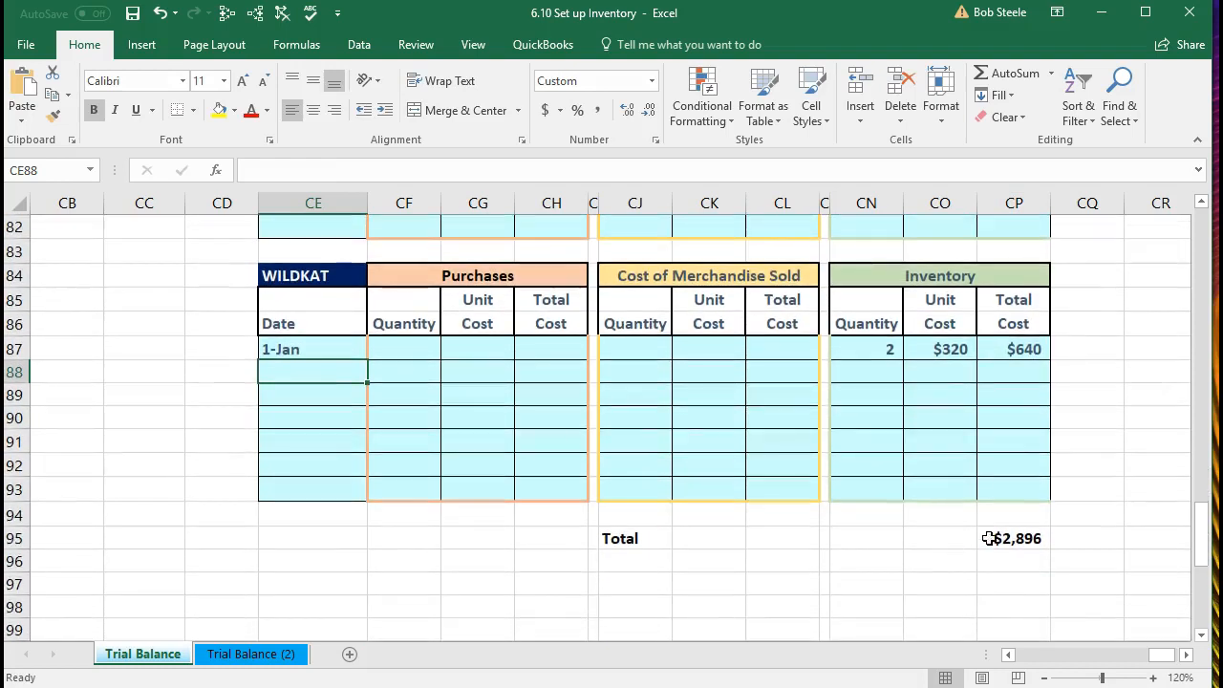
Examine the inventory total formula in CP95 and trace each item's total cost cell that it adds up.
{"action": "left_click", "coordinate": [992, 539]}
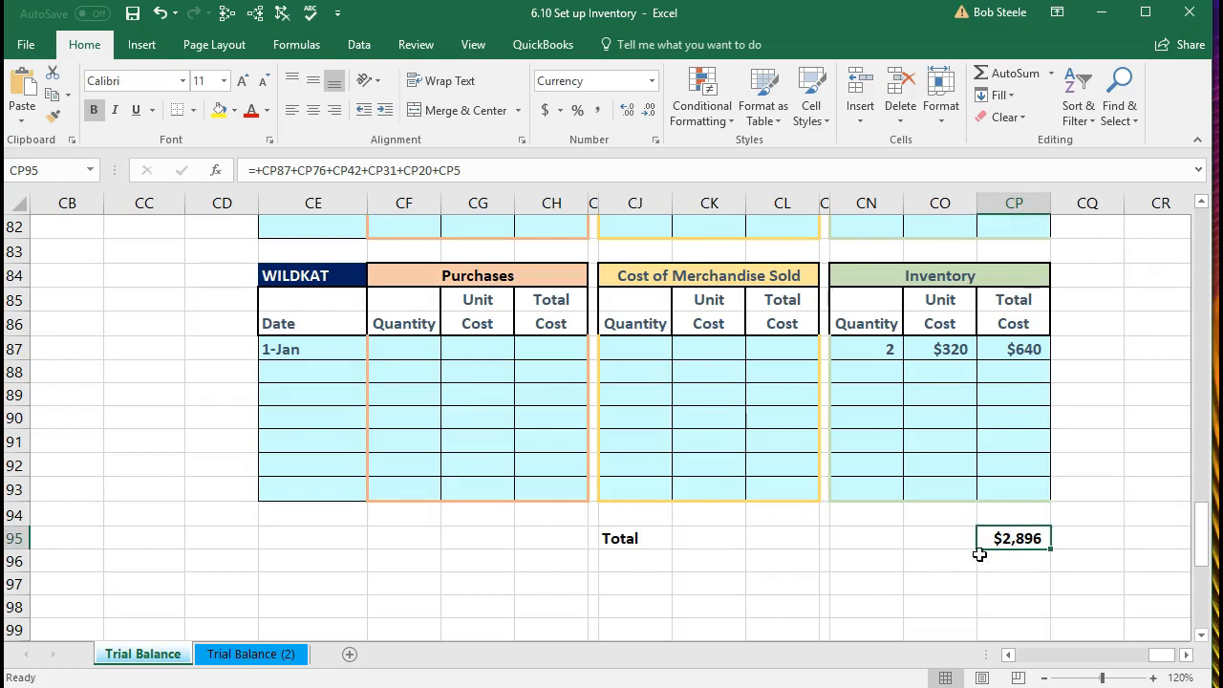
{"action": "double_click", "coordinate": [1005, 538]}
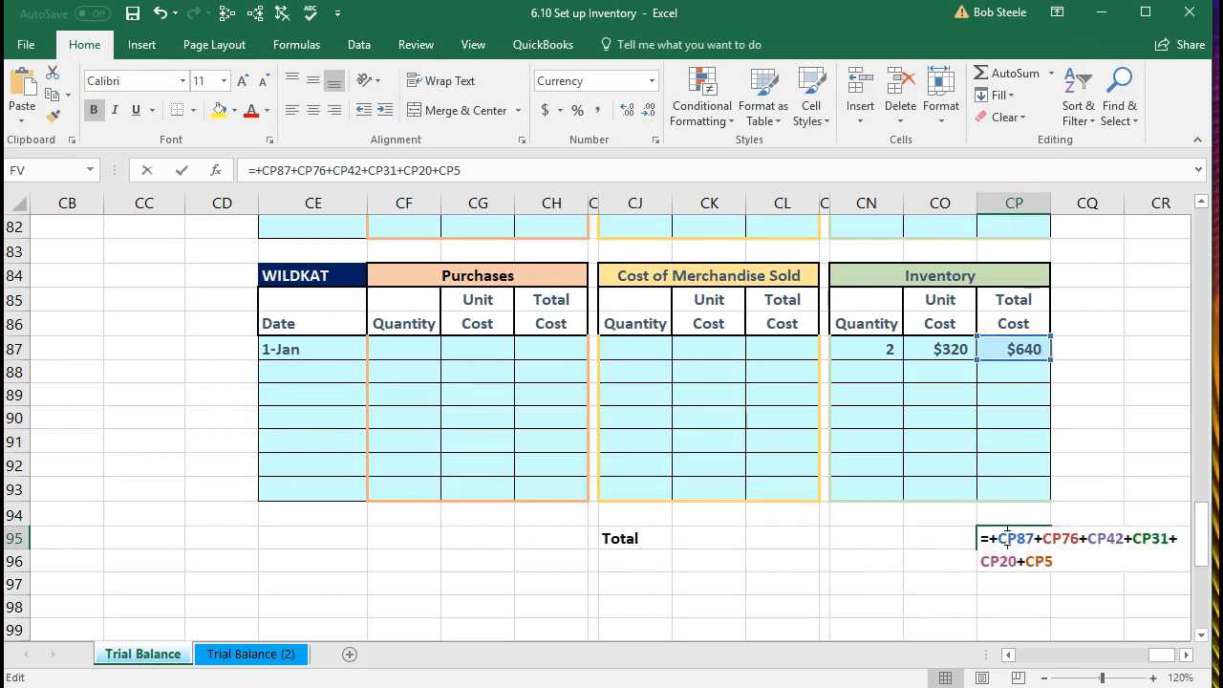
{"action": "scroll", "coordinate": [1005, 538], "scroll_direction": "up", "scroll_amount": 6}
{"action": "scroll", "coordinate": [1005, 538], "scroll_direction": "up", "scroll_amount": 10}
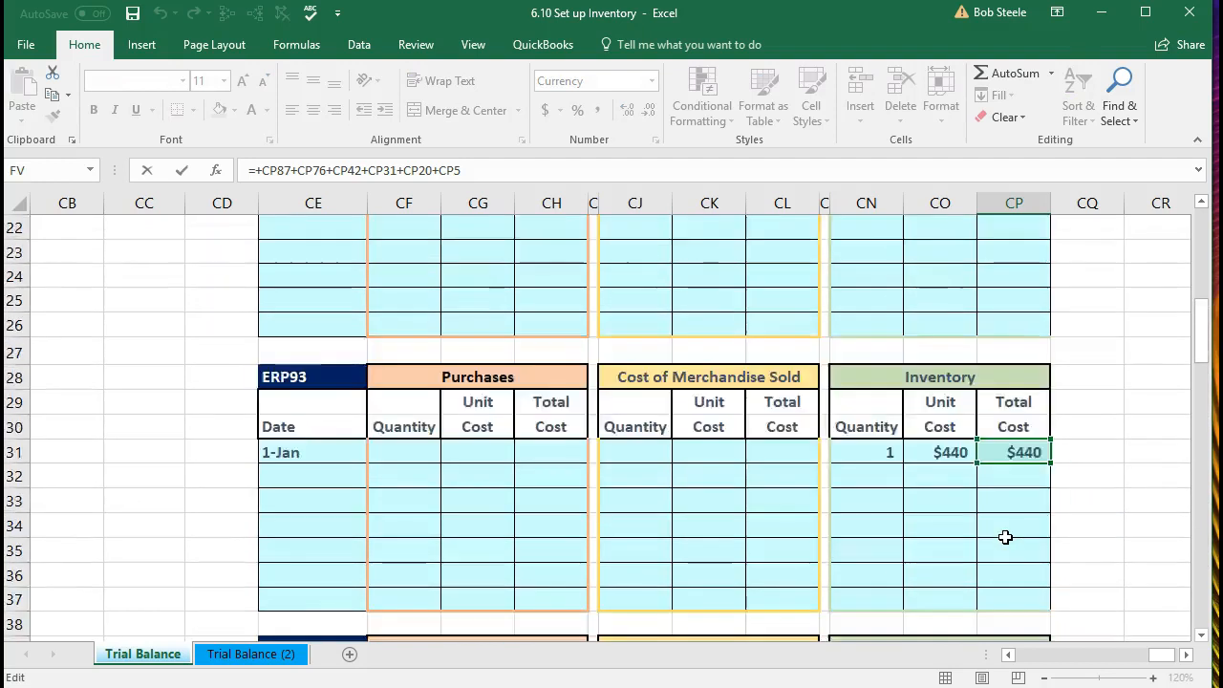
{"action": "scroll", "coordinate": [1065, 506], "scroll_direction": "down", "scroll_amount": 4}
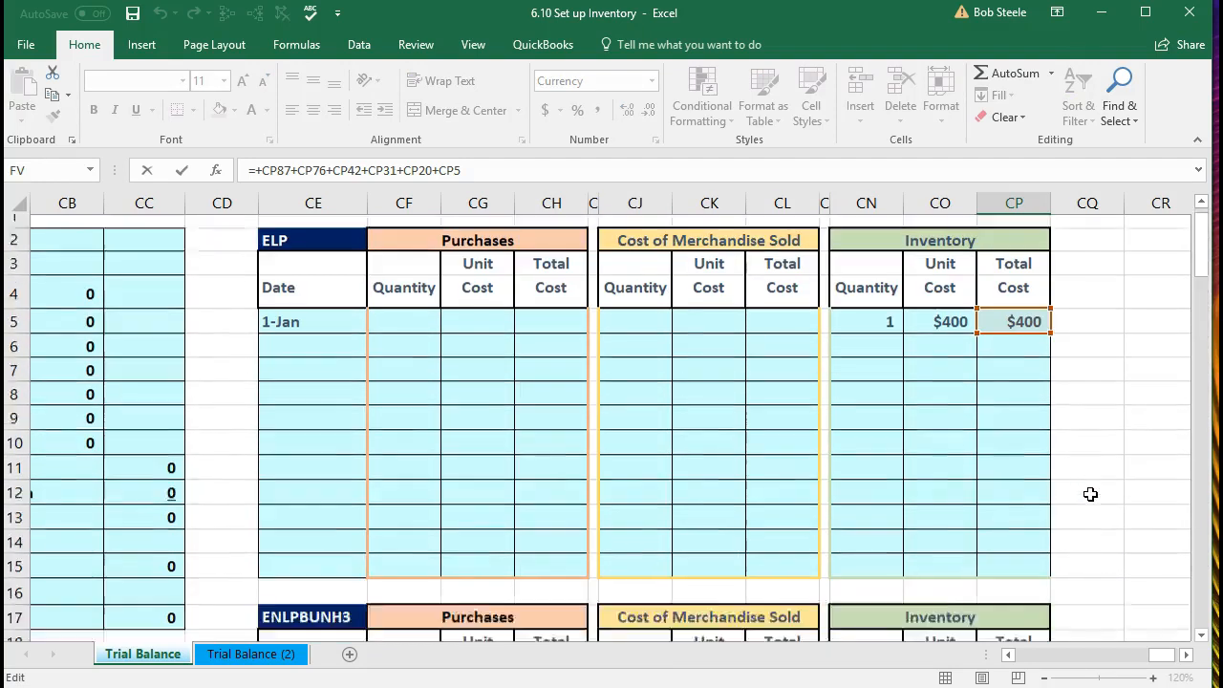
{"action": "scroll", "coordinate": [1091, 494], "scroll_direction": "down", "scroll_amount": 6}
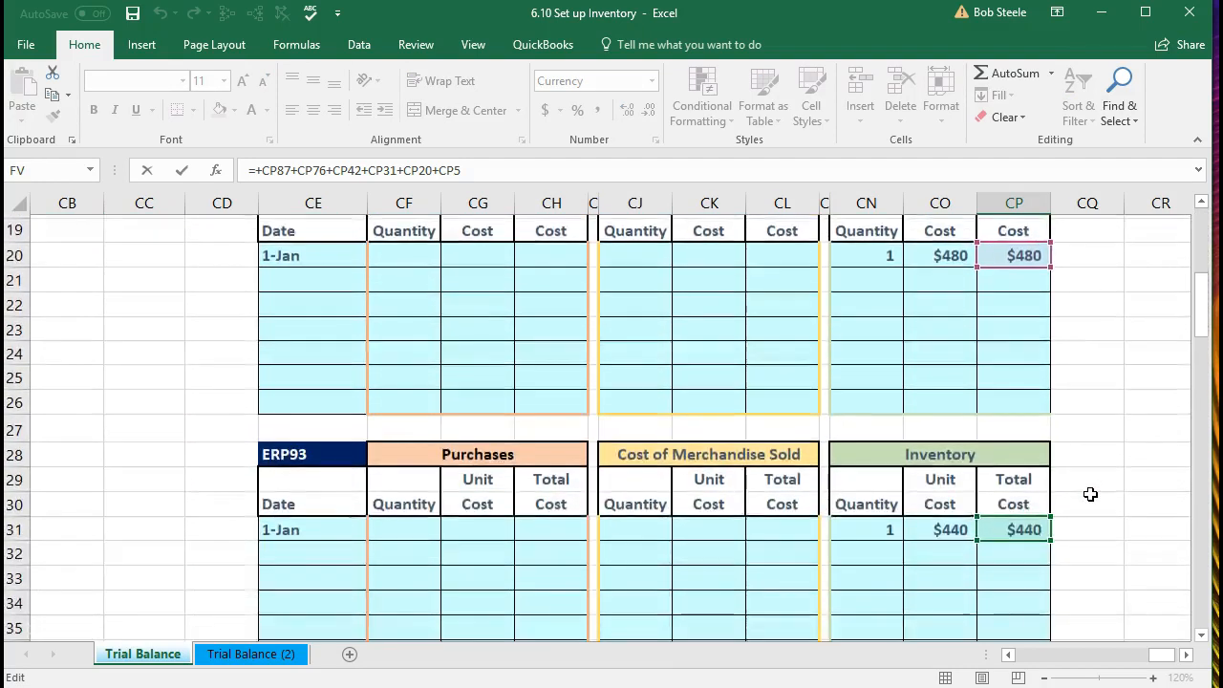
{"action": "scroll", "coordinate": [1091, 494], "scroll_direction": "down", "scroll_amount": 6}
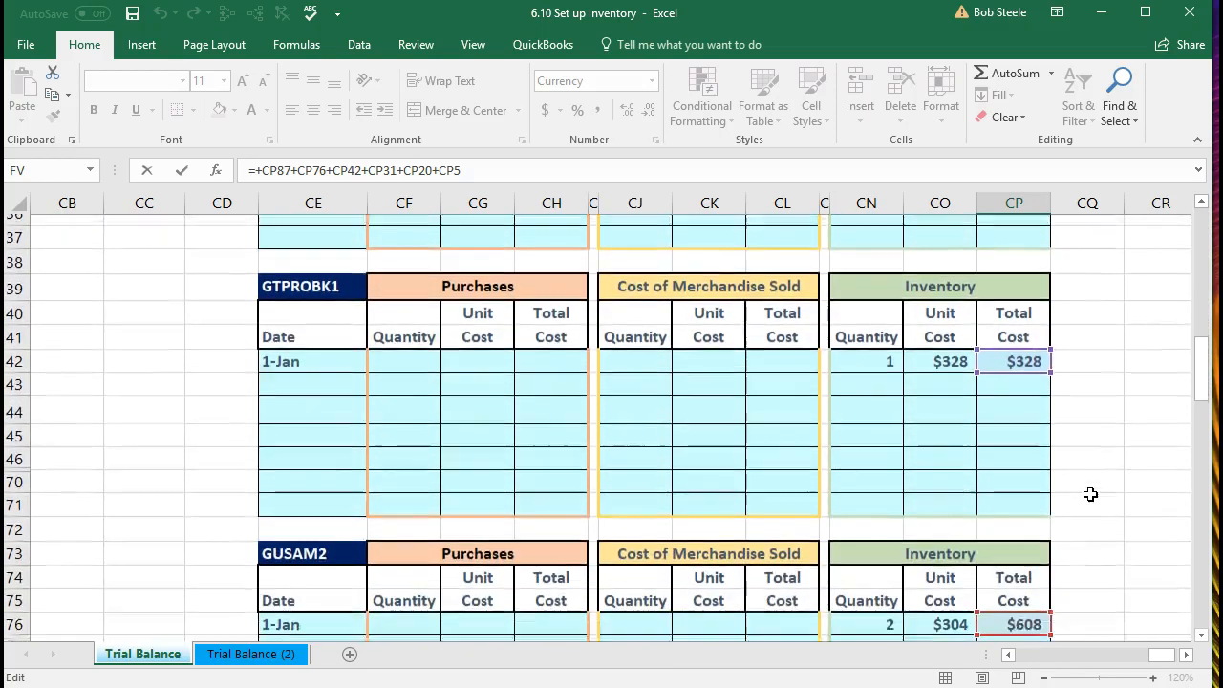
{"action": "scroll", "coordinate": [1091, 494], "scroll_direction": "down", "scroll_amount": 5}
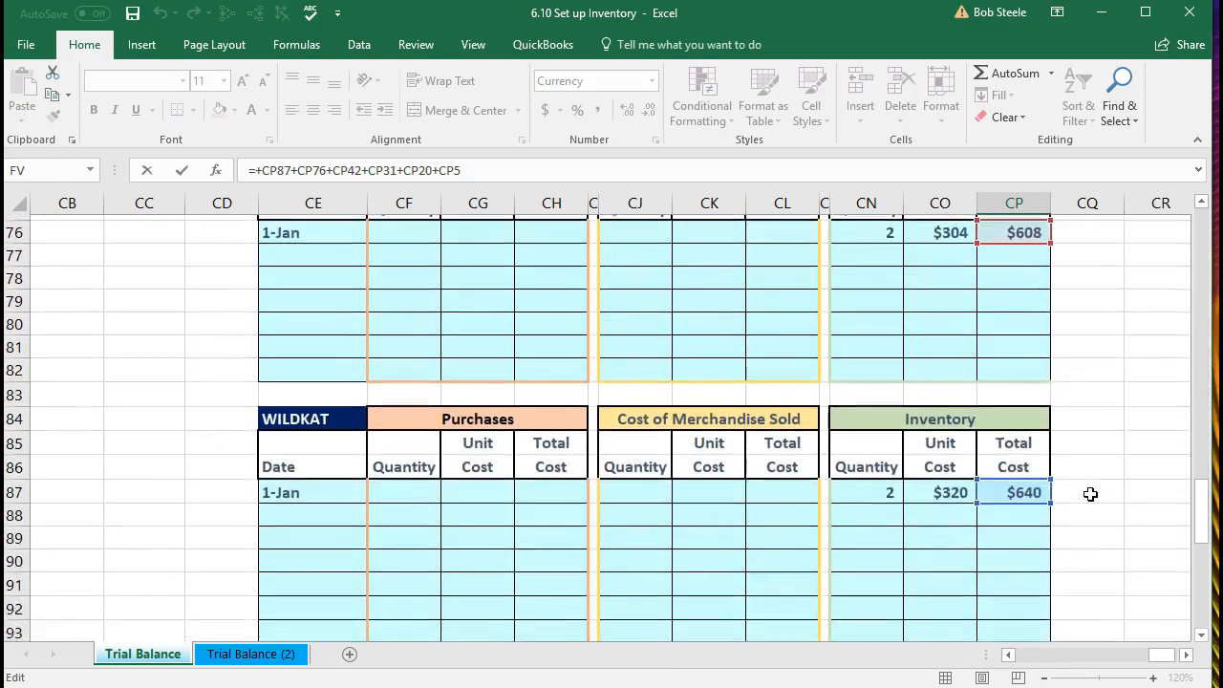
{"action": "key", "text": "Return"}
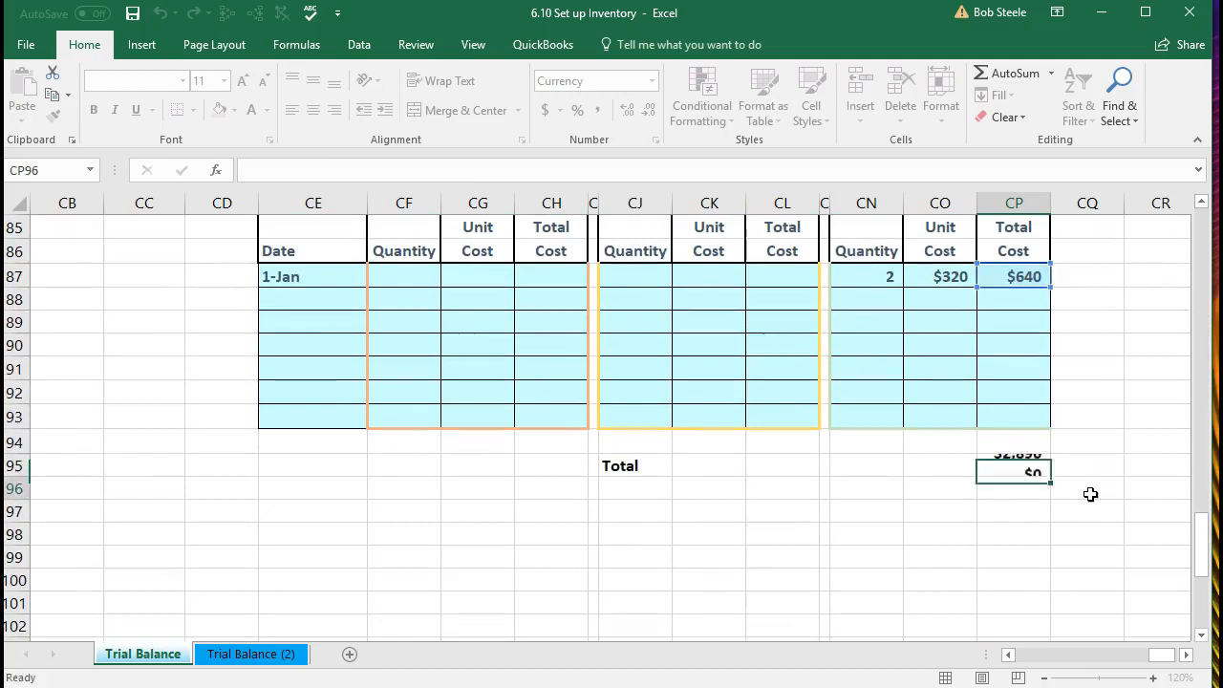
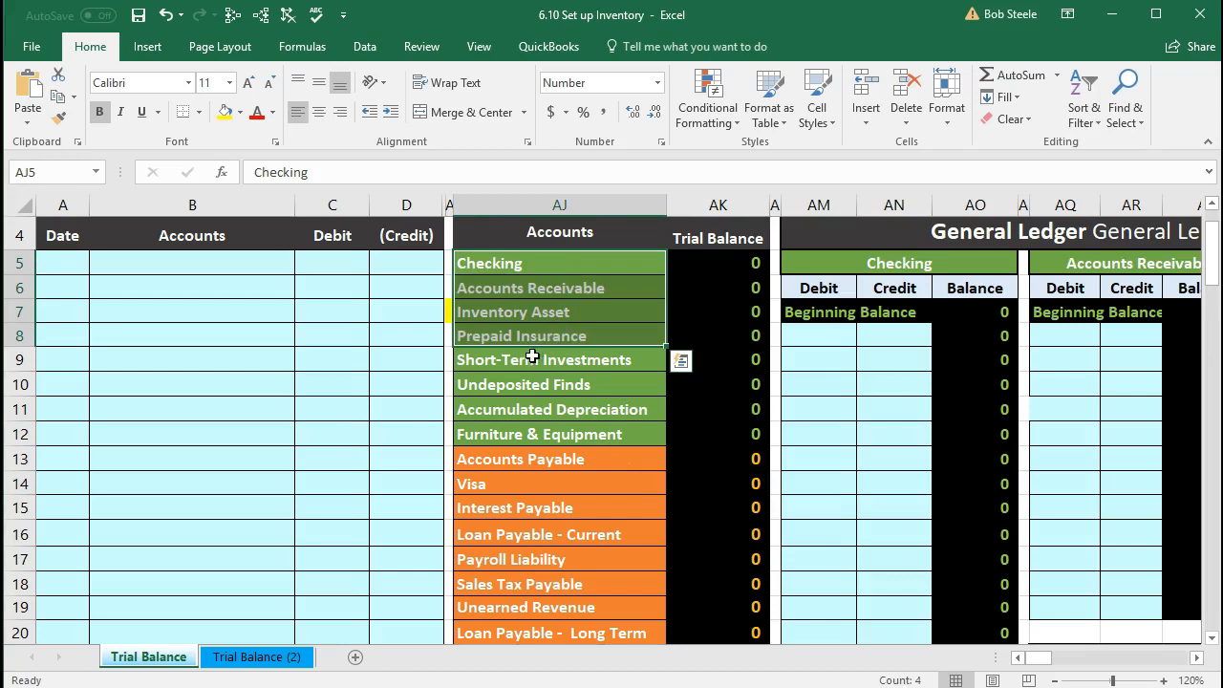
Review the Inventory Asset account in the trial balance, and go across the general ledger and financial statements to the ELP inventory record.
{"action": "left_click", "coordinate": [483, 369]}
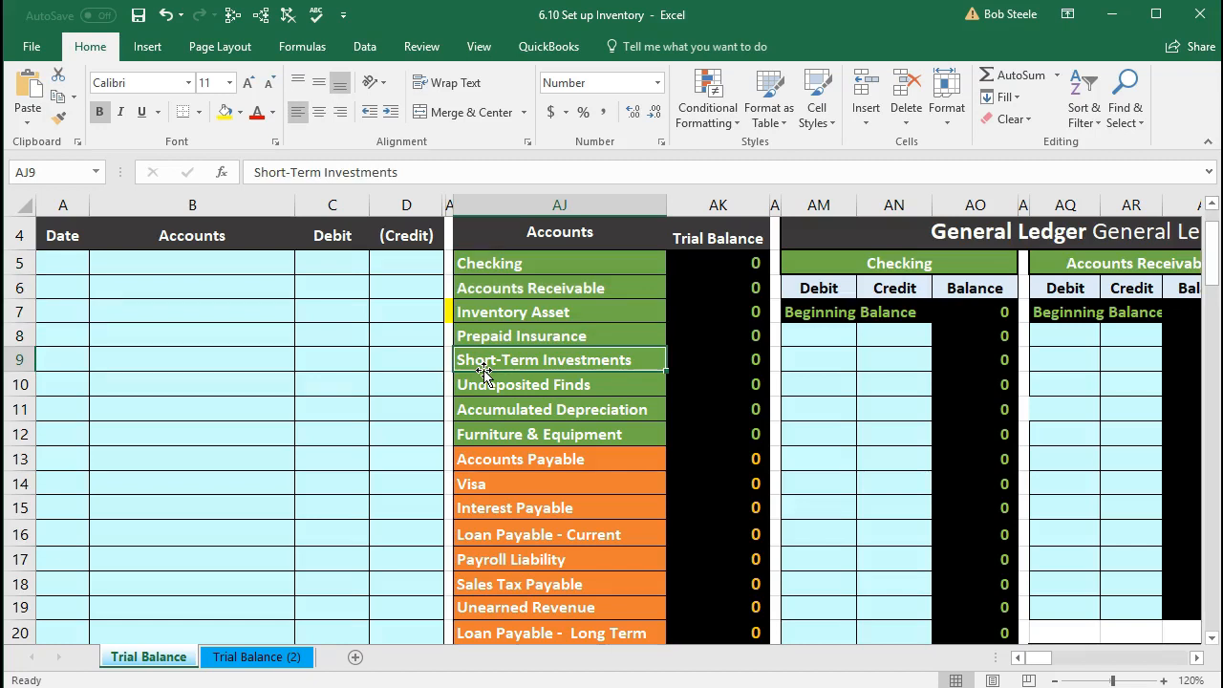
{"action": "left_click", "coordinate": [447, 309]}
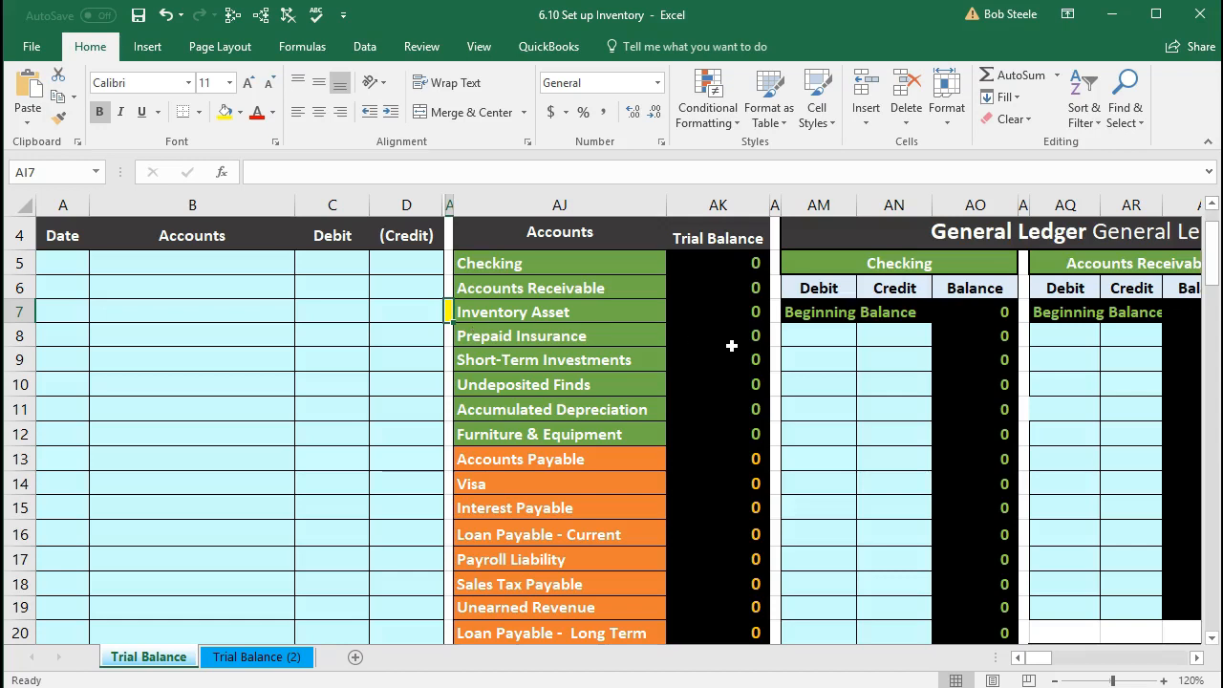
{"action": "key", "text": "Right"}
{"action": "key", "text": "Right"}
{"action": "key", "text": "Right"}
{"action": "key", "text": "Right"}
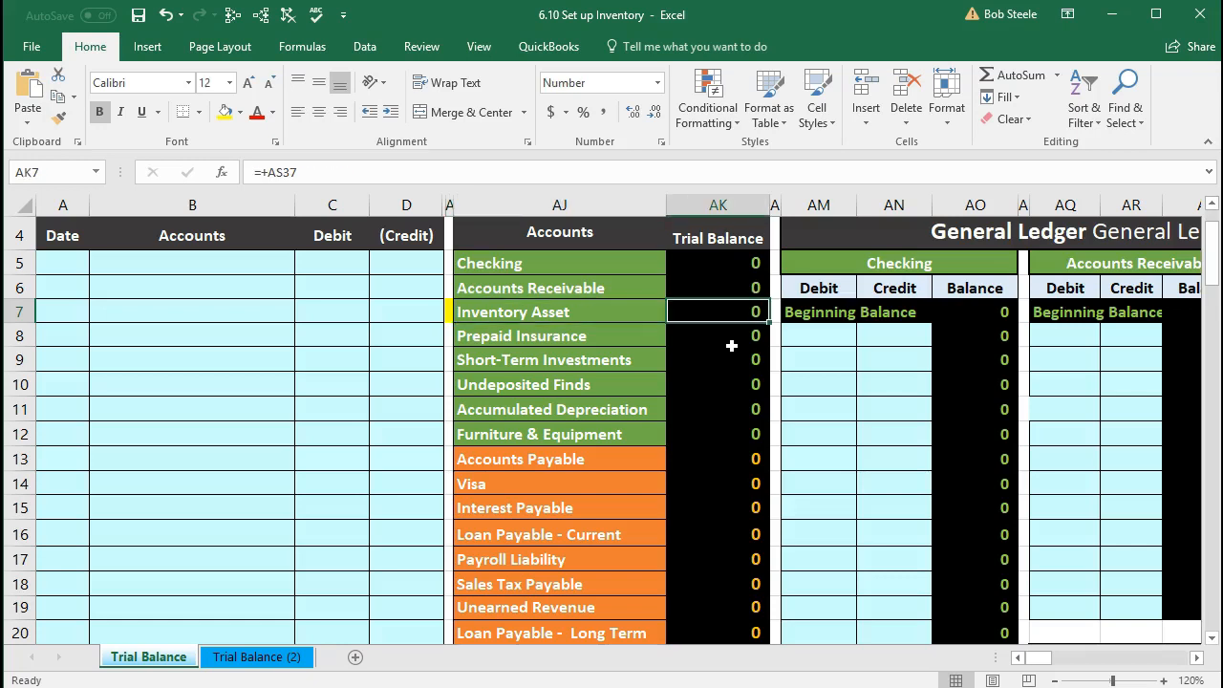
{"action": "key", "text": "Right"}
{"action": "key", "text": "Right"}
{"action": "key", "text": "Right"}
{"action": "key", "text": "Right"}
{"action": "key", "text": "Right"}
{"action": "key", "text": "Right"}
{"action": "key", "text": "Right"}
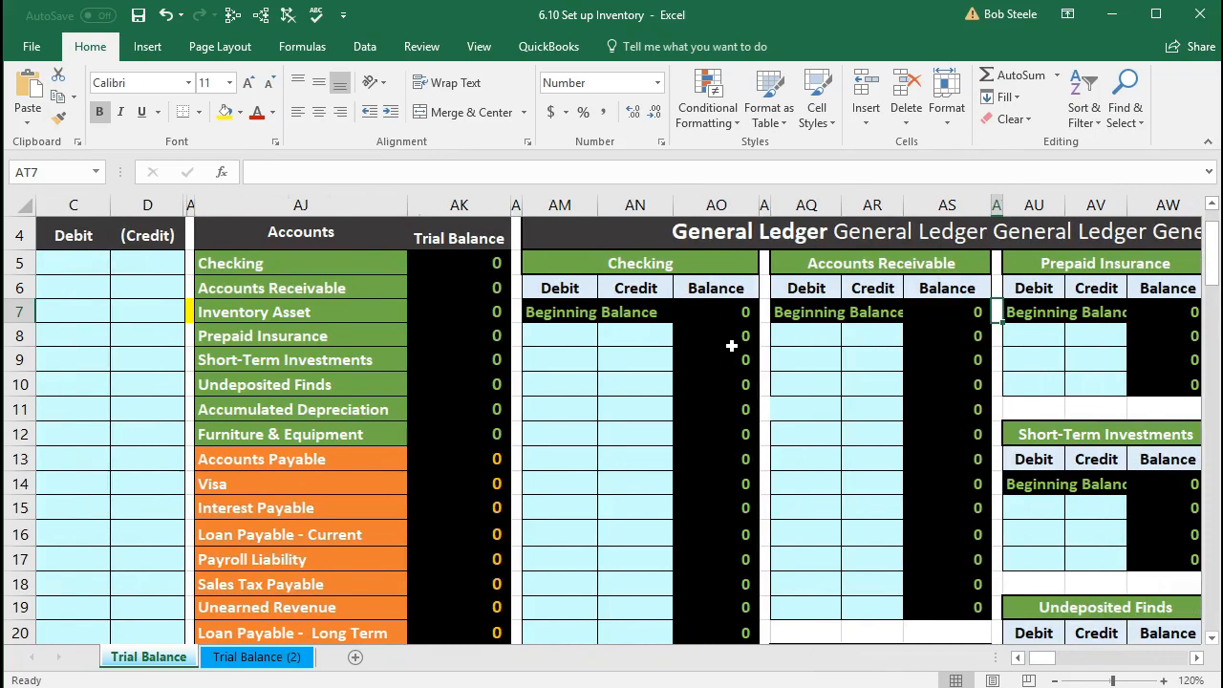
{"action": "key", "text": "Right"}
{"action": "key", "text": "Right"}
{"action": "key", "text": "Right"}
{"action": "key", "text": "Right"}
{"action": "key", "text": "Right"}
{"action": "key", "text": "Right"}
{"action": "key", "text": "Right"}
{"action": "key", "text": "Right"}
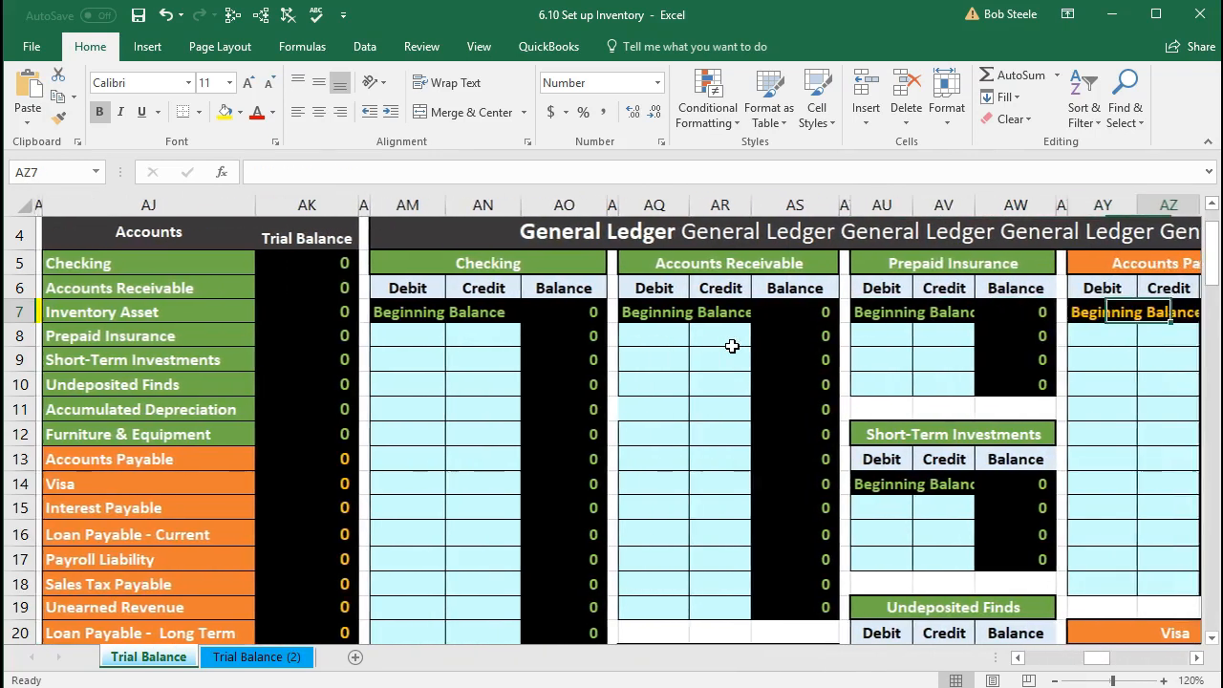
{"action": "key", "text": "Right"}
{"action": "key", "text": "Right"}
{"action": "key", "text": "Right"}
{"action": "key", "text": "Right"}
{"action": "key", "text": "Right"}
{"action": "key", "text": "Right"}
{"action": "key", "text": "Right"}
{"action": "key", "text": "Right"}
{"action": "key", "text": "Right"}
{"action": "key", "text": "Right"}
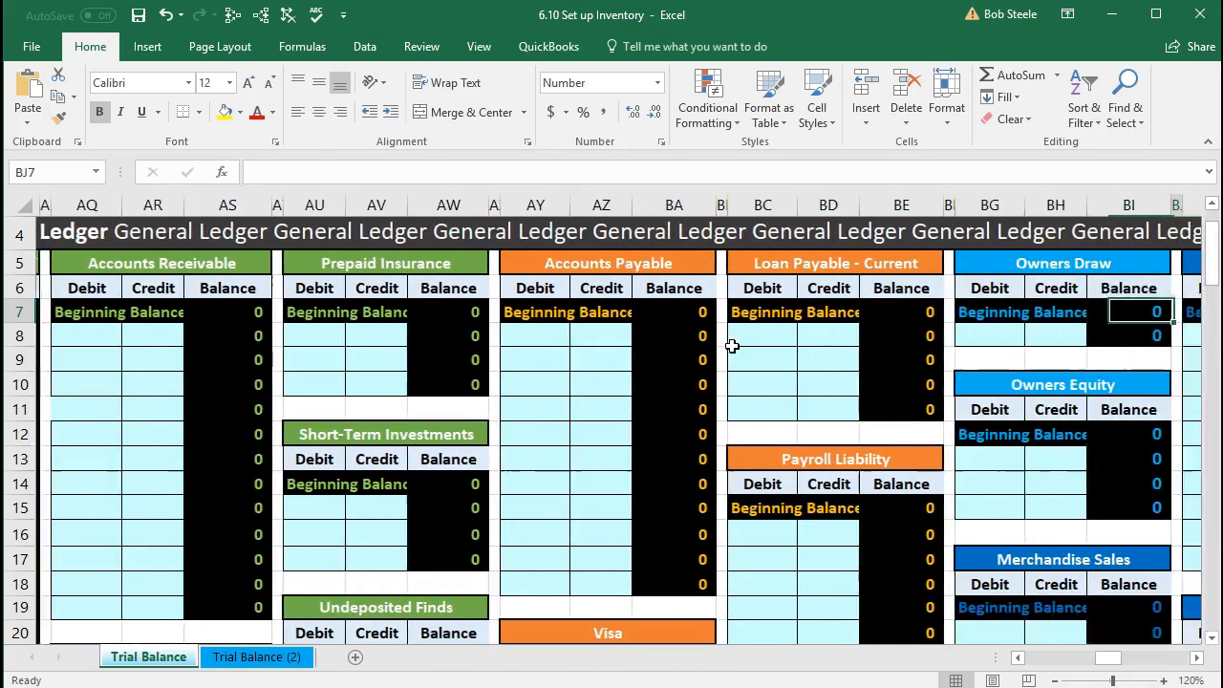
{"action": "key", "text": "Right"}
{"action": "key", "text": "Right"}
{"action": "key", "text": "Right"}
{"action": "key", "text": "Right"}
{"action": "key", "text": "Right"}
{"action": "key", "text": "Right"}
{"action": "key", "text": "Right"}
{"action": "key", "text": "Right"}
{"action": "key", "text": "Right"}
{"action": "key", "text": "Right"}
{"action": "key", "text": "Right"}
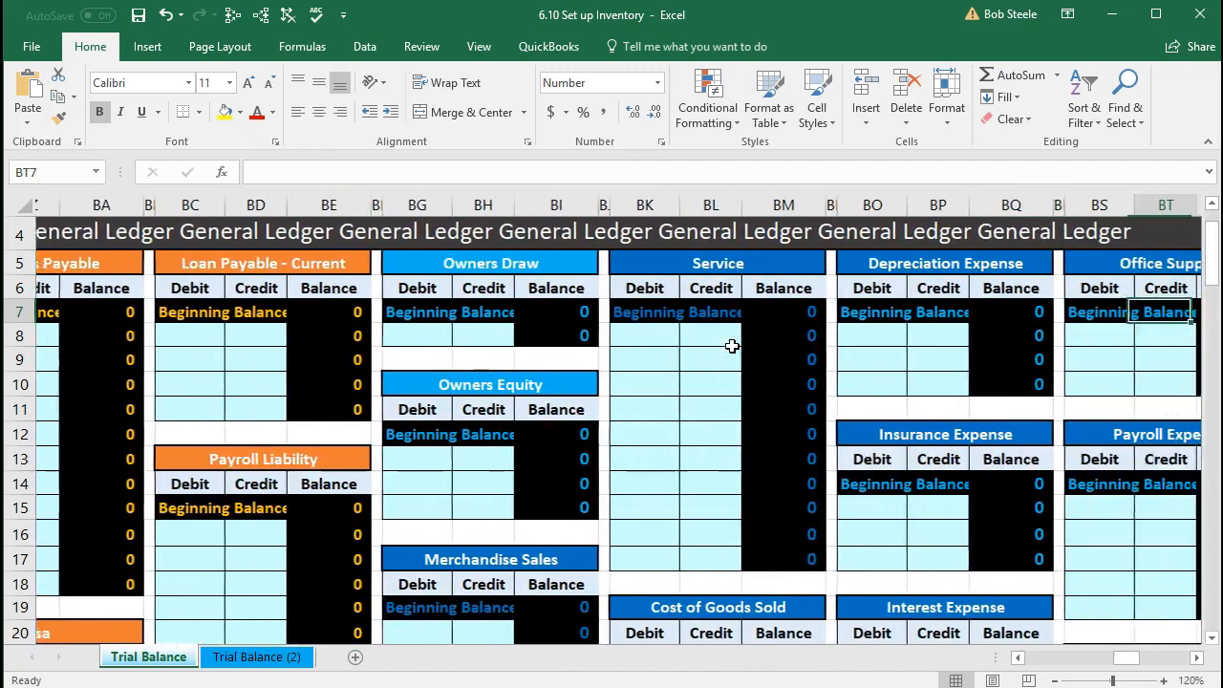
{"action": "key", "text": "Right"}
{"action": "key", "text": "Right"}
{"action": "key", "text": "Right"}
{"action": "key", "text": "Right"}
{"action": "key", "text": "Right"}
{"action": "key", "text": "Right"}
{"action": "key", "text": "Right"}
{"action": "key", "text": "Right"}
{"action": "key", "text": "Right"}
{"action": "key", "text": "Right"}
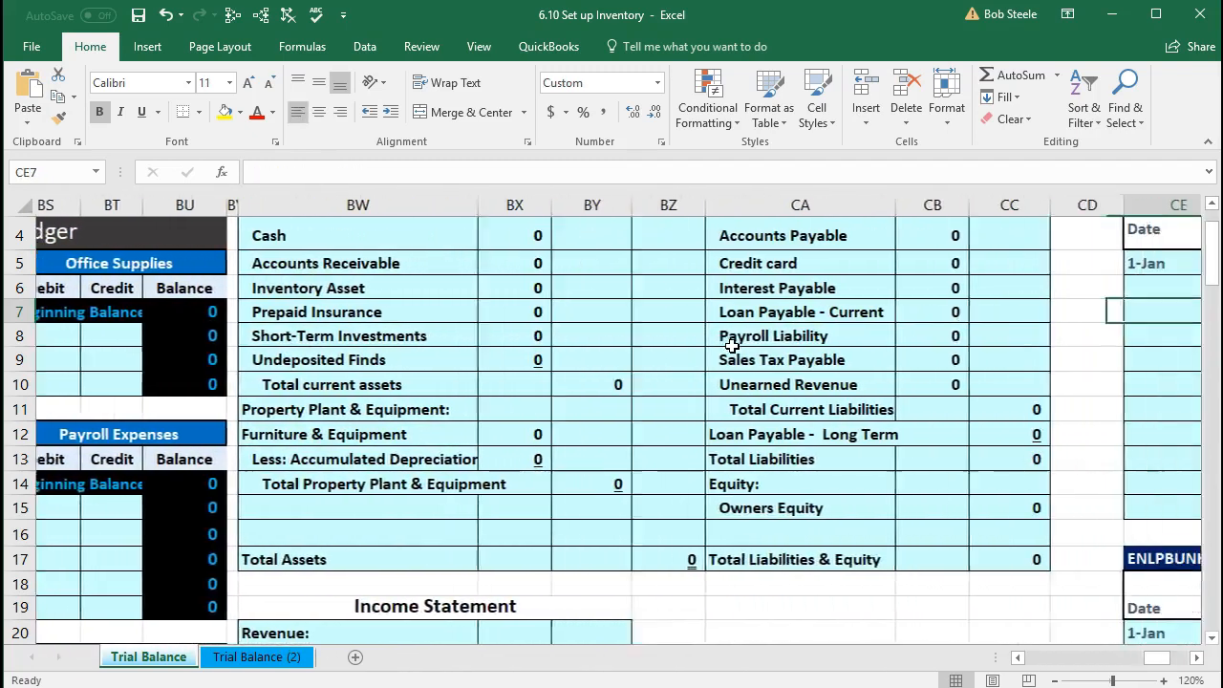
{"action": "key", "text": "Right"}
{"action": "key", "text": "Right"}
{"action": "key", "text": "Right"}
{"action": "key", "text": "Right"}
{"action": "key", "text": "Right"}
{"action": "key", "text": "Right"}
{"action": "key", "text": "Right"}
{"action": "key", "text": "Right"}
{"action": "key", "text": "Right"}
{"action": "key", "text": "Right"}
{"action": "key", "text": "Right"}
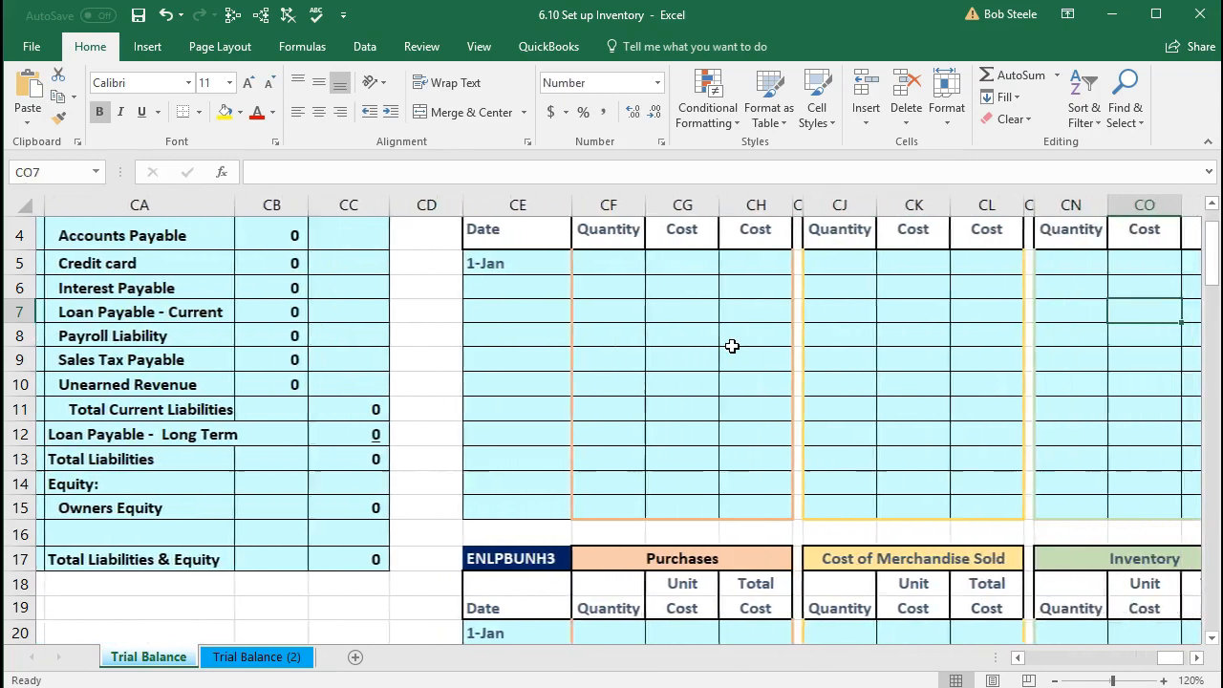
{"action": "key", "text": "Right"}
{"action": "key", "text": "Right"}
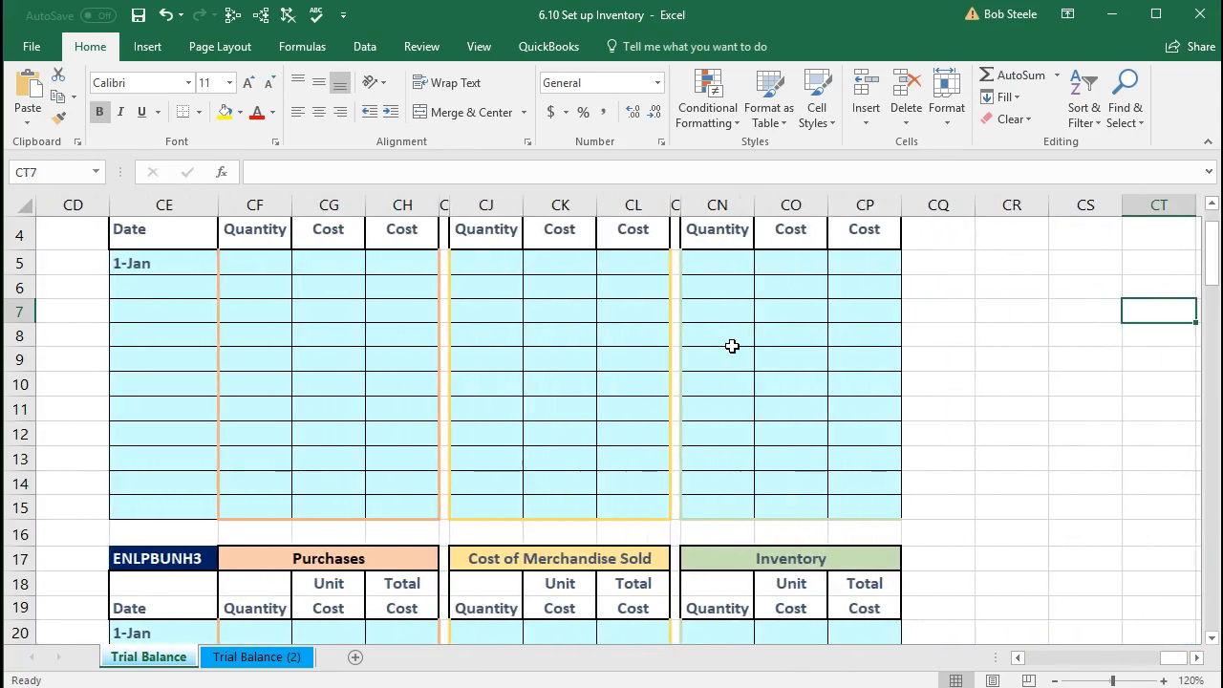
{"action": "scroll", "coordinate": [732, 346], "scroll_direction": "up", "scroll_amount": 1}
{"action": "left_click", "coordinate": [486, 375]}
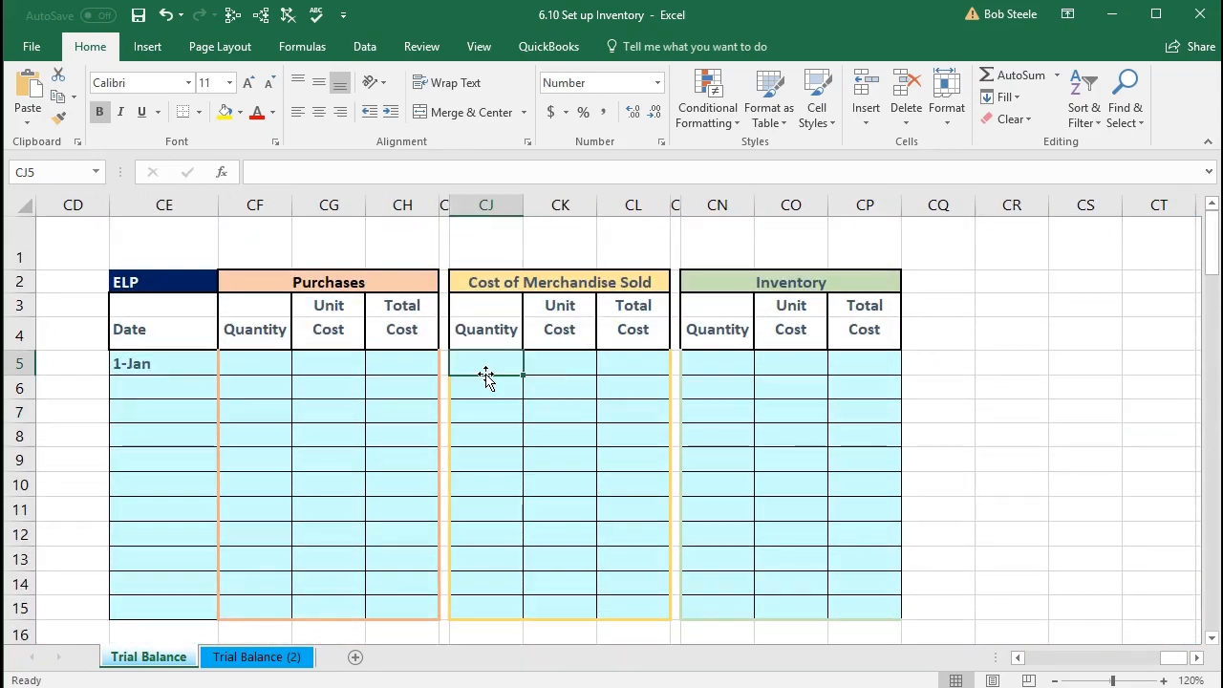
Examine the ELP record's date column, its Purchases, Cost of Merchandise Sold and Inventory sections, and the Inventory cells CN5:CP5.
{"action": "left_click", "coordinate": [185, 205]}
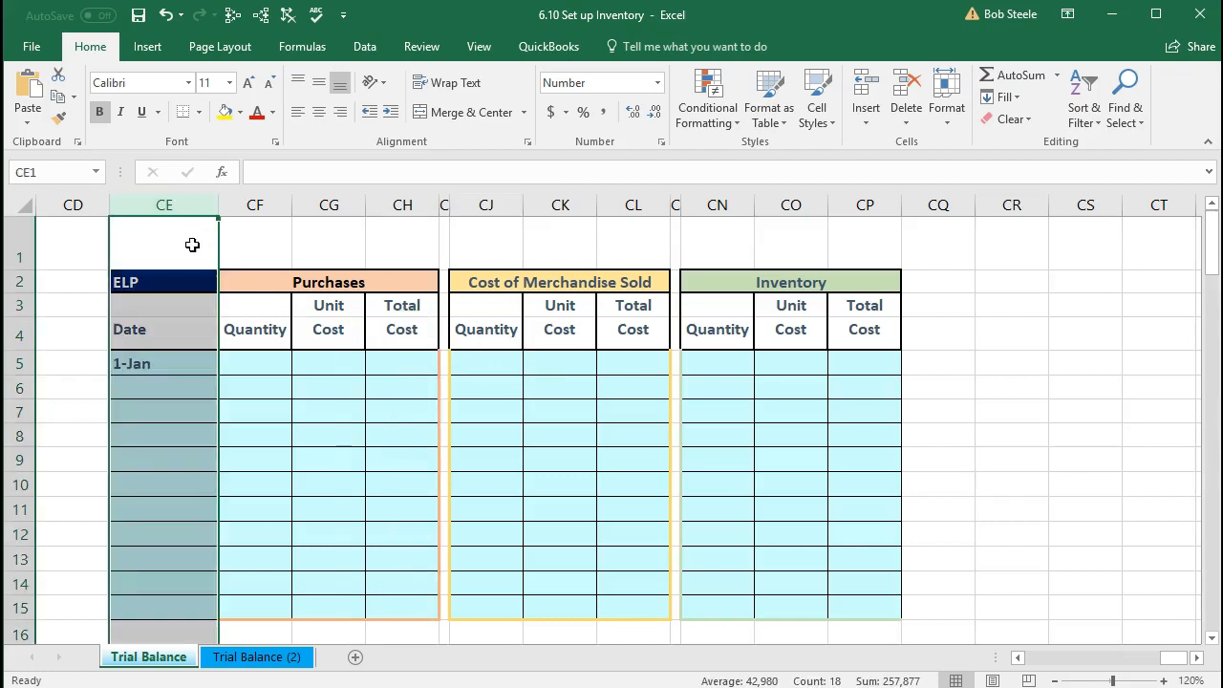
{"action": "left_click", "coordinate": [170, 363]}
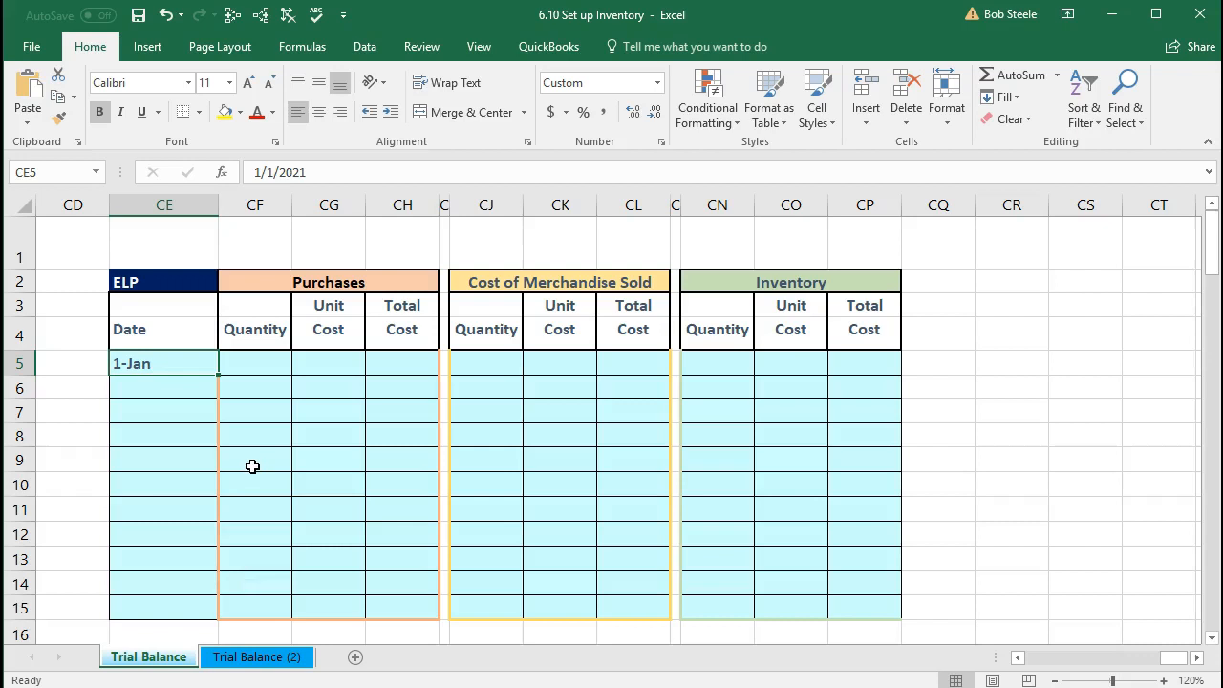
{"action": "left_click", "coordinate": [252, 467]}
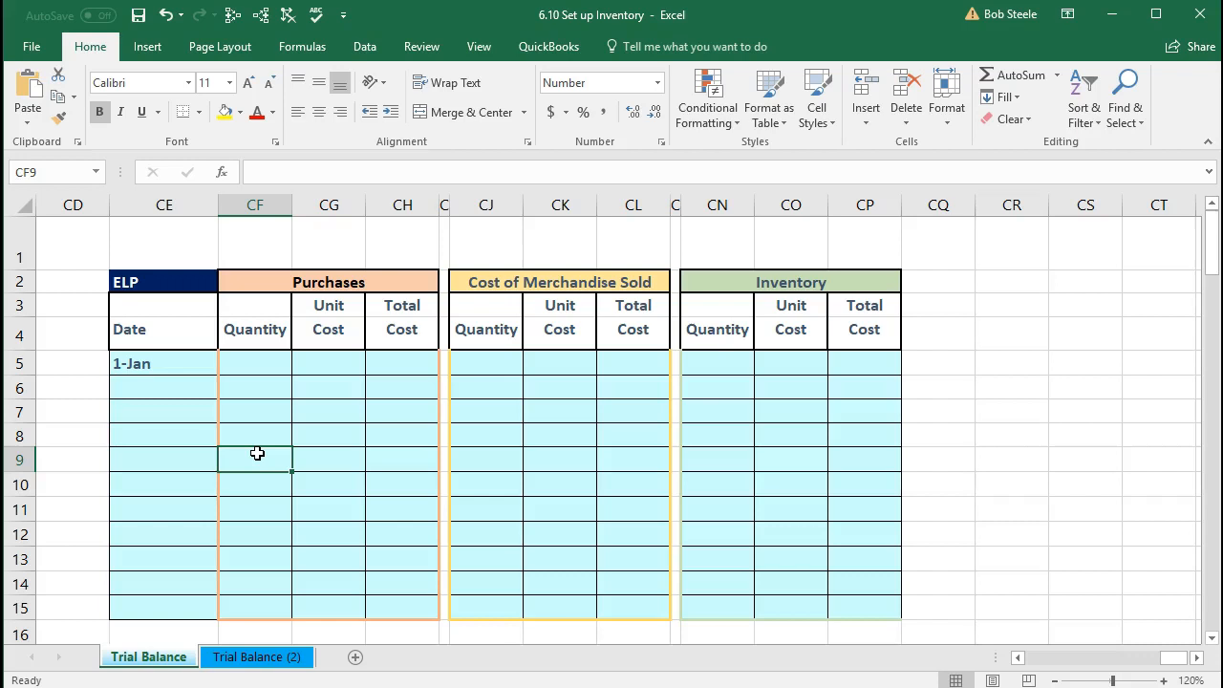
{"action": "left_click", "coordinate": [277, 281]}
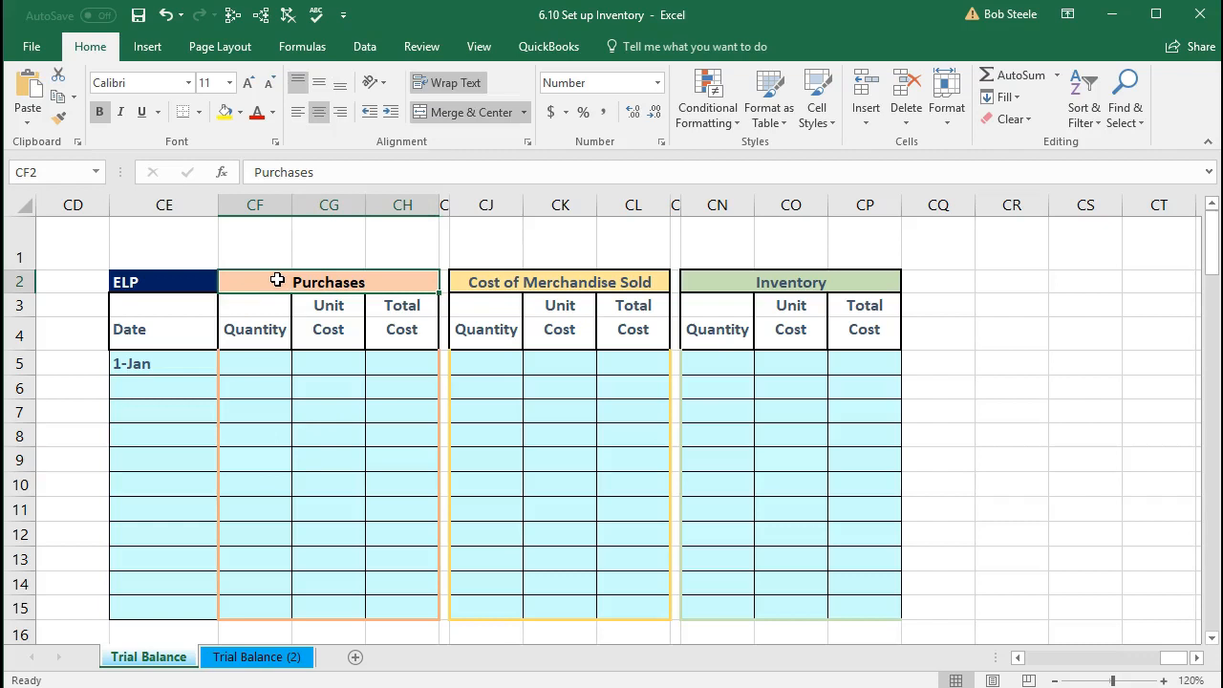
{"action": "left_click", "coordinate": [489, 279]}
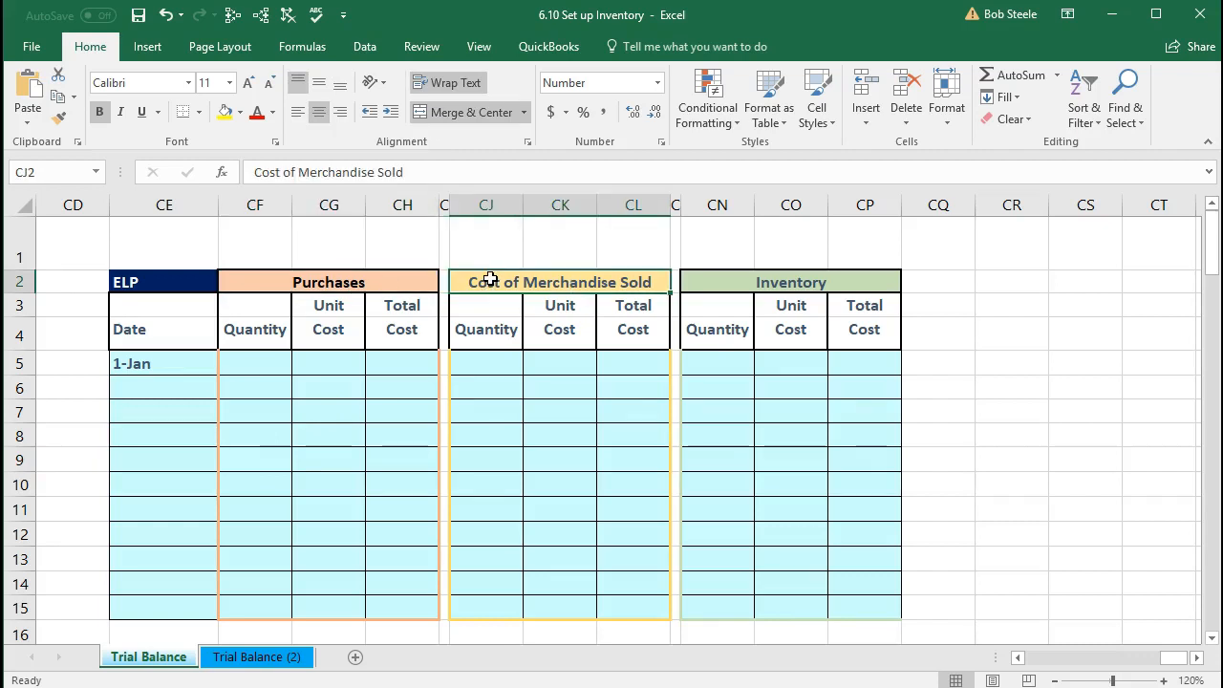
{"action": "left_click", "coordinate": [707, 283]}
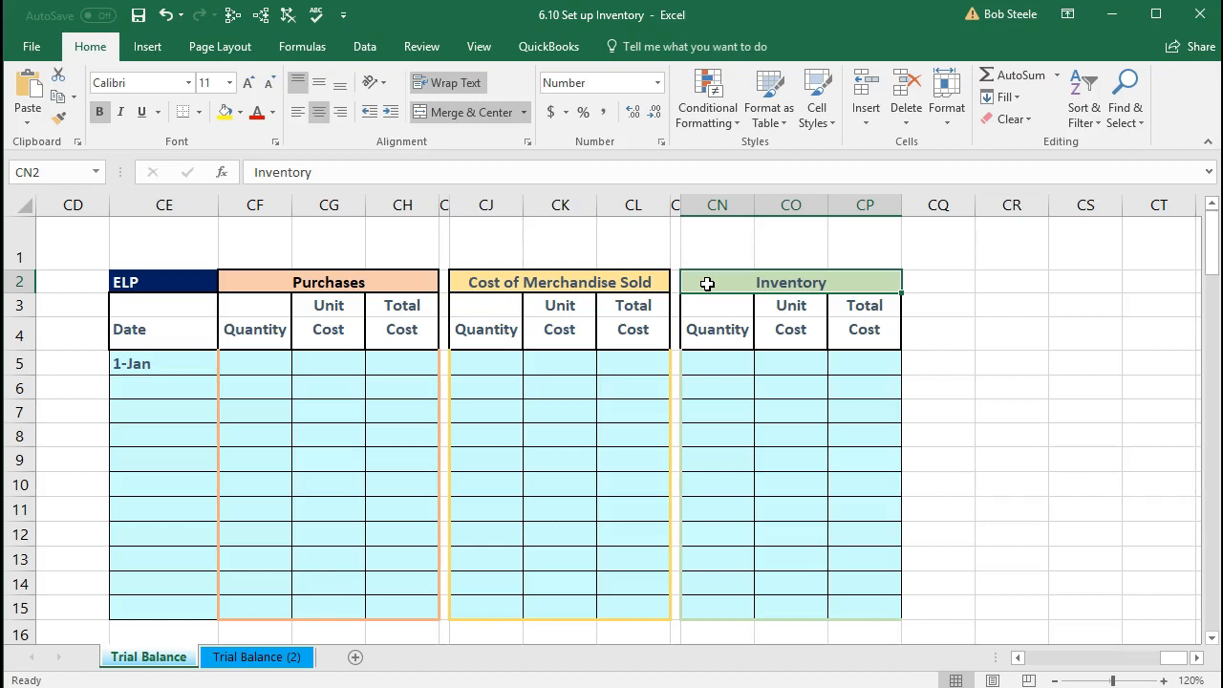
{"action": "left_click", "coordinate": [703, 364]}
{"action": "left_click_drag", "start_coordinate": [732, 364], "coordinate": [850, 354]}
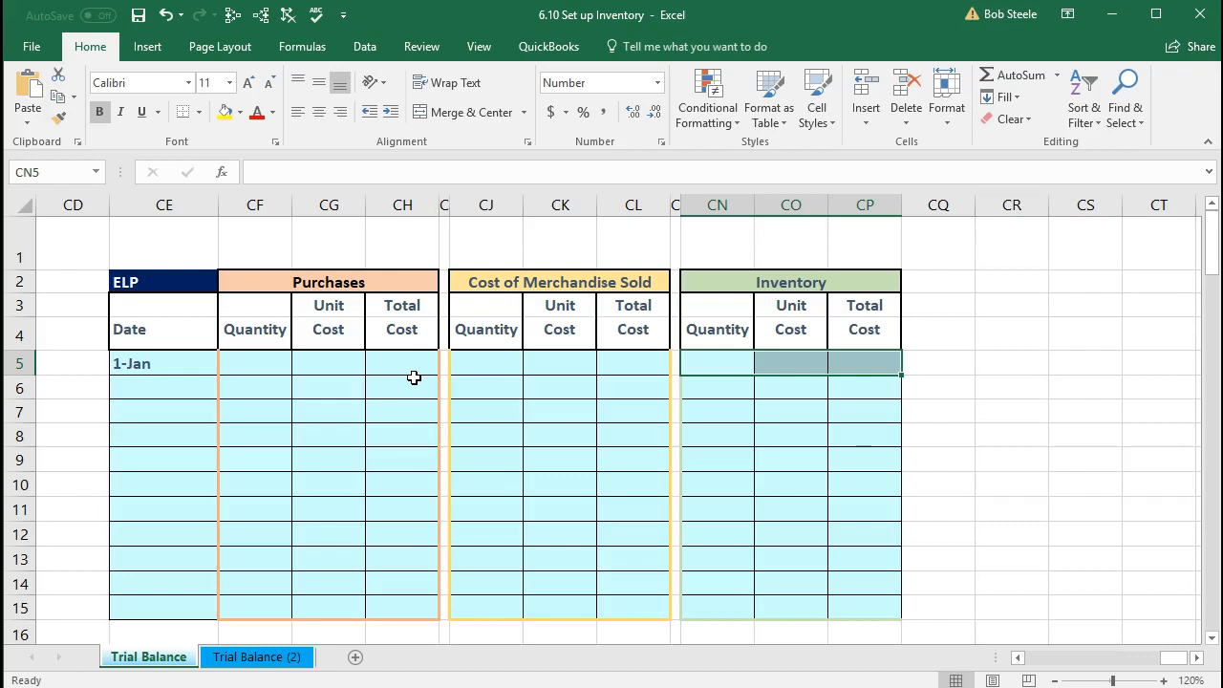
Enter the ELP opening inventory with quantity 1 in CN5 and unit cost 400 in CO5.
{"action": "left_click", "coordinate": [703, 363]}
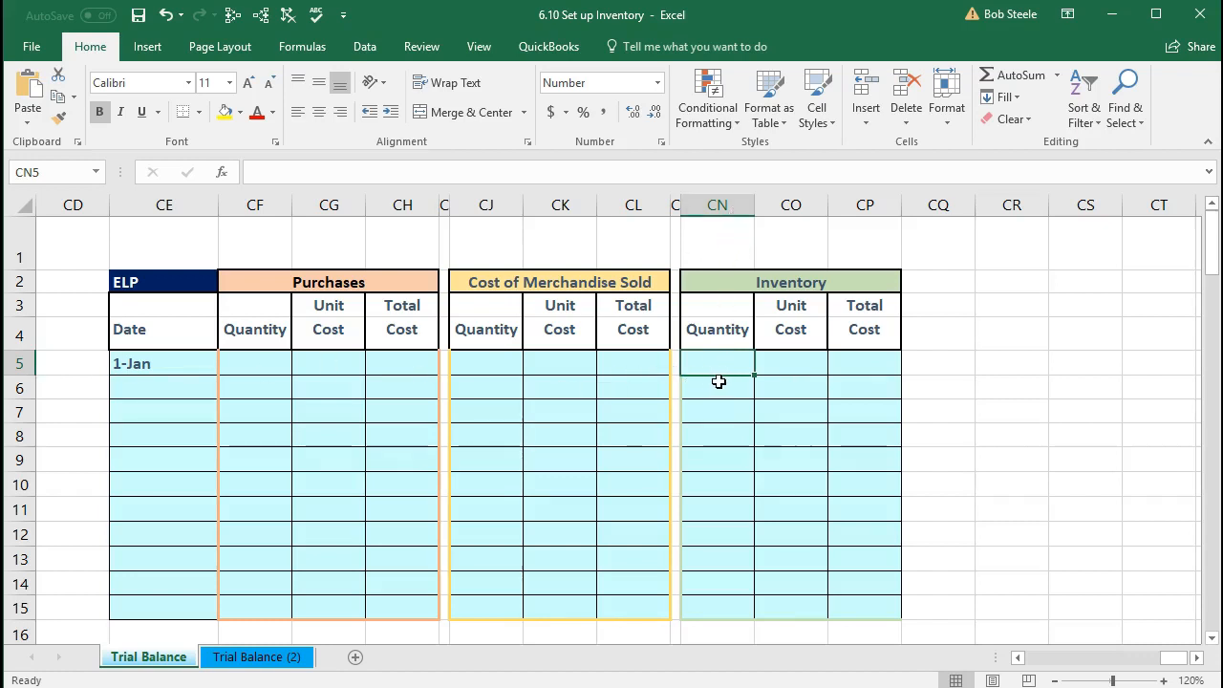
{"action": "type", "text": "1"}
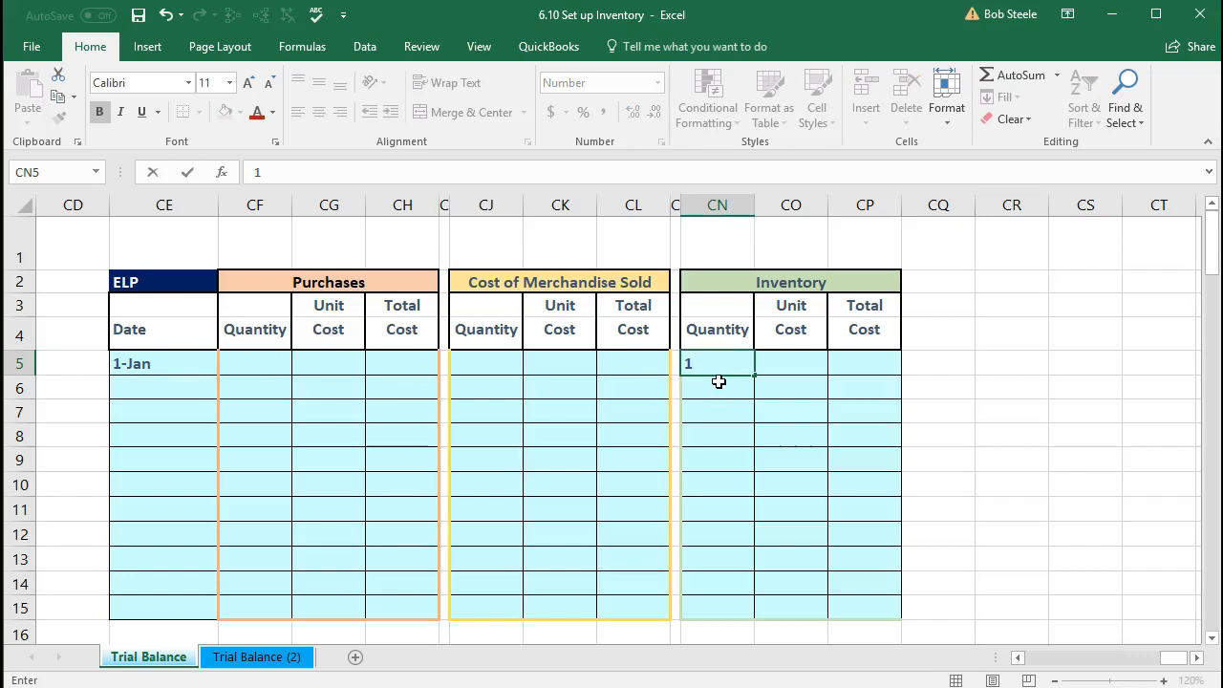
{"action": "key", "text": "Tab"}
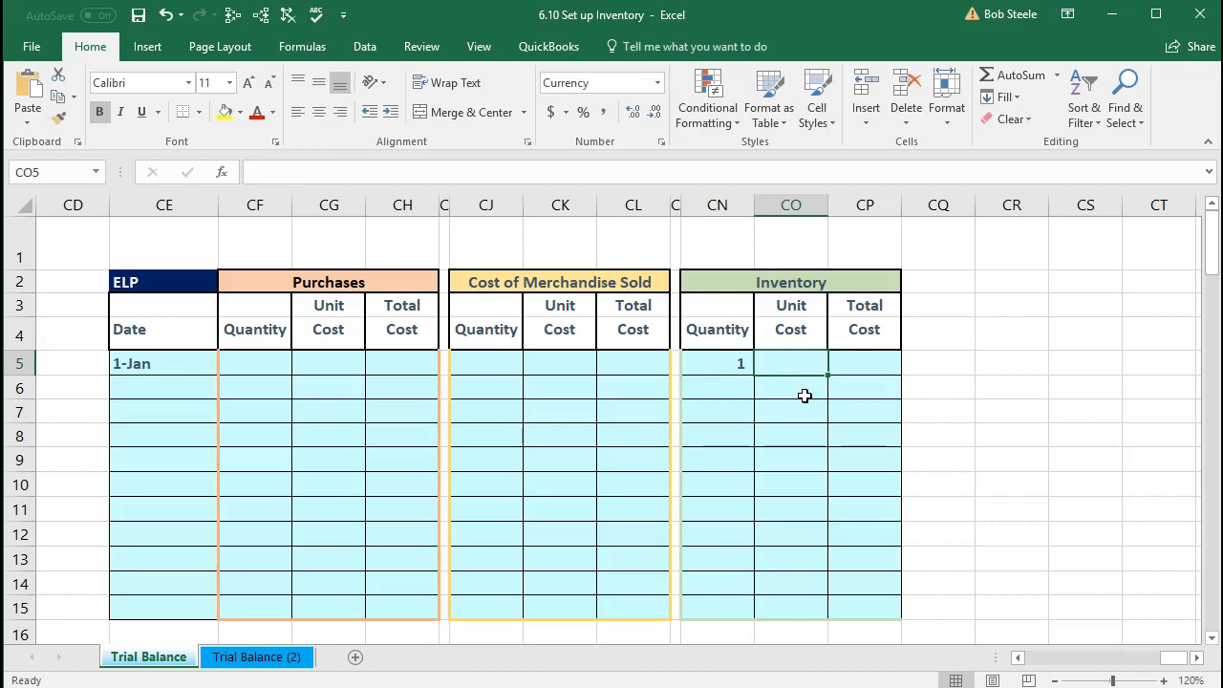
{"action": "type", "text": "400"}
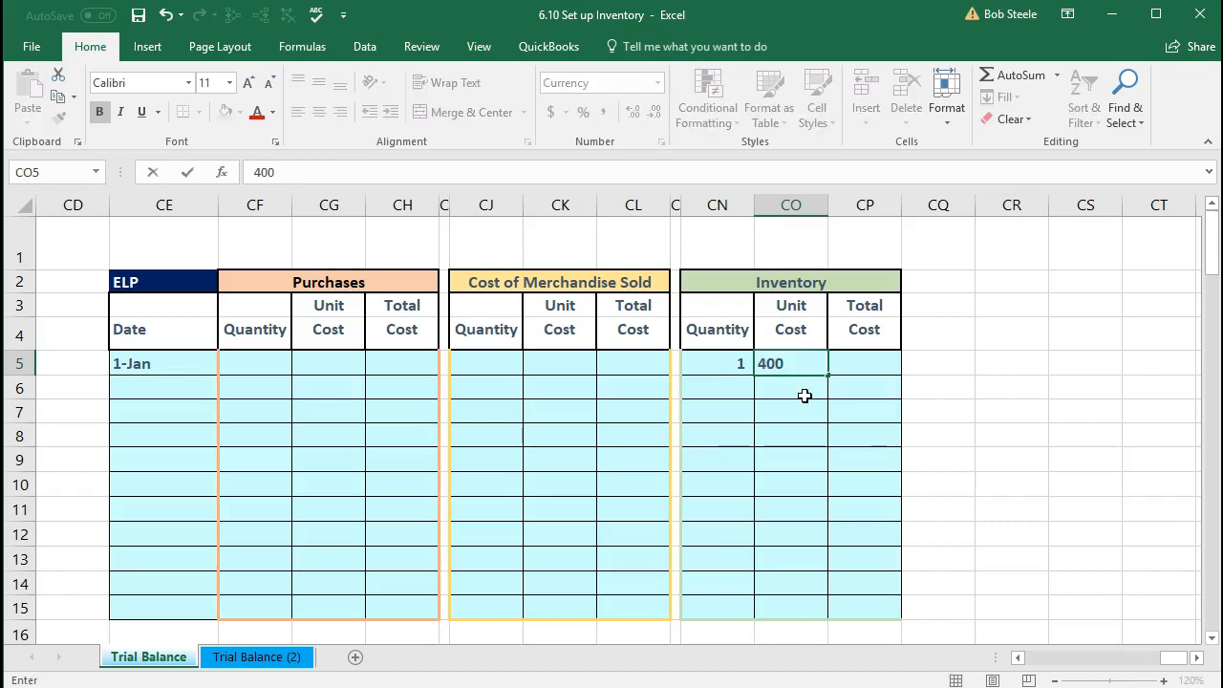
{"action": "key", "text": "Tab"}
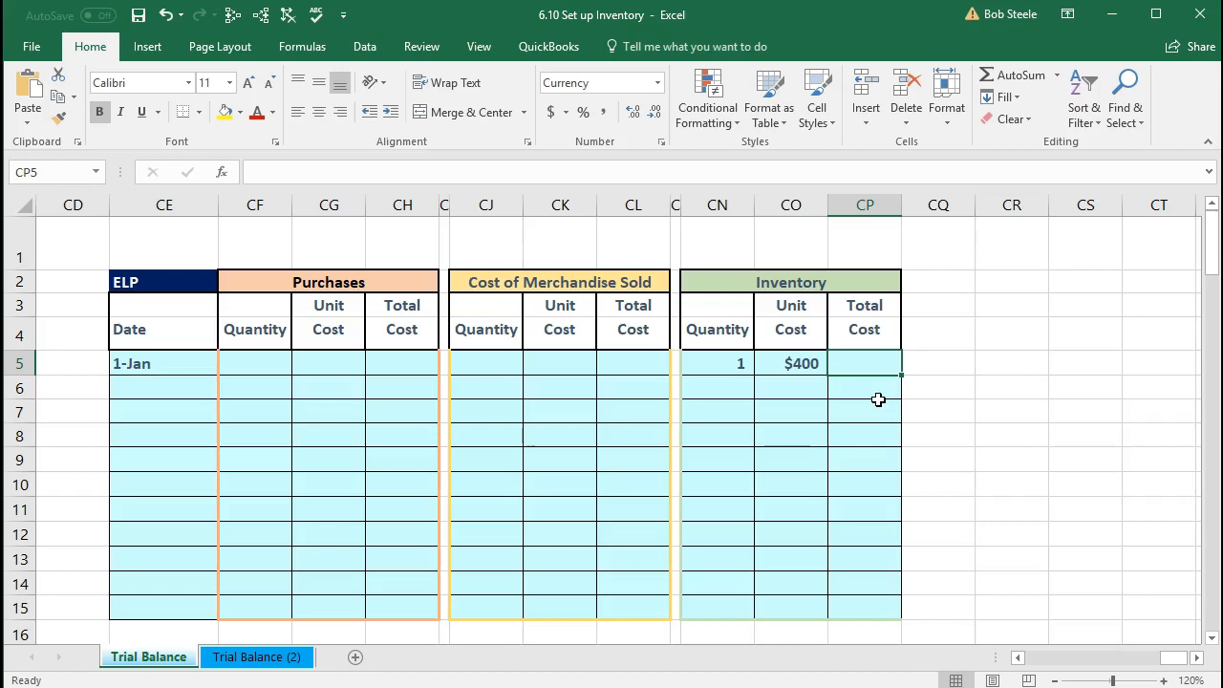
Calculate the ELP opening total cost in CP5 with the formula =CN5*CO5.
{"action": "type", "text": "="}
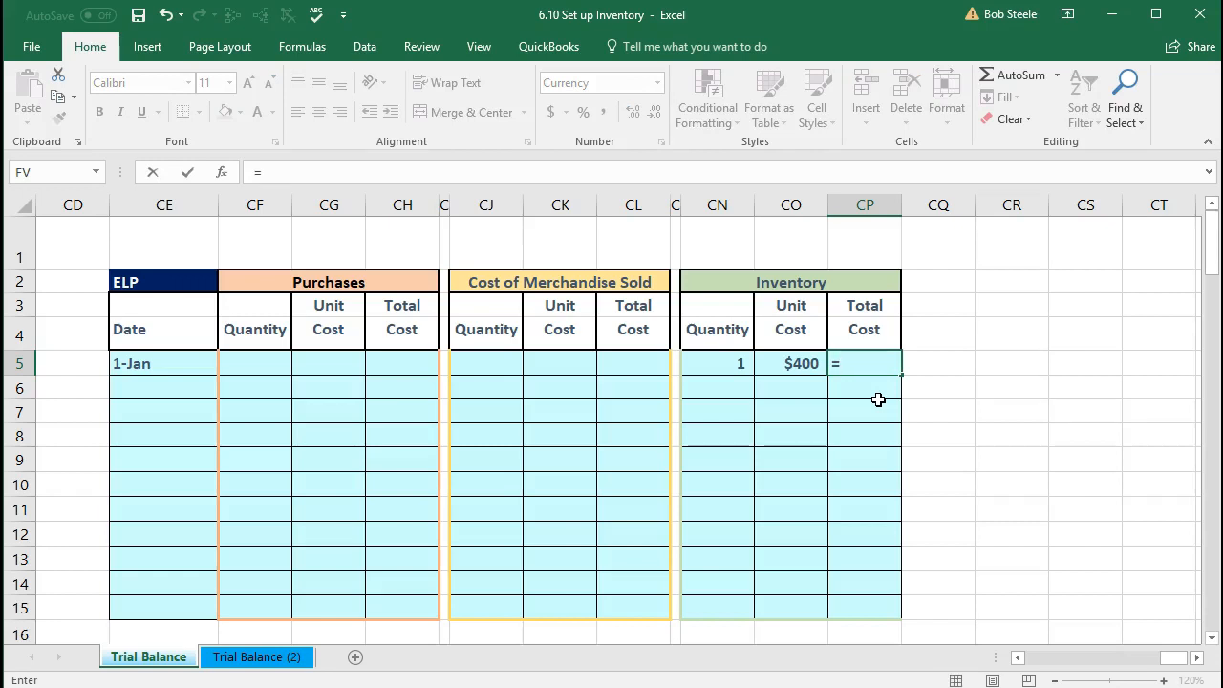
{"action": "left_click", "coordinate": [730, 366]}
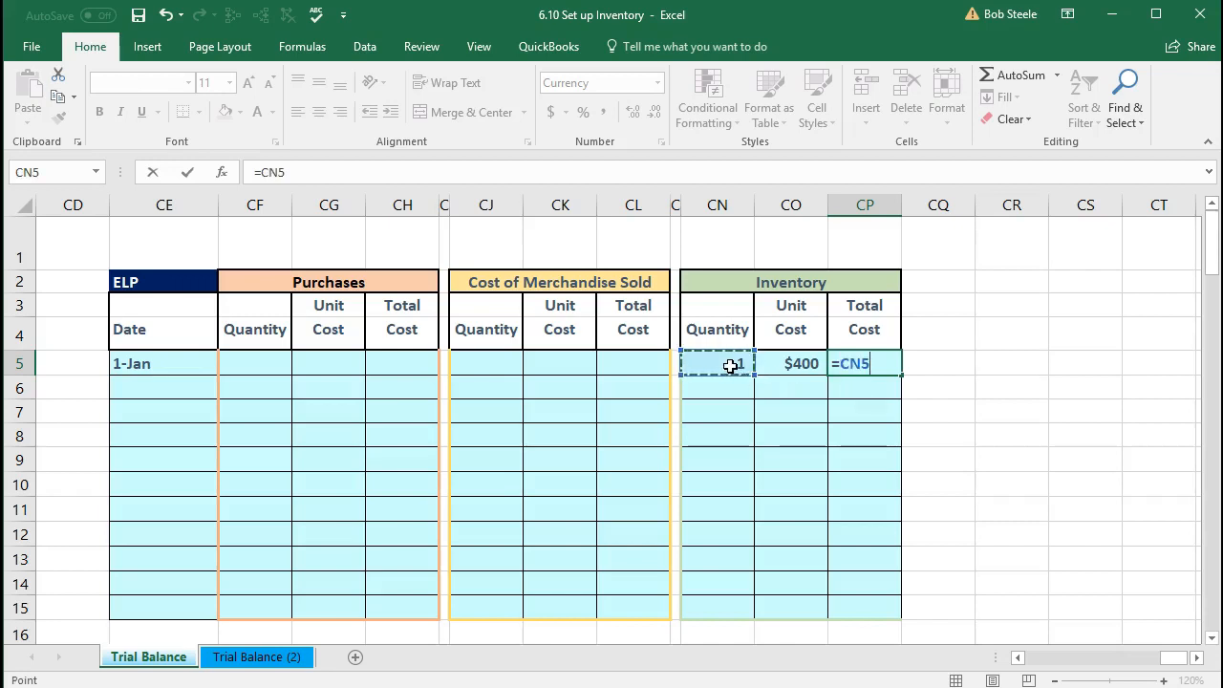
{"action": "type", "text": "*"}
{"action": "left_click", "coordinate": [783, 364]}
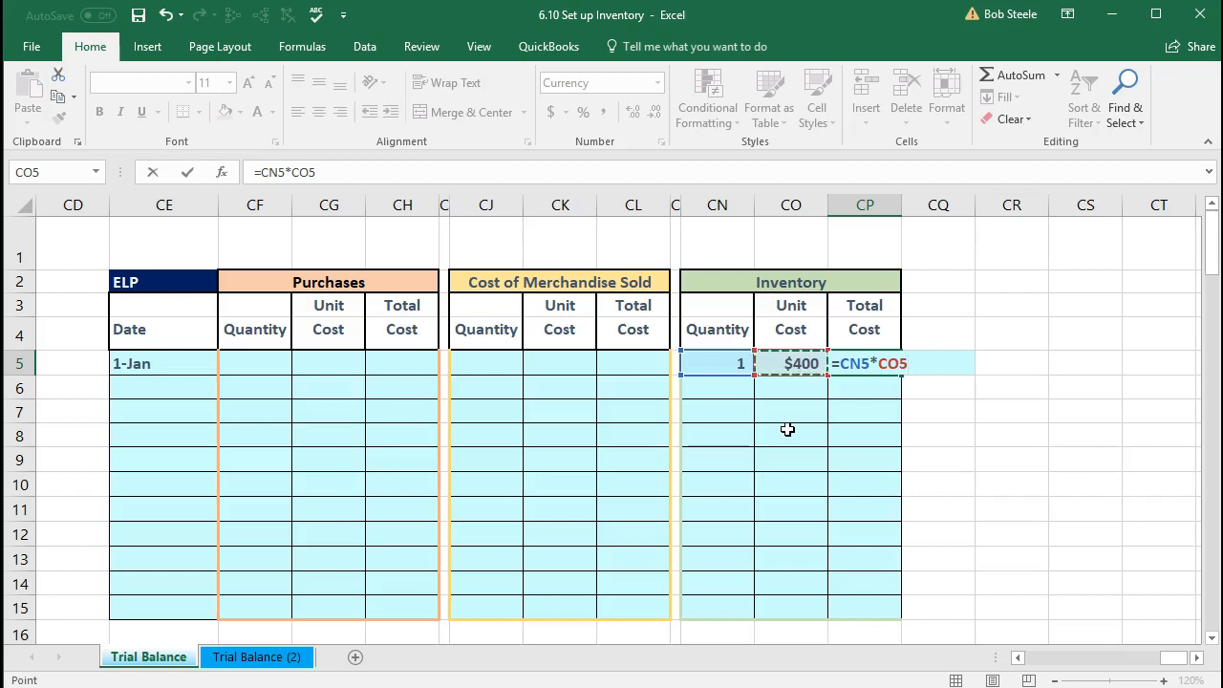
{"action": "key", "text": "Return"}
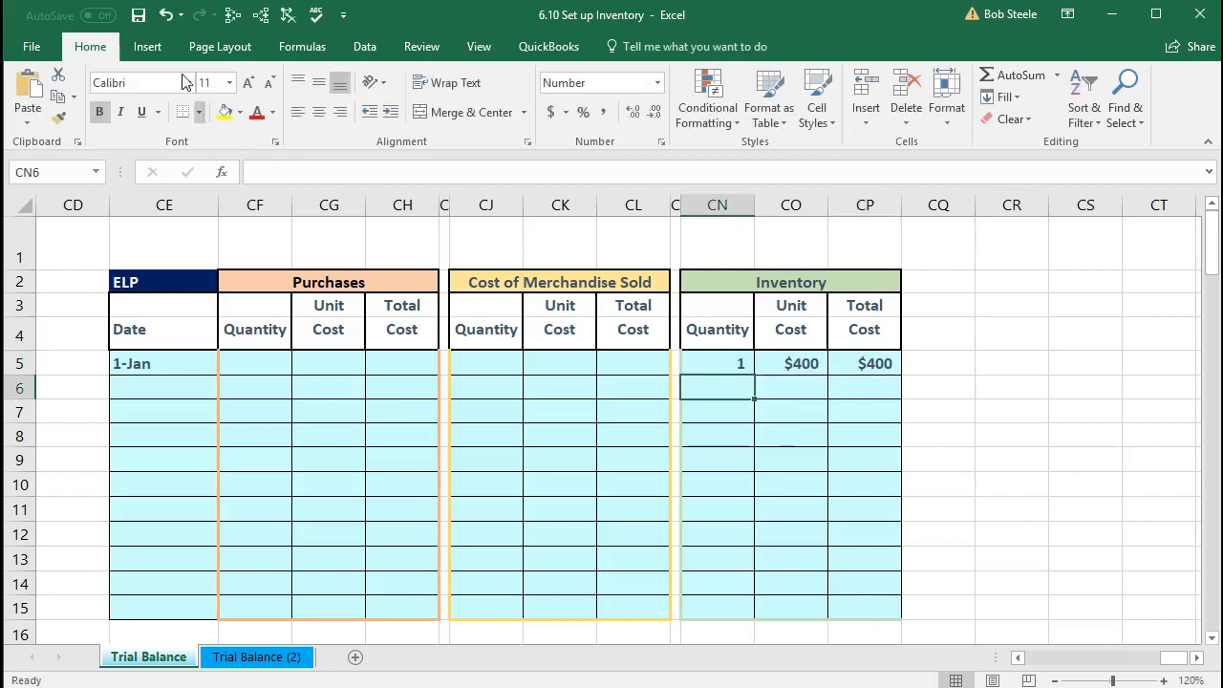
Reopen the ELP total cost formula in CP5 and append a stray reference, making it =CN5*CO5+CR7:CR8.
{"action": "left_click", "coordinate": [858, 362]}
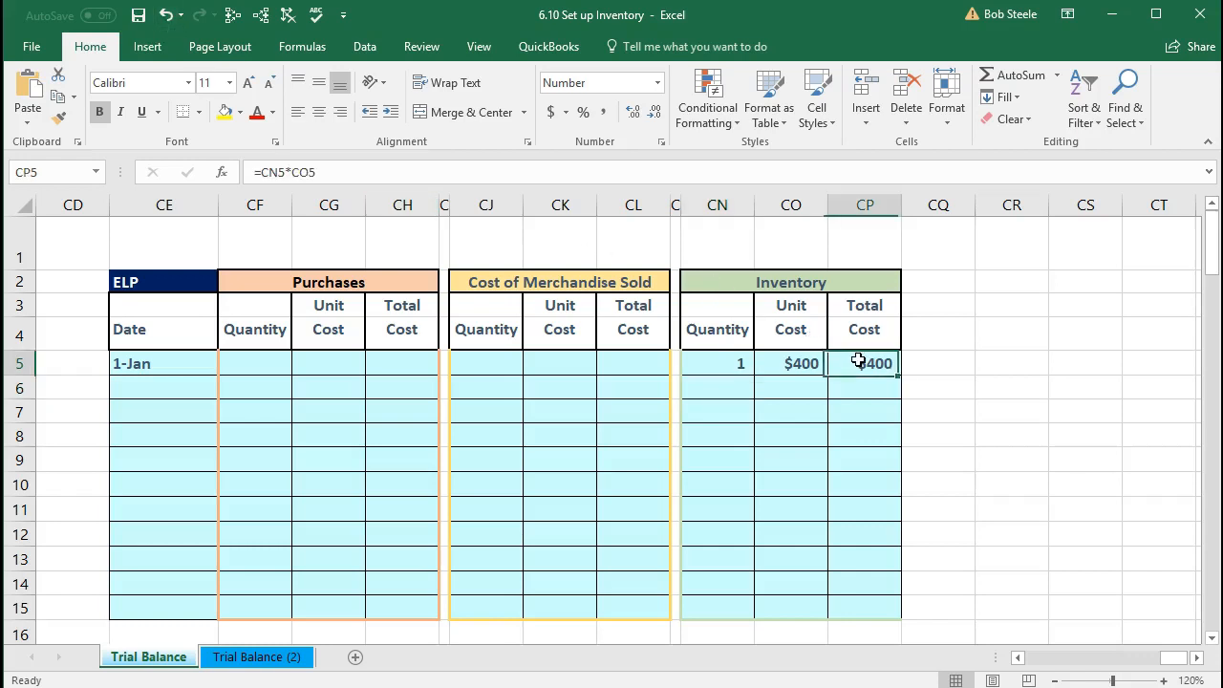
{"action": "double_click", "coordinate": [860, 363]}
{"action": "left_click", "coordinate": [897, 432]}
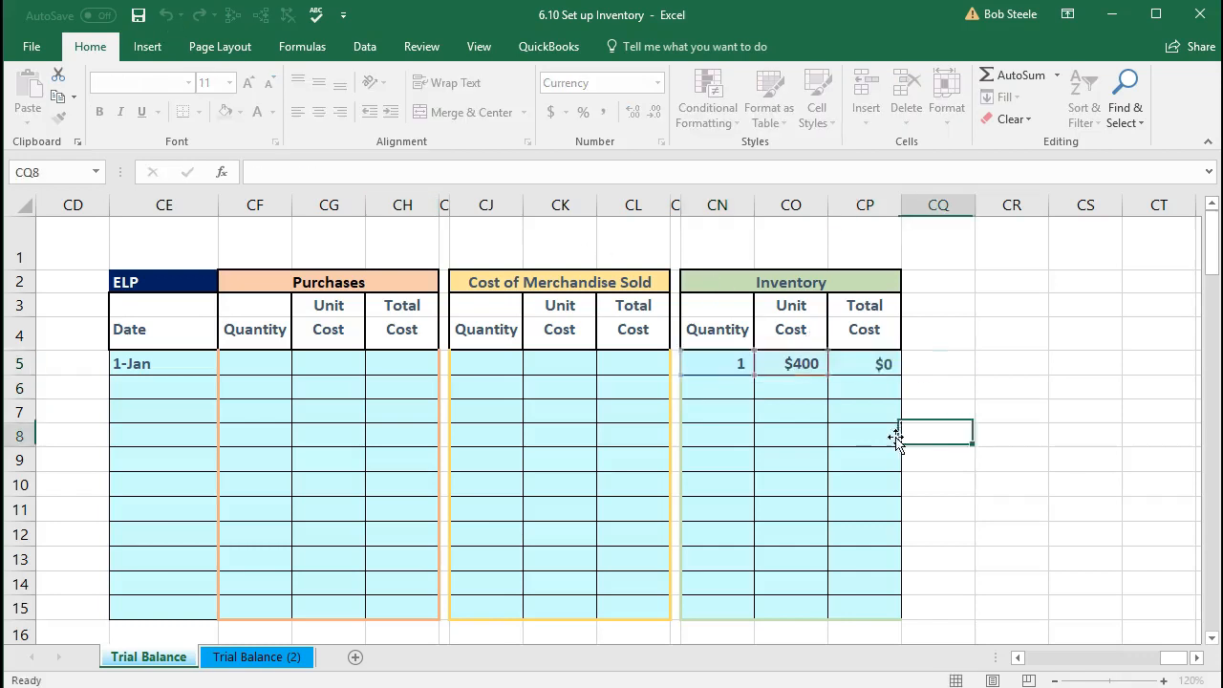
{"action": "left_click", "coordinate": [874, 455]}
{"action": "double_click", "coordinate": [875, 363]}
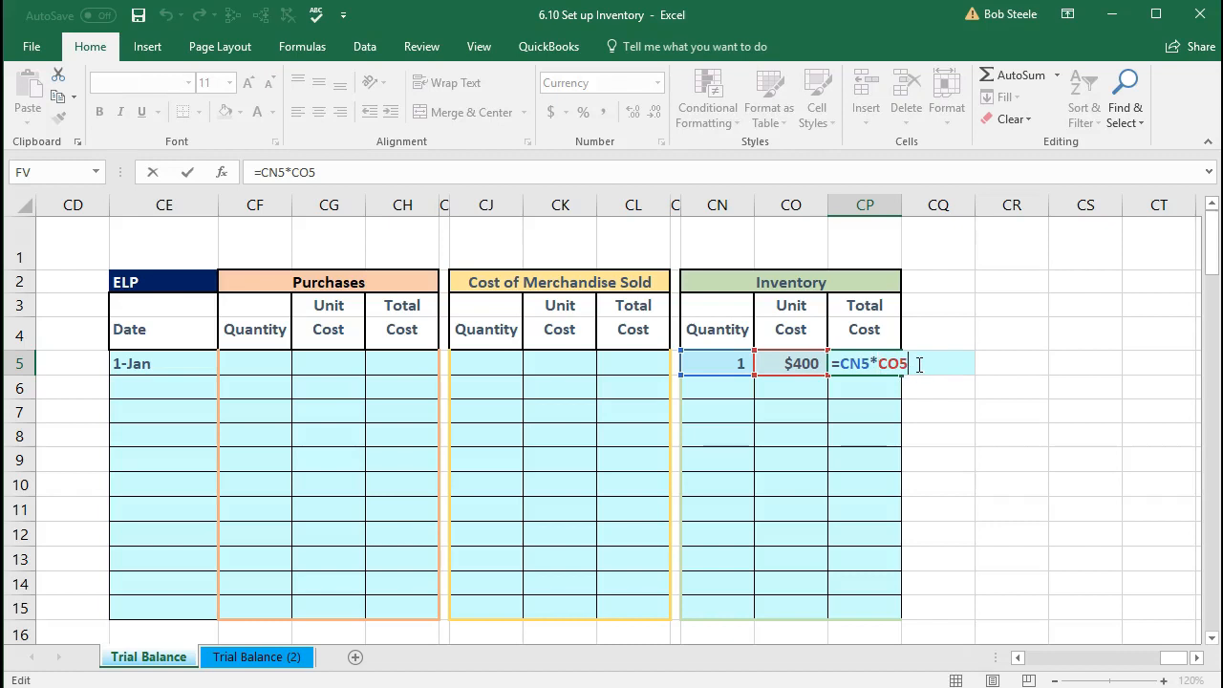
{"action": "type", "text": "+"}
{"action": "left_click", "coordinate": [937, 436]}
{"action": "left_click", "coordinate": [813, 507]}
{"action": "left_click", "coordinate": [1017, 413]}
{"action": "left_click_drag", "start_coordinate": [1017, 413], "coordinate": [1019, 426]}
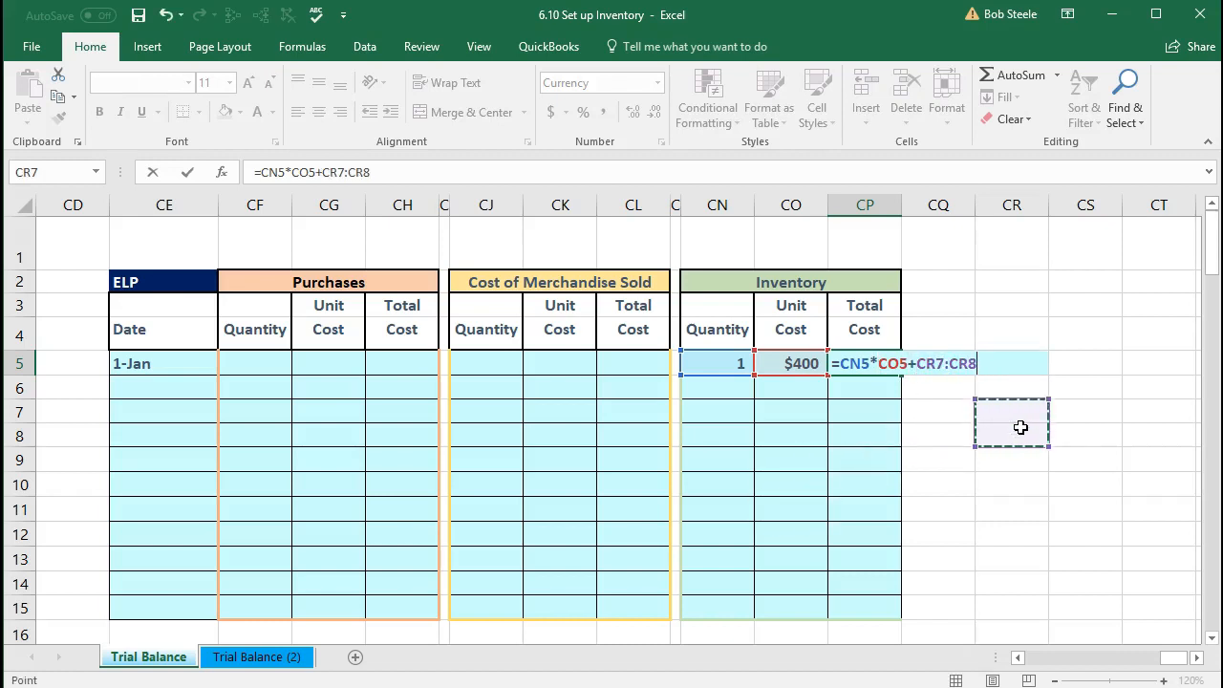
Erase the faulty formula from CP5, leave the cell blank and undo the deletion.
{"action": "key", "text": "BackSpace"}
{"action": "key", "text": "BackSpace"}
{"action": "key", "text": "BackSpace"}
{"action": "key", "text": "BackSpace"}
{"action": "key", "text": "BackSpace"}
{"action": "key", "text": "BackSpace"}
{"action": "key", "text": "BackSpace"}
{"action": "key", "text": "BackSpace"}
{"action": "key", "text": "BackSpace"}
{"action": "key", "text": "BackSpace"}
{"action": "key", "text": "BackSpace"}
{"action": "key", "text": "BackSpace"}
{"action": "key", "text": "BackSpace"}
{"action": "key", "text": "BackSpace"}
{"action": "key", "text": "BackSpace"}
{"action": "key", "text": "BackSpace"}
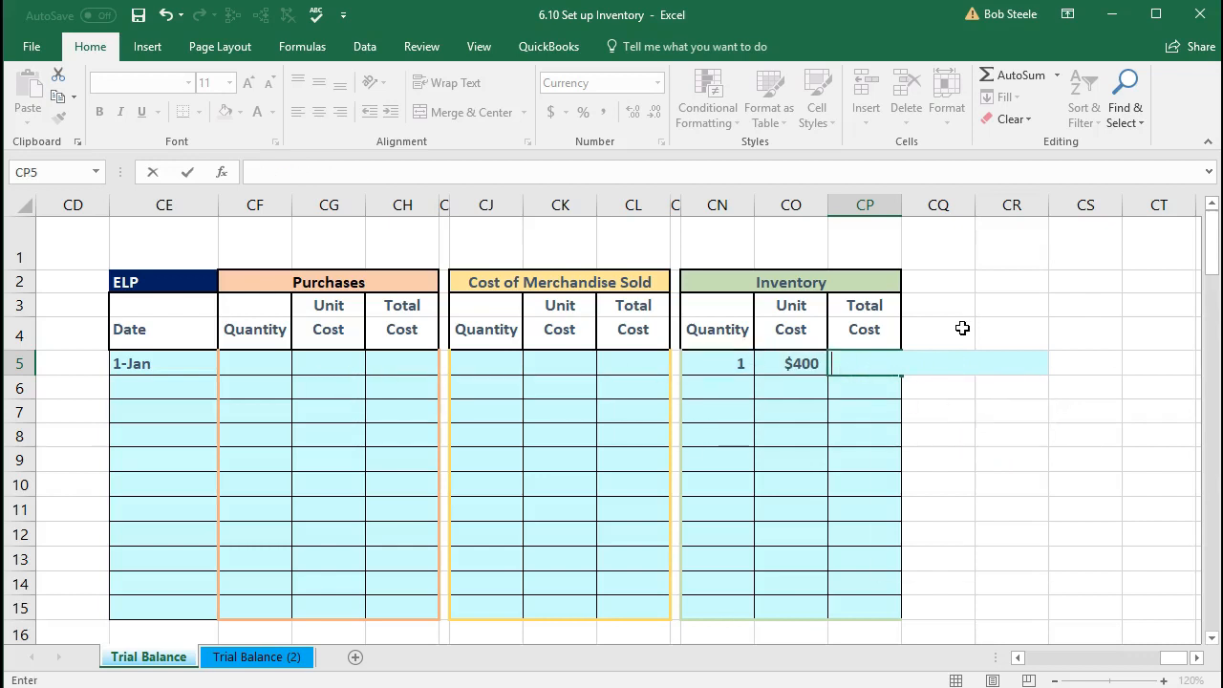
{"action": "key", "text": "Escape"}
{"action": "key", "text": "Return"}
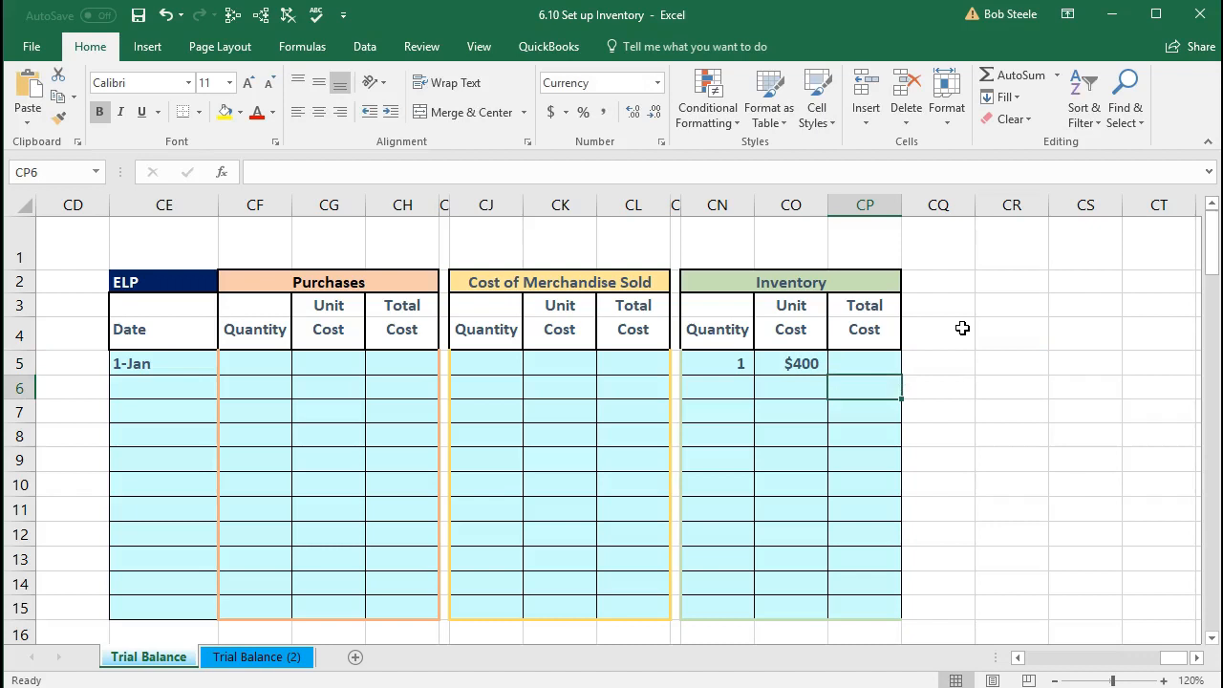
{"action": "left_click", "coordinate": [166, 16]}
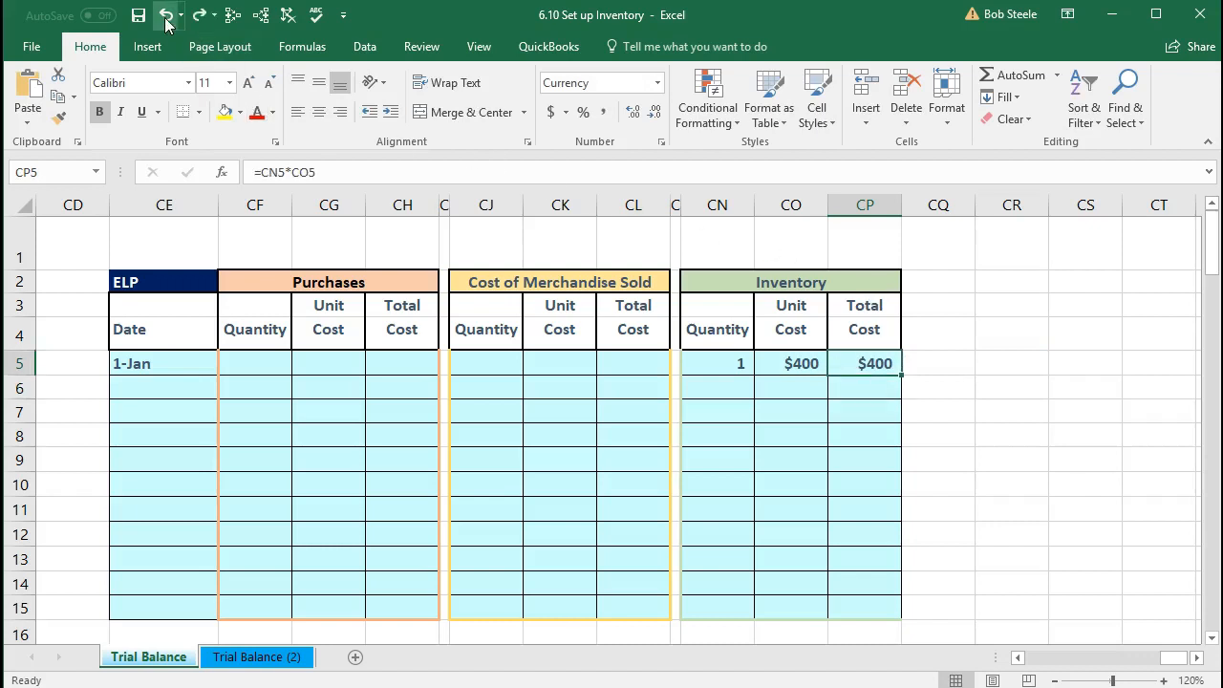
Replace the unit cost reference in the CP5 formula with a wrong cell, making it =CN5*CP10.
{"action": "double_click", "coordinate": [861, 360]}
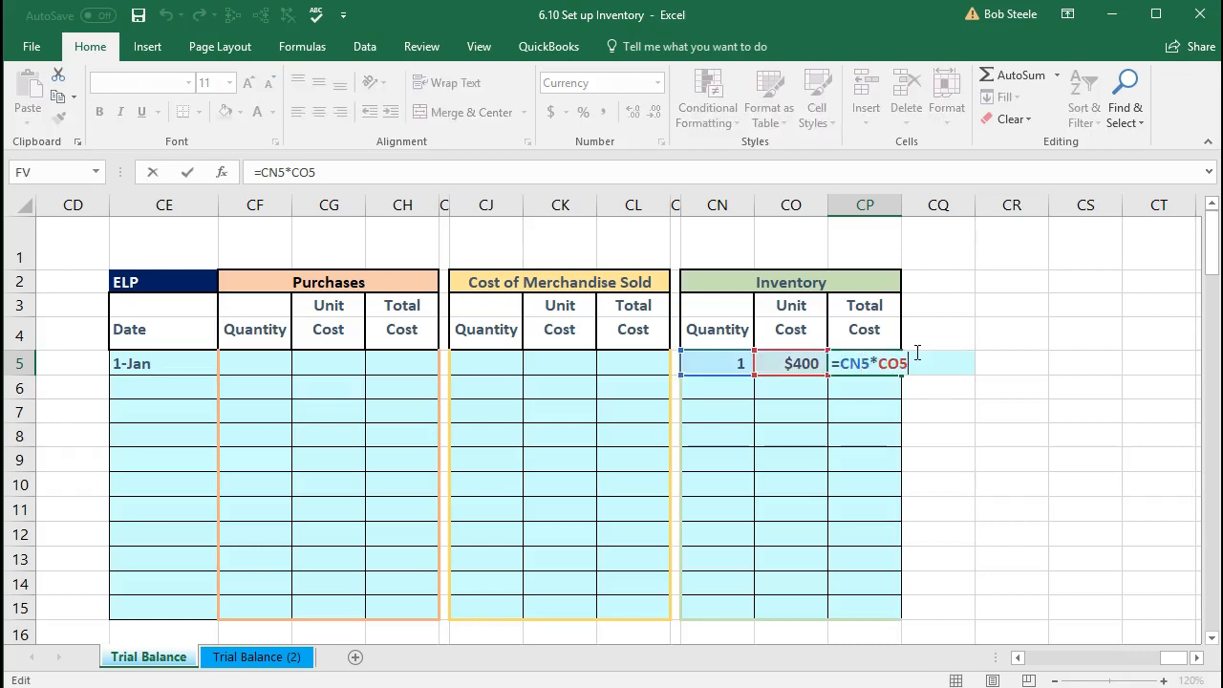
{"action": "key", "text": "BackSpace"}
{"action": "key", "text": "BackSpace"}
{"action": "key", "text": "BackSpace"}
{"action": "key", "text": "BackSpace"}
{"action": "type", "text": "*"}
{"action": "left_click", "coordinate": [888, 581]}
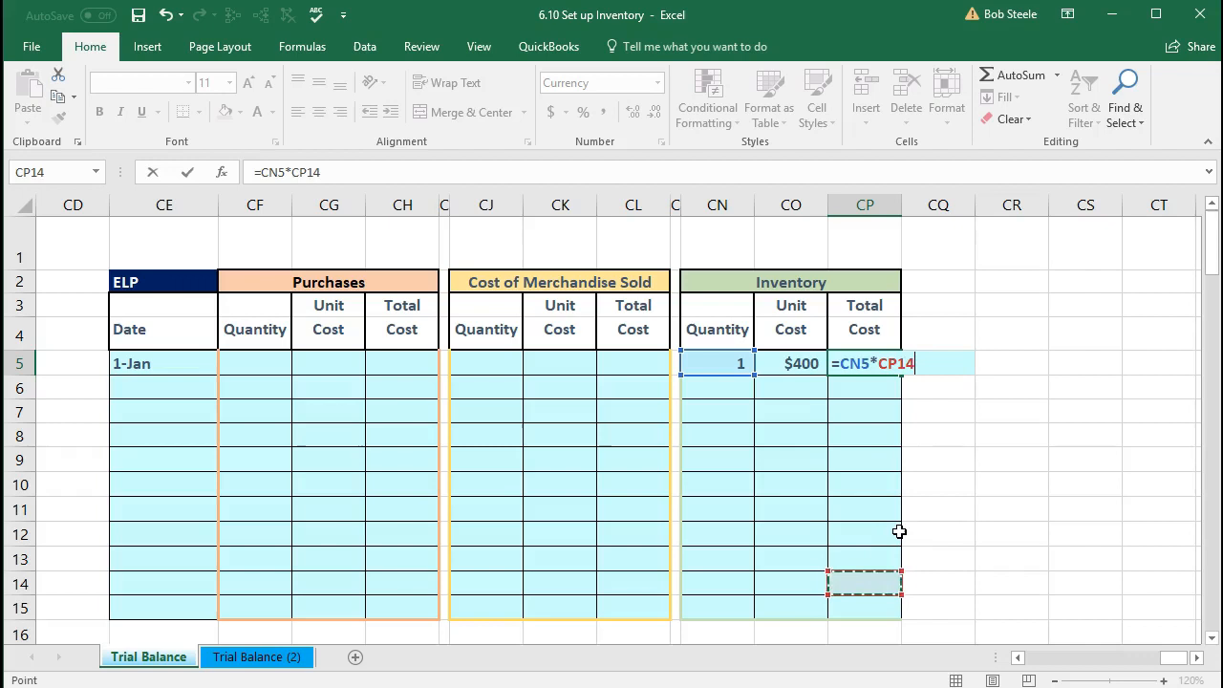
{"action": "key", "text": "Up"}
{"action": "key", "text": "Up"}
{"action": "key", "text": "Up"}
{"action": "key", "text": "Up"}
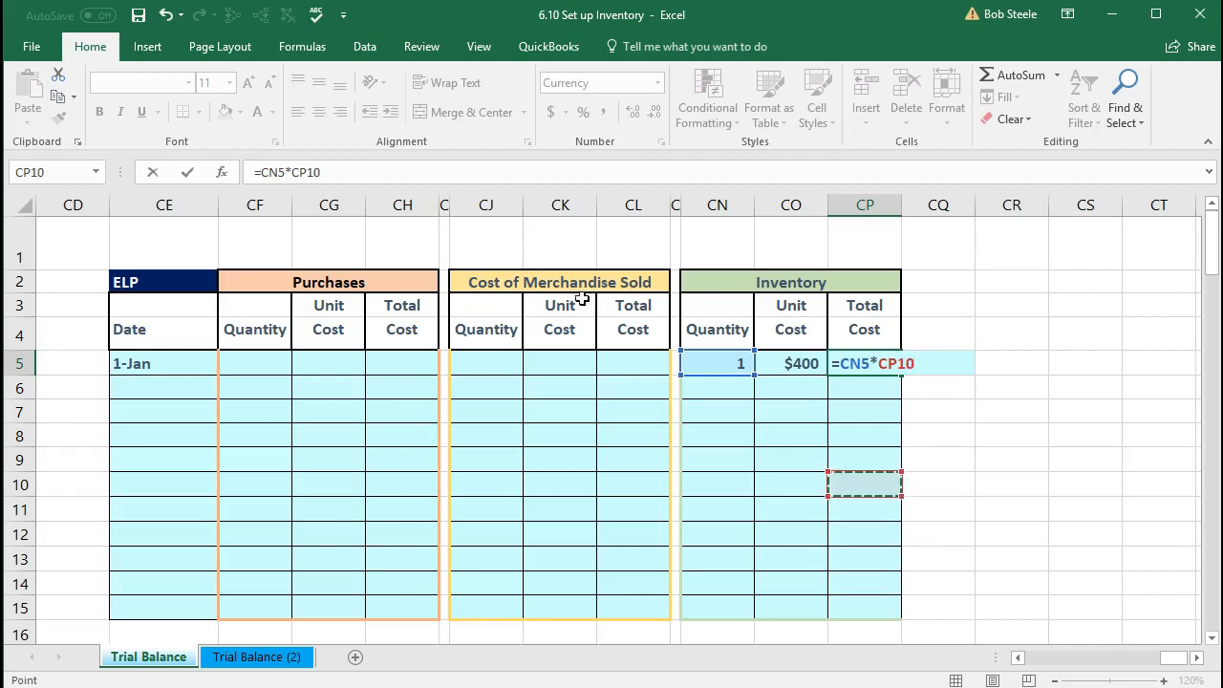
Discard the wrong CP5 formula by emptying the cell, and undo the clearing.
{"action": "left_click", "coordinate": [168, 17]}
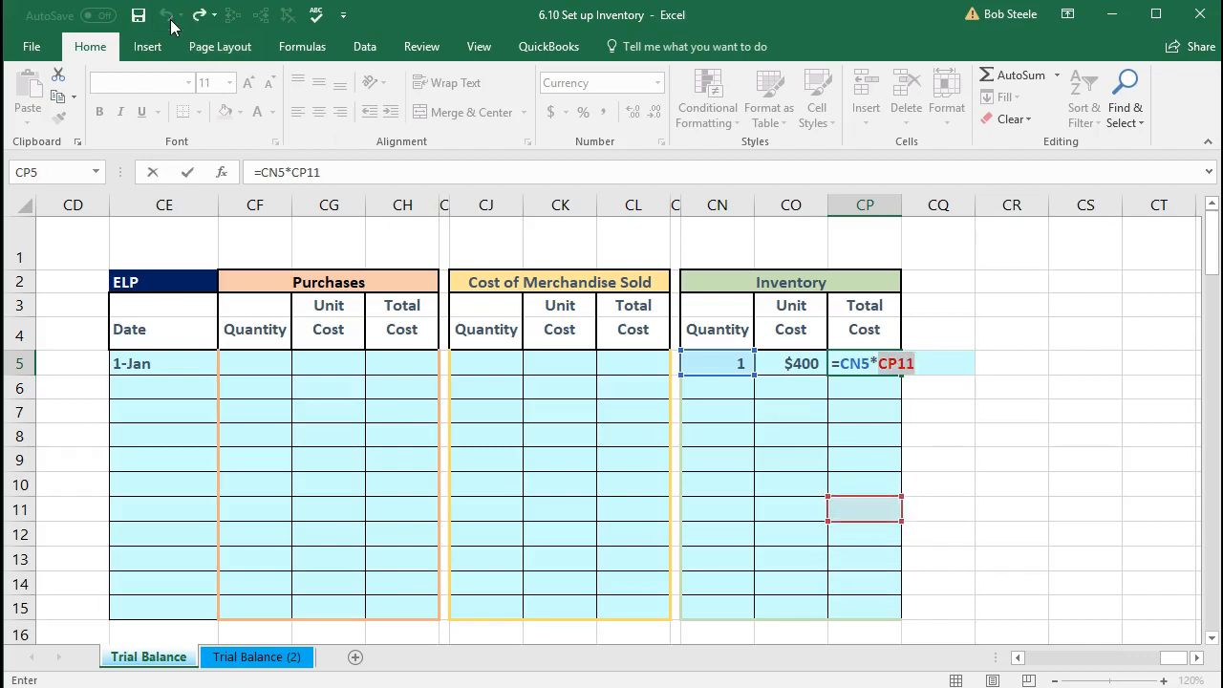
{"action": "key", "text": "BackSpace"}
{"action": "key", "text": "BackSpace"}
{"action": "key", "text": "BackSpace"}
{"action": "key", "text": "BackSpace"}
{"action": "key", "text": "BackSpace"}
{"action": "key", "text": "BackSpace"}
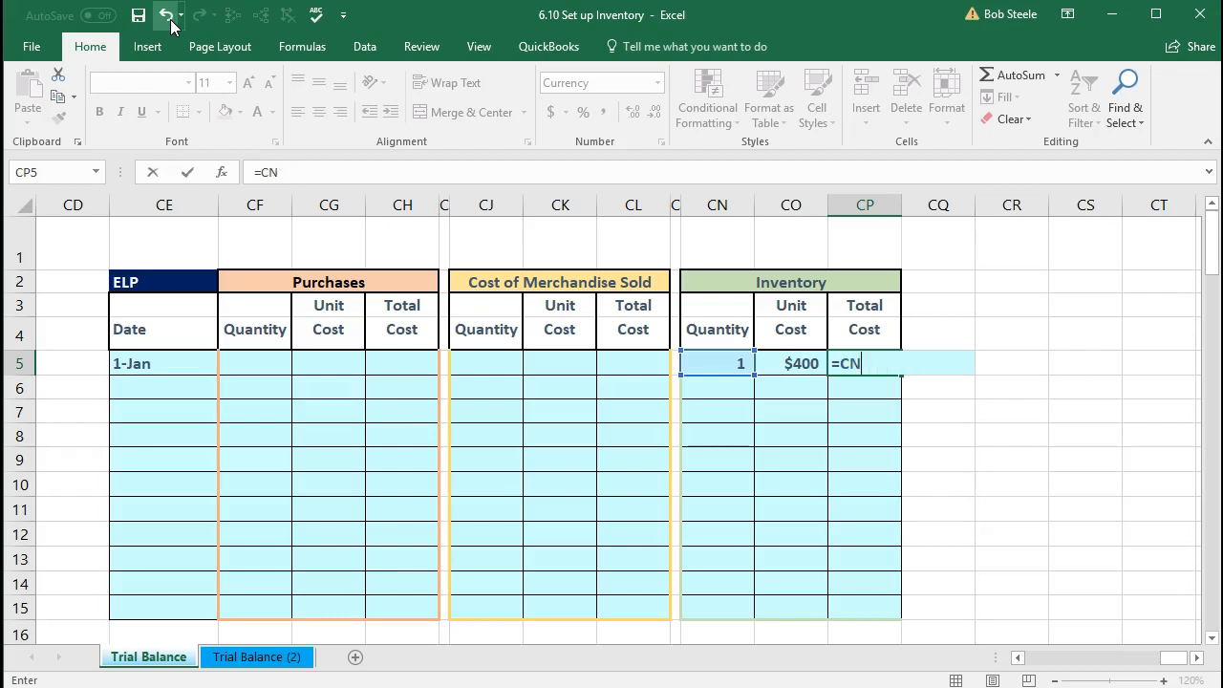
{"action": "key", "text": "Return"}
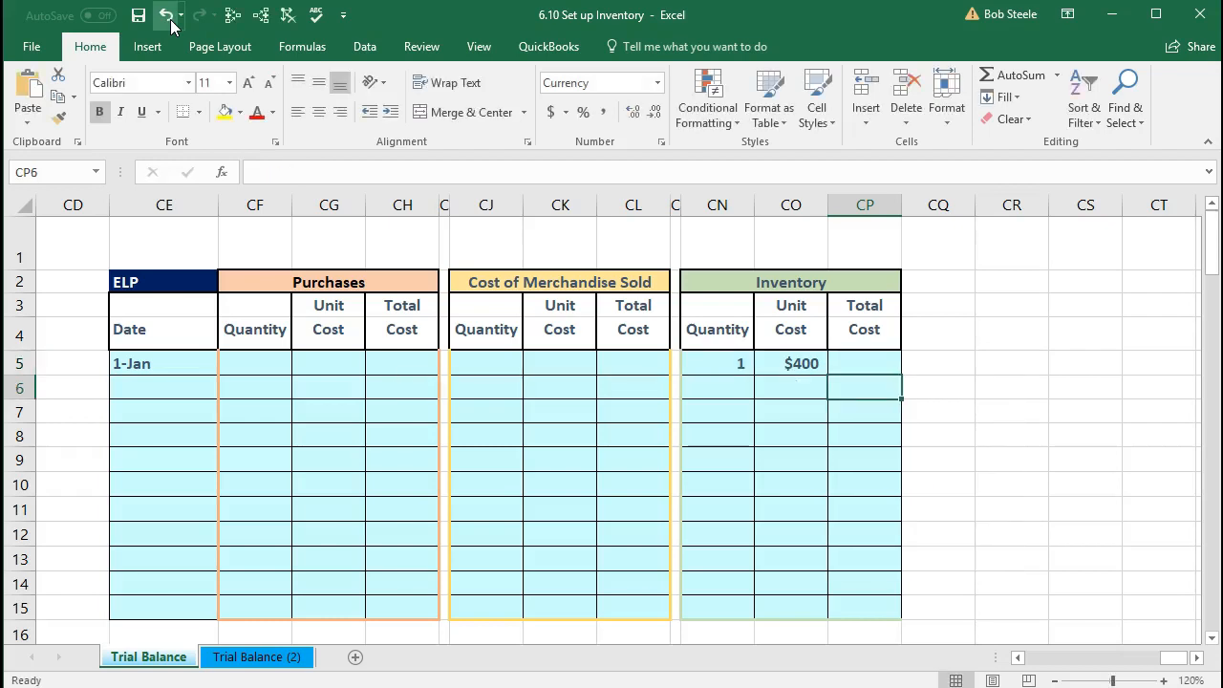
{"action": "left_click", "coordinate": [167, 16]}
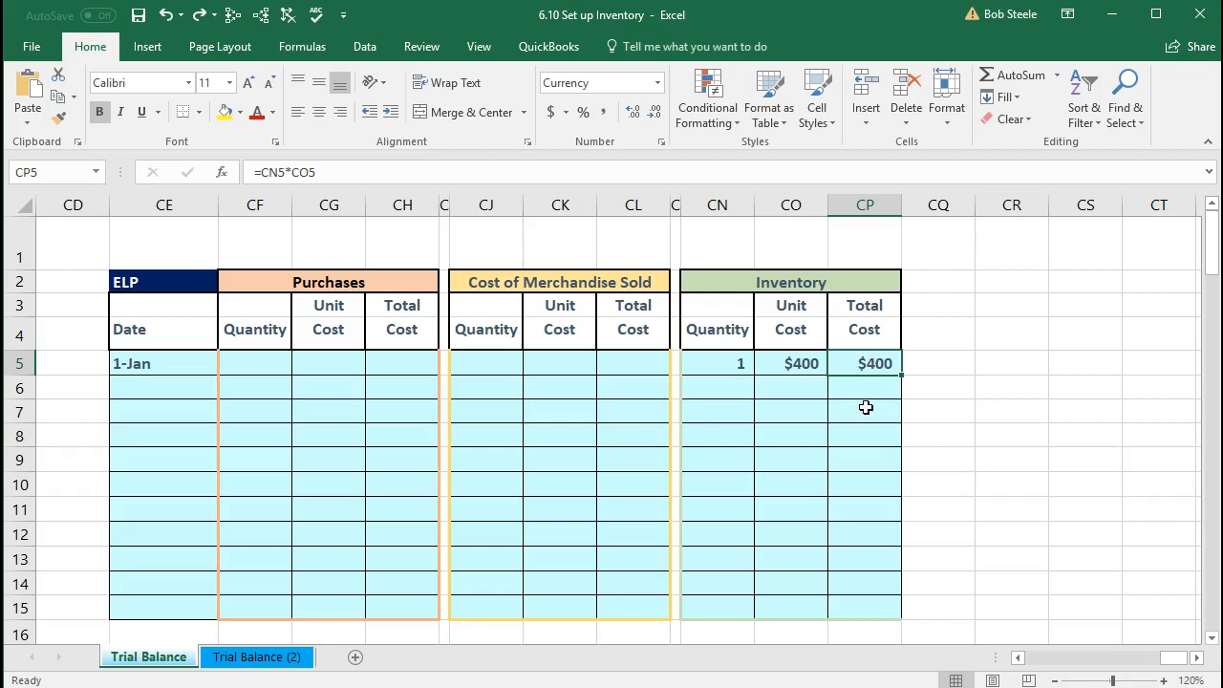
Check the quantity and unit cost references in the ELP total cost formula in CP5, leaving the cell without edits.
{"action": "double_click", "coordinate": [866, 364]}
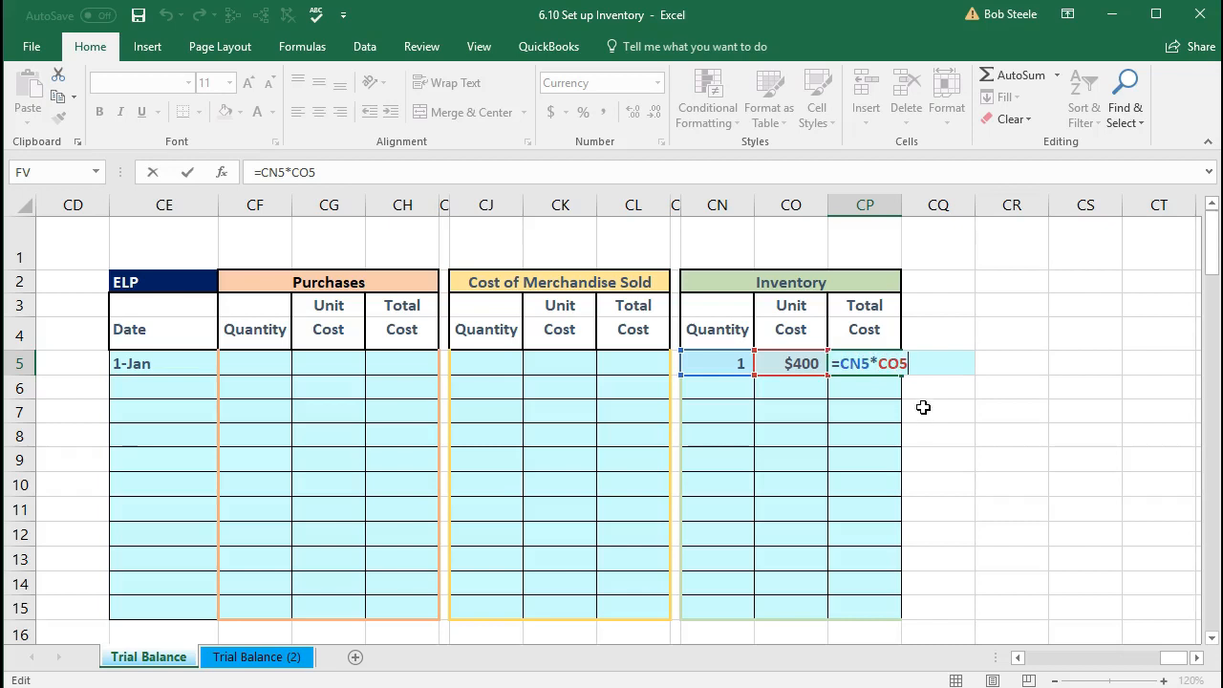
{"action": "key", "text": "Return"}
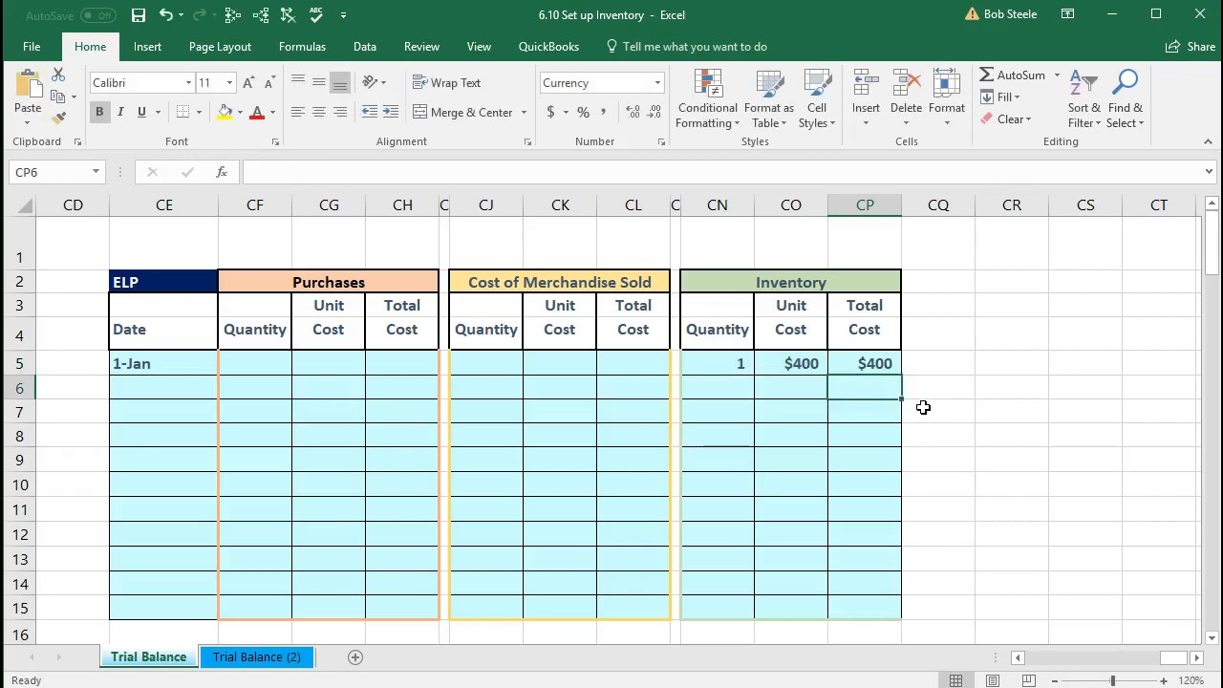
{"action": "key", "text": "Up"}
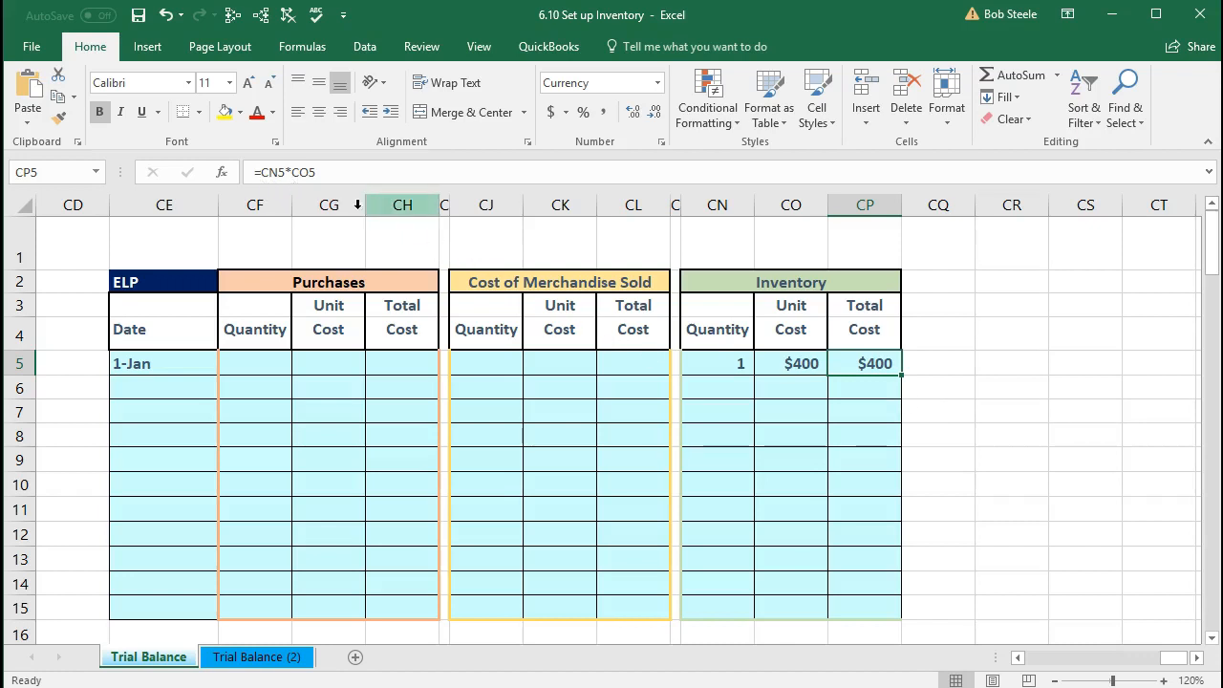
{"action": "double_click", "coordinate": [849, 361]}
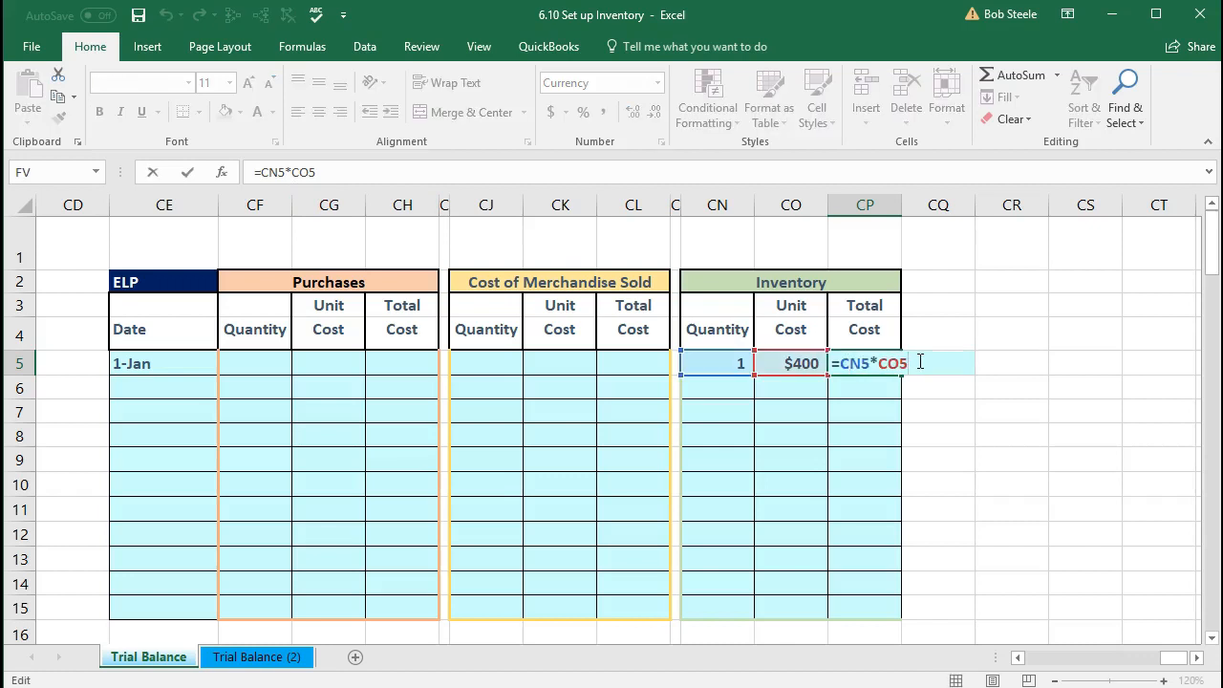
{"action": "key", "text": "Return"}
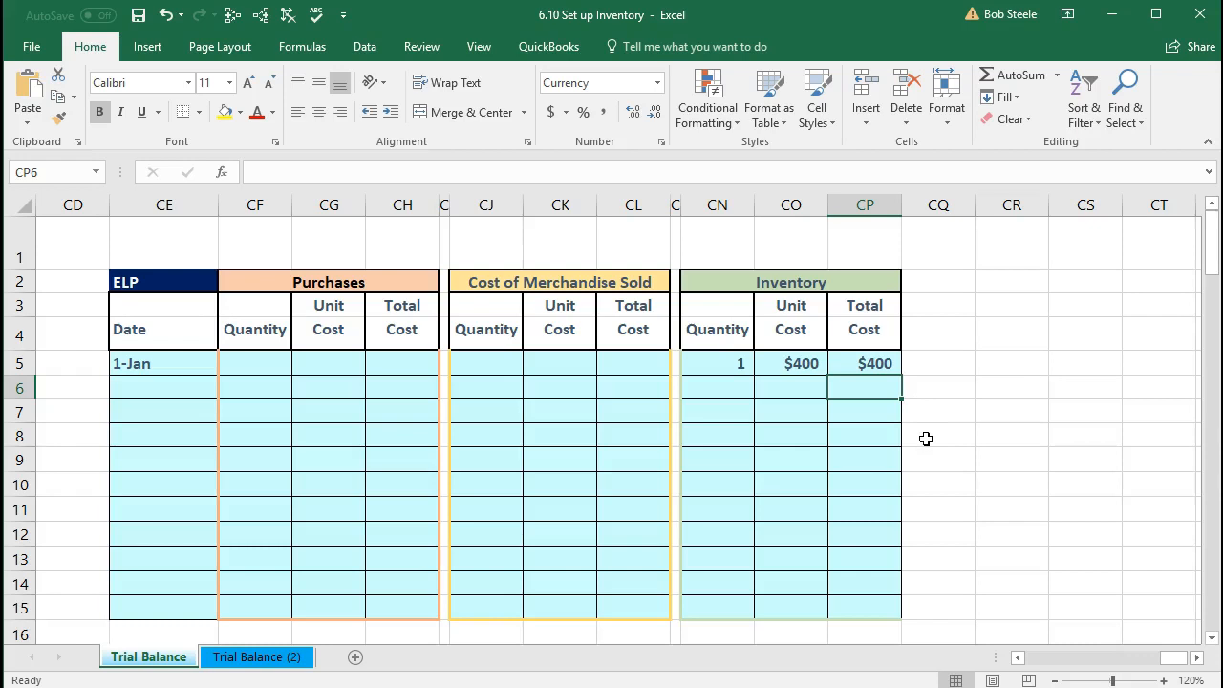
Enter the ENLPBUNH3 opening inventory for 1-Jan with quantity 1 in CN20 and unit cost 480 in CO20.
{"action": "left_click", "coordinate": [396, 419]}
{"action": "scroll", "coordinate": [396, 418], "scroll_direction": "down", "scroll_amount": 3}
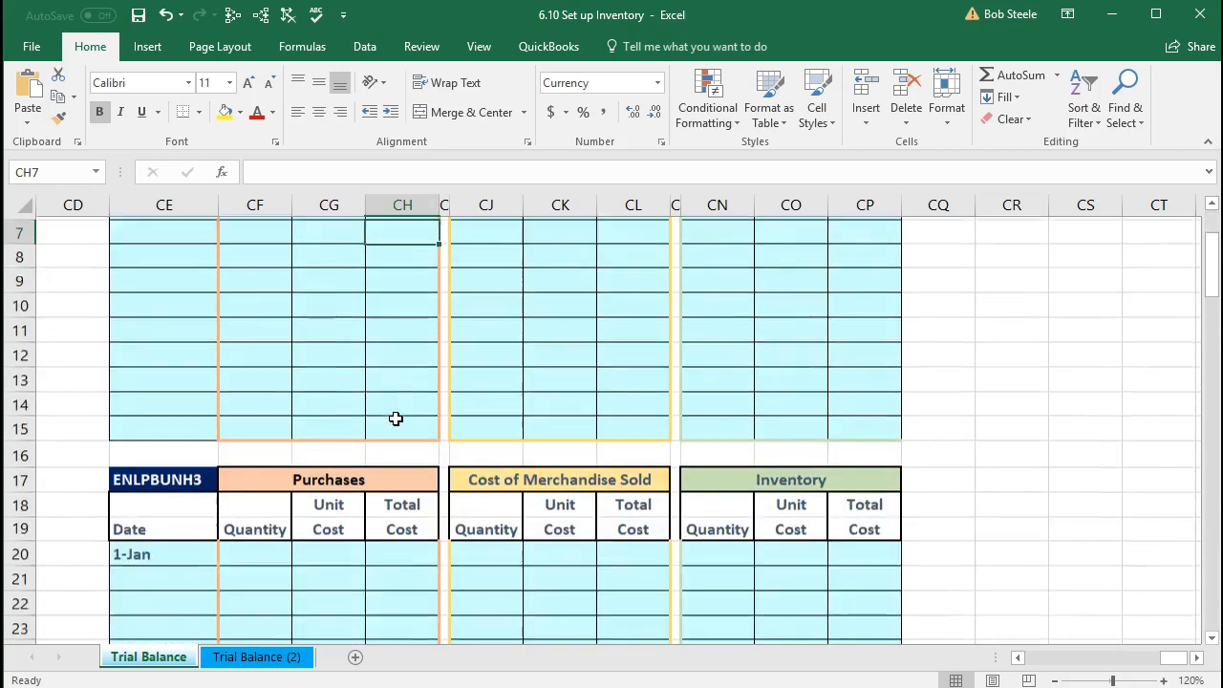
{"action": "scroll", "coordinate": [396, 418], "scroll_direction": "down", "scroll_amount": 1}
{"action": "left_click", "coordinate": [174, 331]}
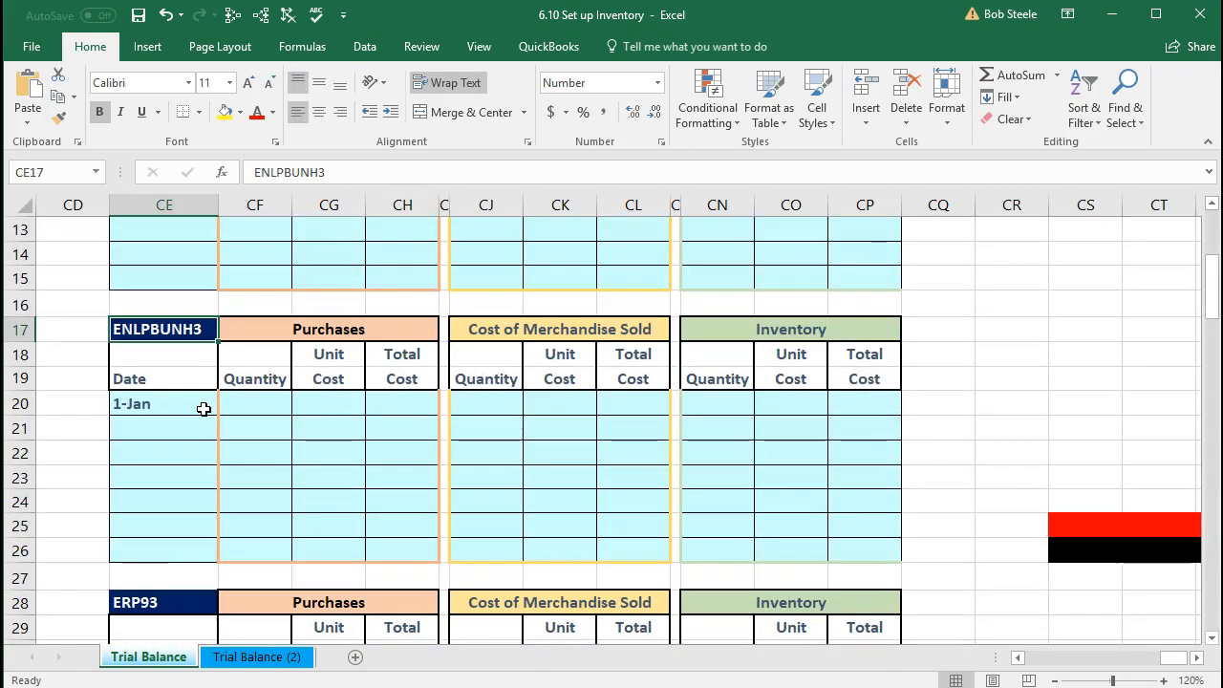
{"action": "left_click", "coordinate": [204, 408]}
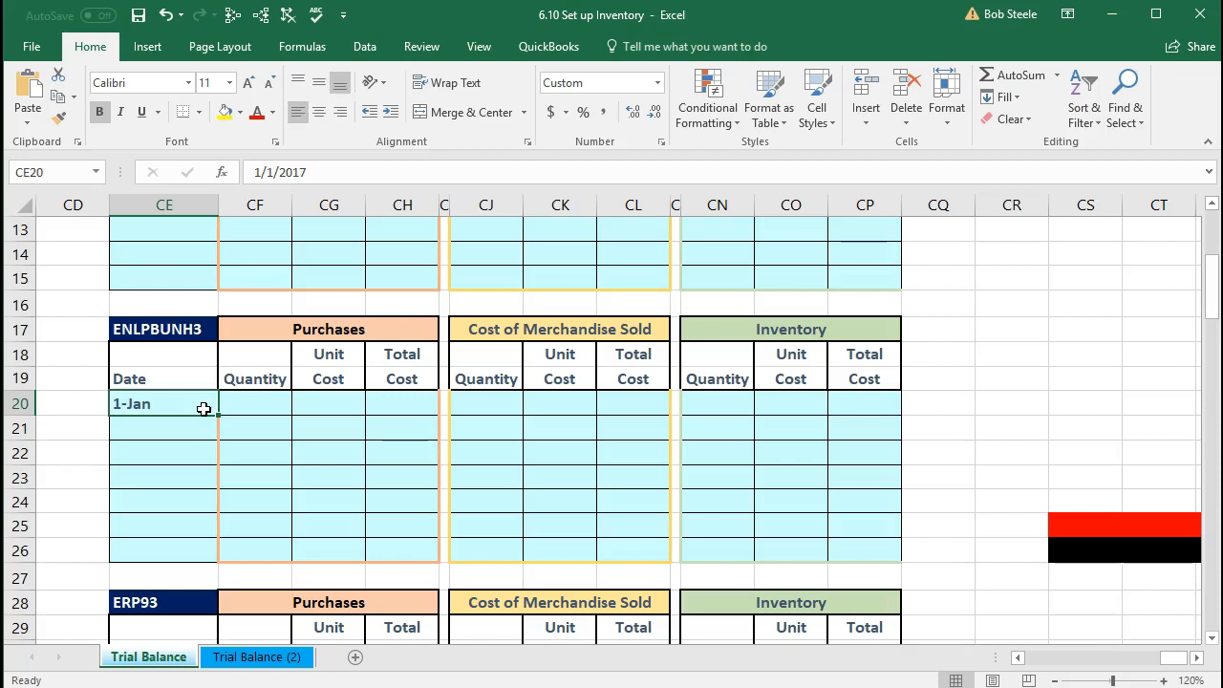
{"action": "left_click", "coordinate": [712, 401]}
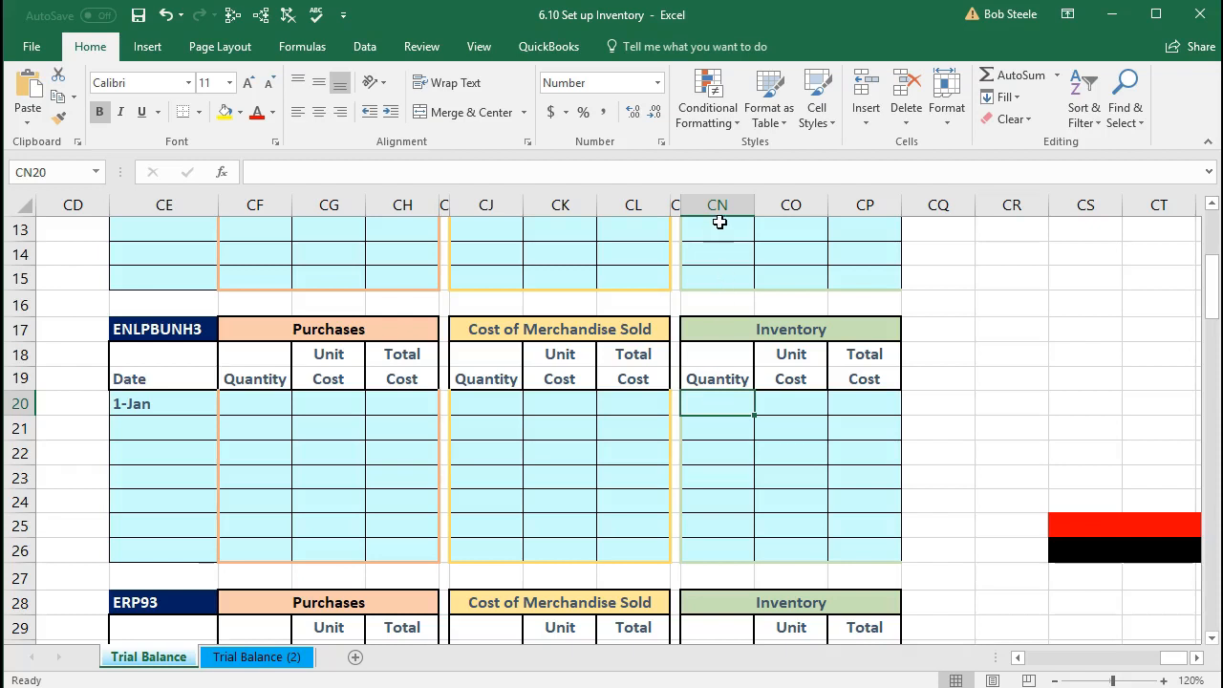
{"action": "type", "text": "1"}
{"action": "left_click", "coordinate": [795, 416]}
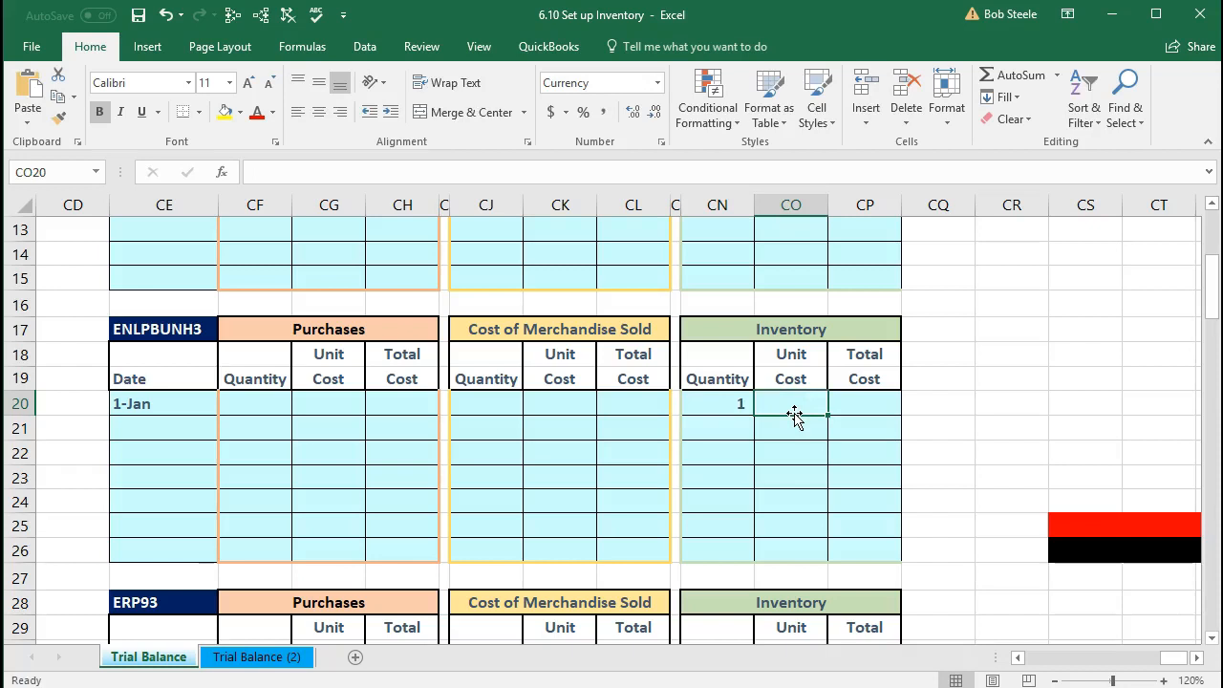
{"action": "type", "text": "480"}
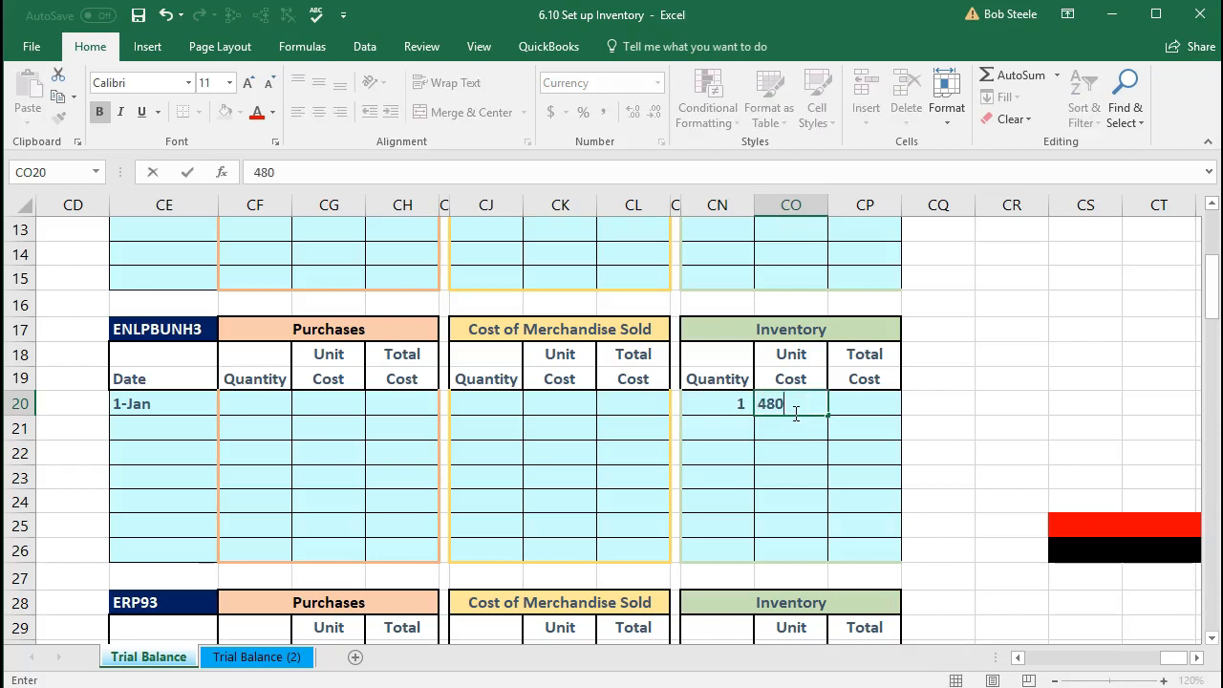
{"action": "key", "text": "Tab"}
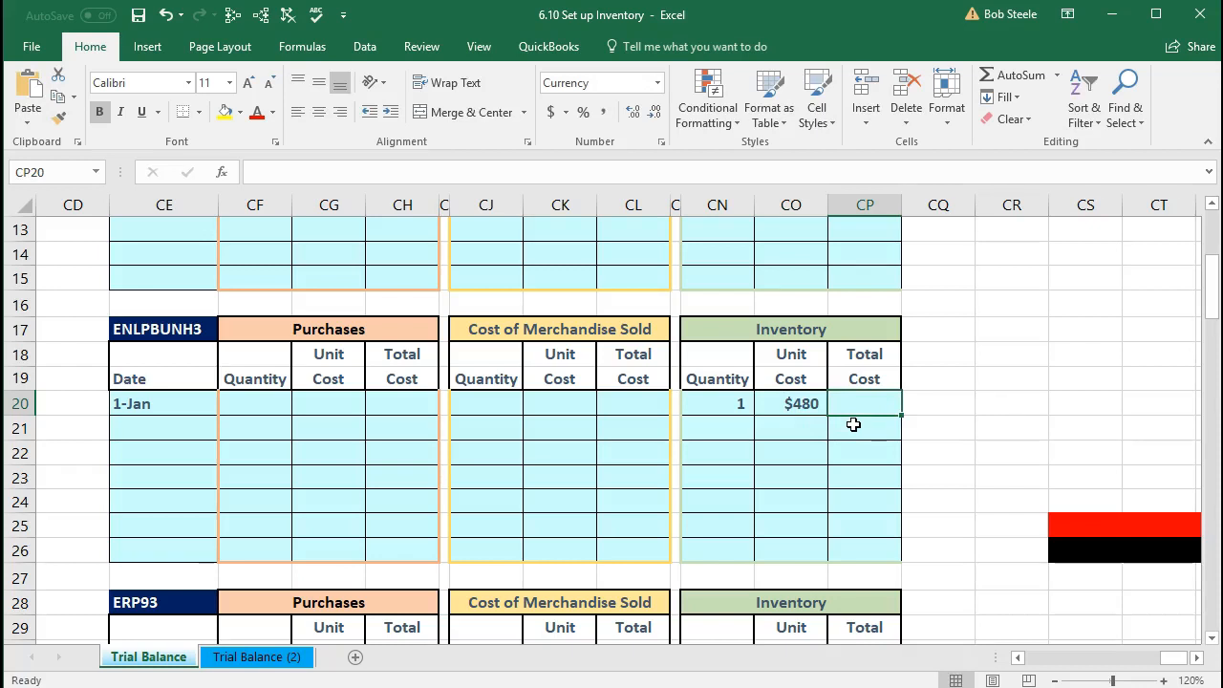
Calculate the ENLPBUNH3 opening total cost in CP20 with the formula =CN20*CO20.
{"action": "type", "text": "="}
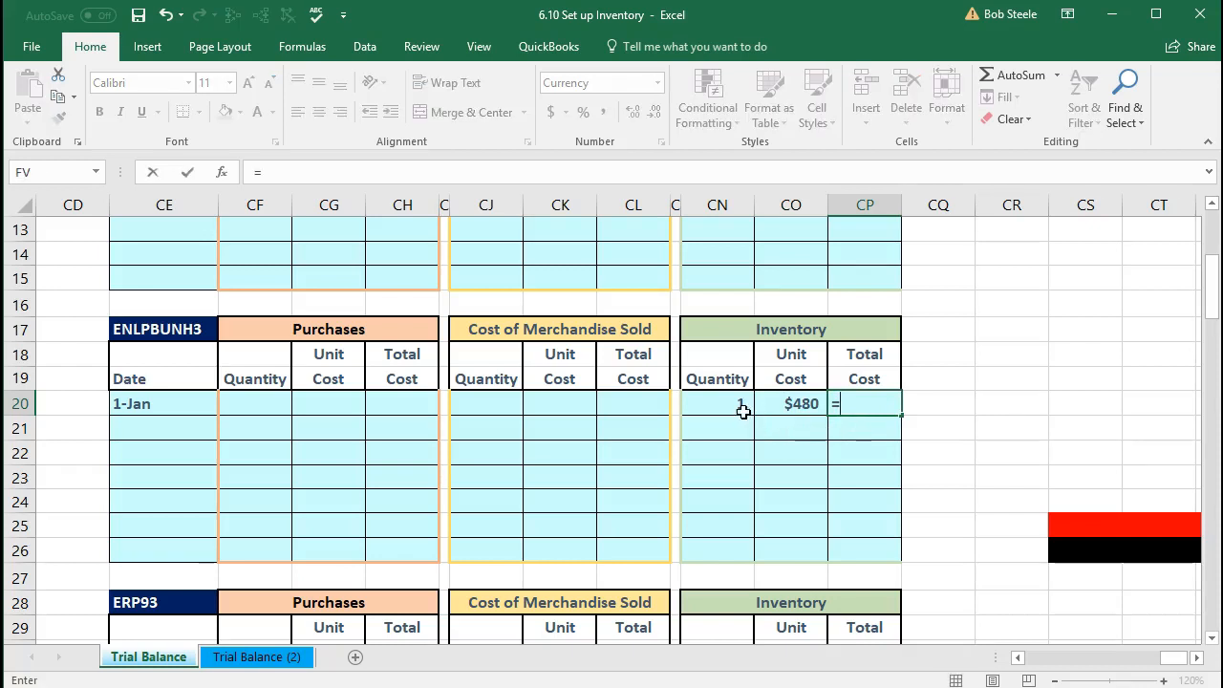
{"action": "left_click", "coordinate": [734, 406]}
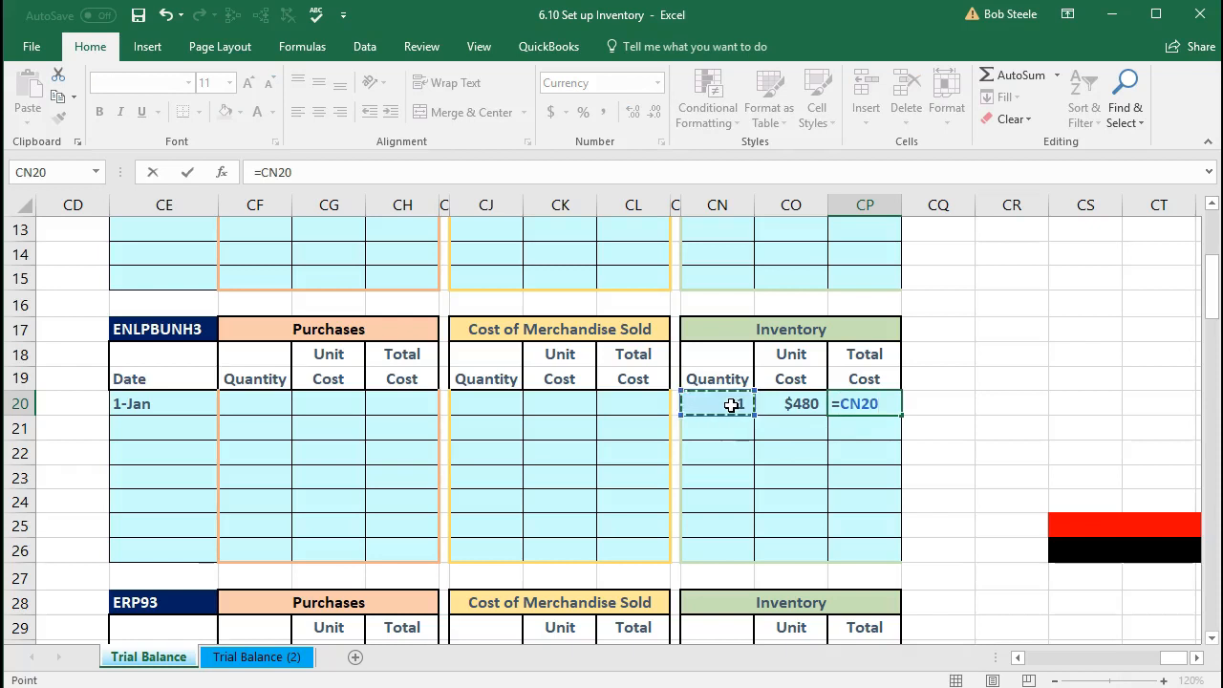
{"action": "type", "text": "*"}
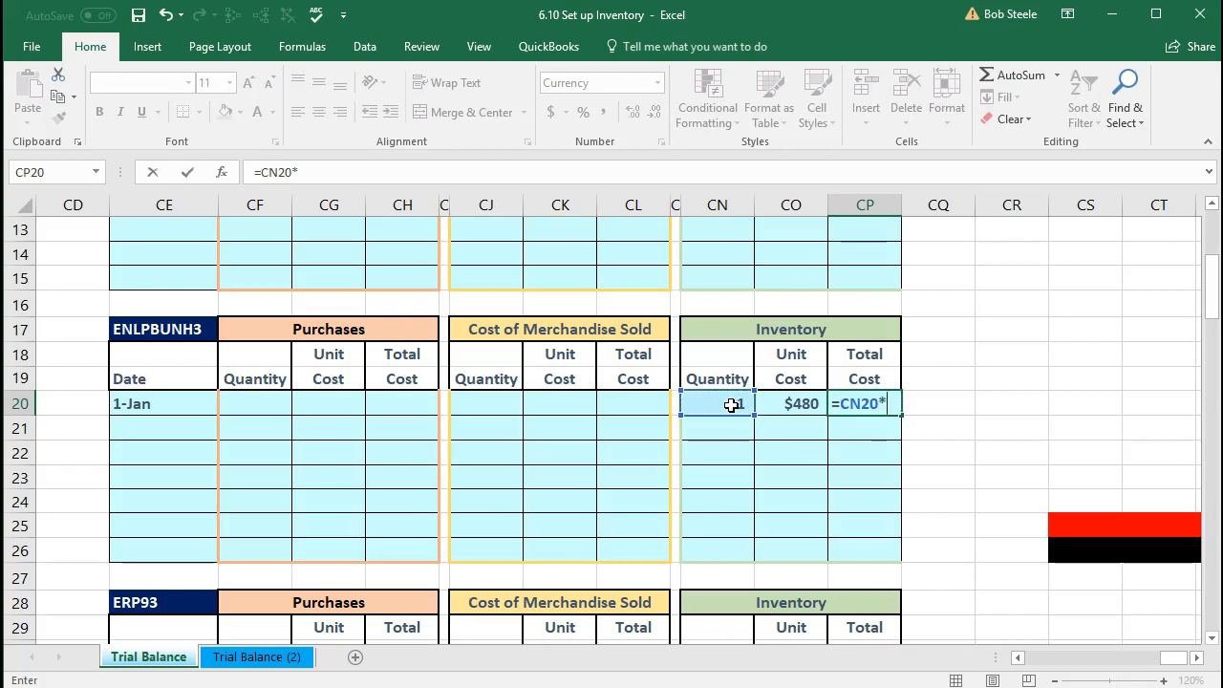
{"action": "left_click", "coordinate": [788, 405]}
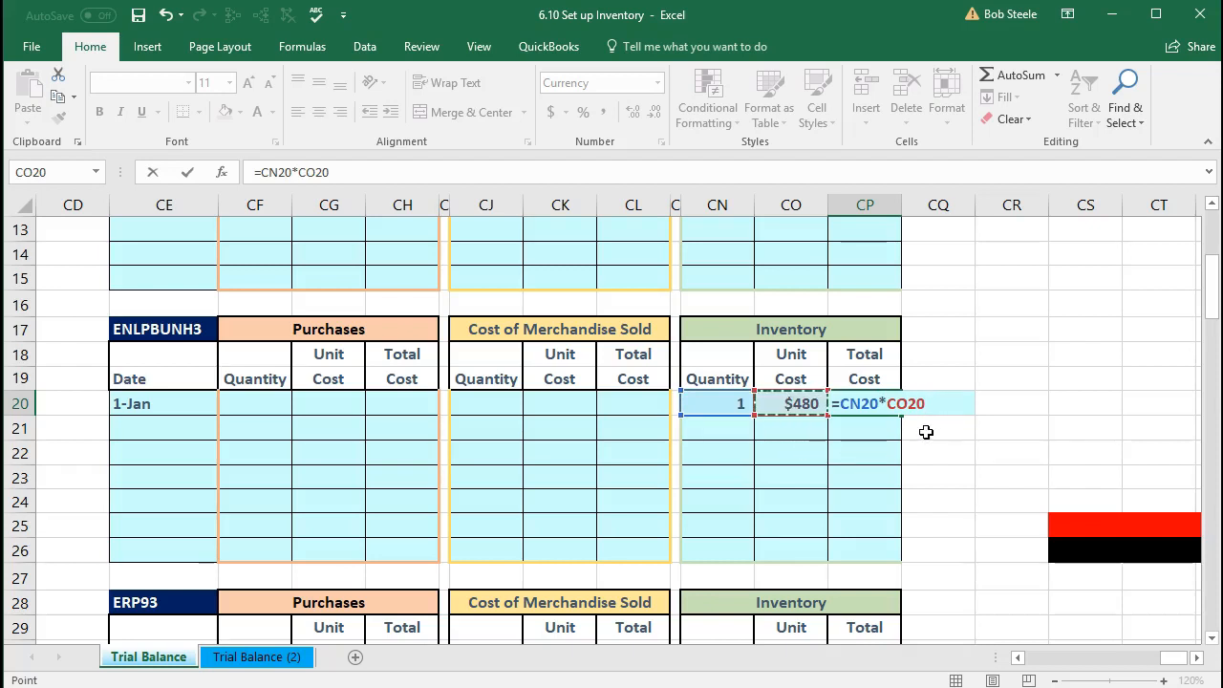
{"action": "key", "text": "Return"}
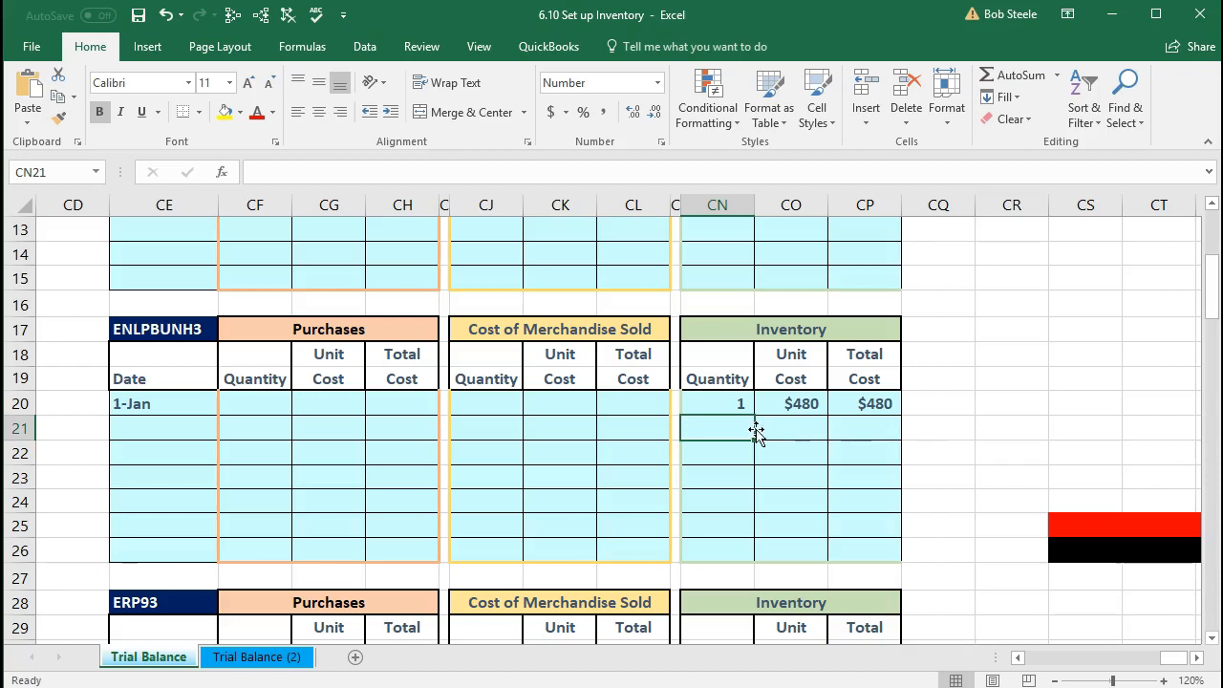
{"action": "left_click", "coordinate": [722, 411]}
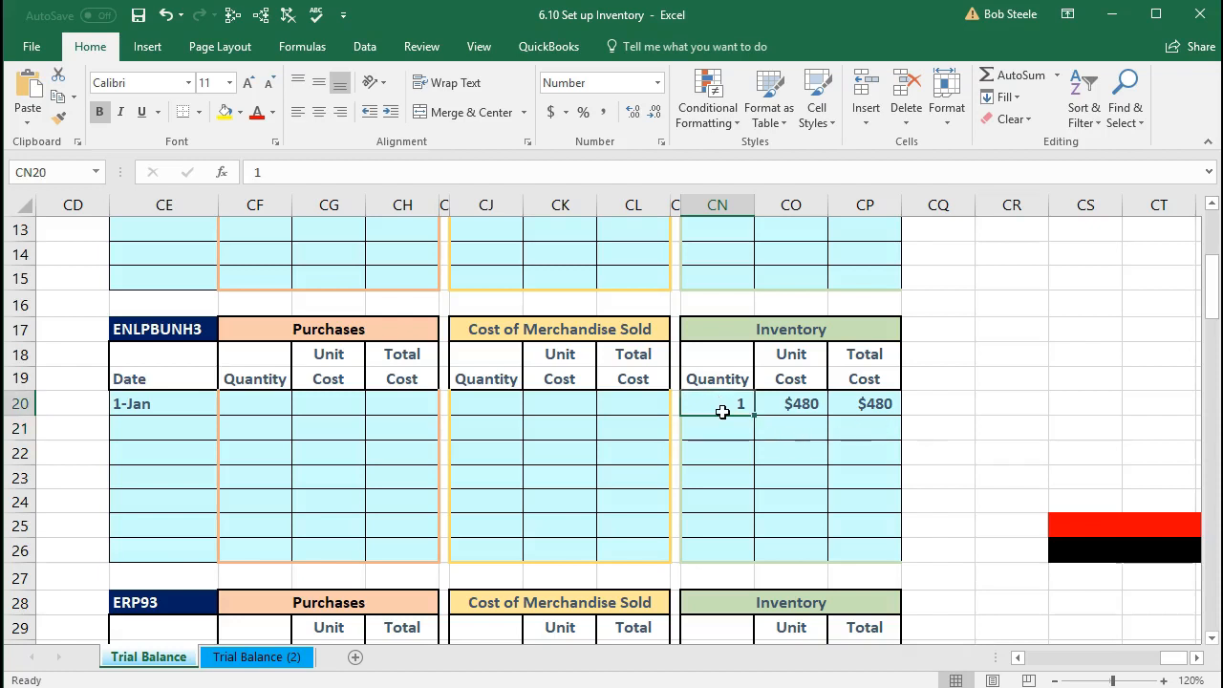
{"action": "left_click", "coordinate": [770, 405]}
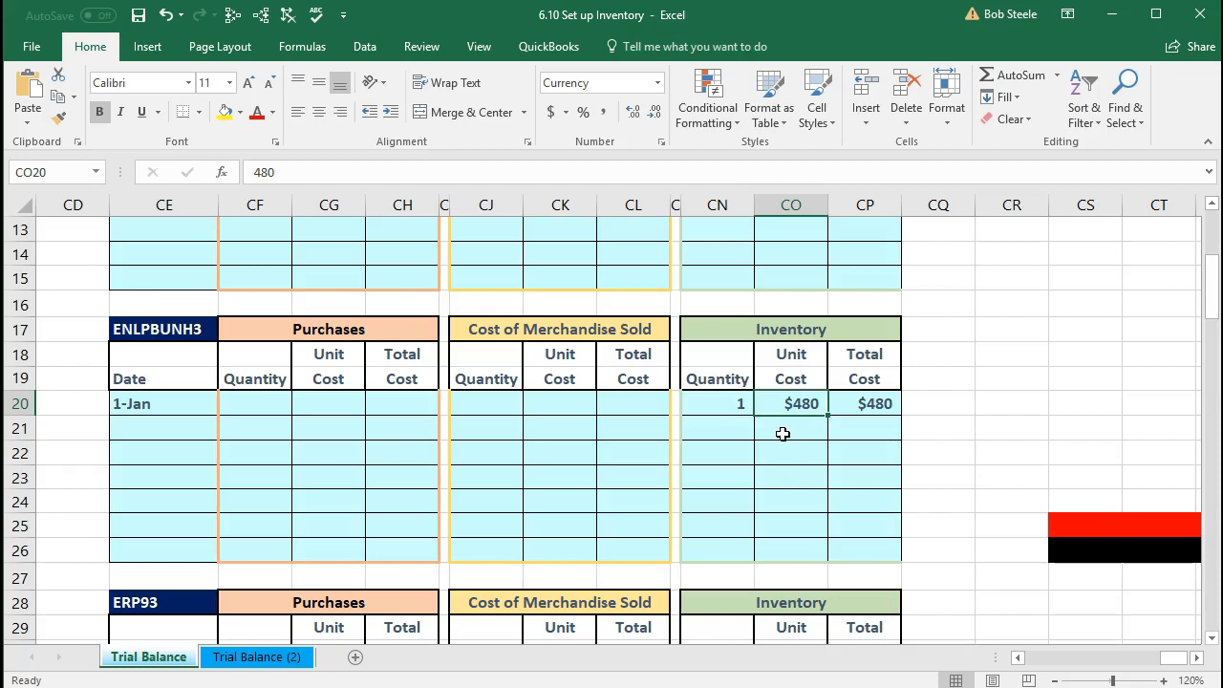
{"action": "left_click", "coordinate": [717, 409]}
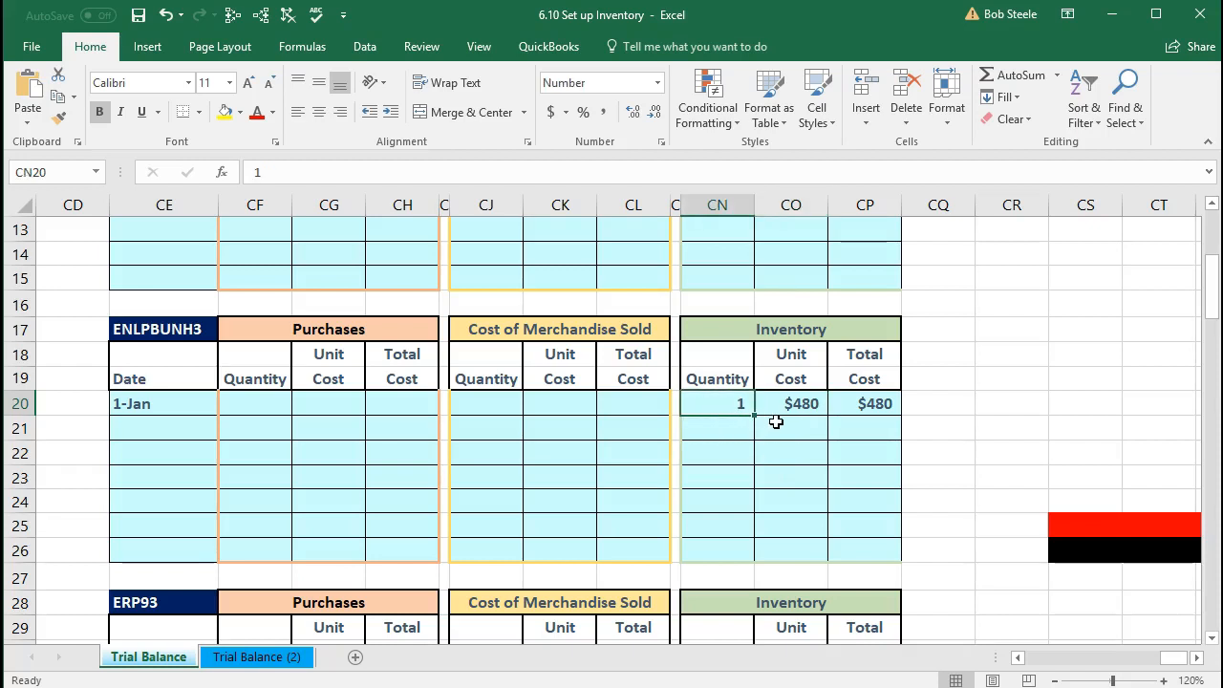
{"action": "left_click", "coordinate": [776, 422]}
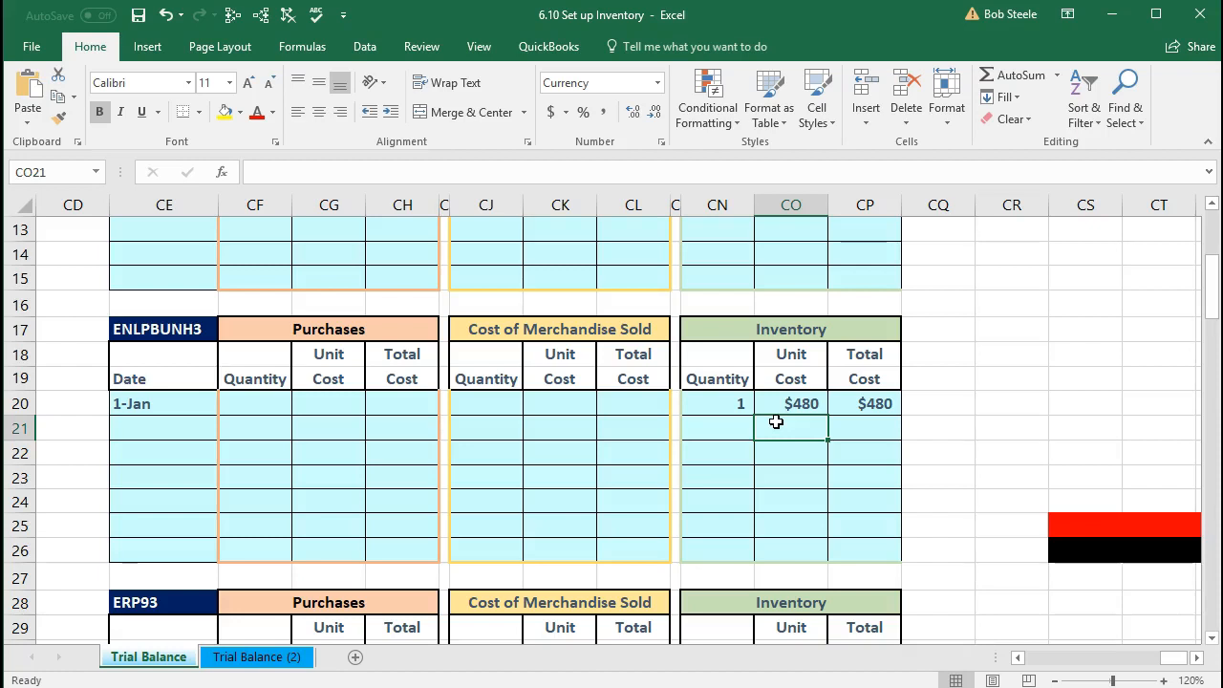
Enter the ERP93 opening inventory for 1-Jan with quantity 1 in CN31 and unit cost 440 in CO31.
{"action": "scroll", "coordinate": [776, 422], "scroll_direction": "down", "scroll_amount": 3}
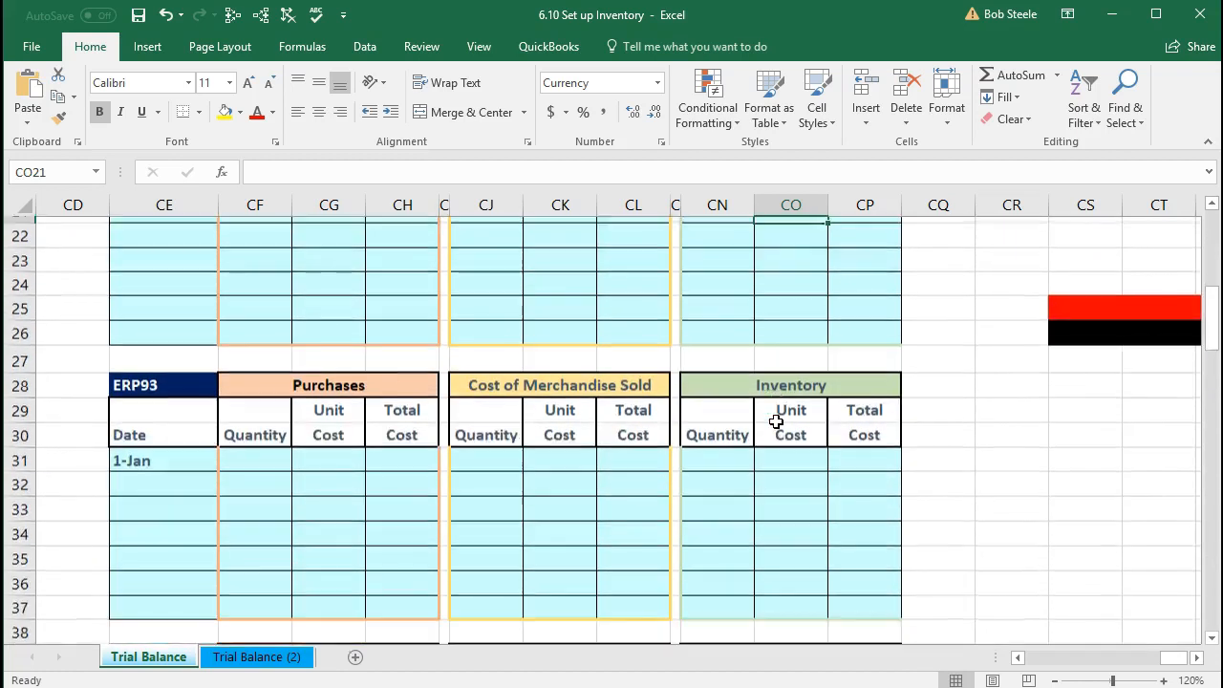
{"action": "scroll", "coordinate": [776, 421], "scroll_direction": "down", "scroll_amount": 1}
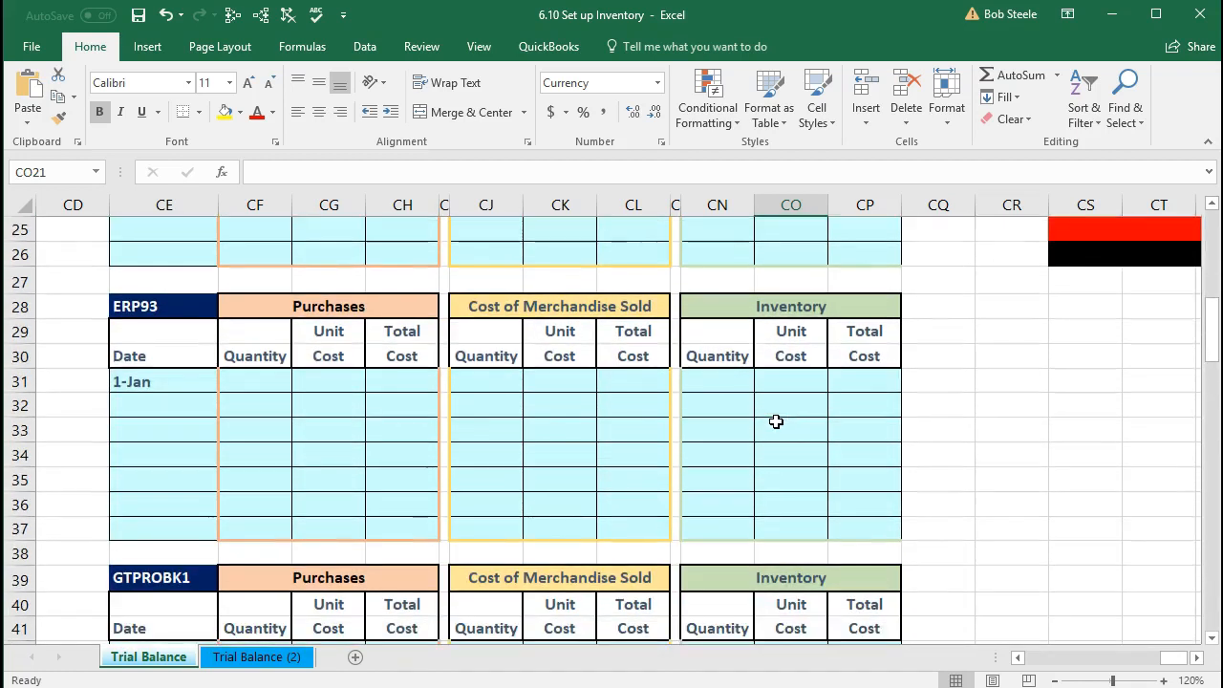
{"action": "left_click", "coordinate": [184, 307]}
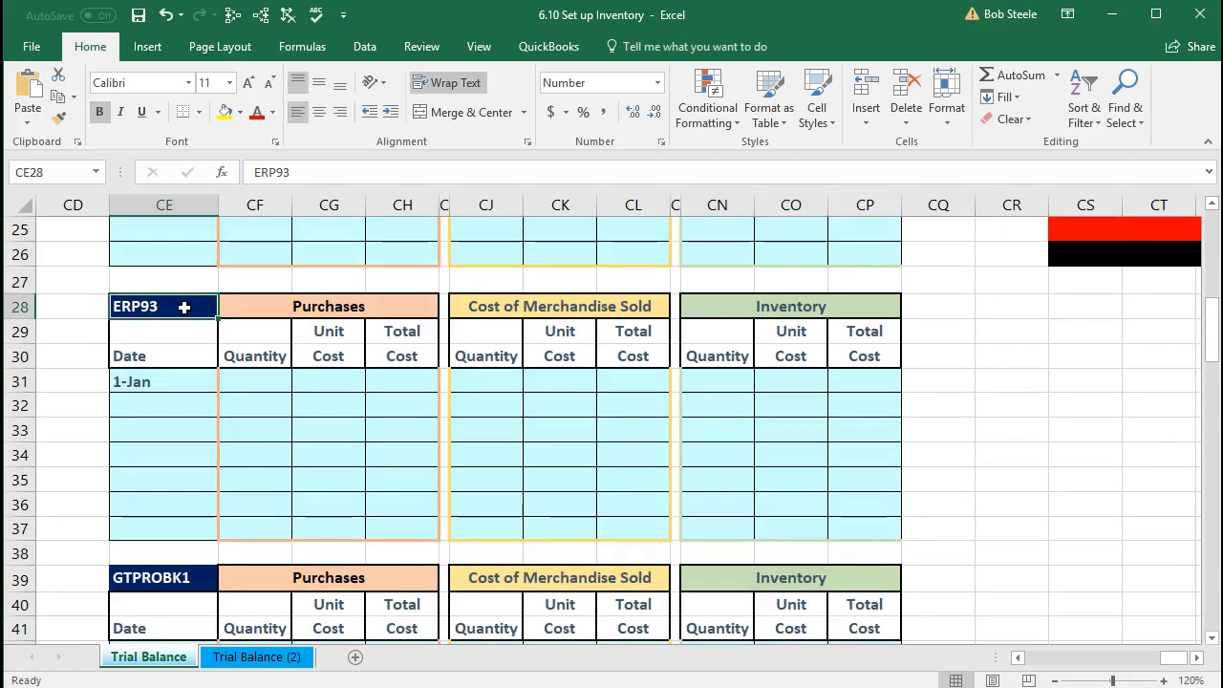
{"action": "left_click", "coordinate": [706, 384]}
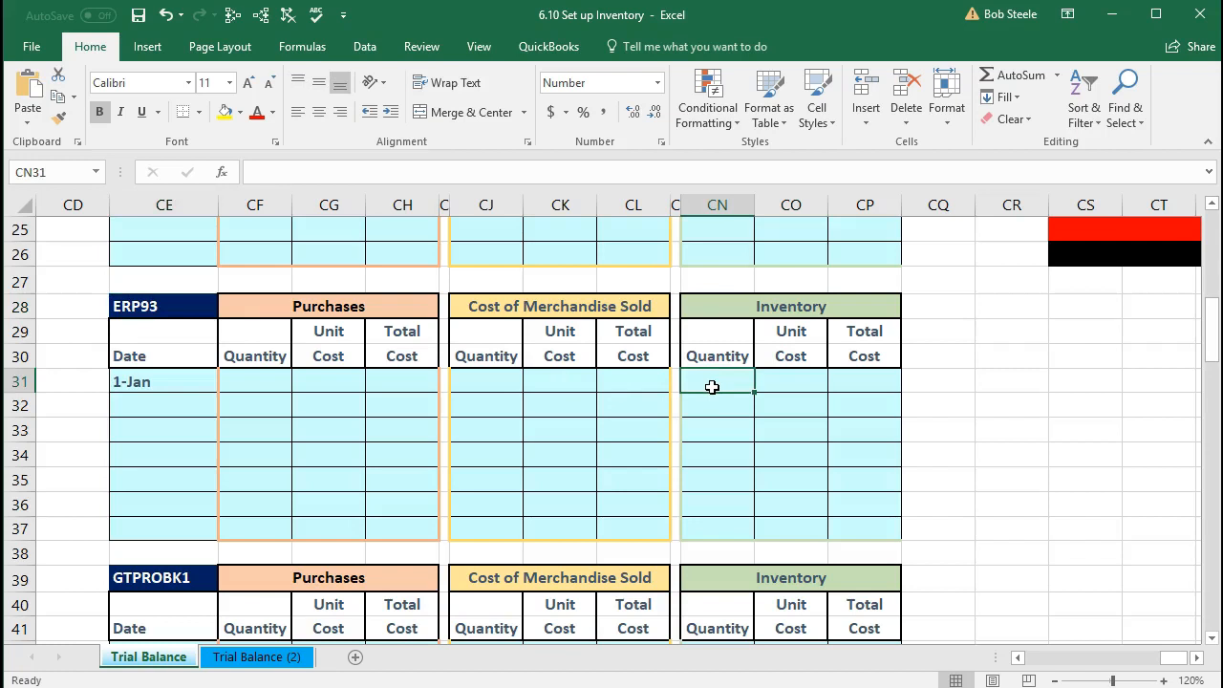
{"action": "type", "text": "1"}
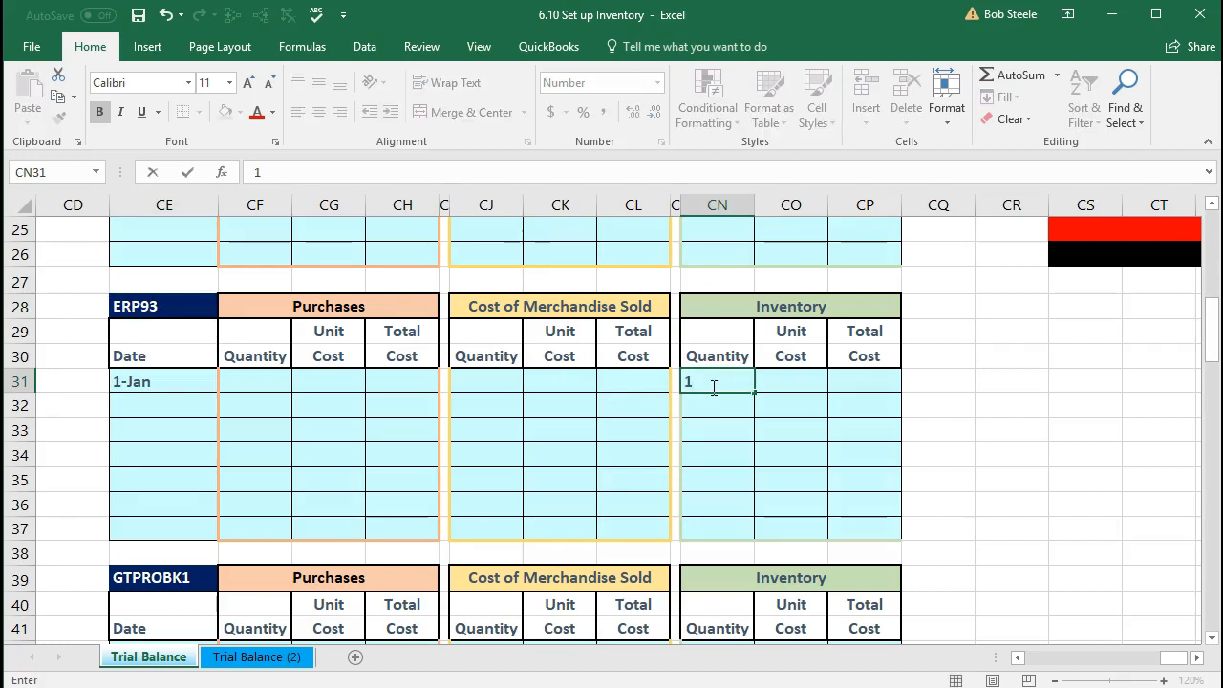
{"action": "key", "text": "Tab"}
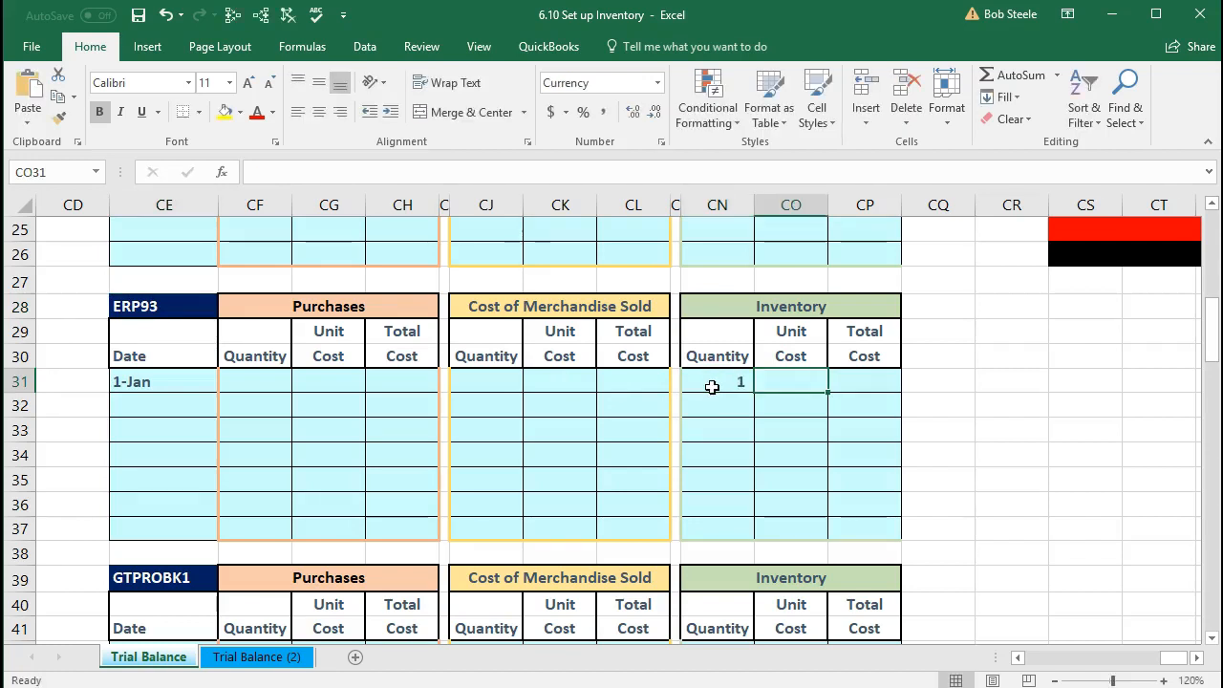
{"action": "type", "text": "440"}
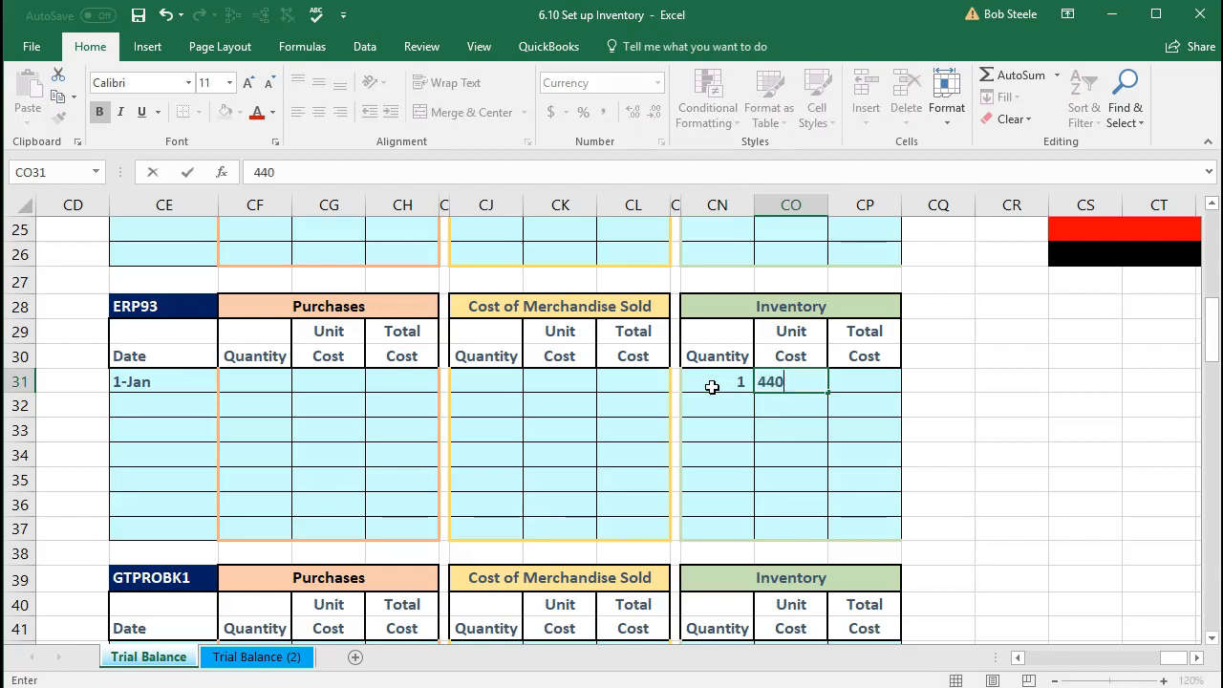
{"action": "key", "text": "ctrl+Return"}
{"action": "key", "text": "Tab"}
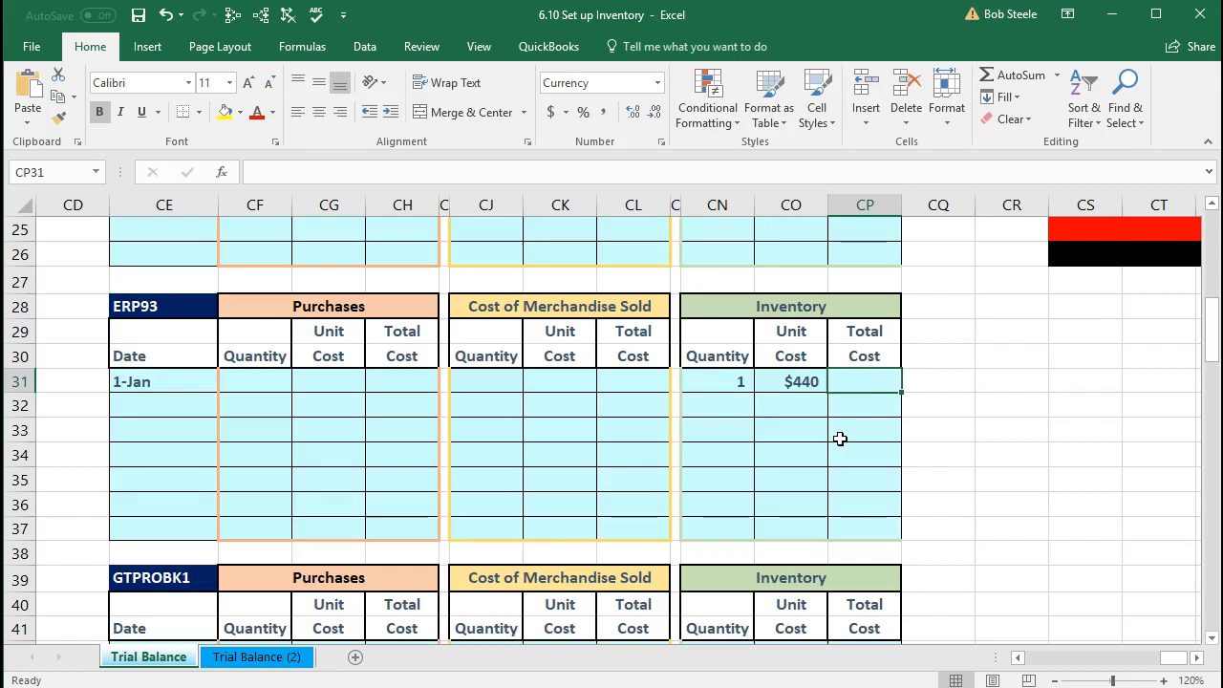
Calculate the ERP93 opening total cost in CP31 with the formula =CN31*CO31.
{"action": "type", "text": "="}
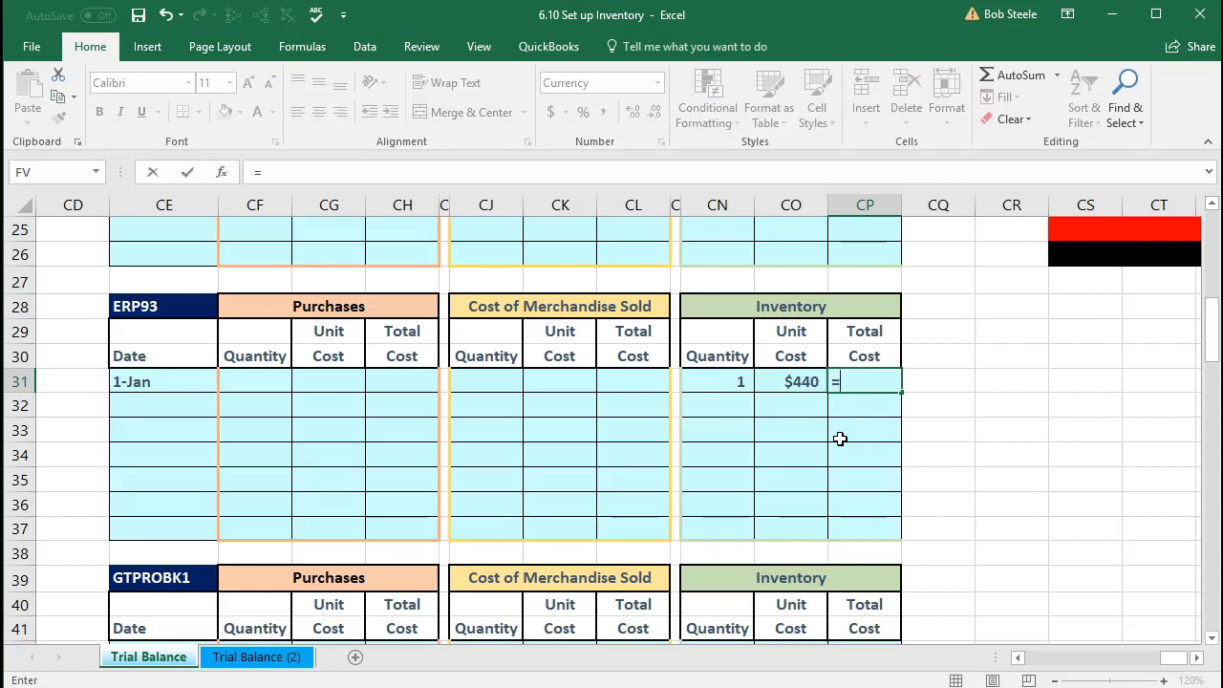
{"action": "left_click", "coordinate": [732, 380]}
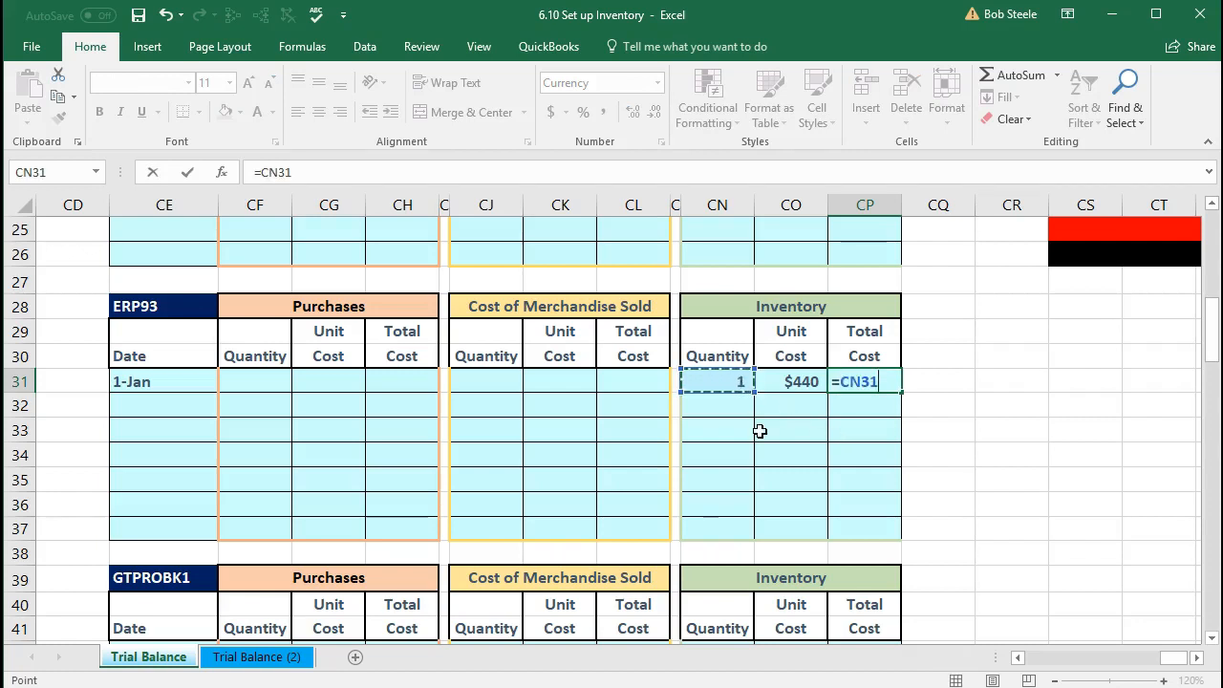
{"action": "type", "text": "*"}
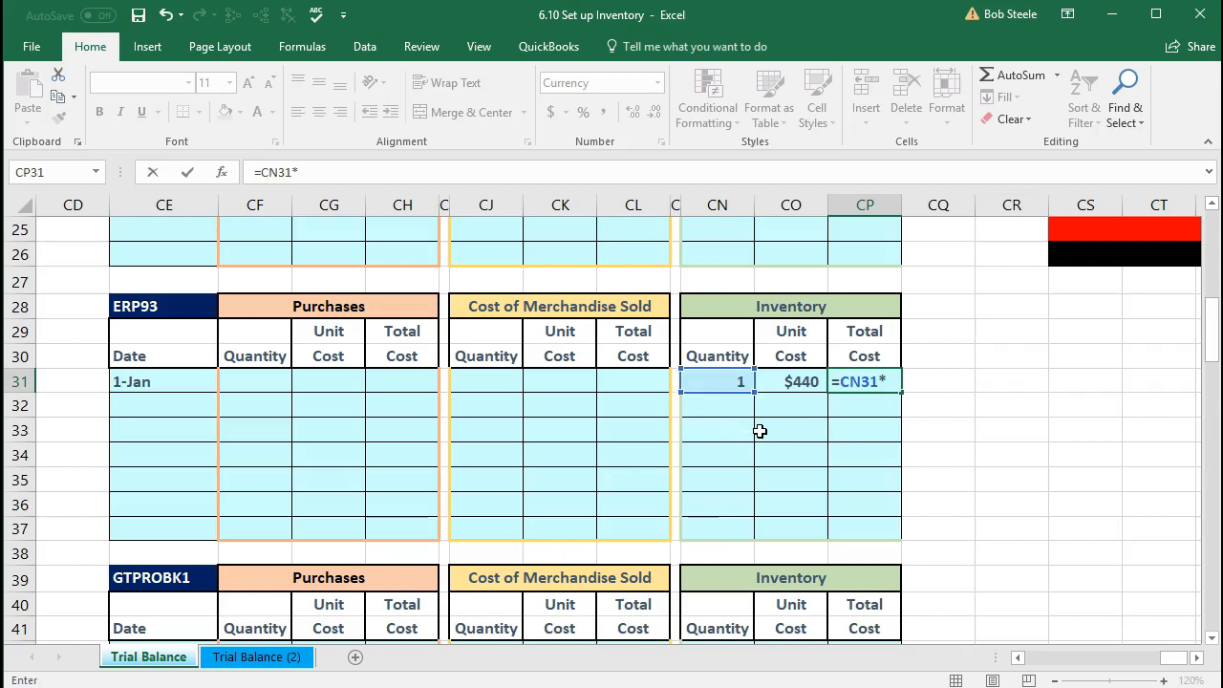
{"action": "left_click", "coordinate": [790, 382]}
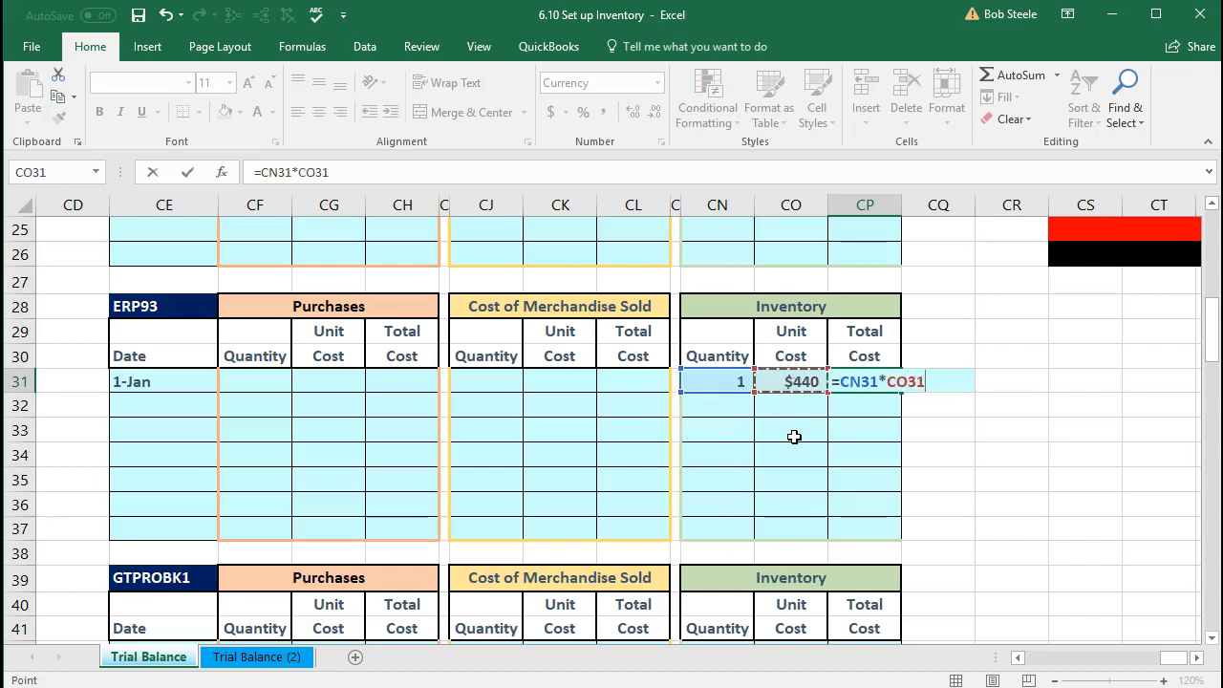
{"action": "key", "text": "Return"}
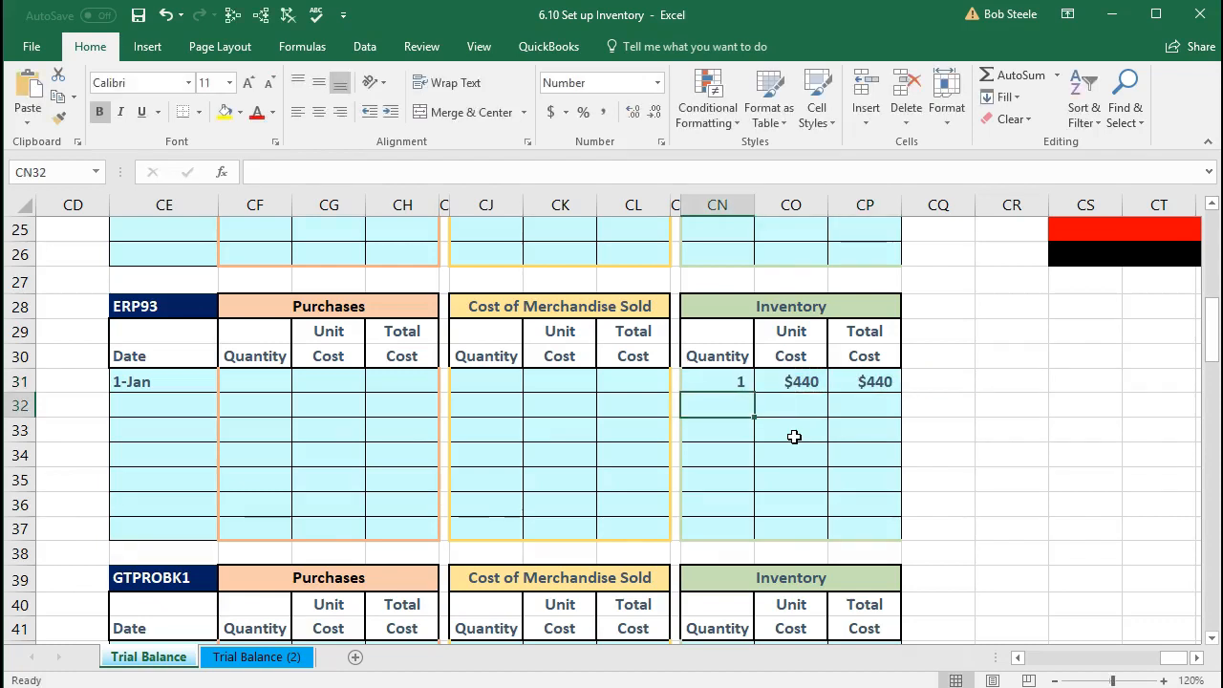
Enter the GTPROBK1 opening inventory for 1-Jan with quantity 1 in CN42 and unit cost 328 in CO42.
{"action": "scroll", "coordinate": [794, 437], "scroll_direction": "down", "scroll_amount": 4}
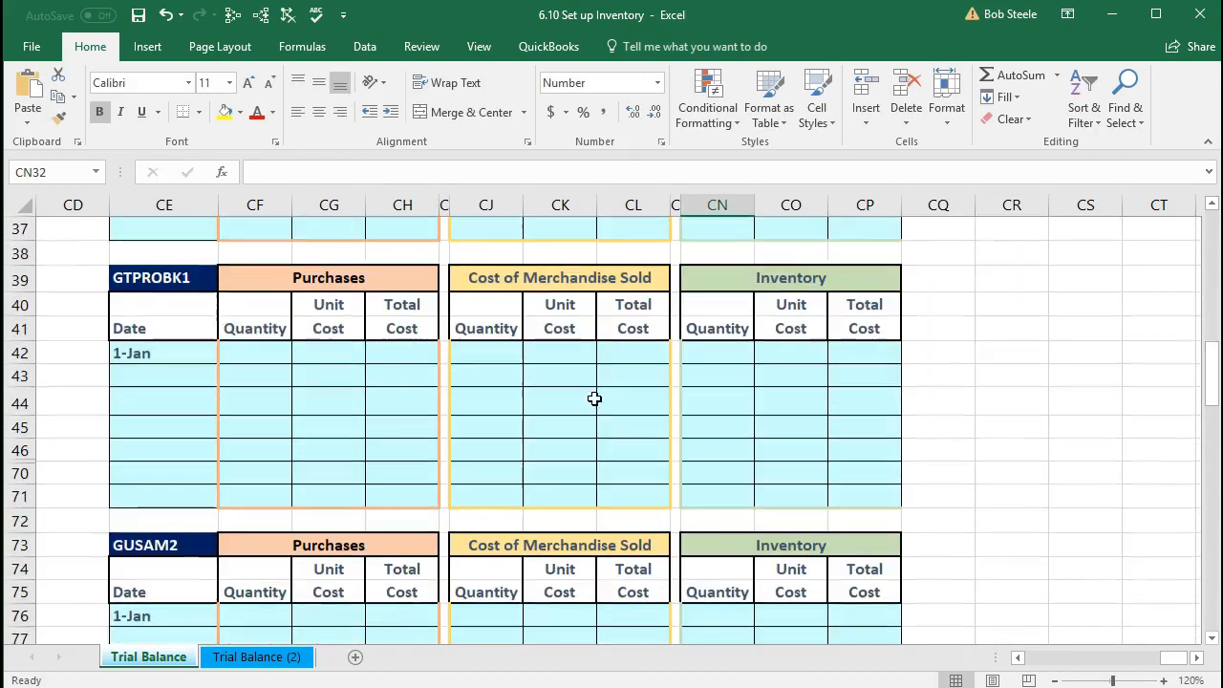
{"action": "left_click", "coordinate": [165, 285]}
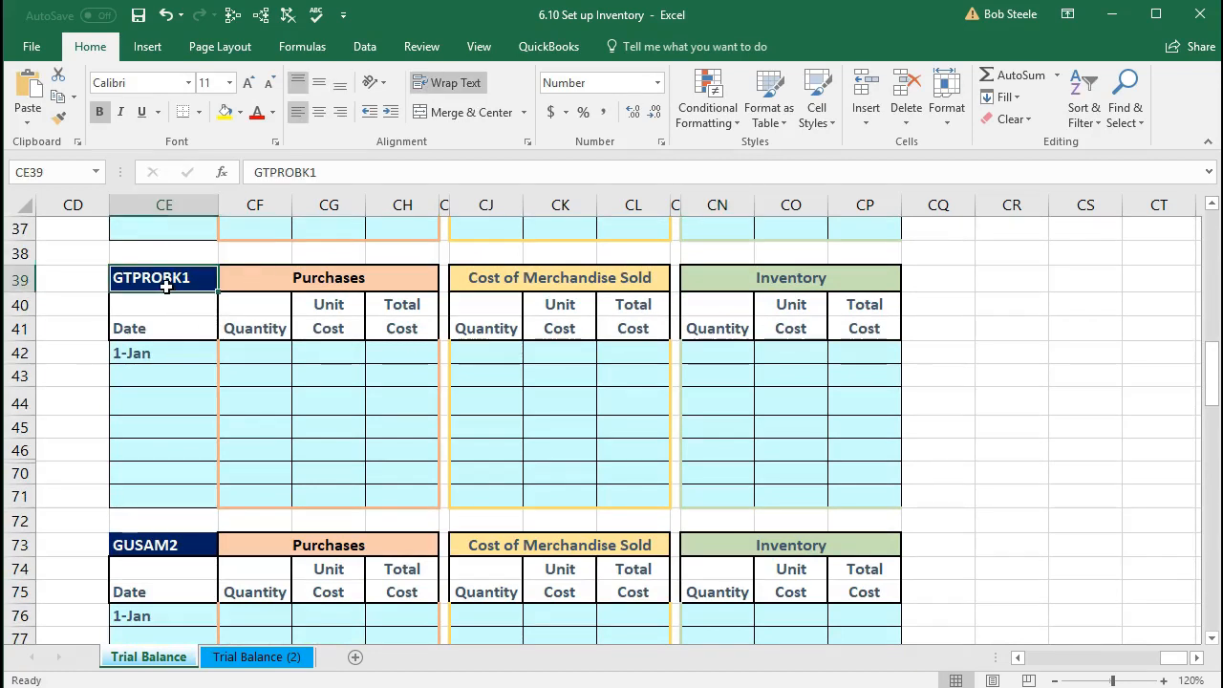
{"action": "left_click", "coordinate": [719, 356]}
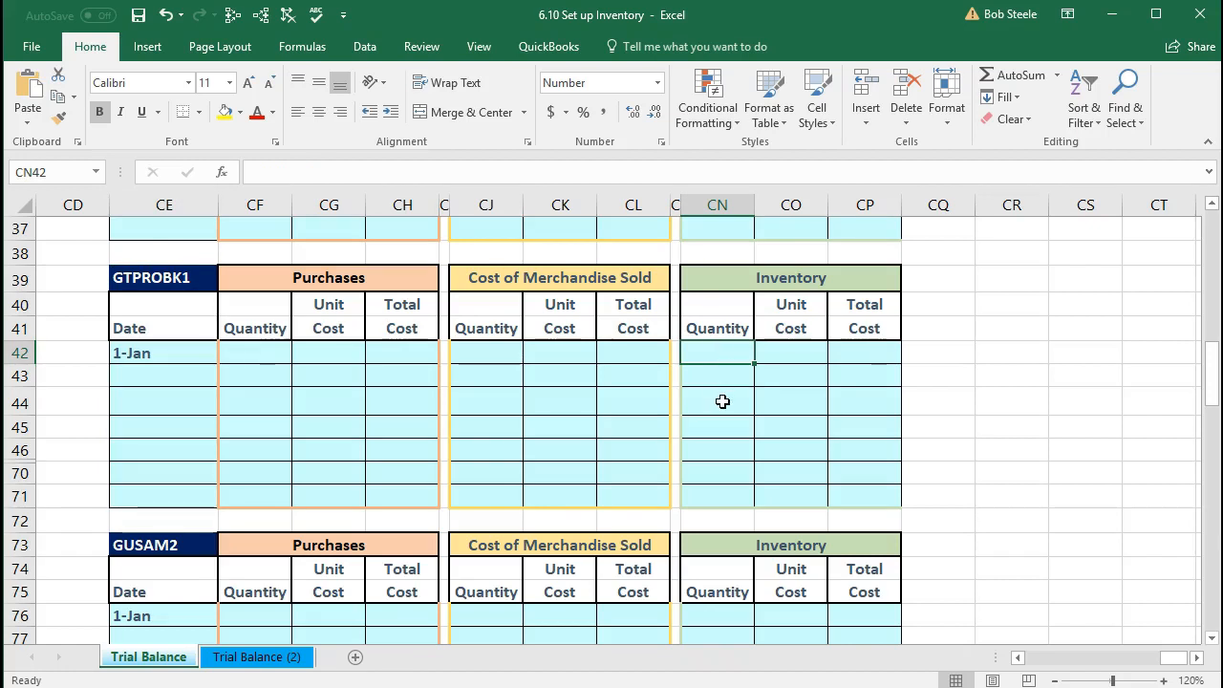
{"action": "type", "text": "1"}
{"action": "key", "text": "Tab"}
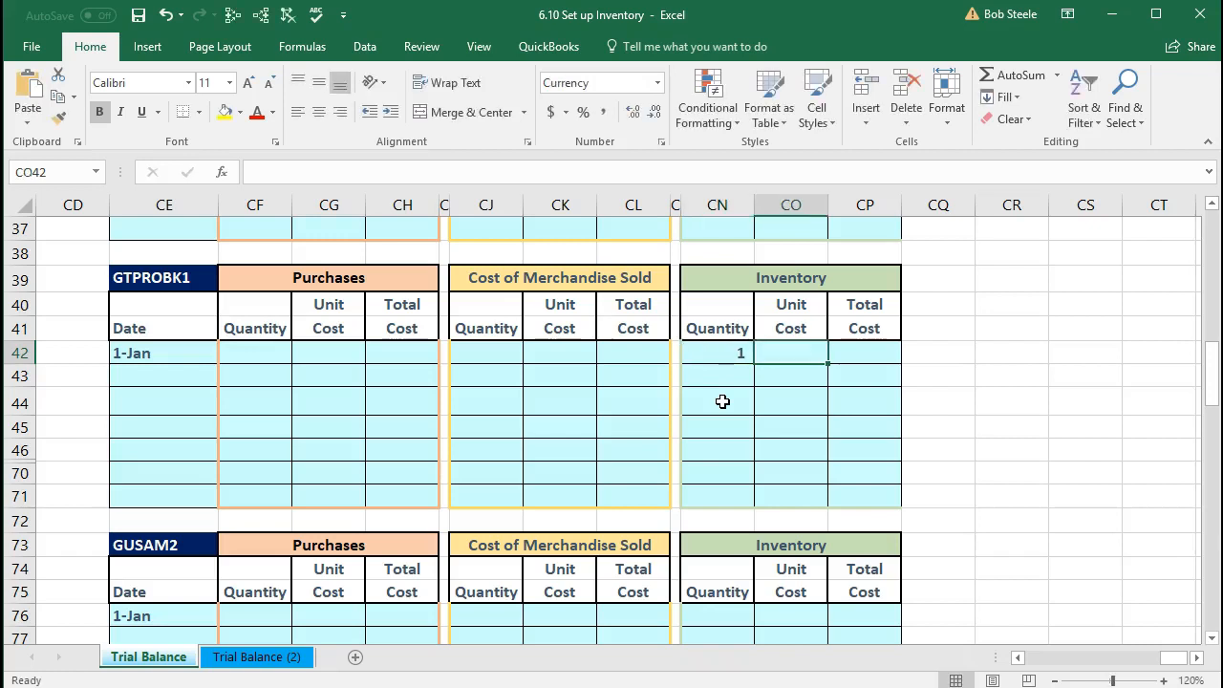
{"action": "type", "text": "328"}
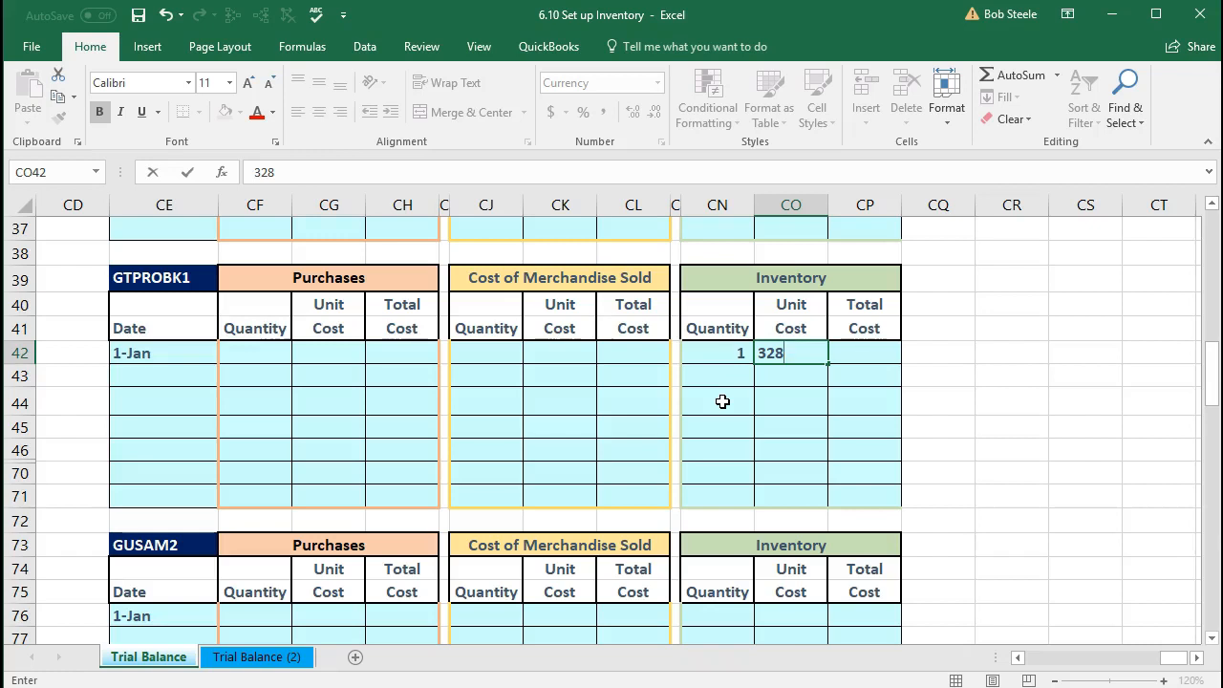
{"action": "key", "text": "Tab"}
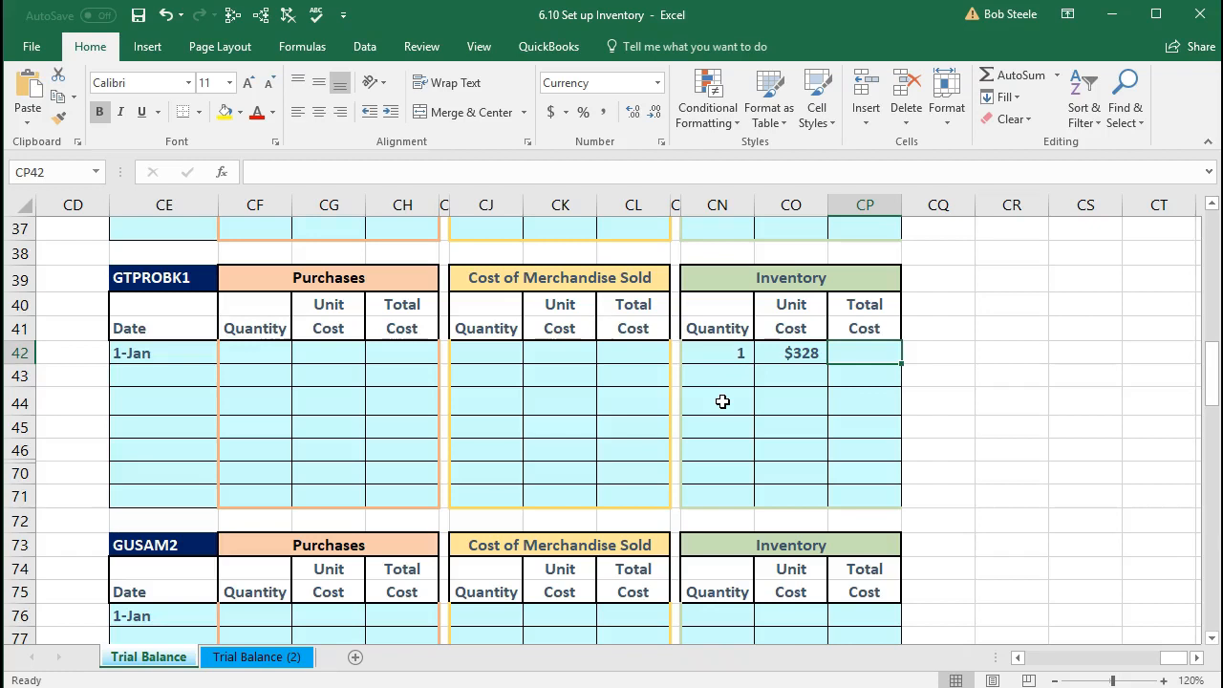
Calculate the GTPROBK1 opening total cost in CP42 with the formula =CN42*CO42.
{"action": "type", "text": "="}
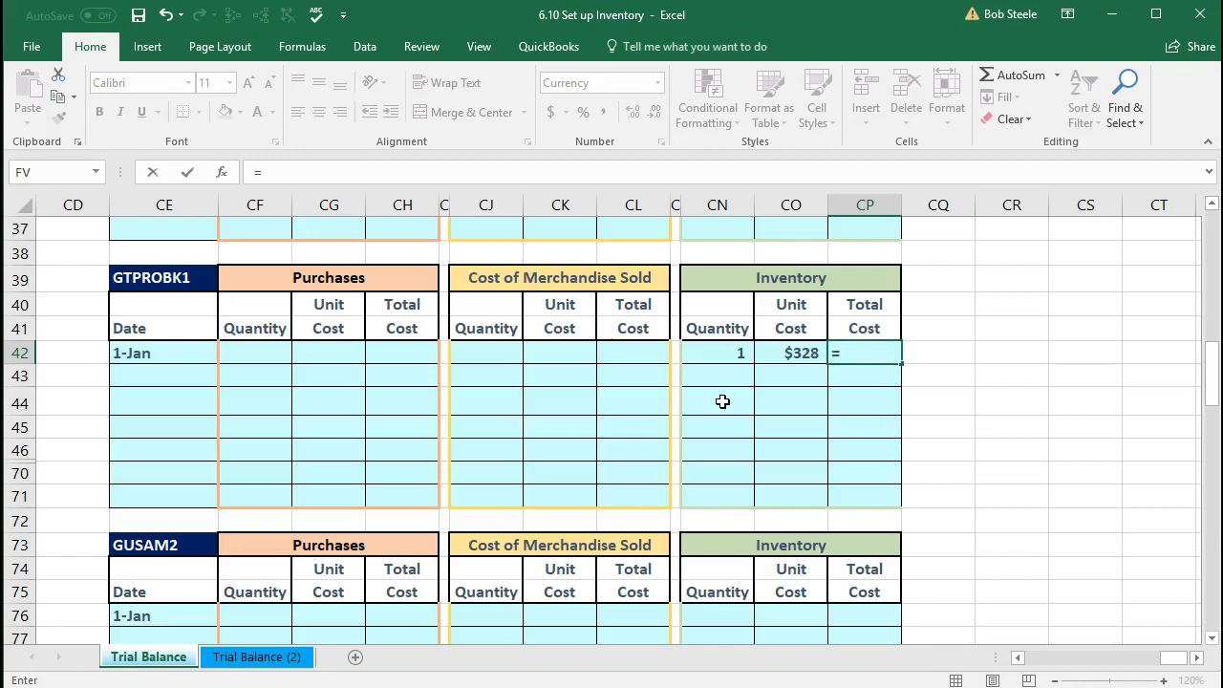
{"action": "left_click", "coordinate": [719, 353]}
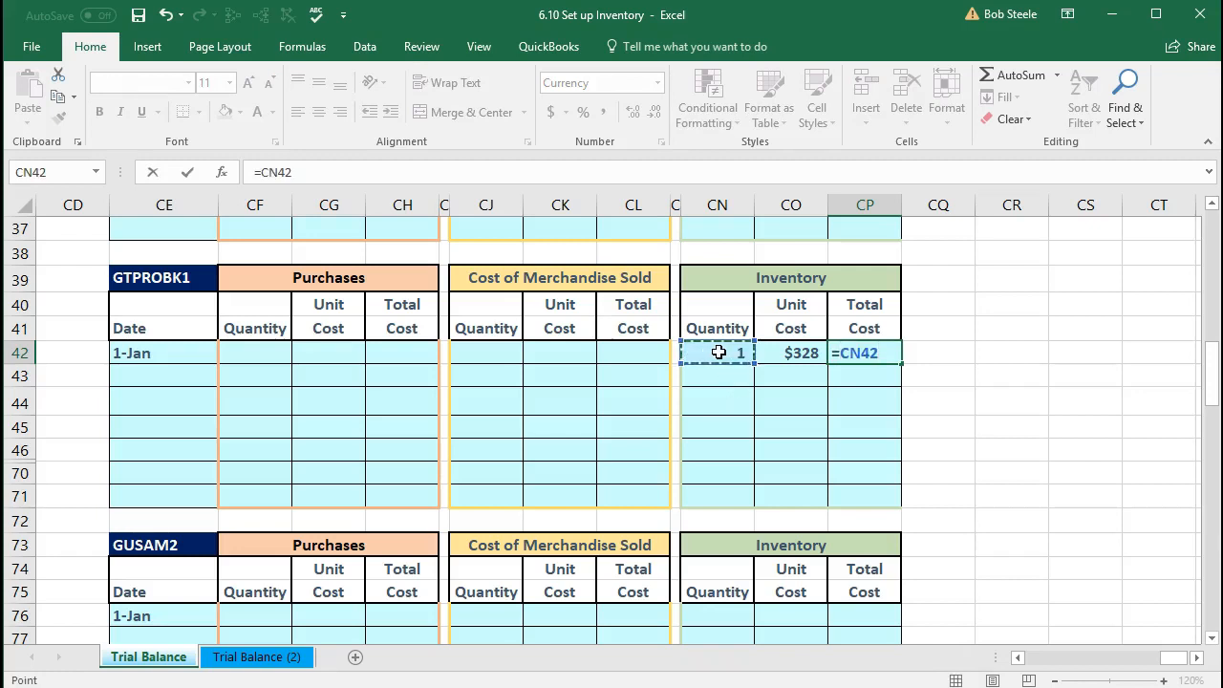
{"action": "type", "text": "*"}
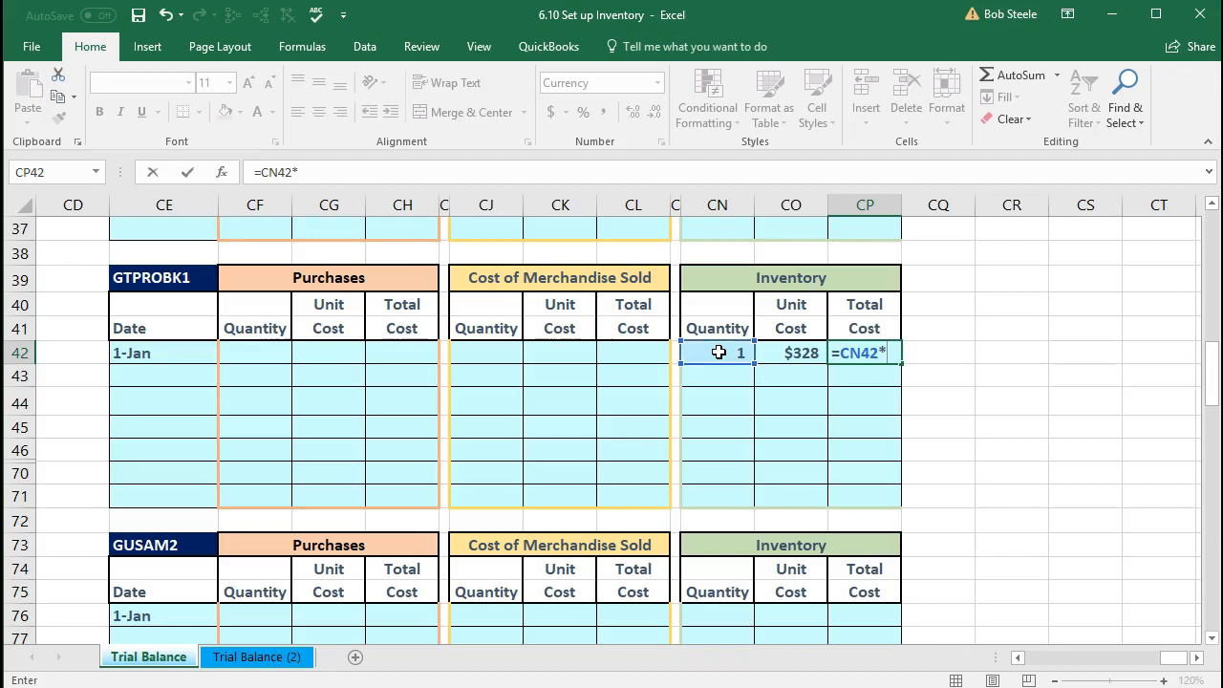
{"action": "left_click", "coordinate": [788, 355]}
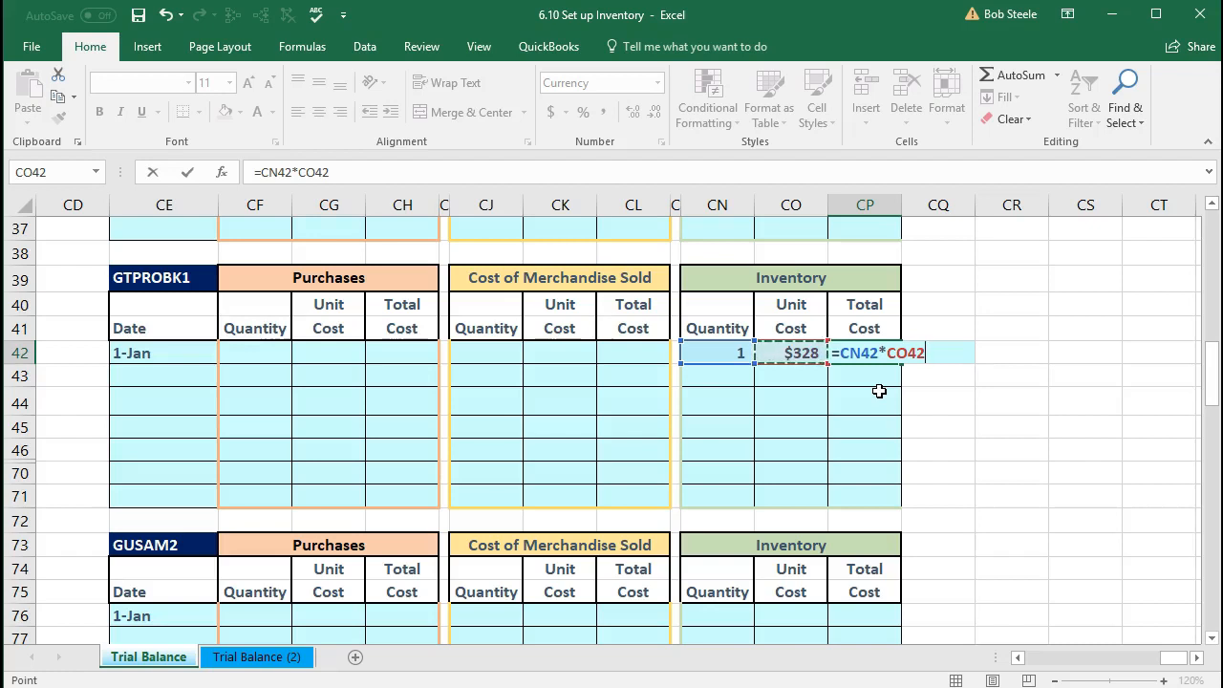
{"action": "key", "text": "Return"}
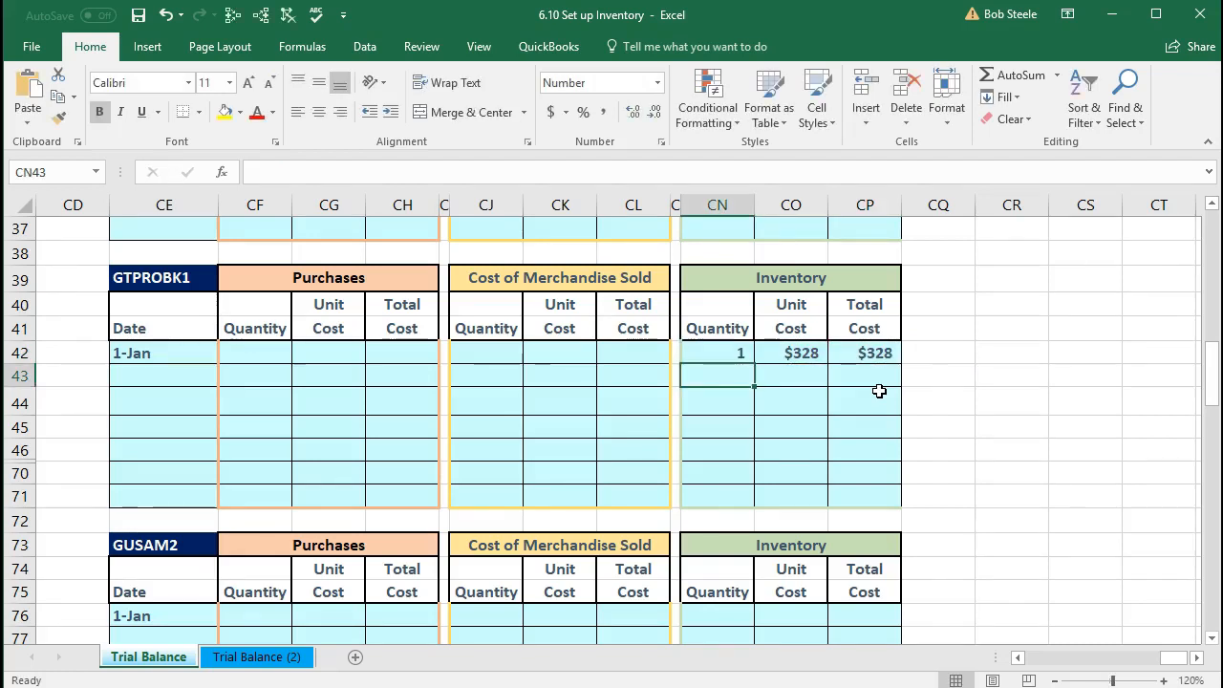
Enter the GUSAM2 opening inventory for 1-Jan with quantity 2 in CN76 and unit cost 304 in CO76.
{"action": "scroll", "coordinate": [879, 391], "scroll_direction": "down", "scroll_amount": 2}
{"action": "scroll", "coordinate": [879, 391], "scroll_direction": "down", "scroll_amount": 1}
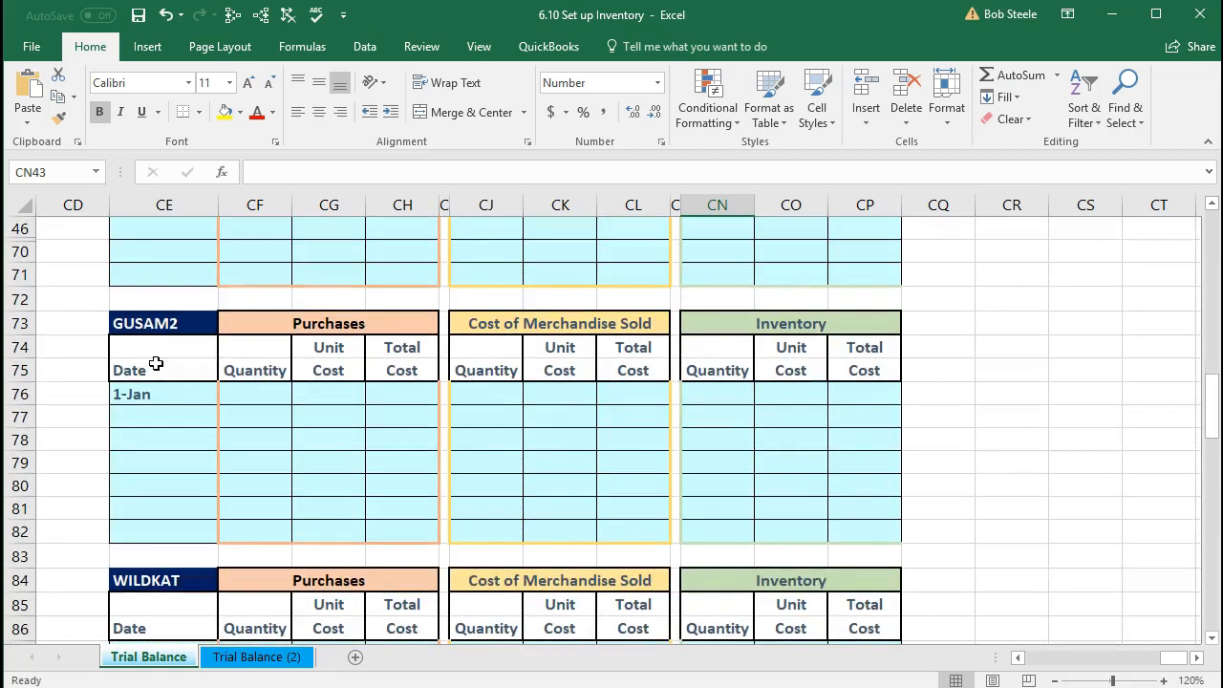
{"action": "left_click", "coordinate": [697, 392]}
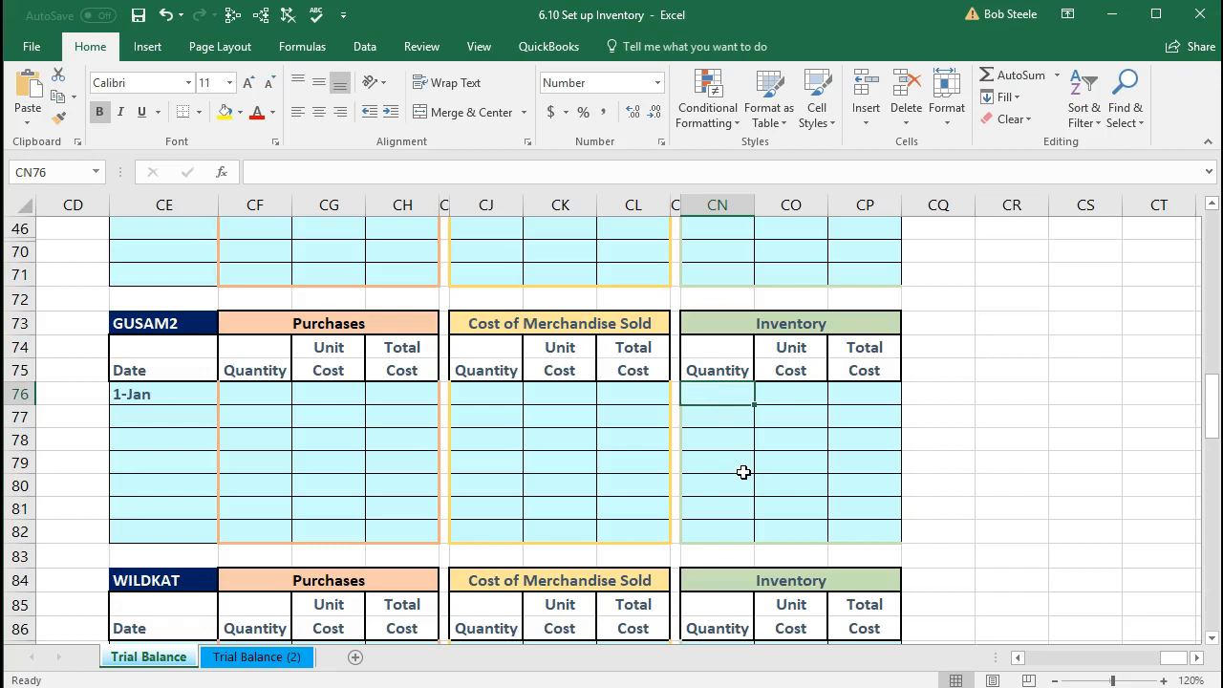
{"action": "type", "text": "2"}
{"action": "key", "text": "Tab"}
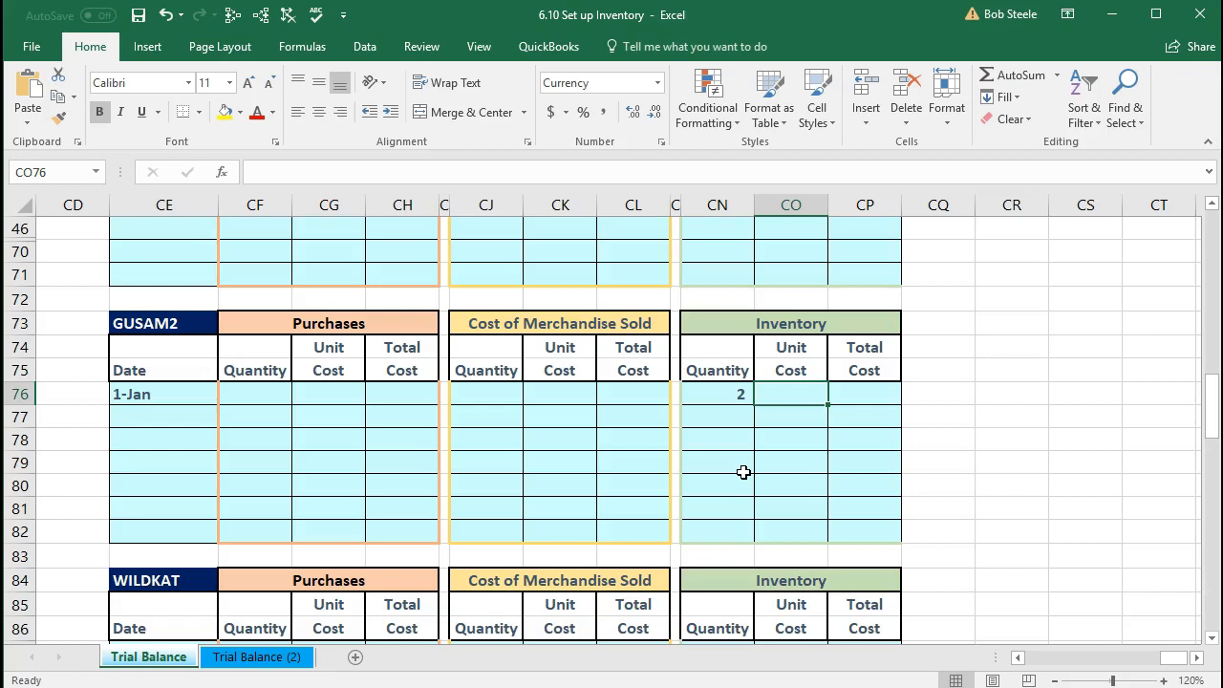
{"action": "type", "text": "304"}
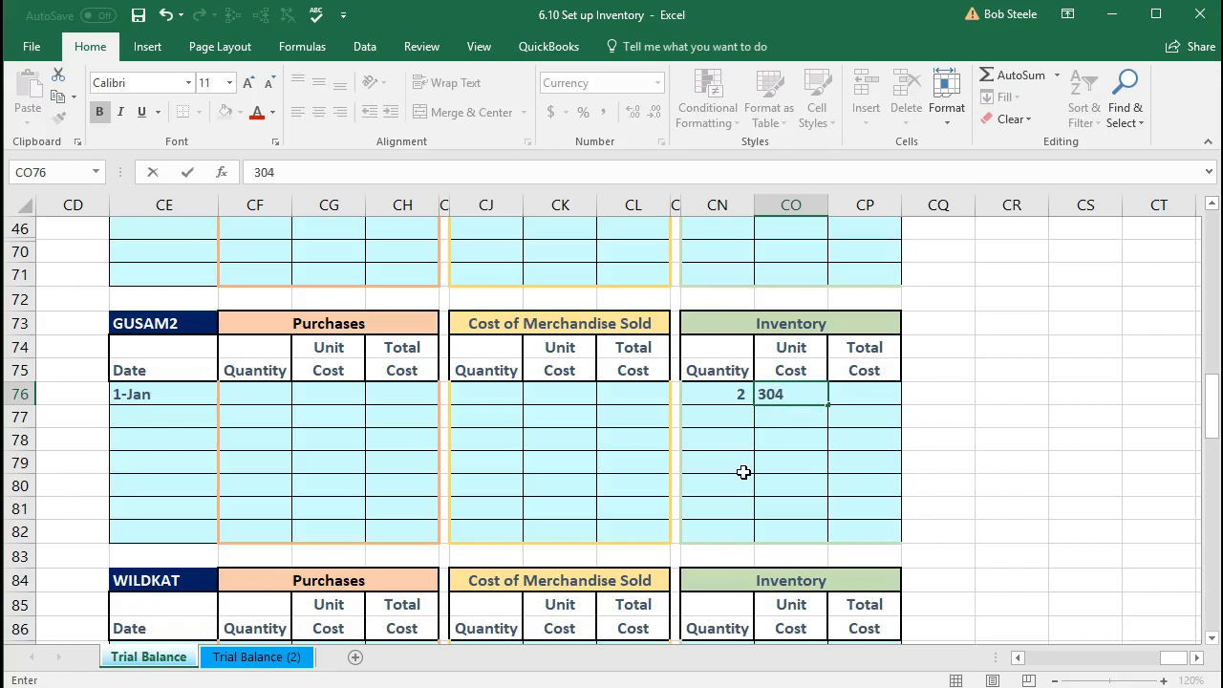
{"action": "key", "text": "Tab"}
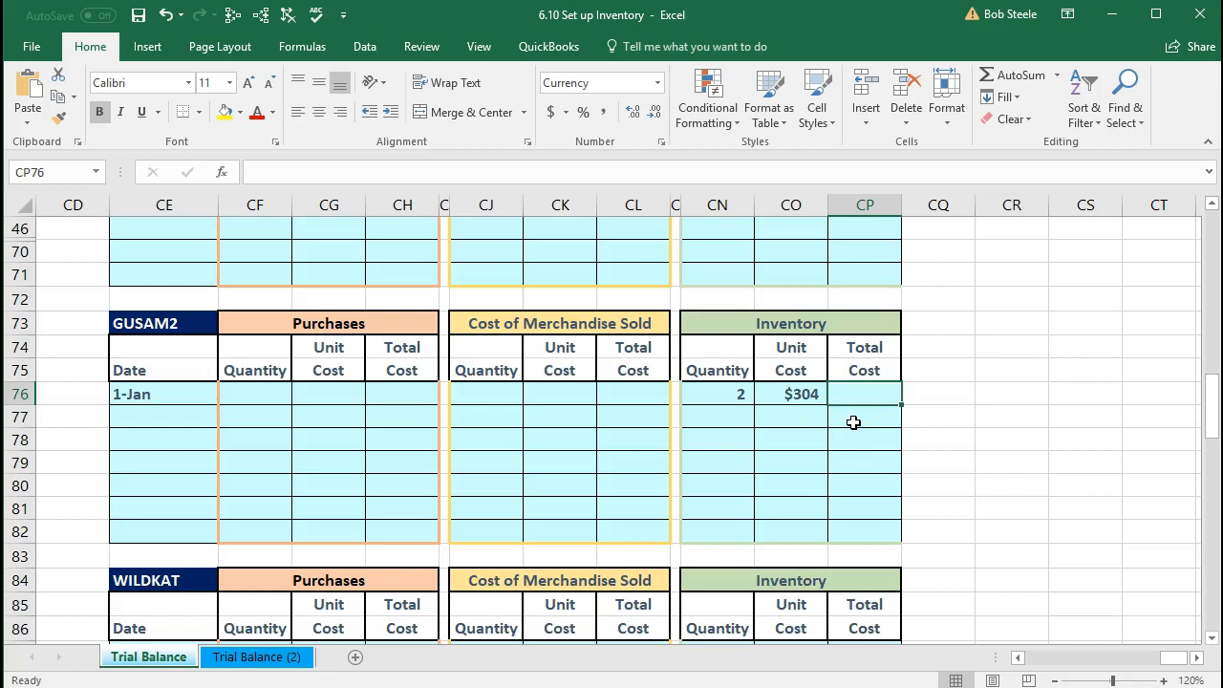
Calculate the GUSAM2 opening total cost in CP76 with the formula =CN76*CO76.
{"action": "type", "text": "="}
{"action": "left_click", "coordinate": [726, 396]}
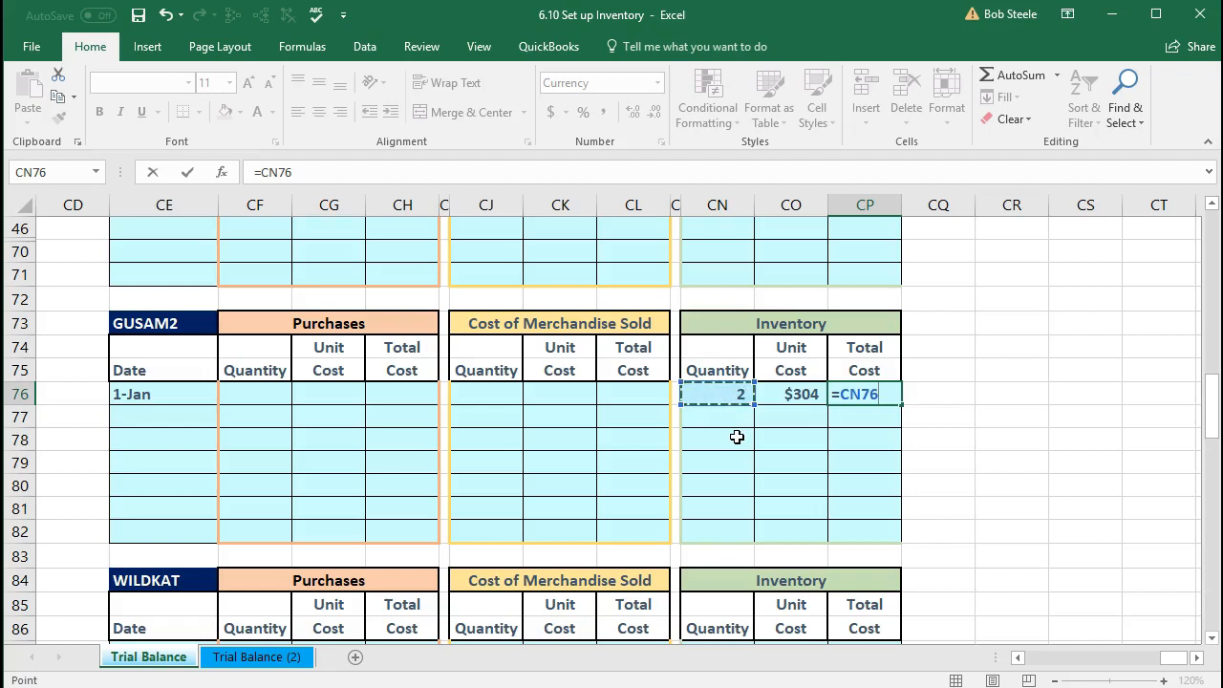
{"action": "type", "text": "*"}
{"action": "left_click", "coordinate": [794, 394]}
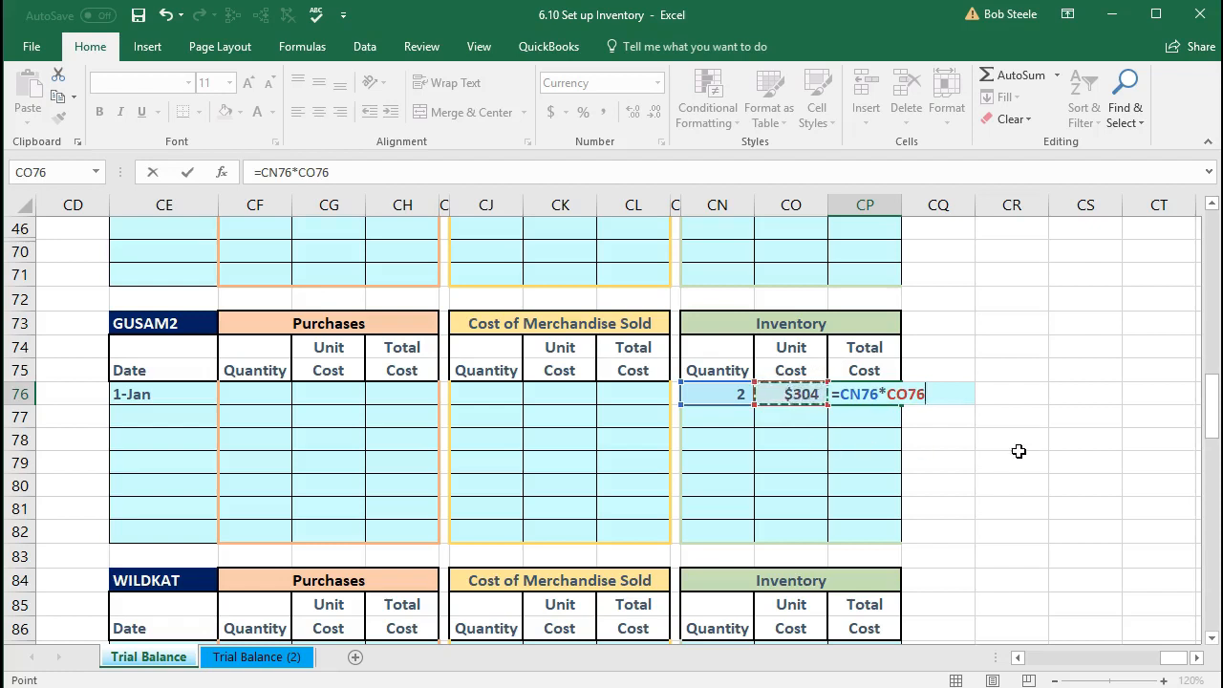
{"action": "key", "text": "Return"}
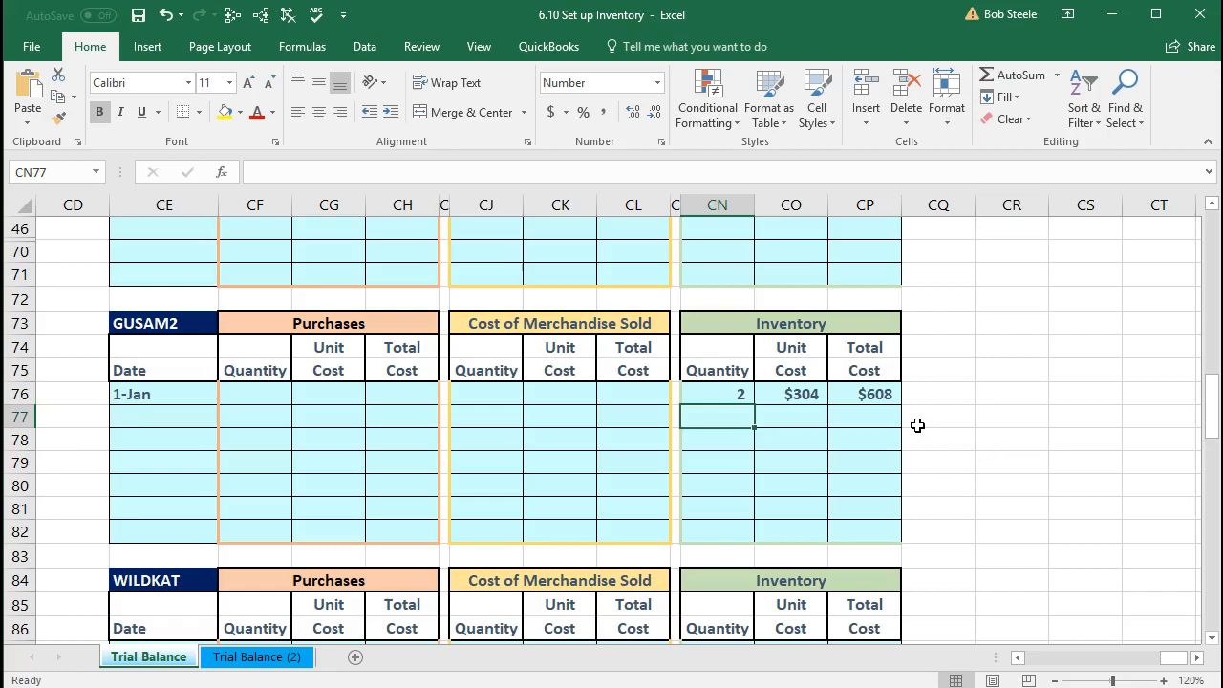
{"action": "left_click", "coordinate": [895, 393]}
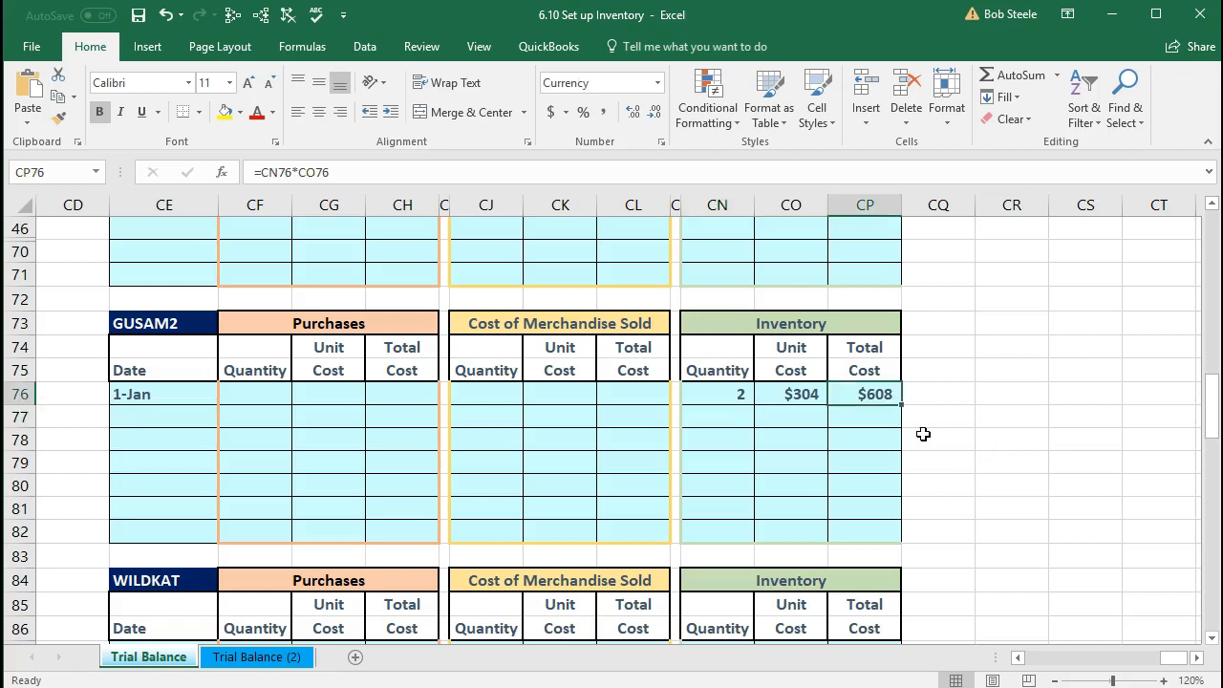
Enter the WILDKAT opening inventory for 1-Jan with quantity 2 in CN87 and unit cost 320 in CO87.
{"action": "scroll", "coordinate": [923, 434], "scroll_direction": "down", "scroll_amount": 3}
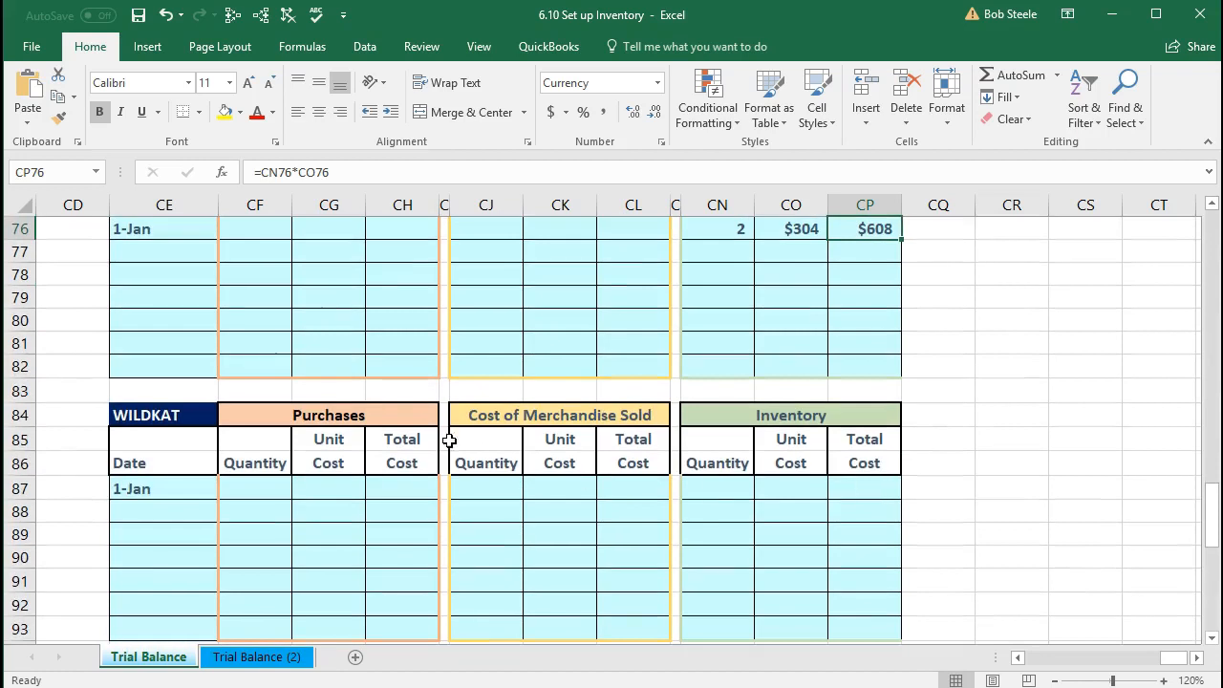
{"action": "left_click", "coordinate": [162, 418]}
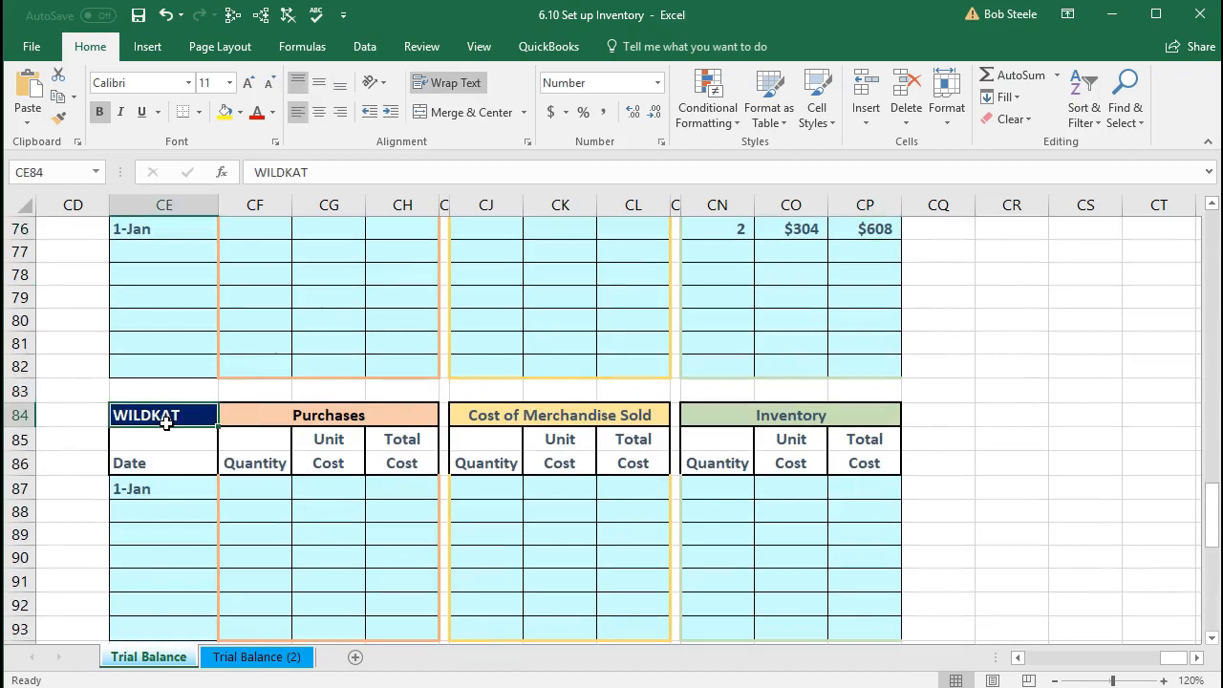
{"action": "left_click", "coordinate": [700, 493]}
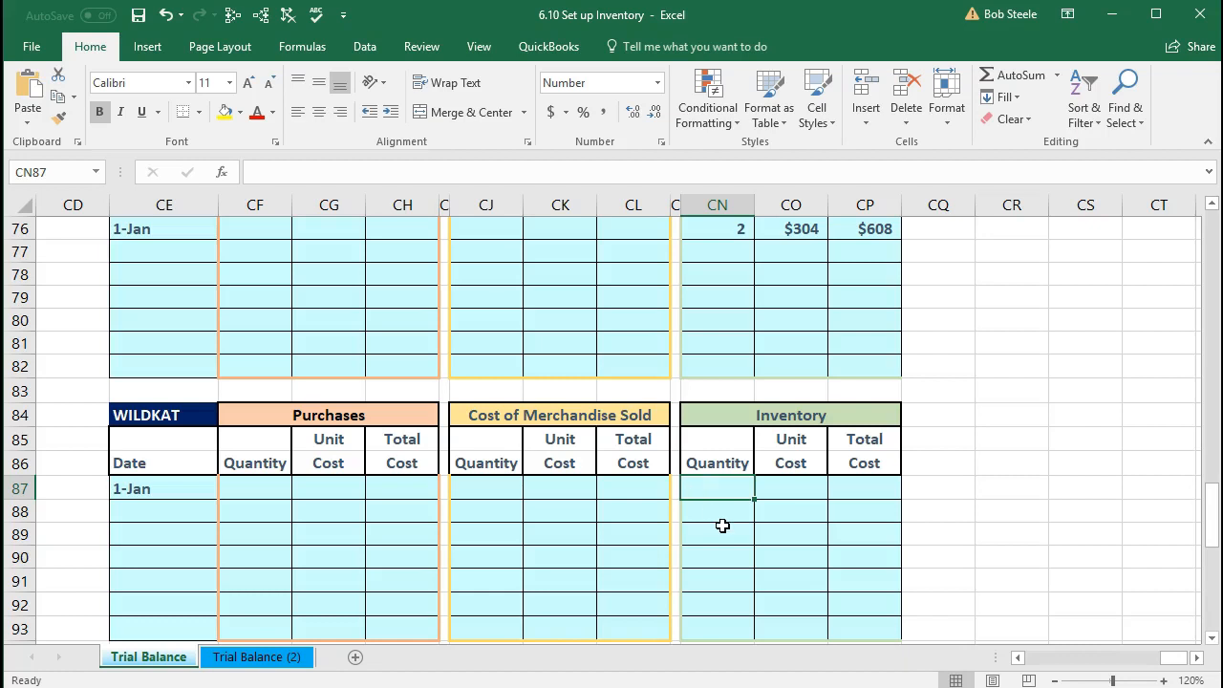
{"action": "type", "text": "2"}
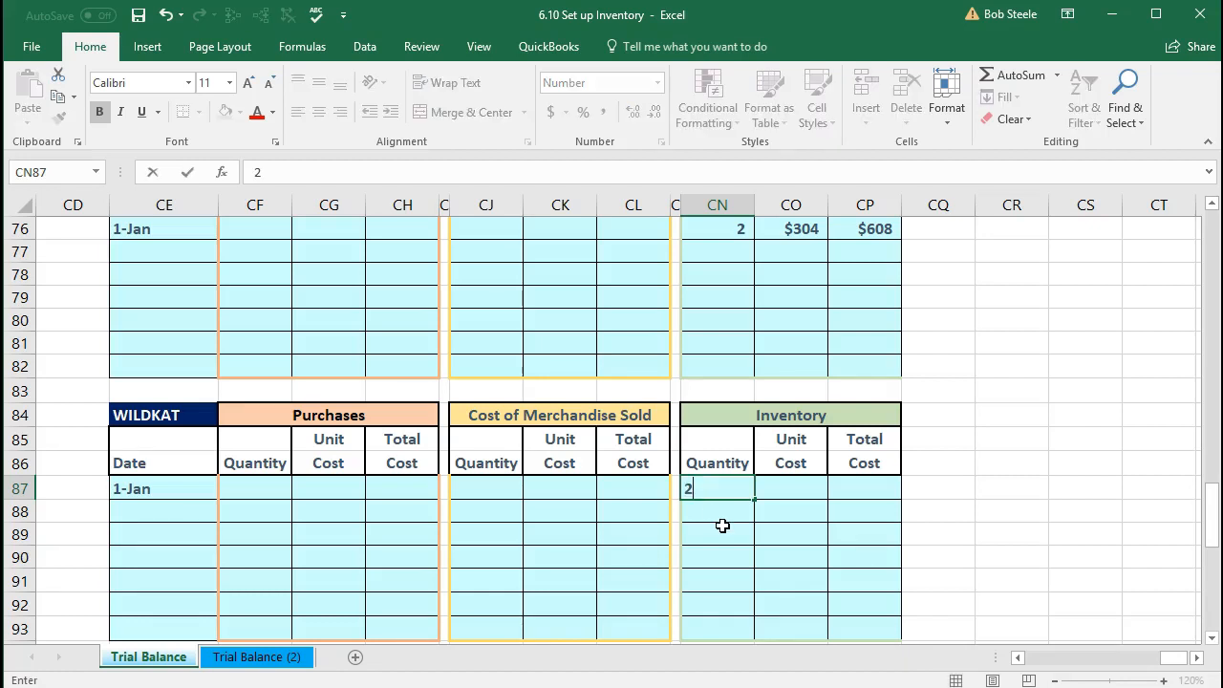
{"action": "key", "text": "Tab"}
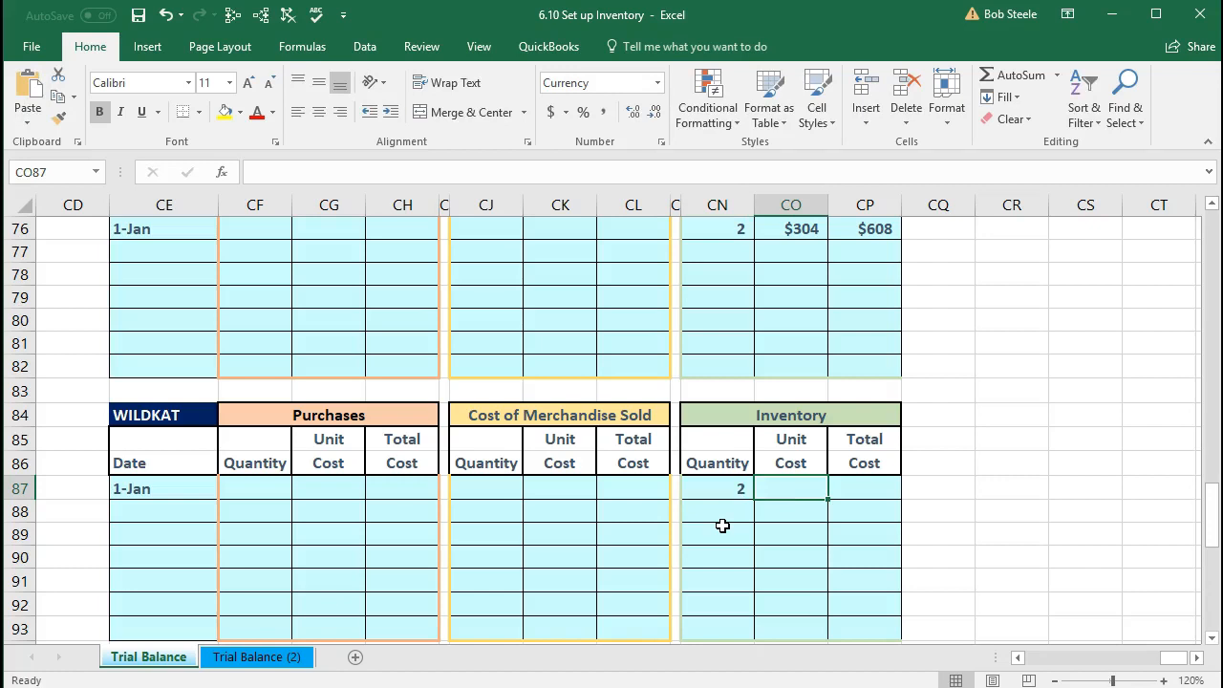
{"action": "type", "text": "320"}
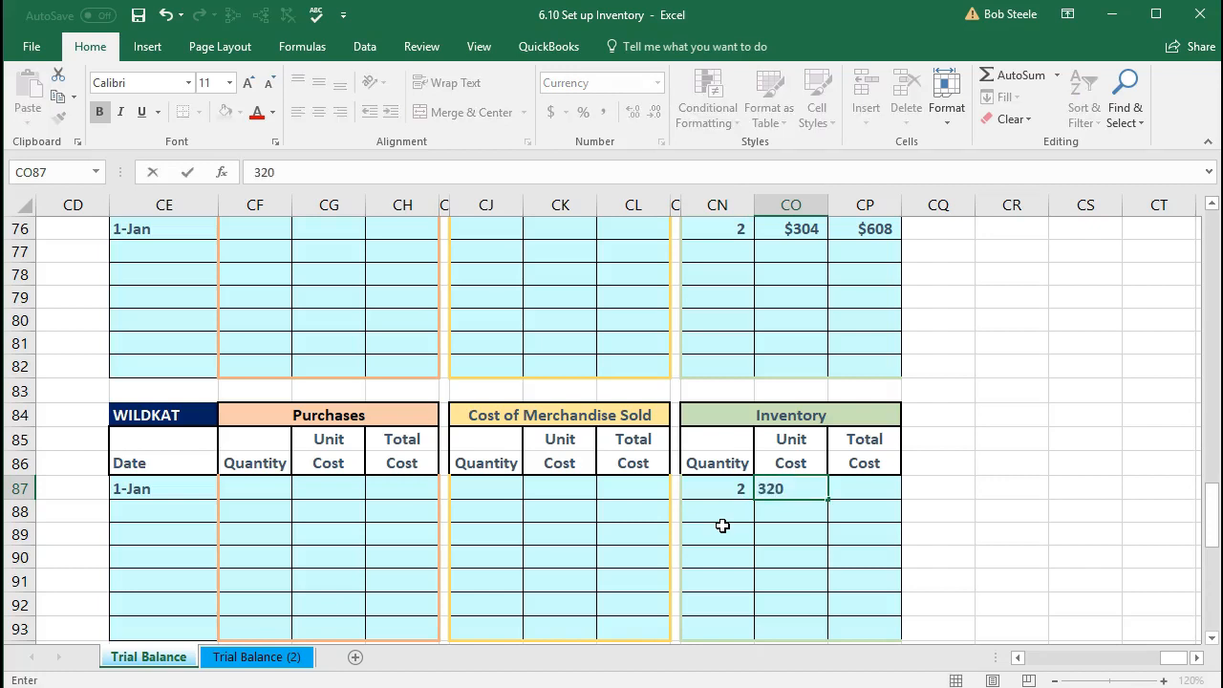
{"action": "key", "text": "Tab"}
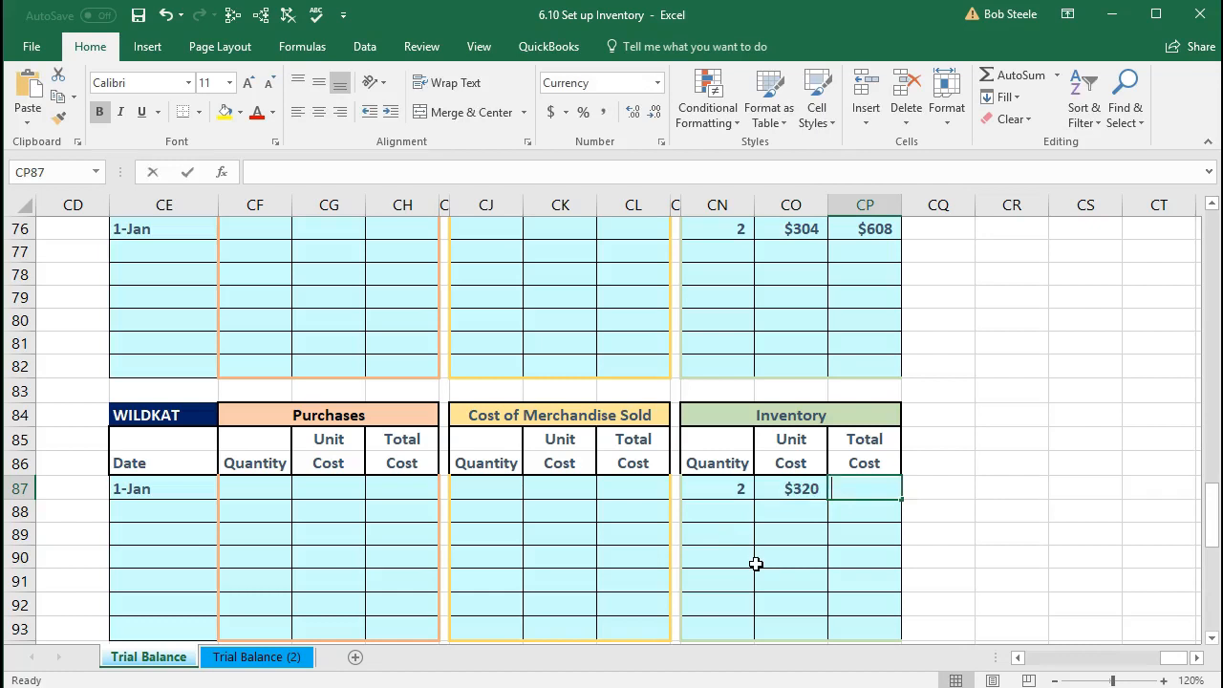
Calculate the WILDKAT opening total cost in CP87 with the formula =CN87*CO87.
{"action": "type", "text": "="}
{"action": "left_click", "coordinate": [724, 491]}
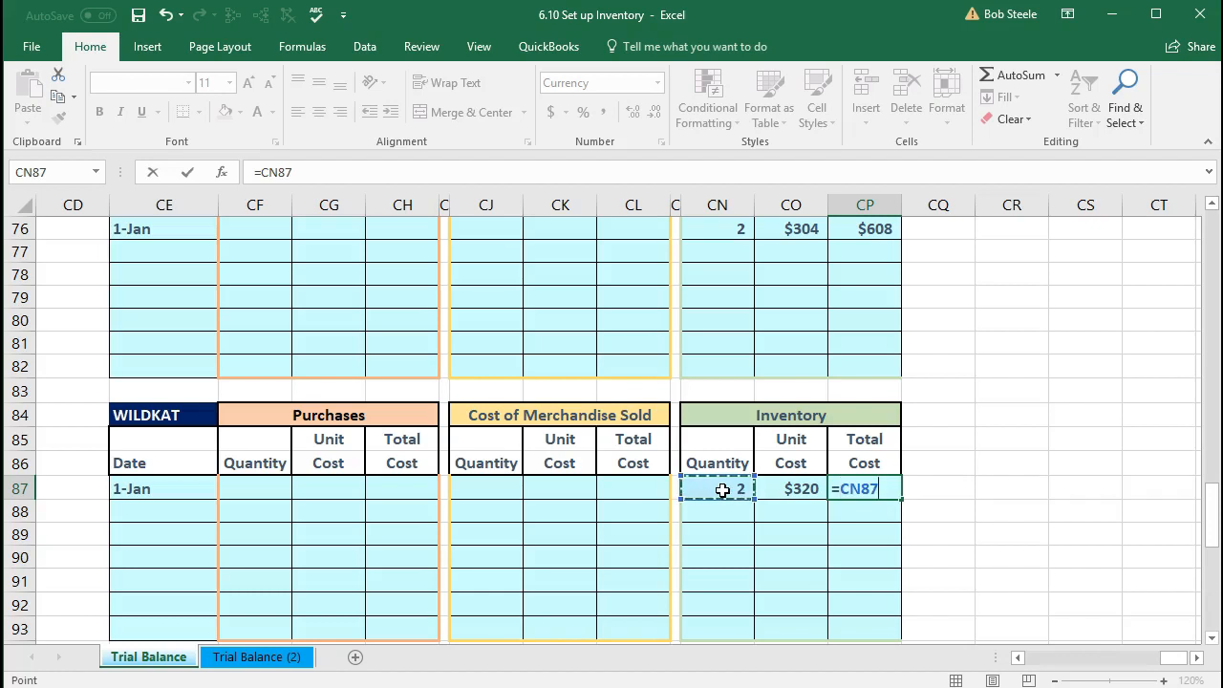
{"action": "type", "text": "*"}
{"action": "left_click", "coordinate": [776, 491]}
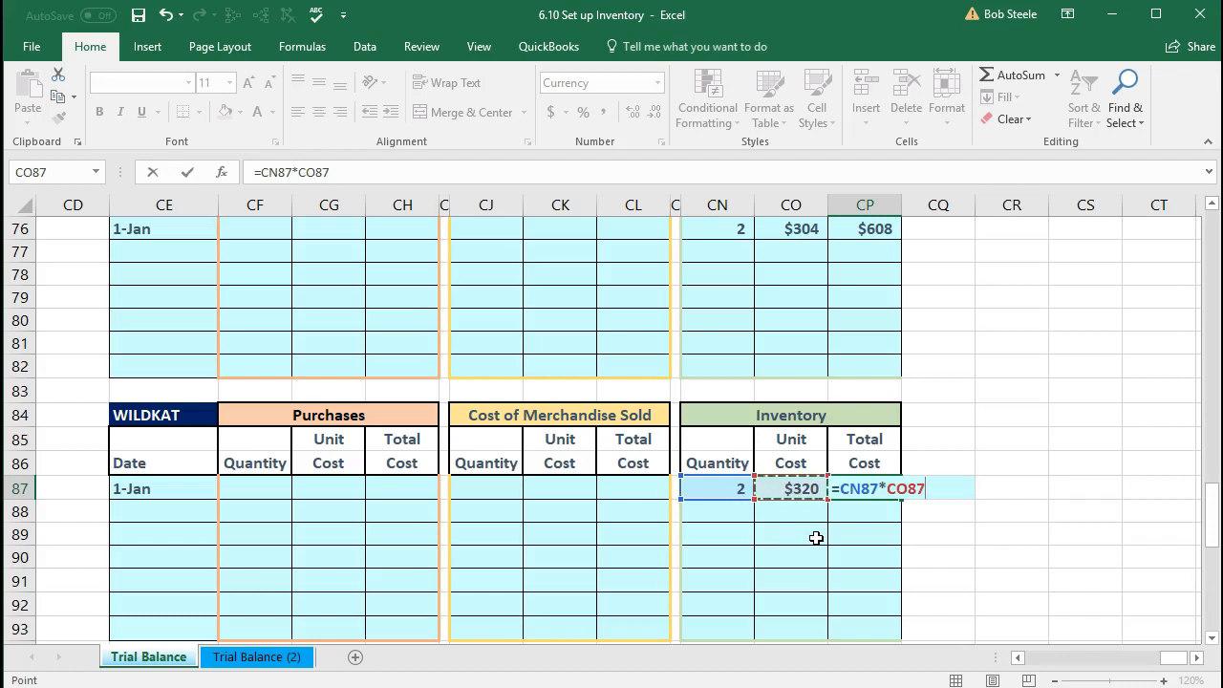
{"action": "key", "text": "Return"}
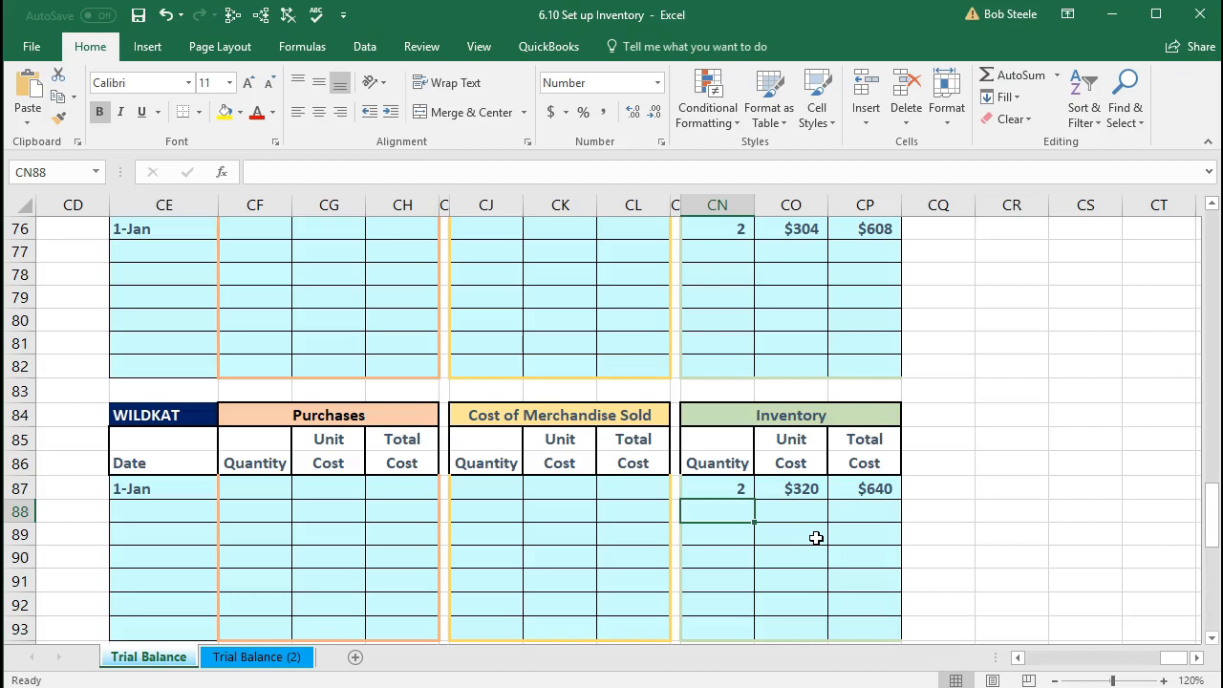
Examine the inventory total formula in CP95 and trace its references to each item's opening total cost.
{"action": "scroll", "coordinate": [817, 538], "scroll_direction": "down", "scroll_amount": 2}
{"action": "left_click", "coordinate": [881, 543]}
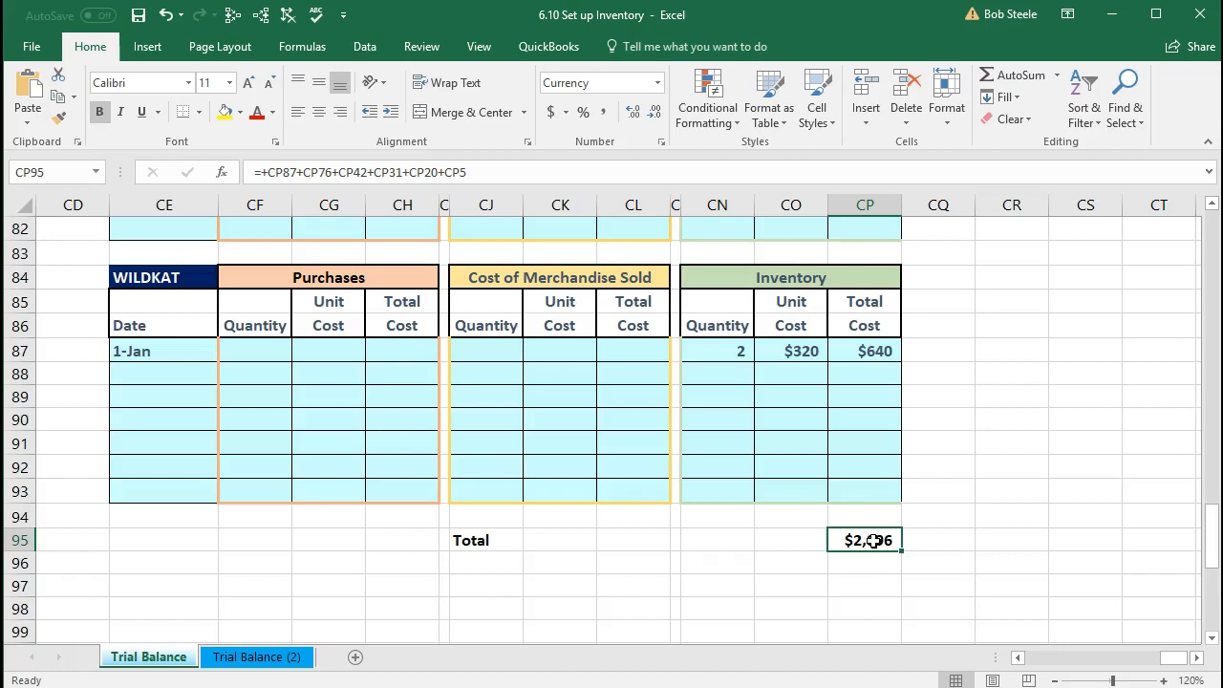
{"action": "double_click", "coordinate": [873, 541]}
{"action": "scroll", "coordinate": [843, 593], "scroll_direction": "up", "scroll_amount": 20}
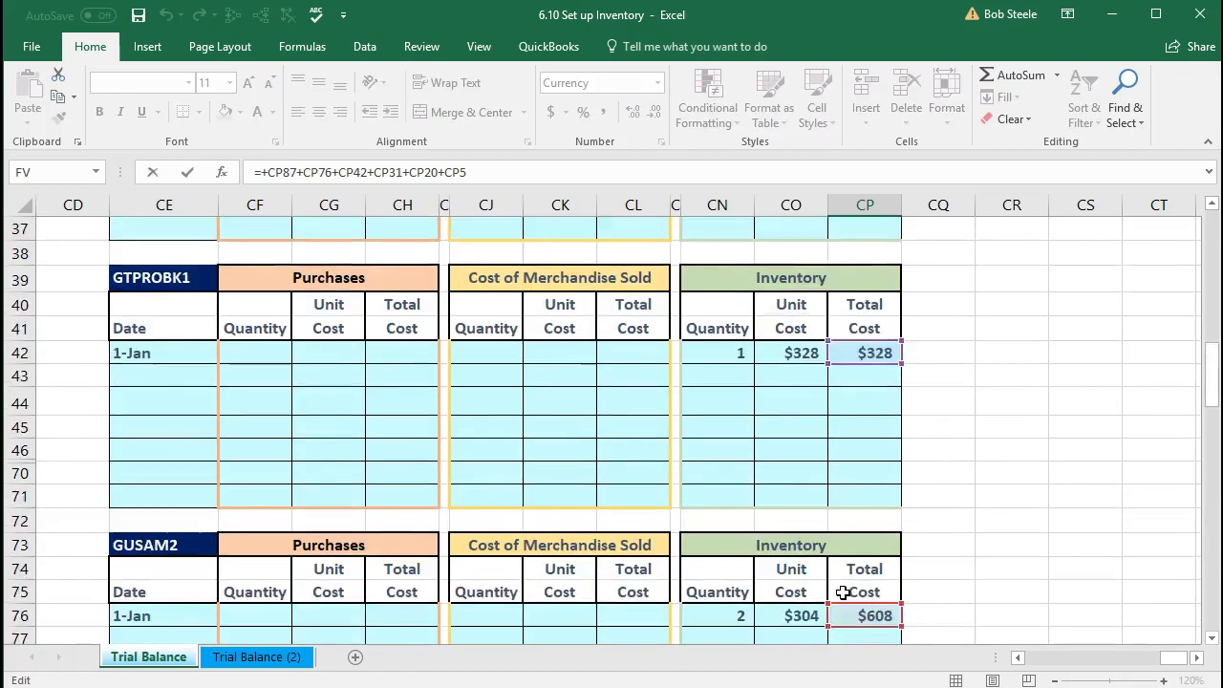
{"action": "scroll", "coordinate": [843, 592], "scroll_direction": "up", "scroll_amount": 6}
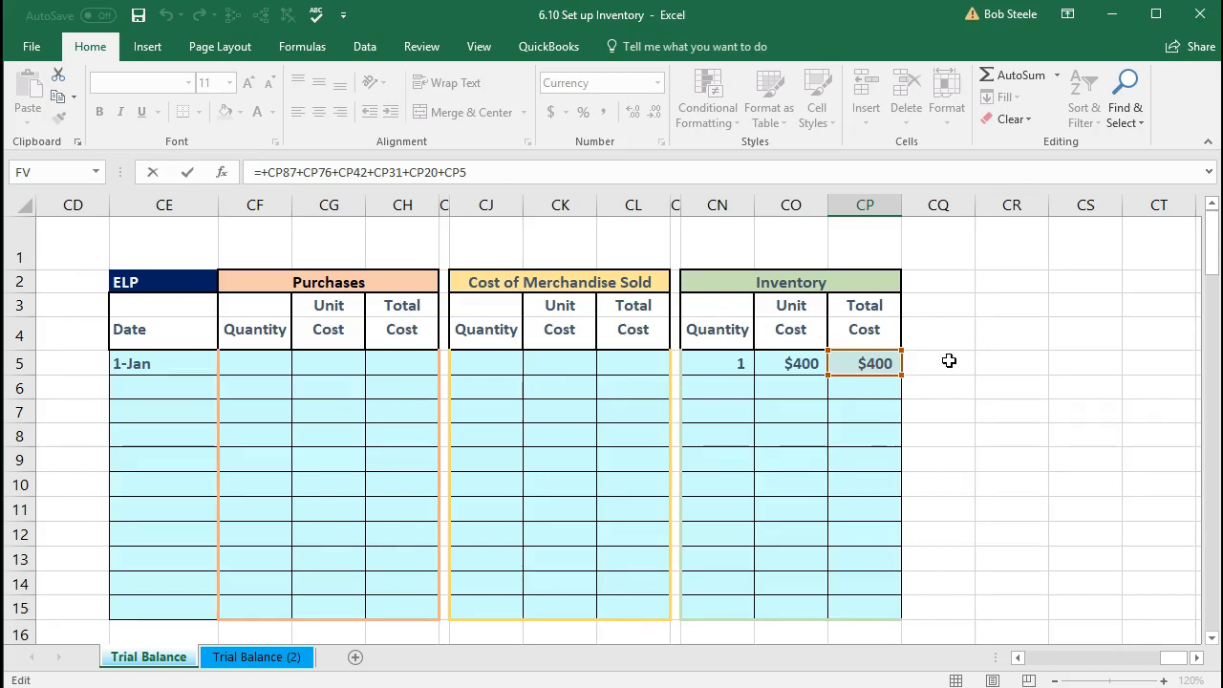
{"action": "scroll", "coordinate": [947, 357], "scroll_direction": "down", "scroll_amount": 3}
{"action": "scroll", "coordinate": [951, 474], "scroll_direction": "down", "scroll_amount": 4}
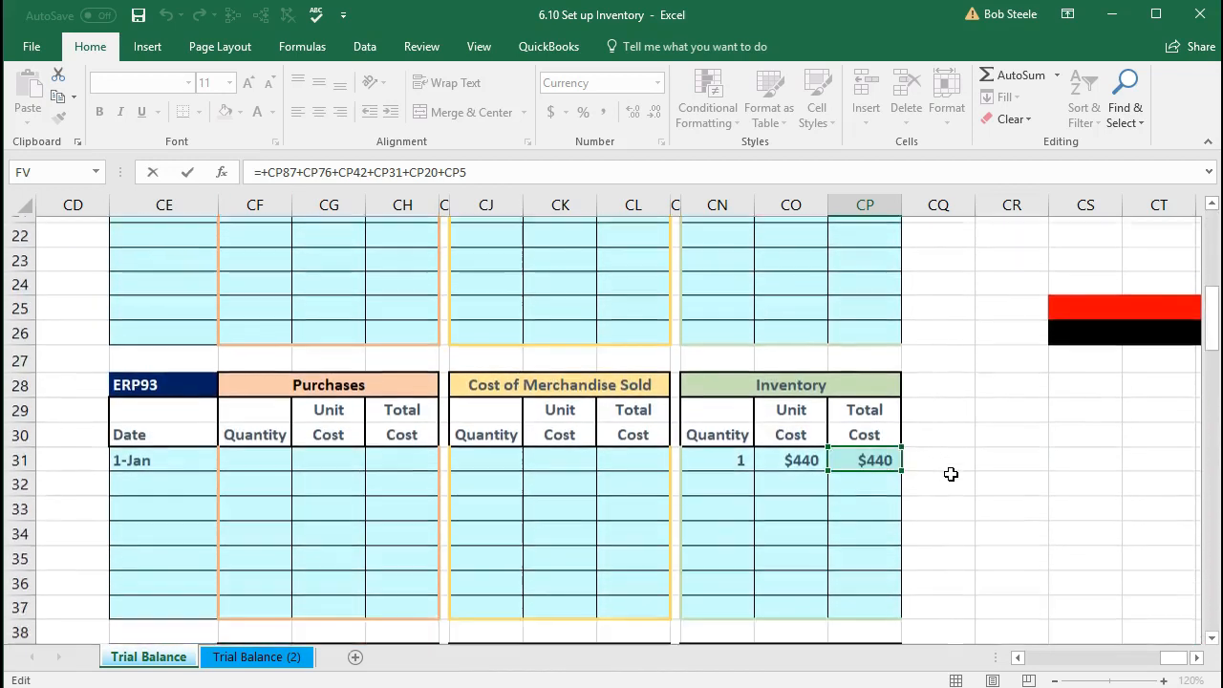
{"action": "scroll", "coordinate": [951, 474], "scroll_direction": "down", "scroll_amount": 4}
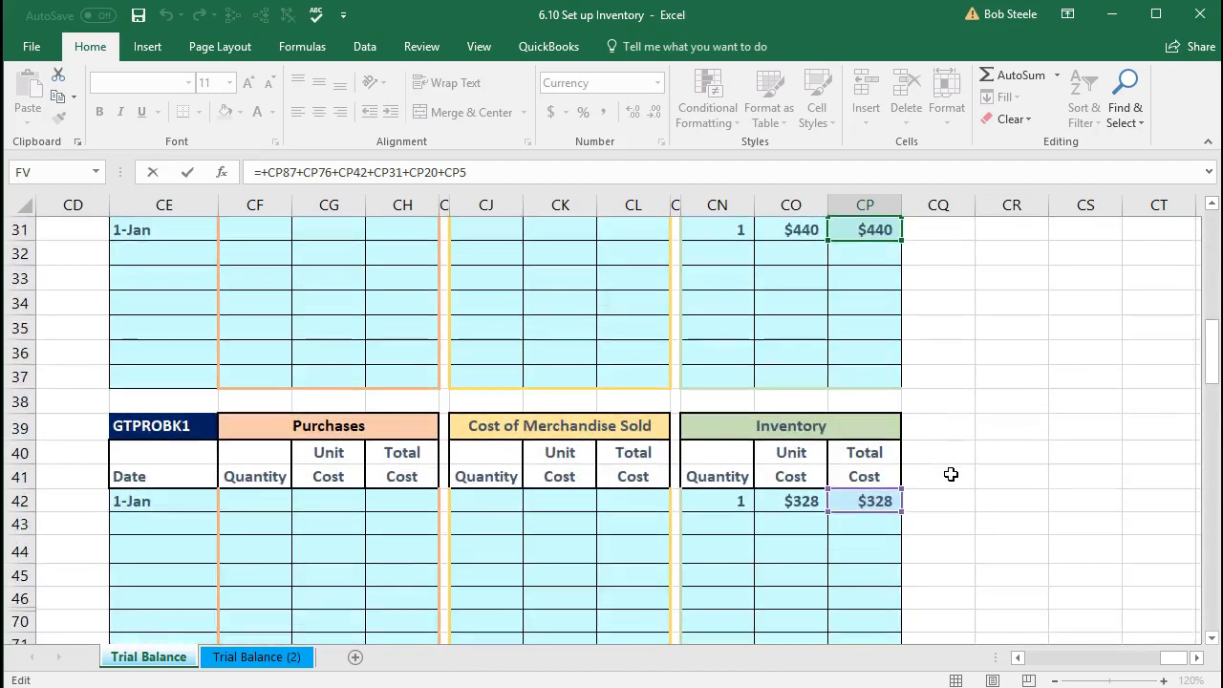
{"action": "scroll", "coordinate": [952, 469], "scroll_direction": "down", "scroll_amount": 4}
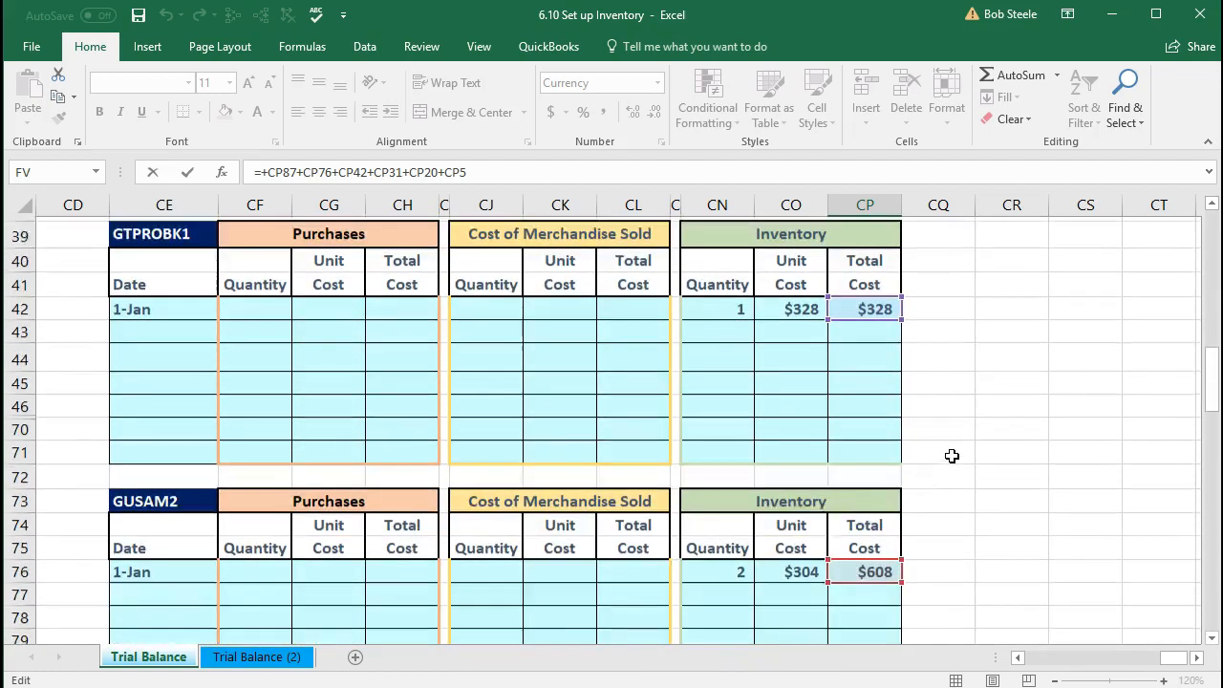
{"action": "scroll", "coordinate": [952, 456], "scroll_direction": "down", "scroll_amount": 5}
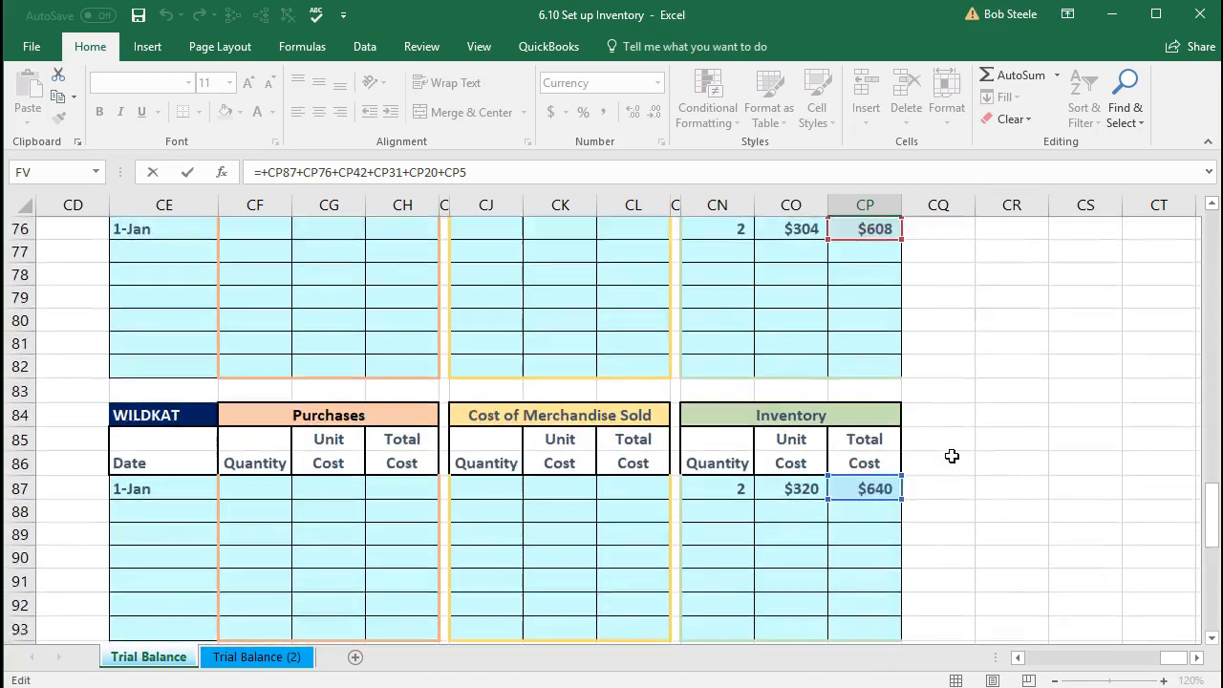
{"action": "scroll", "coordinate": [952, 456], "scroll_direction": "down", "scroll_amount": 1}
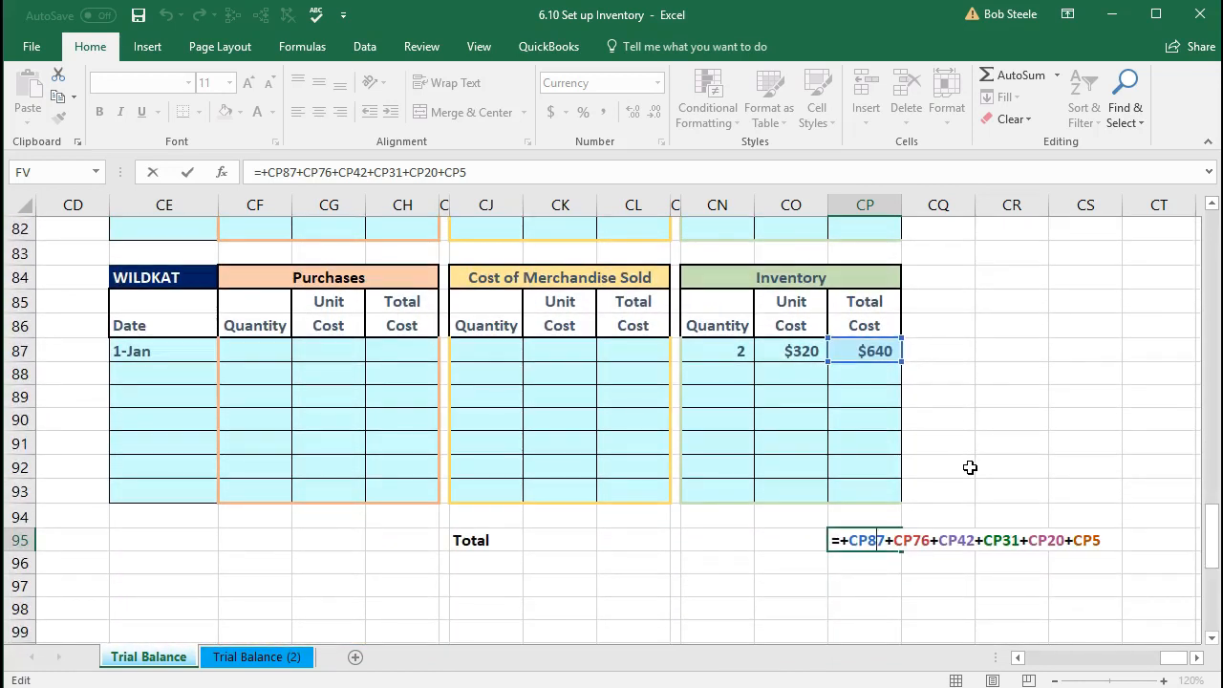
{"action": "key", "text": "Return"}
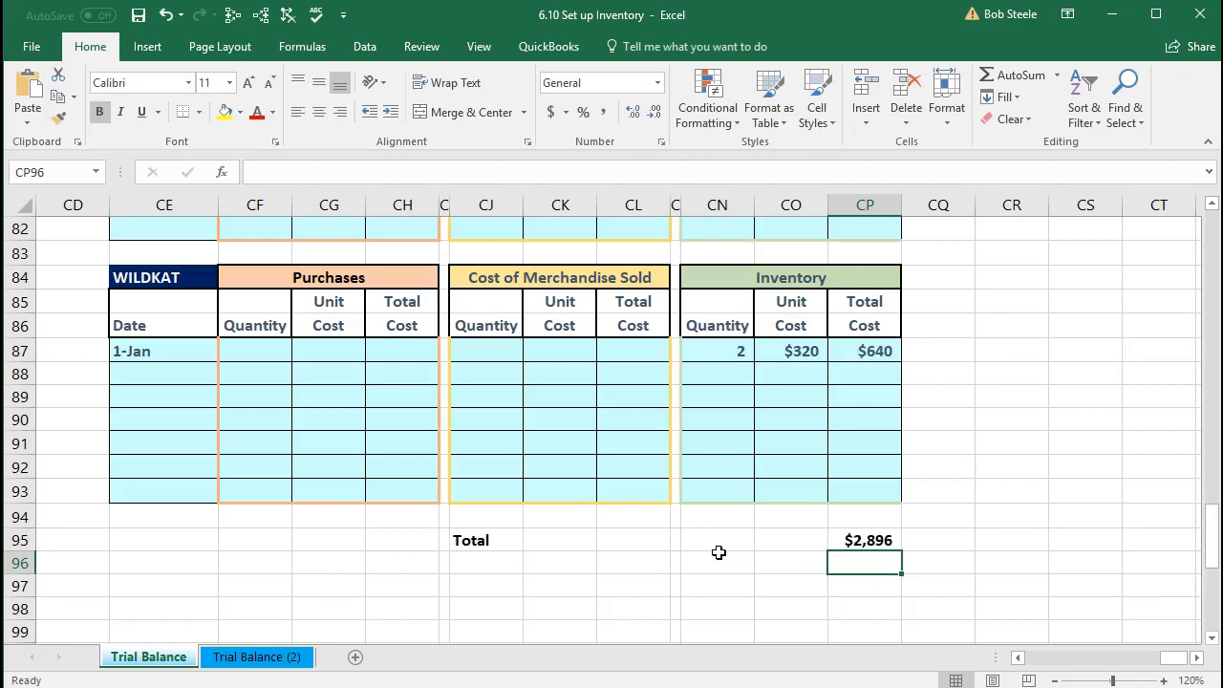
{"action": "left_click", "coordinate": [844, 541]}
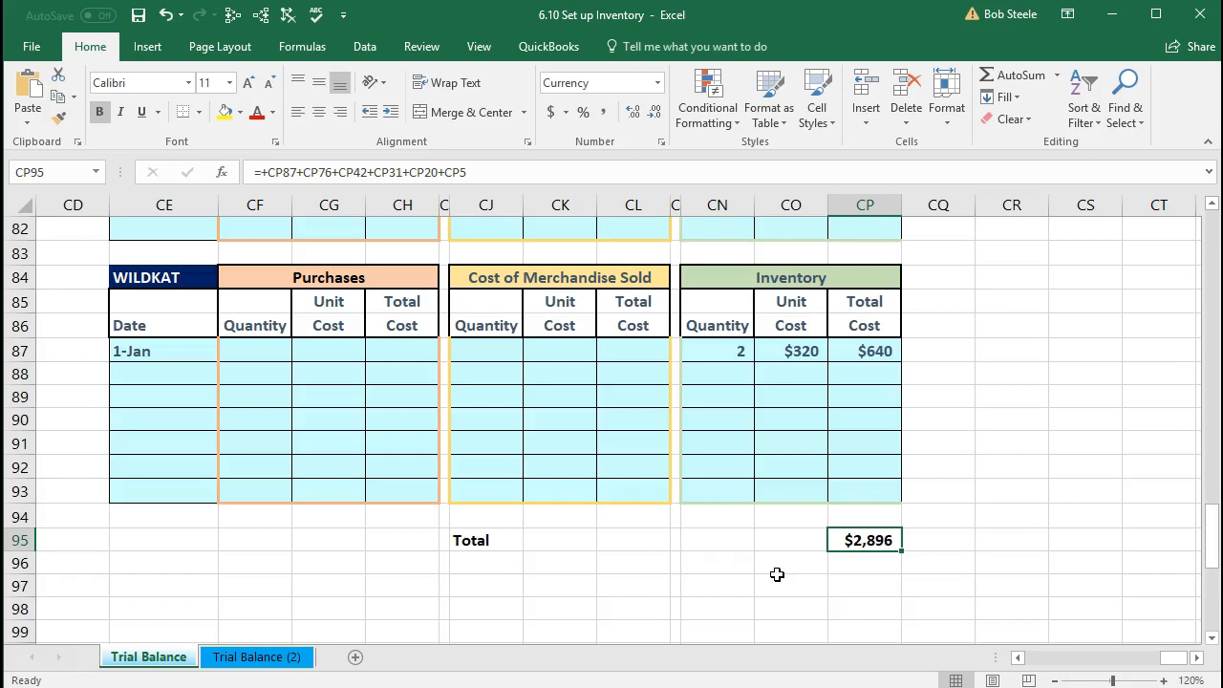
Enter the date 1/1 in A5 on the first line of the General Journal.
{"action": "key", "text": "Up"}
{"action": "key", "text": "Up"}
{"action": "key", "text": "Up"}
{"action": "key", "text": "Left"}
{"action": "key", "text": "Left"}
{"action": "key", "text": "Left"}
{"action": "key", "text": "Left"}
{"action": "key", "text": "Left"}
{"action": "key", "text": "Left"}
{"action": "key", "text": "Left"}
{"action": "key", "text": "Left"}
{"action": "key", "text": "Left"}
{"action": "key", "text": "Left"}
{"action": "key", "text": "Left"}
{"action": "key", "text": "Left"}
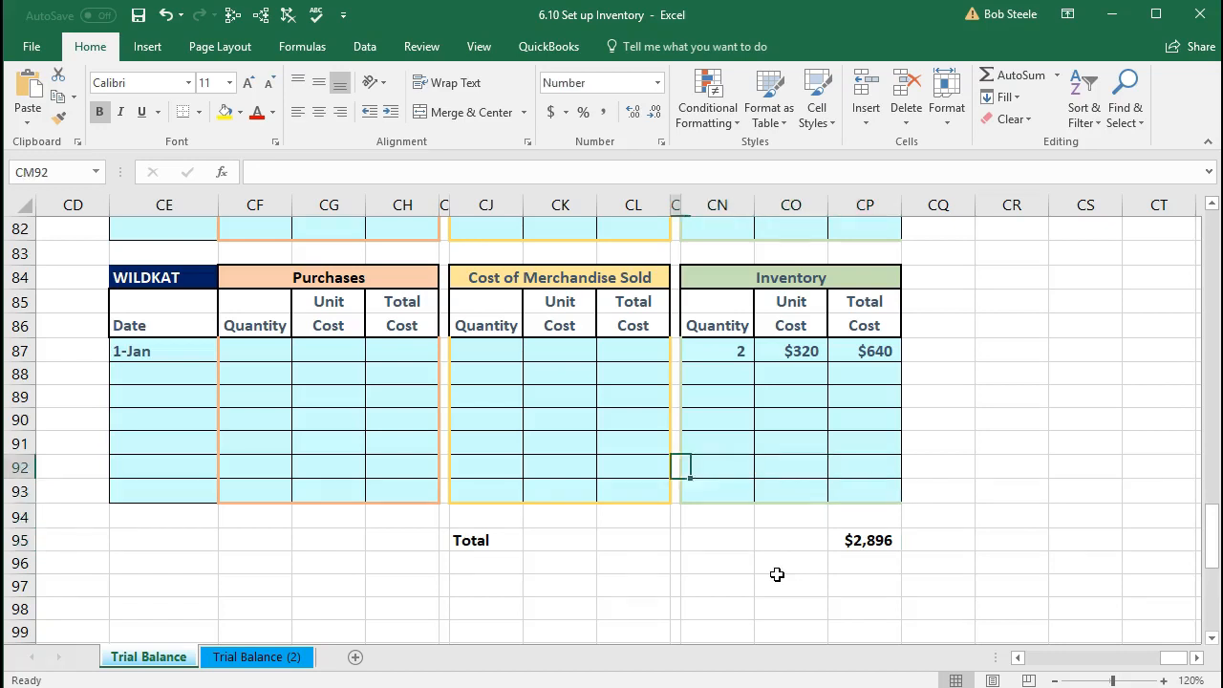
{"action": "key", "text": "Left"}
{"action": "key", "text": "Left"}
{"action": "key", "text": "Left"}
{"action": "key", "text": "Left"}
{"action": "key", "text": "Left"}
{"action": "key", "text": "Left"}
{"action": "key", "text": "Left"}
{"action": "key", "text": "Left"}
{"action": "key", "text": "Left"}
{"action": "key", "text": "Left"}
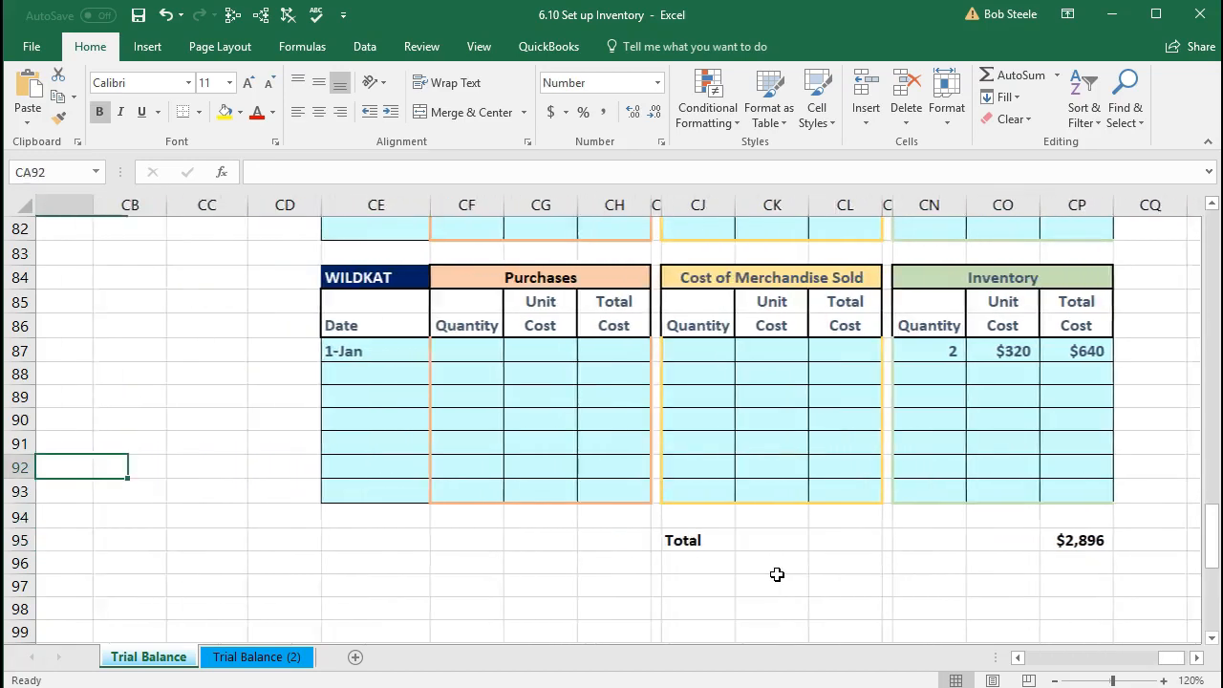
{"action": "key", "text": "Left"}
{"action": "key", "text": "Left"}
{"action": "key", "text": "Left"}
{"action": "key", "text": "Left"}
{"action": "key", "text": "Left"}
{"action": "key", "text": "Left"}
{"action": "key", "text": "Left"}
{"action": "key", "text": "Left"}
{"action": "key", "text": "Left"}
{"action": "key", "text": "Left"}
{"action": "key", "text": "Left"}
{"action": "key", "text": "Left"}
{"action": "key", "text": "Left"}
{"action": "key", "text": "Left"}
{"action": "key", "text": "Left"}
{"action": "key", "text": "Left"}
{"action": "key", "text": "Left"}
{"action": "key", "text": "Left"}
{"action": "key", "text": "Left"}
{"action": "key", "text": "Left"}
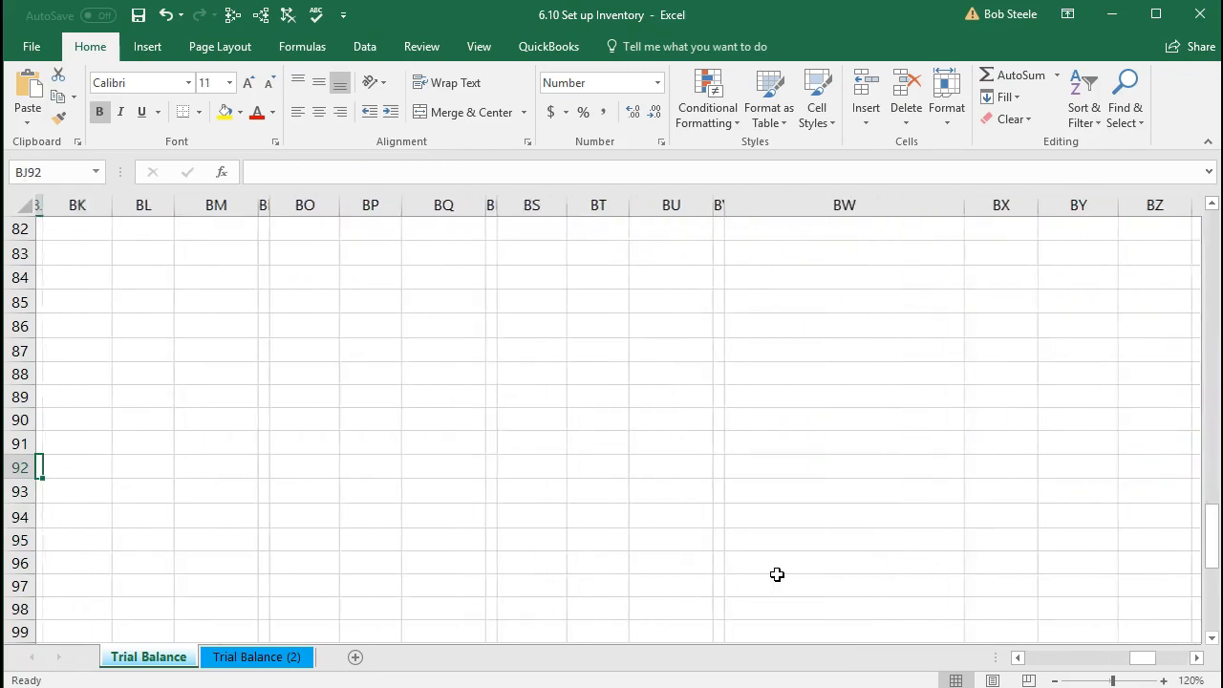
{"action": "key", "text": "Left"}
{"action": "key", "text": "Left"}
{"action": "key", "text": "Left"}
{"action": "key", "text": "Left"}
{"action": "key", "text": "Left"}
{"action": "key", "text": "Left"}
{"action": "key", "text": "Left"}
{"action": "key", "text": "Left"}
{"action": "key", "text": "Left"}
{"action": "key", "text": "Left"}
{"action": "key", "text": "Left"}
{"action": "key", "text": "Left"}
{"action": "key", "text": "Left"}
{"action": "key", "text": "Left"}
{"action": "key", "text": "Left"}
{"action": "key", "text": "Left"}
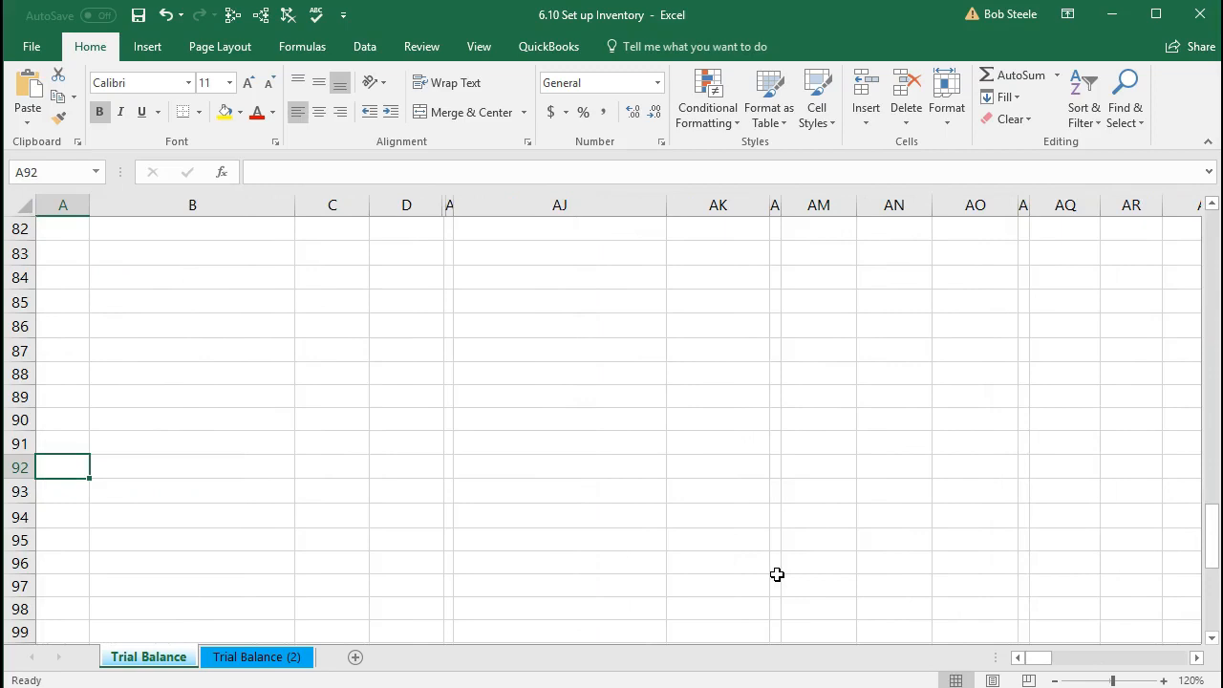
{"action": "key", "text": "Up"}
{"action": "key", "text": "Up"}
{"action": "key", "text": "Up"}
{"action": "key", "text": "Up"}
{"action": "key", "text": "Up"}
{"action": "key", "text": "Up"}
{"action": "key", "text": "Up"}
{"action": "key", "text": "Up"}
{"action": "key", "text": "Up"}
{"action": "key", "text": "Up"}
{"action": "key", "text": "Up"}
{"action": "key", "text": "Up"}
{"action": "key", "text": "Up"}
{"action": "key", "text": "Up"}
{"action": "key", "text": "Up"}
{"action": "key", "text": "Up"}
{"action": "key", "text": "Up"}
{"action": "key", "text": "Up"}
{"action": "key", "text": "Up"}
{"action": "key", "text": "Up"}
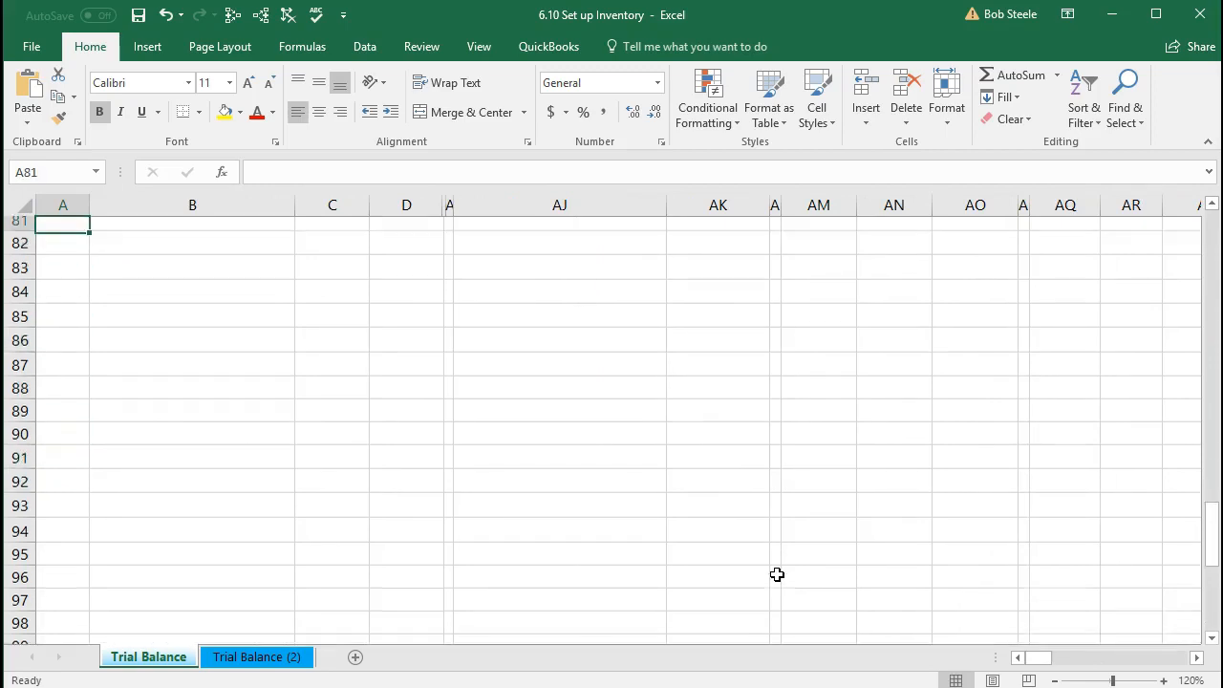
{"action": "key", "text": "Up"}
{"action": "key", "text": "Up"}
{"action": "key", "text": "Up"}
{"action": "key", "text": "Up"}
{"action": "key", "text": "Up"}
{"action": "key", "text": "Up"}
{"action": "key", "text": "Up"}
{"action": "key", "text": "Up"}
{"action": "key", "text": "Up"}
{"action": "key", "text": "Up"}
{"action": "key", "text": "Up"}
{"action": "key", "text": "Up"}
{"action": "key", "text": "Up"}
{"action": "key", "text": "Up"}
{"action": "key", "text": "Up"}
{"action": "key", "text": "Up"}
{"action": "key", "text": "Up"}
{"action": "key", "text": "Up"}
{"action": "key", "text": "Up"}
{"action": "key", "text": "Up"}
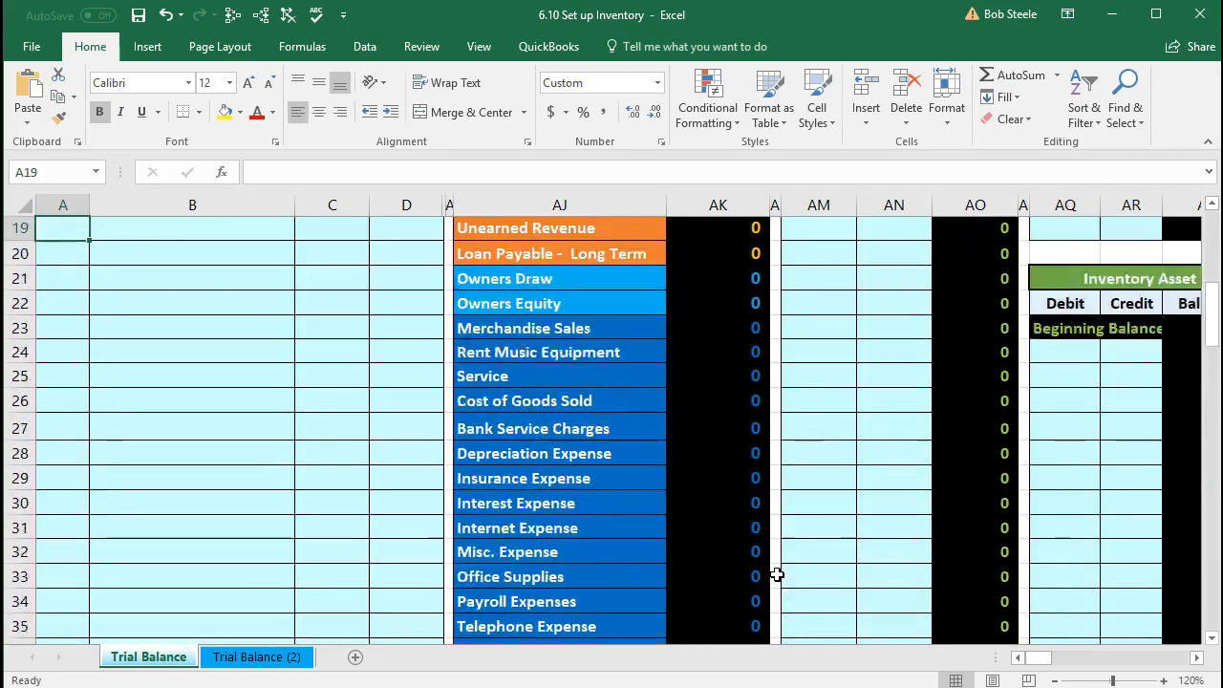
{"action": "key", "text": "Up"}
{"action": "key", "text": "Up"}
{"action": "key", "text": "Up"}
{"action": "key", "text": "Up"}
{"action": "key", "text": "Up"}
{"action": "key", "text": "Up"}
{"action": "key", "text": "Up"}
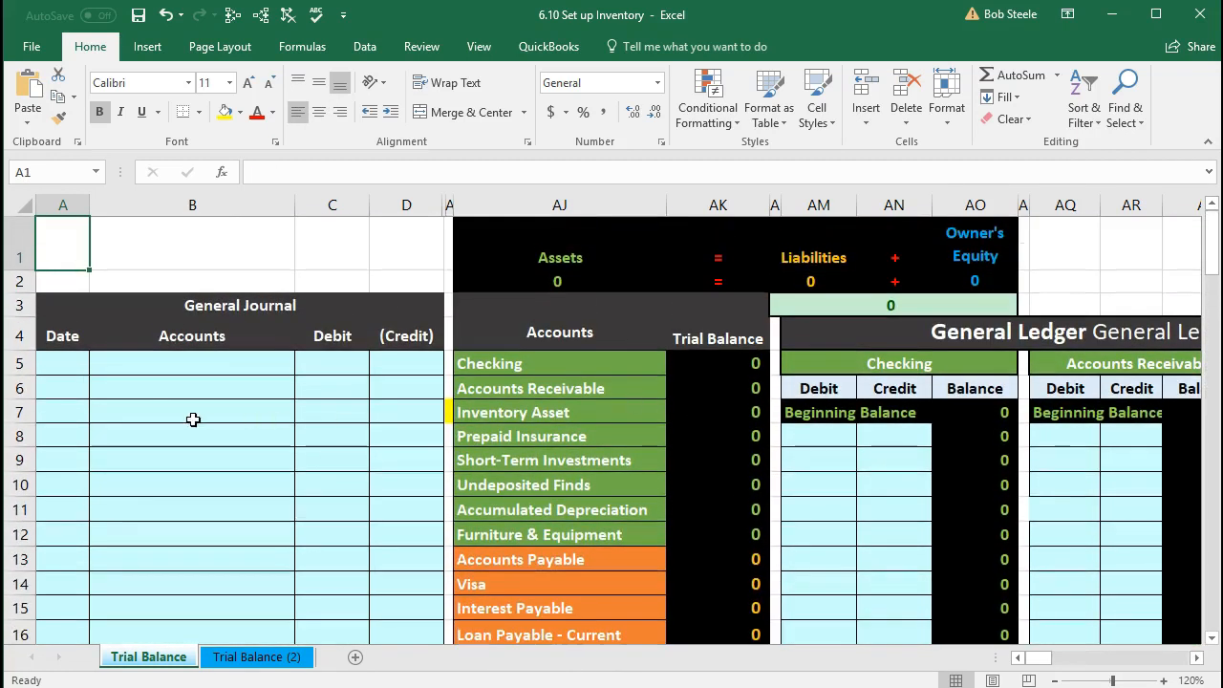
{"action": "left_click", "coordinate": [74, 370]}
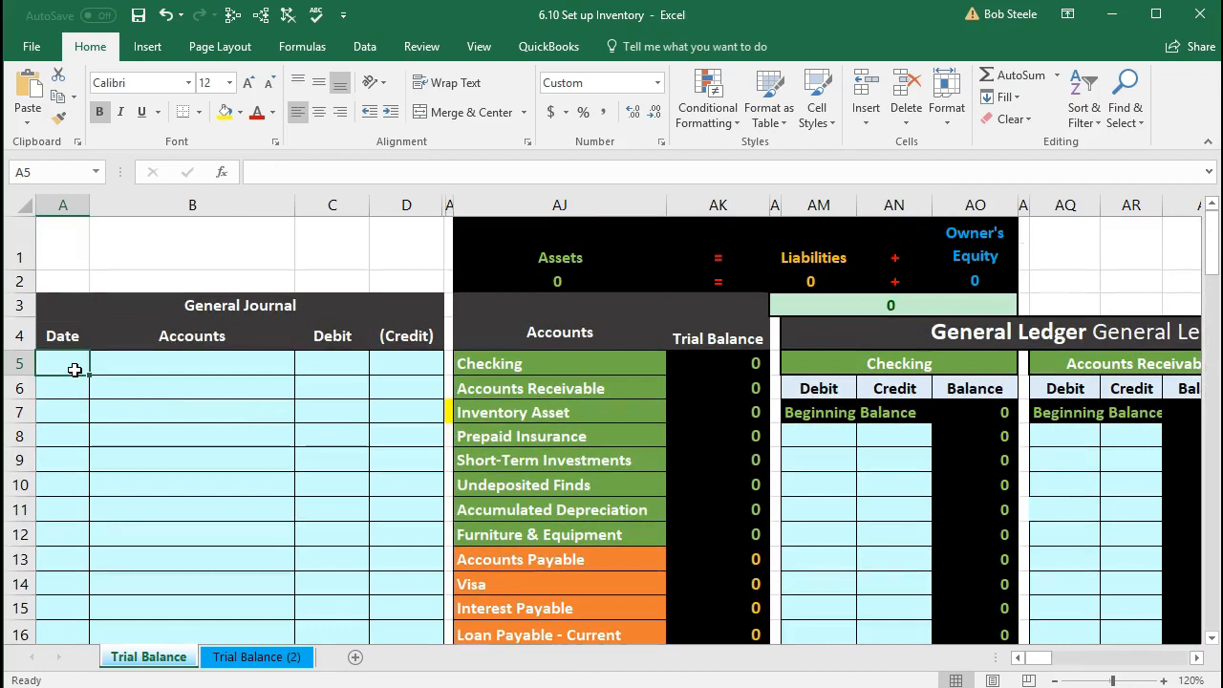
{"action": "left_click", "coordinate": [553, 412]}
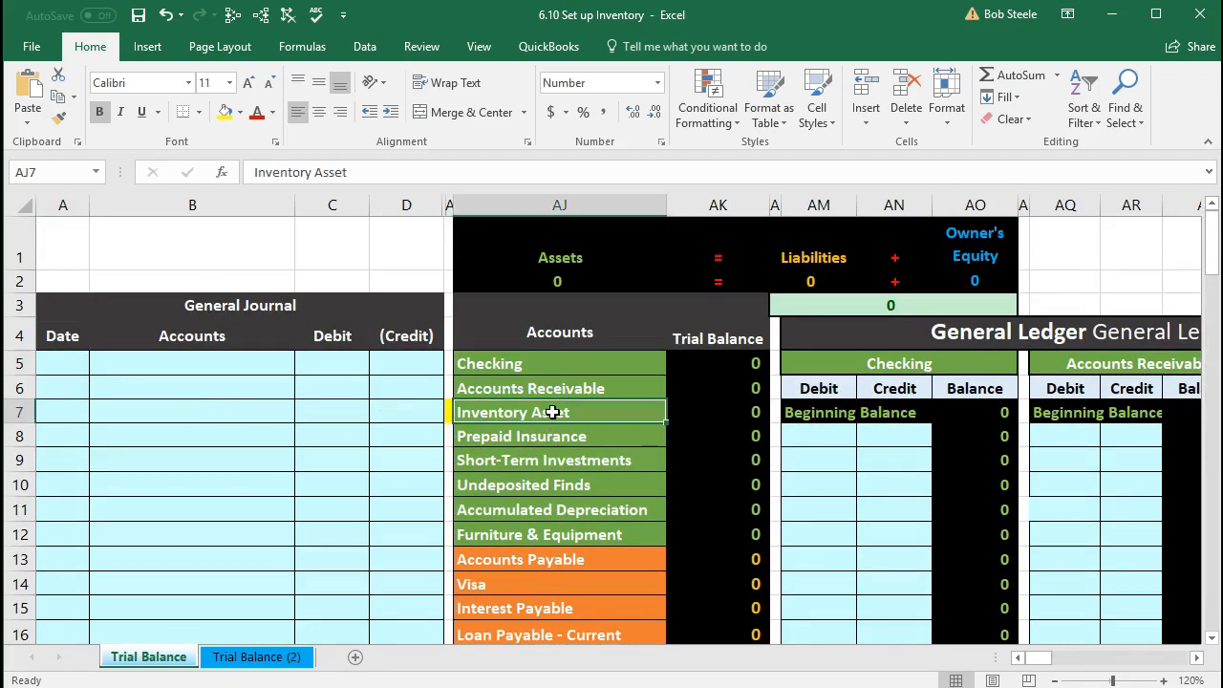
{"action": "left_click", "coordinate": [75, 374]}
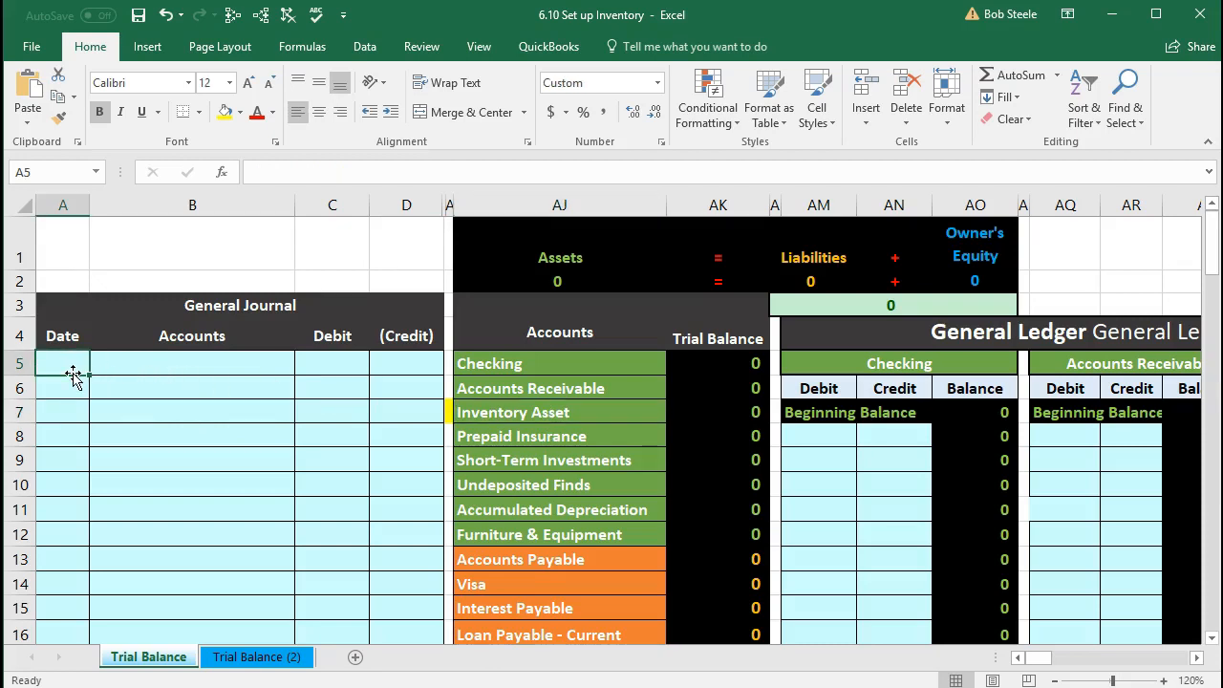
{"action": "type", "text": "1/1"}
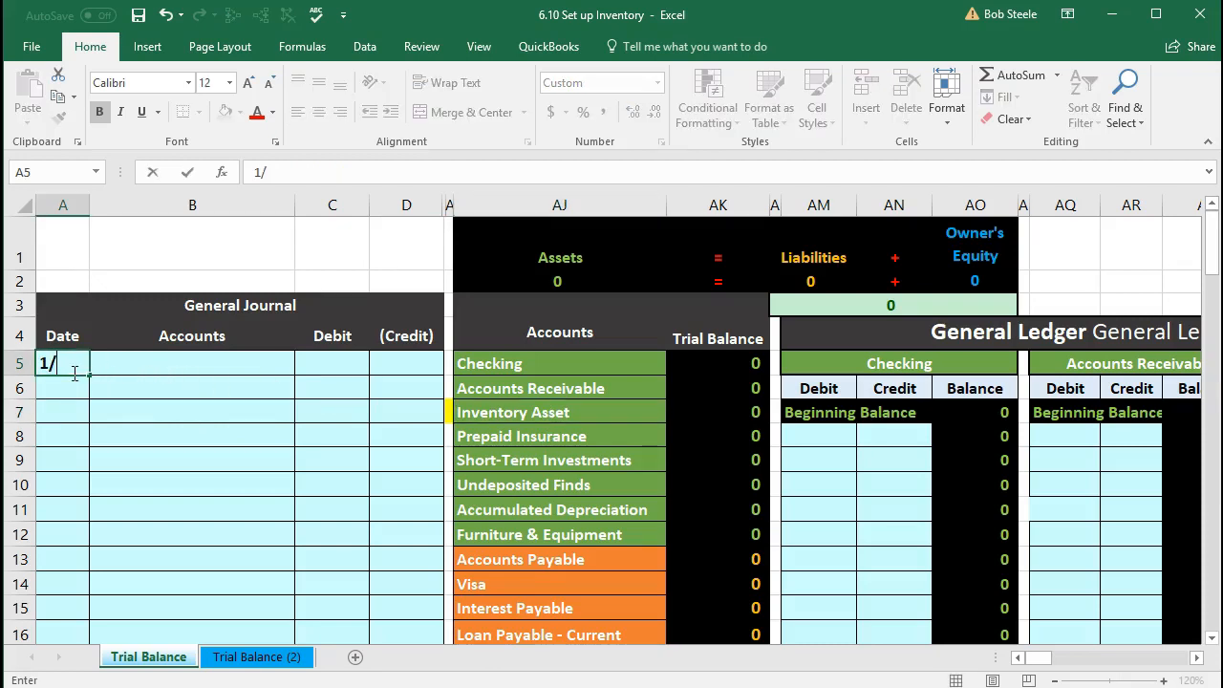
{"action": "key", "text": "Return"}
{"action": "left_click", "coordinate": [74, 374]}
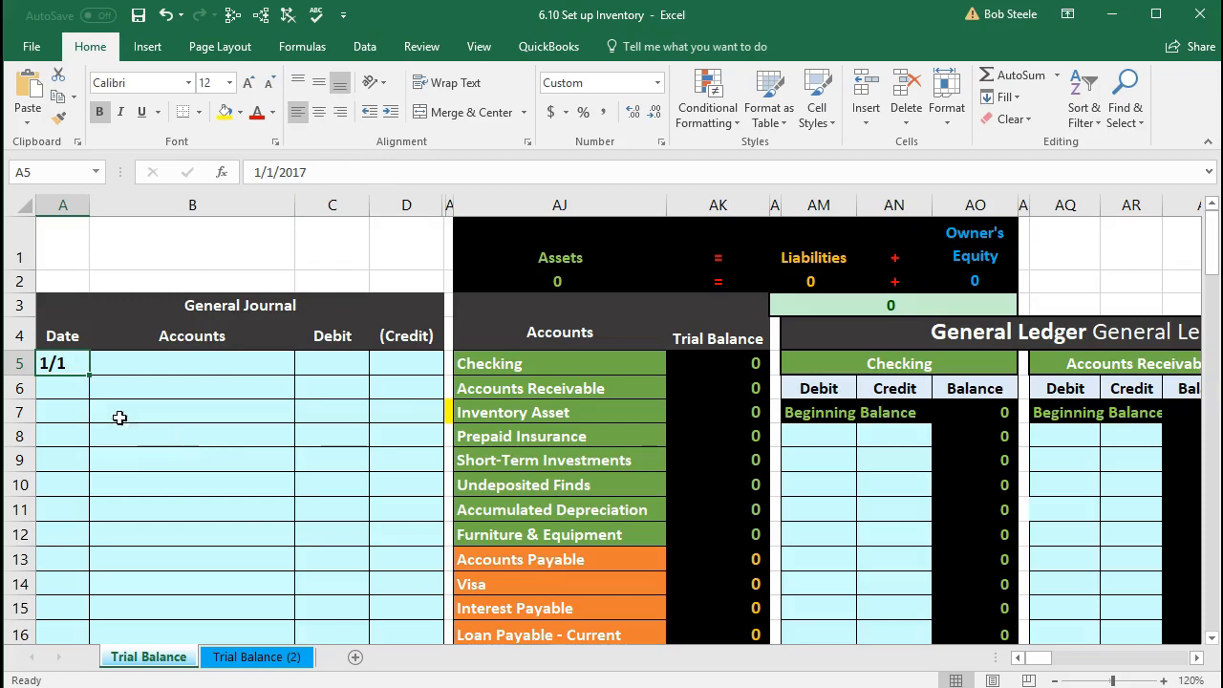
Copy the Inventory Asset account name from AJ7 and paste it as values into B5 of the General Journal.
{"action": "left_click", "coordinate": [124, 369]}
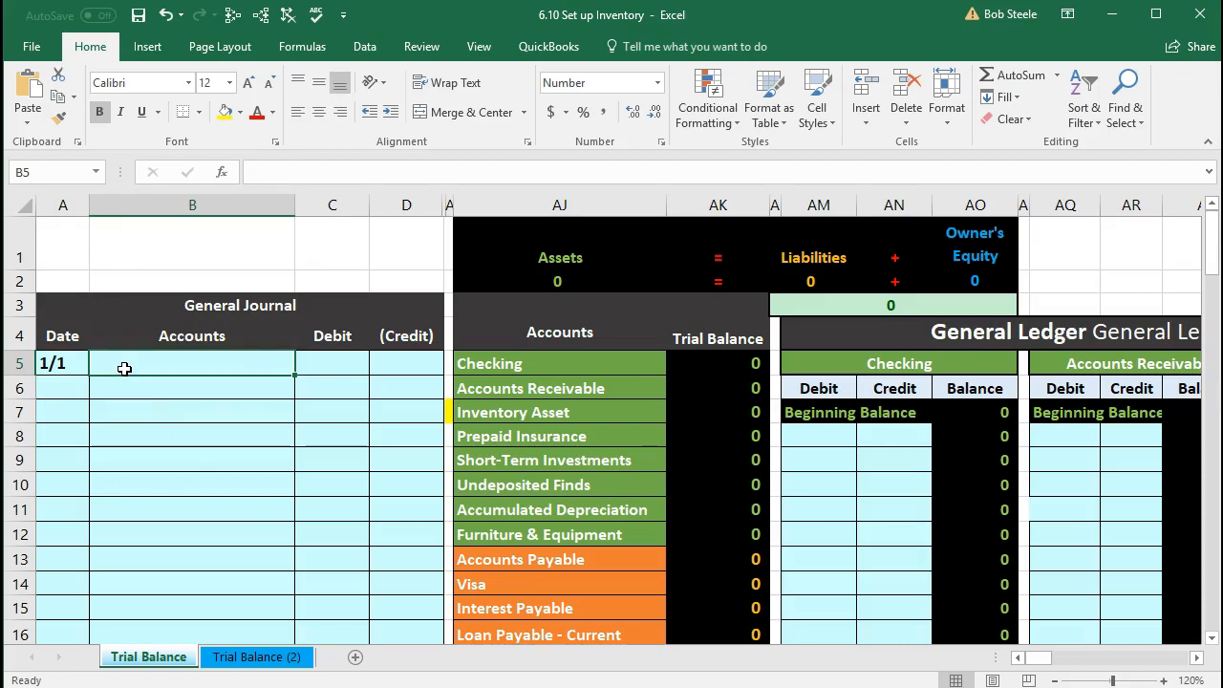
{"action": "left_click", "coordinate": [486, 418]}
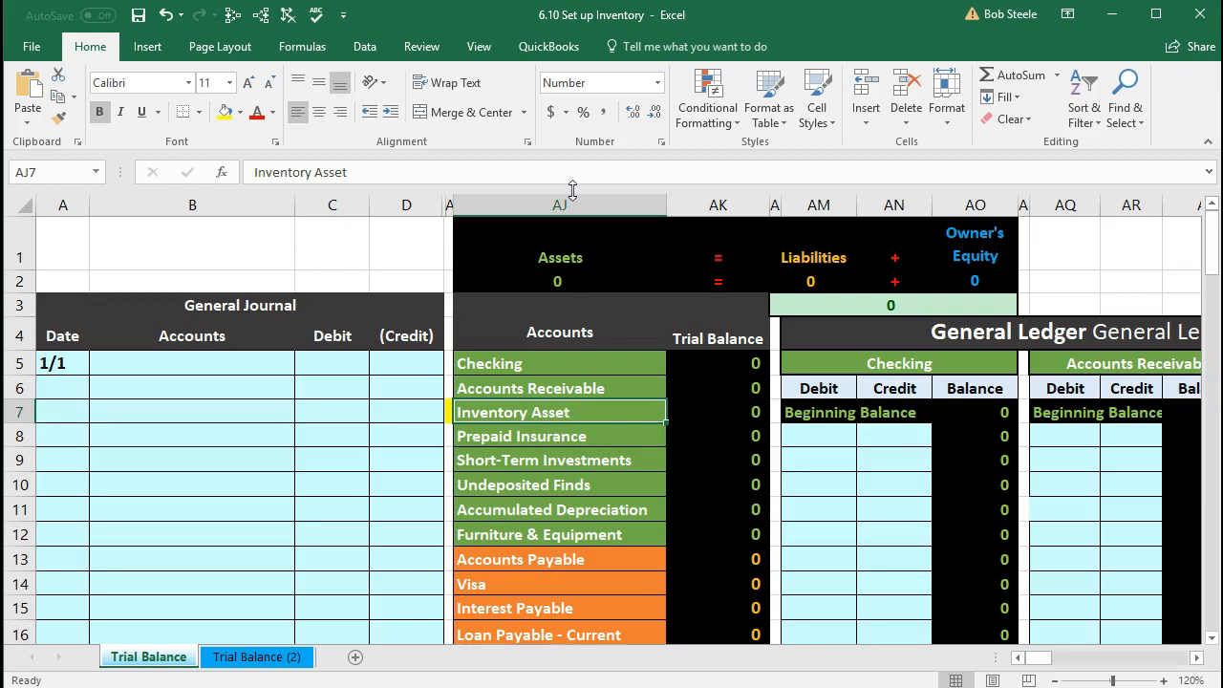
{"action": "right_click", "coordinate": [619, 409]}
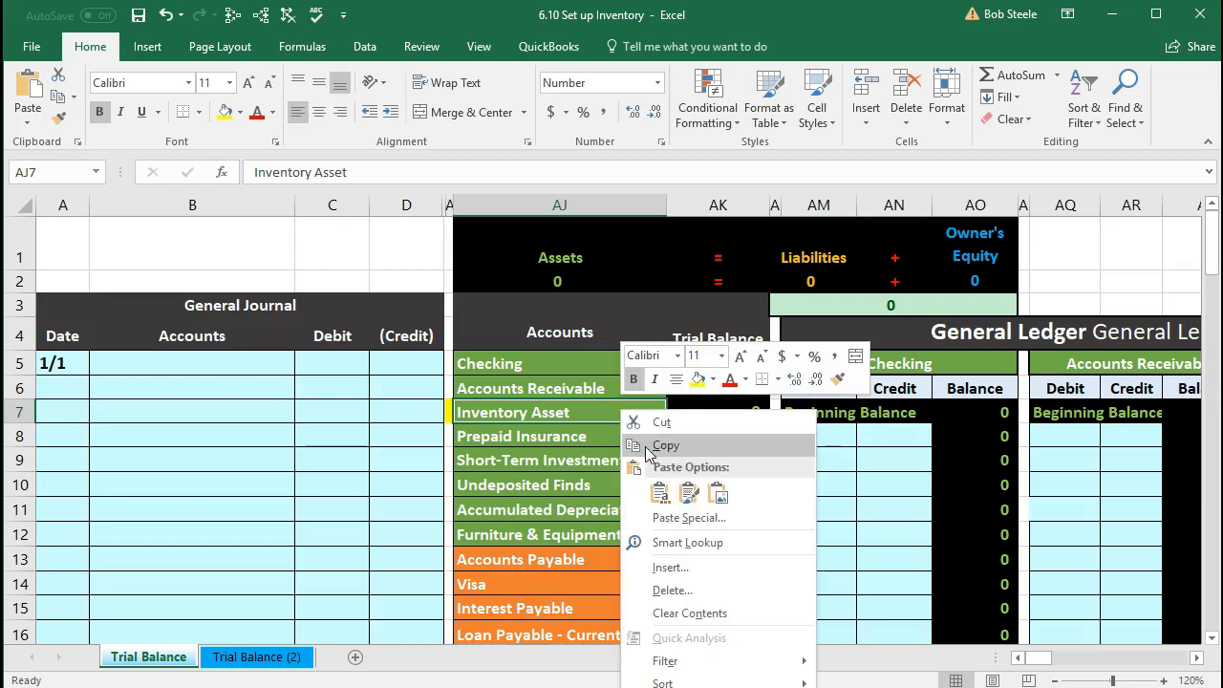
{"action": "left_click", "coordinate": [647, 447]}
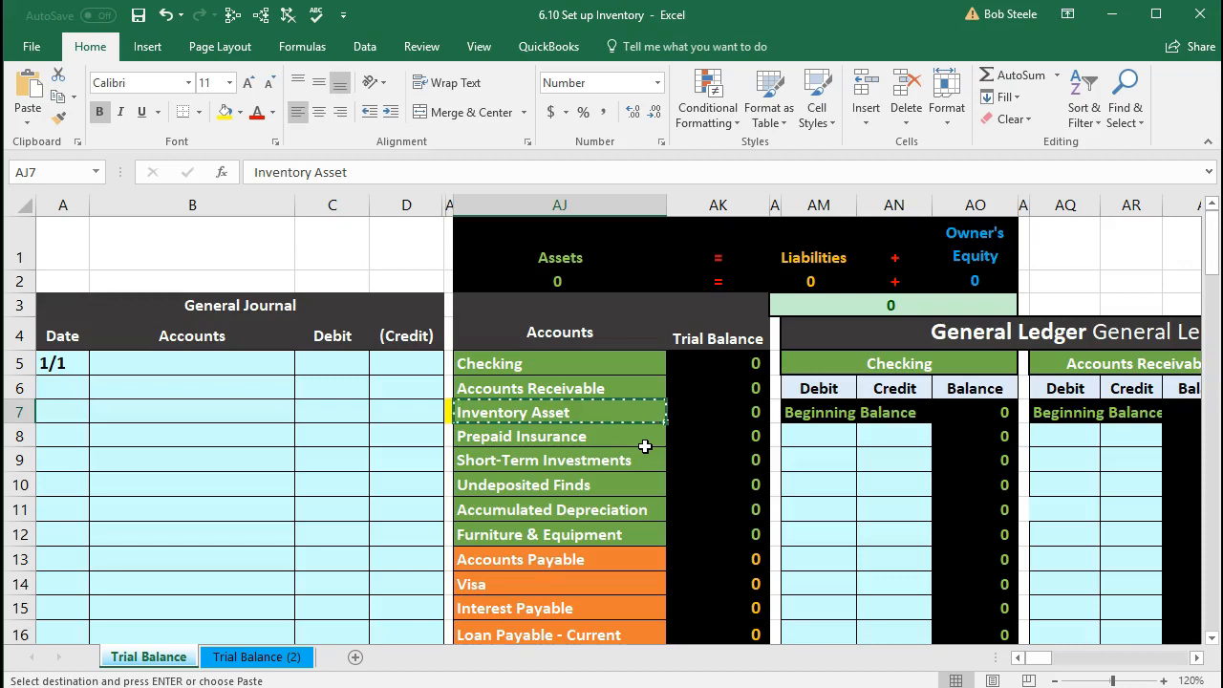
{"action": "left_click", "coordinate": [170, 362]}
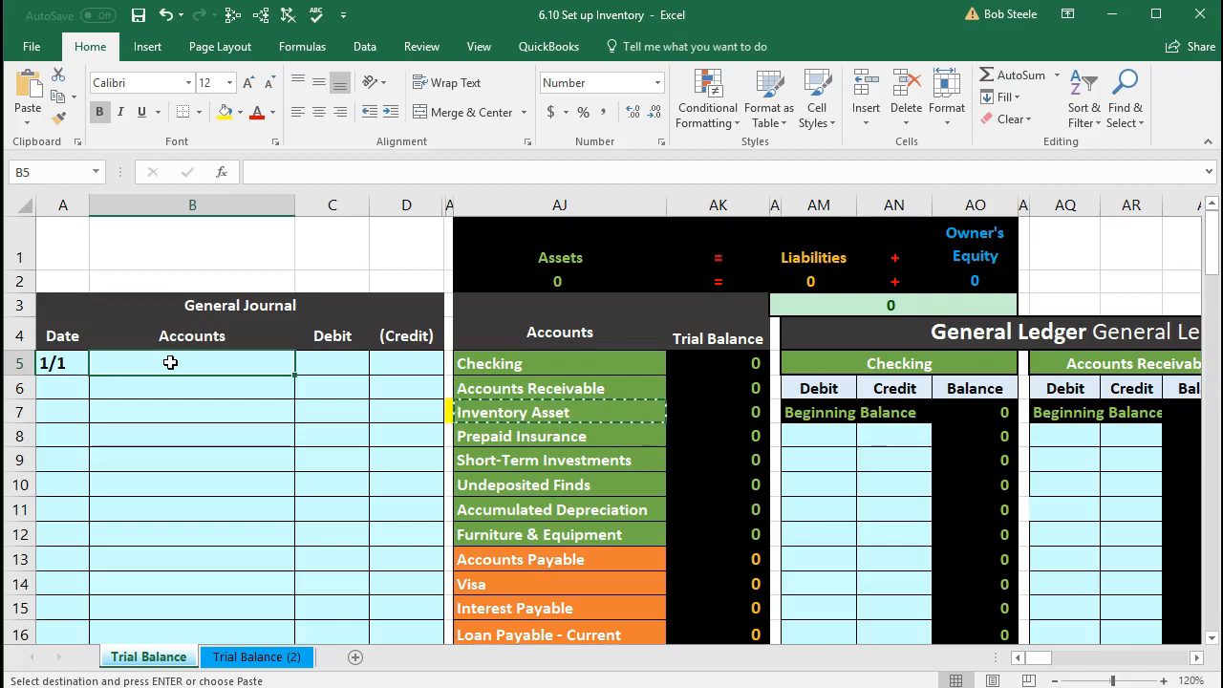
{"action": "right_click", "coordinate": [170, 364]}
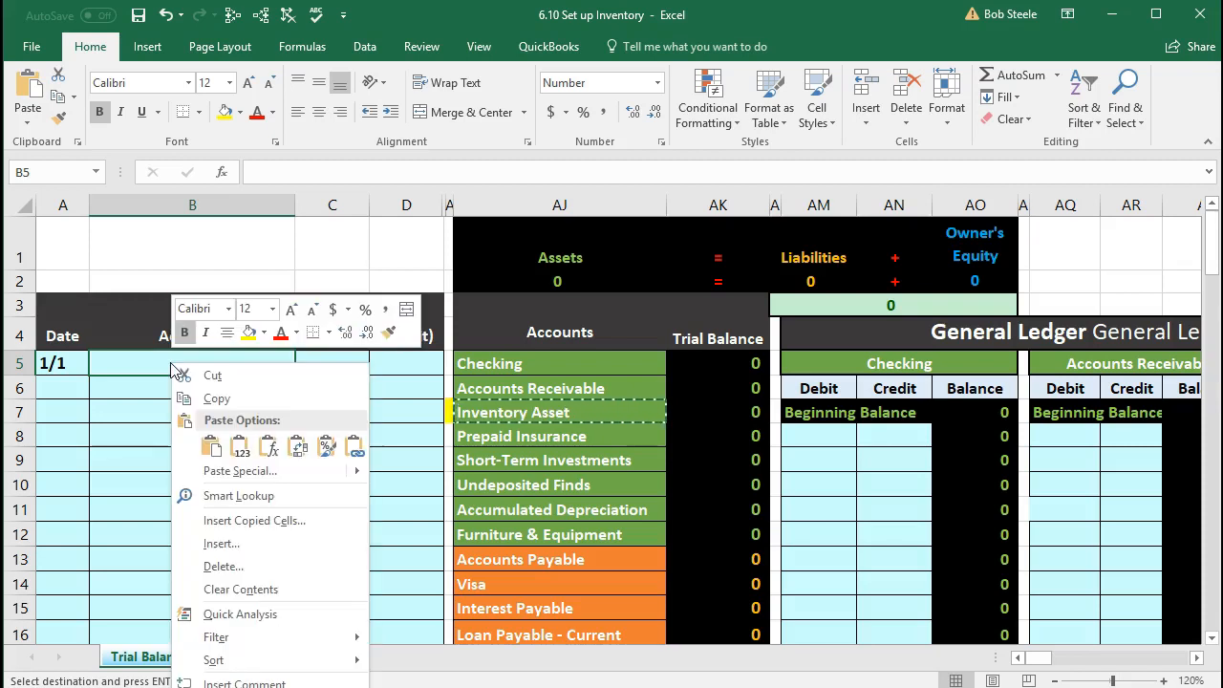
{"action": "left_click", "coordinate": [211, 448]}
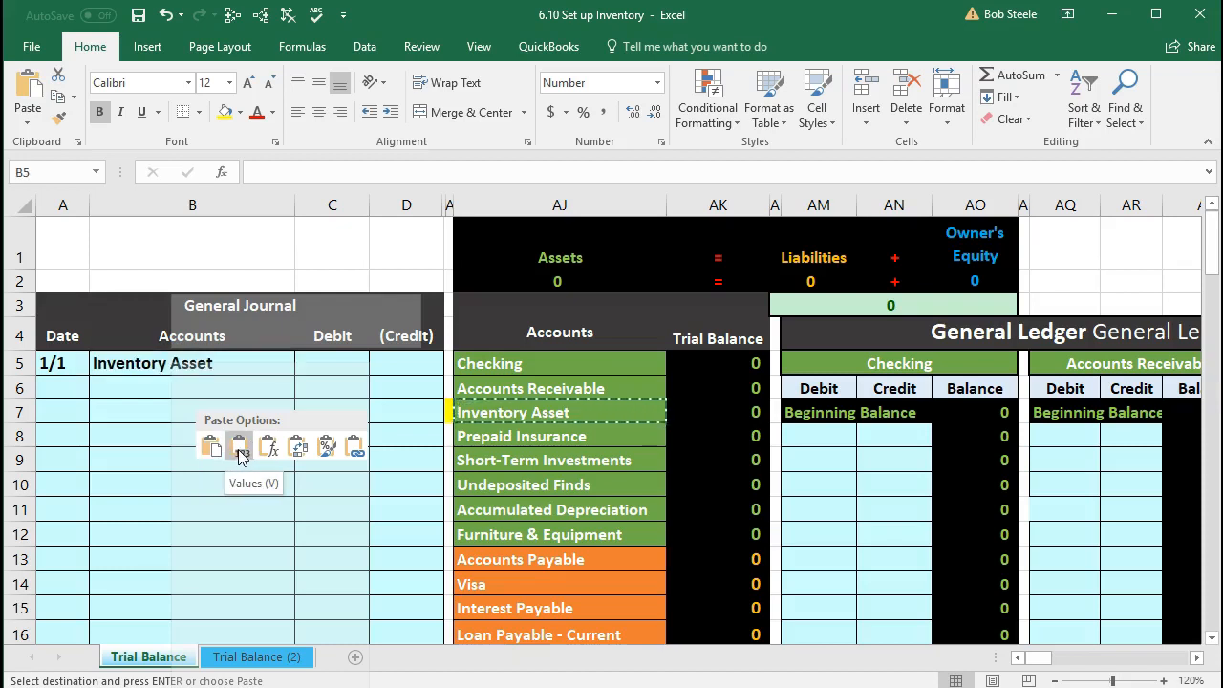
{"action": "left_click", "coordinate": [239, 451]}
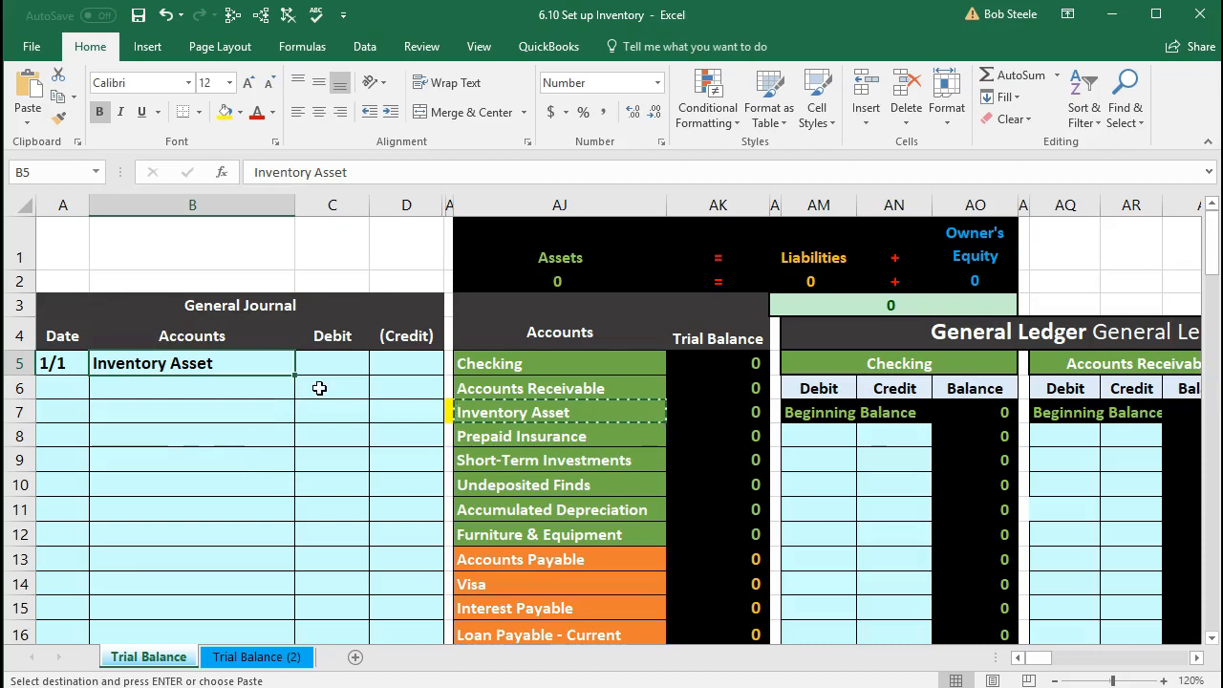
Enter a debit of 2897 for Inventory Asset in C5.
{"action": "key", "text": "Tab"}
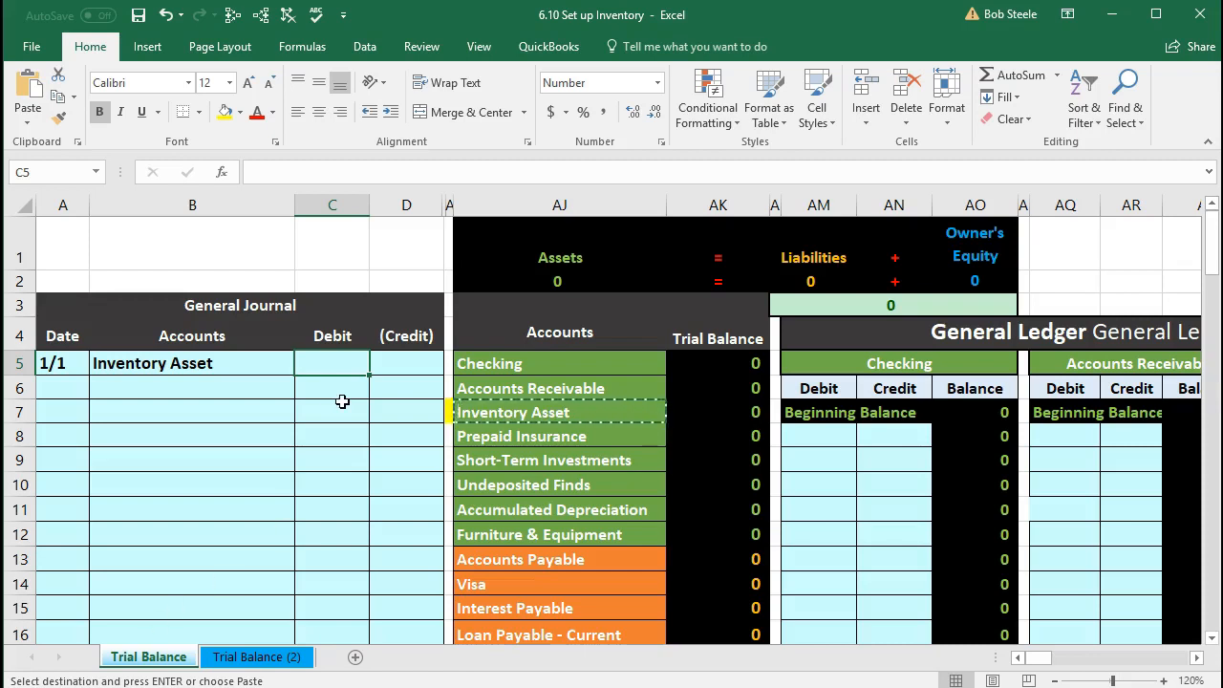
{"action": "type", "text": "2897"}
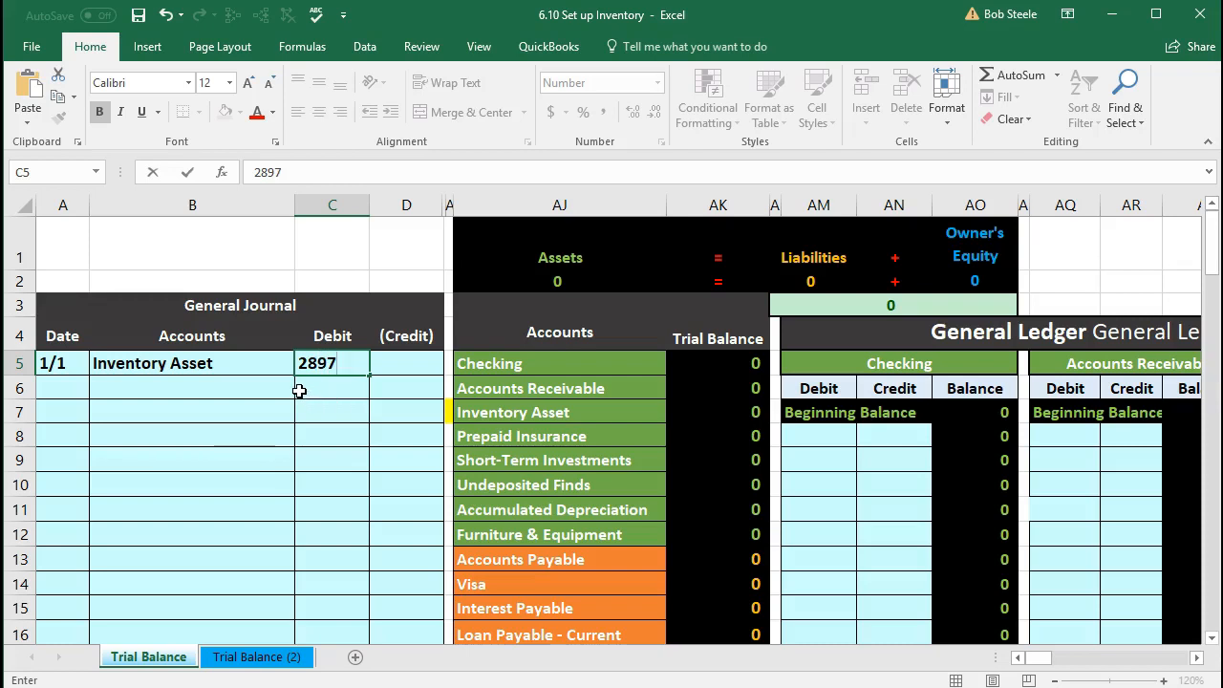
{"action": "key", "text": "Return"}
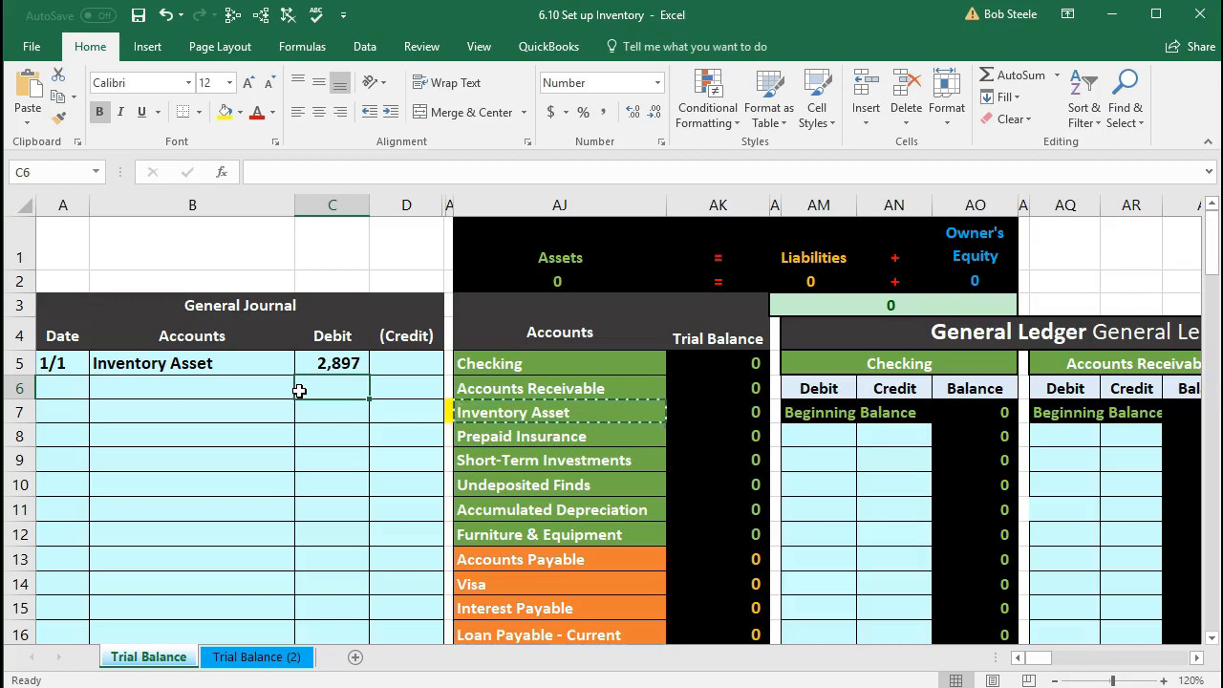
Enter the offsetting credit of -2897 in D6 of the General Journal.
{"action": "key", "text": "Right"}
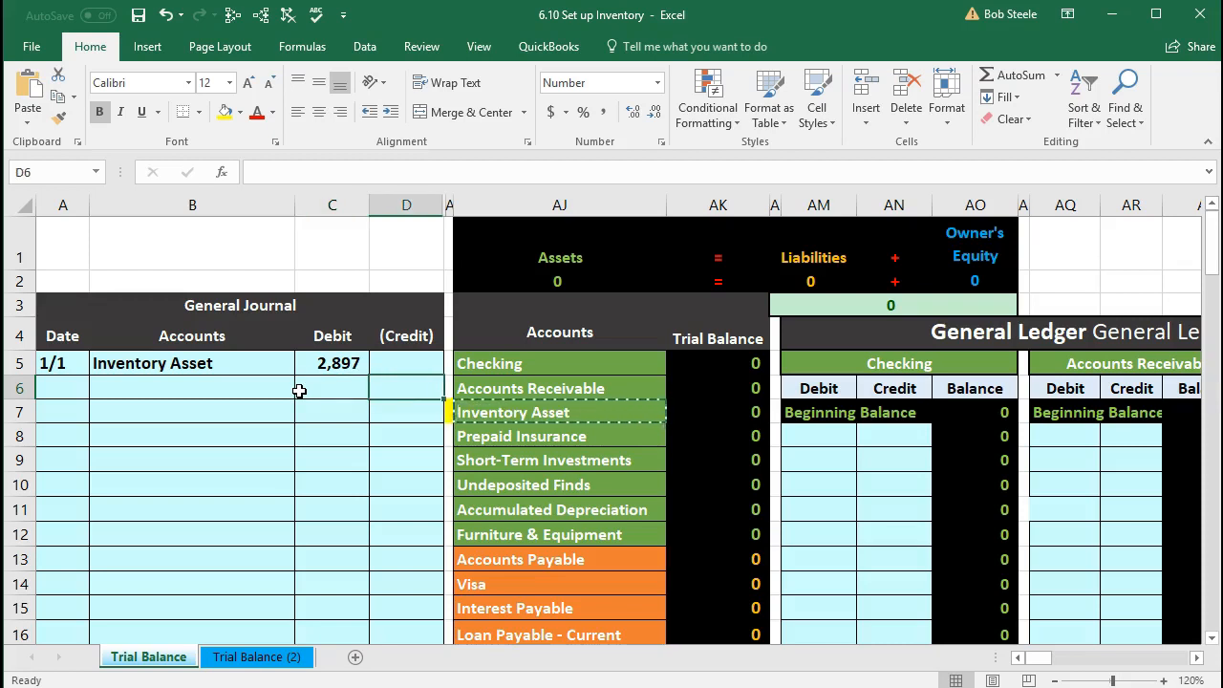
{"action": "type", "text": "-"}
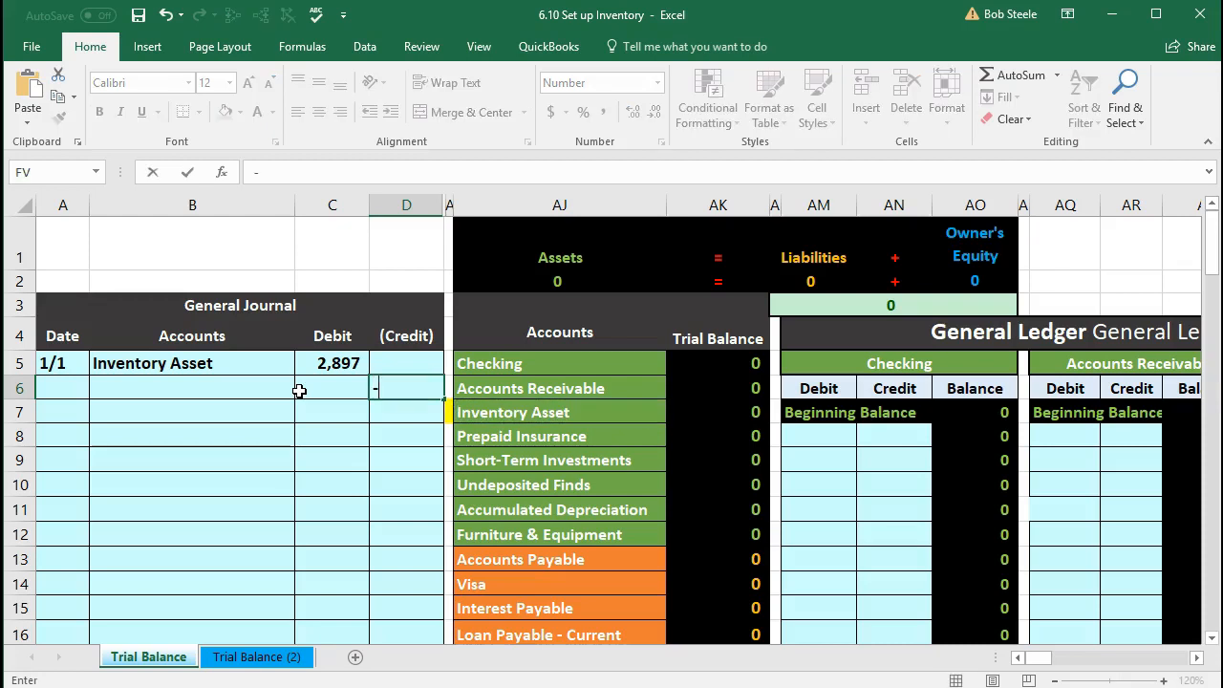
{"action": "type", "text": "2897"}
{"action": "key", "text": "Return"}
{"action": "key", "text": "Up"}
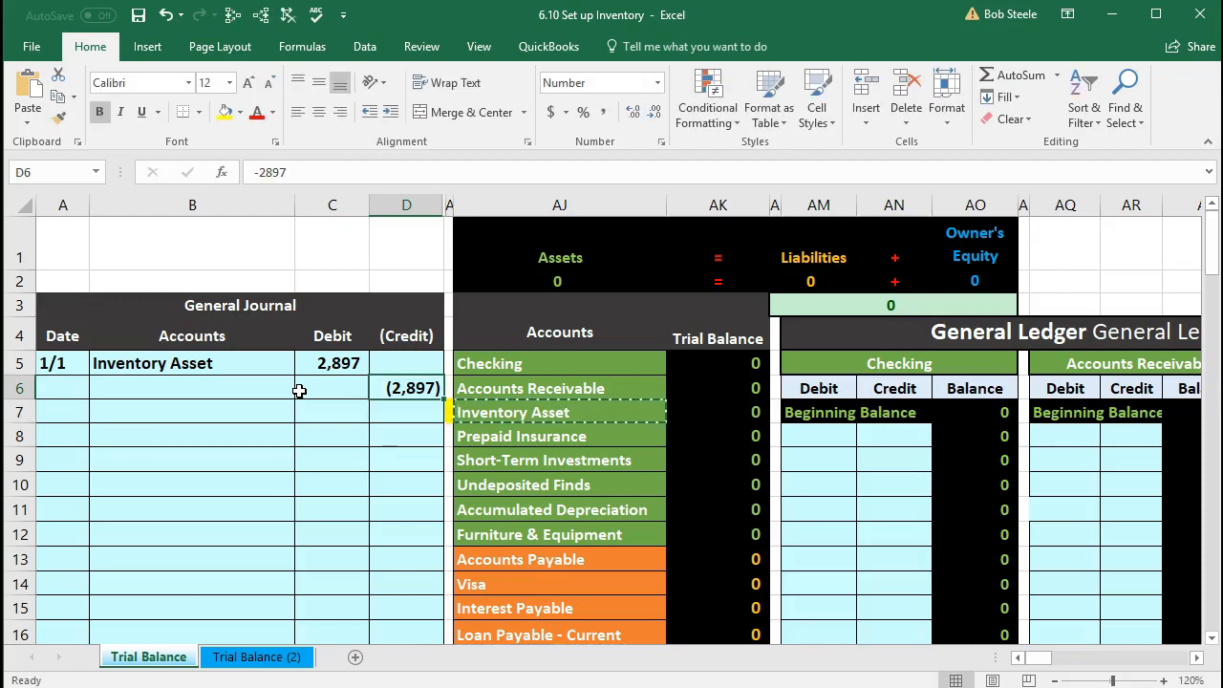
{"action": "type", "text": "-2897"}
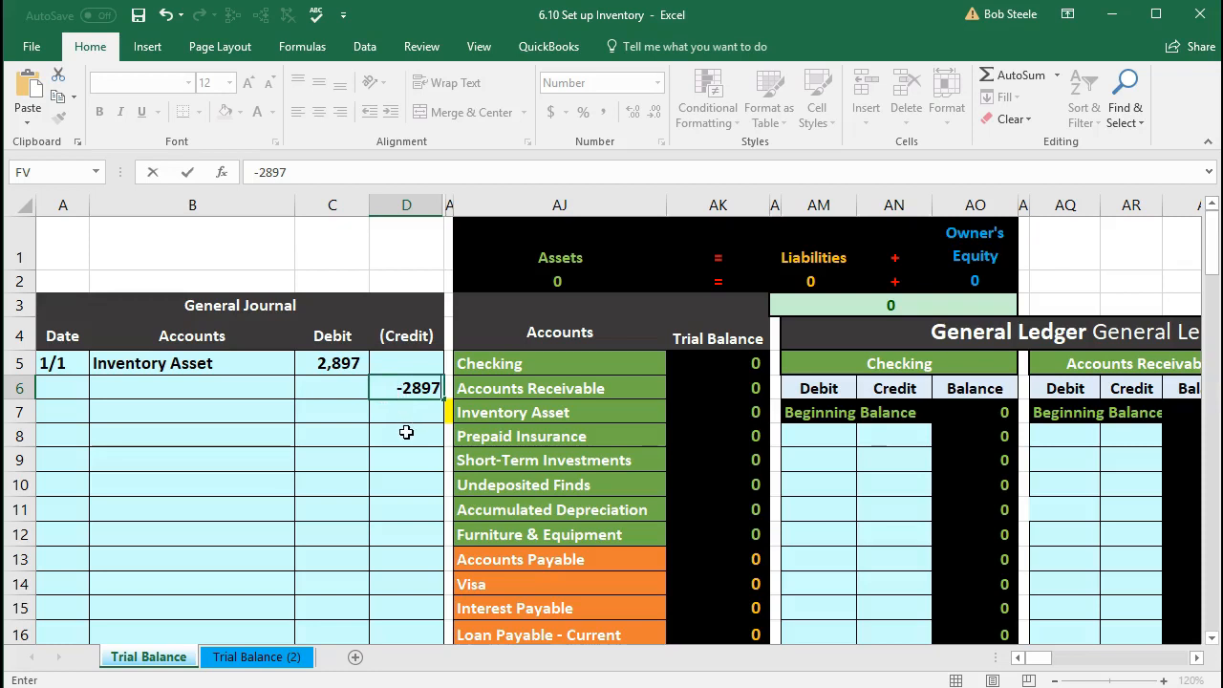
{"action": "key", "text": "Return"}
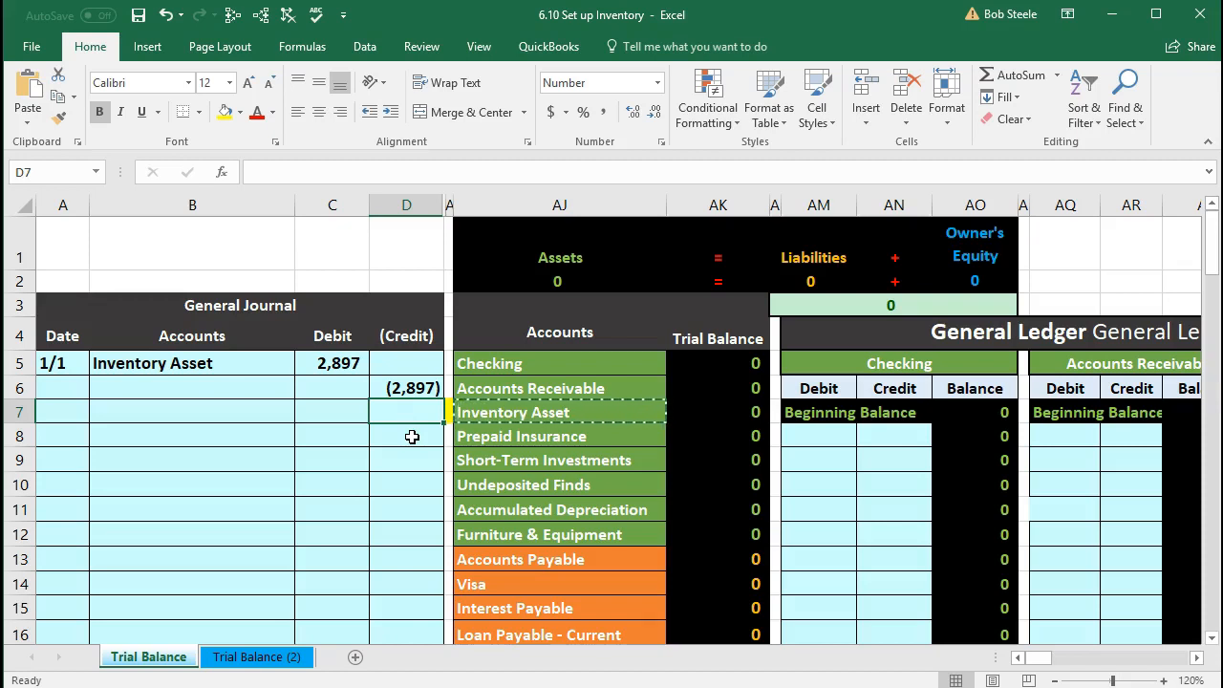
Review Owners Equity and Accounts Payable in the account list as possible offsetting accounts for the inventory entry.
{"action": "scroll", "coordinate": [411, 437], "scroll_direction": "down", "scroll_amount": 1}
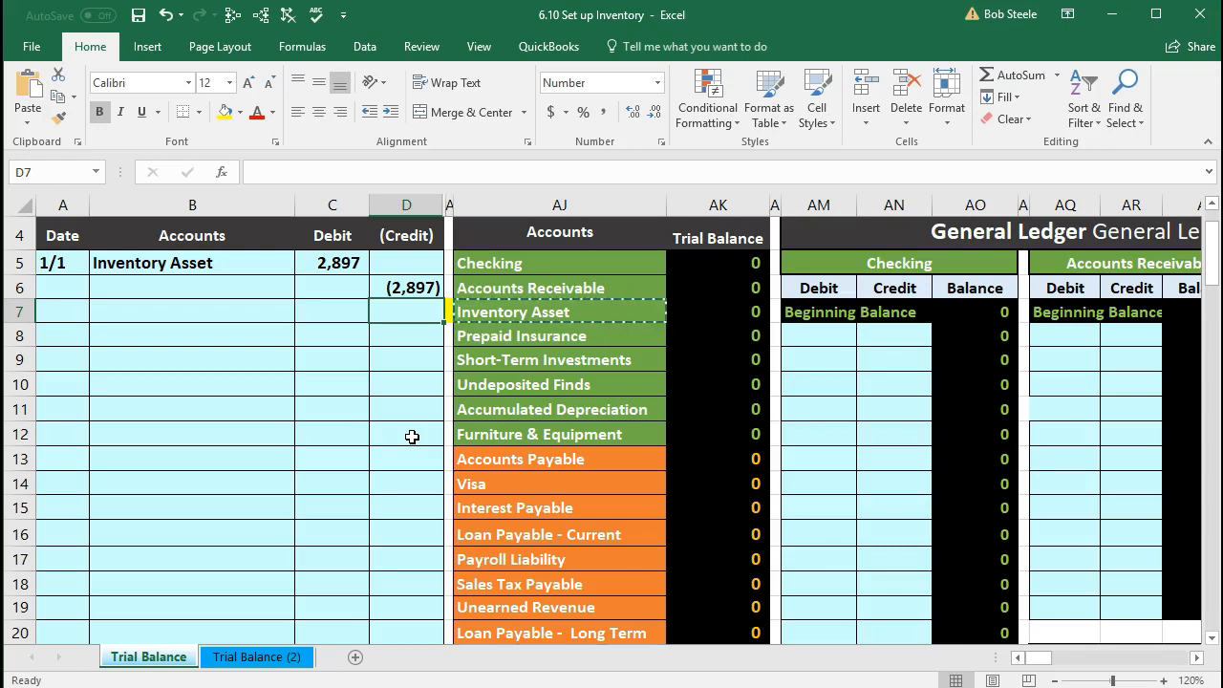
{"action": "scroll", "coordinate": [412, 437], "scroll_direction": "down", "scroll_amount": 2}
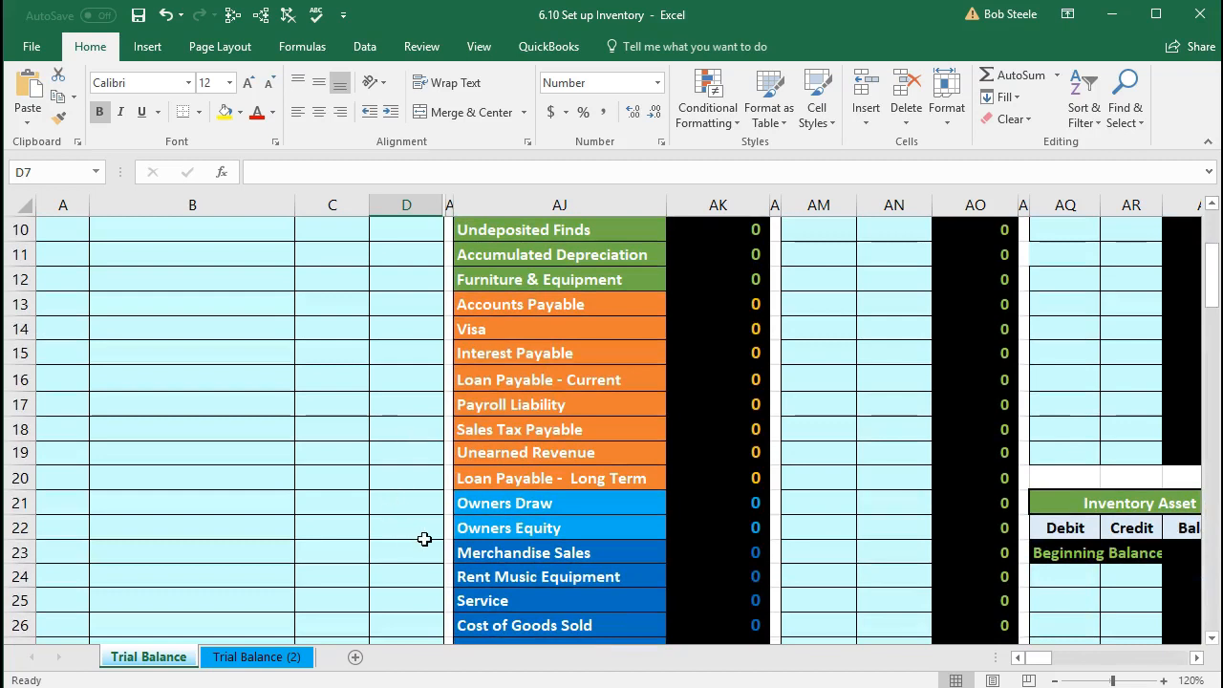
{"action": "left_click", "coordinate": [492, 528]}
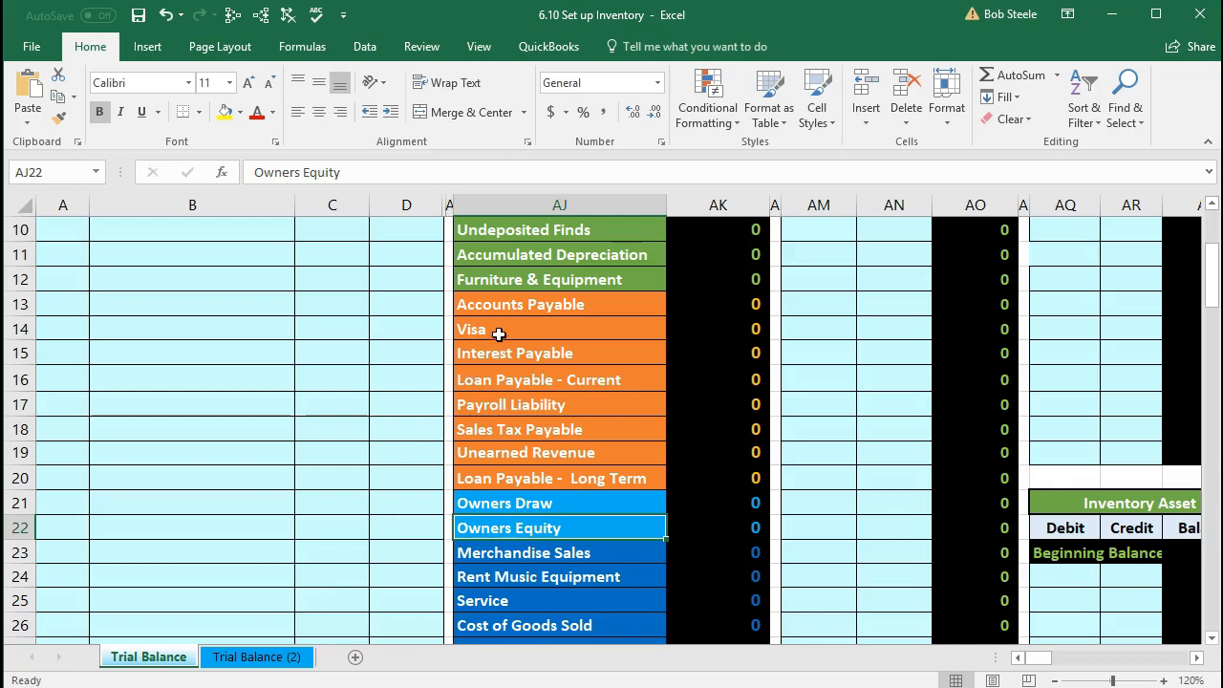
{"action": "left_click", "coordinate": [506, 306]}
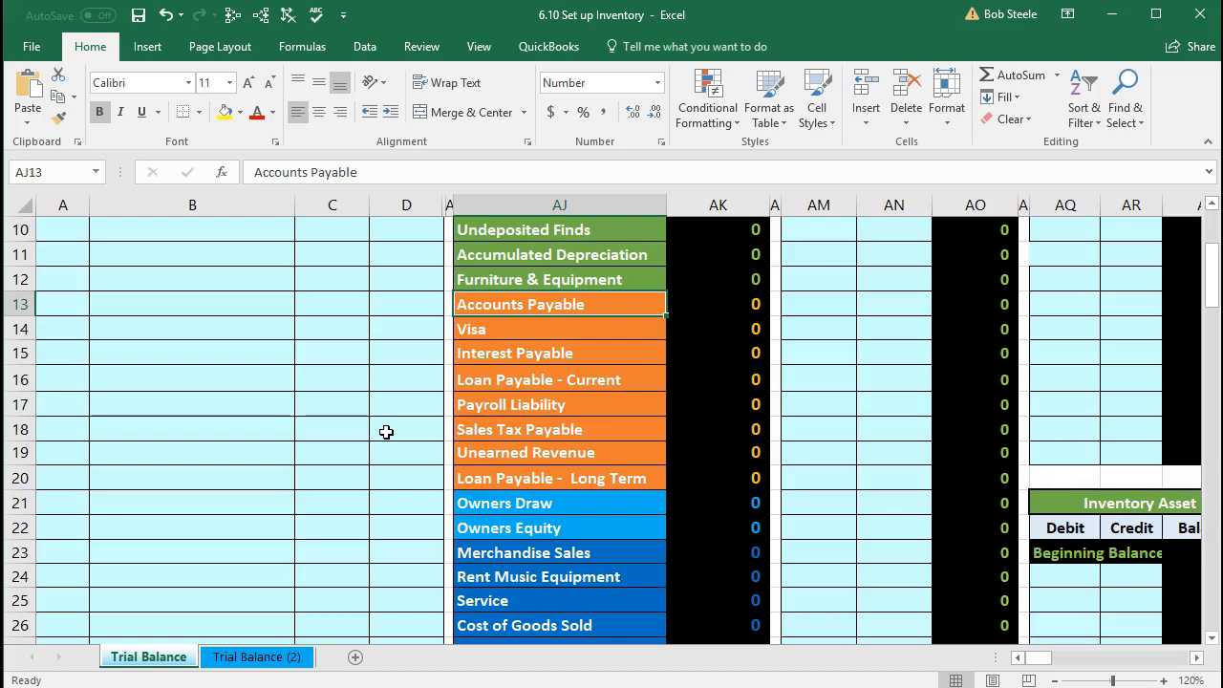
{"action": "scroll", "coordinate": [366, 453], "scroll_direction": "up", "scroll_amount": 3}
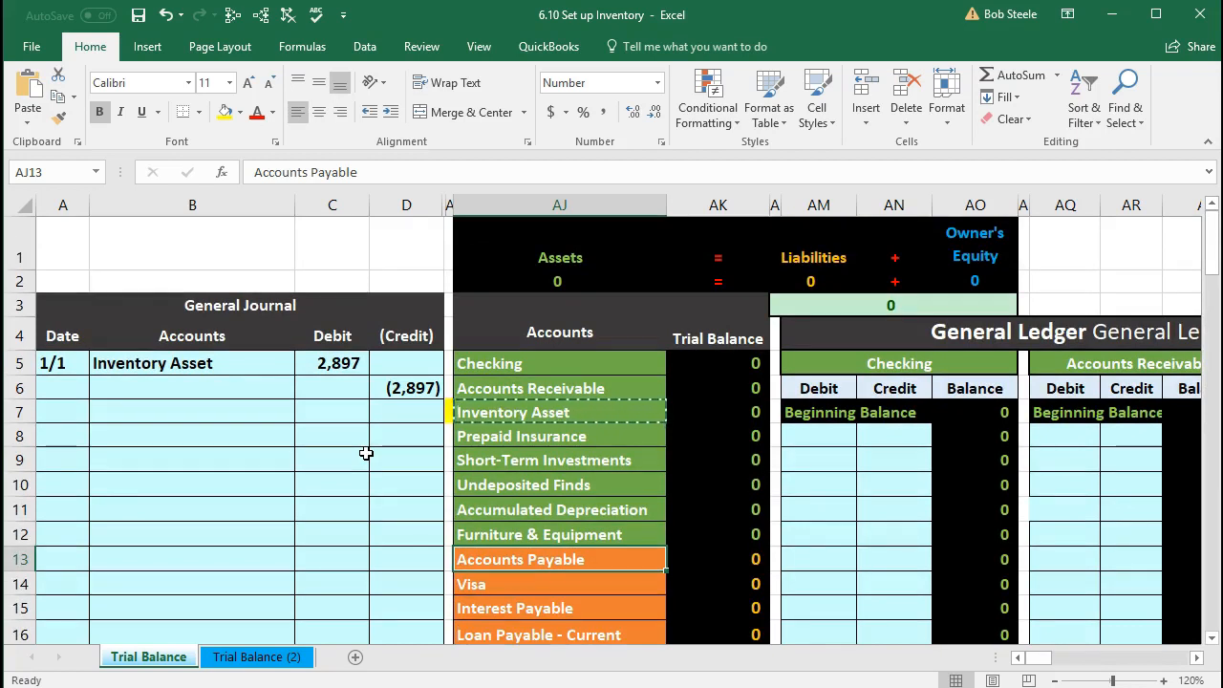
{"action": "scroll", "coordinate": [366, 452], "scroll_direction": "down", "scroll_amount": 1}
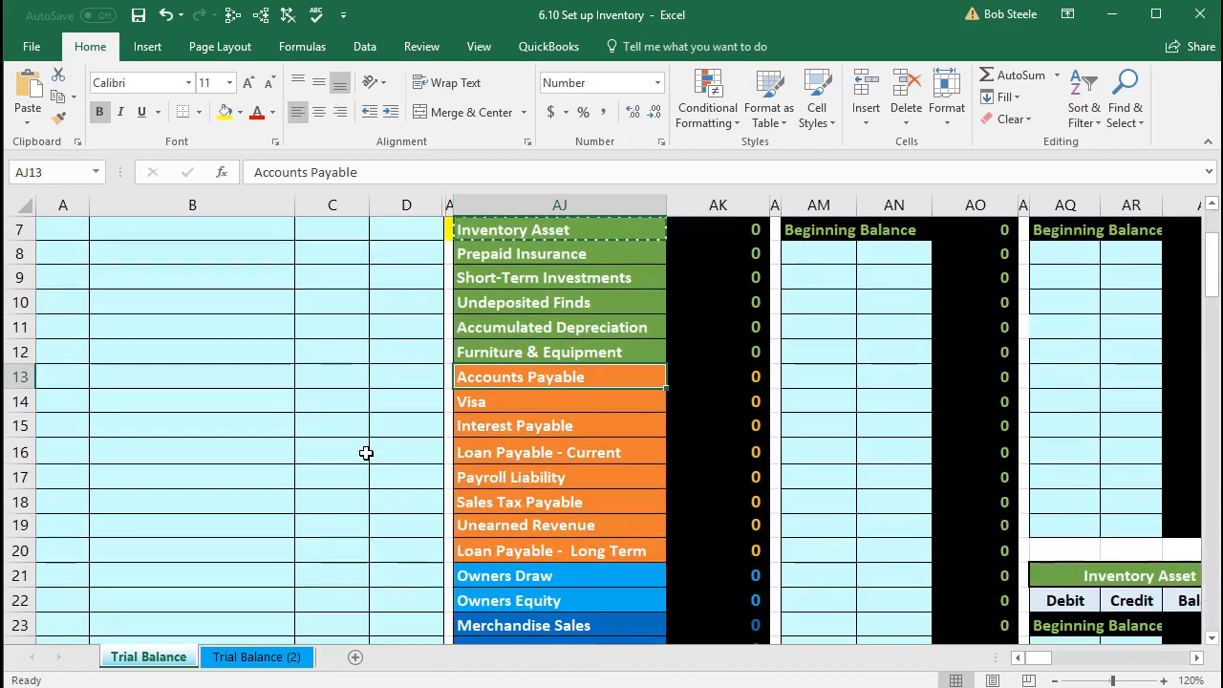
{"action": "left_click", "coordinate": [475, 598]}
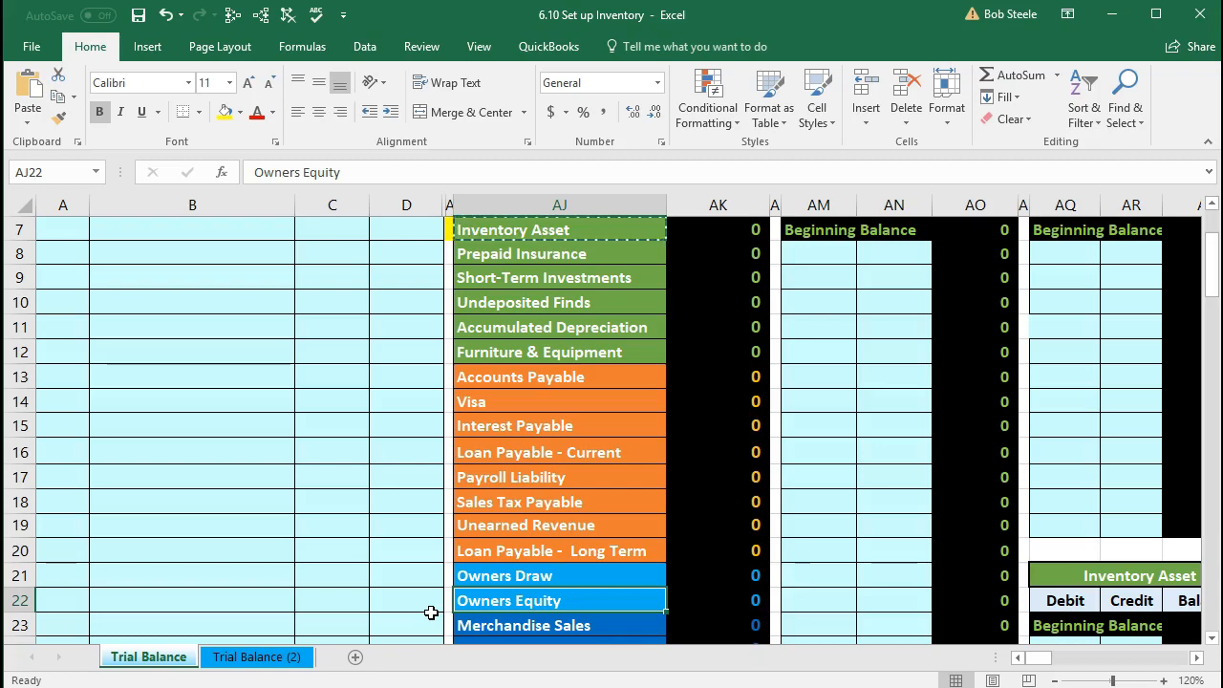
{"action": "left_click", "coordinate": [520, 379]}
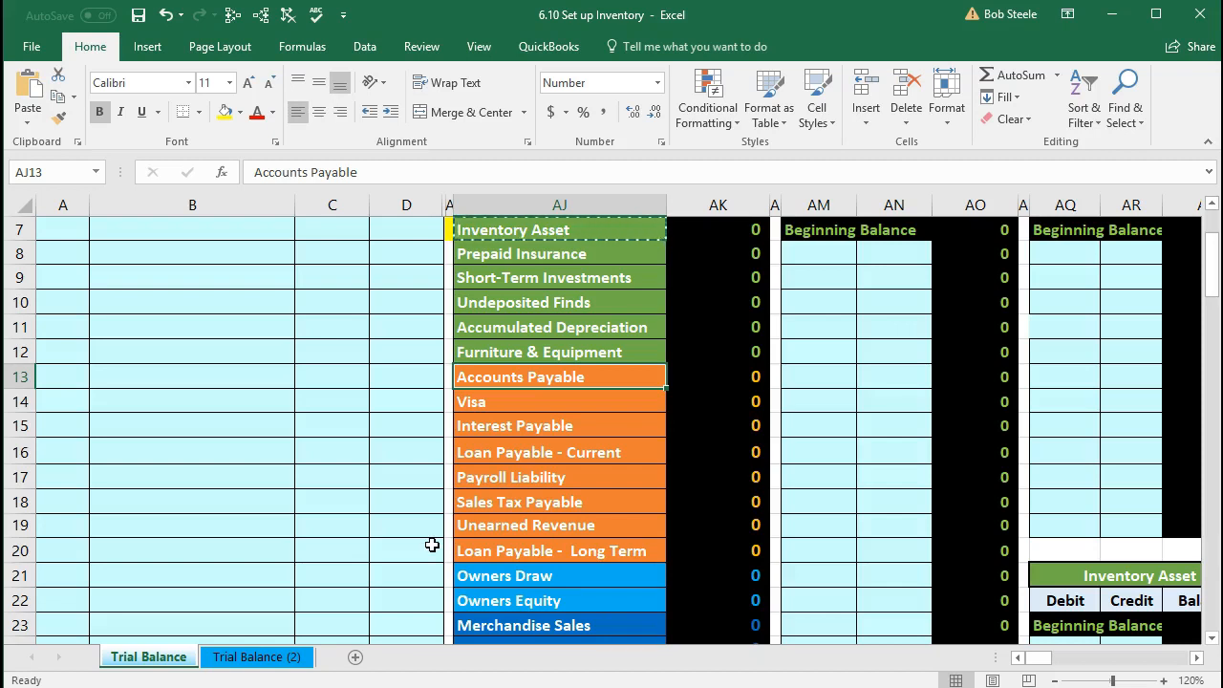
Copy the Owners Equity account name from AJ22 and paste it as values into B6 of the General Journal.
{"action": "scroll", "coordinate": [432, 545], "scroll_direction": "down", "scroll_amount": 3}
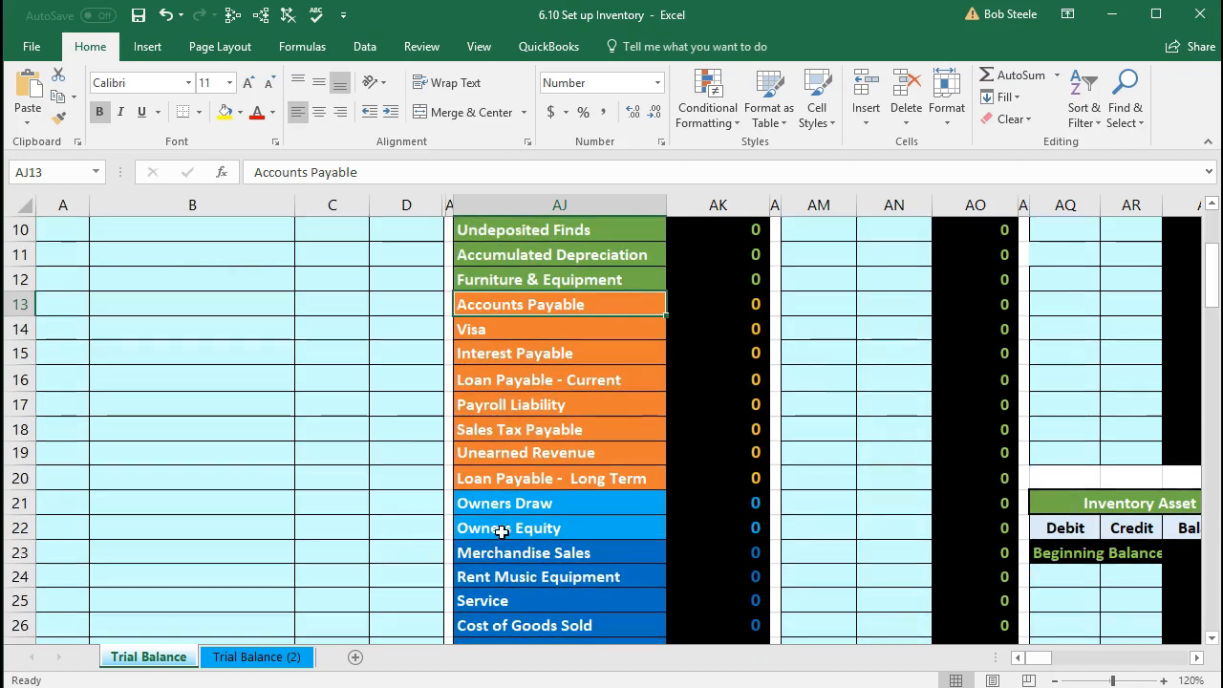
{"action": "left_click", "coordinate": [501, 532]}
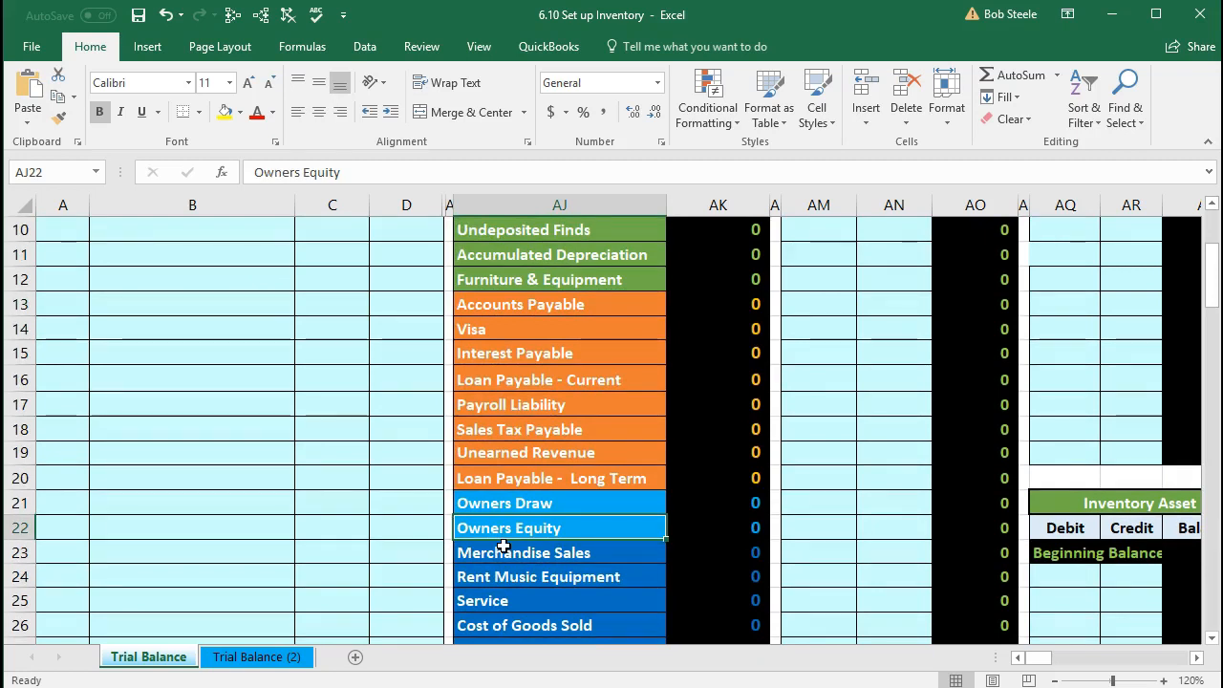
{"action": "right_click", "coordinate": [503, 546]}
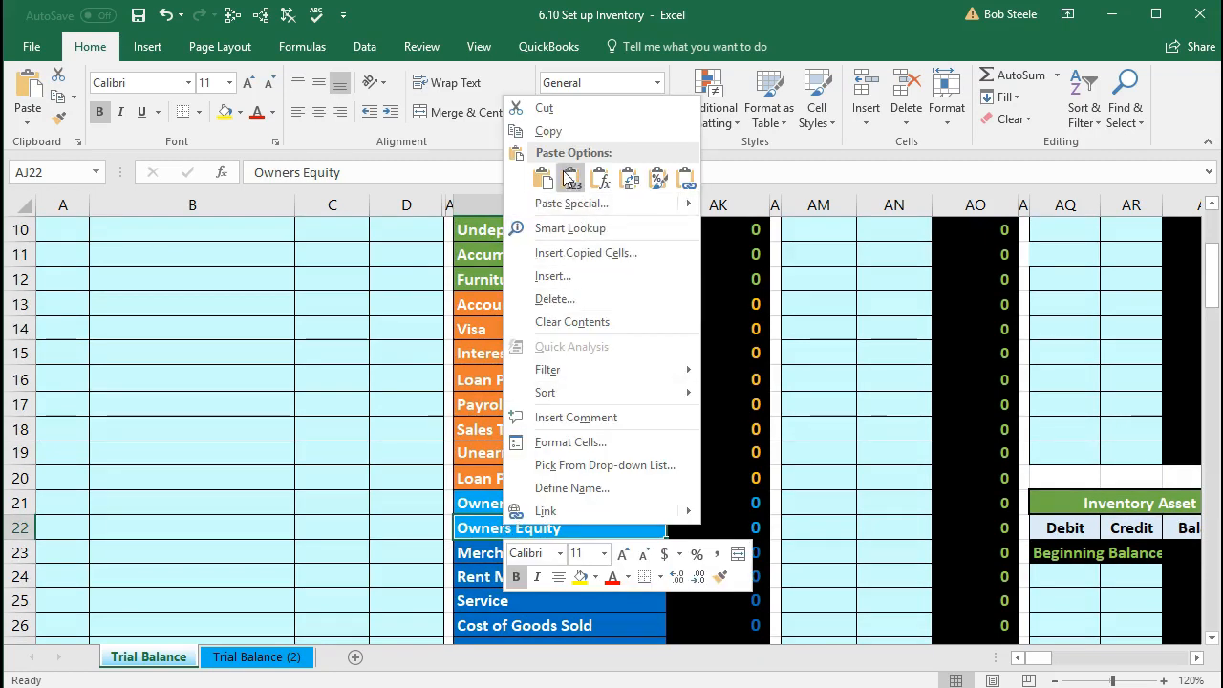
{"action": "left_click", "coordinate": [404, 462]}
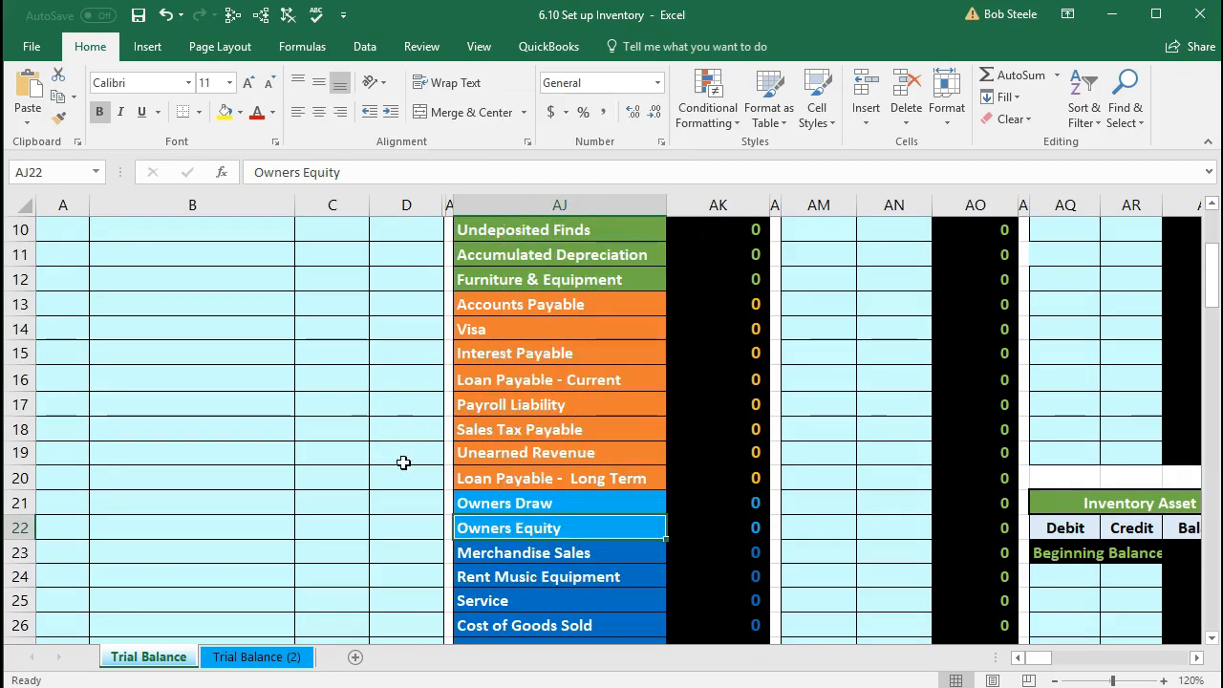
{"action": "right_click", "coordinate": [486, 532]}
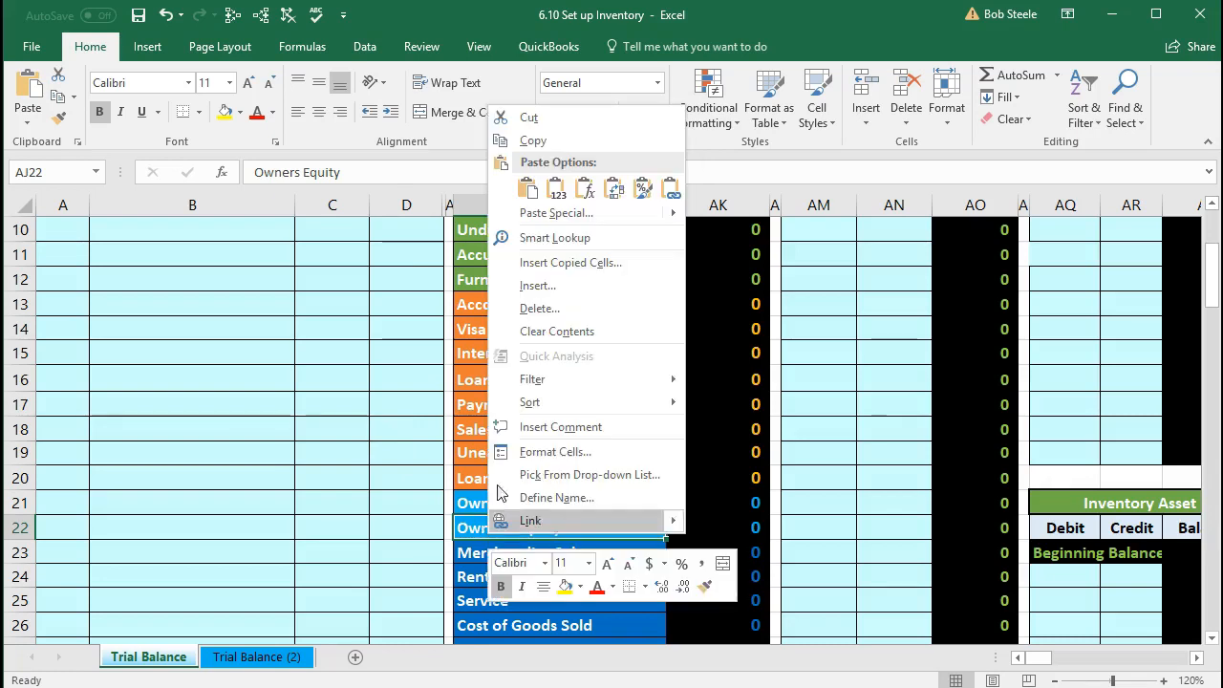
{"action": "left_click", "coordinate": [531, 140]}
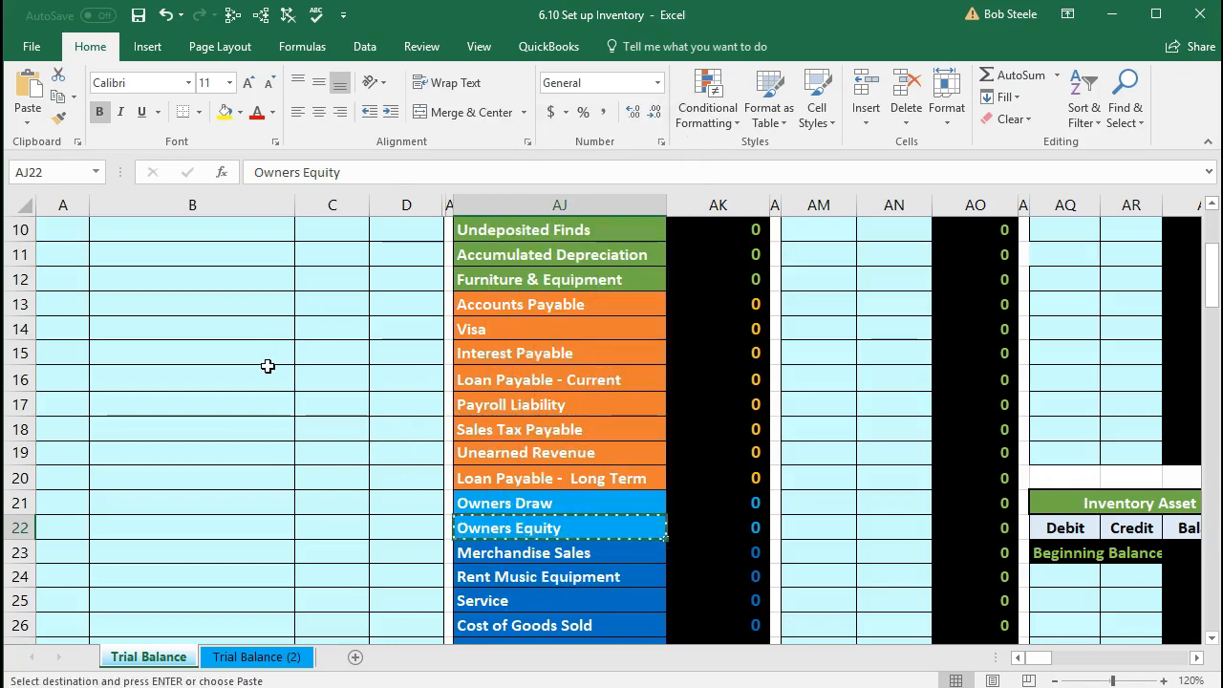
{"action": "scroll", "coordinate": [264, 363], "scroll_direction": "up", "scroll_amount": 3}
{"action": "left_click", "coordinate": [223, 382]}
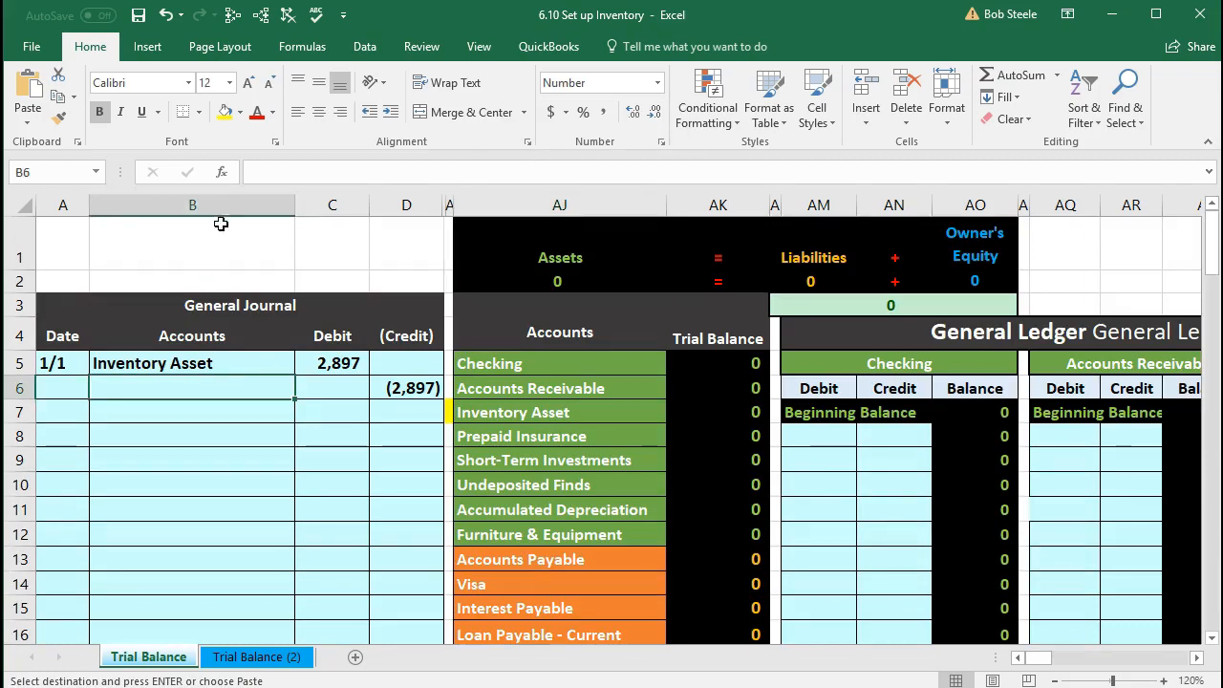
{"action": "right_click", "coordinate": [182, 389]}
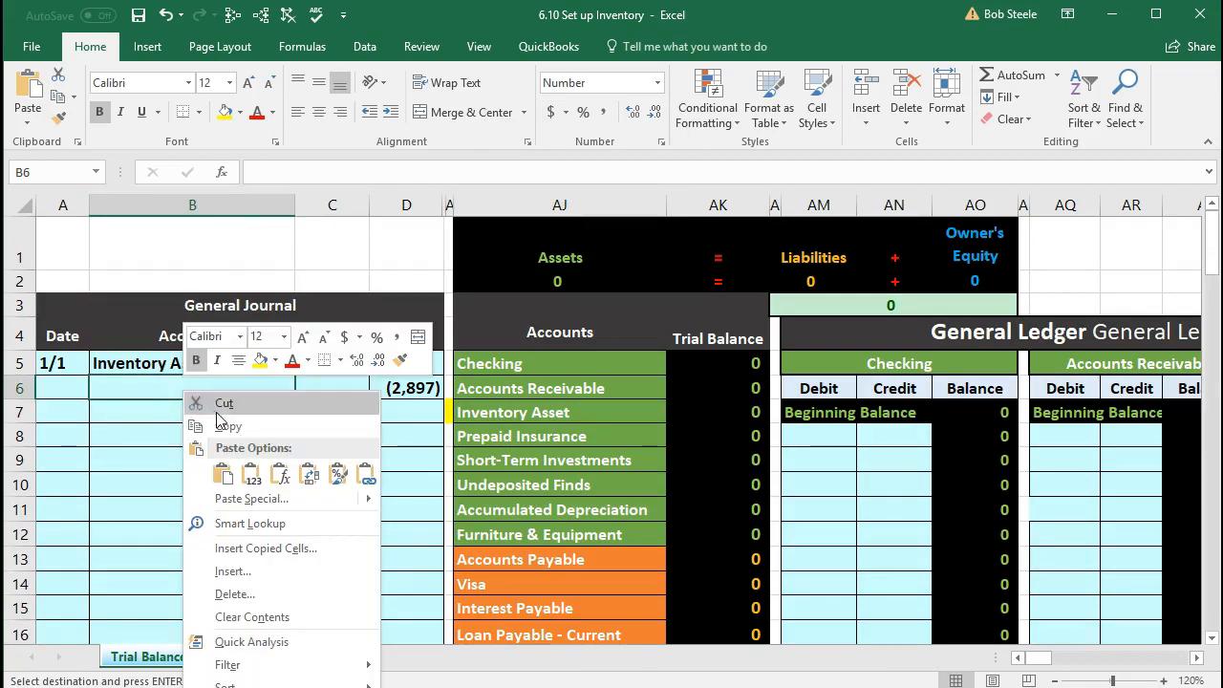
{"action": "left_click", "coordinate": [257, 473]}
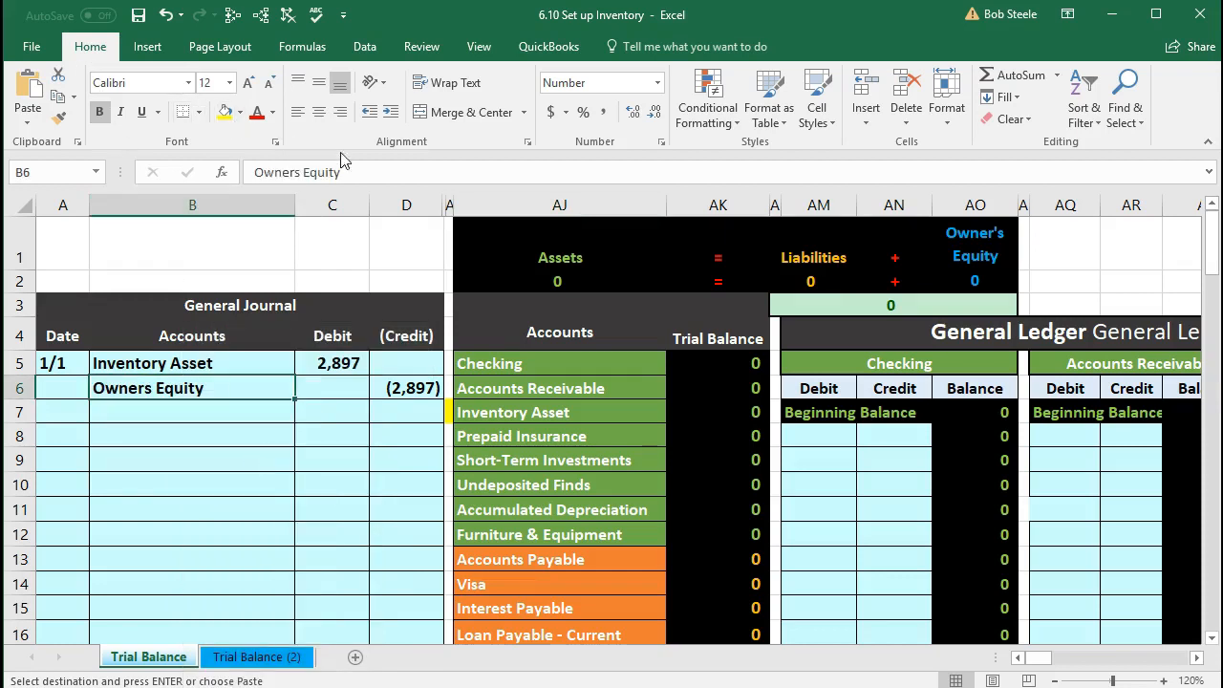
Indent Owners Equity in B6 with leading spaces in the cell text instead of cell indent formatting.
{"action": "left_click", "coordinate": [390, 112]}
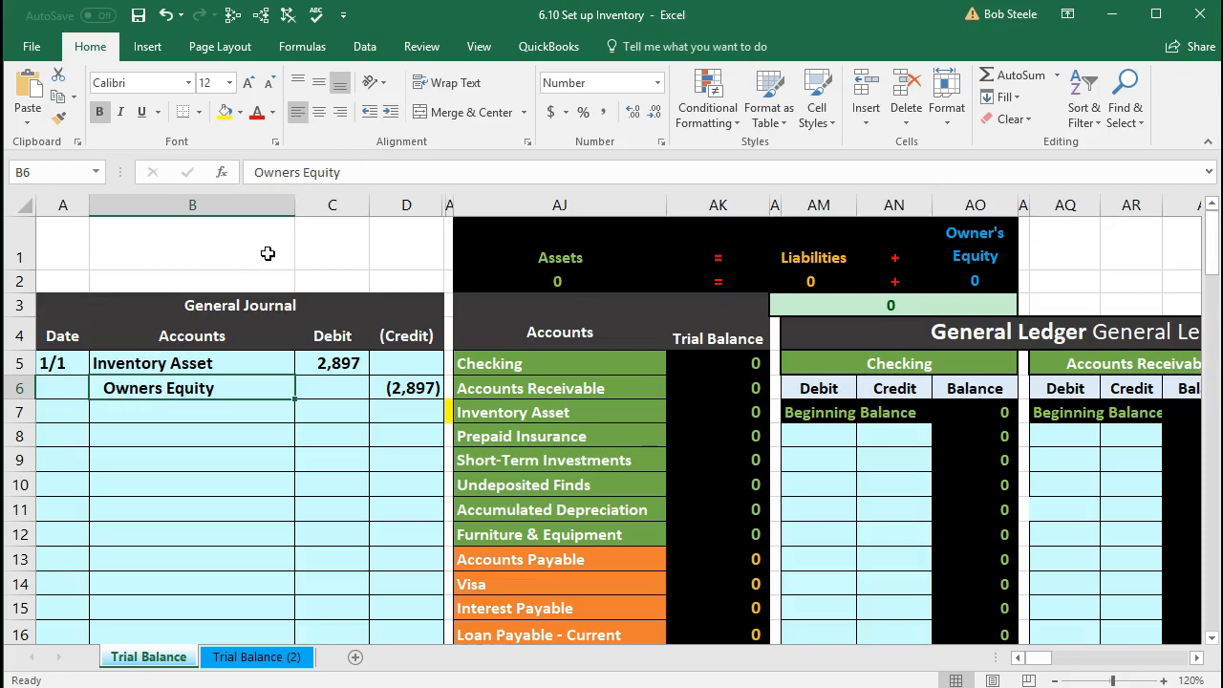
{"action": "left_click", "coordinate": [370, 111]}
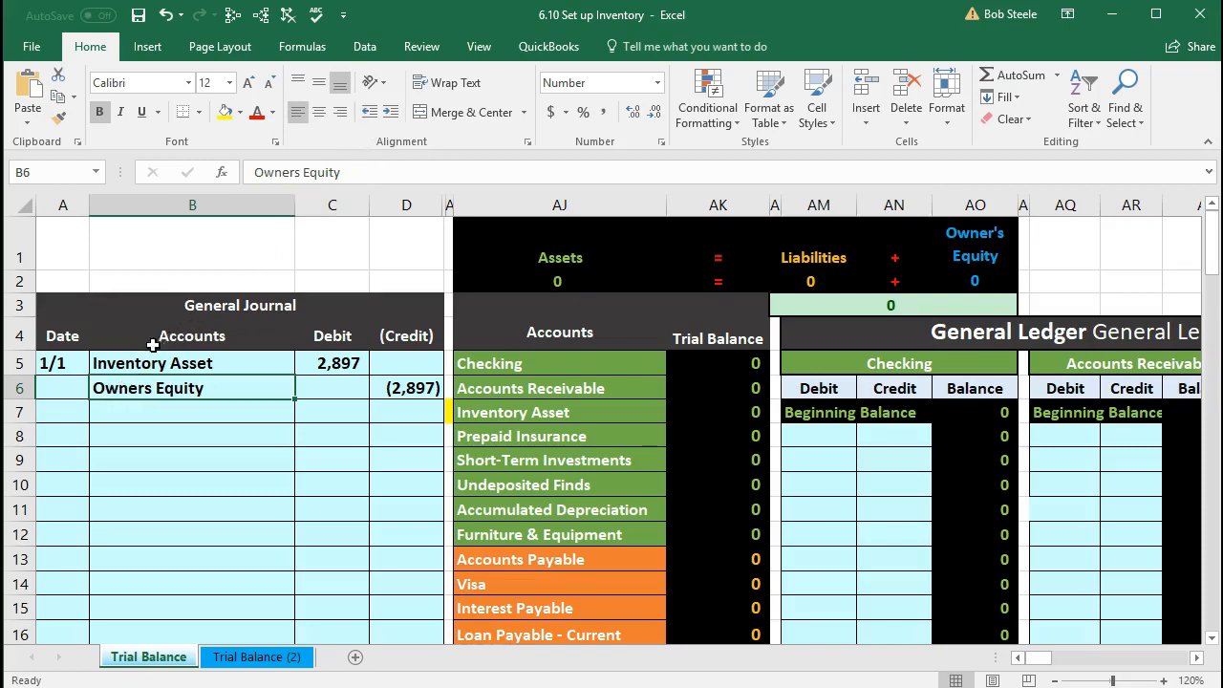
{"action": "double_click", "coordinate": [92, 387]}
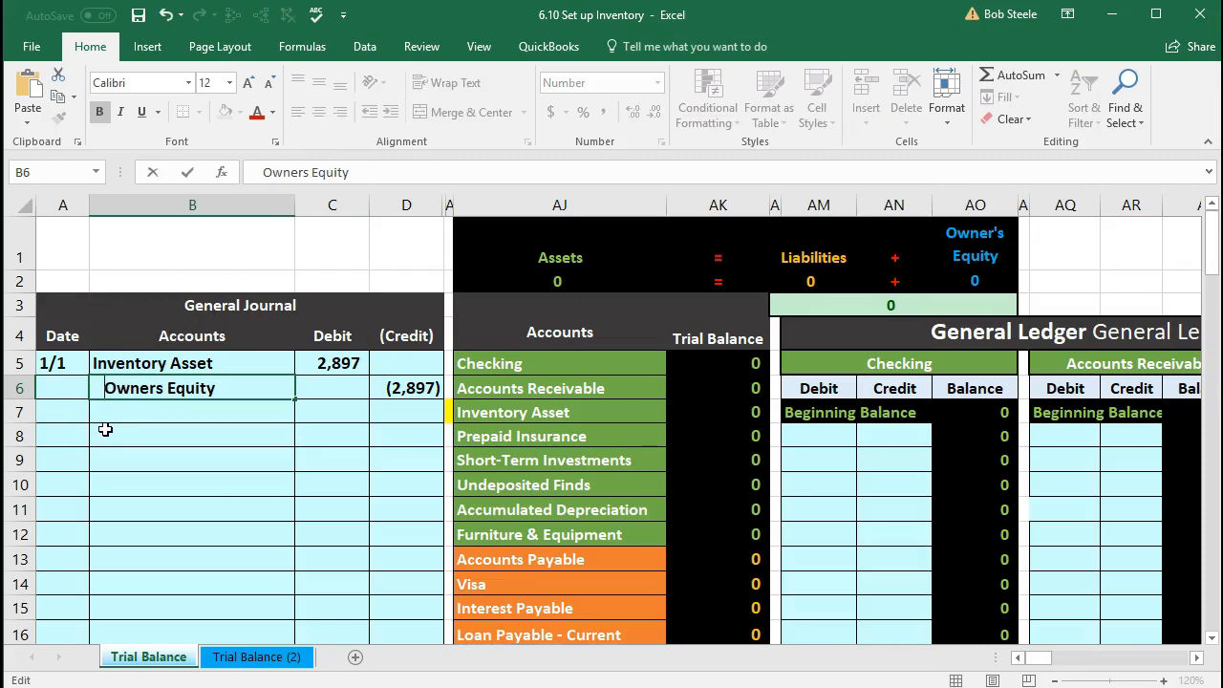
{"action": "key", "text": "Return"}
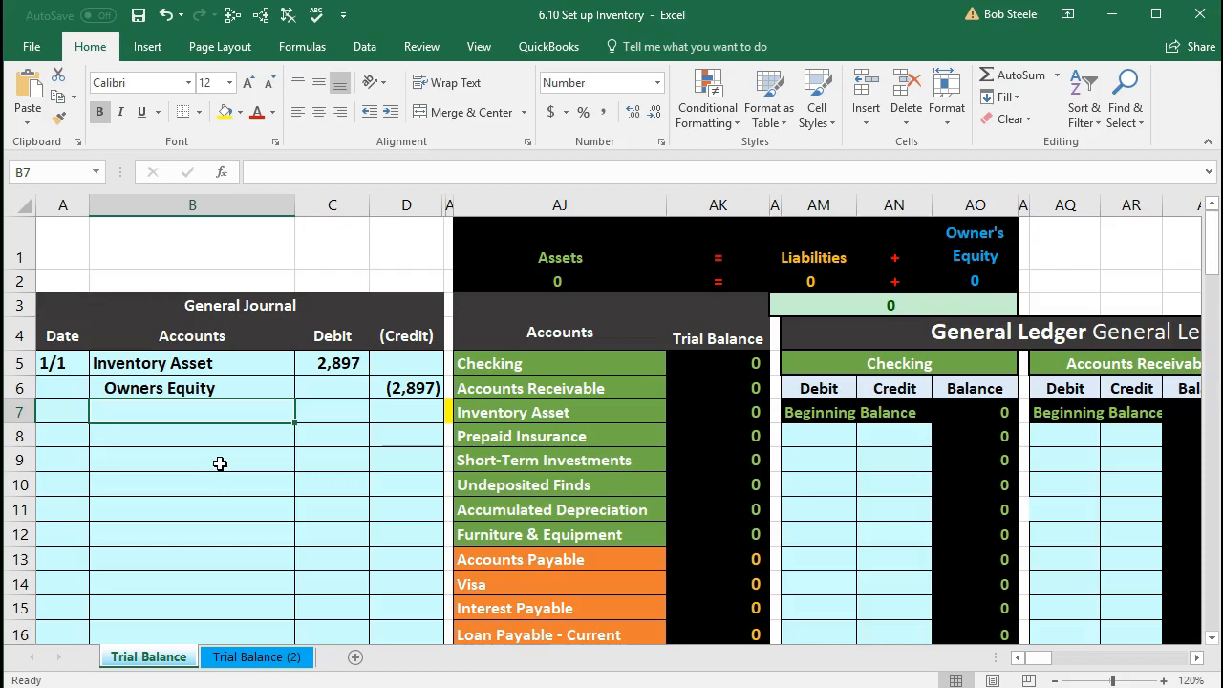
{"action": "left_click", "coordinate": [165, 391]}
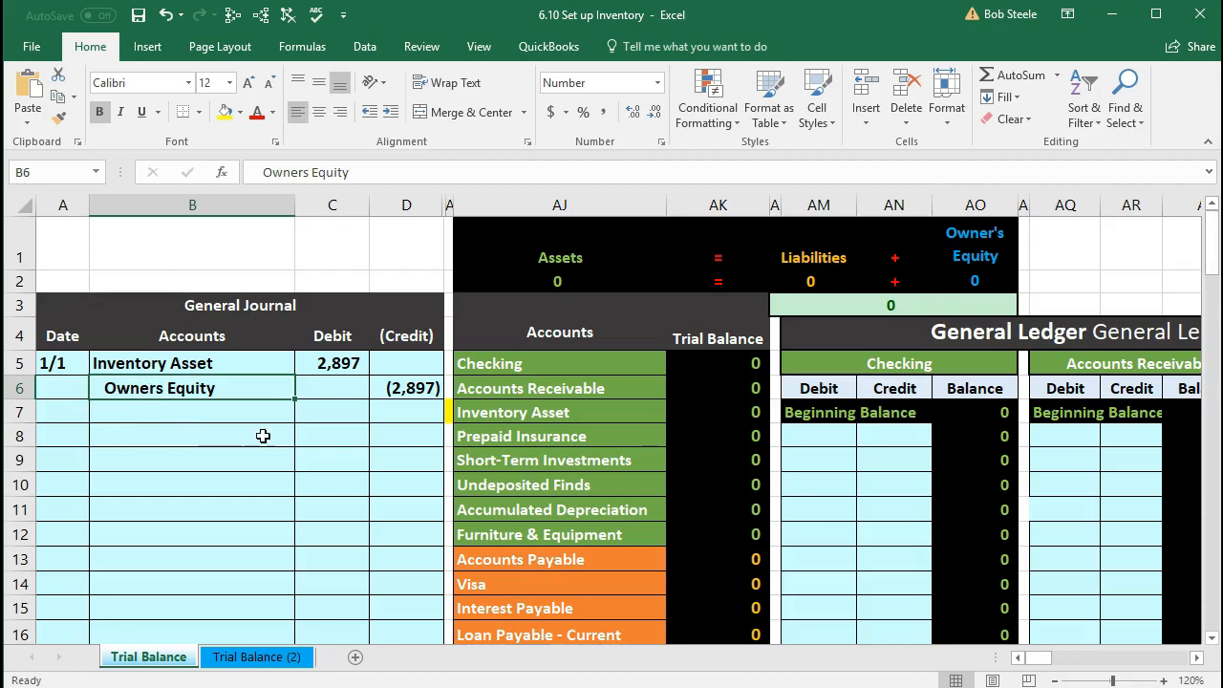
{"action": "left_click", "coordinate": [374, 392]}
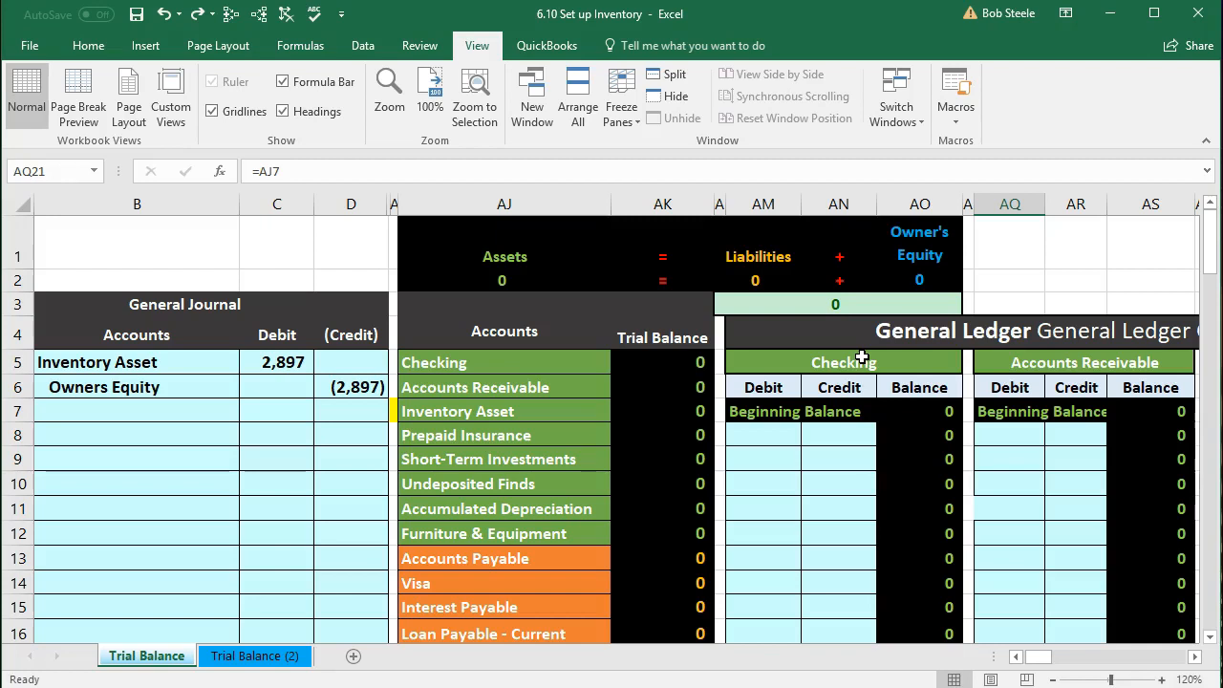
Examine the journal entry in B5:D6, the trial balance accounts, and the Checking, Accounts Receivable and Inventory Asset ledgers.
{"action": "left_click_drag", "start_coordinate": [156, 368], "coordinate": [331, 388]}
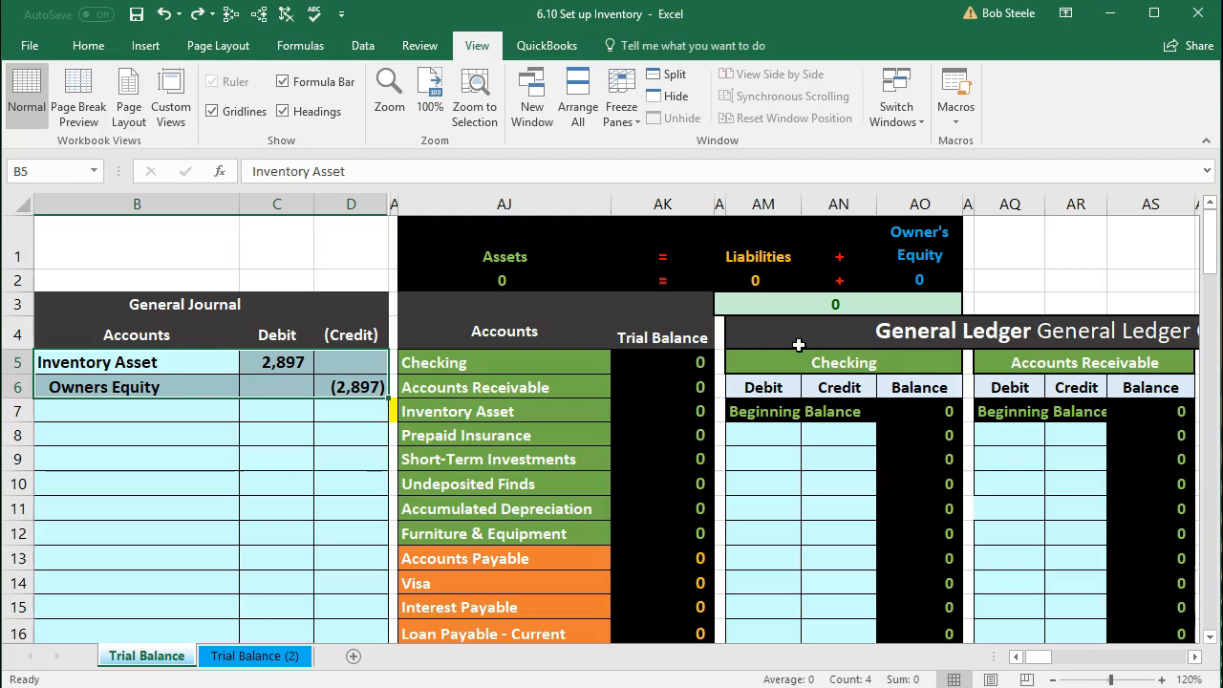
{"action": "left_click_drag", "start_coordinate": [197, 363], "coordinate": [277, 363]}
{"action": "left_click_drag", "start_coordinate": [443, 362], "coordinate": [524, 411]}
{"action": "left_click", "coordinate": [771, 363]}
{"action": "left_click", "coordinate": [1016, 360]}
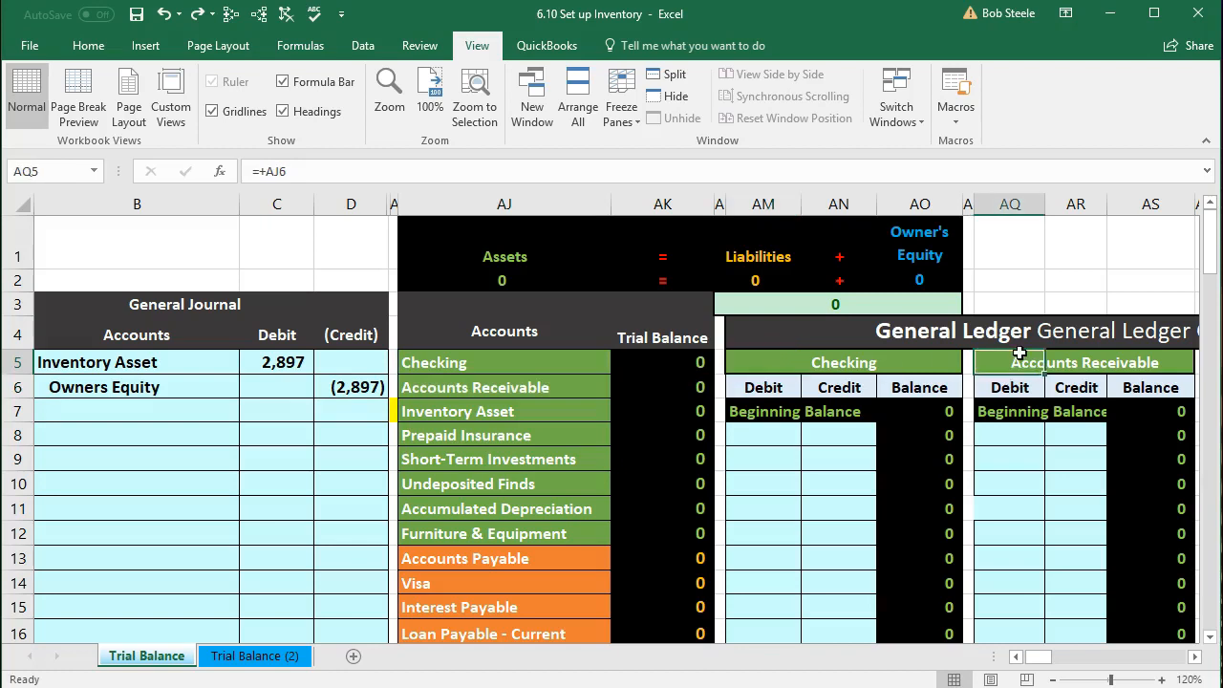
{"action": "scroll", "coordinate": [1030, 463], "scroll_direction": "down", "scroll_amount": 3}
{"action": "left_click", "coordinate": [1025, 491]}
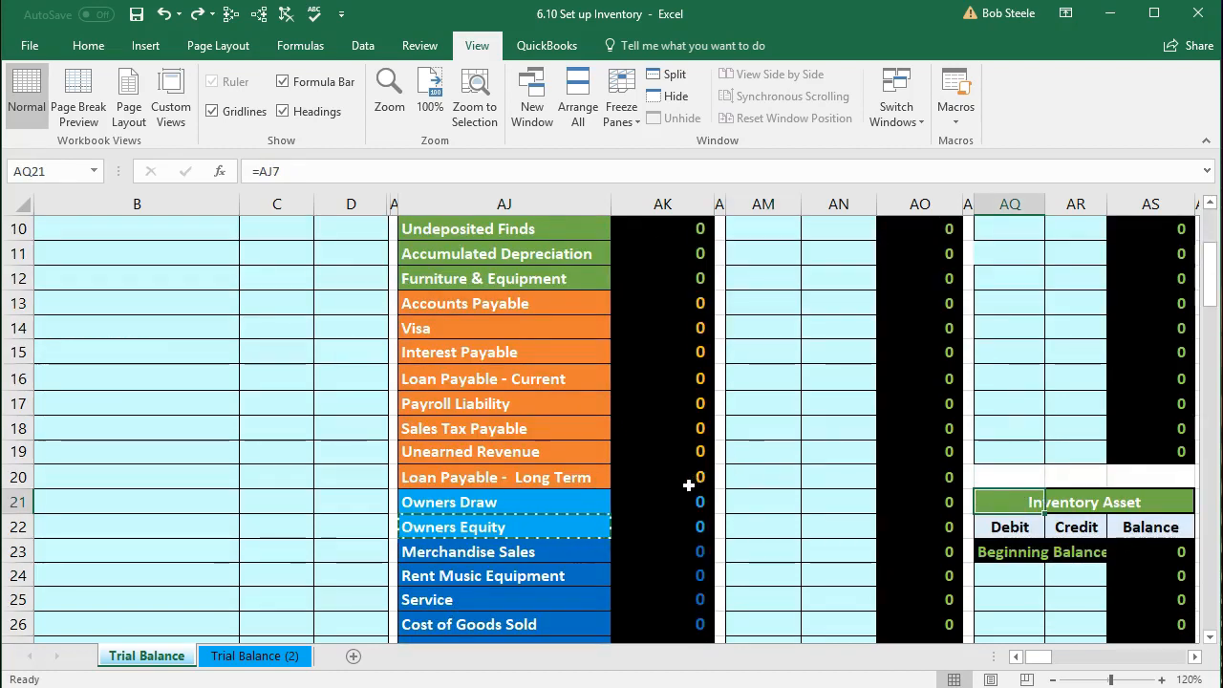
{"action": "scroll", "coordinate": [688, 485], "scroll_direction": "up", "scroll_amount": 3}
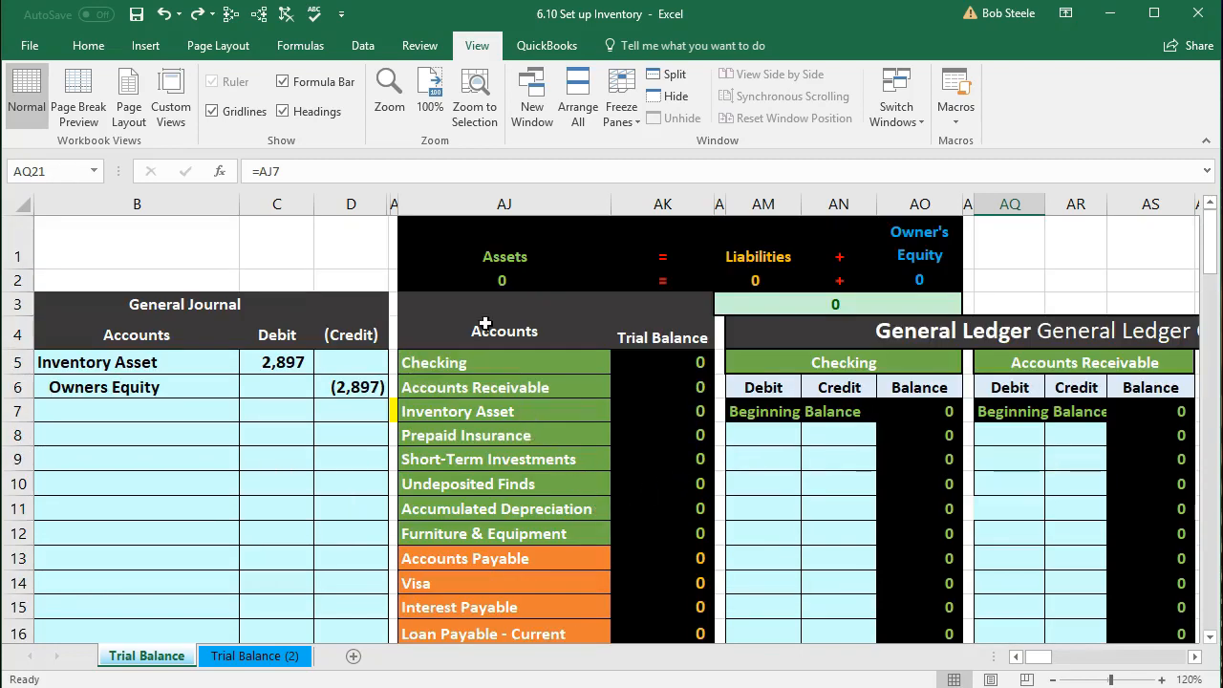
Freeze panes at AJ1 to keep the General Journal columns fixed during horizontal scrolling.
{"action": "left_click", "coordinate": [437, 247]}
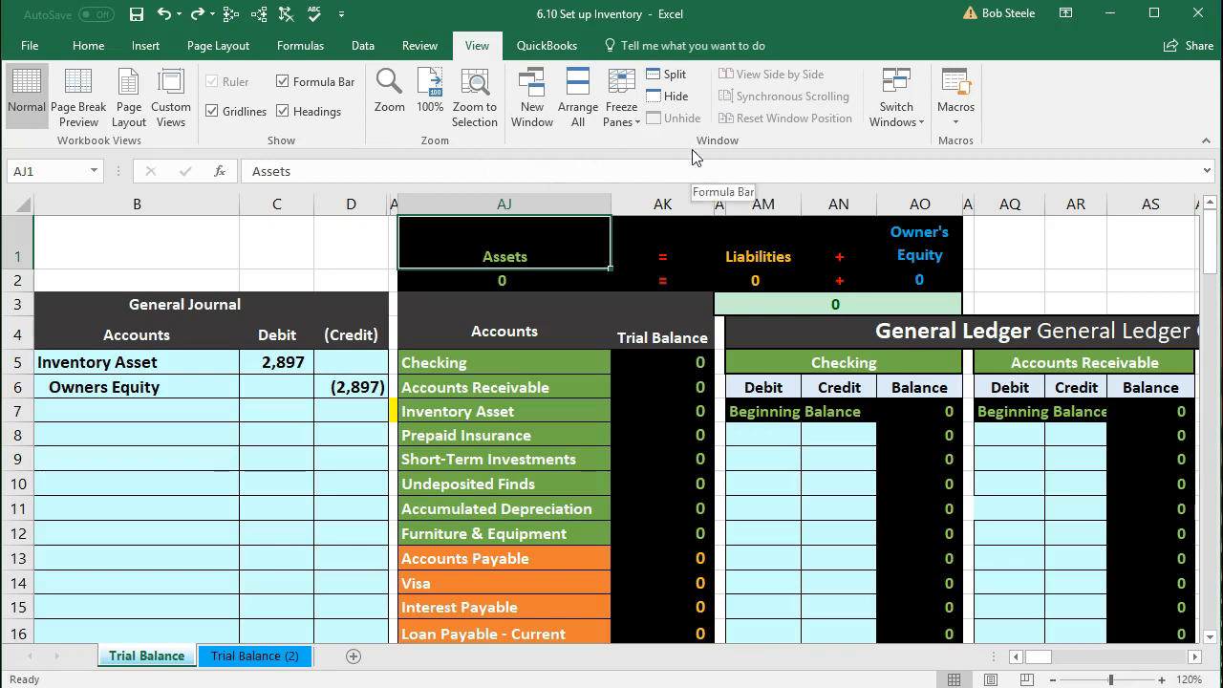
{"action": "left_click", "coordinate": [619, 123]}
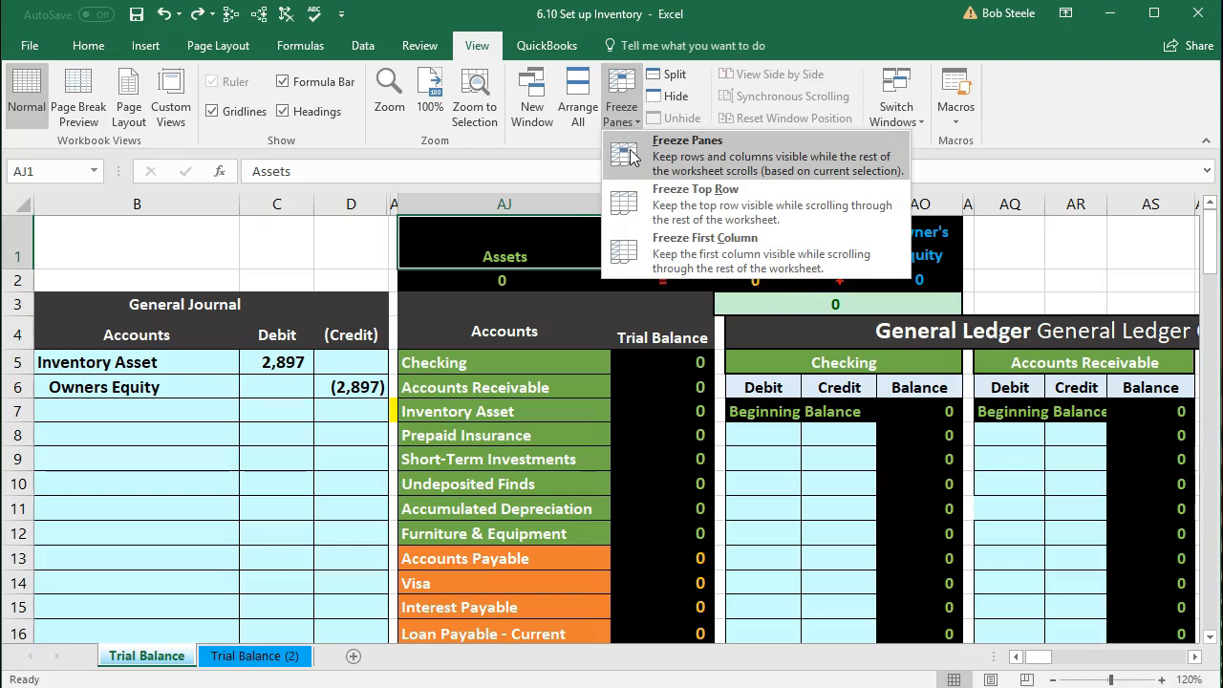
{"action": "left_click", "coordinate": [630, 152]}
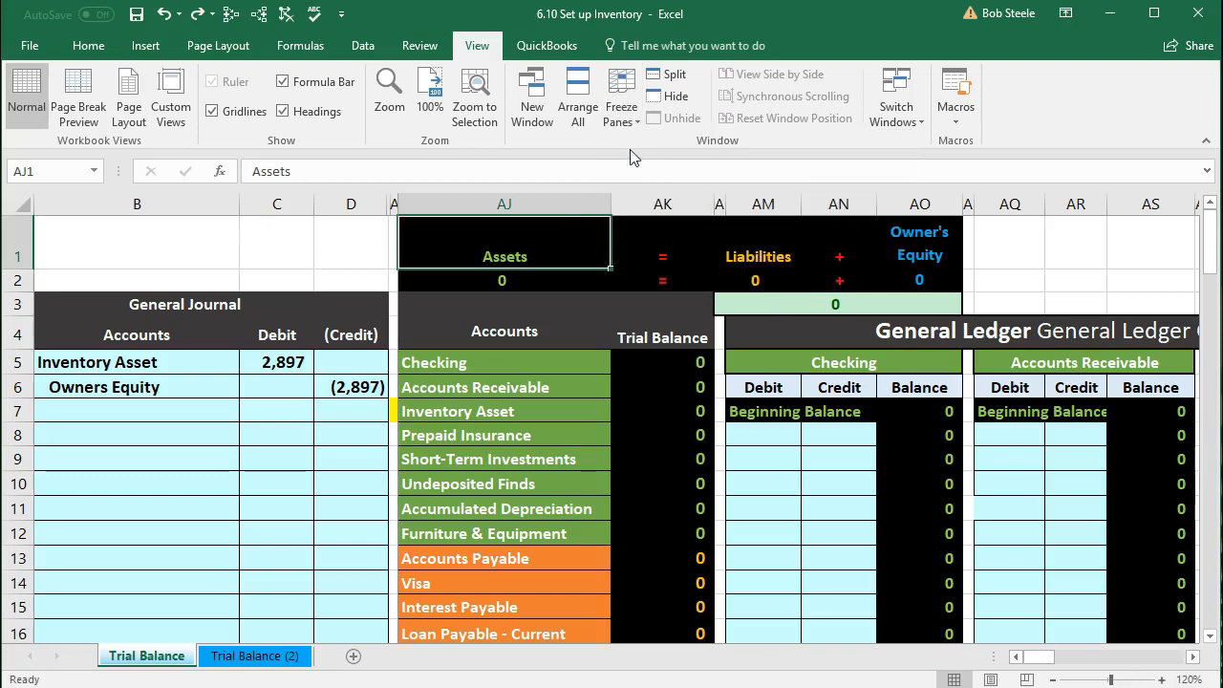
Look across the General Ledger accounts along row 1 and back to check that the General Journal columns remain fixed.
{"action": "key", "text": "Right"}
{"action": "key", "text": "Right"}
{"action": "key", "text": "Right"}
{"action": "key", "text": "Right"}
{"action": "key", "text": "Right"}
{"action": "key", "text": "Right"}
{"action": "key", "text": "Right"}
{"action": "key", "text": "Right"}
{"action": "key", "text": "Right"}
{"action": "key", "text": "Right"}
{"action": "key", "text": "Right"}
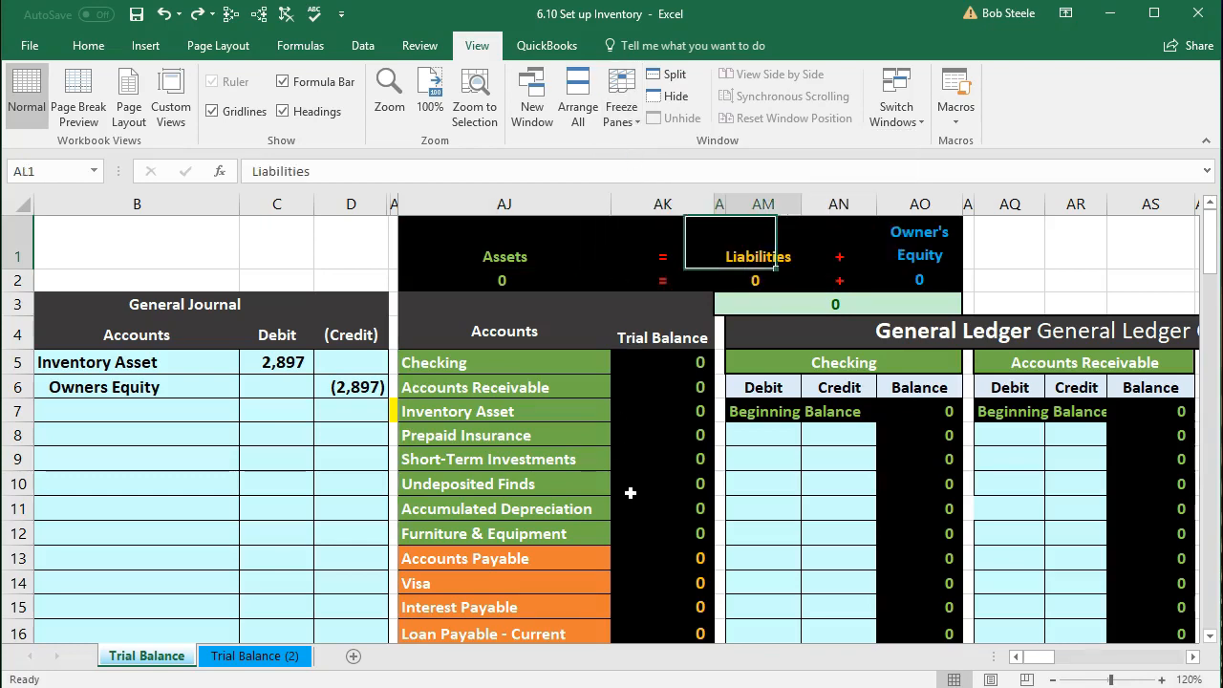
{"action": "key", "text": "Right"}
{"action": "key", "text": "Right"}
{"action": "key", "text": "Right"}
{"action": "key", "text": "Right"}
{"action": "key", "text": "Right"}
{"action": "key", "text": "Right"}
{"action": "key", "text": "Right"}
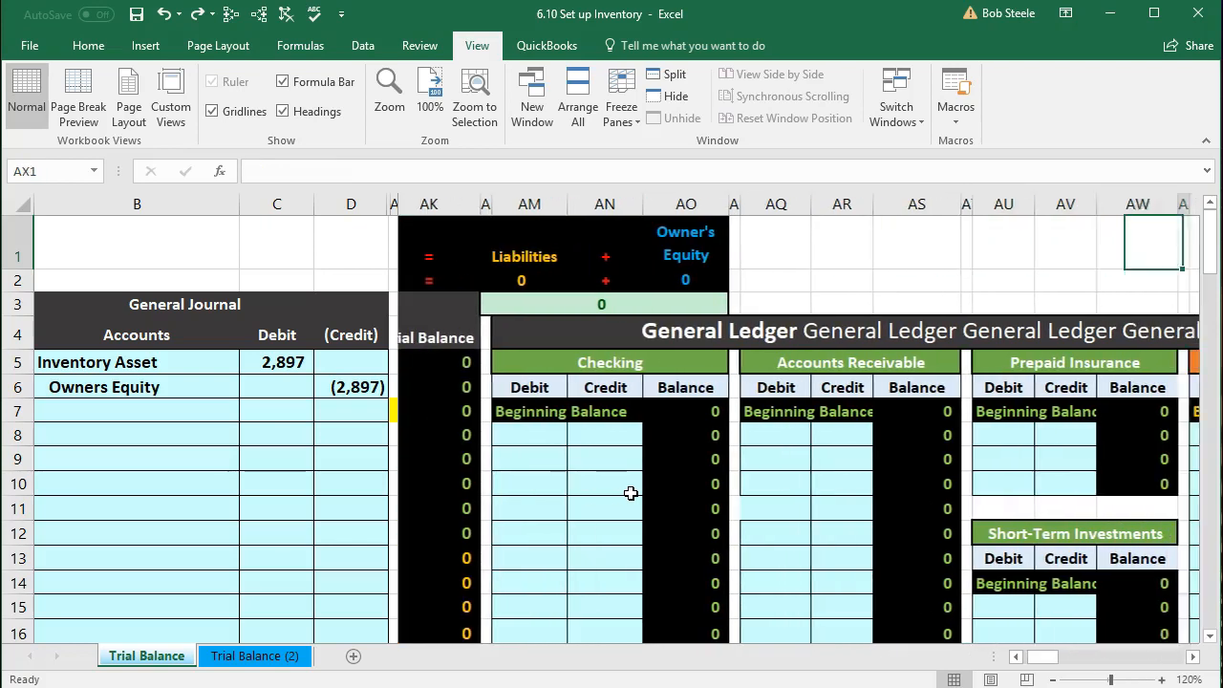
{"action": "key", "text": "Right"}
{"action": "key", "text": "Right"}
{"action": "key", "text": "Right"}
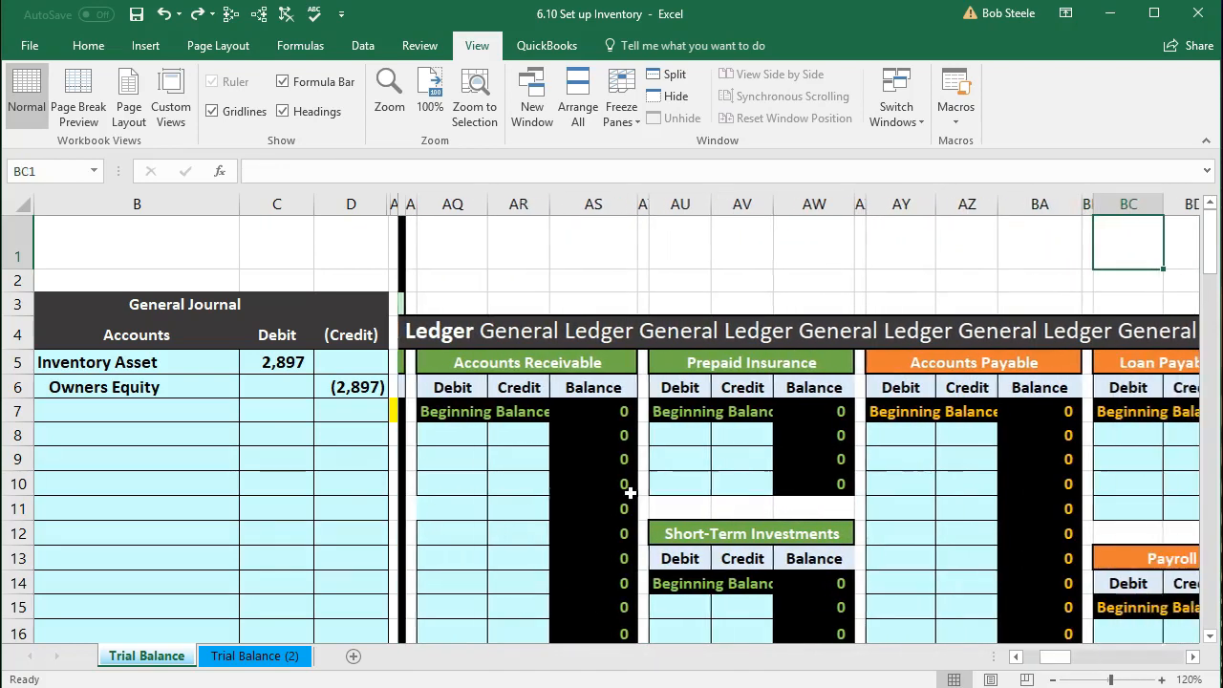
{"action": "key", "text": "Left"}
{"action": "key", "text": "Left"}
{"action": "key", "text": "Left"}
{"action": "key", "text": "Left"}
{"action": "key", "text": "Left"}
{"action": "key", "text": "Left"}
{"action": "key", "text": "Left"}
{"action": "key", "text": "Left"}
{"action": "key", "text": "Left"}
{"action": "key", "text": "Left"}
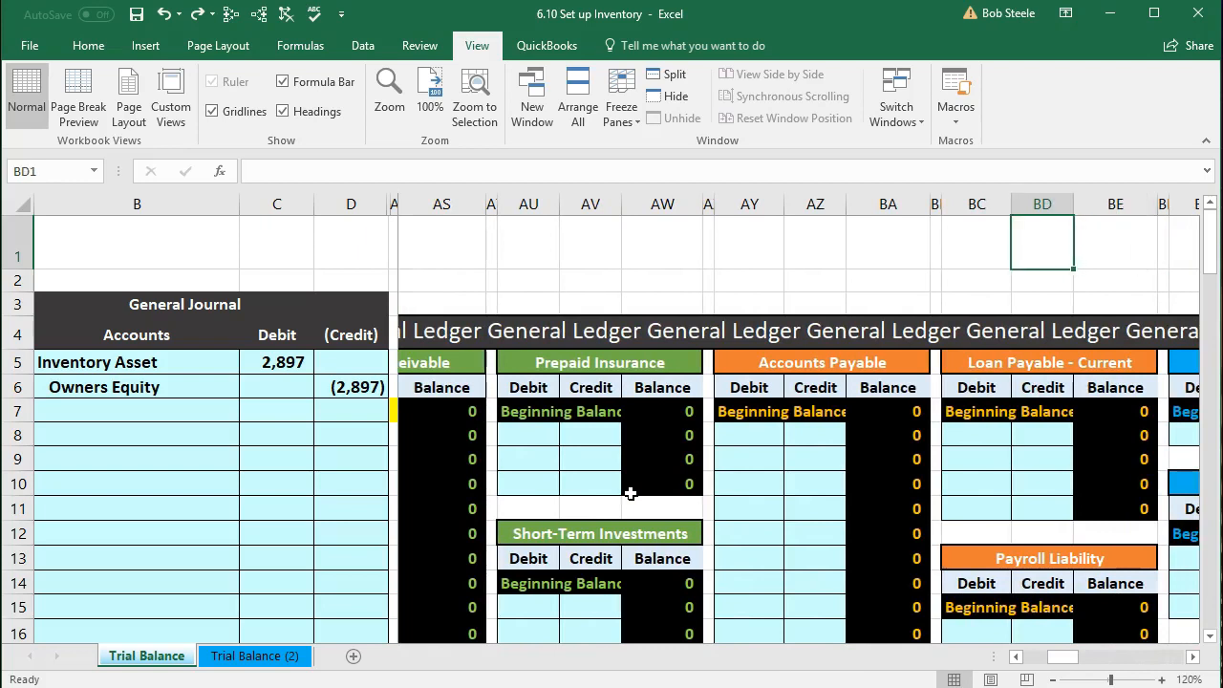
{"action": "key", "text": "Left"}
{"action": "key", "text": "Left"}
{"action": "key", "text": "Left"}
{"action": "key", "text": "Left"}
{"action": "key", "text": "Left"}
{"action": "key", "text": "Left"}
{"action": "key", "text": "Left"}
{"action": "key", "text": "Left"}
{"action": "key", "text": "Left"}
{"action": "key", "text": "Left"}
{"action": "key", "text": "Left"}
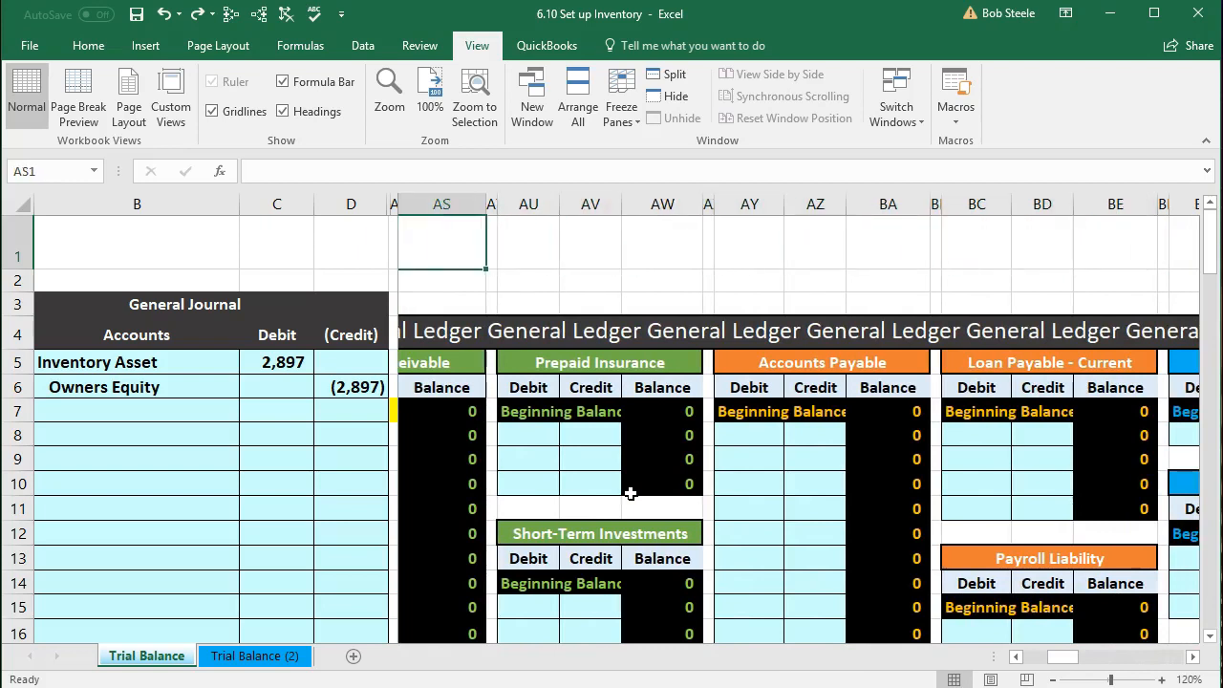
Return to the start of the General Ledger and select AQ24, the first debit cell below Beginning Balance in the Inventory Asset ledger.
{"action": "key", "text": "Left"}
{"action": "key", "text": "Left"}
{"action": "key", "text": "Right"}
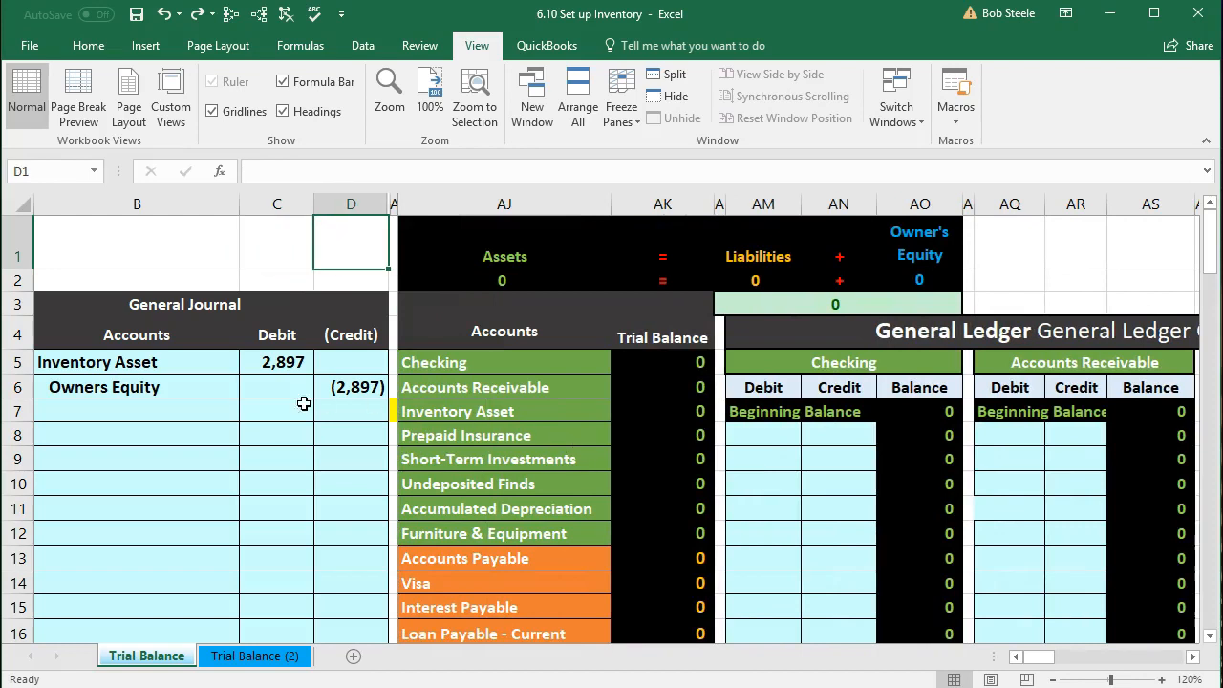
{"action": "left_click", "coordinate": [276, 386]}
{"action": "left_click", "coordinate": [1036, 503]}
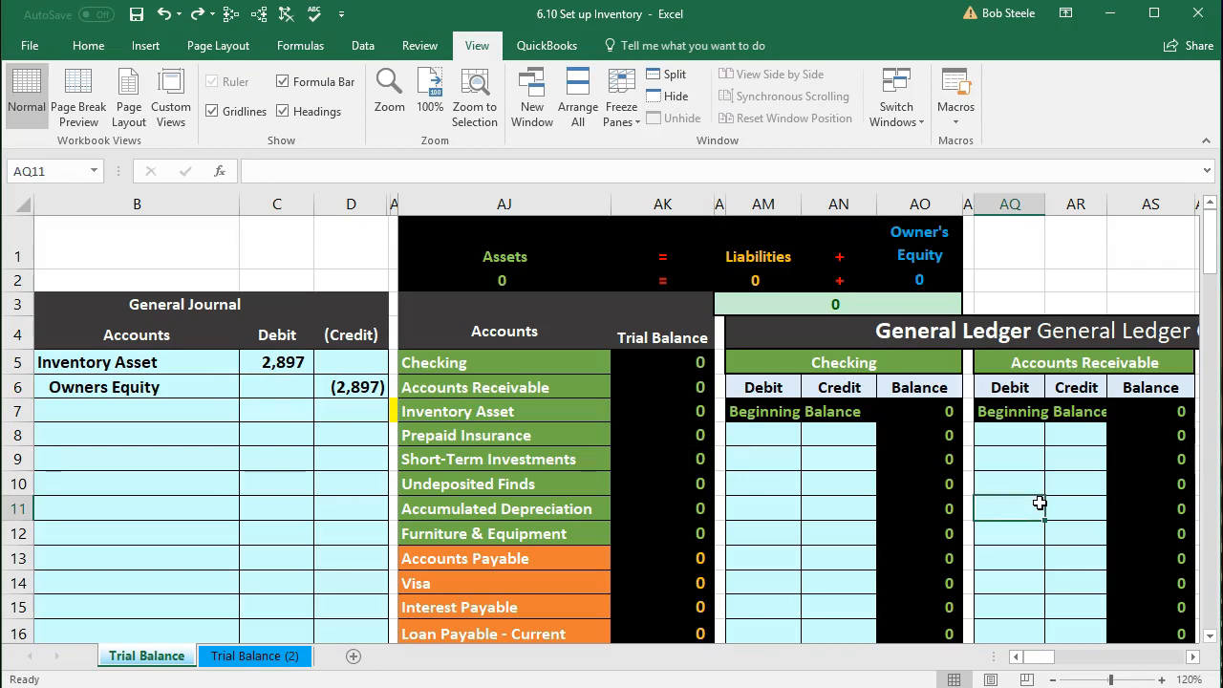
{"action": "scroll", "coordinate": [1039, 503], "scroll_direction": "down", "scroll_amount": 1}
{"action": "scroll", "coordinate": [1040, 503], "scroll_direction": "down", "scroll_amount": 3}
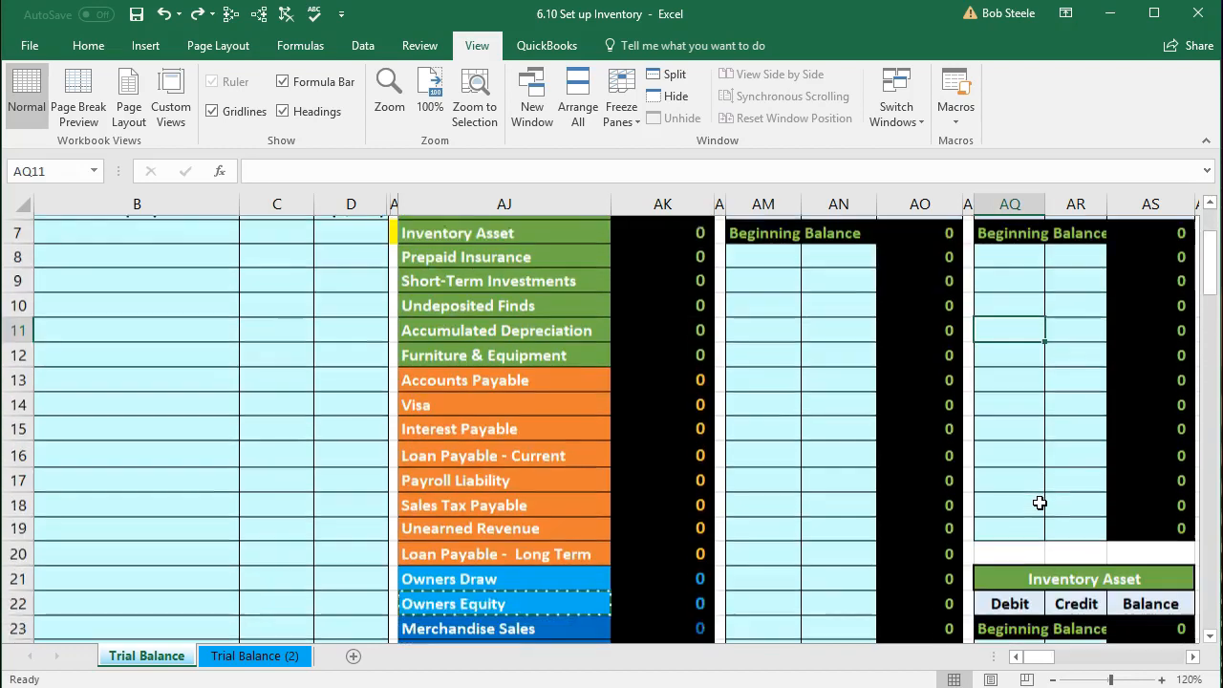
{"action": "left_click", "coordinate": [1030, 504]}
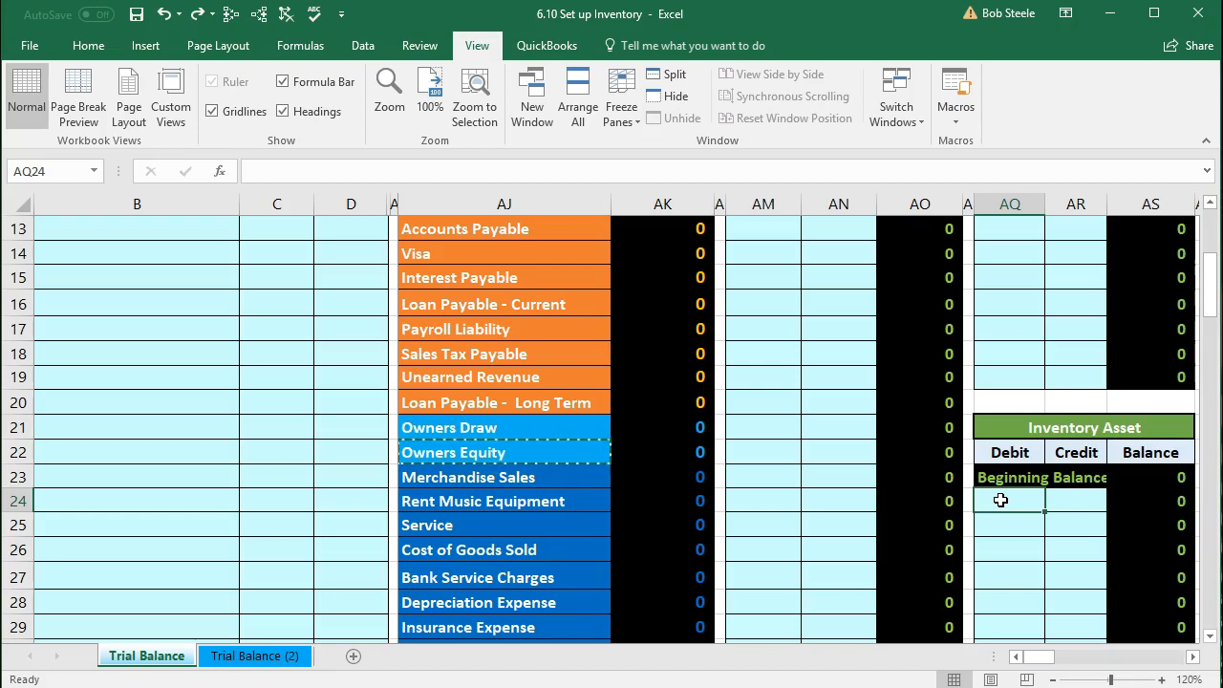
Reduce the worksheet zoom to 100% to fit more of the journal and ledger rows on screen.
{"action": "scroll", "coordinate": [1003, 497], "scroll_direction": "up", "scroll_amount": 1}
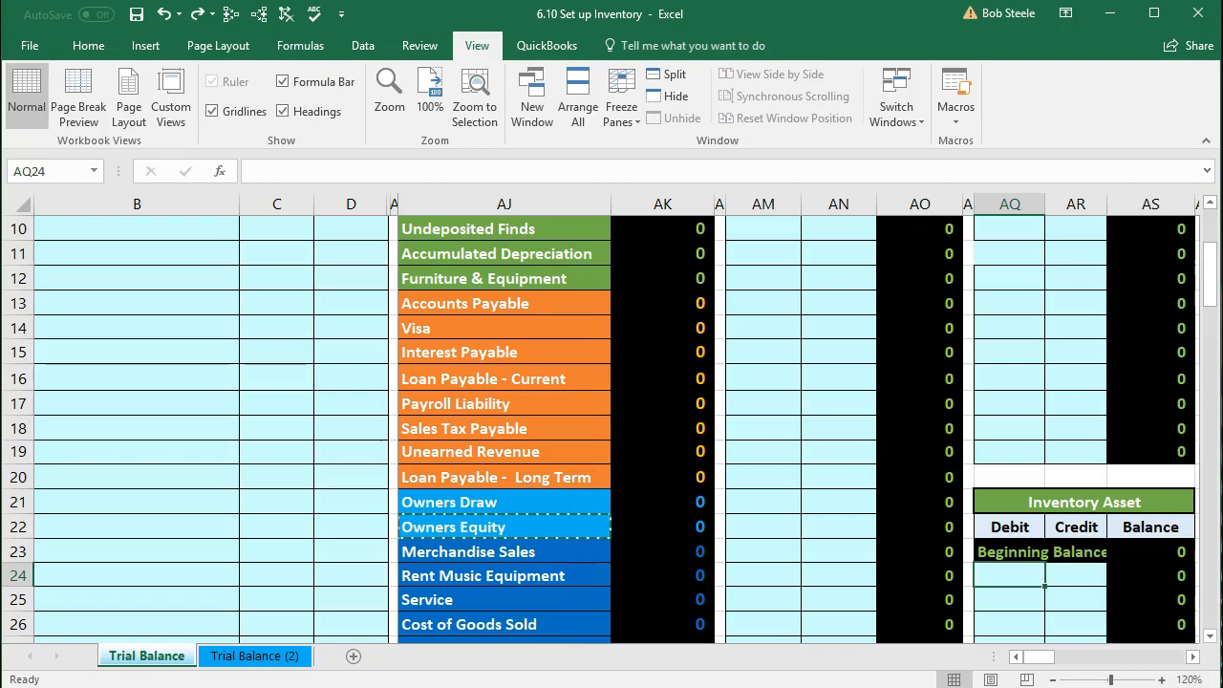
{"action": "left_click", "coordinate": [1053, 679]}
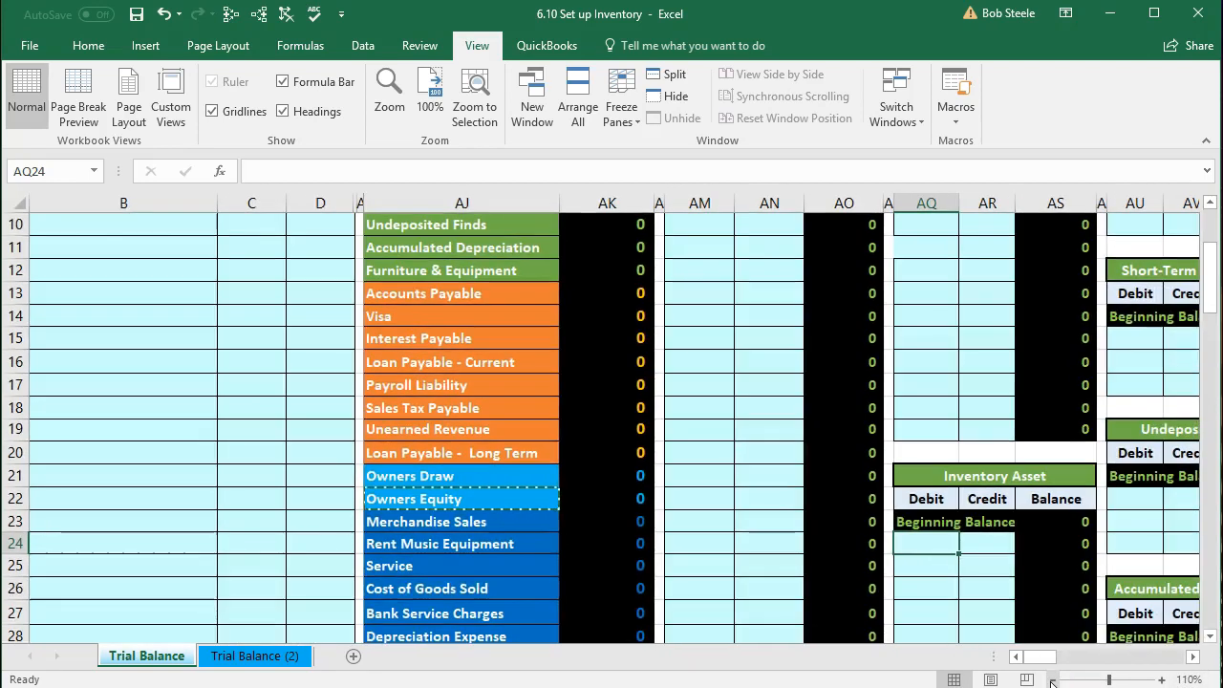
{"action": "left_click", "coordinate": [1053, 679]}
{"action": "scroll", "coordinate": [584, 580], "scroll_direction": "up", "scroll_amount": 2}
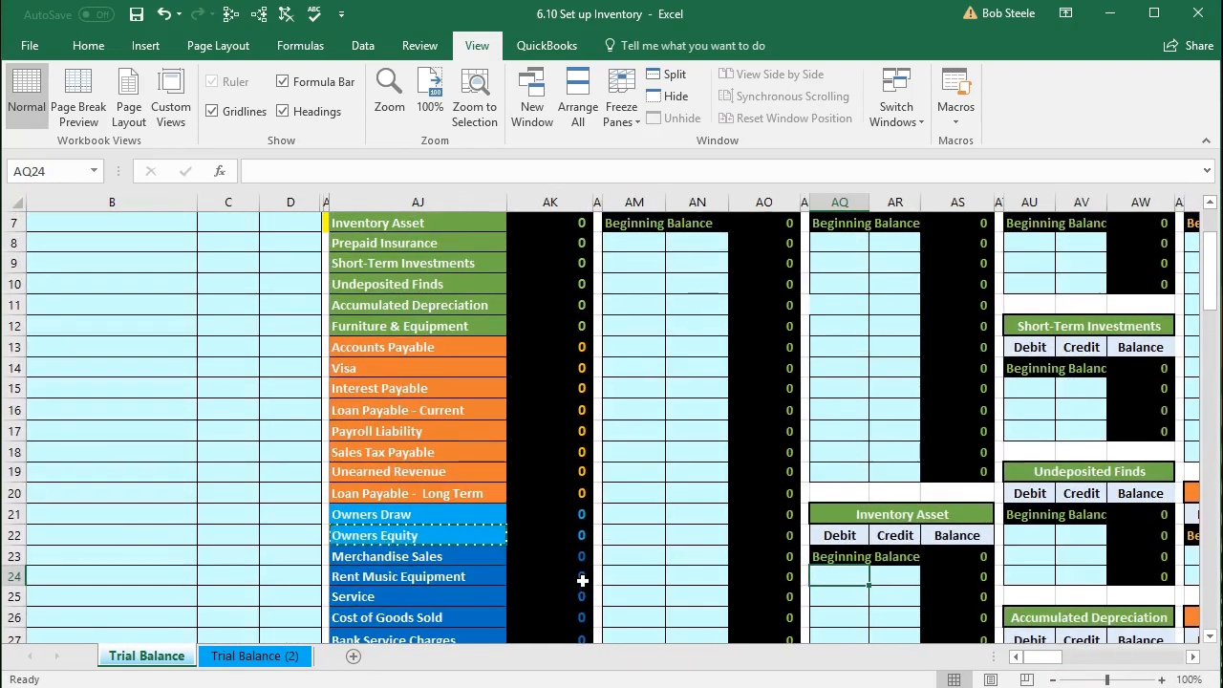
Post the Inventory Asset debit to its ledger account by linking cell AQ24 to journal cell C5.
{"action": "scroll", "coordinate": [598, 579], "scroll_direction": "down", "scroll_amount": 1}
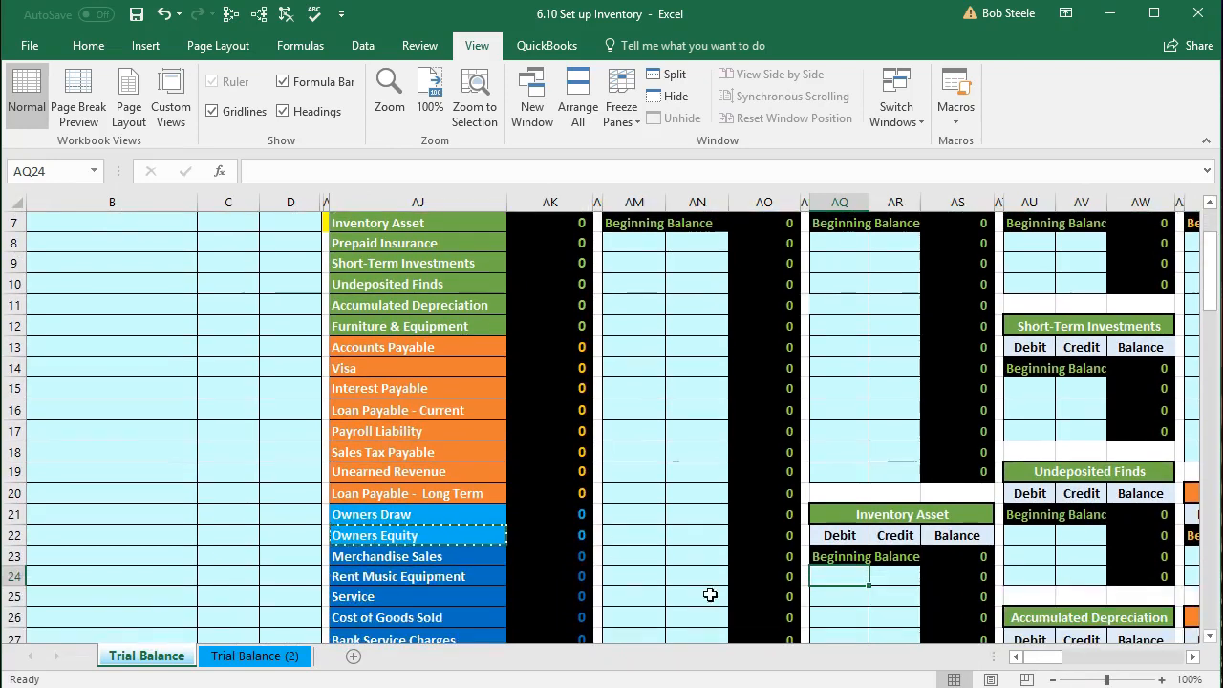
{"action": "left_click", "coordinate": [1055, 680]}
{"action": "scroll", "coordinate": [569, 592], "scroll_direction": "up", "scroll_amount": 1}
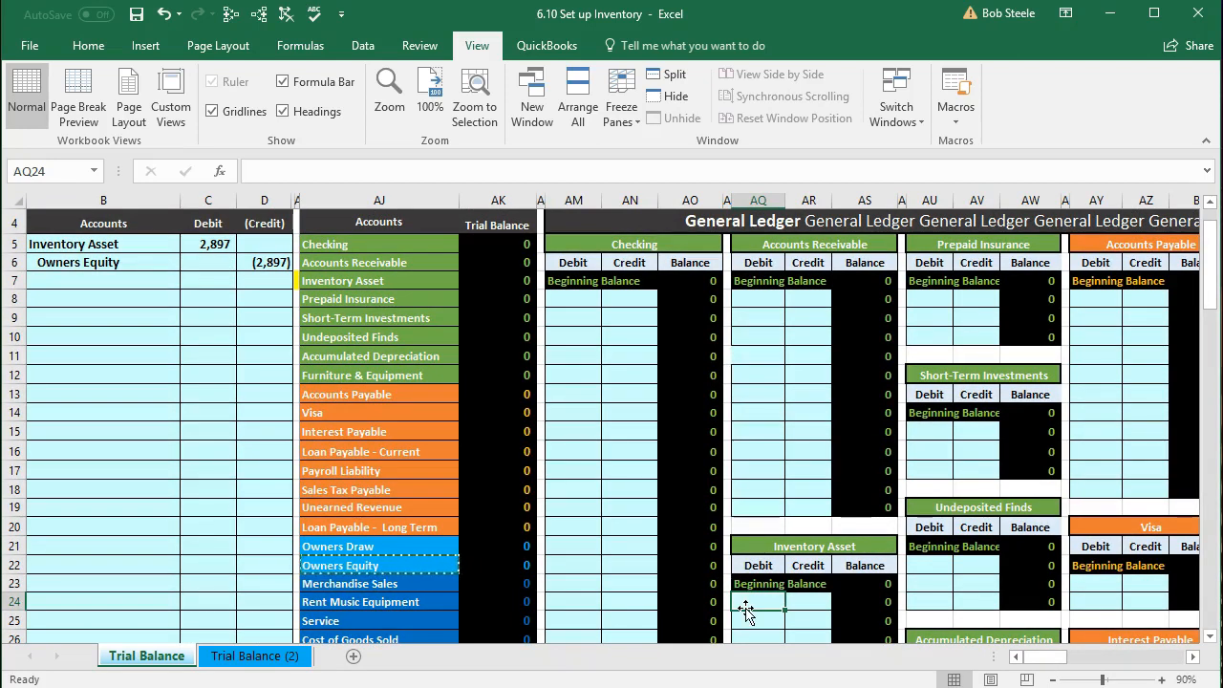
{"action": "type", "text": "="}
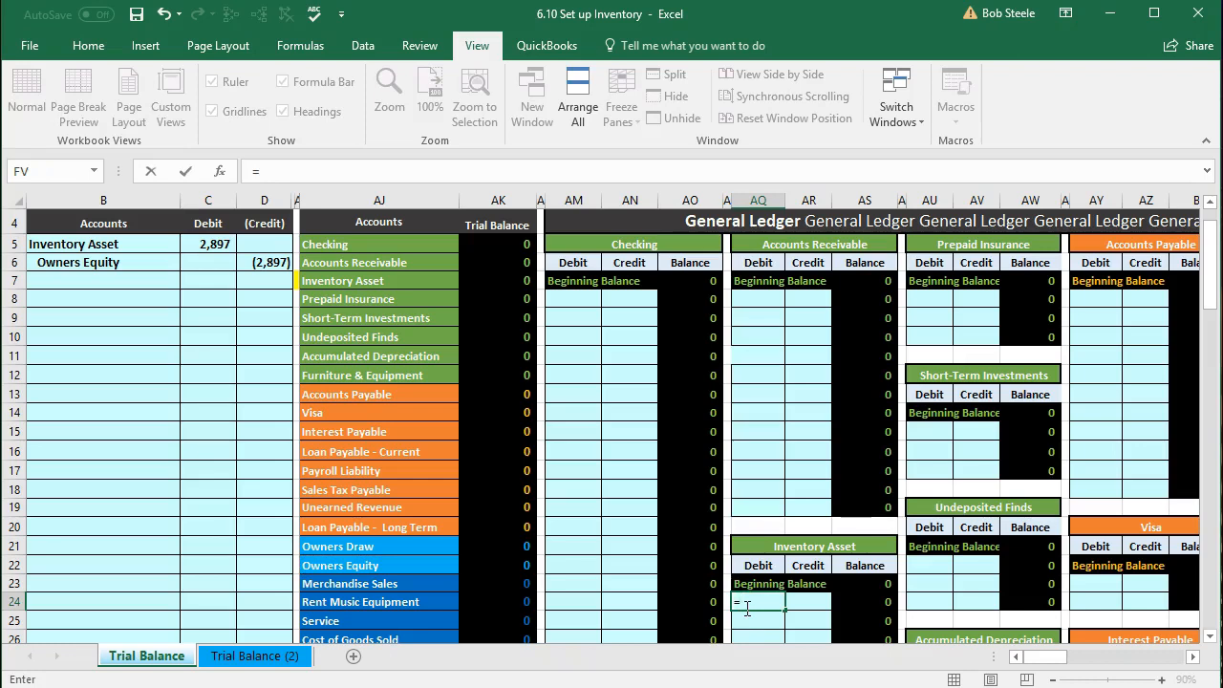
{"action": "left_click", "coordinate": [221, 242]}
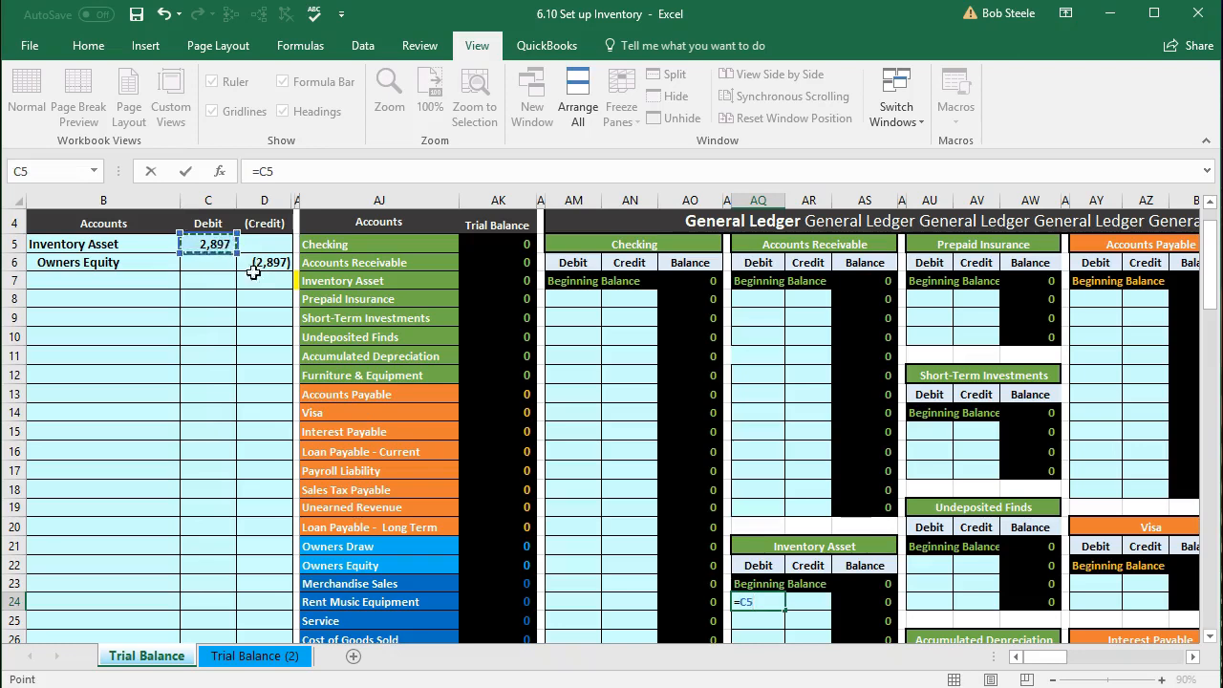
{"action": "key", "text": "Return"}
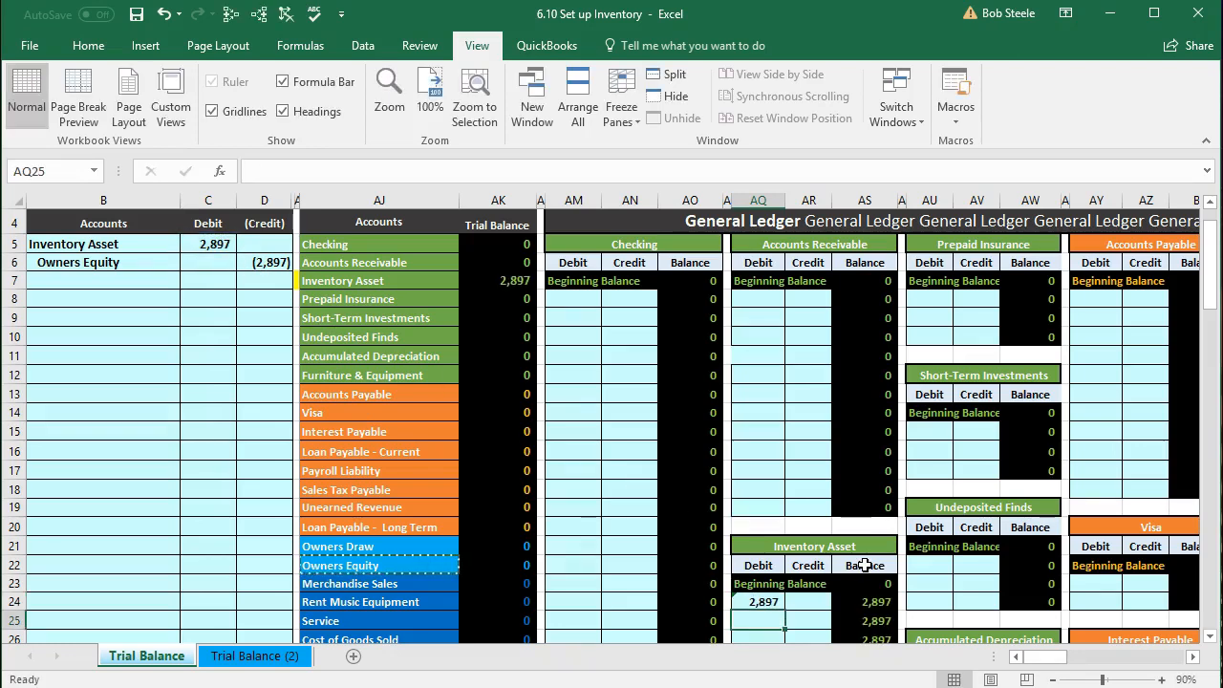
Enter the formula =c5 again in AQ24, the Inventory Asset ledger's debit cell, with the sheet zoomed to 120%.
{"action": "left_click", "coordinate": [1163, 679]}
{"action": "left_click", "coordinate": [1162, 679]}
{"action": "left_click", "coordinate": [1163, 680]}
{"action": "scroll", "coordinate": [1122, 576], "scroll_direction": "down", "scroll_amount": 2}
{"action": "left_click", "coordinate": [1011, 457]}
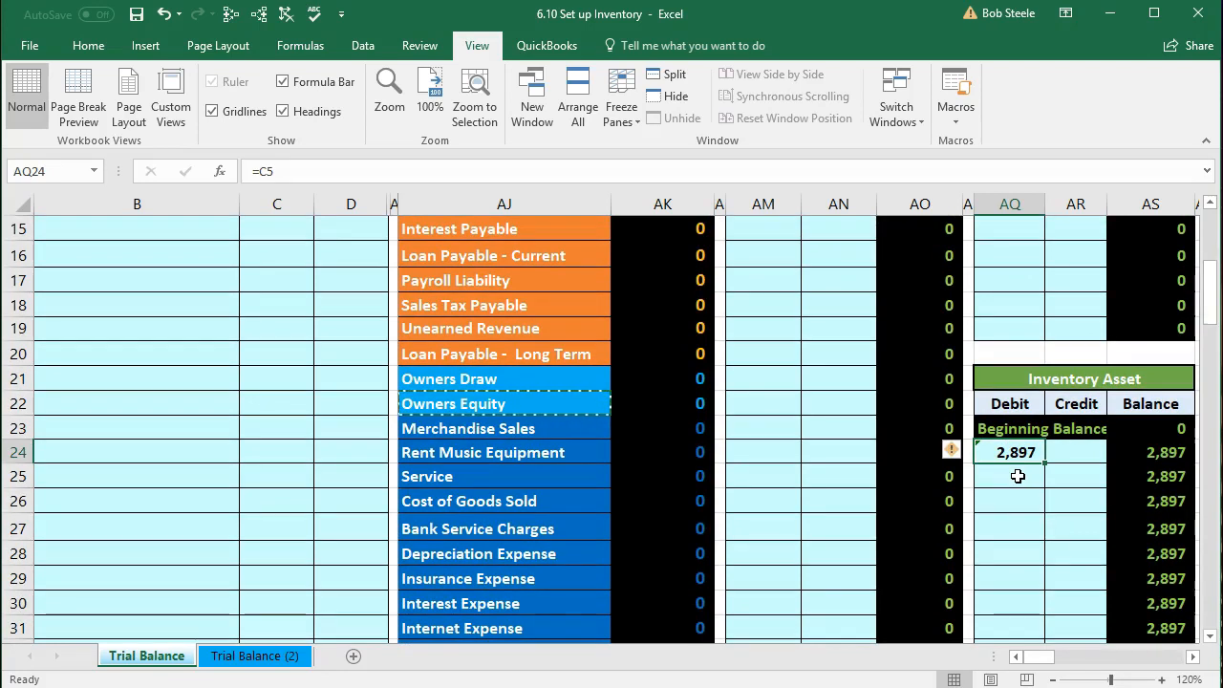
{"action": "type", "text": "=c5"}
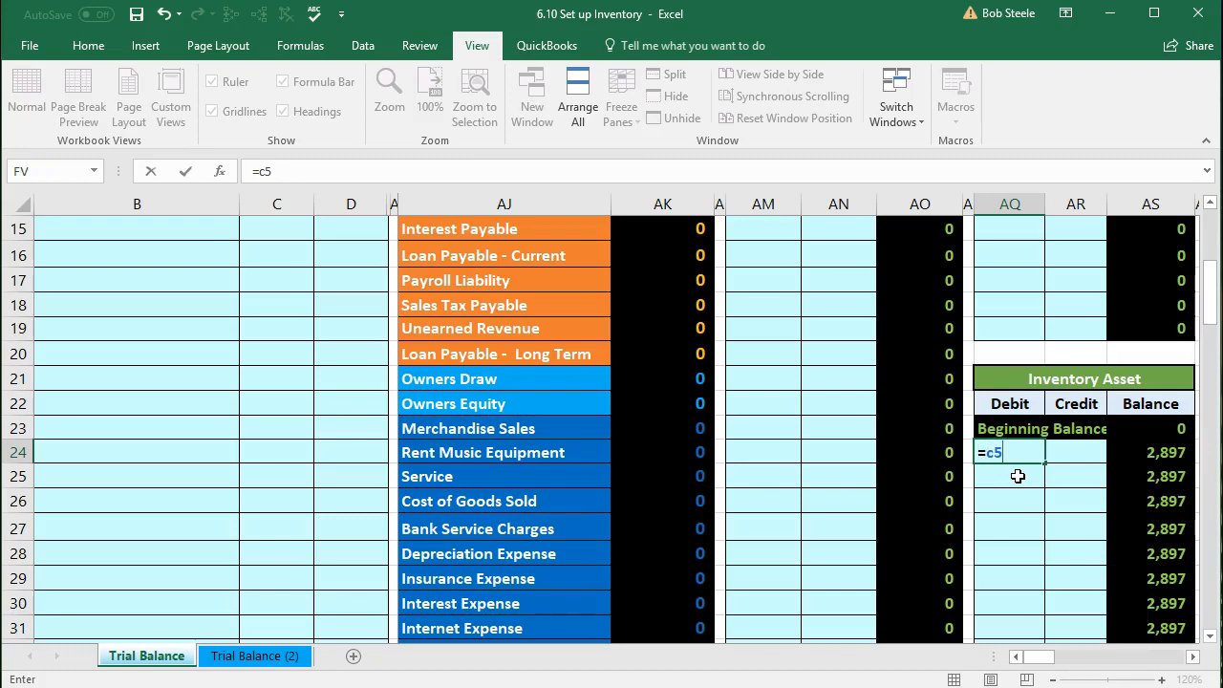
{"action": "key", "text": "Return"}
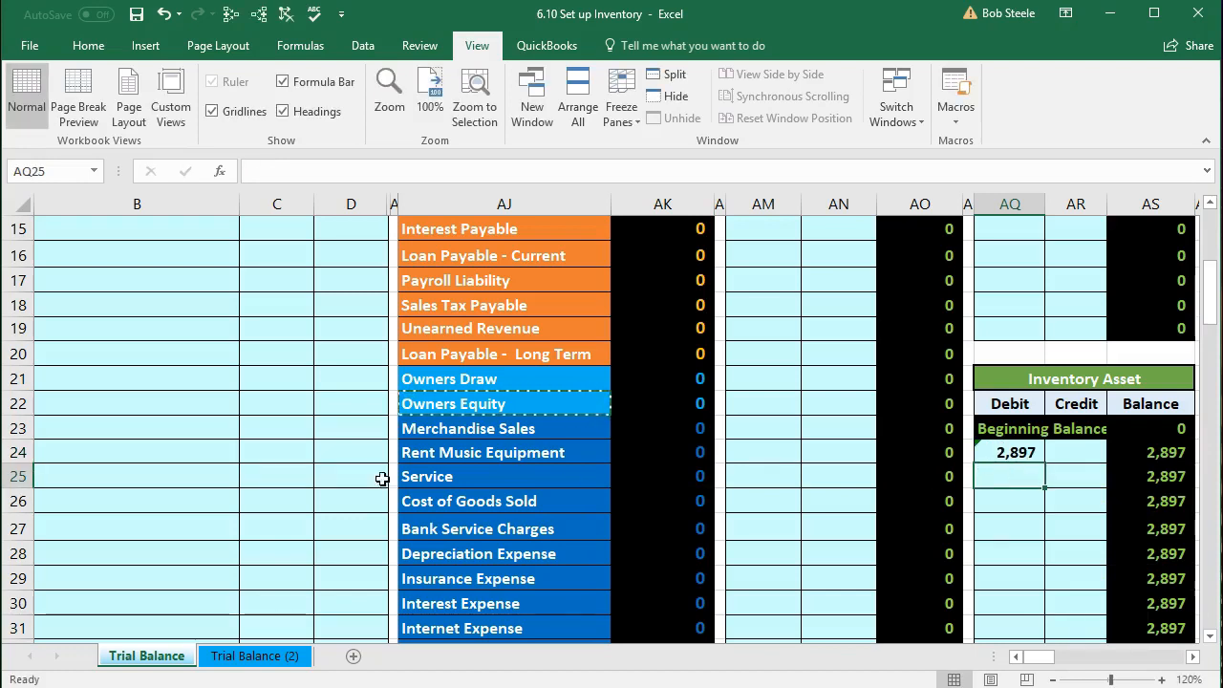
Trace the dependents of the journal's Inventory Asset debit in C5 and follow the arrow to the ledger.
{"action": "scroll", "coordinate": [304, 484], "scroll_direction": "up", "scroll_amount": 4}
{"action": "scroll", "coordinate": [304, 485], "scroll_direction": "up", "scroll_amount": 1}
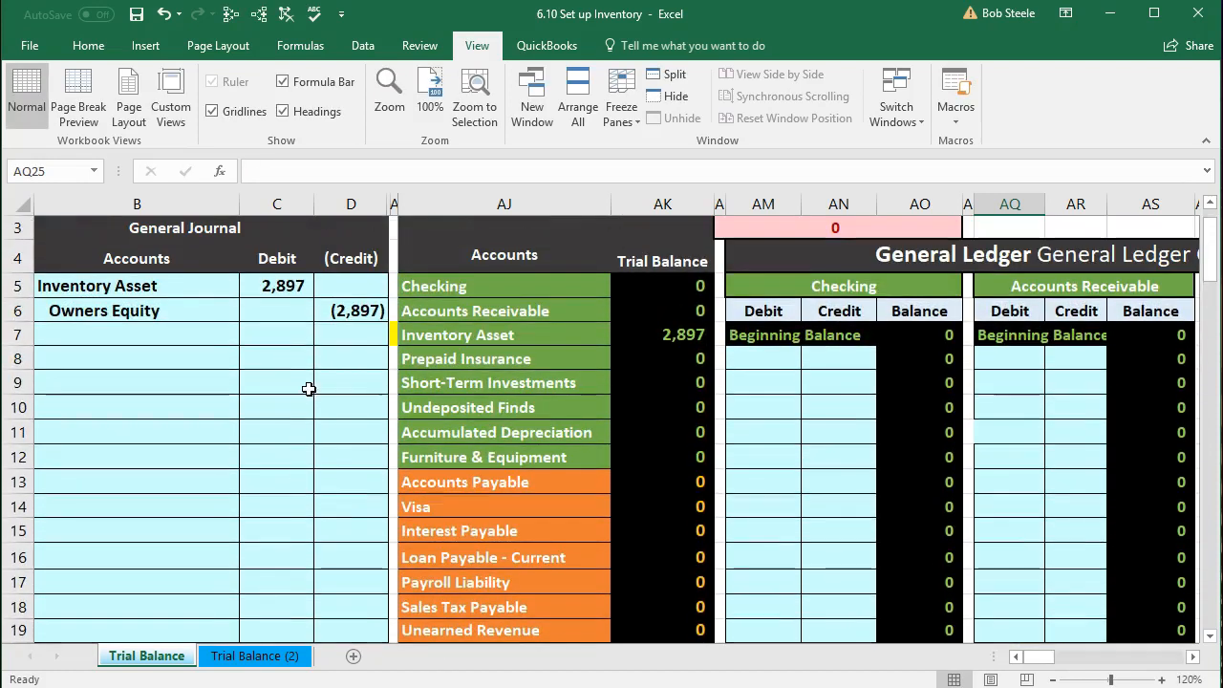
{"action": "left_click", "coordinate": [268, 285]}
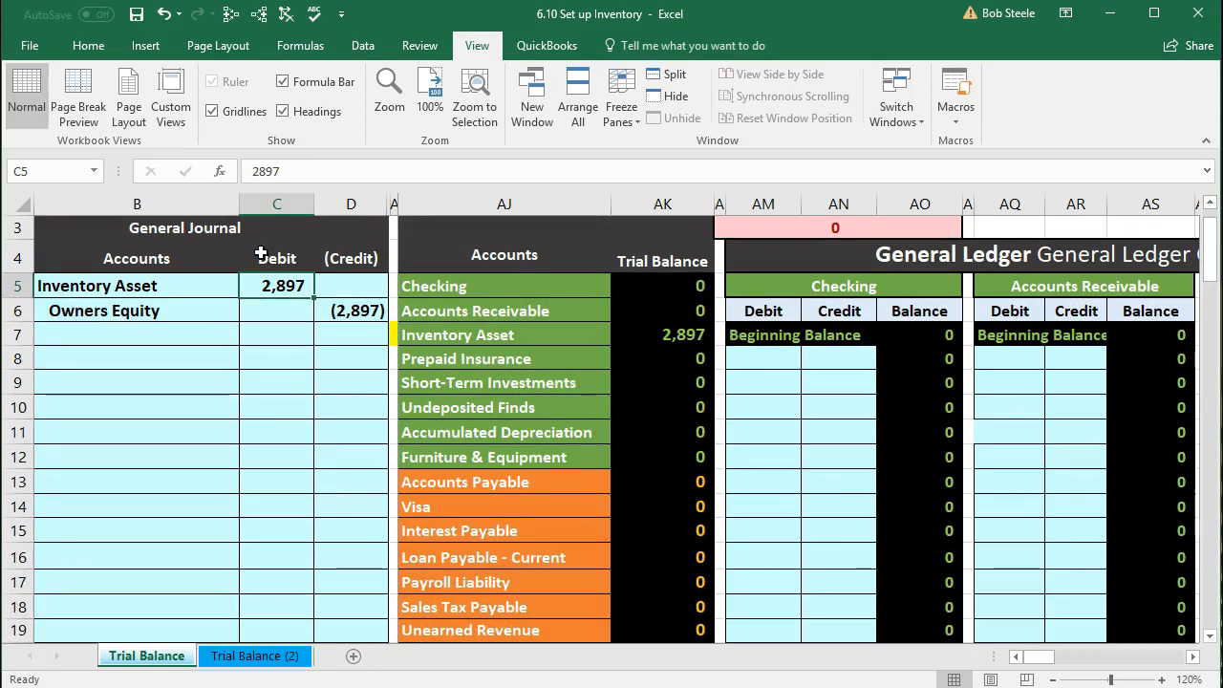
{"action": "left_click", "coordinate": [231, 14]}
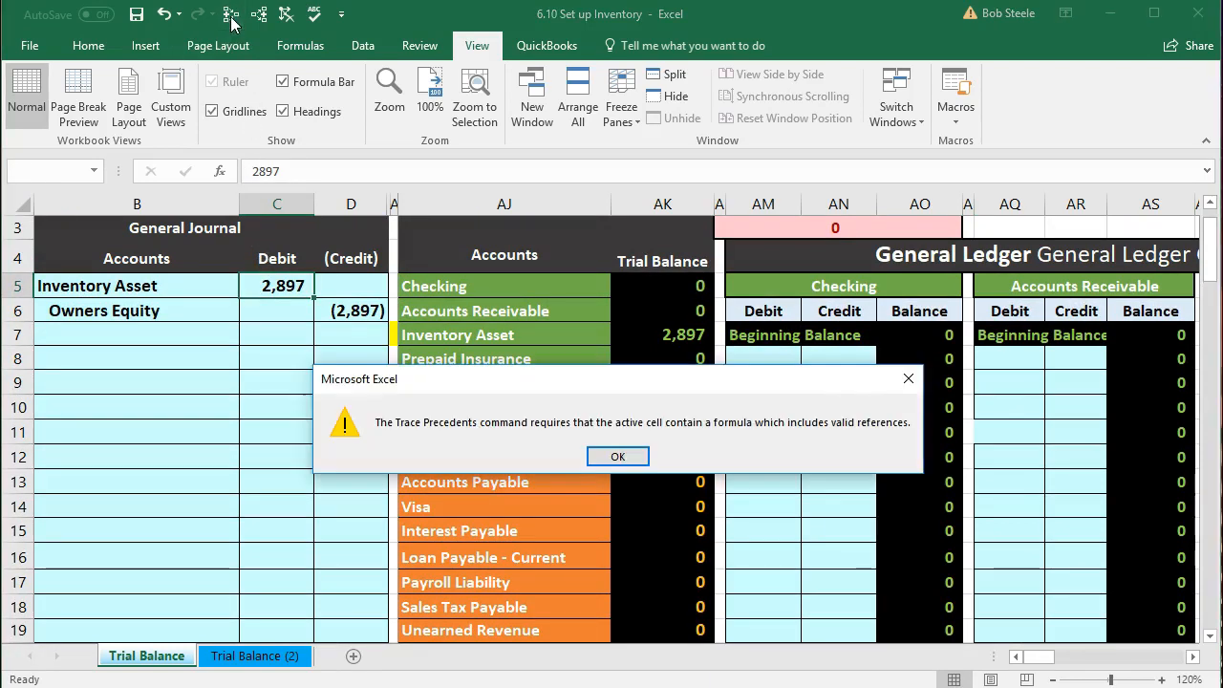
{"action": "left_click", "coordinate": [617, 457]}
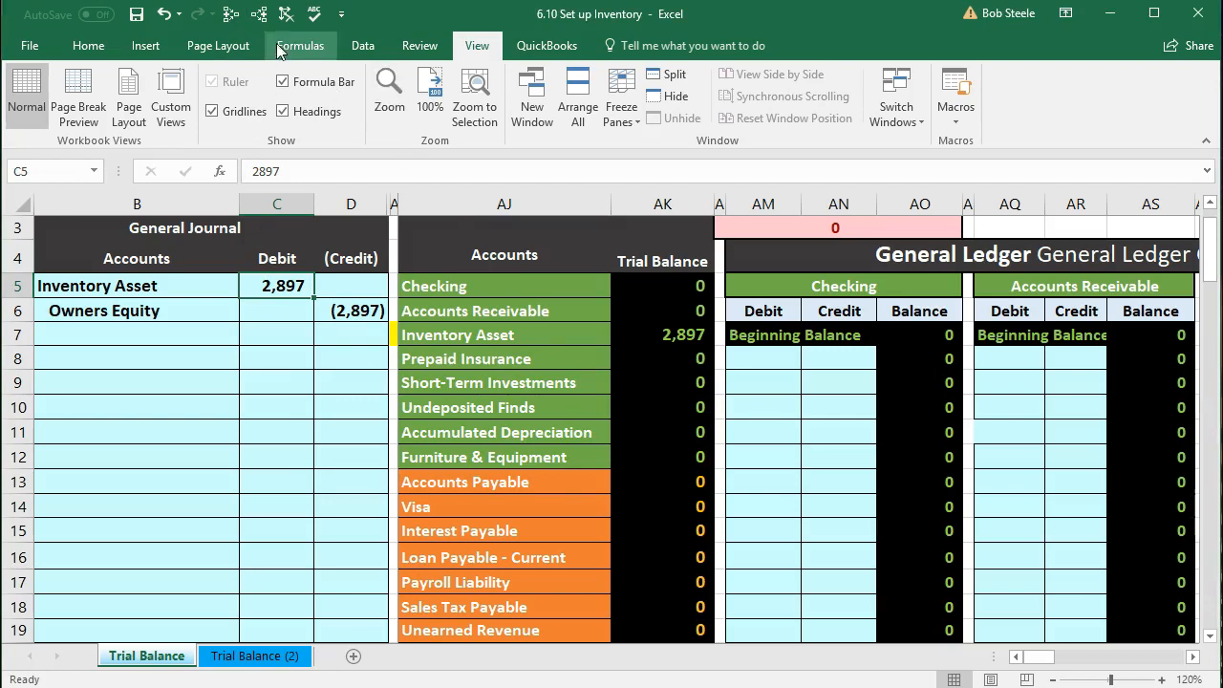
{"action": "left_click", "coordinate": [258, 14]}
{"action": "scroll", "coordinate": [1010, 514], "scroll_direction": "down", "scroll_amount": 3}
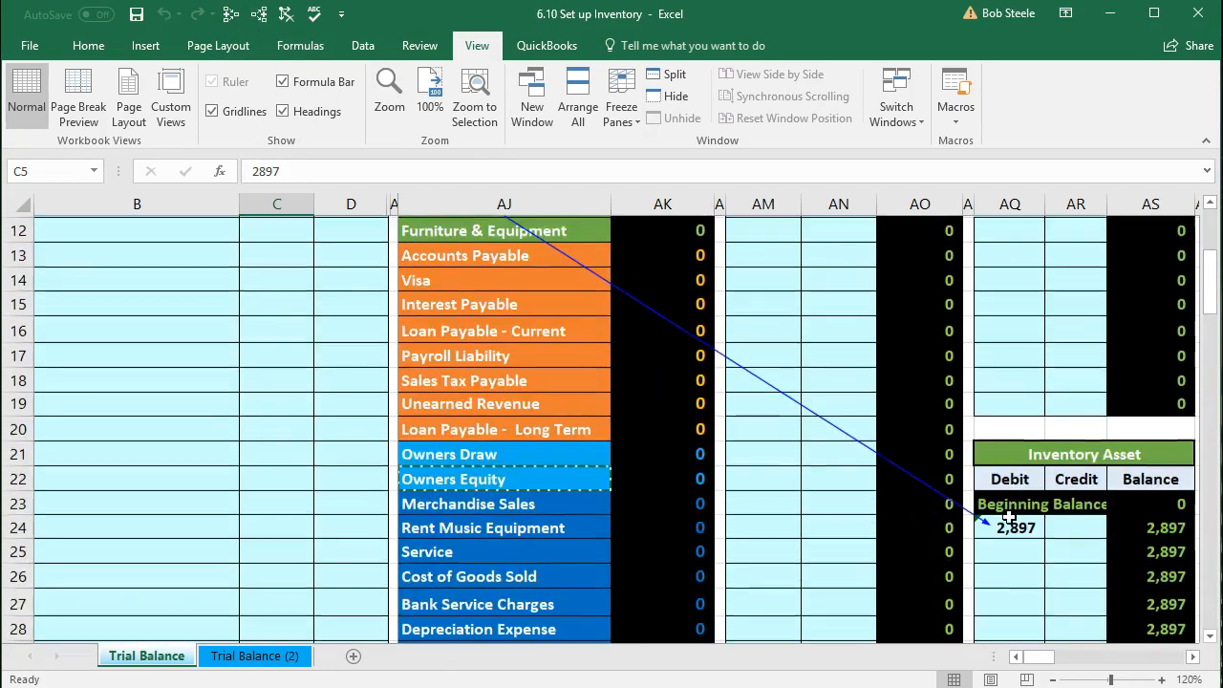
{"action": "scroll", "coordinate": [1010, 519], "scroll_direction": "up", "scroll_amount": 4}
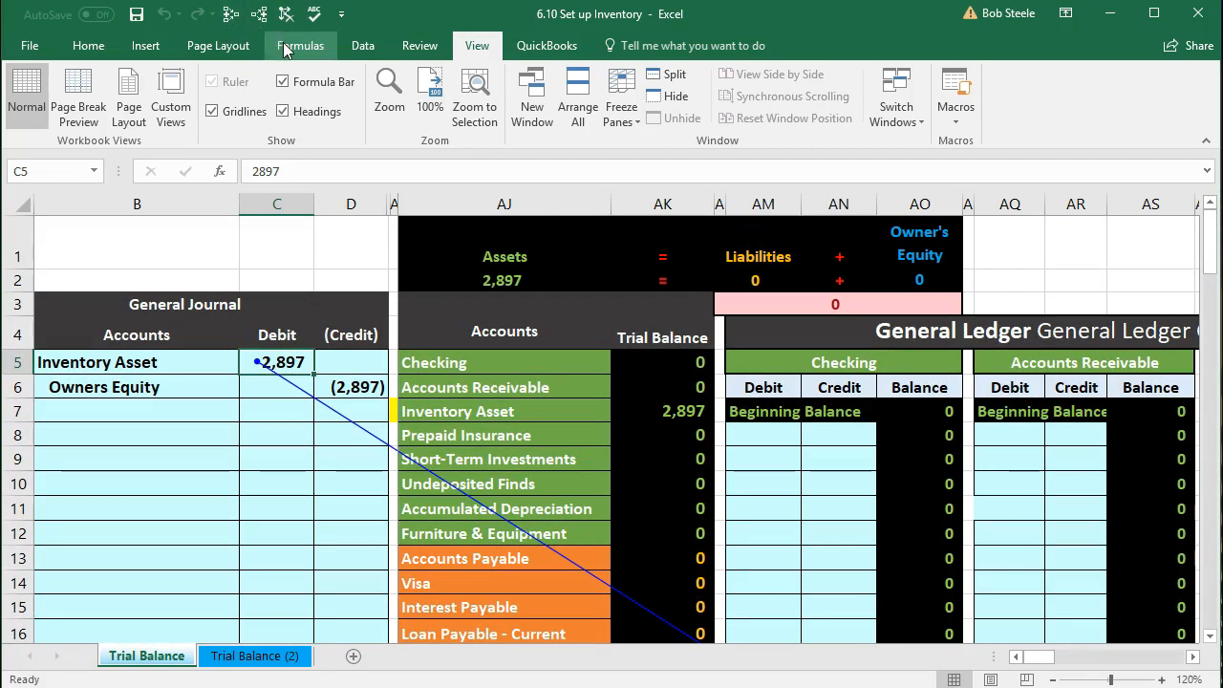
Show the formula auditing commands, select the Owners Equity credit in D6 and remove the trace arrows.
{"action": "left_click", "coordinate": [284, 50]}
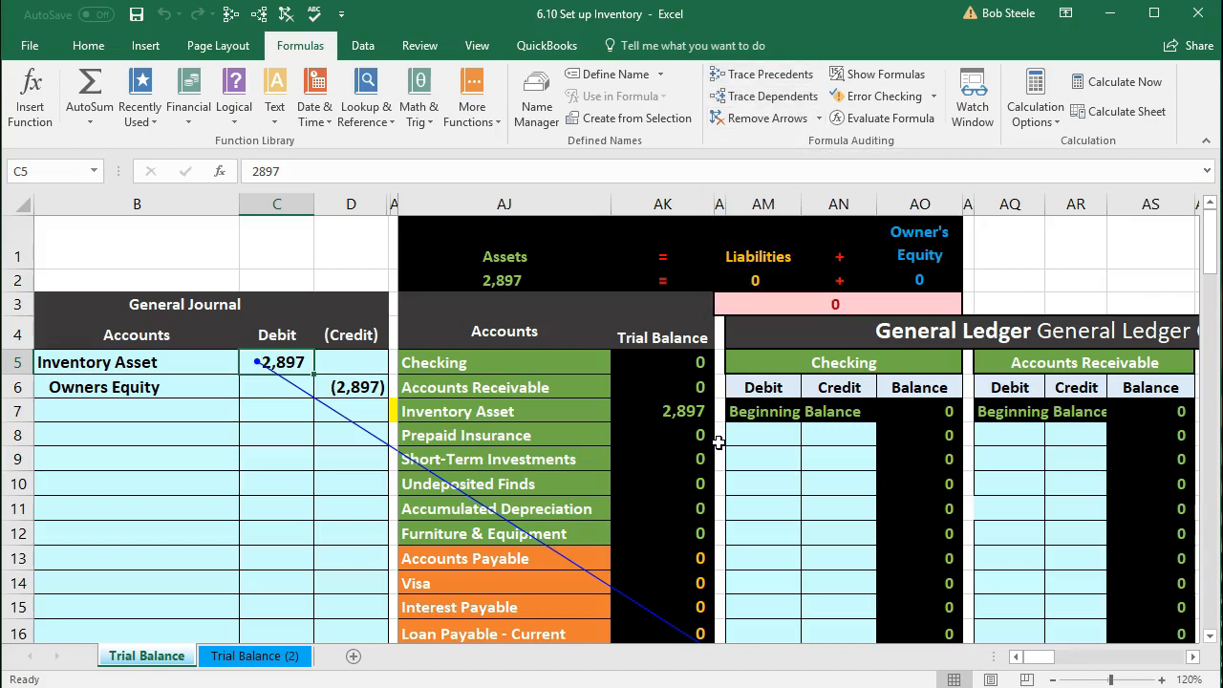
{"action": "scroll", "coordinate": [756, 453], "scroll_direction": "down", "scroll_amount": 1}
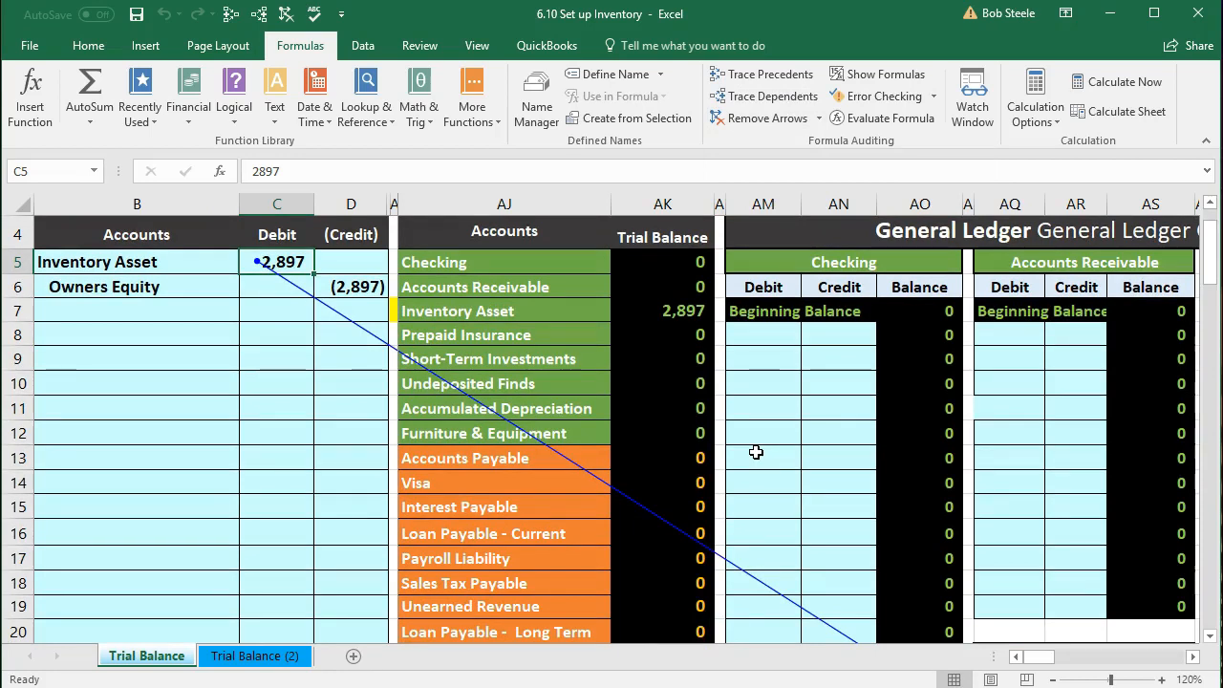
{"action": "left_click", "coordinate": [356, 294]}
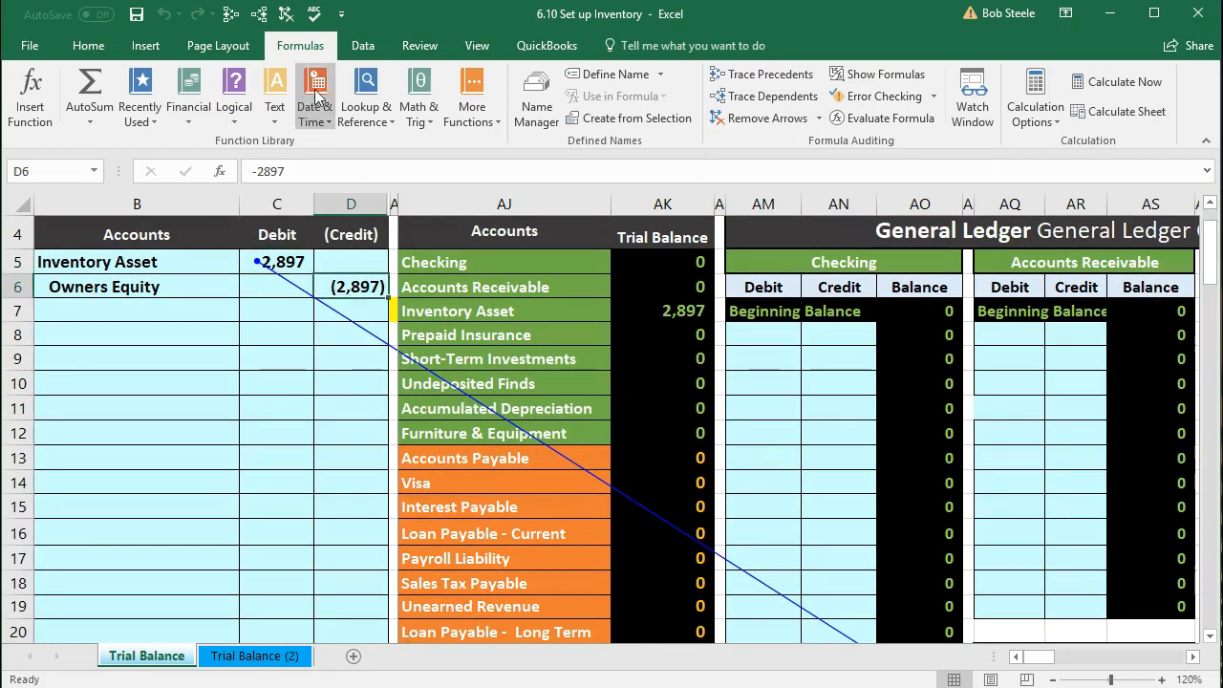
{"action": "left_click", "coordinate": [285, 17]}
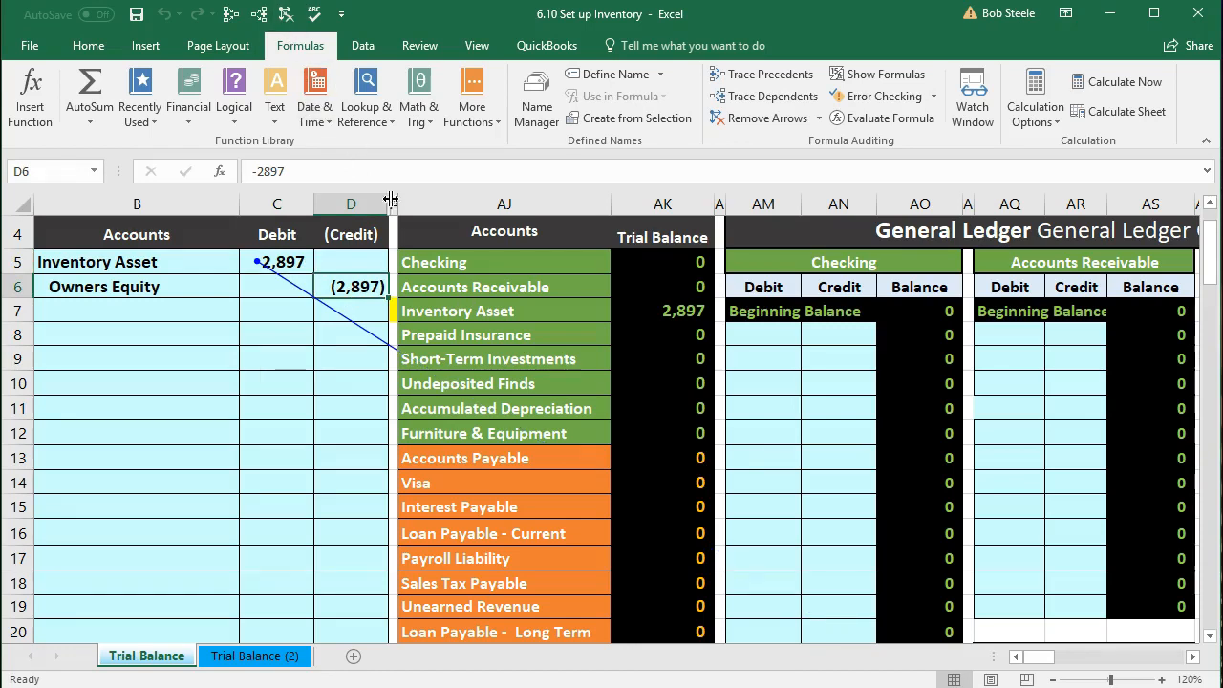
Look through the trial balance account list, from Checking to Owners Draw and Owners Equity, to see the account order.
{"action": "left_click_drag", "start_coordinate": [466, 265], "coordinate": [468, 459]}
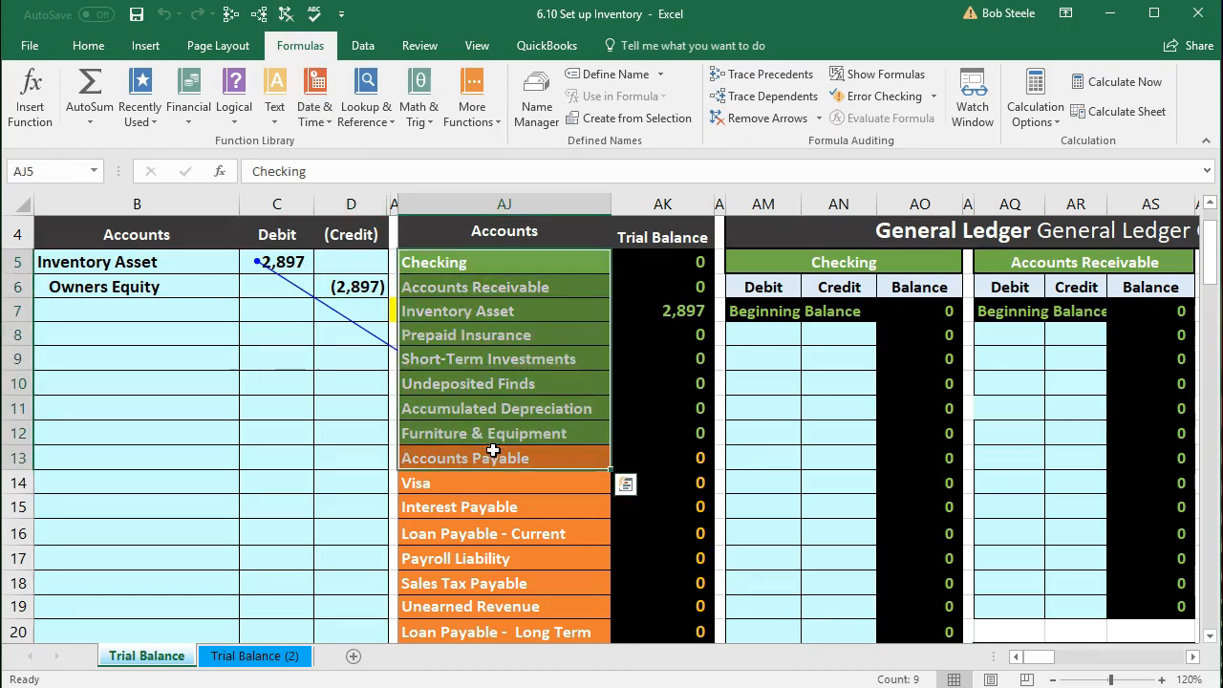
{"action": "scroll", "coordinate": [492, 451], "scroll_direction": "down", "scroll_amount": 2}
{"action": "left_click", "coordinate": [489, 497]}
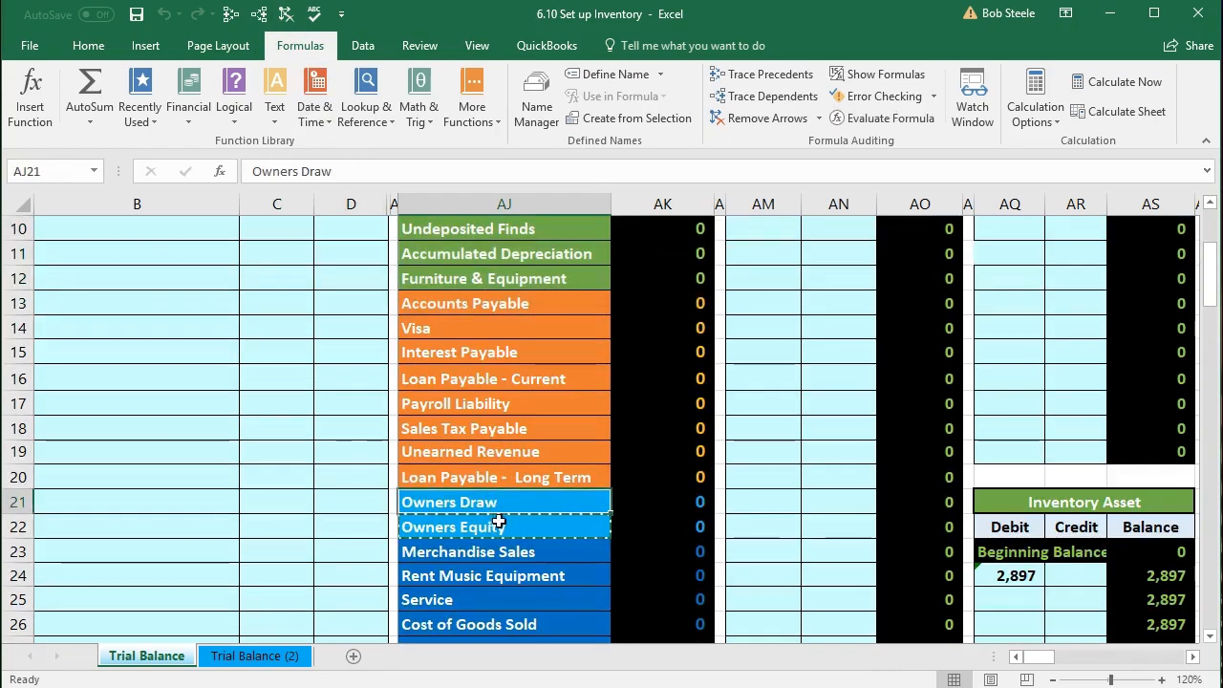
{"action": "left_click", "coordinate": [503, 531]}
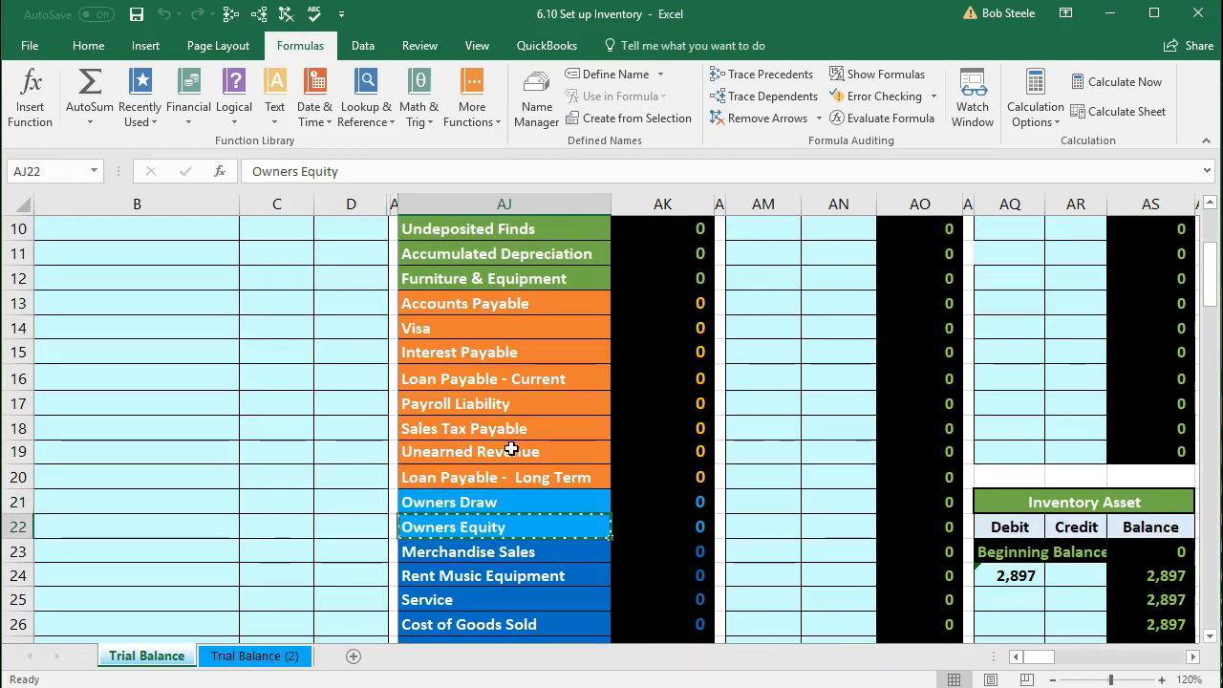
{"action": "scroll", "coordinate": [508, 450], "scroll_direction": "up", "scroll_amount": 2}
{"action": "left_click", "coordinate": [516, 408]}
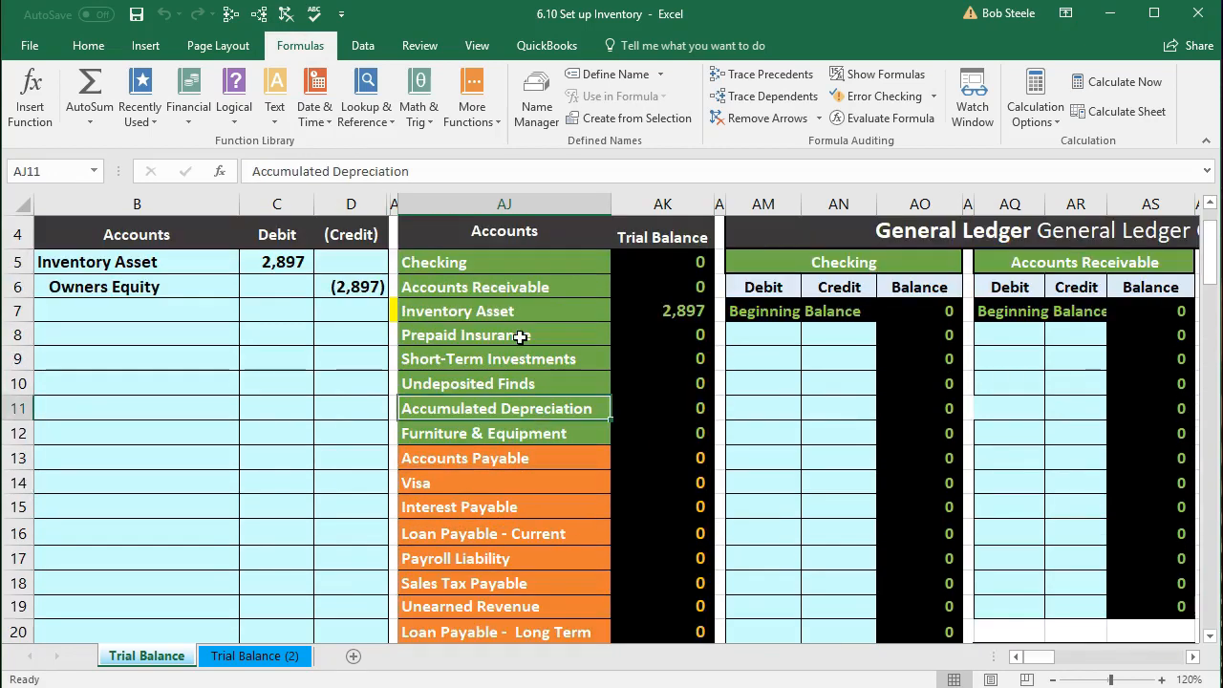
Find the Owners Equity account among the general ledger accounts.
{"action": "key", "text": "Right"}
{"action": "key", "text": "Right"}
{"action": "key", "text": "Right"}
{"action": "key", "text": "Right"}
{"action": "key", "text": "Right"}
{"action": "key", "text": "Right"}
{"action": "key", "text": "Right"}
{"action": "key", "text": "Right"}
{"action": "key", "text": "Right"}
{"action": "key", "text": "Right"}
{"action": "key", "text": "Right"}
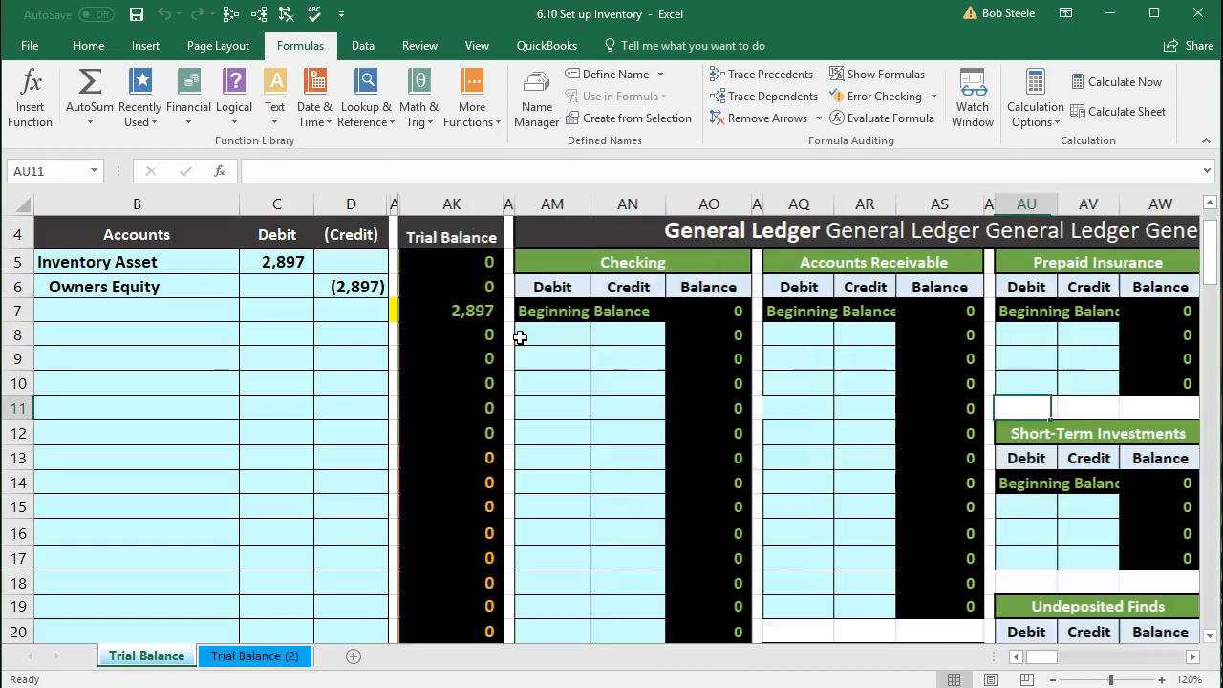
{"action": "key", "text": "Right"}
{"action": "key", "text": "Right"}
{"action": "key", "text": "Right"}
{"action": "key", "text": "Right"}
{"action": "key", "text": "Right"}
{"action": "key", "text": "Right"}
{"action": "key", "text": "Right"}
{"action": "key", "text": "Right"}
{"action": "key", "text": "Right"}
{"action": "key", "text": "Right"}
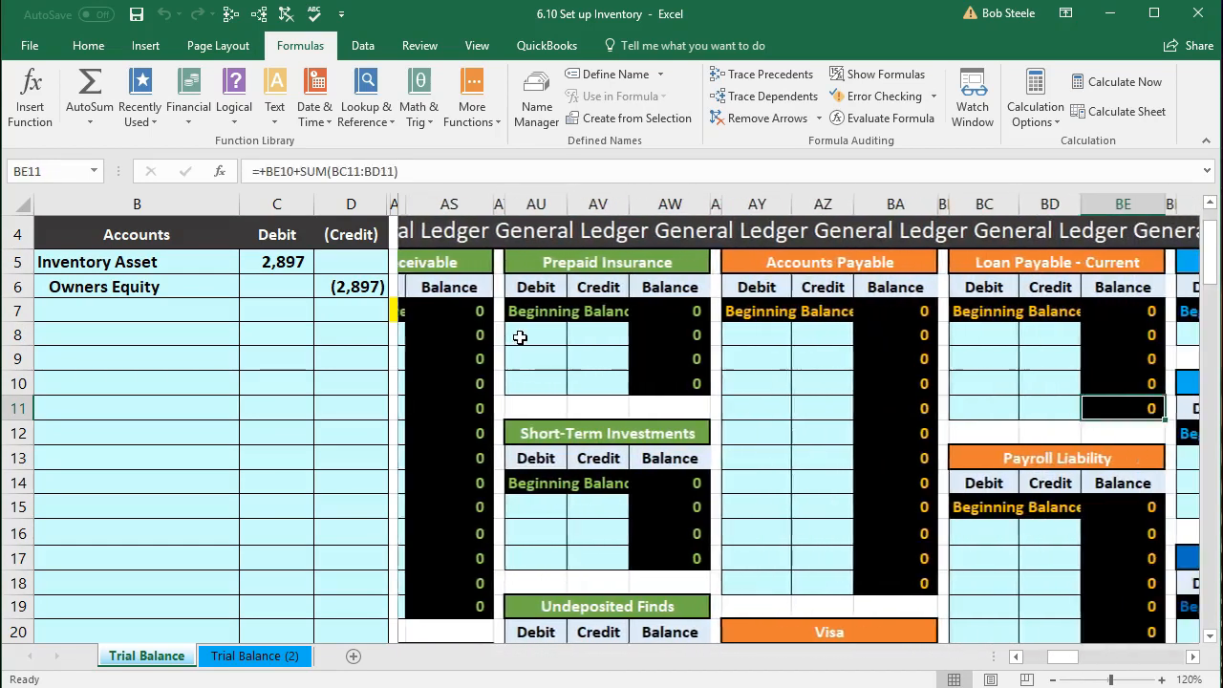
{"action": "key", "text": "Right"}
{"action": "key", "text": "Right"}
{"action": "key", "text": "Right"}
{"action": "key", "text": "Right"}
{"action": "key", "text": "Right"}
{"action": "key", "text": "Right"}
{"action": "key", "text": "Right"}
{"action": "key", "text": "Right"}
{"action": "key", "text": "Right"}
{"action": "key", "text": "Right"}
{"action": "key", "text": "Right"}
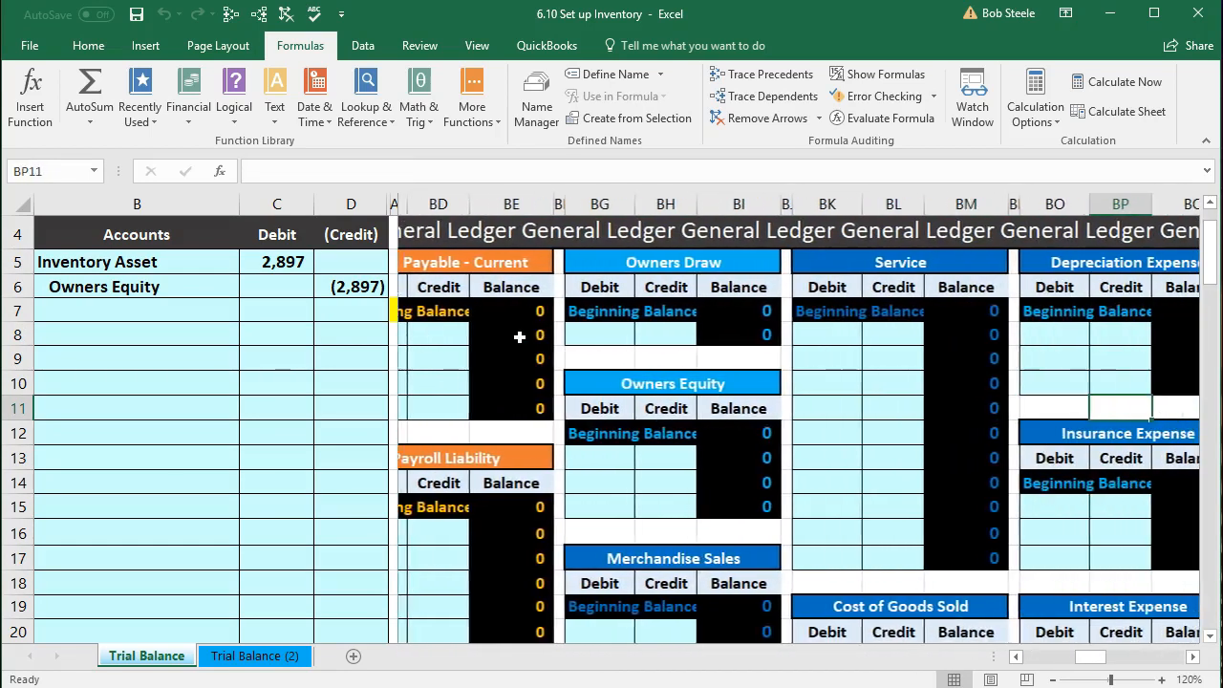
{"action": "left_click", "coordinate": [646, 336]}
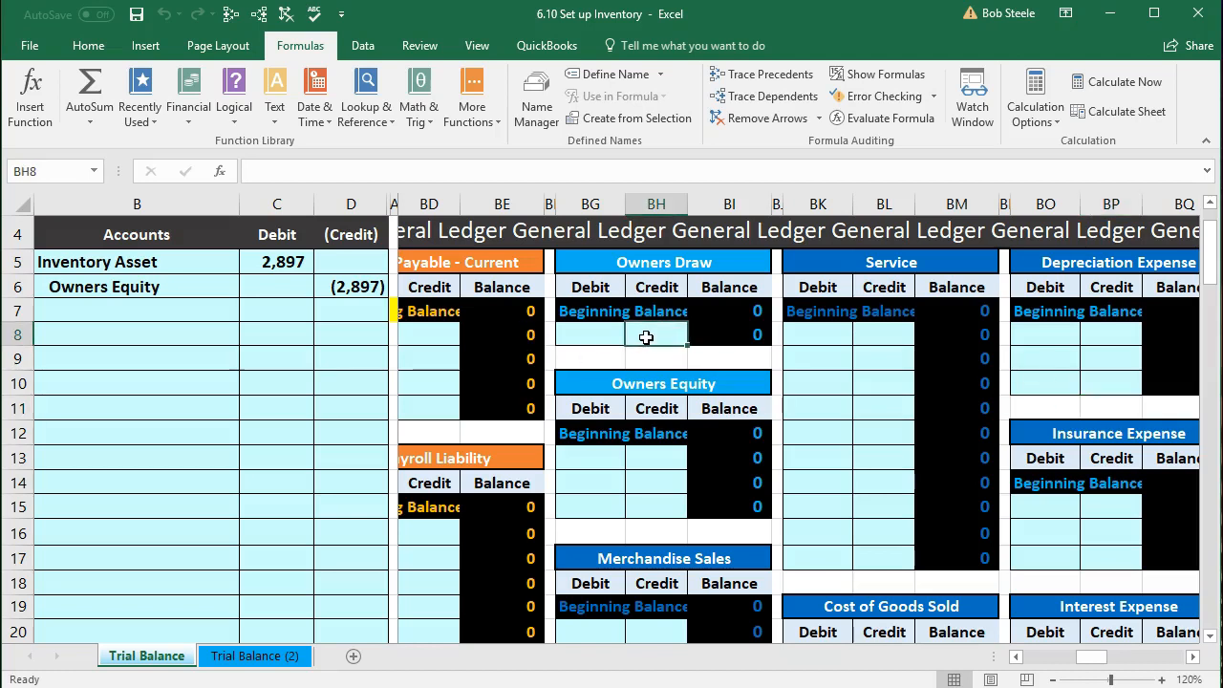
Try linking the Owners Equity ledger's credit cell BH13 to journal cell D6, and clear the entry.
{"action": "left_click", "coordinate": [631, 465]}
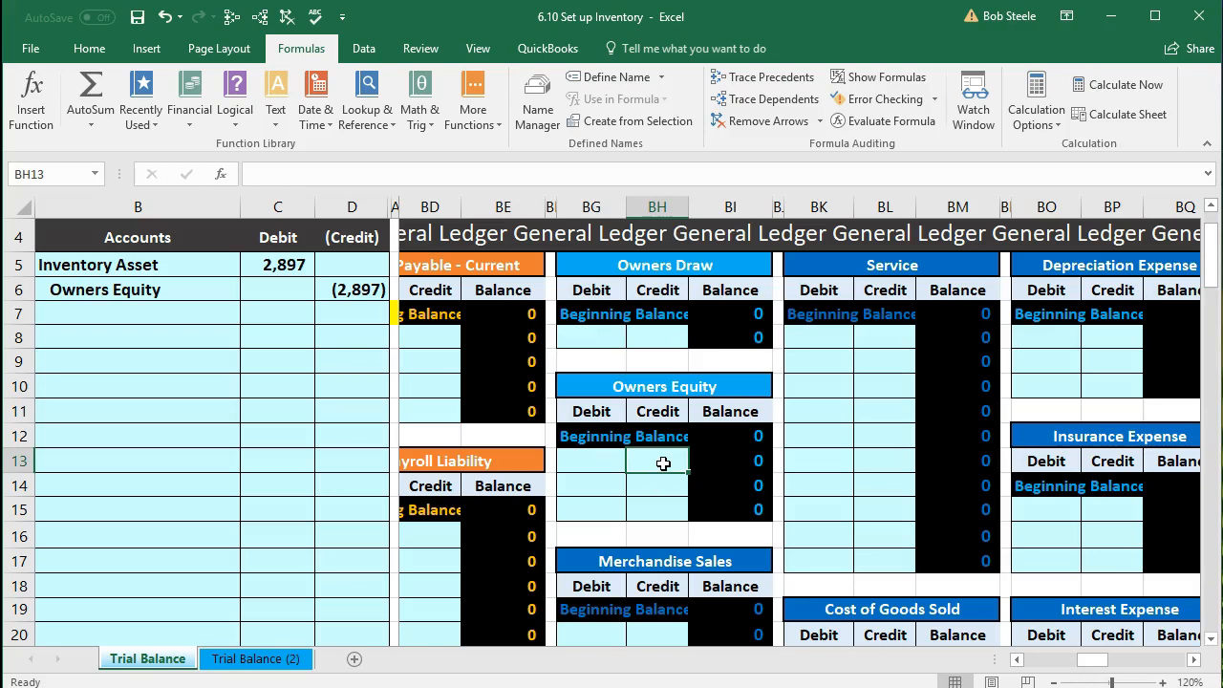
{"action": "type", "text": "="}
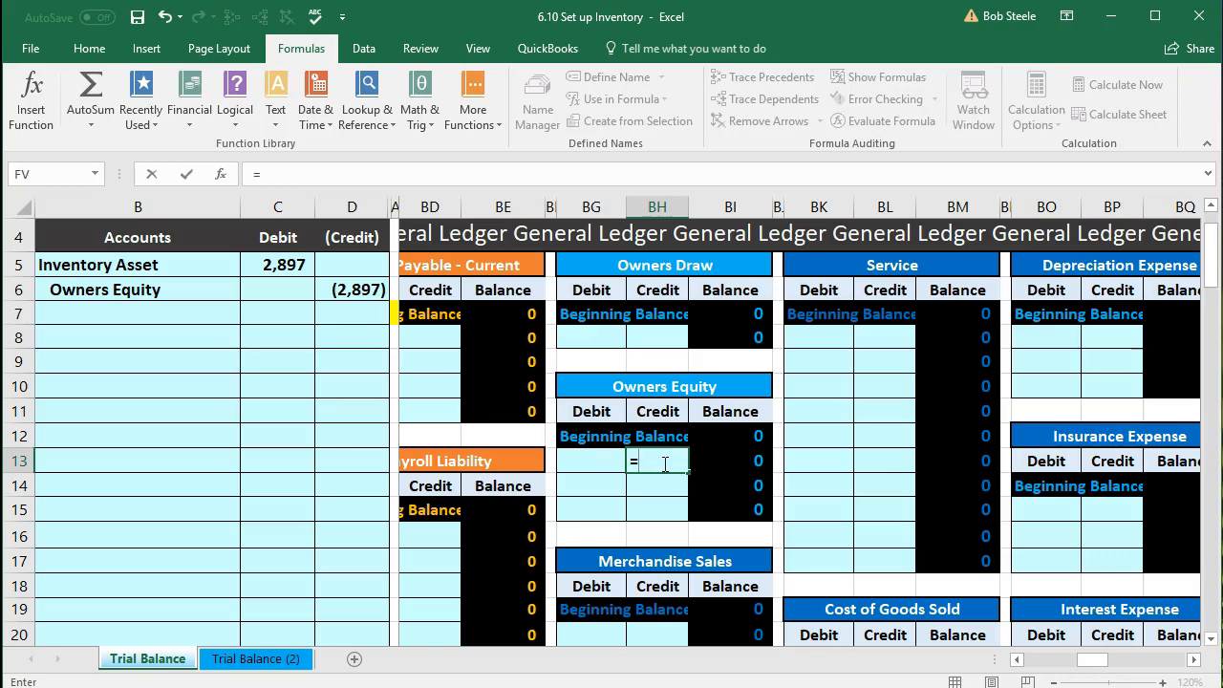
{"action": "left_click", "coordinate": [358, 292]}
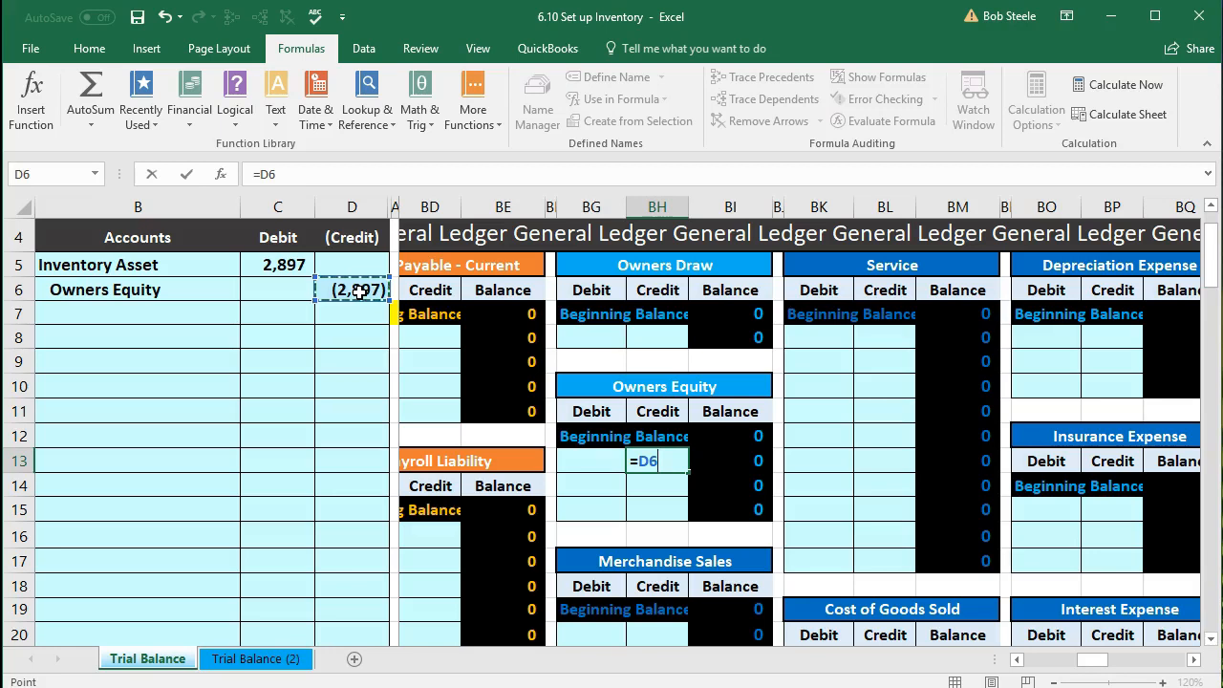
{"action": "key", "text": "Return"}
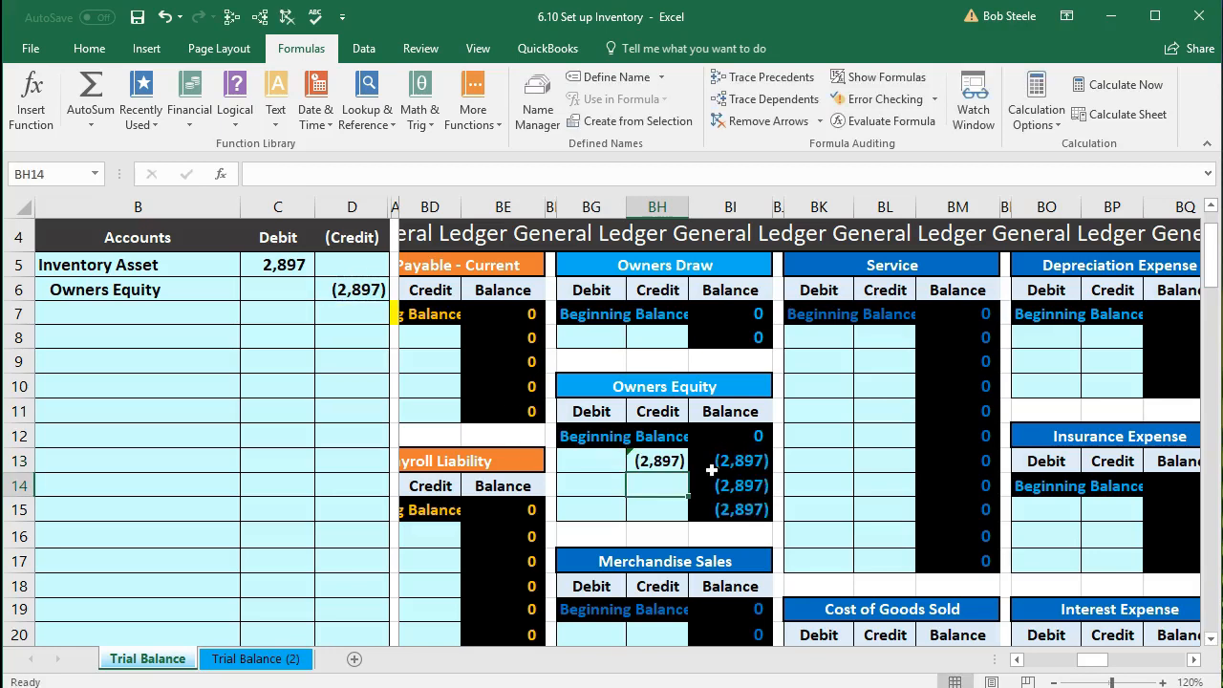
{"action": "left_click", "coordinate": [660, 461]}
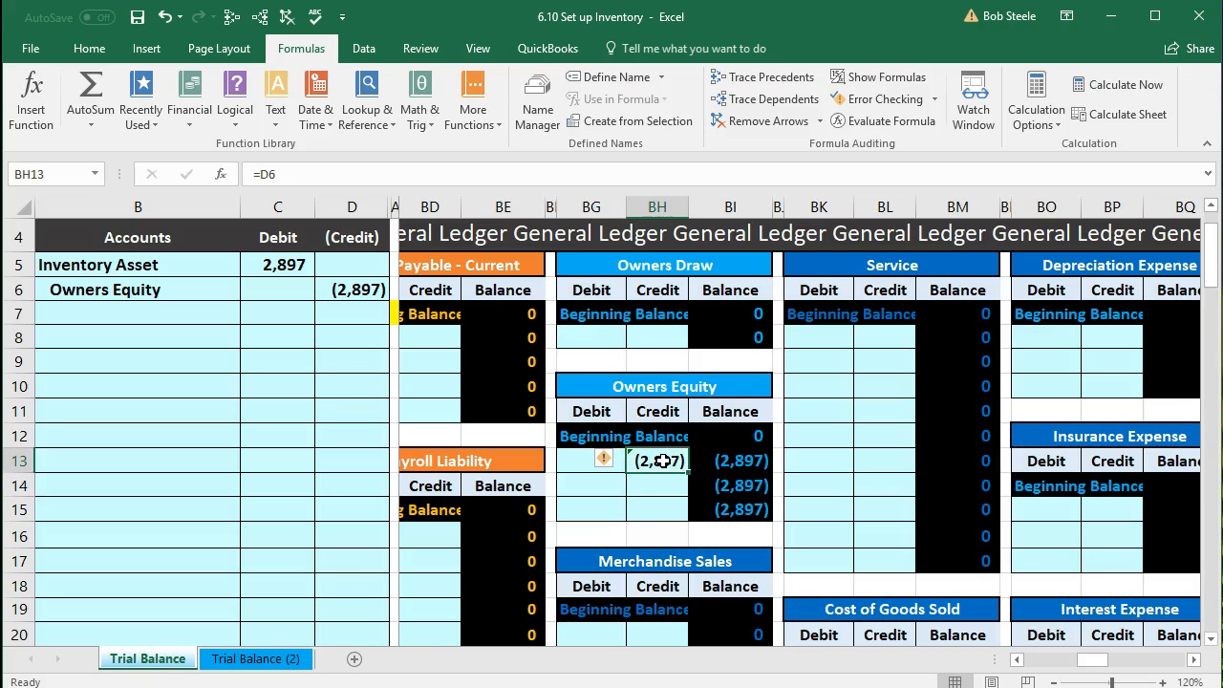
{"action": "key", "text": "Delete"}
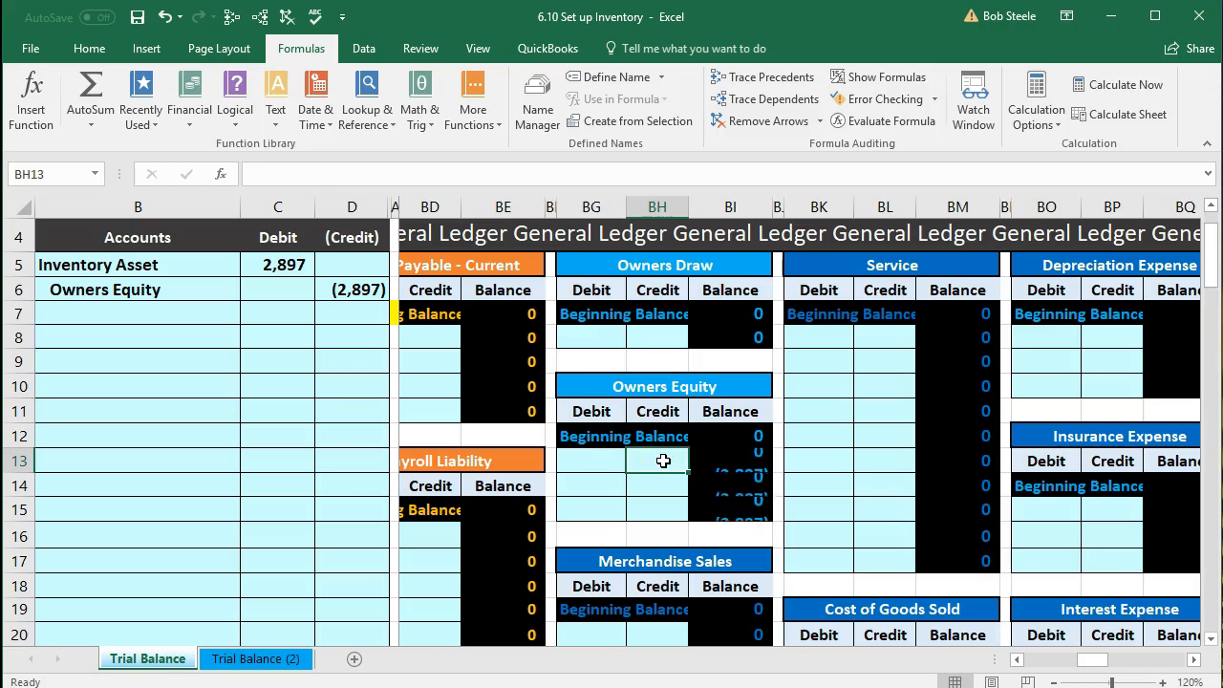
{"action": "key", "text": "Return"}
Post the journal's Owners Equity credit to its ledger account by entering =d6 in cell BH13.
{"action": "left_click", "coordinate": [663, 460]}
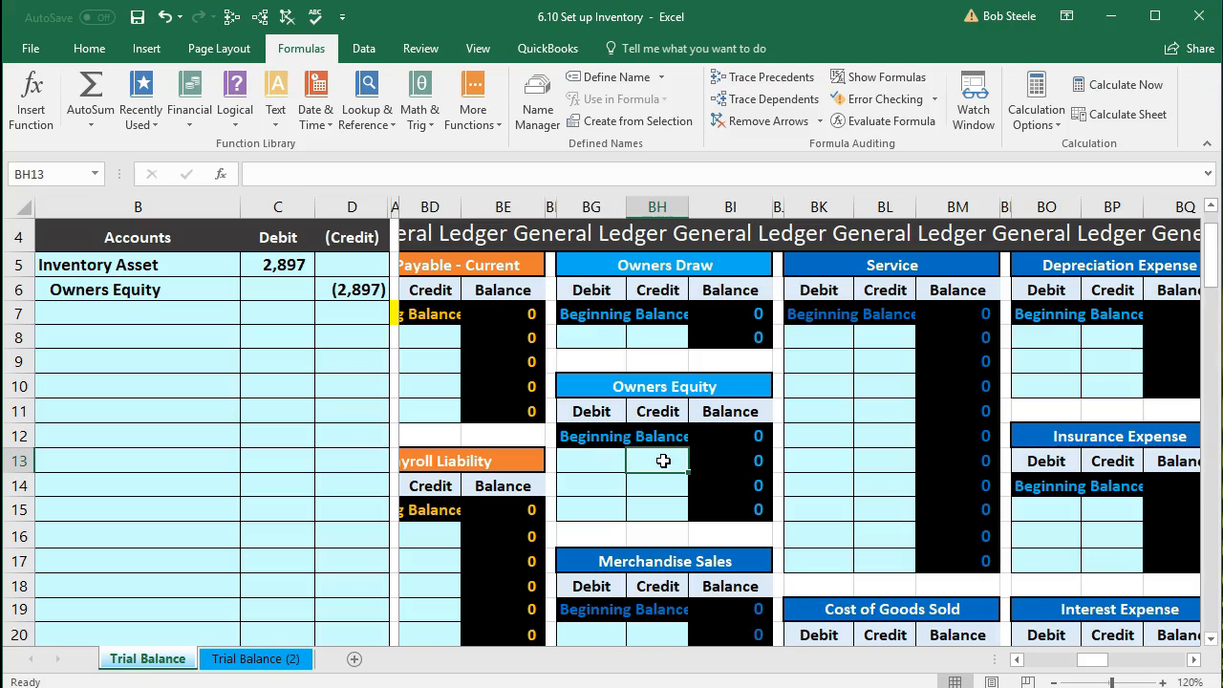
{"action": "type", "text": "d6"}
{"action": "key", "text": "BackSpace"}
{"action": "key", "text": "BackSpace"}
{"action": "type", "text": "=d6"}
{"action": "key", "text": "Return"}
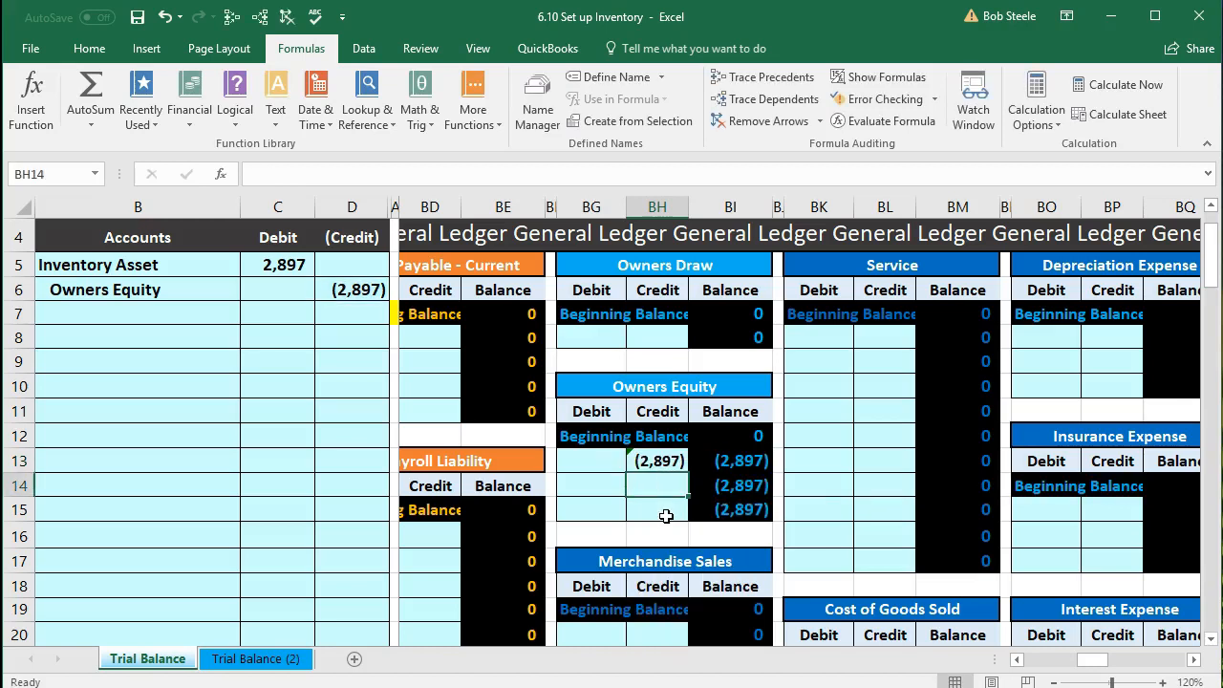
Trace the precedents of the Inventory Asset balance in trial balance cell AK7, following the arrow to its source ledger account.
{"action": "key", "text": "Left"}
{"action": "key", "text": "Left"}
{"action": "key", "text": "Left"}
{"action": "key", "text": "Left"}
{"action": "key", "text": "Left"}
{"action": "key", "text": "Left"}
{"action": "key", "text": "Left"}
{"action": "key", "text": "Left"}
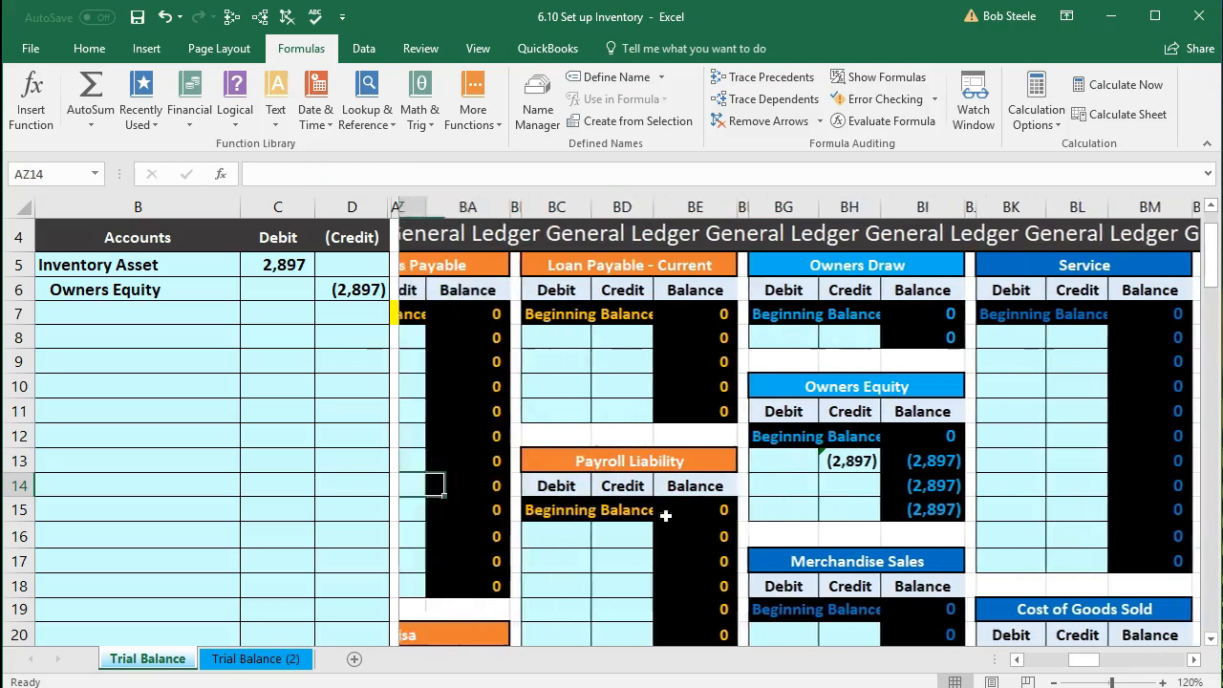
{"action": "key", "text": "Left"}
{"action": "key", "text": "Left"}
{"action": "key", "text": "Left"}
{"action": "key", "text": "Left"}
{"action": "key", "text": "Left"}
{"action": "key", "text": "Left"}
{"action": "key", "text": "Left"}
{"action": "key", "text": "Left"}
{"action": "key", "text": "Left"}
{"action": "key", "text": "Left"}
{"action": "key", "text": "Left"}
{"action": "key", "text": "Left"}
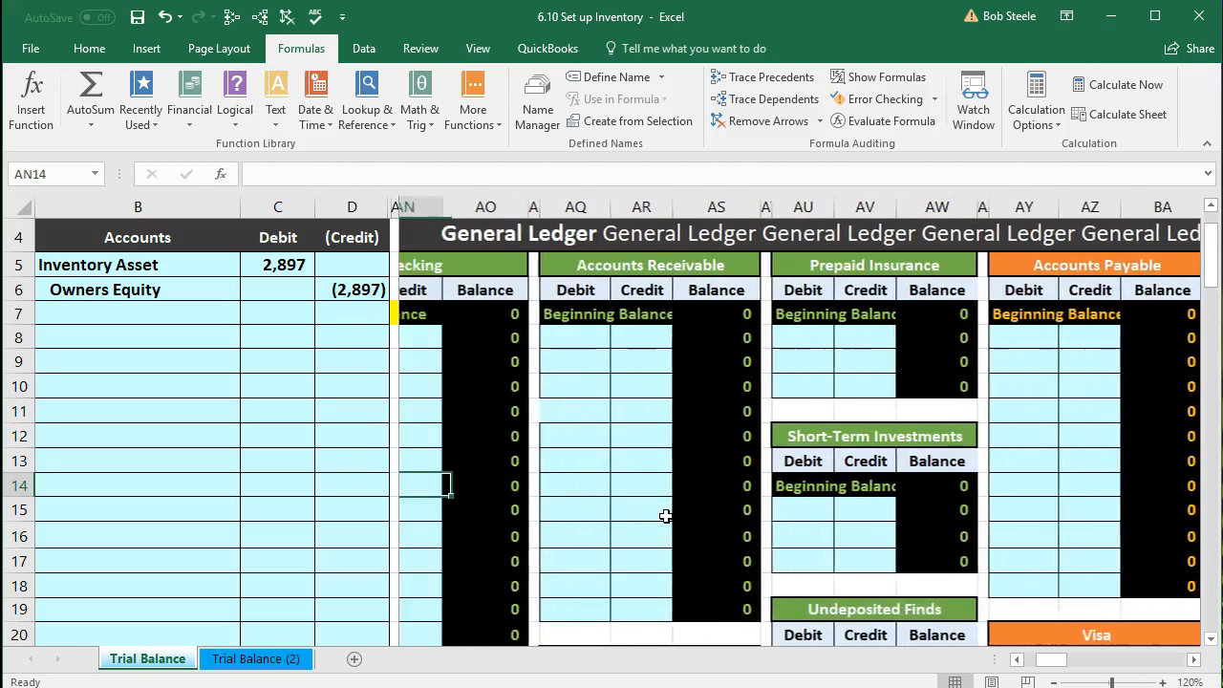
{"action": "key", "text": "Left"}
{"action": "key", "text": "Left"}
{"action": "key", "text": "Left"}
{"action": "key", "text": "Left"}
{"action": "key", "text": "Left"}
{"action": "key", "text": "Left"}
{"action": "key", "text": "Left"}
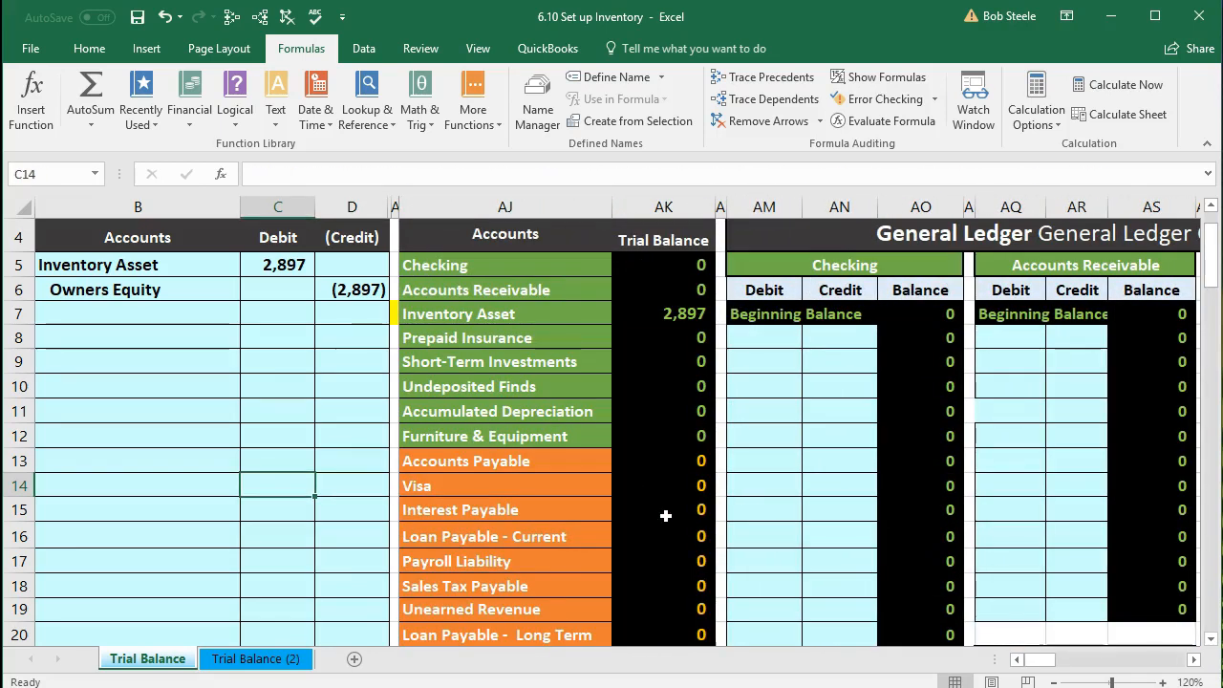
{"action": "left_click", "coordinate": [655, 321]}
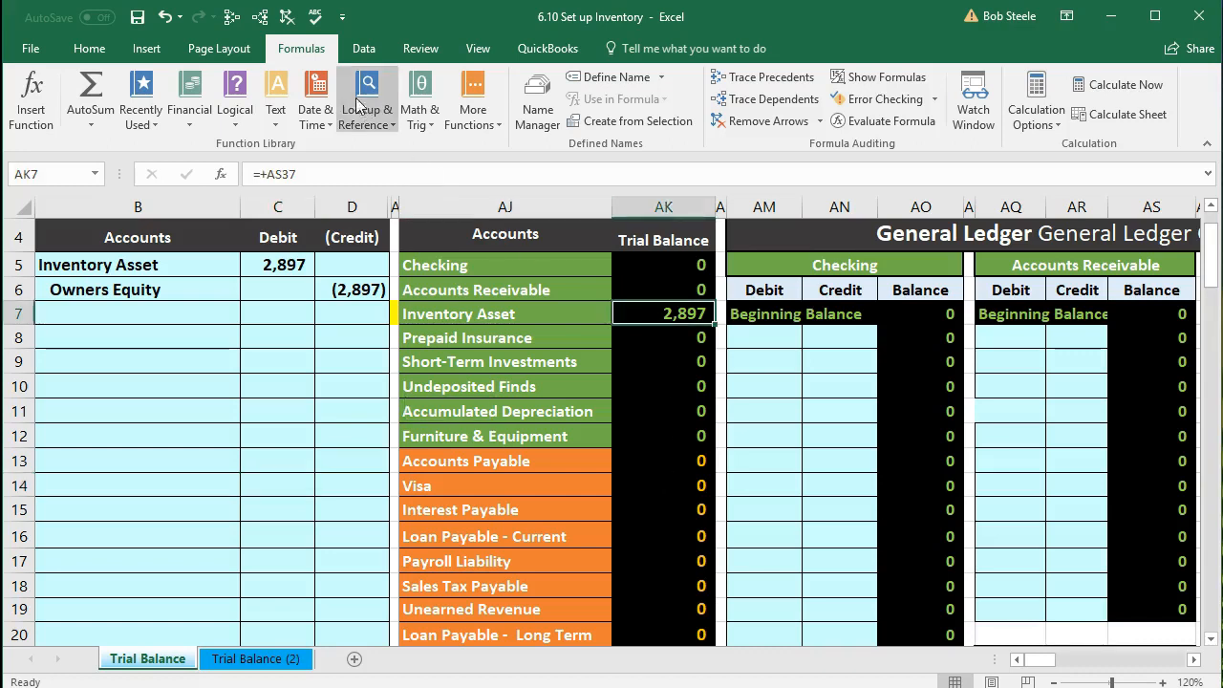
{"action": "left_click", "coordinate": [233, 15]}
{"action": "scroll", "coordinate": [1022, 340], "scroll_direction": "down", "scroll_amount": 7}
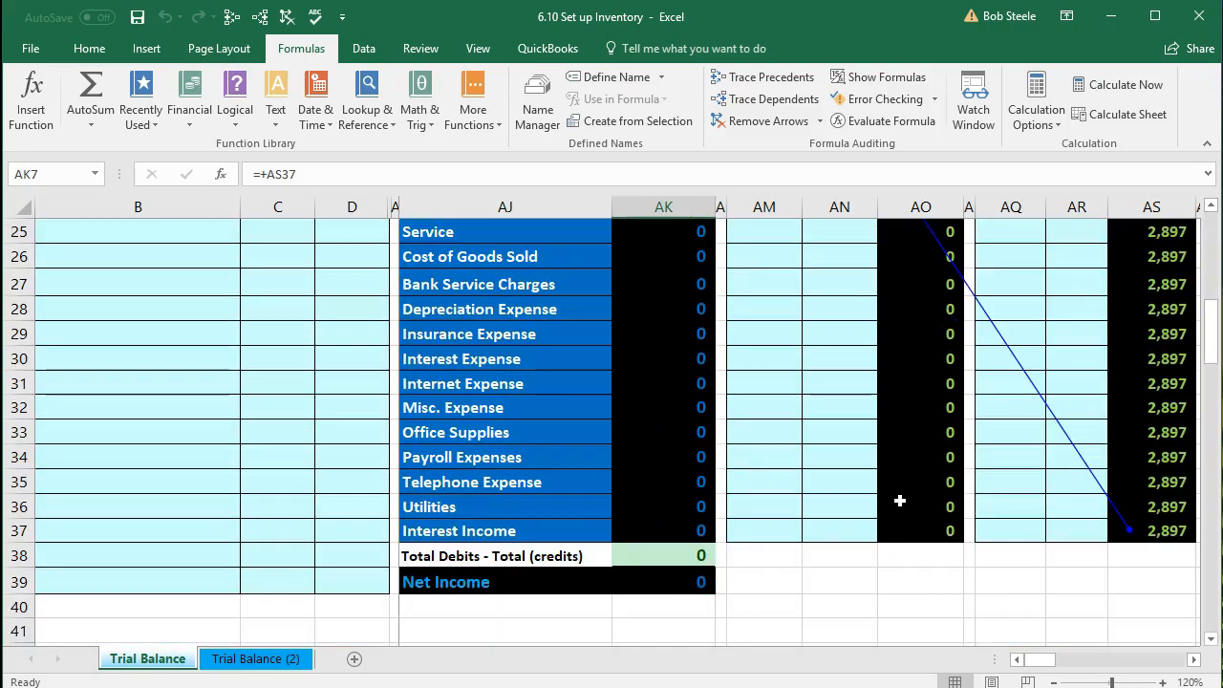
Trace the precedents of the Owners Equity balance in trial balance cell AK22 and follow the arrow to its ledger account.
{"action": "scroll", "coordinate": [900, 500], "scroll_direction": "up", "scroll_amount": 3}
{"action": "left_click", "coordinate": [697, 379]}
{"action": "left_click", "coordinate": [230, 16]}
{"action": "scroll", "coordinate": [979, 570], "scroll_direction": "up", "scroll_amount": 5}
{"action": "left_click_drag", "start_coordinate": [1042, 666], "coordinate": [1099, 666]}
{"action": "scroll", "coordinate": [850, 606], "scroll_direction": "down", "scroll_amount": 1}
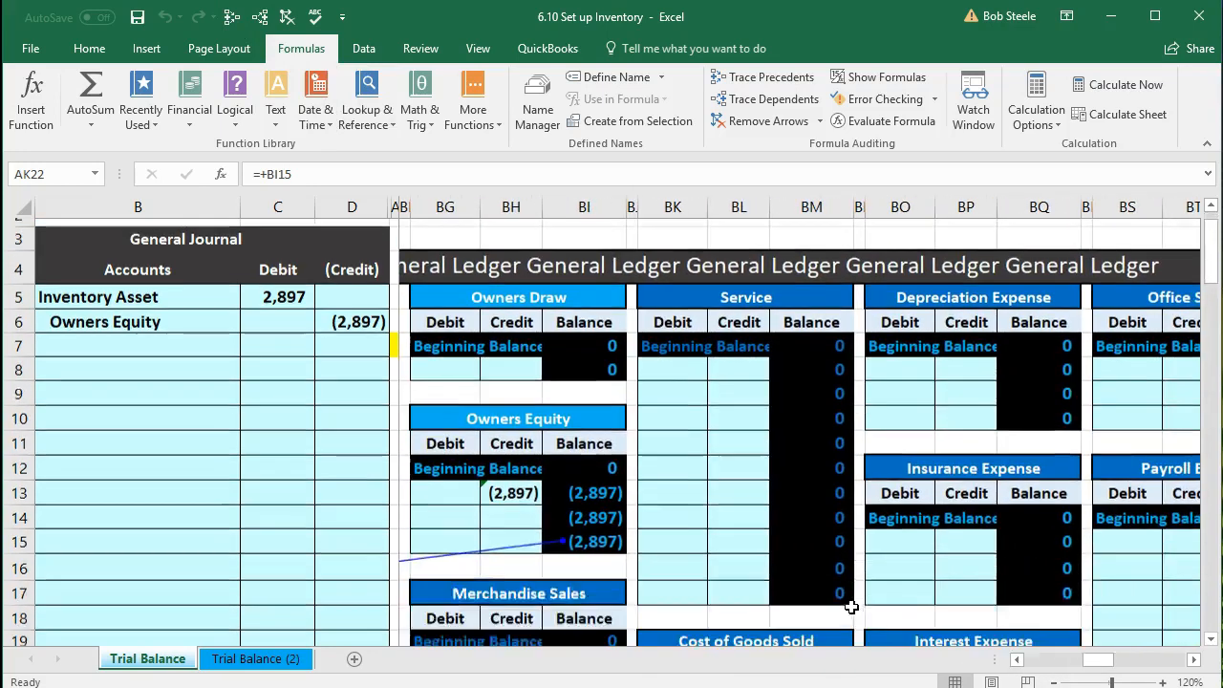
{"action": "scroll", "coordinate": [851, 607], "scroll_direction": "down", "scroll_amount": 1}
{"action": "left_click_drag", "start_coordinate": [1092, 660], "coordinate": [1025, 666]}
{"action": "scroll", "coordinate": [542, 449], "scroll_direction": "down", "scroll_amount": 3}
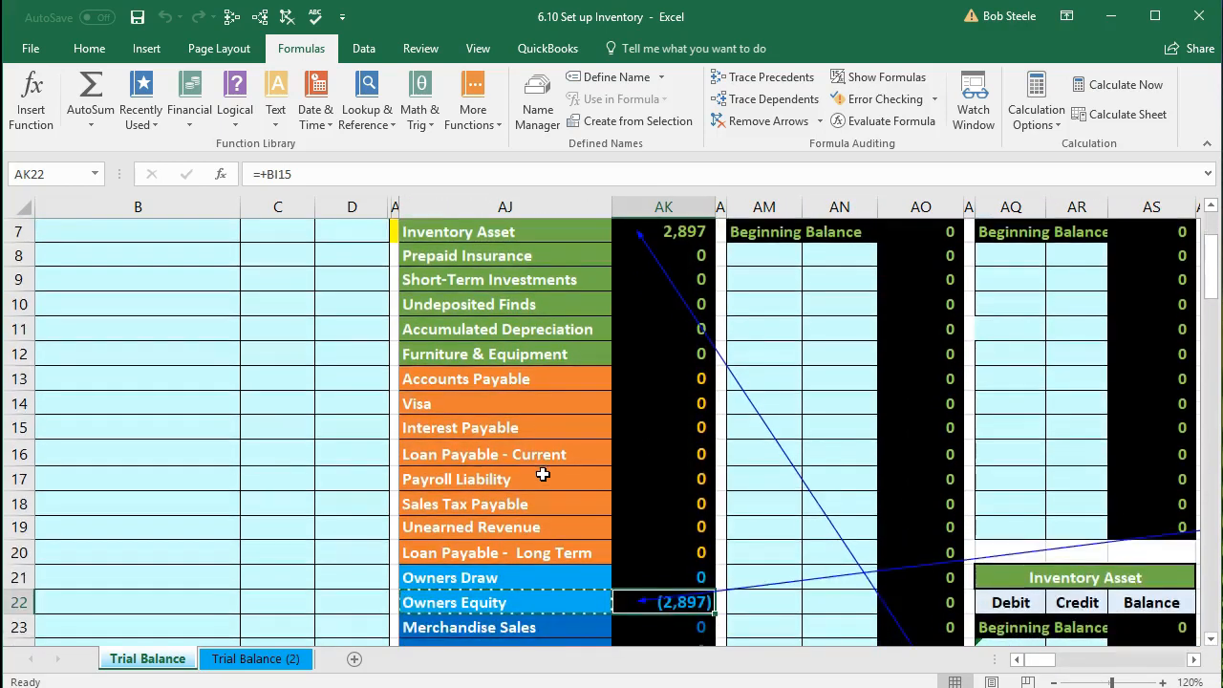
{"action": "scroll", "coordinate": [574, 406], "scroll_direction": "up", "scroll_amount": 3}
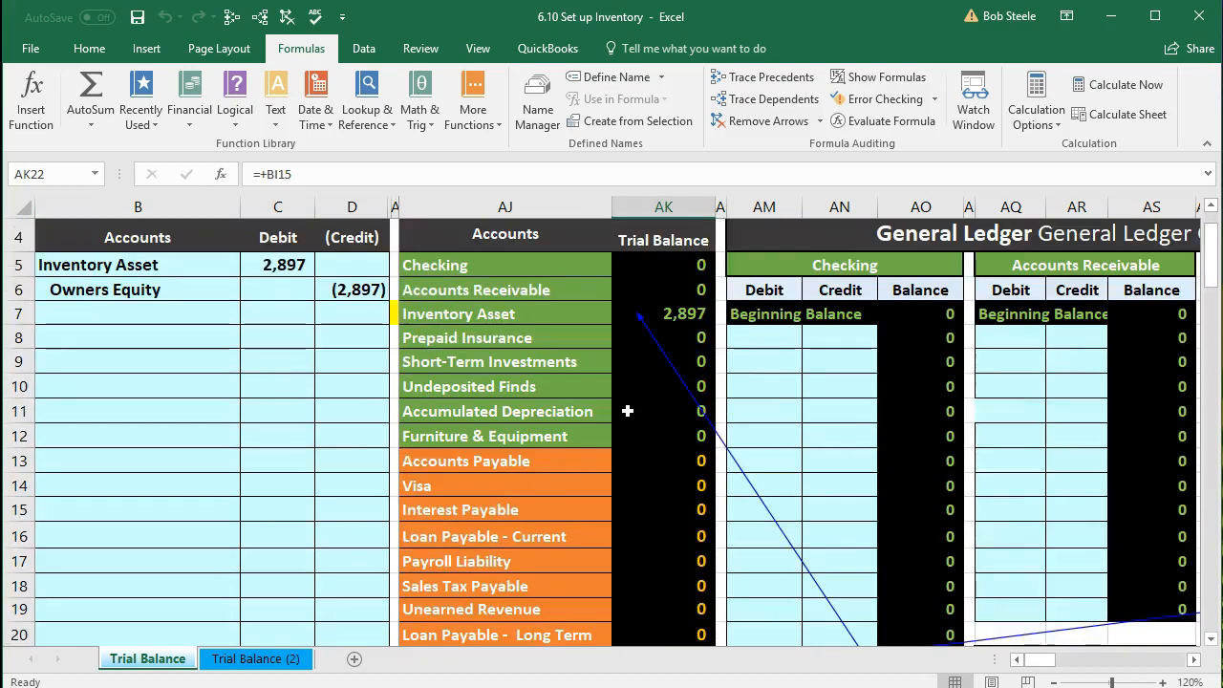
Recheck the Inventory Asset and Owners Equity balances in the trial balance, and remove all trace arrows.
{"action": "left_click", "coordinate": [683, 317]}
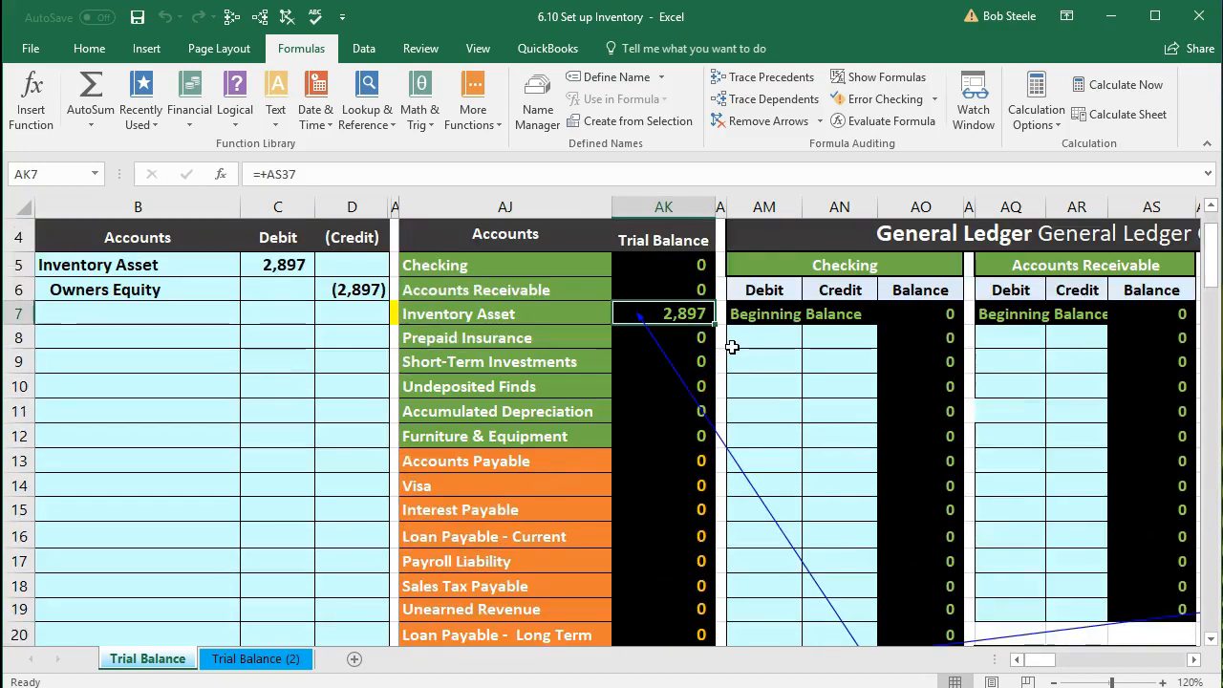
{"action": "scroll", "coordinate": [737, 391], "scroll_direction": "down", "scroll_amount": 2}
{"action": "left_click", "coordinate": [690, 532]}
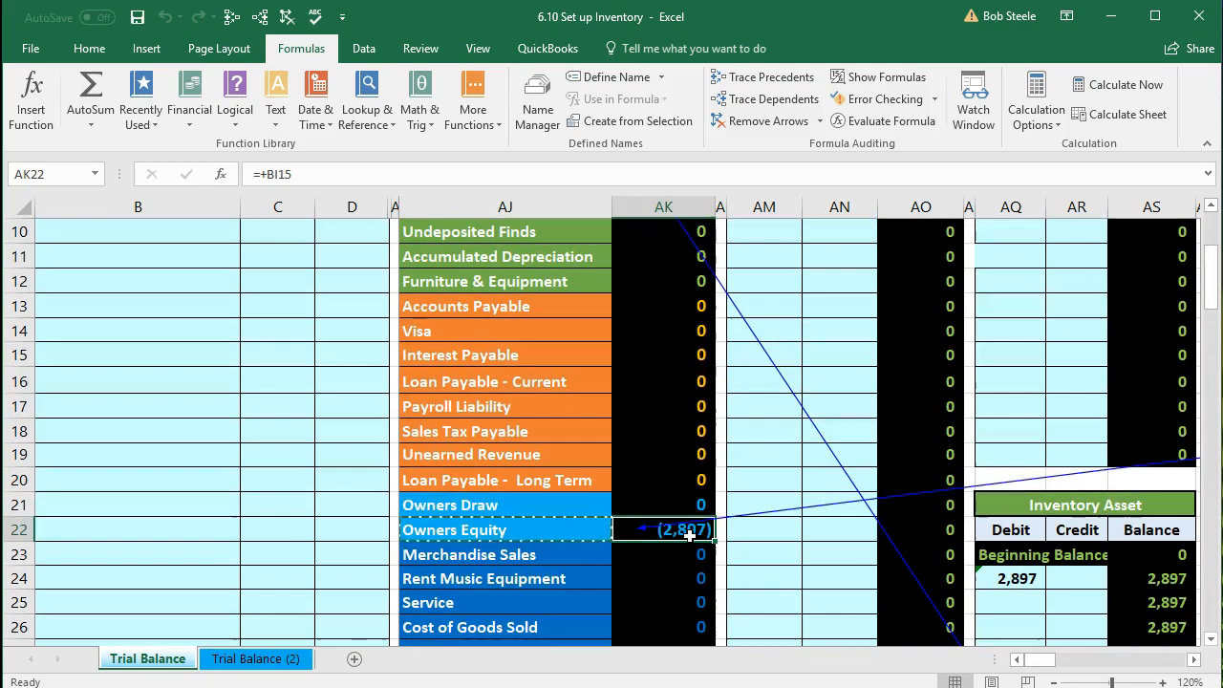
{"action": "left_click", "coordinate": [286, 18]}
Inspect the Total Debits - Total (credits) formula in AK38, and review the trial balance, Net Income and the accounting equation.
{"action": "scroll", "coordinate": [635, 560], "scroll_direction": "down", "scroll_amount": 4}
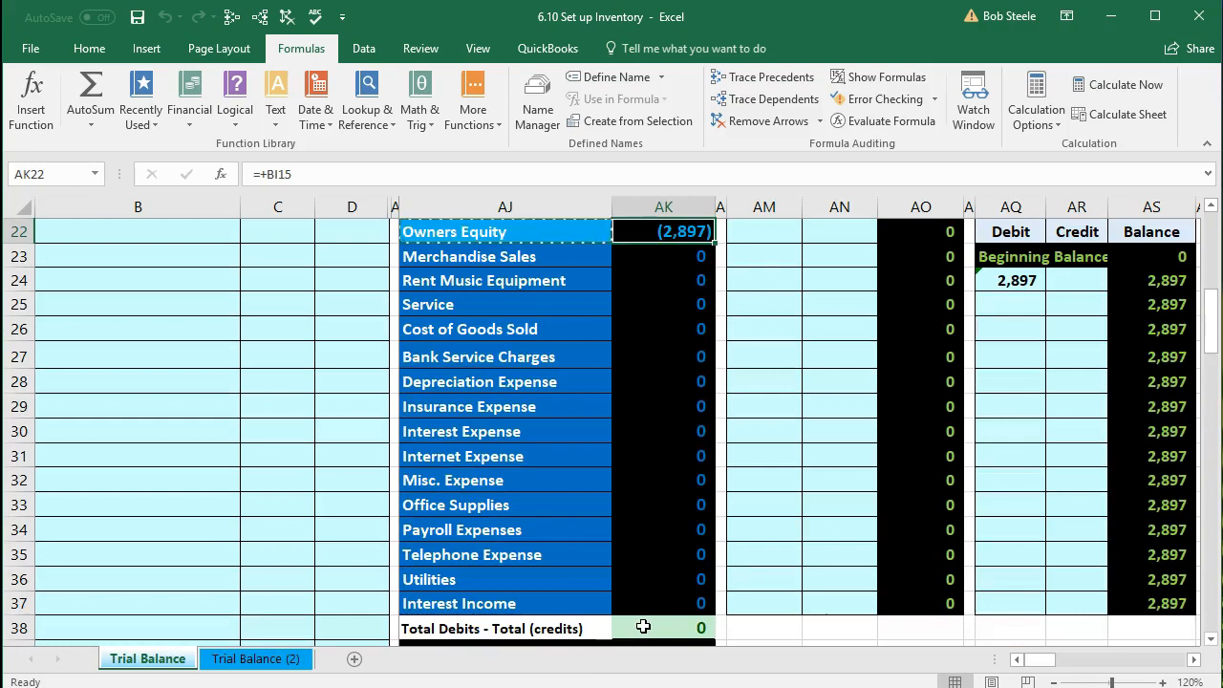
{"action": "double_click", "coordinate": [644, 626]}
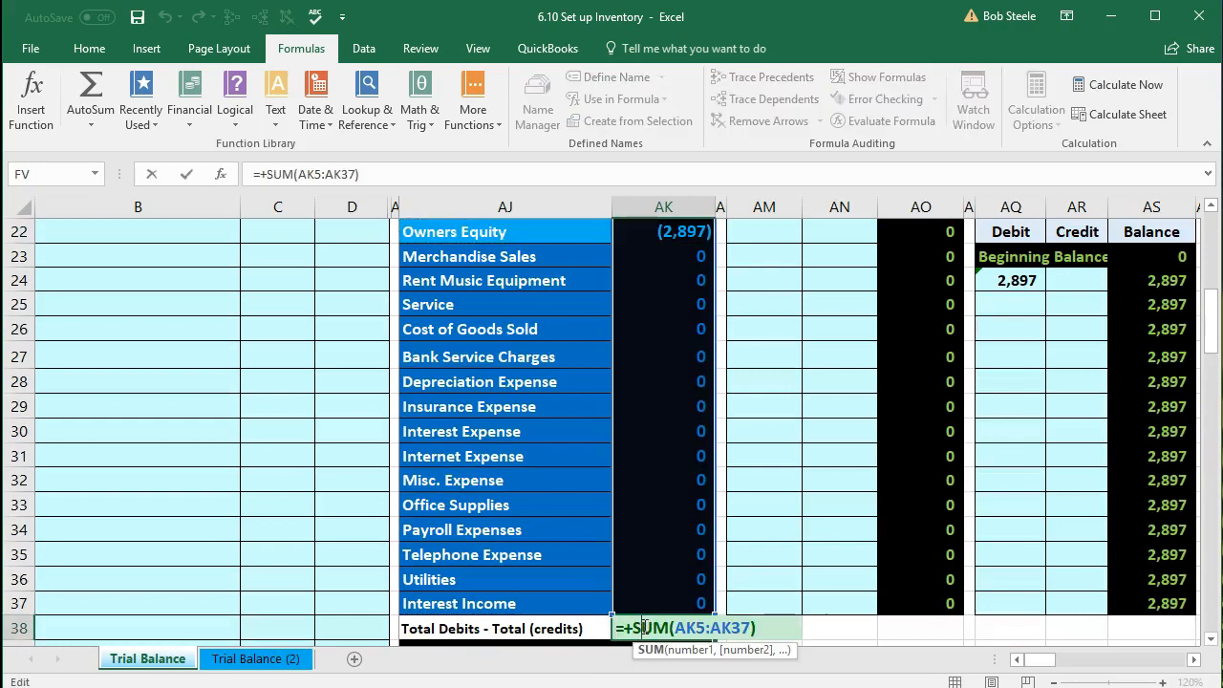
{"action": "key", "text": "Return"}
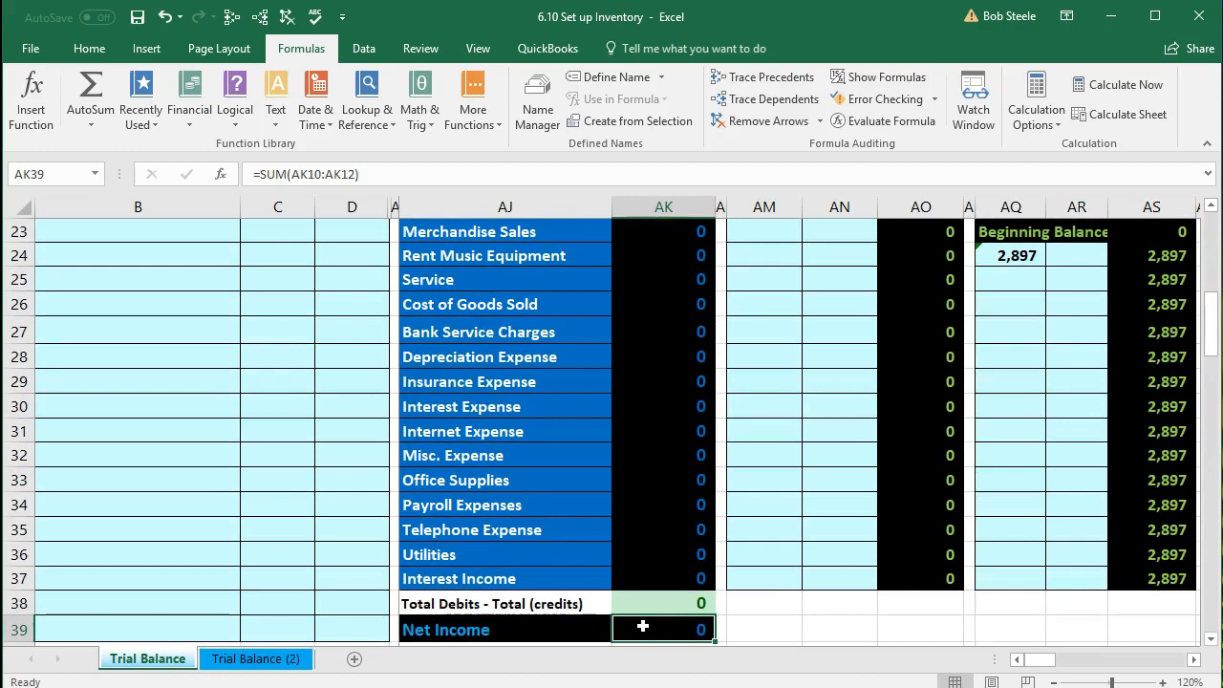
{"action": "scroll", "coordinate": [643, 626], "scroll_direction": "up", "scroll_amount": 7}
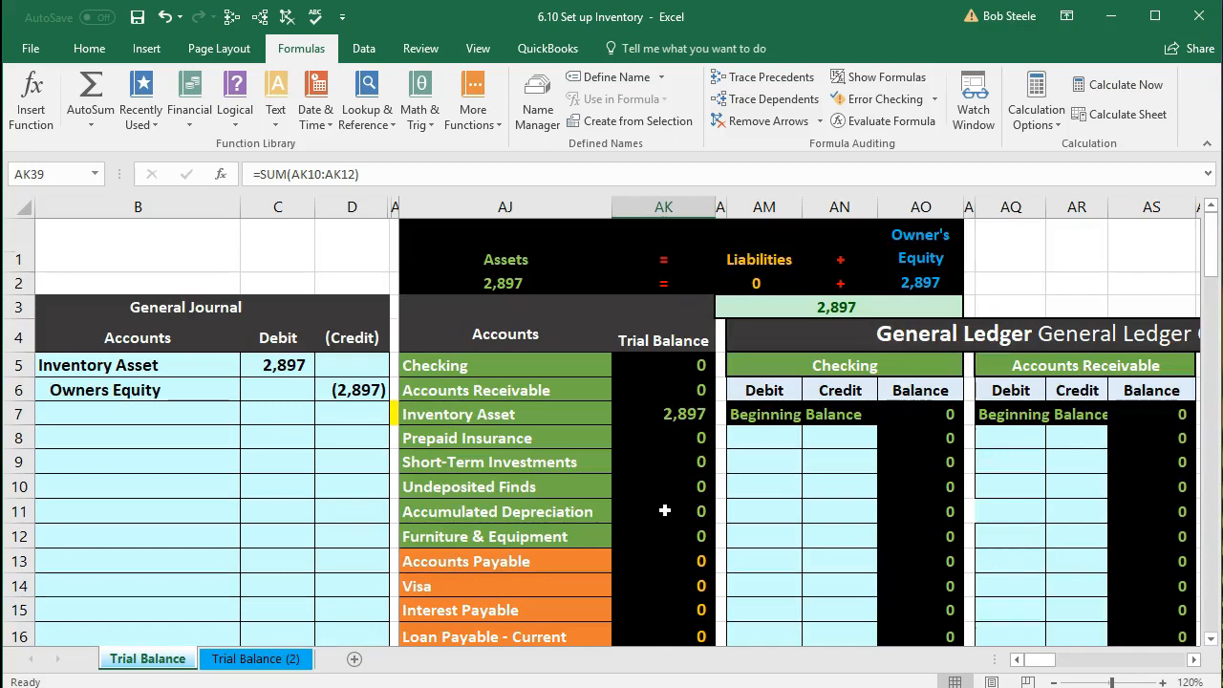
{"action": "scroll", "coordinate": [665, 512], "scroll_direction": "down", "scroll_amount": 2}
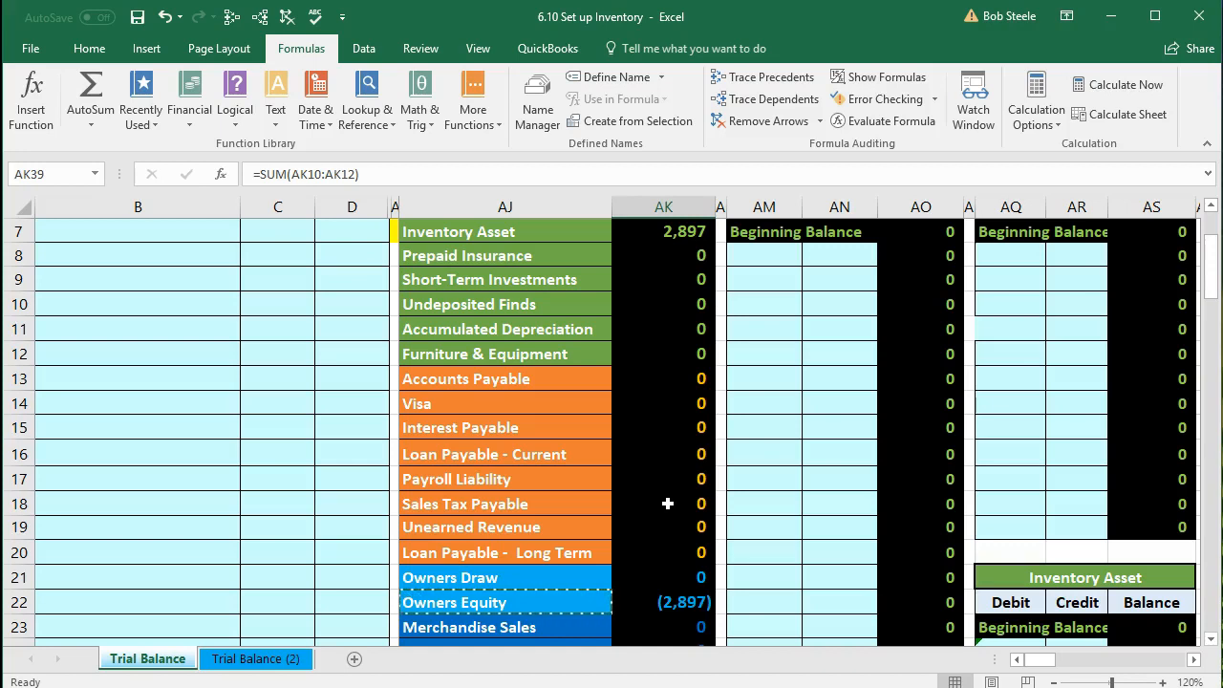
{"action": "scroll", "coordinate": [666, 506], "scroll_direction": "down", "scroll_amount": 6}
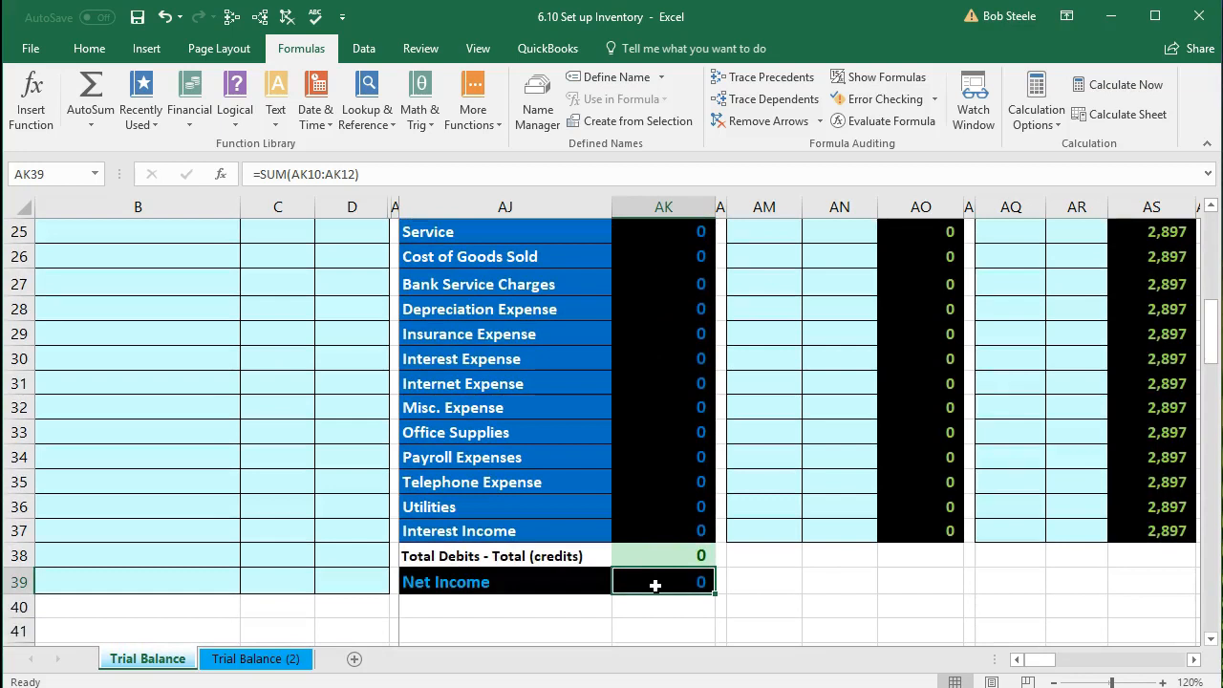
{"action": "scroll", "coordinate": [655, 585], "scroll_direction": "up", "scroll_amount": 8}
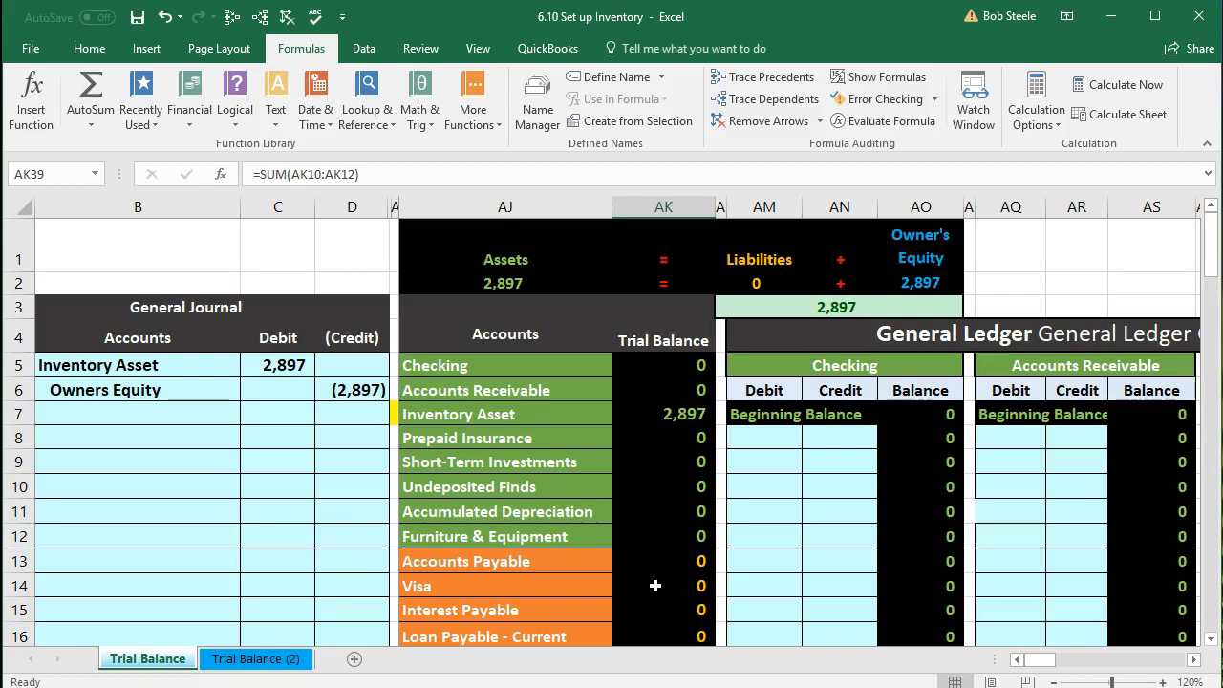
Trace the dependents of the trial balance's Inventory Asset (AK7) and Owners Equity (AK22) balances, with the precedent arrows removed.
{"action": "left_click", "coordinate": [667, 418]}
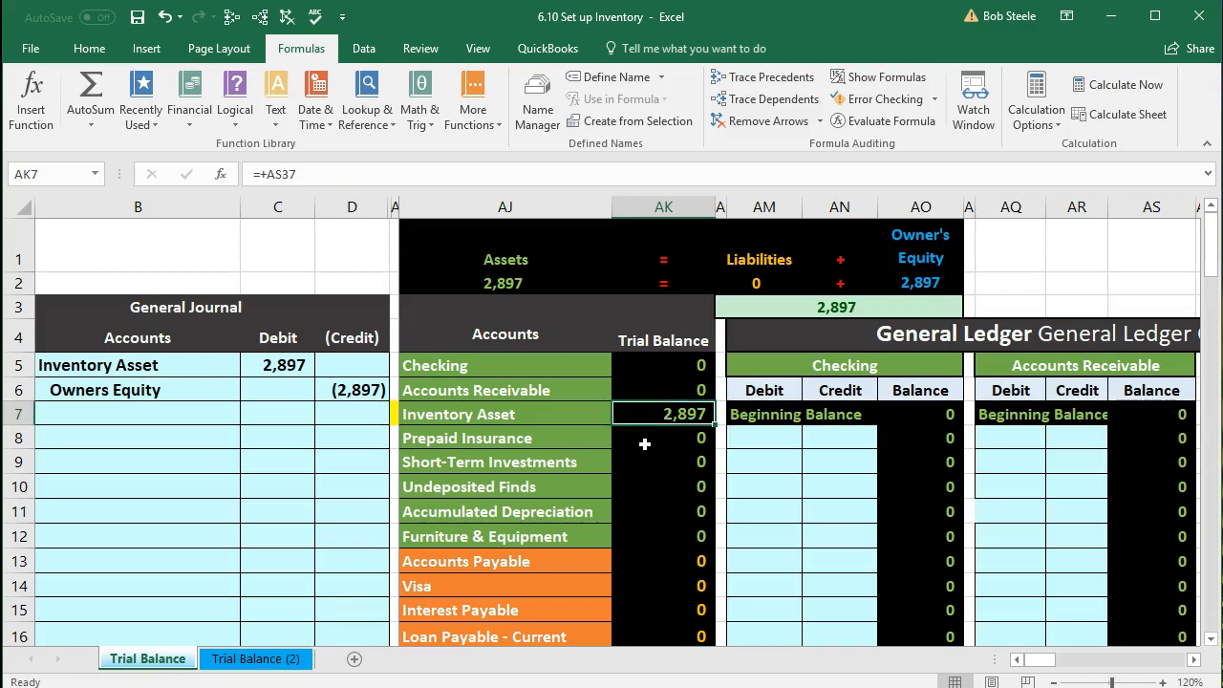
{"action": "left_click", "coordinate": [232, 23]}
{"action": "left_click", "coordinate": [285, 17]}
{"action": "left_click", "coordinate": [261, 18]}
{"action": "scroll", "coordinate": [541, 415], "scroll_direction": "down", "scroll_amount": 5}
{"action": "left_click", "coordinate": [697, 382]}
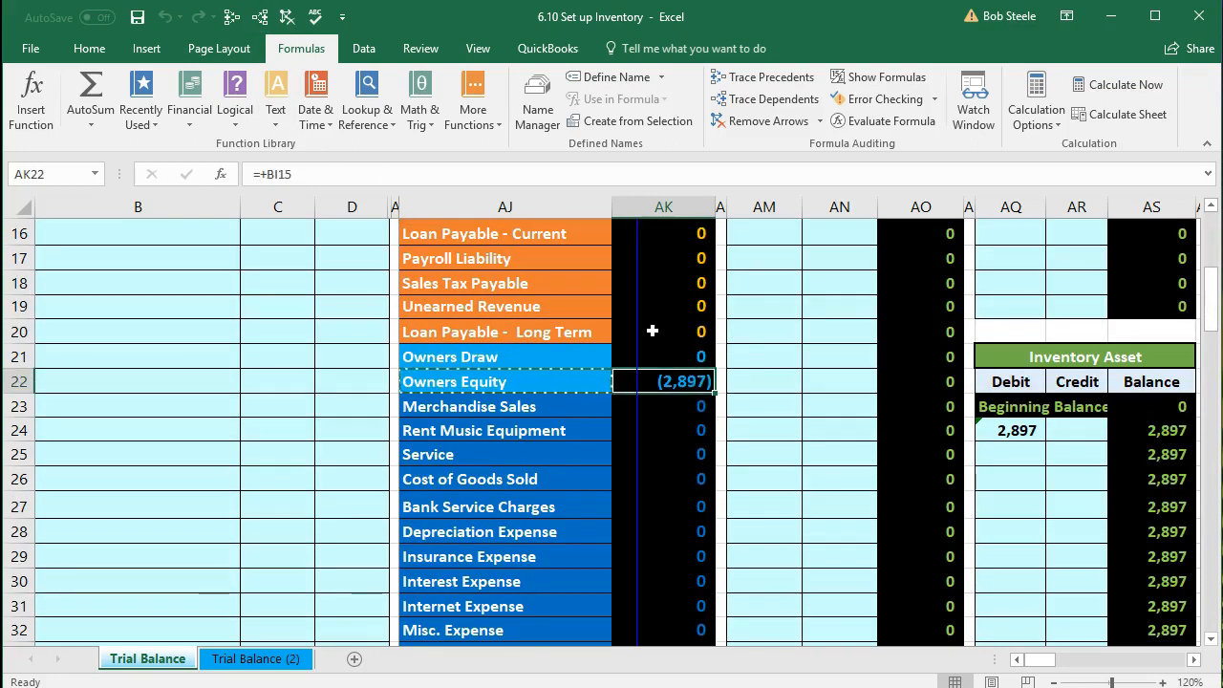
{"action": "left_click", "coordinate": [261, 17]}
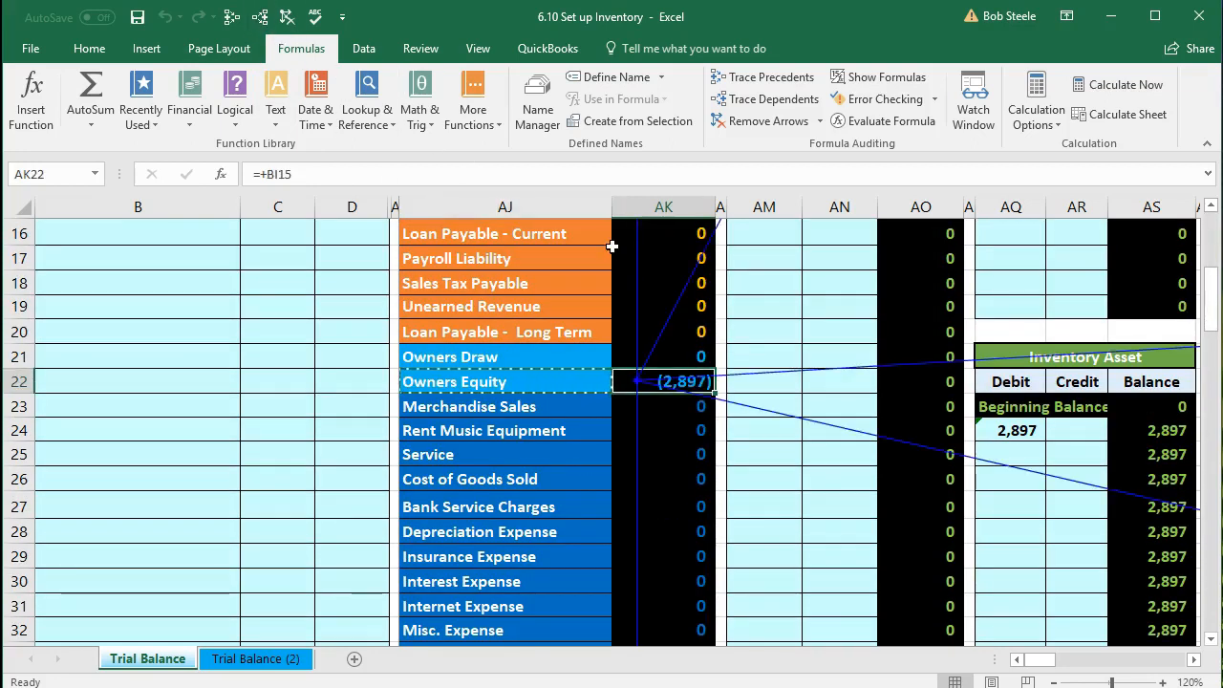
Follow the dependent arrows across the worksheet to the Balance Sheet and inspect the Inventory Asset formula in BX6.
{"action": "key", "text": "Right"}
{"action": "key", "text": "Right"}
{"action": "key", "text": "Right"}
{"action": "key", "text": "Right"}
{"action": "key", "text": "Right"}
{"action": "key", "text": "Right"}
{"action": "key", "text": "Right"}
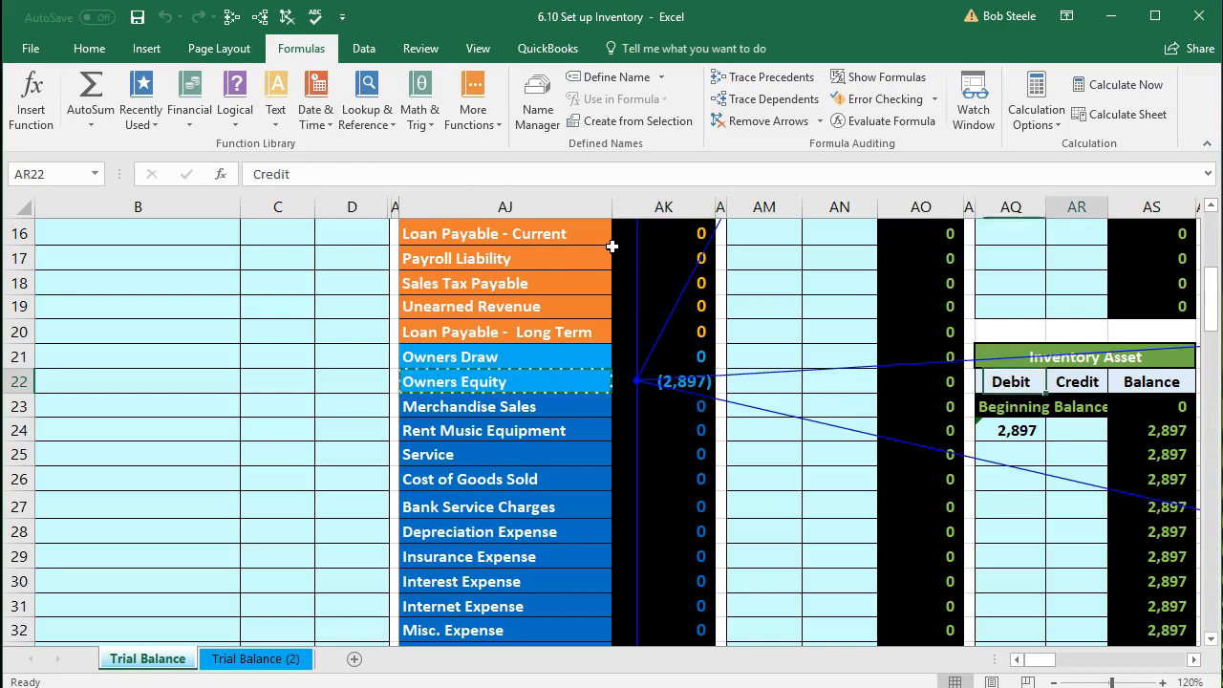
{"action": "key", "text": "Right"}
{"action": "key", "text": "Right"}
{"action": "key", "text": "Right"}
{"action": "key", "text": "Right"}
{"action": "key", "text": "Right"}
{"action": "key", "text": "Right"}
{"action": "key", "text": "Right"}
{"action": "key", "text": "Right"}
{"action": "key", "text": "Right"}
{"action": "key", "text": "Right"}
{"action": "key", "text": "Right"}
{"action": "key", "text": "Right"}
{"action": "key", "text": "Right"}
{"action": "key", "text": "Right"}
{"action": "key", "text": "Right"}
{"action": "key", "text": "Right"}
{"action": "key", "text": "Right"}
{"action": "key", "text": "Right"}
{"action": "key", "text": "Right"}
{"action": "key", "text": "Right"}
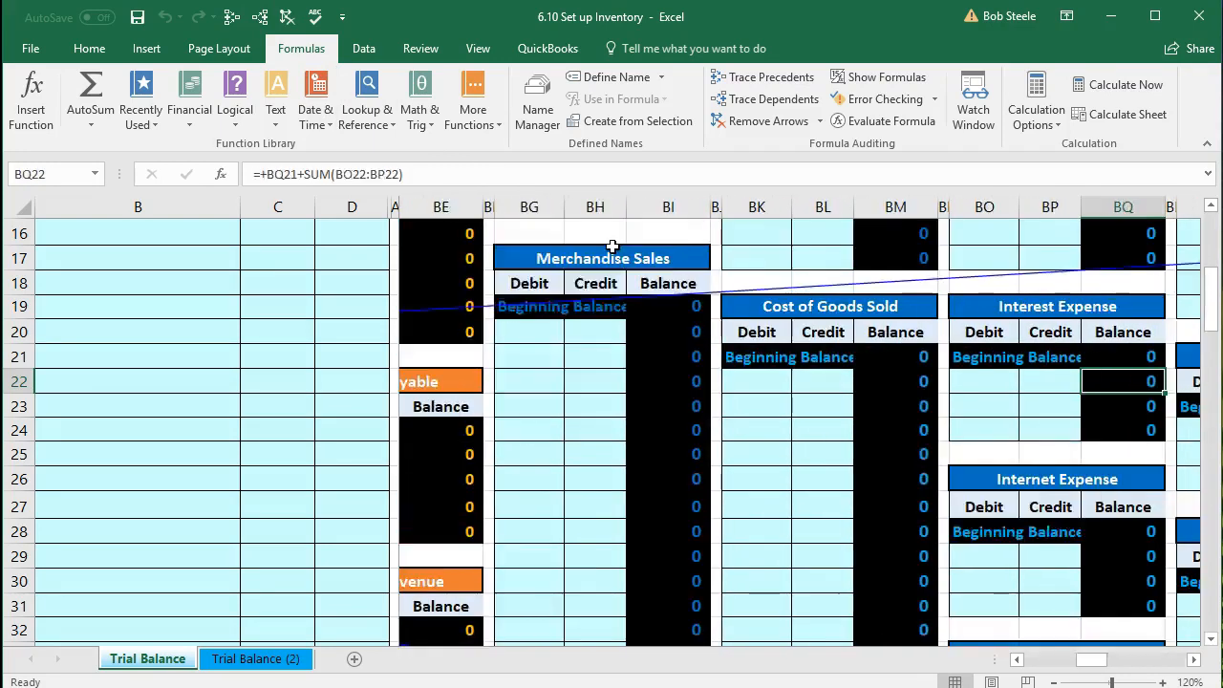
{"action": "key", "text": "Right"}
{"action": "key", "text": "Right"}
{"action": "key", "text": "Right"}
{"action": "key", "text": "Right"}
{"action": "key", "text": "Right"}
{"action": "key", "text": "Right"}
{"action": "key", "text": "Right"}
{"action": "key", "text": "Right"}
{"action": "key", "text": "Right"}
{"action": "key", "text": "Right"}
{"action": "key", "text": "Right"}
{"action": "key", "text": "Right"}
{"action": "key", "text": "Right"}
{"action": "key", "text": "Right"}
{"action": "key", "text": "Right"}
{"action": "key", "text": "Right"}
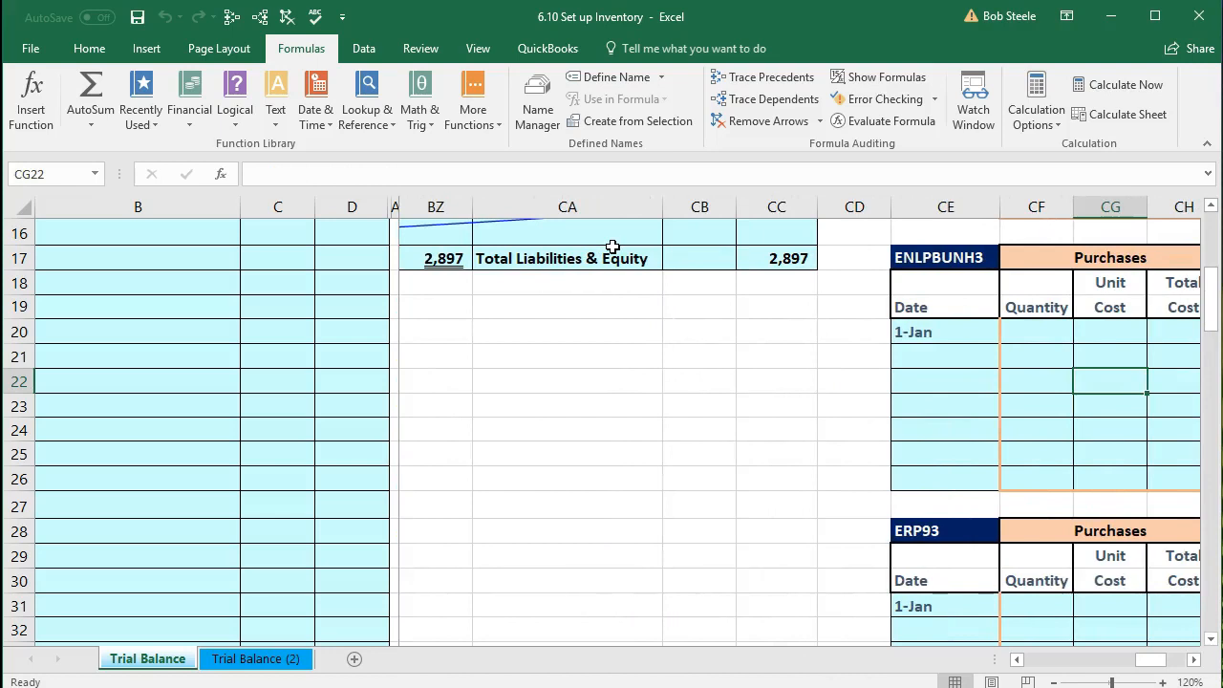
{"action": "key", "text": "Left"}
{"action": "key", "text": "Left"}
{"action": "key", "text": "Left"}
{"action": "key", "text": "Left"}
{"action": "key", "text": "Left"}
{"action": "key", "text": "Left"}
{"action": "key", "text": "Left"}
{"action": "key", "text": "Left"}
{"action": "key", "text": "Left"}
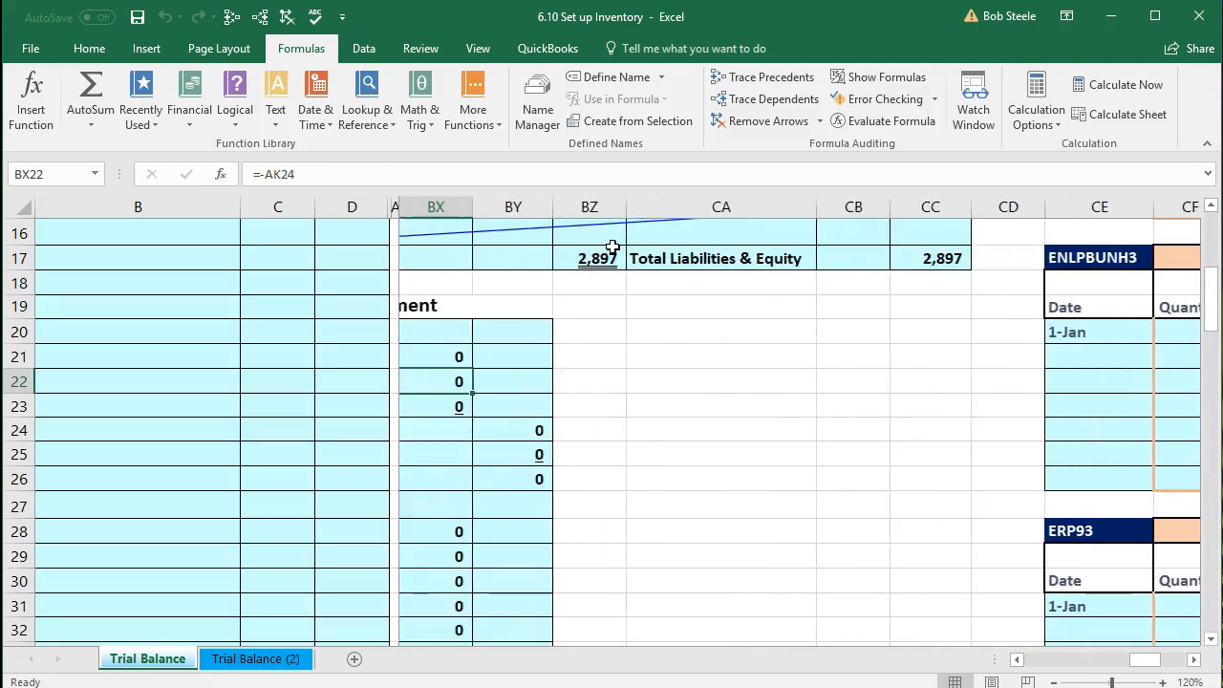
{"action": "key", "text": "Left"}
{"action": "key", "text": "Left"}
{"action": "scroll", "coordinate": [753, 445], "scroll_direction": "up", "scroll_amount": 5}
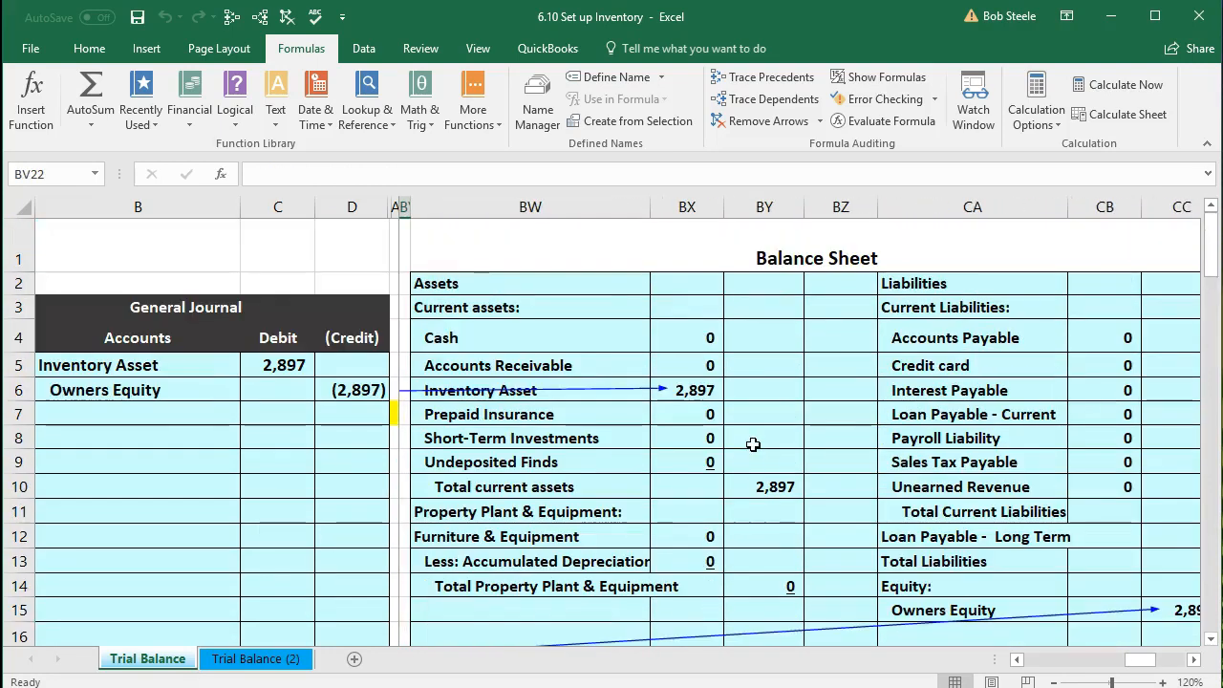
{"action": "left_click", "coordinate": [688, 392]}
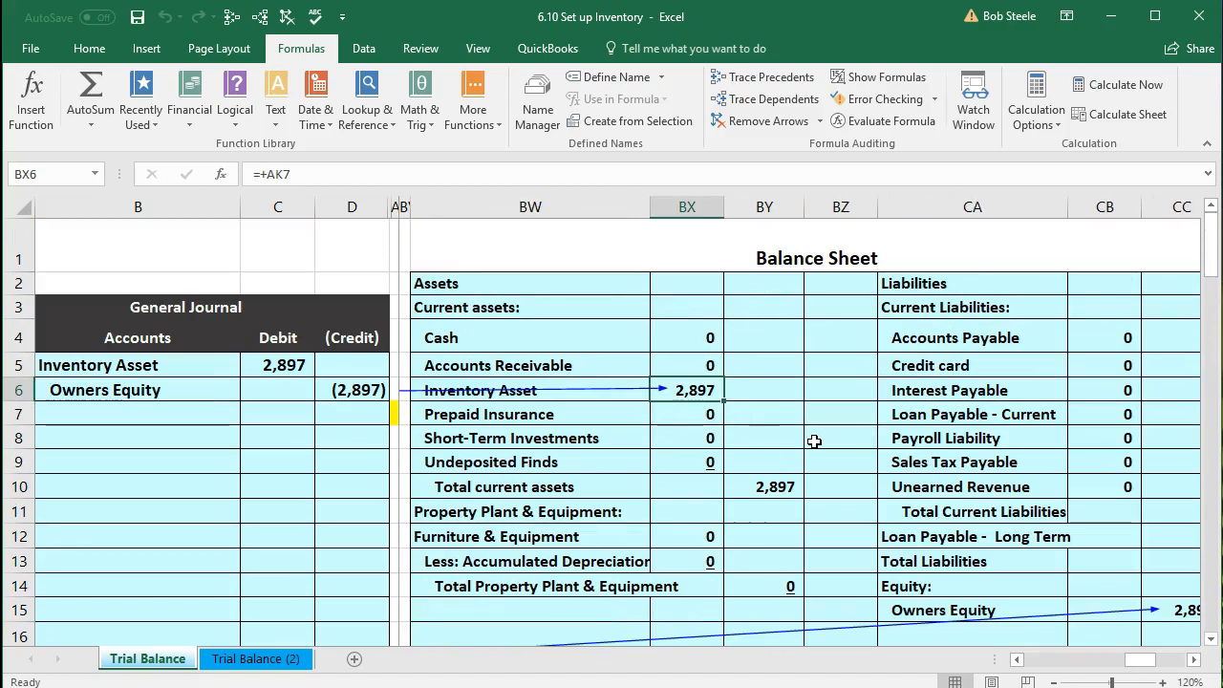
Inspect the Total Assets and Owners Equity formulas on the Balance Sheet.
{"action": "scroll", "coordinate": [813, 442], "scroll_direction": "down", "scroll_amount": 1}
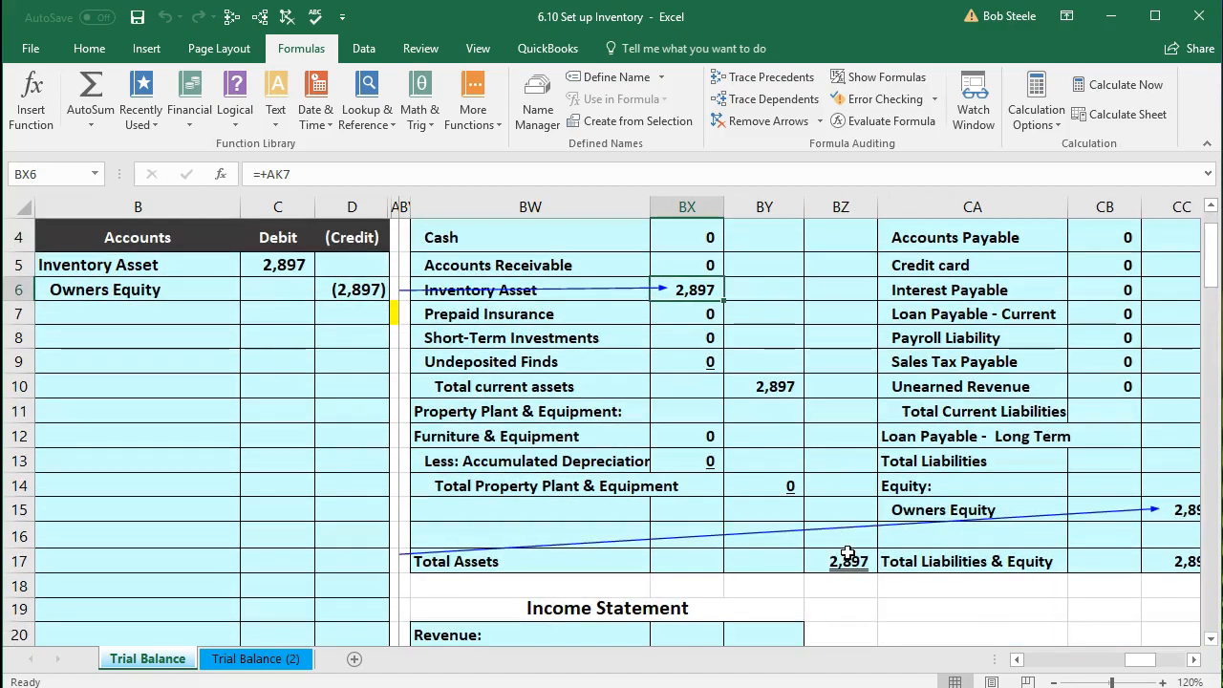
{"action": "left_click", "coordinate": [848, 556]}
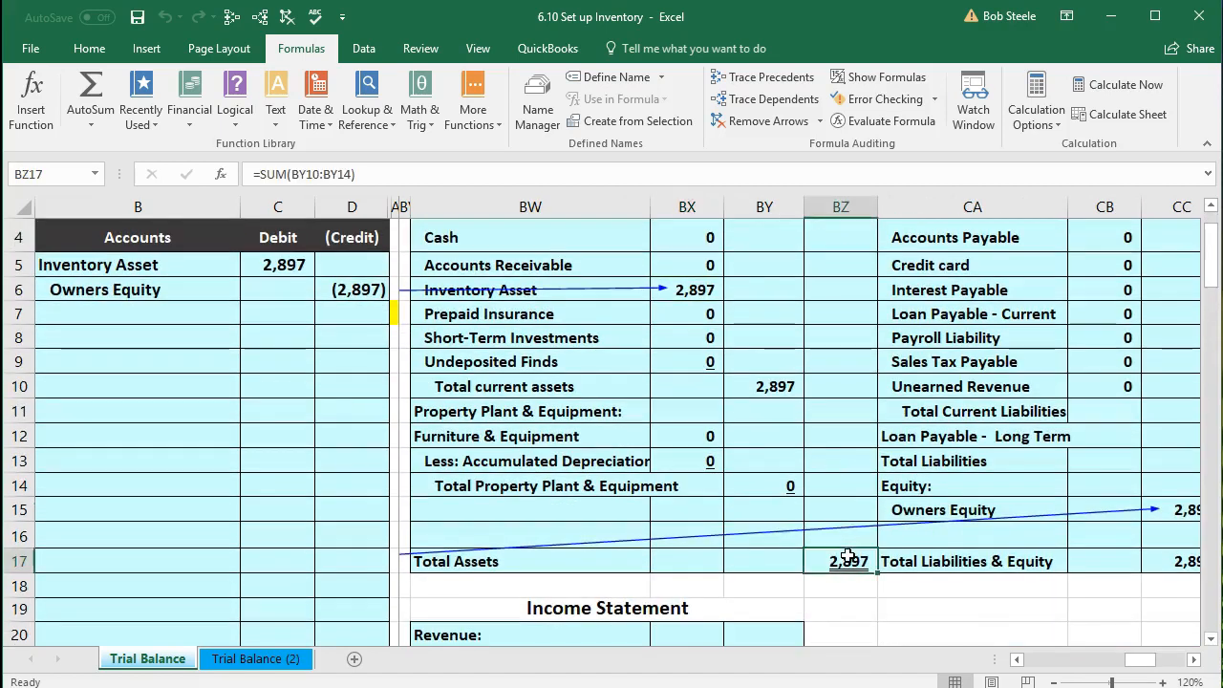
{"action": "left_click", "coordinate": [1194, 664]}
{"action": "left_click", "coordinate": [956, 511]}
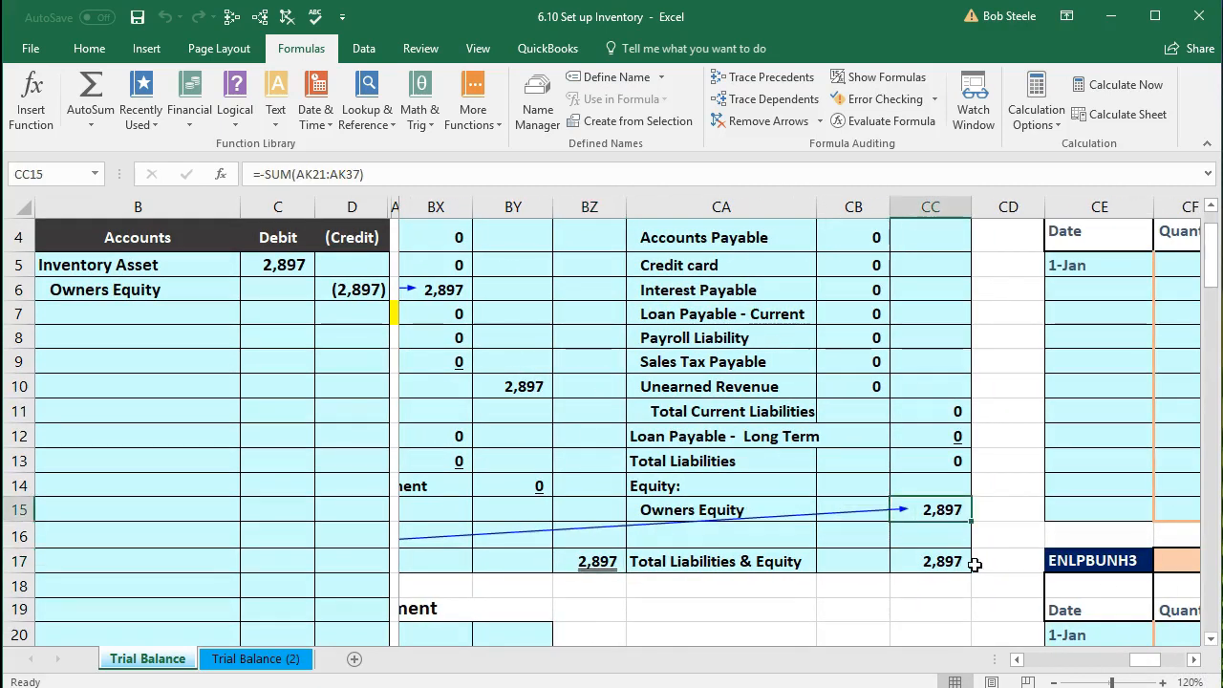
{"action": "left_click", "coordinate": [592, 564]}
Apply a double underline to the Total Liabilities & Equity amount in cell CC17.
{"action": "left_click", "coordinate": [916, 561]}
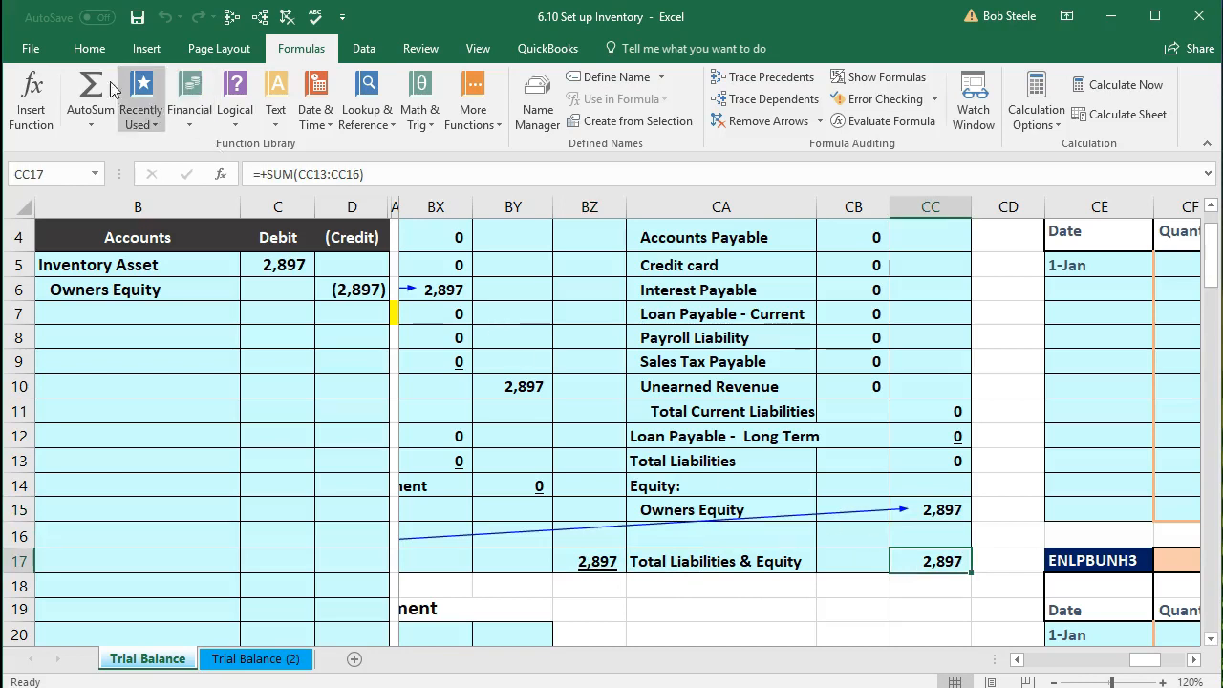
{"action": "left_click", "coordinate": [88, 48]}
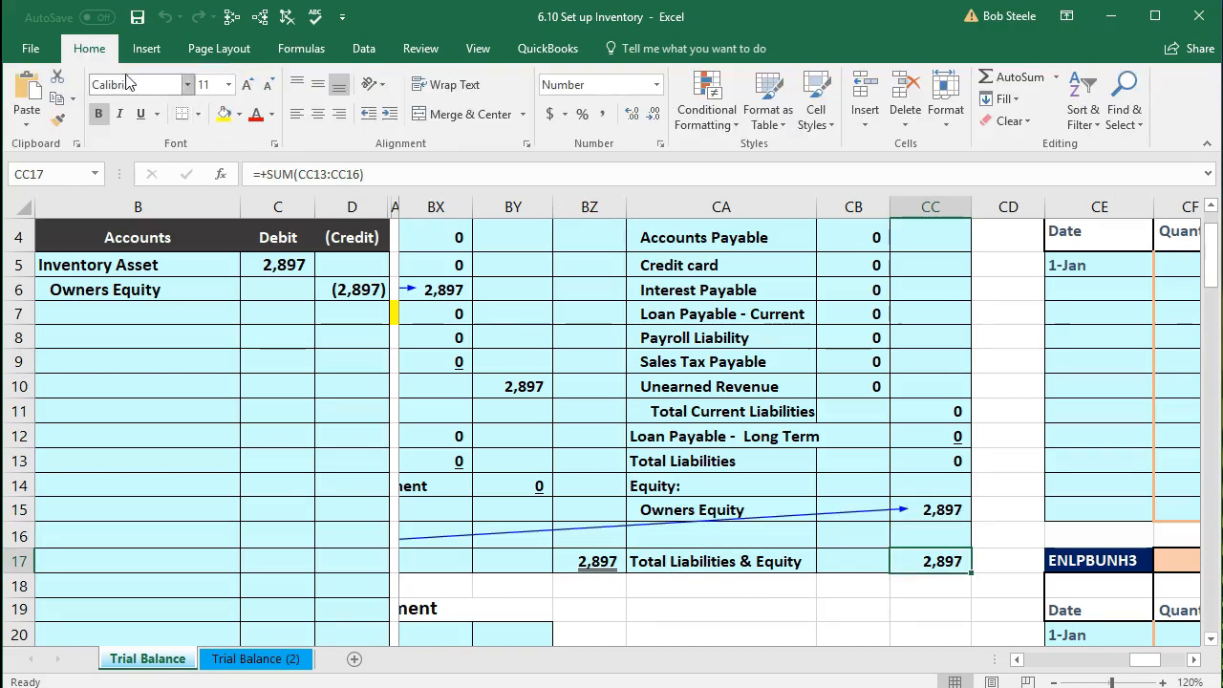
{"action": "left_click", "coordinate": [157, 114]}
{"action": "left_click", "coordinate": [173, 158]}
Compare Total Assets in BZ17 with Total Liabilities & Equity in CC17 on the Balance Sheet.
{"action": "left_click", "coordinate": [696, 562]}
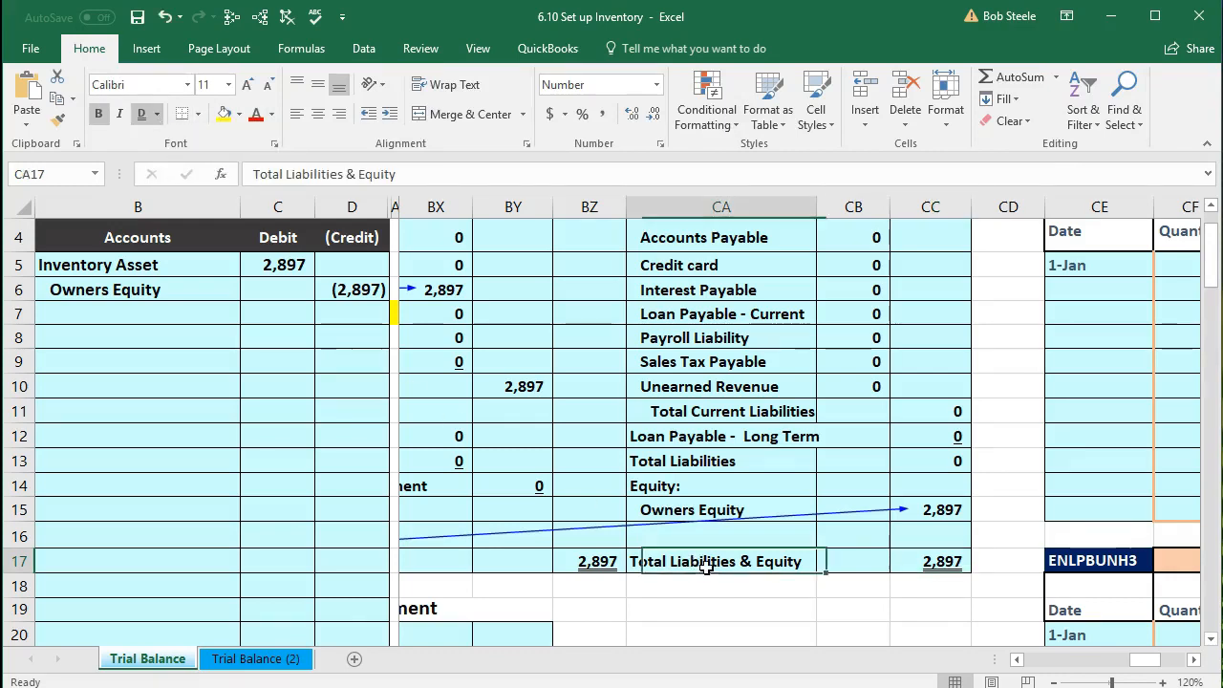
{"action": "left_click", "coordinate": [591, 565]}
{"action": "left_click", "coordinate": [908, 562]}
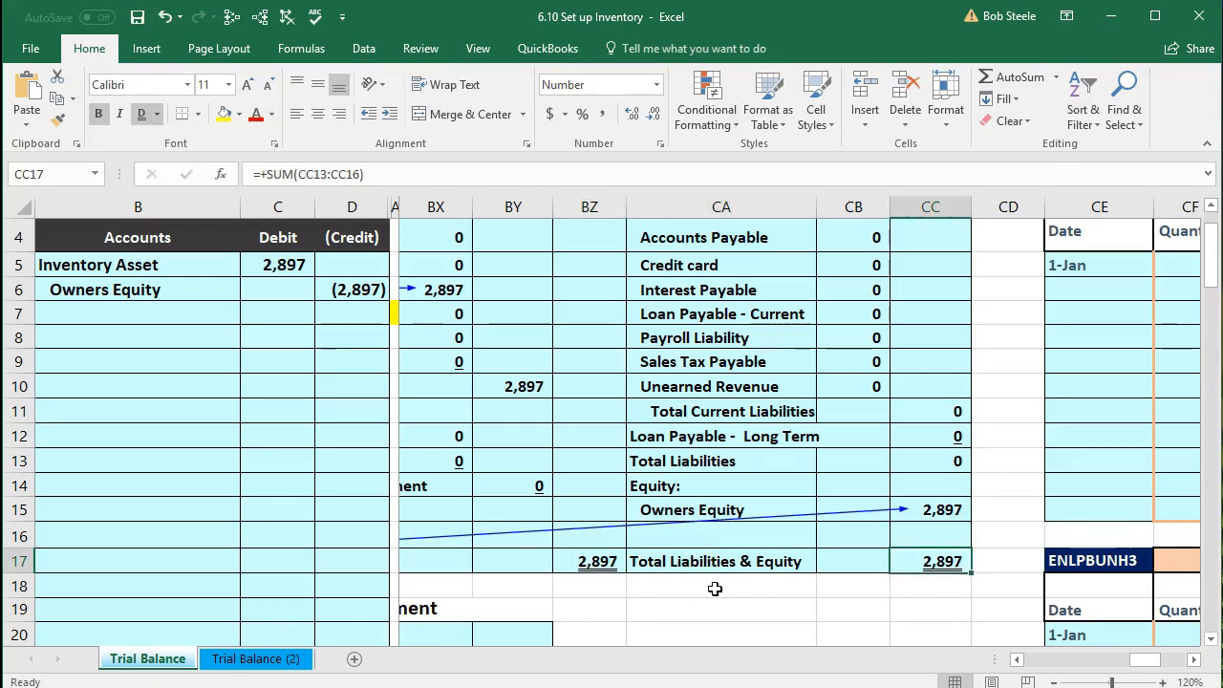
Look through the Income Statement below the Balance Sheet, from revenue to total expenses.
{"action": "scroll", "coordinate": [717, 593], "scroll_direction": "down", "scroll_amount": 1}
{"action": "left_click", "coordinate": [1017, 659]}
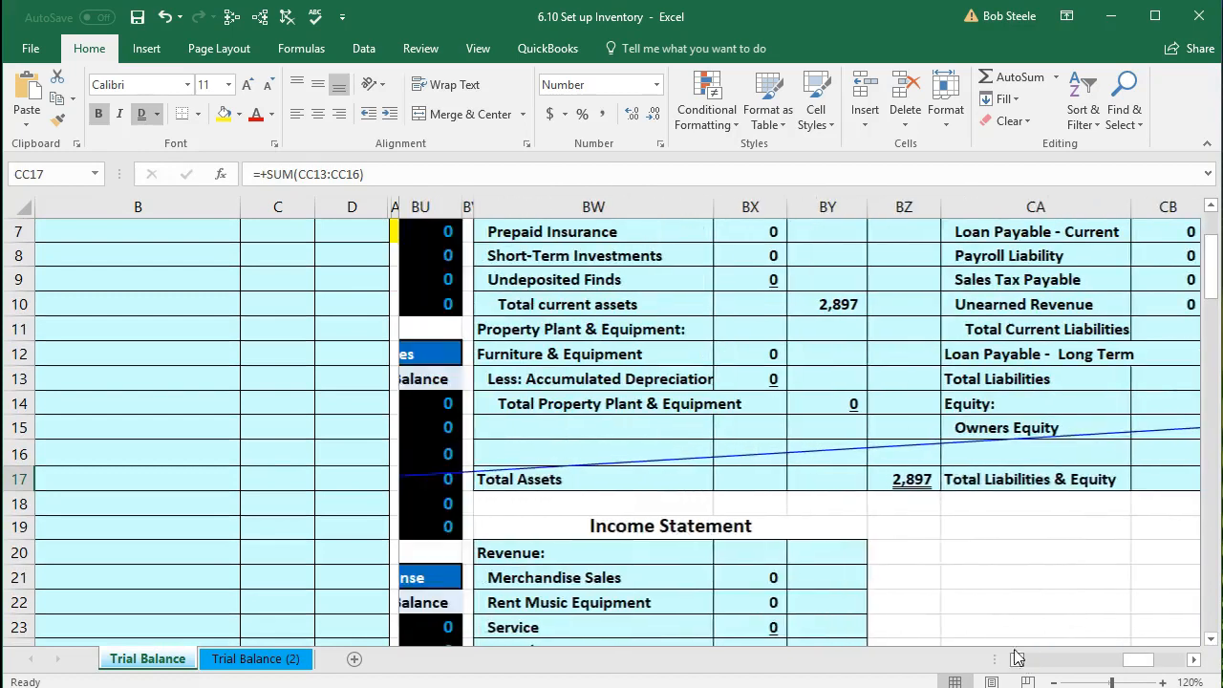
{"action": "scroll", "coordinate": [954, 594], "scroll_direction": "down", "scroll_amount": 3}
{"action": "scroll", "coordinate": [953, 594], "scroll_direction": "down", "scroll_amount": 4}
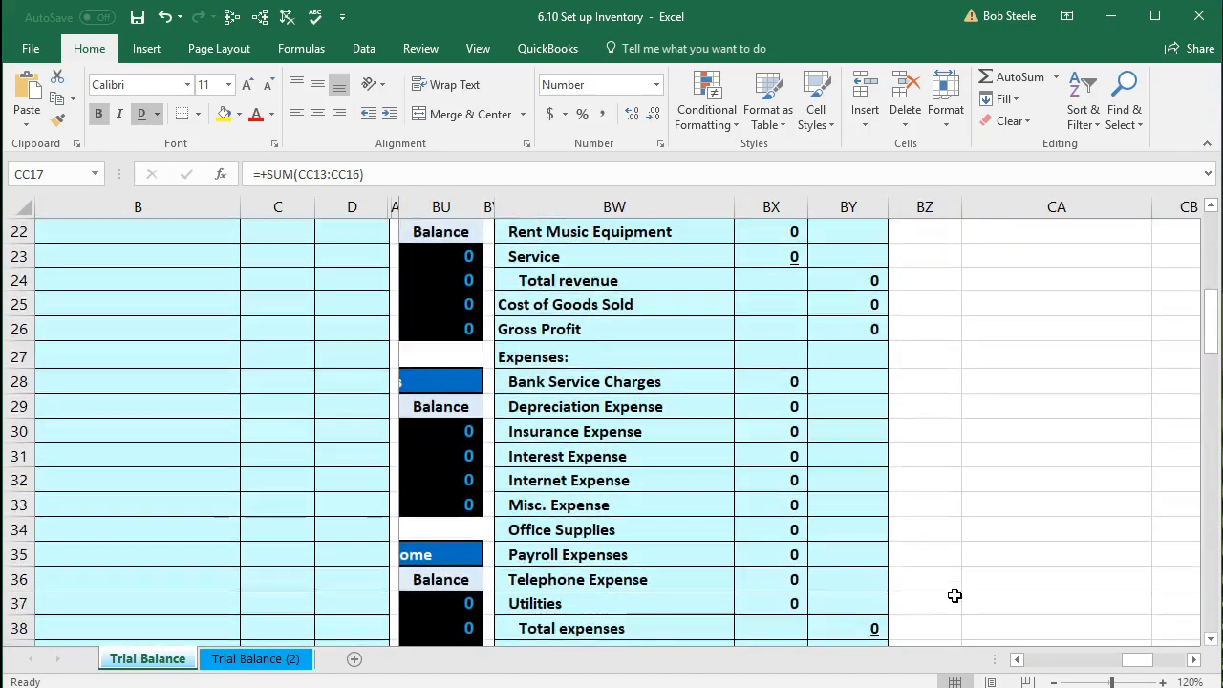
Apply a double underline to Ending Owner's Equity in BY73 and change its formula to =BY45+BY72.
{"action": "scroll", "coordinate": [954, 596], "scroll_direction": "down", "scroll_amount": 3}
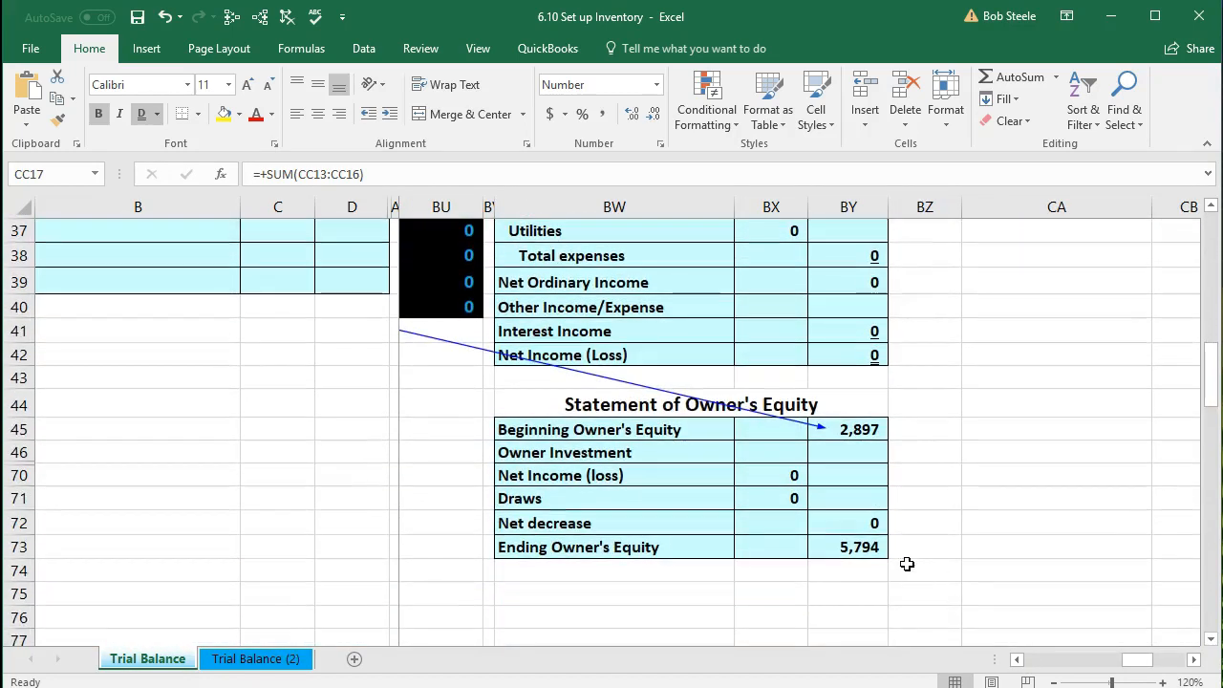
{"action": "left_click", "coordinate": [875, 548]}
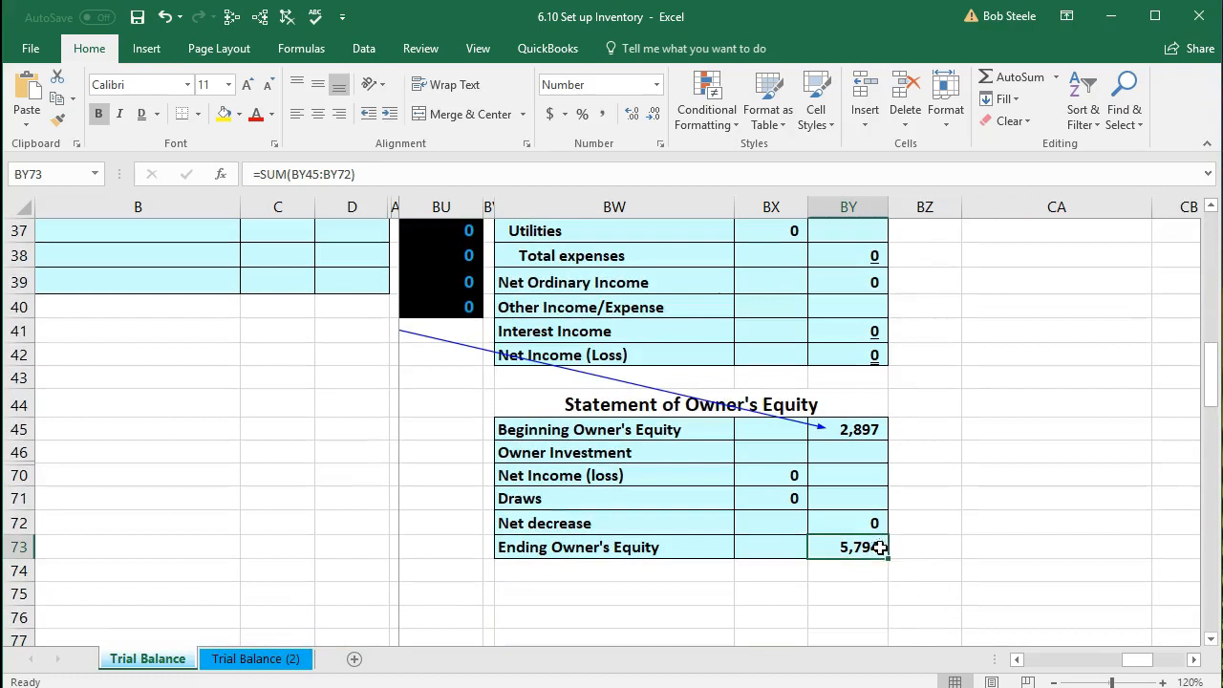
{"action": "left_click", "coordinate": [140, 121]}
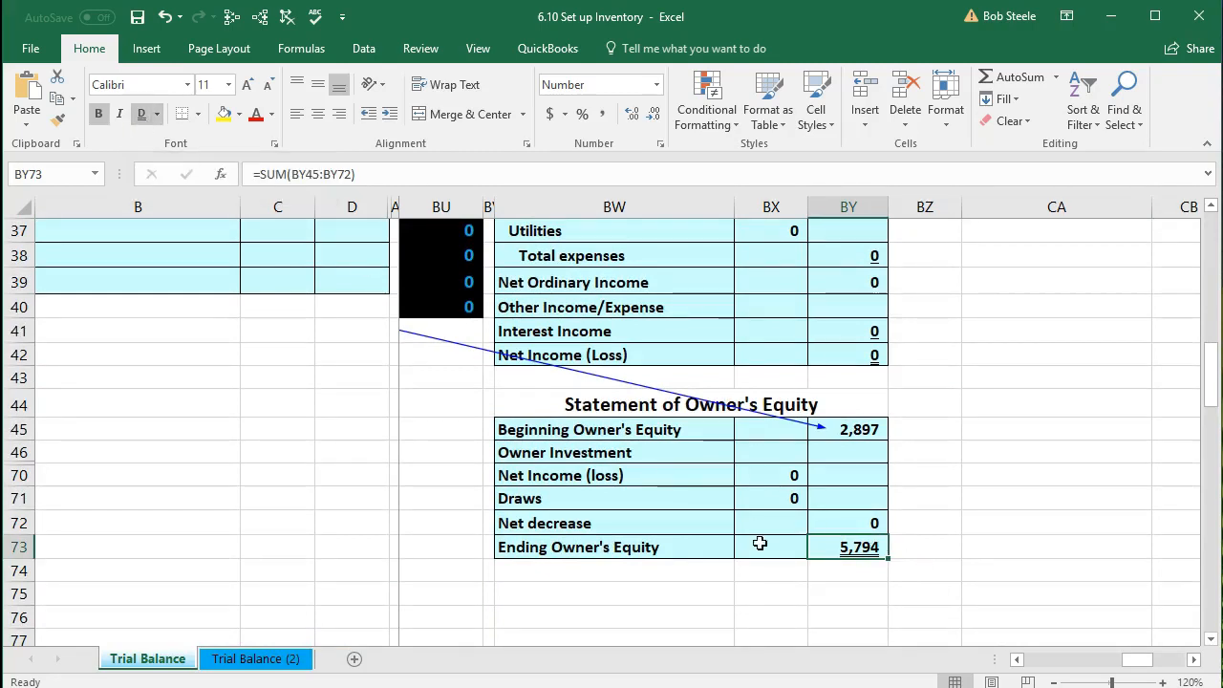
{"action": "left_click", "coordinate": [779, 572]}
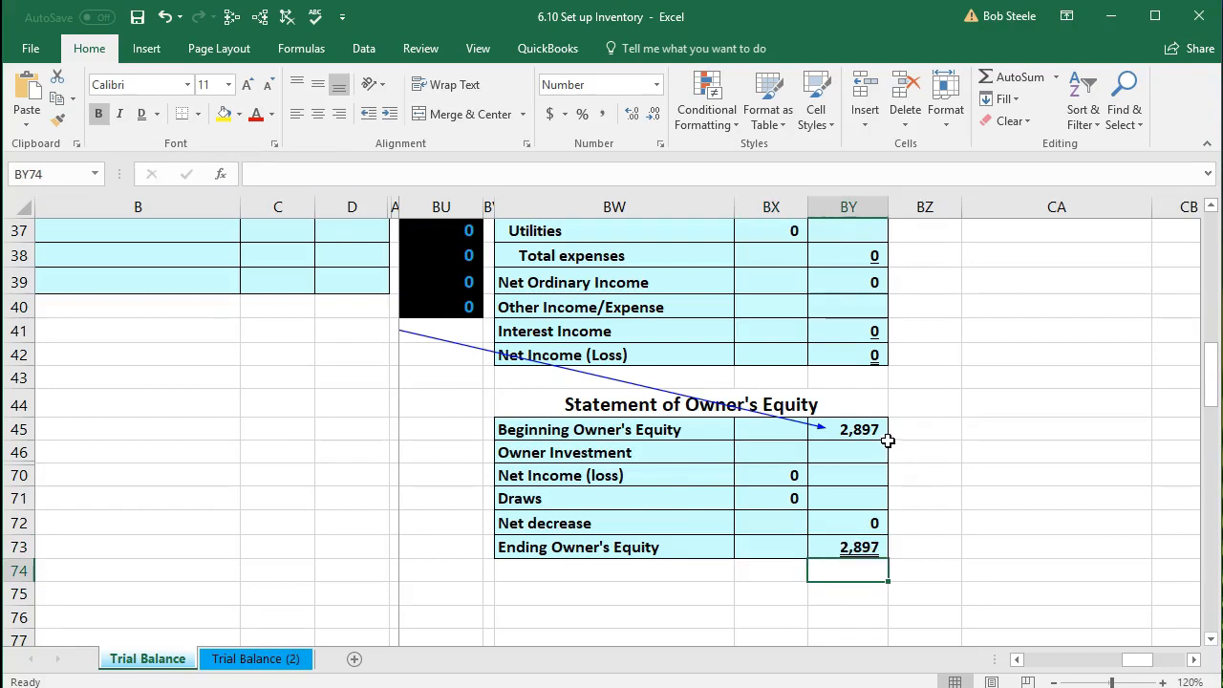
Inspect the formulas for Beginning Owner's Equity in BY45 and Ending Owner's Equity in BY73.
{"action": "left_click", "coordinate": [864, 432]}
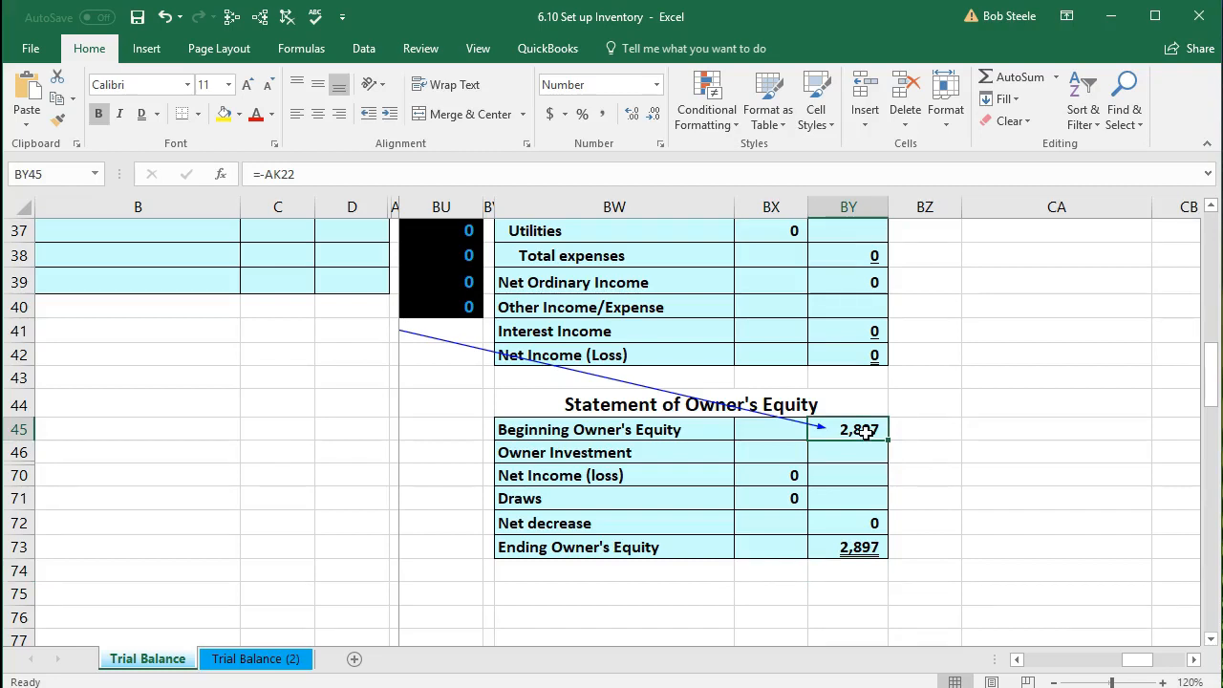
{"action": "left_click", "coordinate": [855, 562]}
{"action": "left_click", "coordinate": [861, 548]}
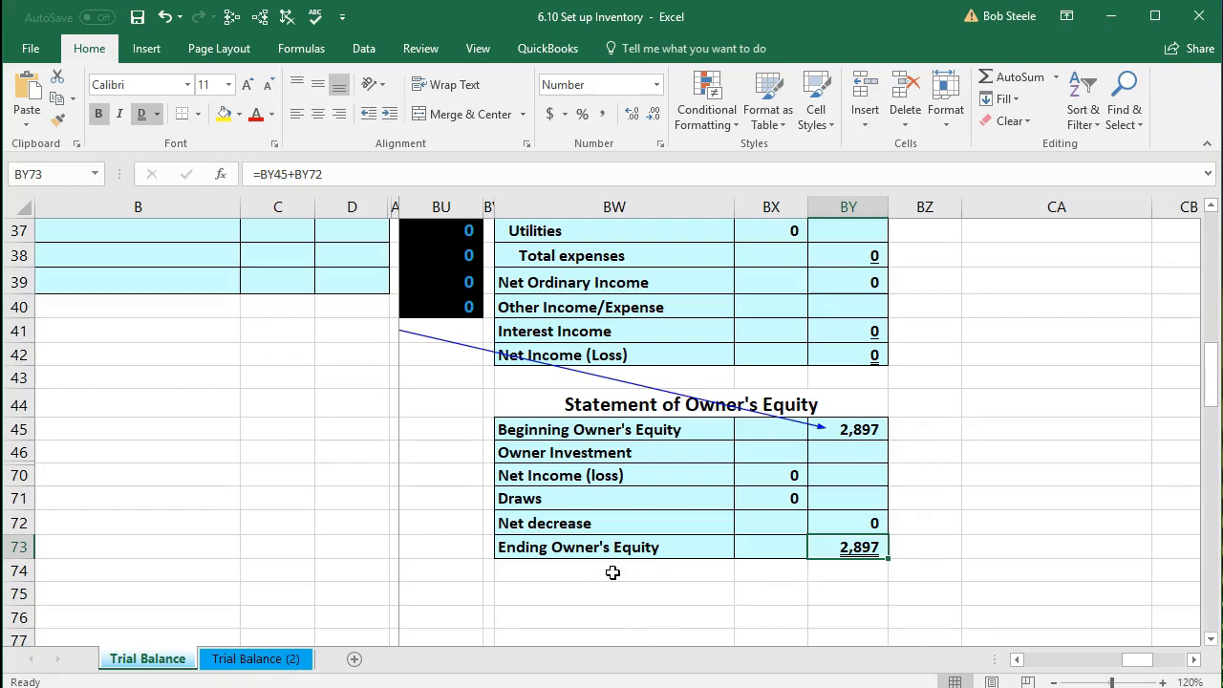
Return across the general ledger to the trial balance beside the General Journal, and save the workbook.
{"action": "scroll", "coordinate": [612, 572], "scroll_direction": "up", "scroll_amount": 12}
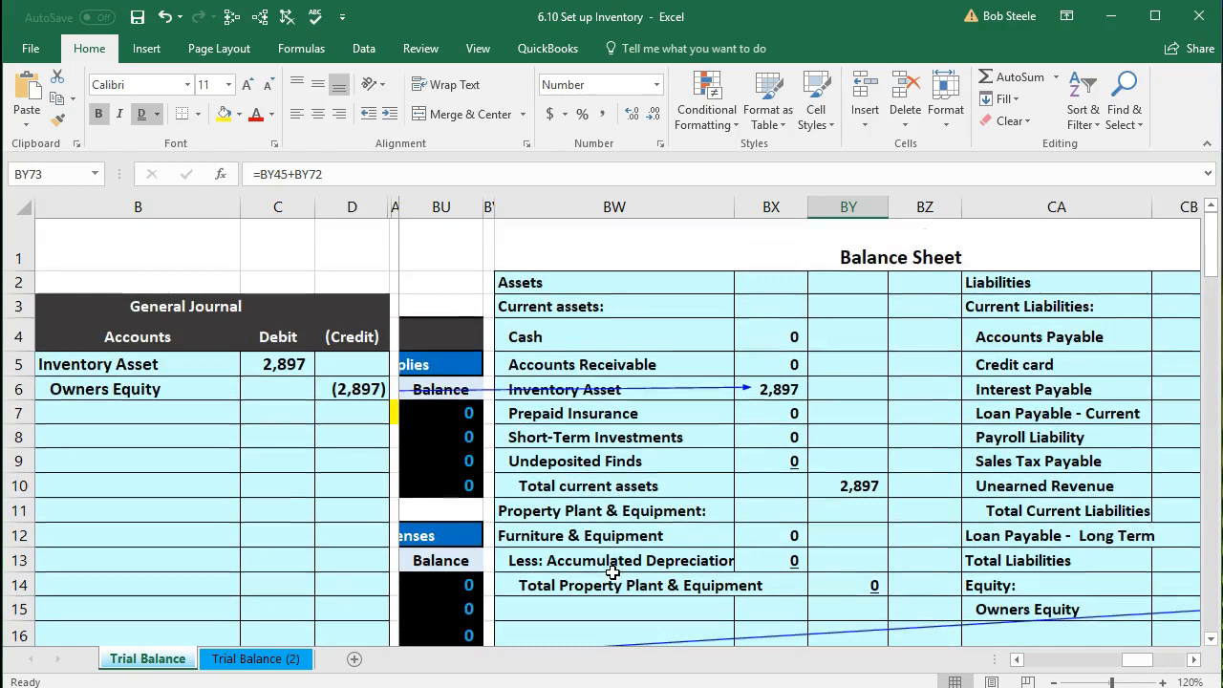
{"action": "left_click", "coordinate": [626, 488]}
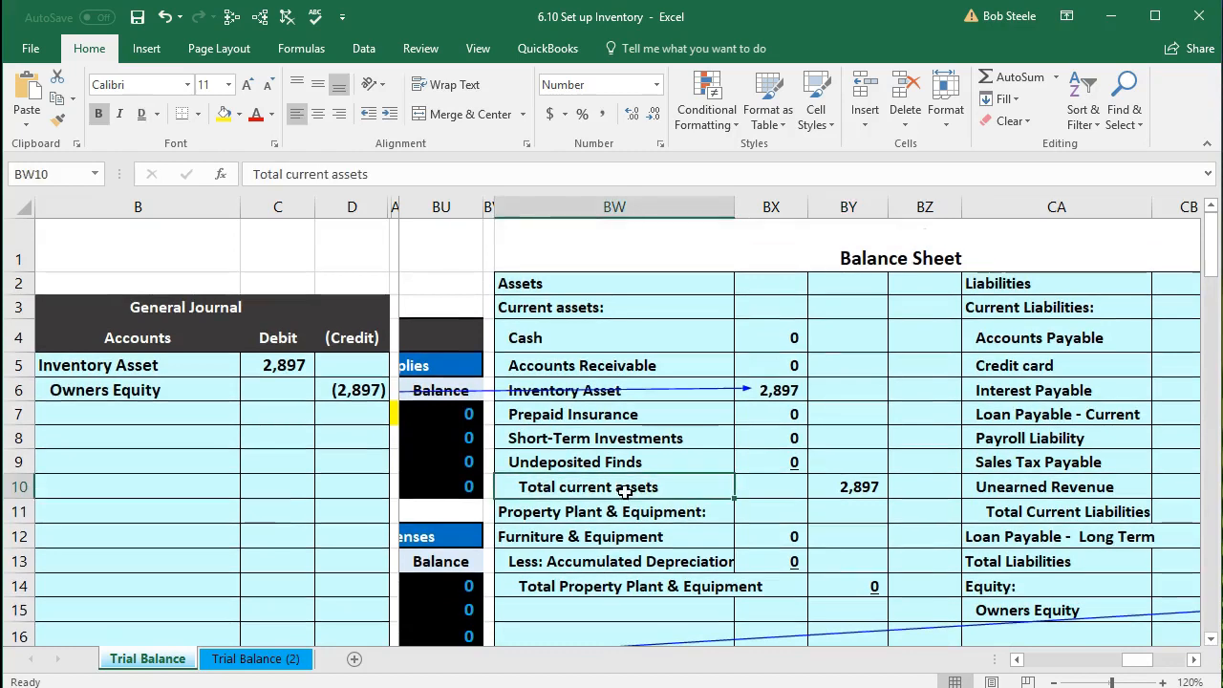
{"action": "key", "text": "Left"}
{"action": "key", "text": "Left"}
{"action": "key", "text": "Left"}
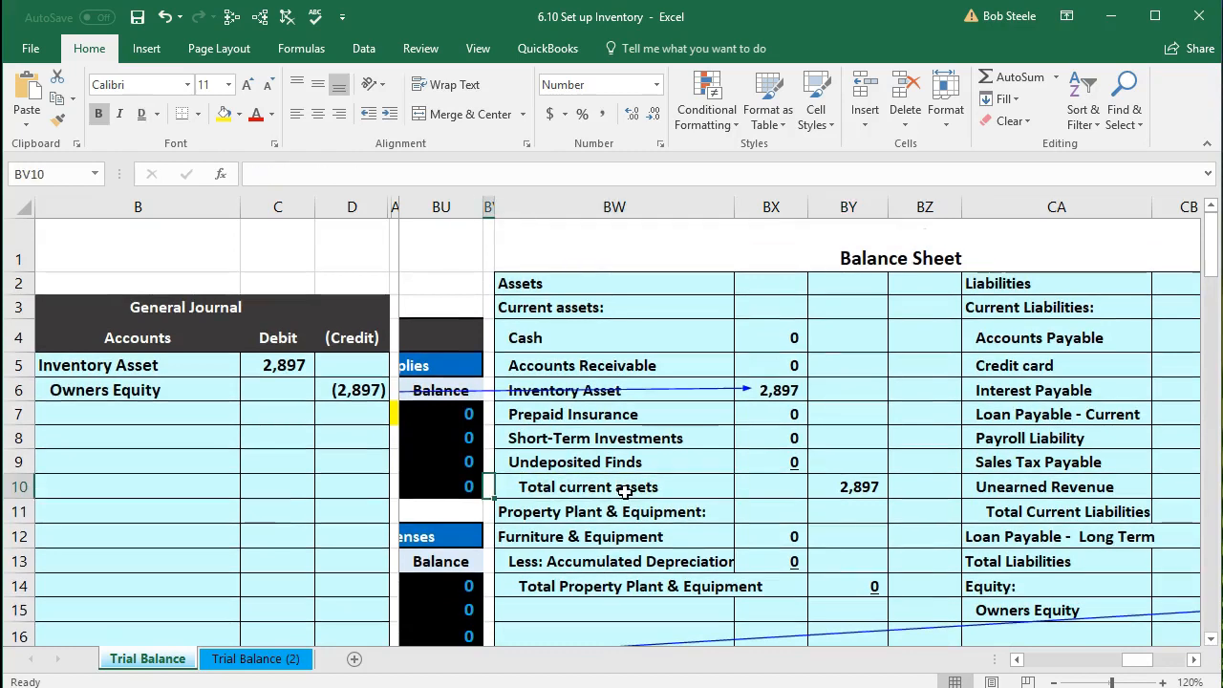
{"action": "key", "text": "Left"}
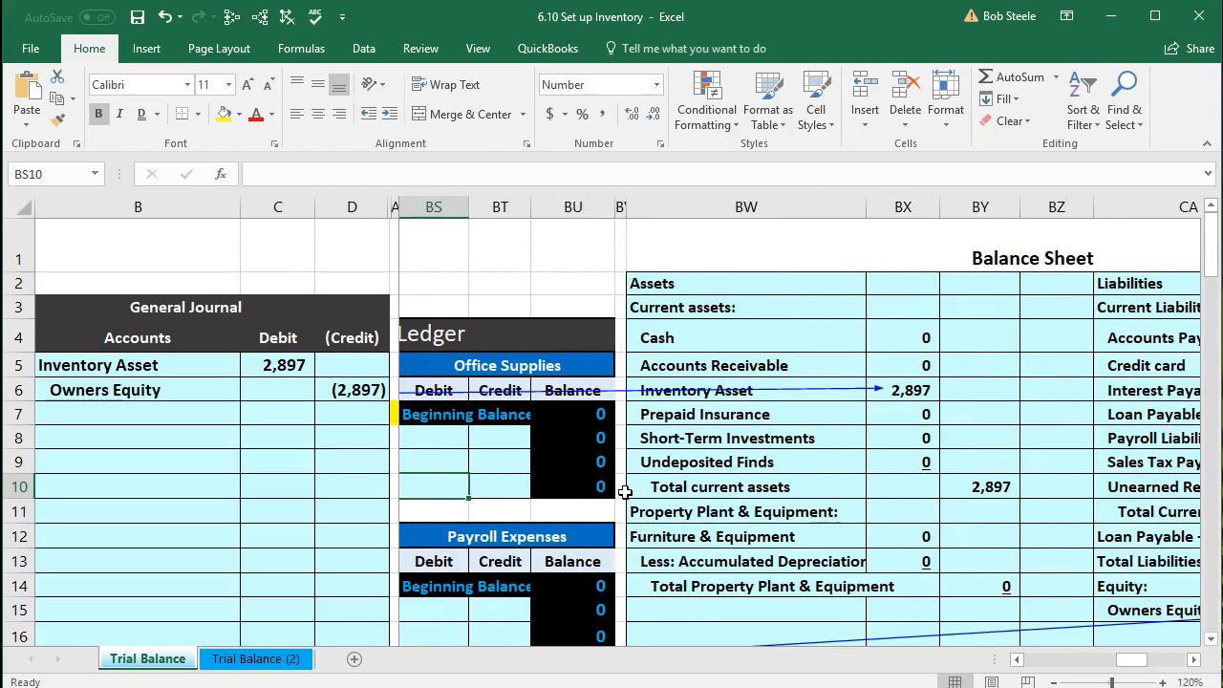
{"action": "key", "text": "Left"}
{"action": "key", "text": "Left"}
{"action": "key", "text": "Left"}
{"action": "key", "text": "Left"}
{"action": "key", "text": "Left"}
{"action": "key", "text": "Left"}
{"action": "key", "text": "Left"}
{"action": "key", "text": "Left"}
{"action": "key", "text": "Left"}
{"action": "key", "text": "Left"}
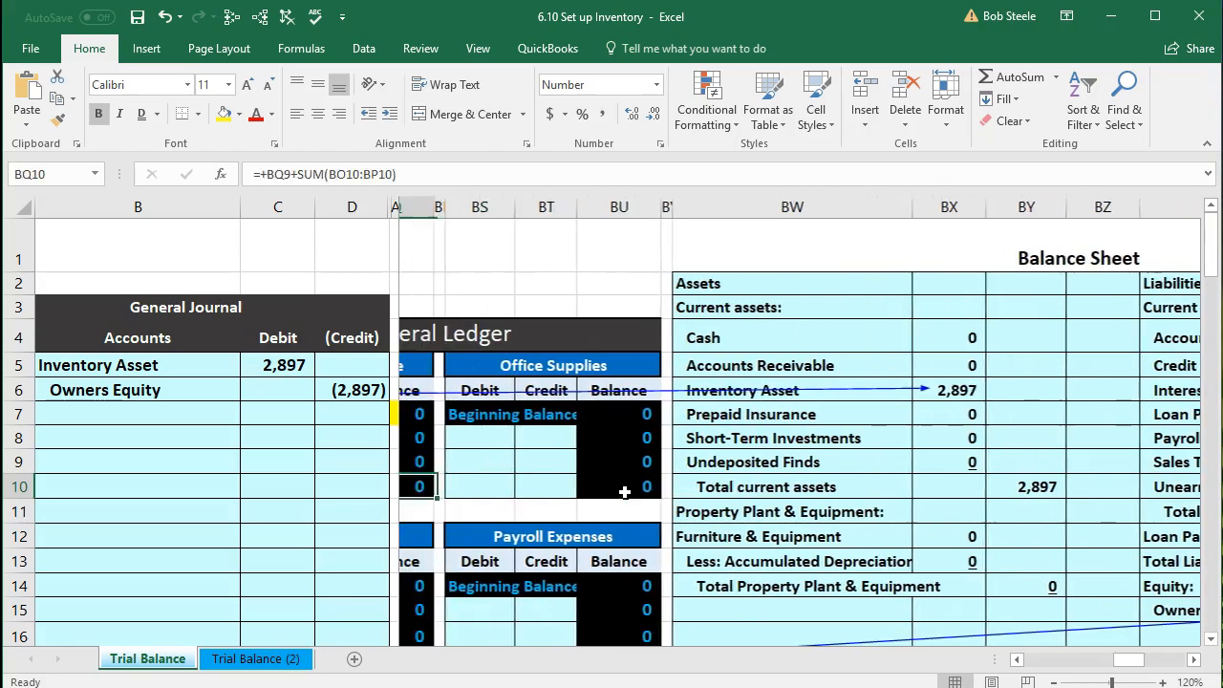
{"action": "key", "text": "Left"}
{"action": "key", "text": "Left"}
{"action": "key", "text": "Left"}
{"action": "key", "text": "Left"}
{"action": "key", "text": "Left"}
{"action": "key", "text": "Left"}
{"action": "key", "text": "Left"}
{"action": "key", "text": "Left"}
{"action": "key", "text": "Left"}
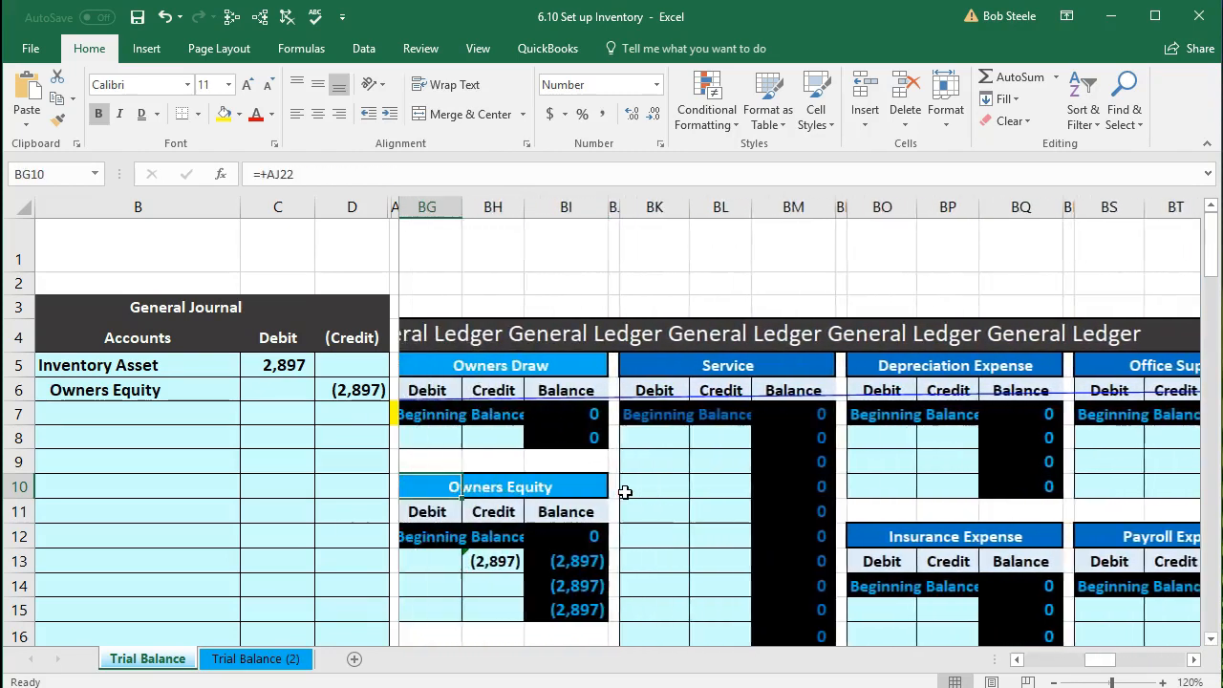
{"action": "key", "text": "Left"}
{"action": "key", "text": "Left"}
{"action": "key", "text": "Left"}
{"action": "key", "text": "Left"}
{"action": "key", "text": "Left"}
{"action": "key", "text": "Left"}
{"action": "key", "text": "Left"}
{"action": "key", "text": "Left"}
{"action": "key", "text": "Left"}
{"action": "key", "text": "Left"}
{"action": "key", "text": "Left"}
{"action": "key", "text": "Left"}
{"action": "key", "text": "Left"}
{"action": "key", "text": "Left"}
{"action": "key", "text": "Left"}
{"action": "key", "text": "Left"}
{"action": "key", "text": "Left"}
{"action": "key", "text": "Left"}
{"action": "key", "text": "Left"}
{"action": "key", "text": "Left"}
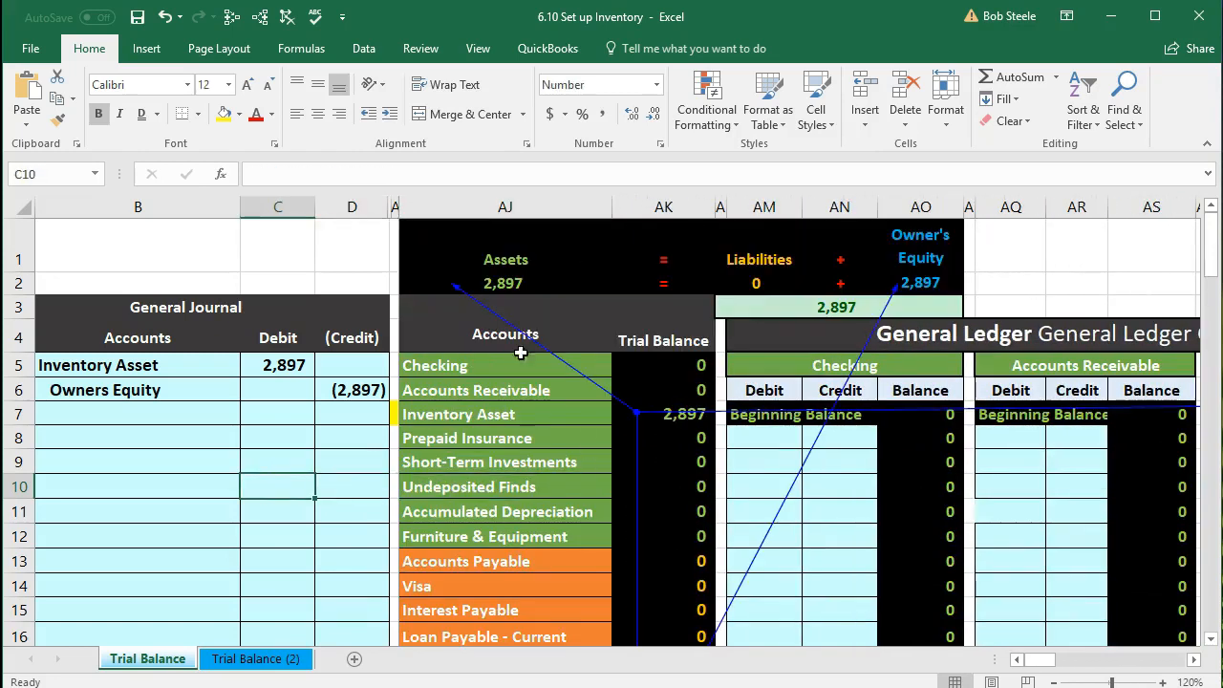
{"action": "left_click", "coordinate": [138, 18]}
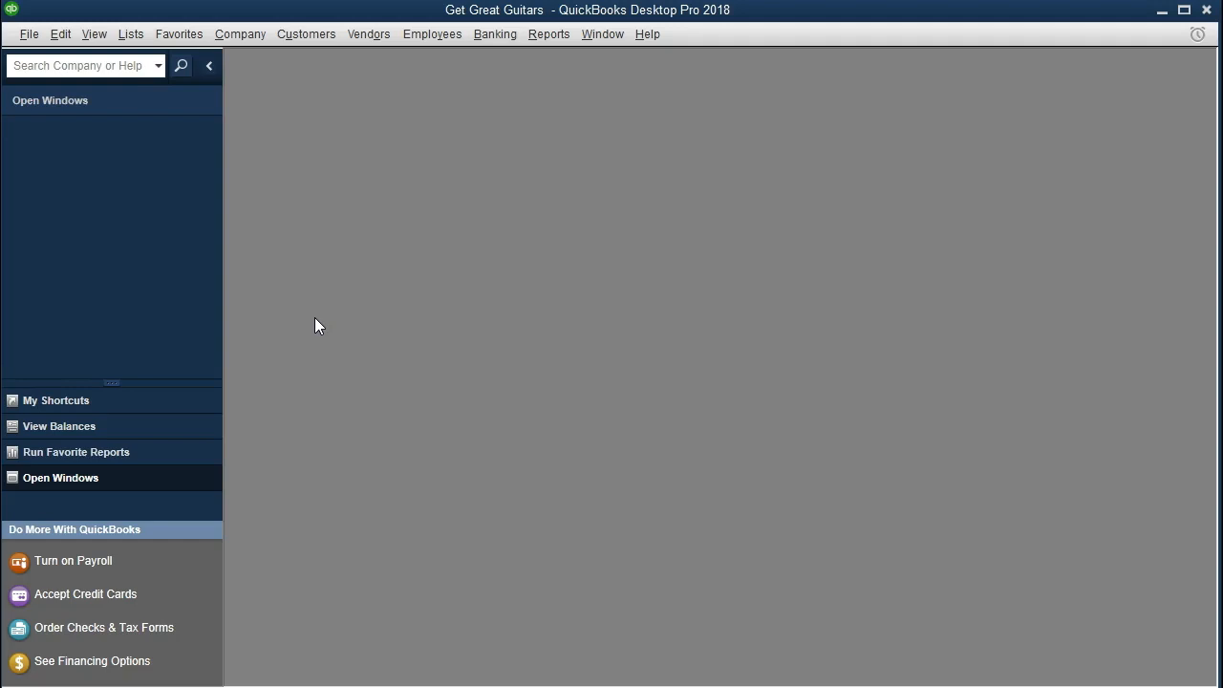
Switch to QuickBooks Desktop, view the item choices on a blank invoice reached through the Home Page, and close the invoice.
{"action": "left_click", "coordinate": [239, 40]}
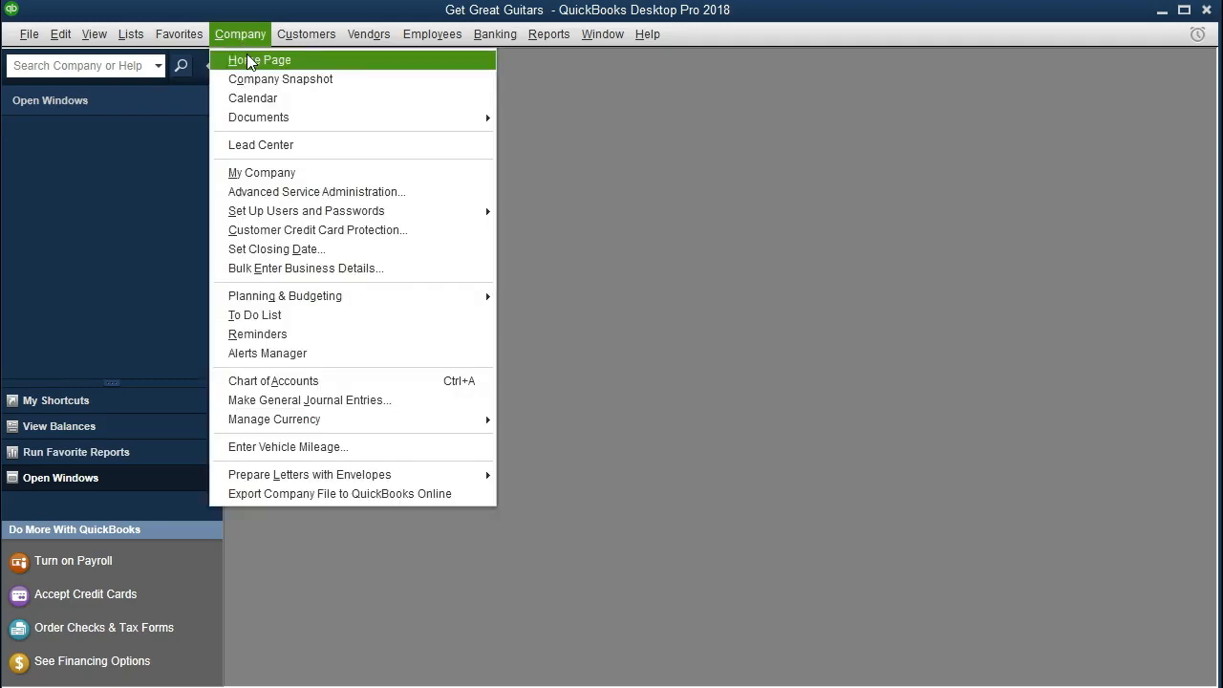
{"action": "left_click", "coordinate": [251, 60]}
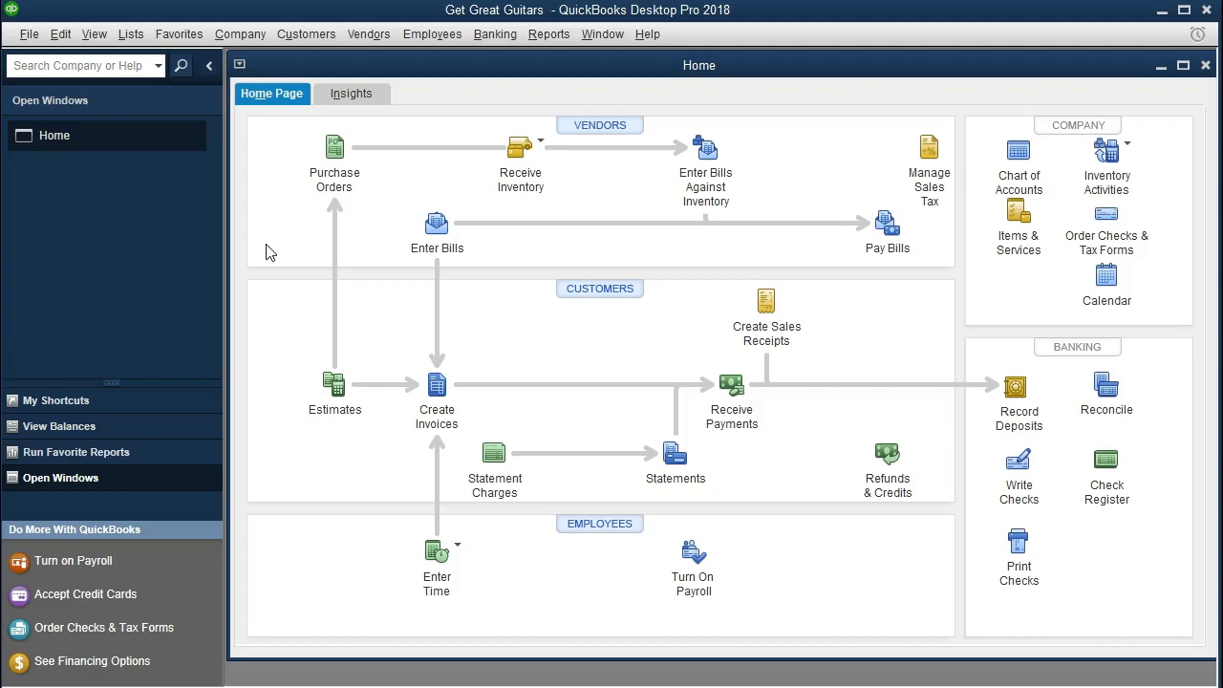
{"action": "left_click", "coordinate": [440, 398]}
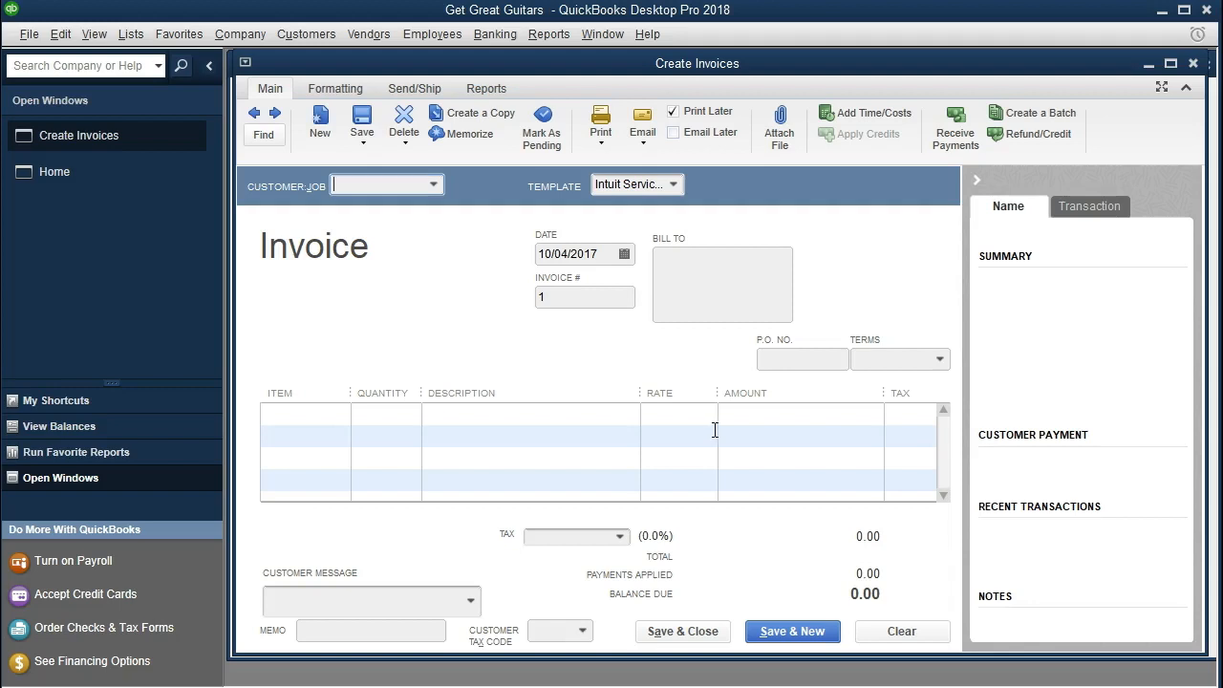
{"action": "left_click", "coordinate": [331, 415]}
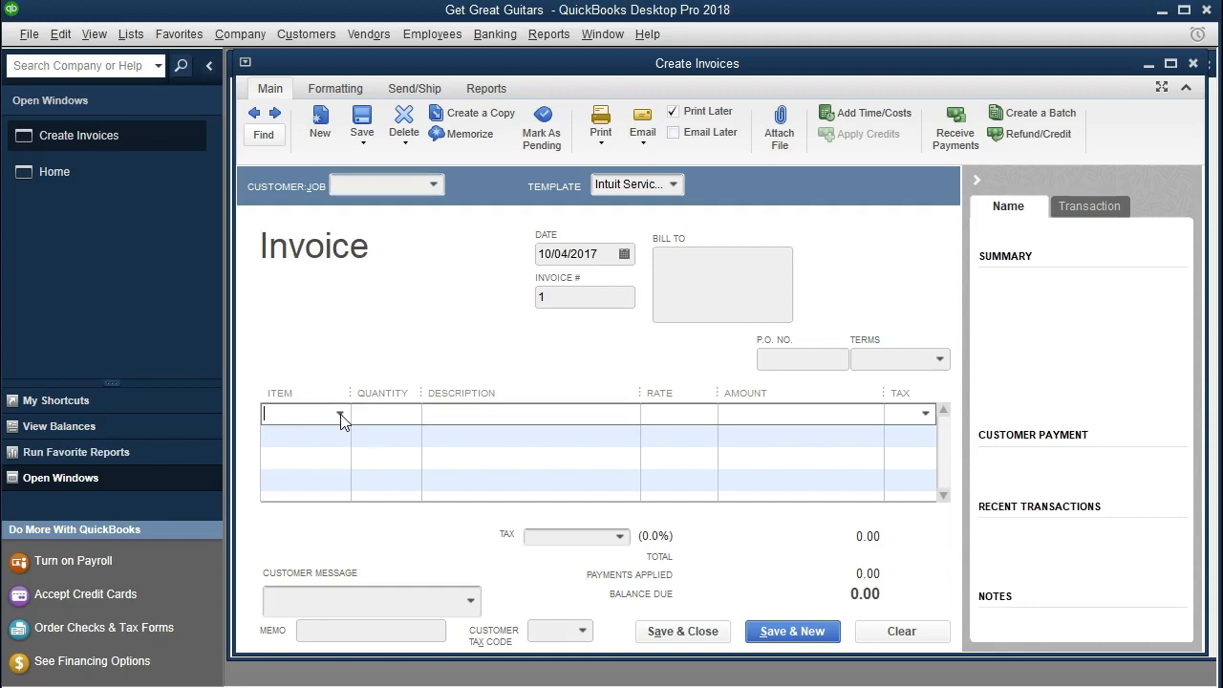
{"action": "left_click", "coordinate": [341, 415]}
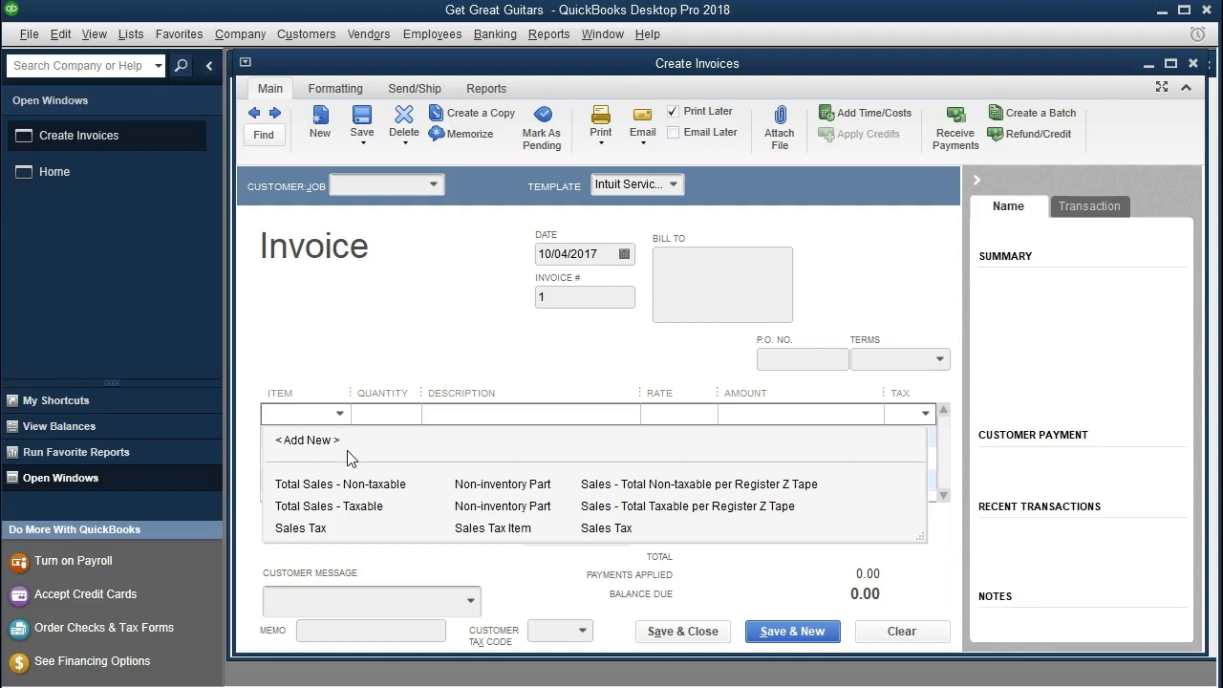
{"action": "left_click", "coordinate": [387, 349]}
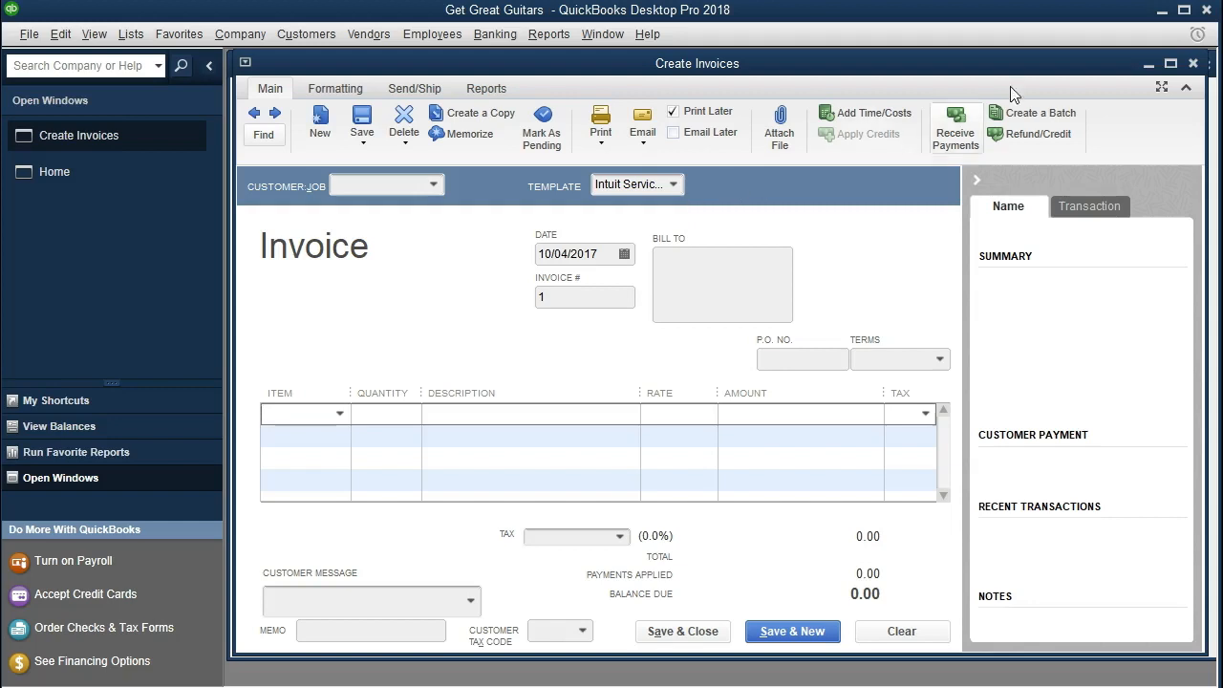
{"action": "left_click", "coordinate": [1193, 63]}
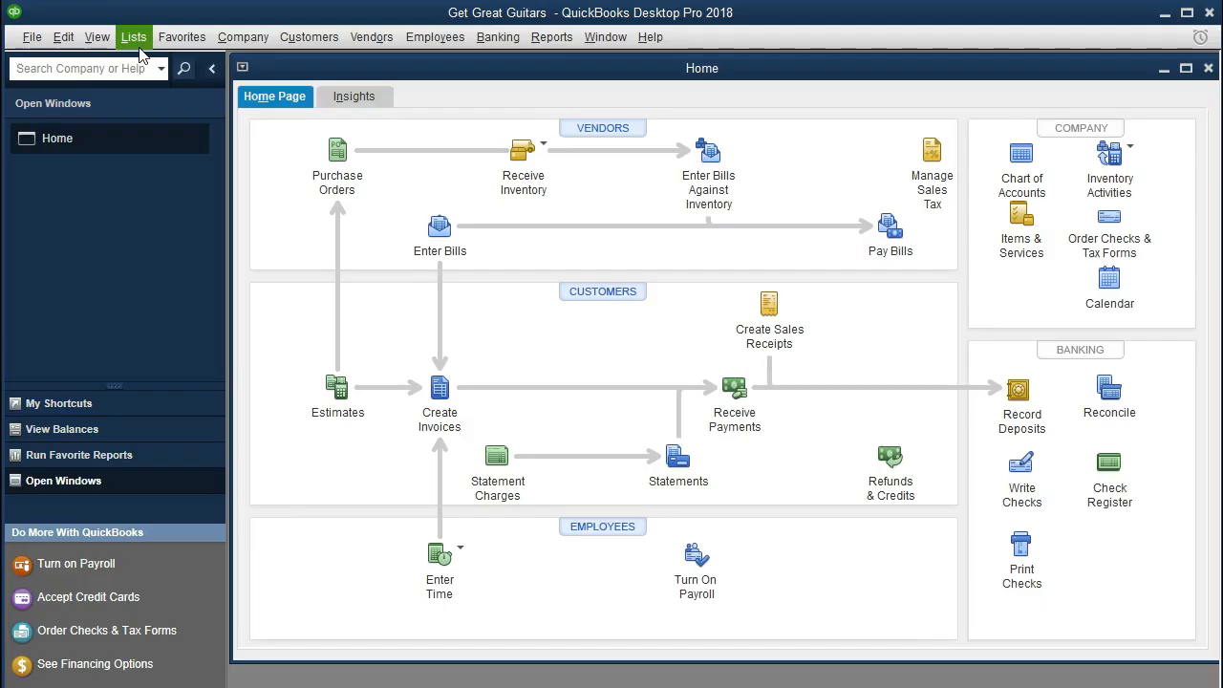
Open the Item List at full window size and widen its Name column to fit the item names.
{"action": "left_click", "coordinate": [139, 46]}
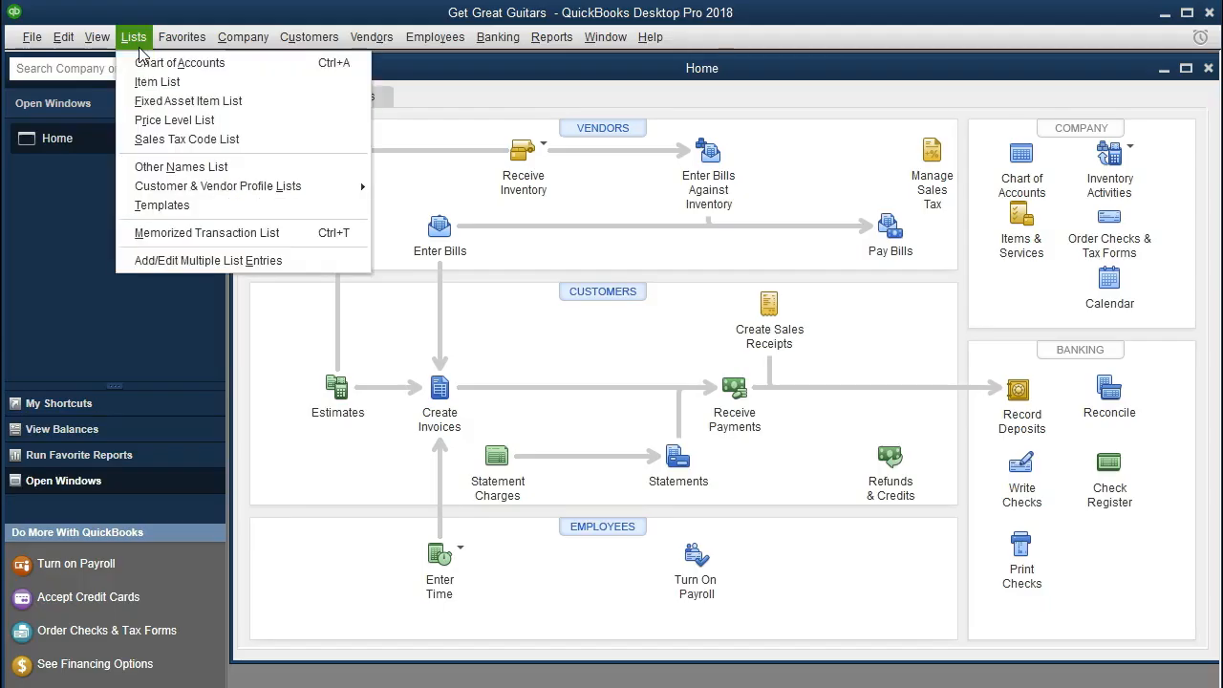
{"action": "left_click", "coordinate": [207, 88]}
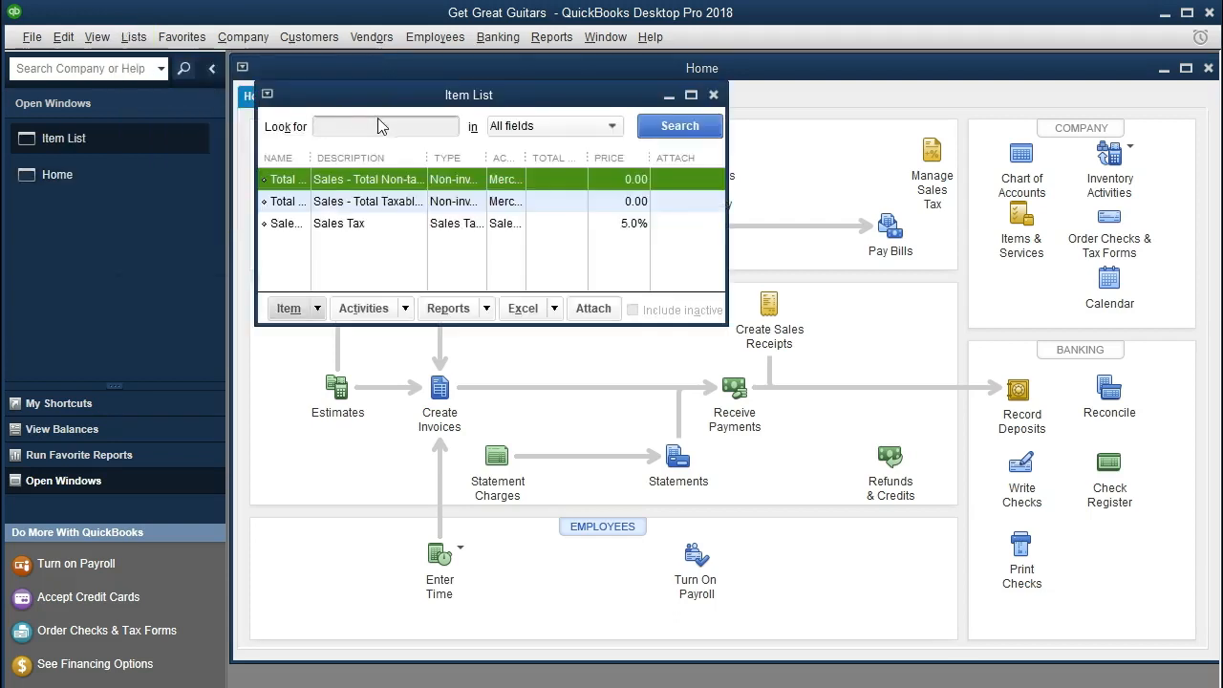
{"action": "left_click", "coordinate": [691, 96]}
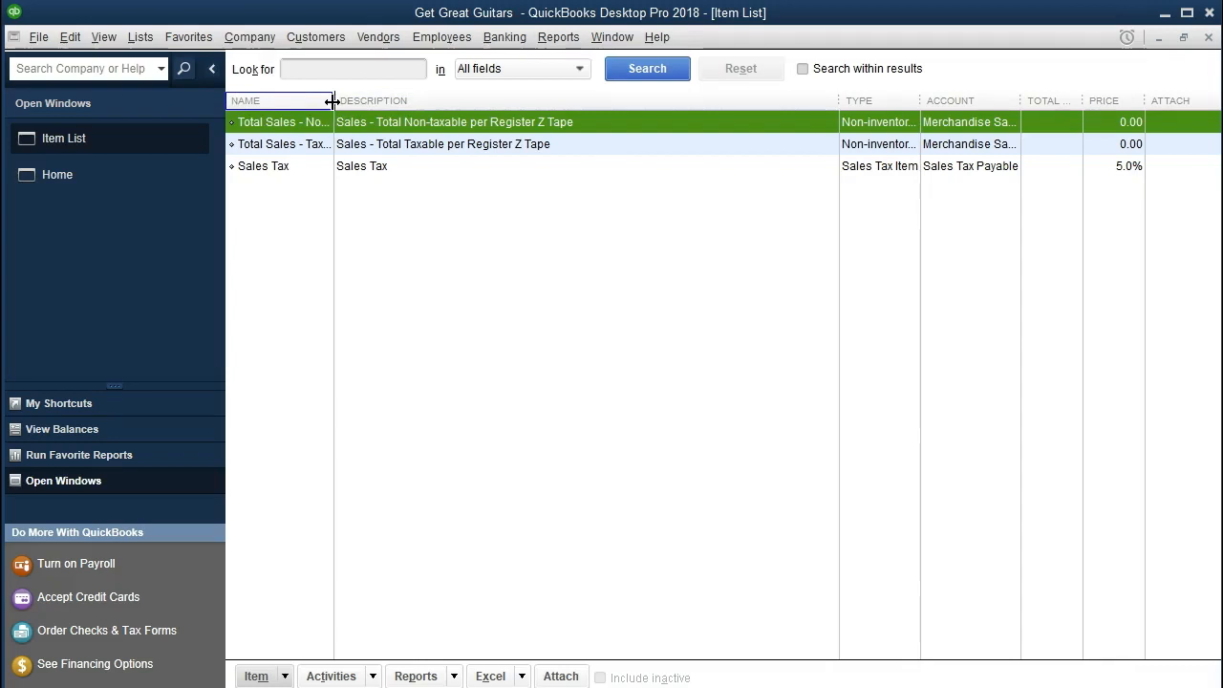
{"action": "left_click_drag", "start_coordinate": [332, 101], "coordinate": [419, 101]}
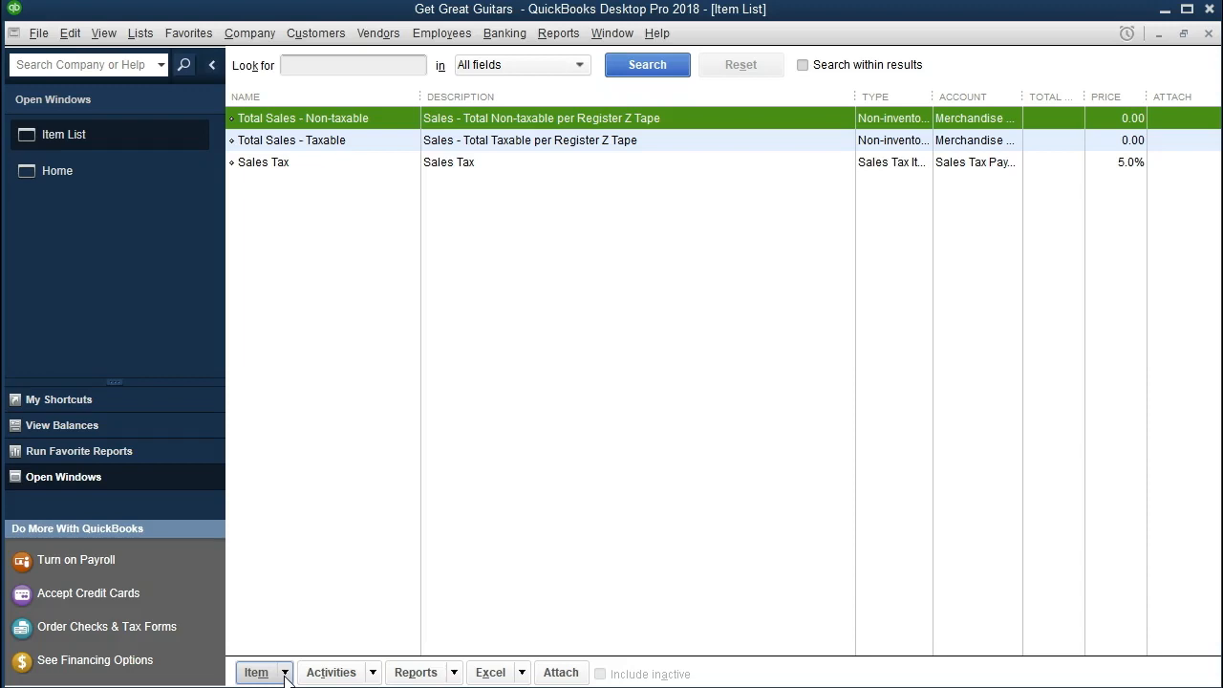
Open Add/Edit Multiple Items from the Item List and set the list to Service Items.
{"action": "left_click", "coordinate": [285, 674]}
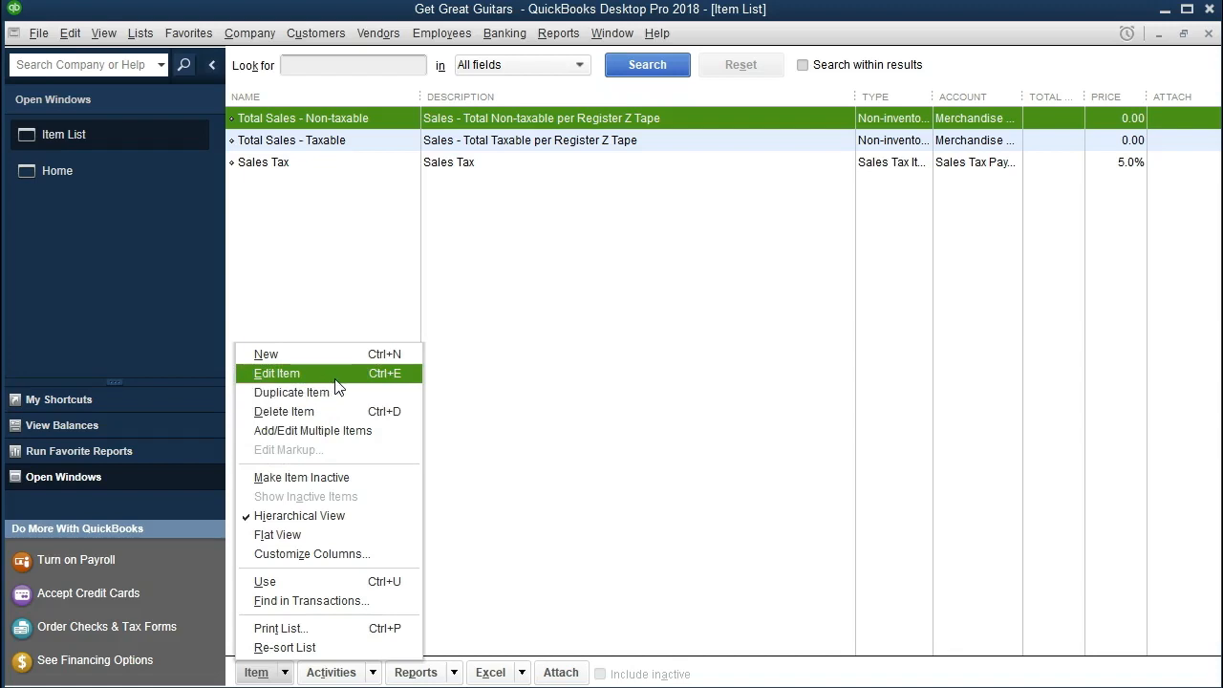
{"action": "left_click", "coordinate": [373, 437]}
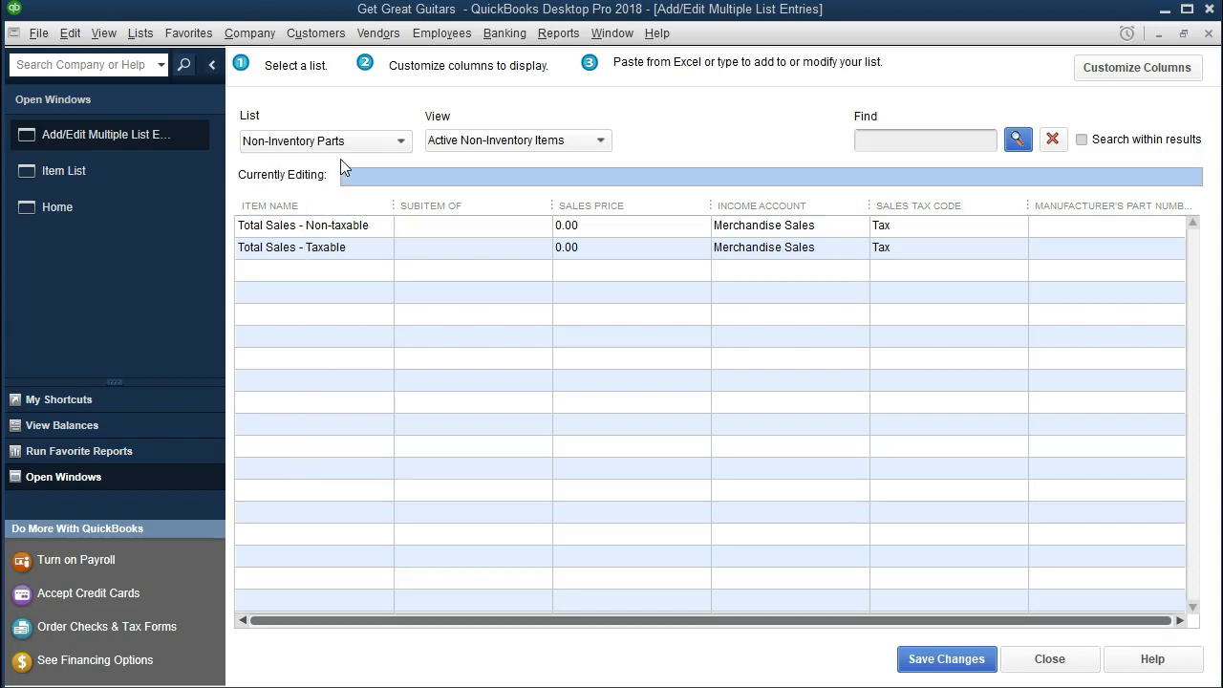
{"action": "left_click", "coordinate": [401, 143]}
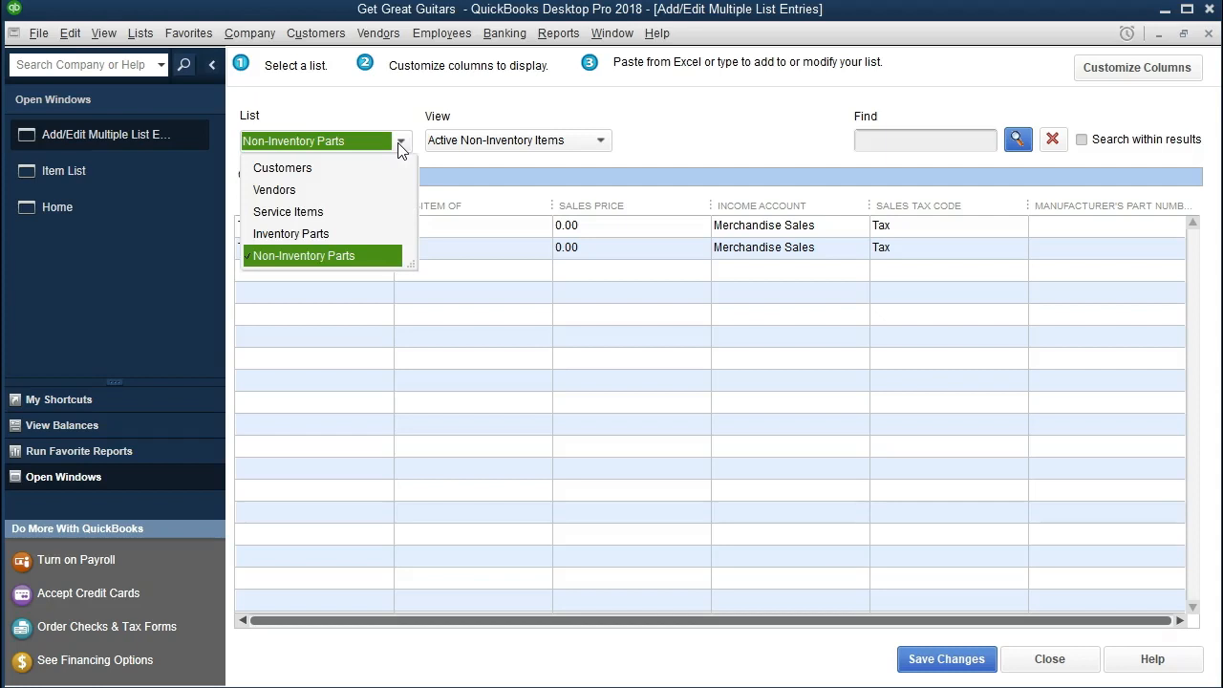
{"action": "left_click", "coordinate": [325, 213]}
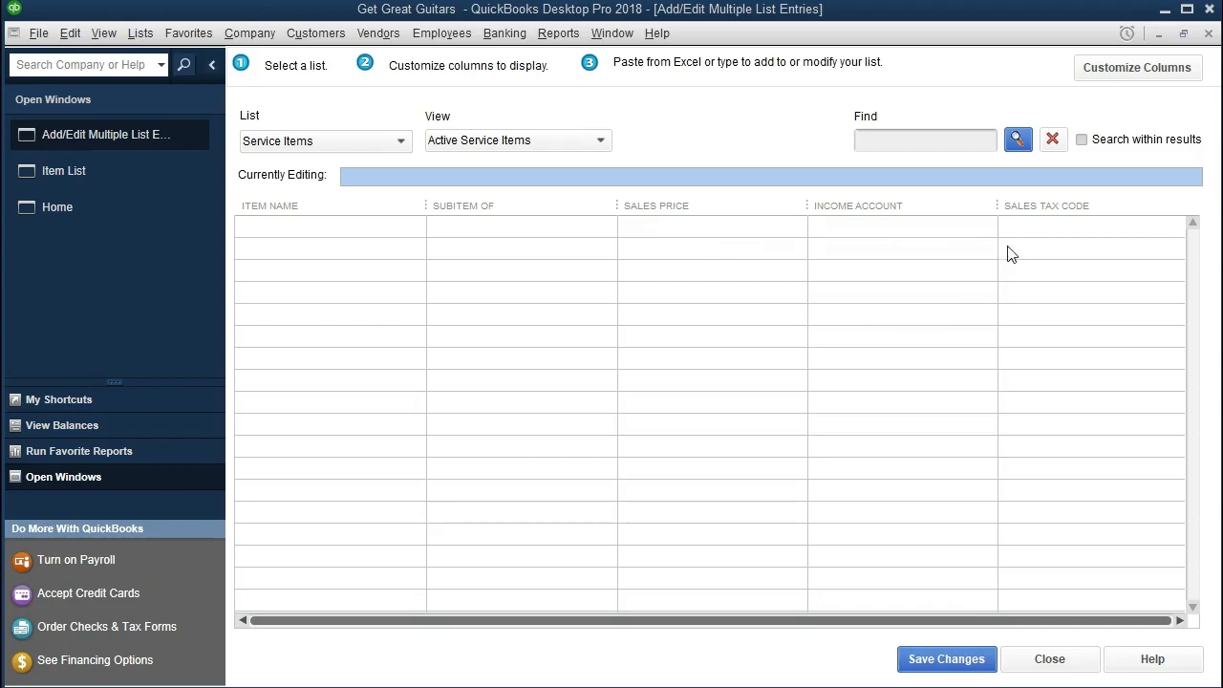
Add Sales Description to the chosen columns for Service Items and place it directly after Item Name.
{"action": "left_click", "coordinate": [1137, 84]}
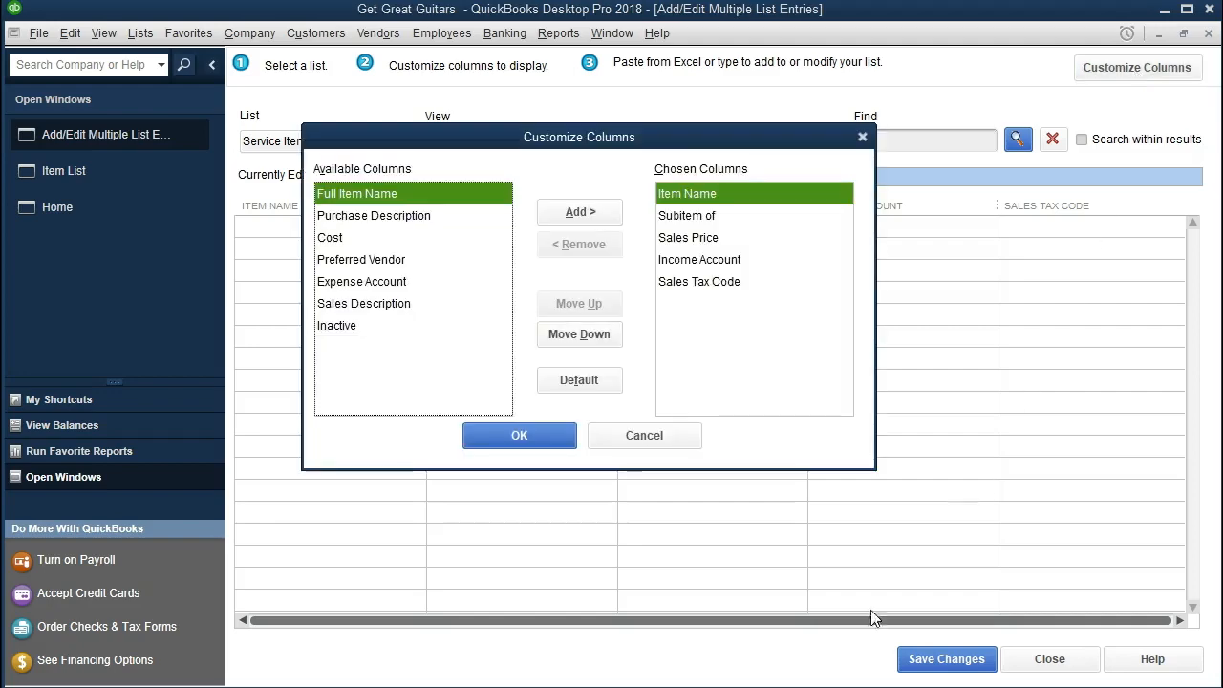
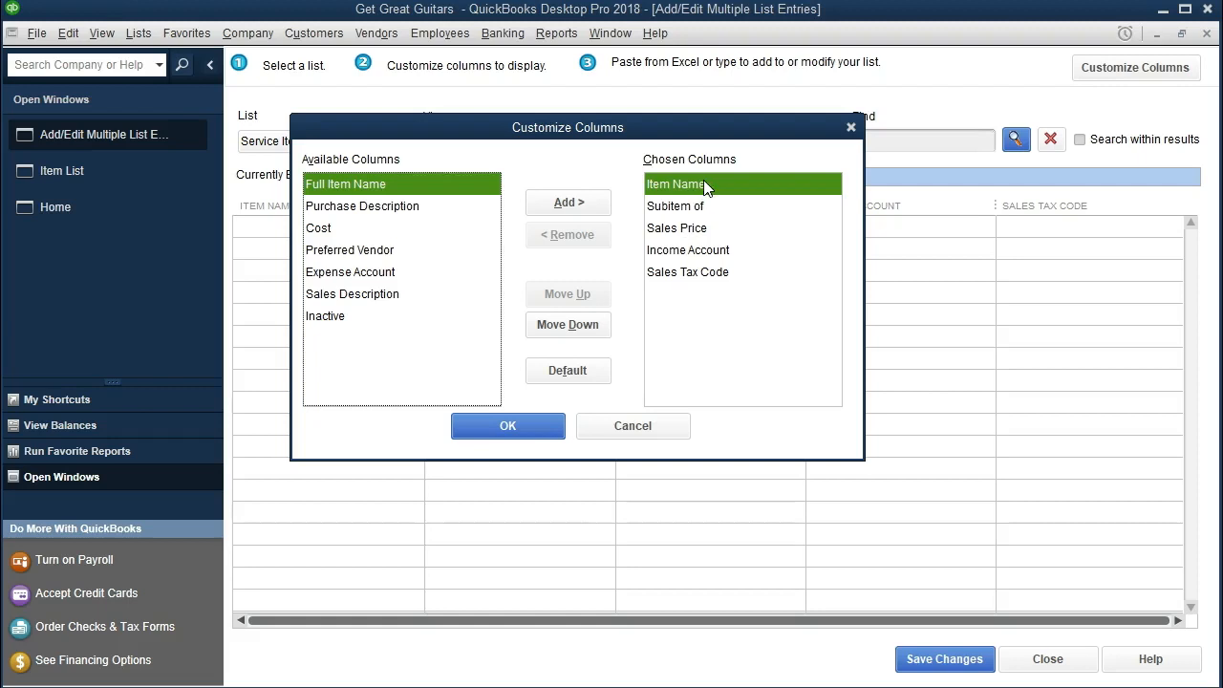
{"action": "left_click", "coordinate": [381, 295]}
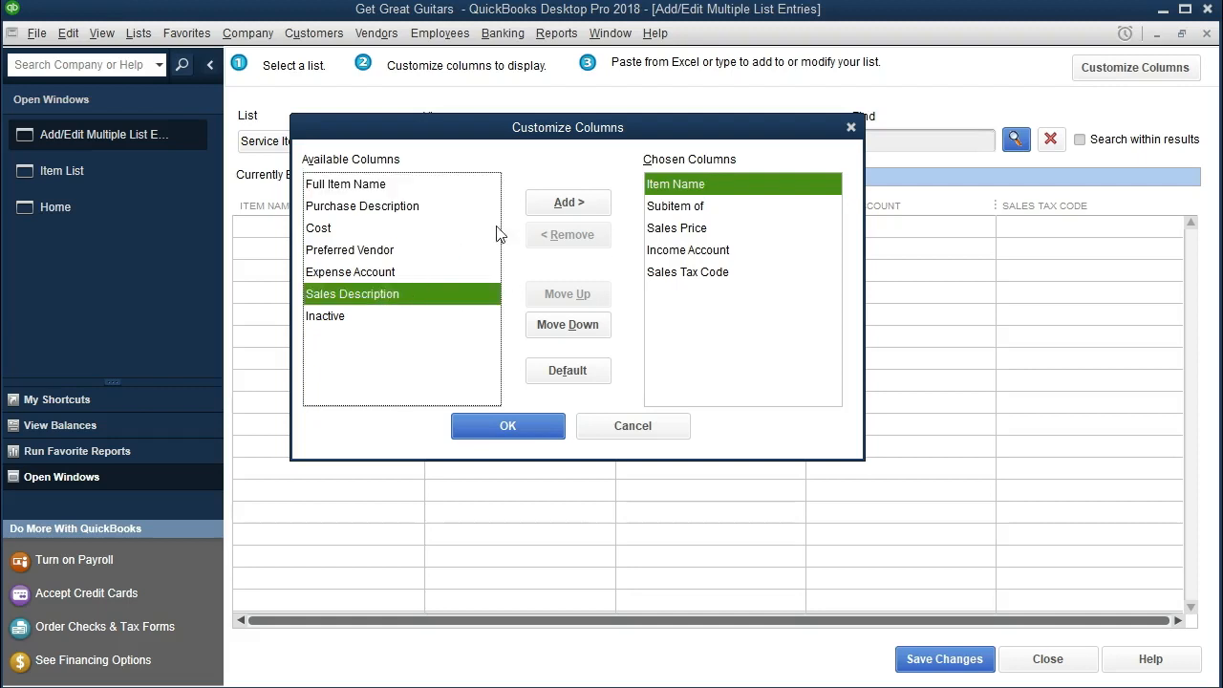
{"action": "left_click", "coordinate": [553, 203]}
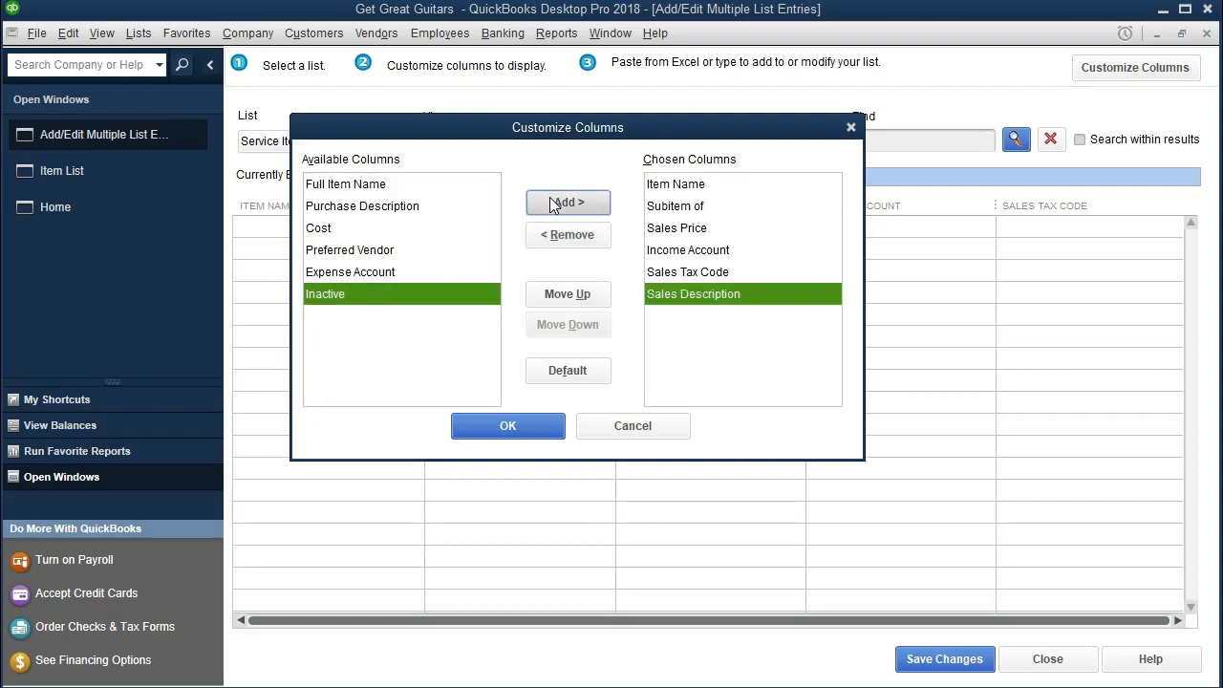
{"action": "left_click", "coordinate": [574, 295]}
{"action": "left_click", "coordinate": [574, 294]}
{"action": "left_click", "coordinate": [575, 293]}
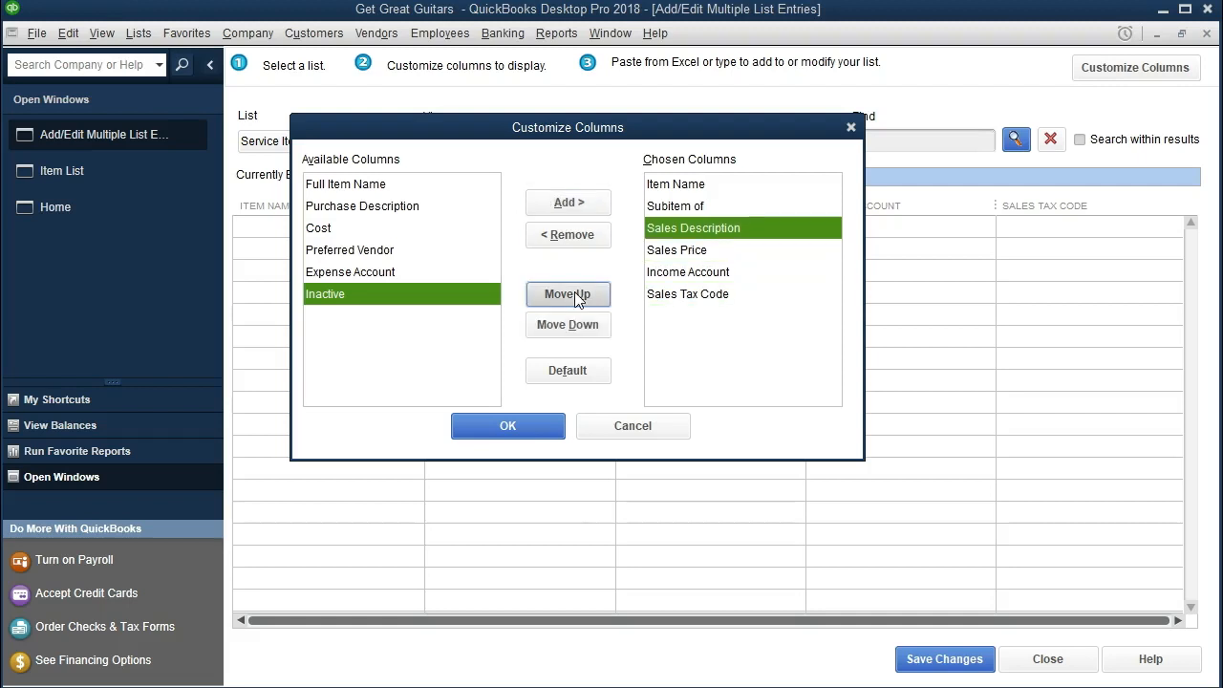
{"action": "left_click", "coordinate": [575, 293]}
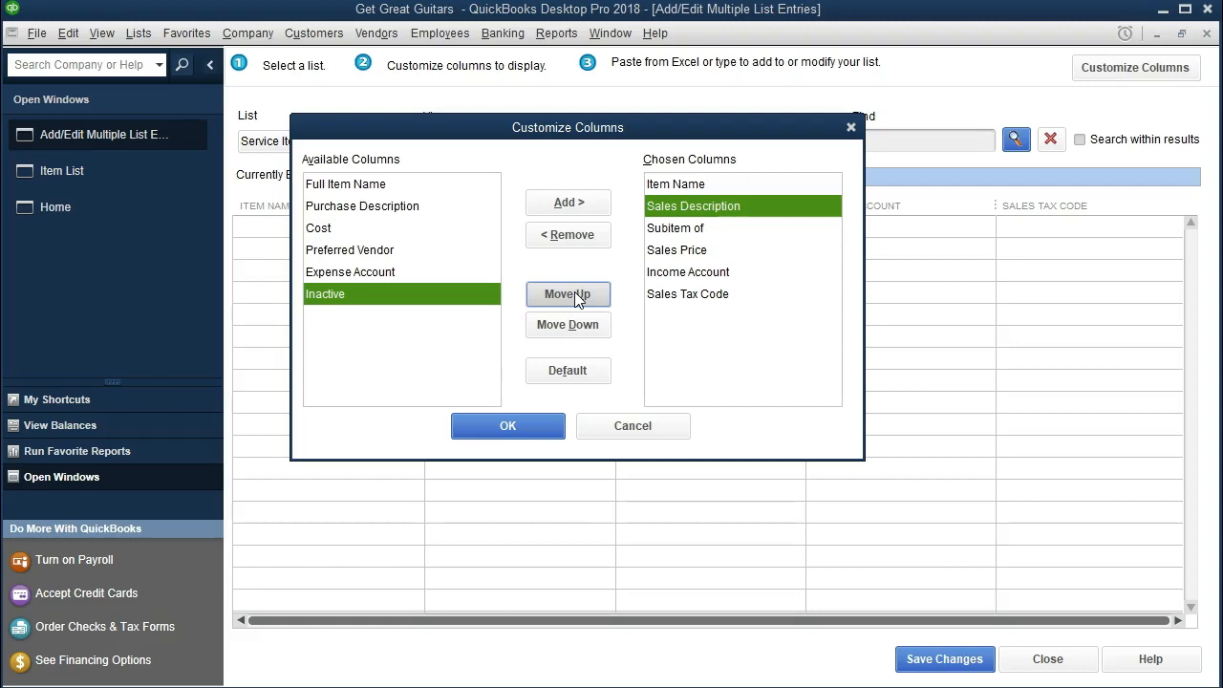
Add Purchase Description to the chosen columns and place it directly after Sales Description.
{"action": "left_click", "coordinate": [394, 207]}
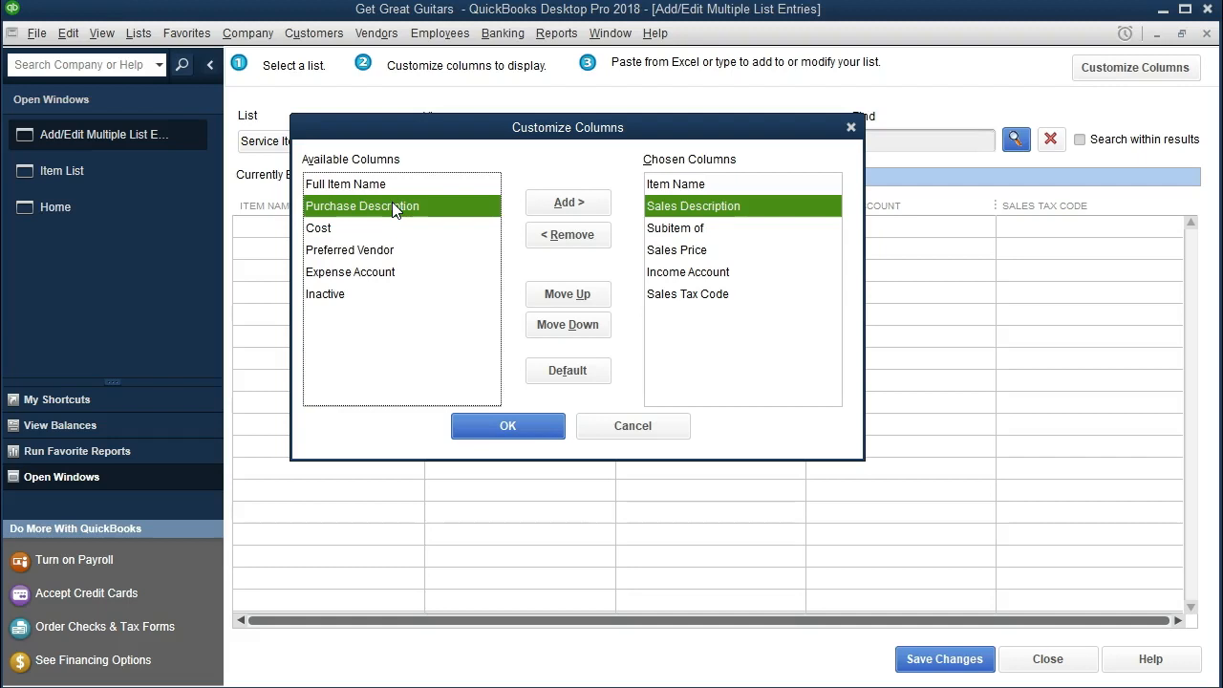
{"action": "left_click", "coordinate": [569, 203]}
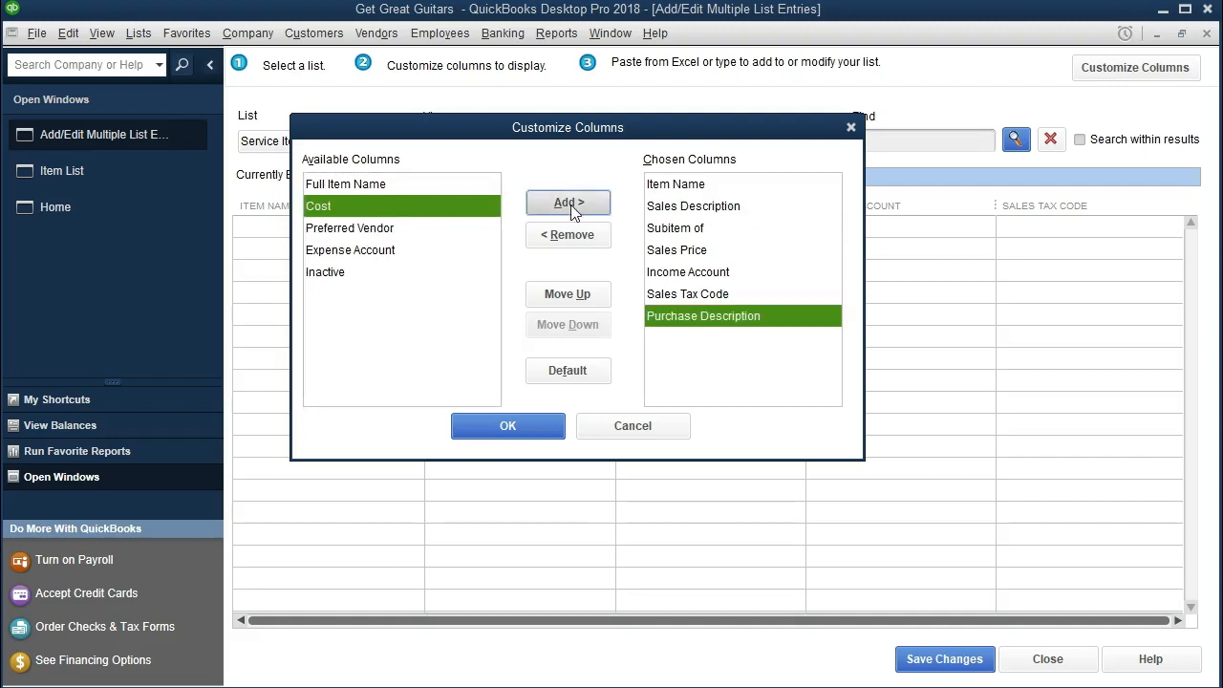
{"action": "left_click", "coordinate": [587, 296]}
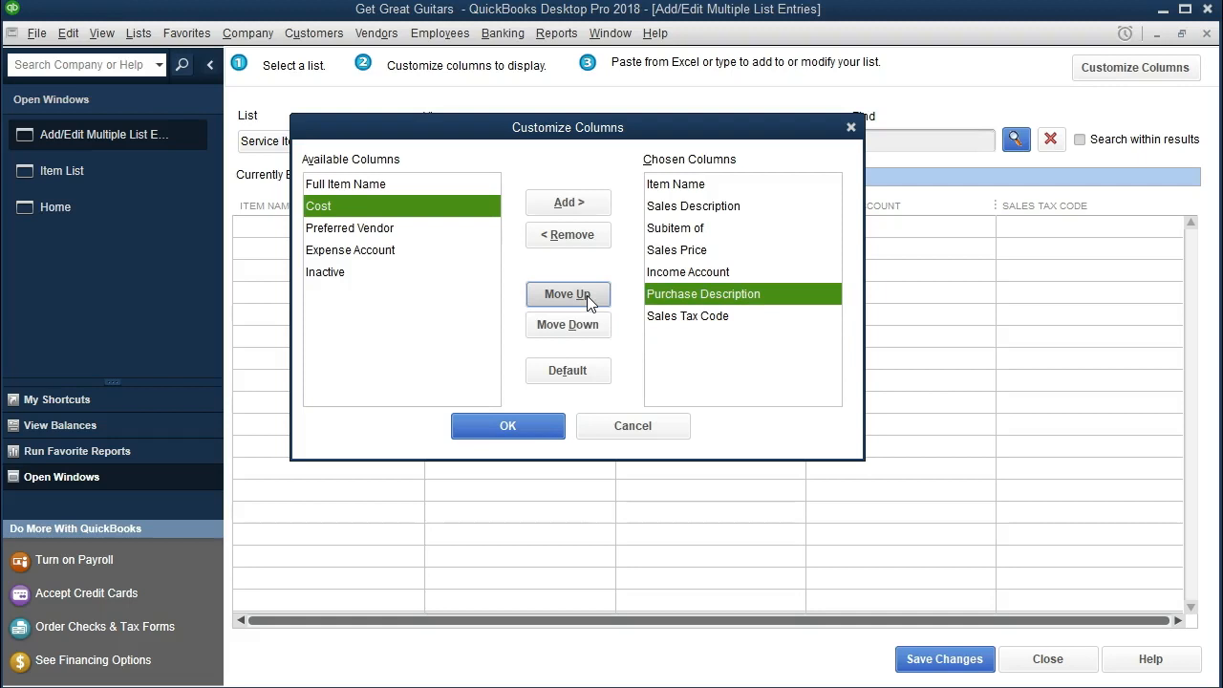
{"action": "left_click", "coordinate": [587, 295]}
{"action": "left_click", "coordinate": [587, 295]}
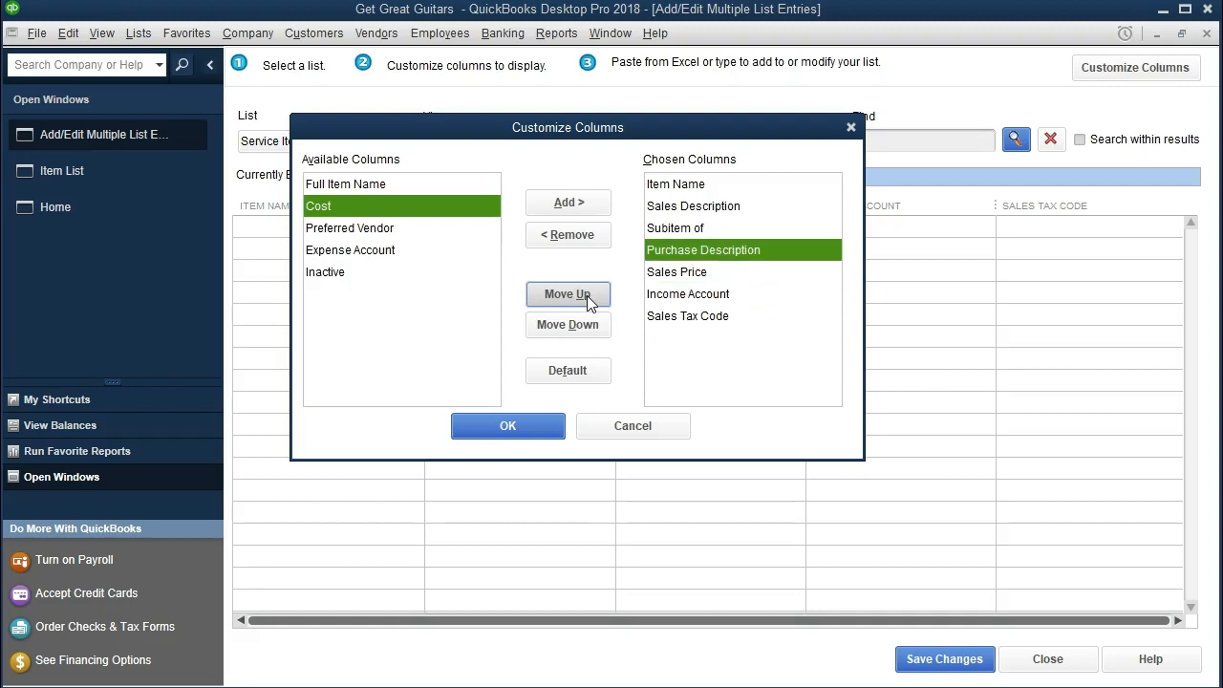
{"action": "left_click", "coordinate": [587, 295]}
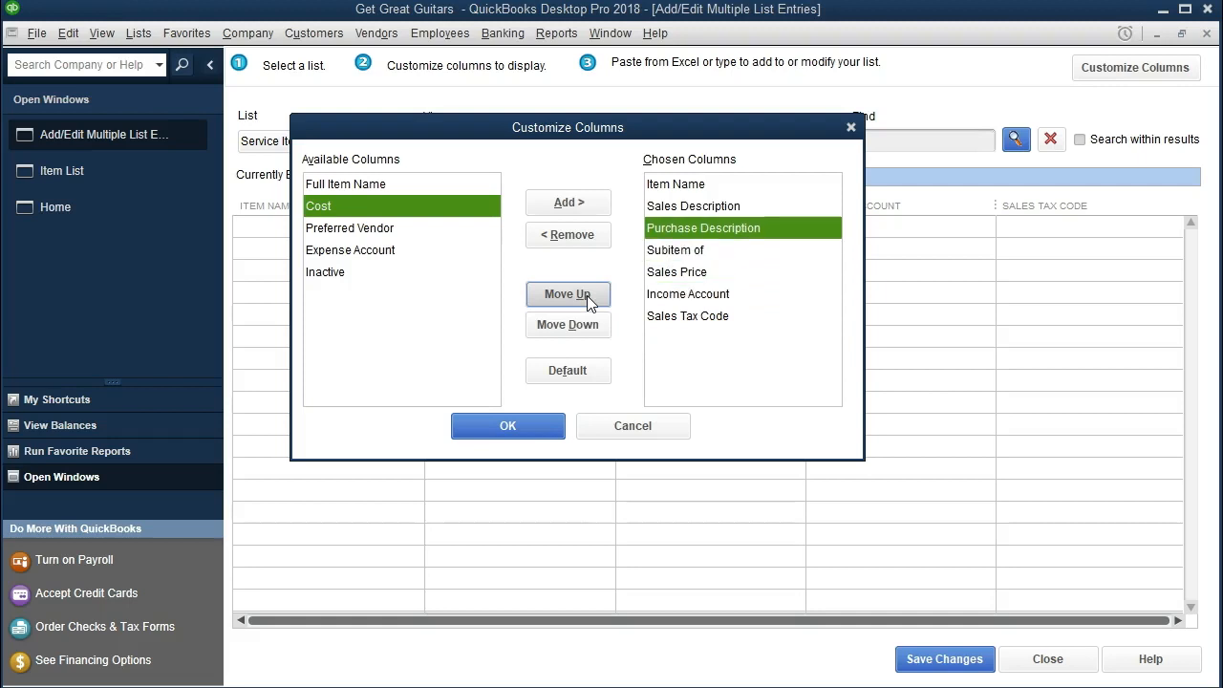
Move Sales Price, Income Account and Sales Tax Code ahead of Subitem of, and remove Subitem of from the chosen columns.
{"action": "left_click", "coordinate": [669, 276]}
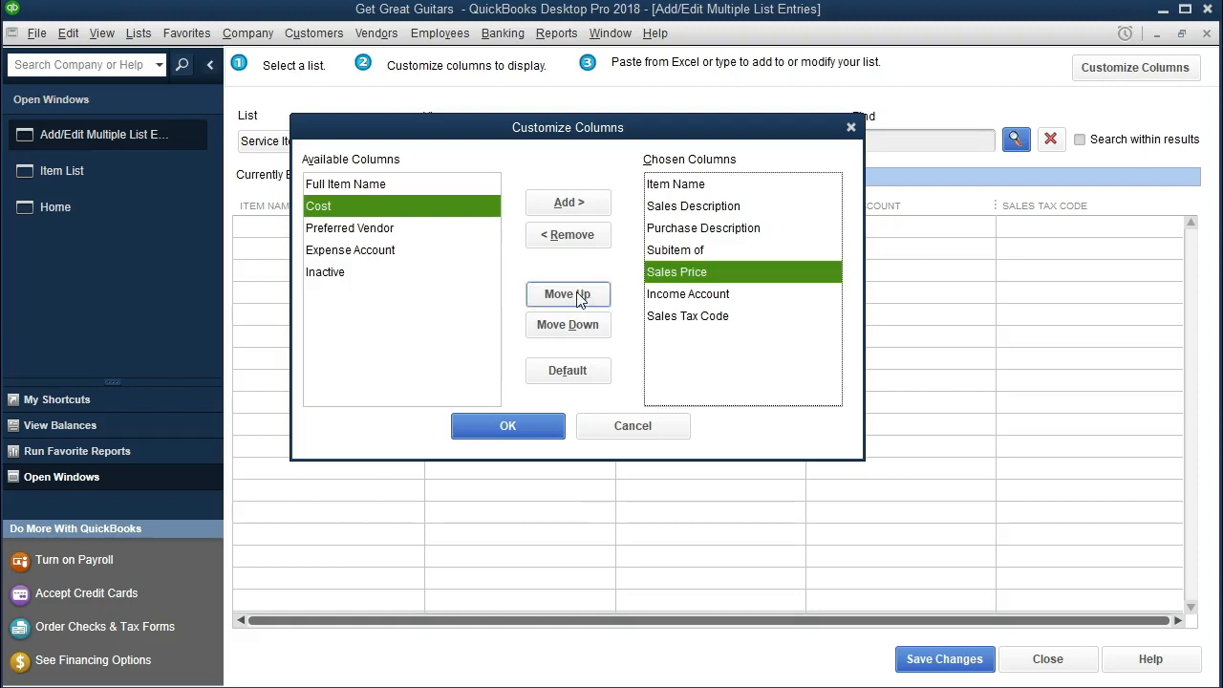
{"action": "left_click", "coordinate": [578, 297]}
{"action": "left_click", "coordinate": [669, 299]}
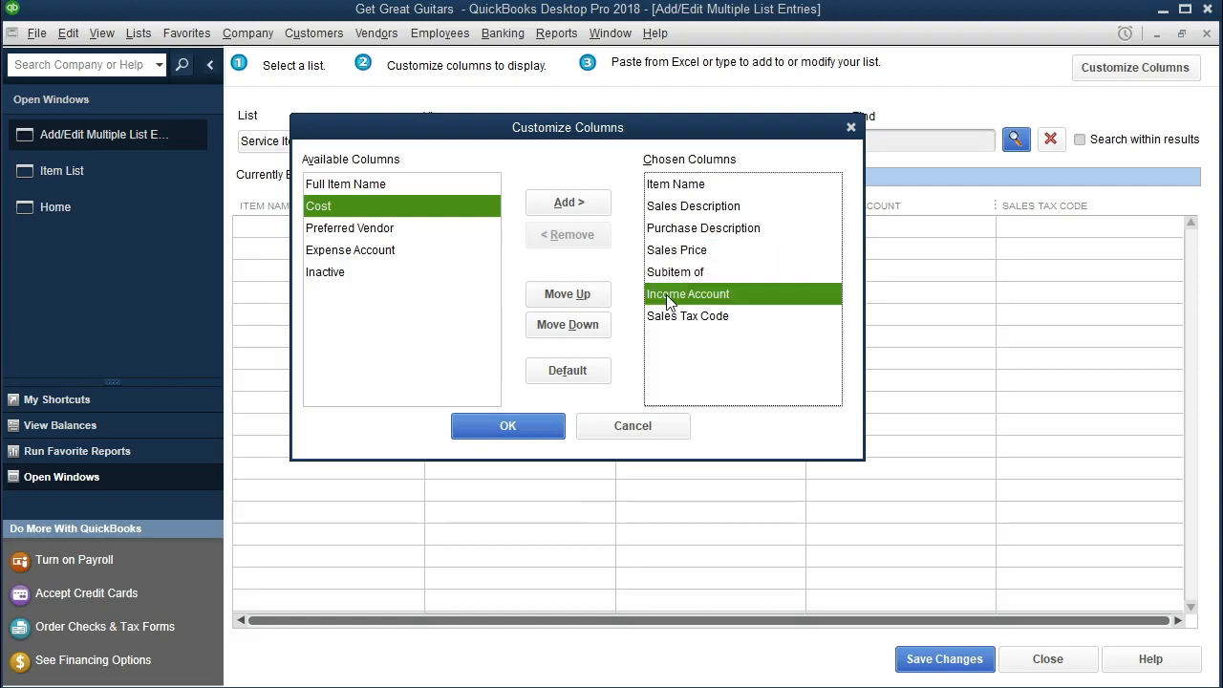
{"action": "left_click", "coordinate": [587, 298]}
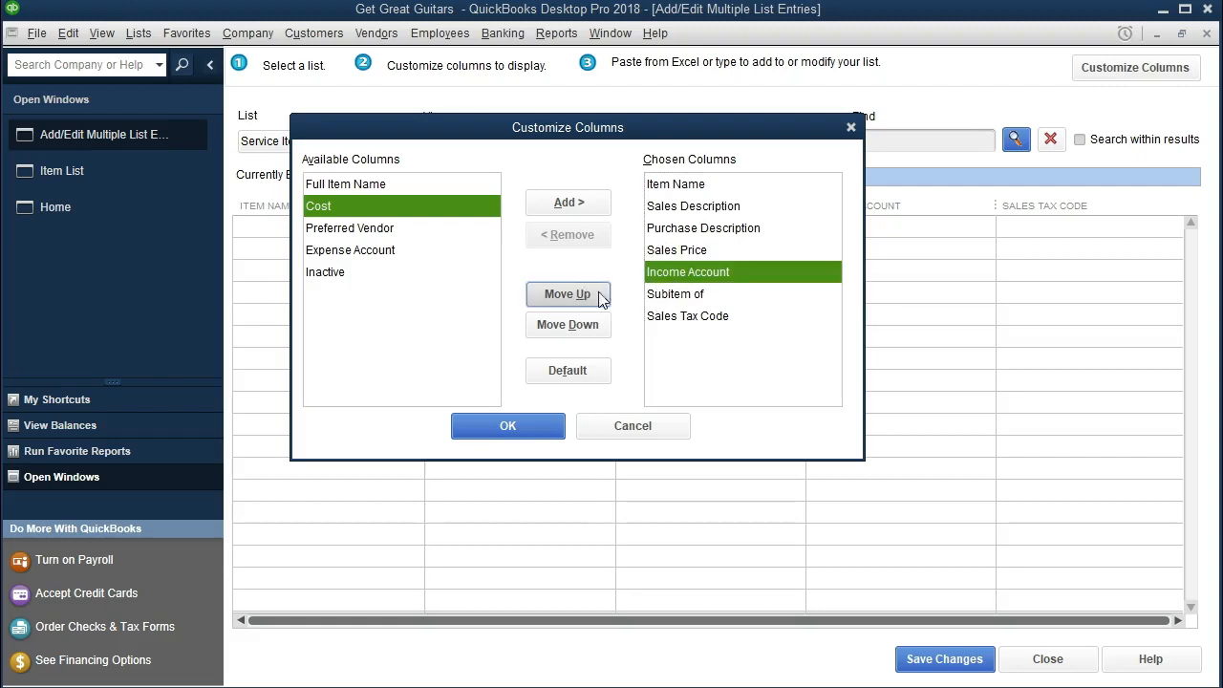
{"action": "left_click", "coordinate": [671, 323]}
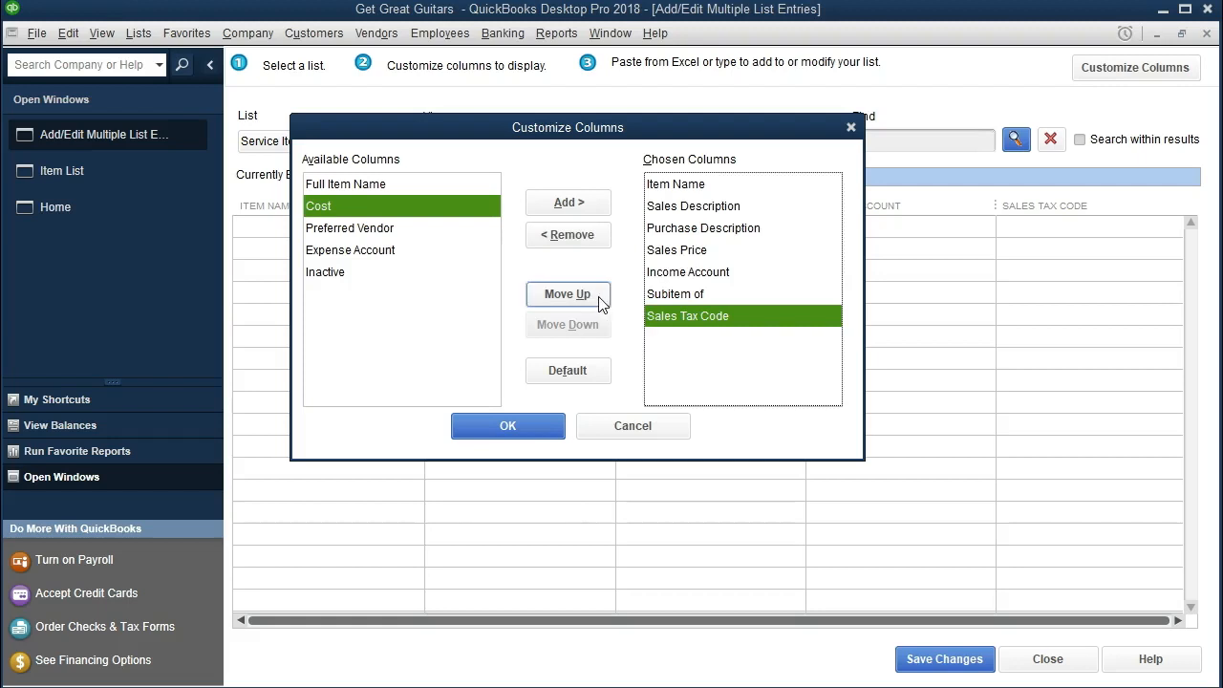
{"action": "left_click", "coordinate": [588, 296]}
{"action": "left_click", "coordinate": [661, 318]}
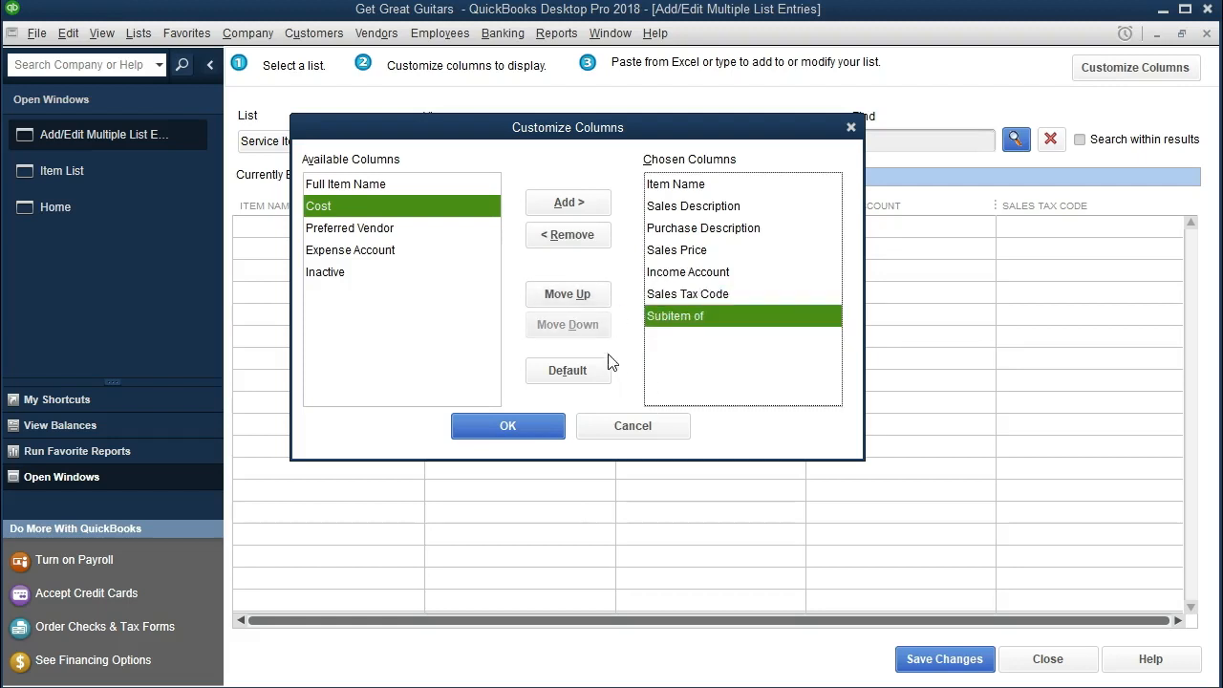
{"action": "left_click", "coordinate": [580, 245]}
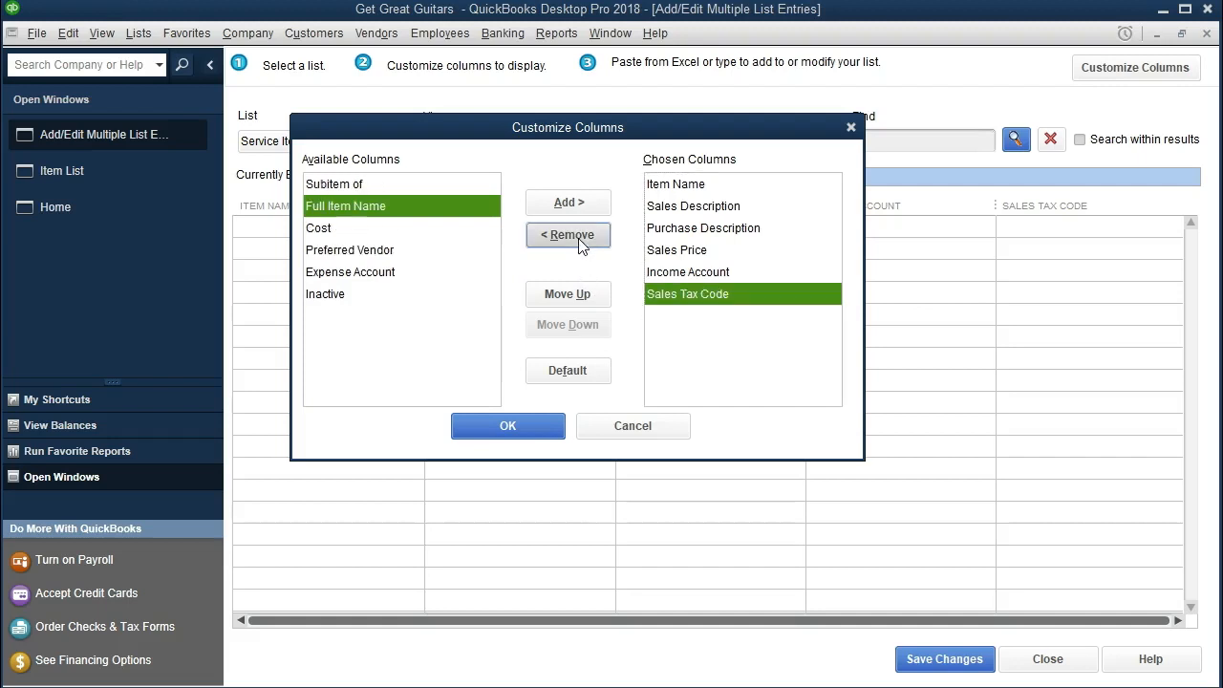
Apply the column layout and widen the Sales Description and Purchase Description columns in the item grid.
{"action": "left_click", "coordinate": [674, 185]}
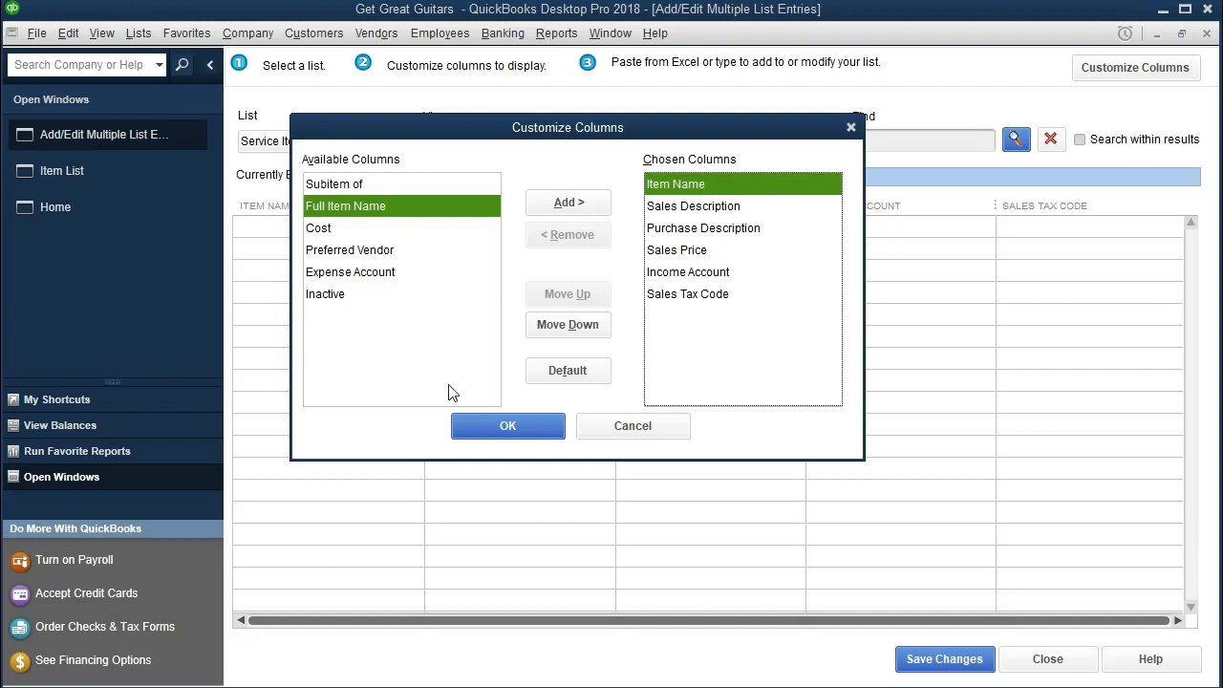
{"action": "left_click", "coordinate": [484, 423]}
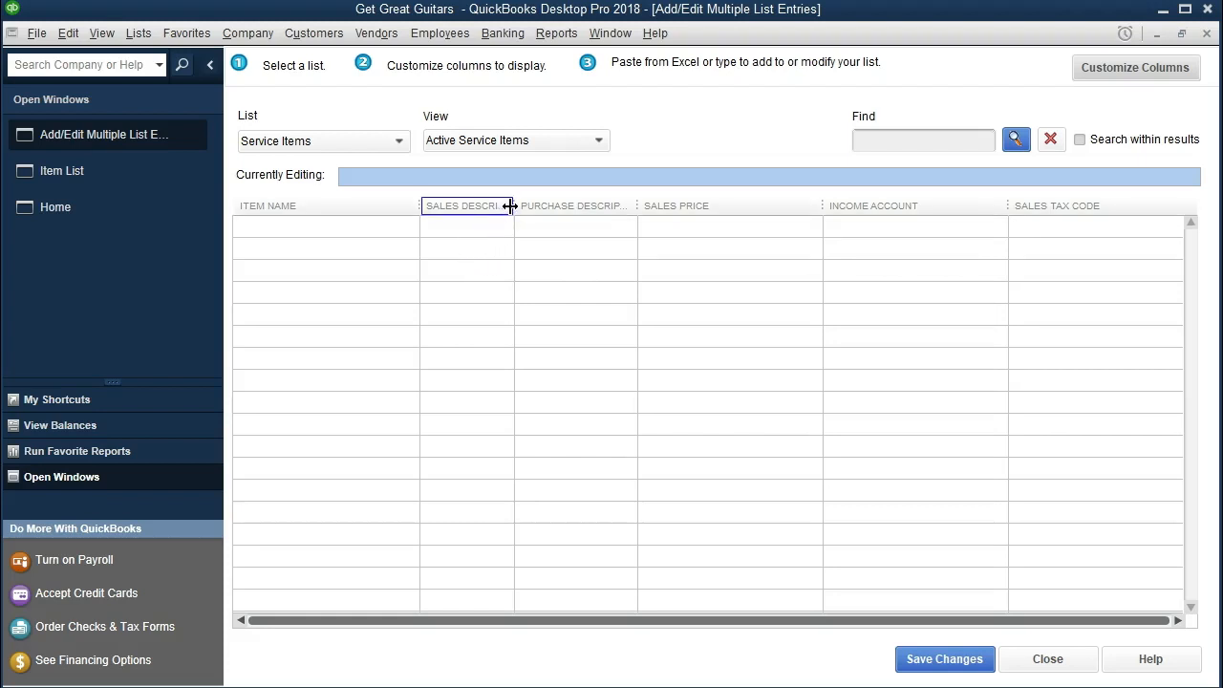
{"action": "left_click_drag", "start_coordinate": [510, 207], "coordinate": [550, 208]}
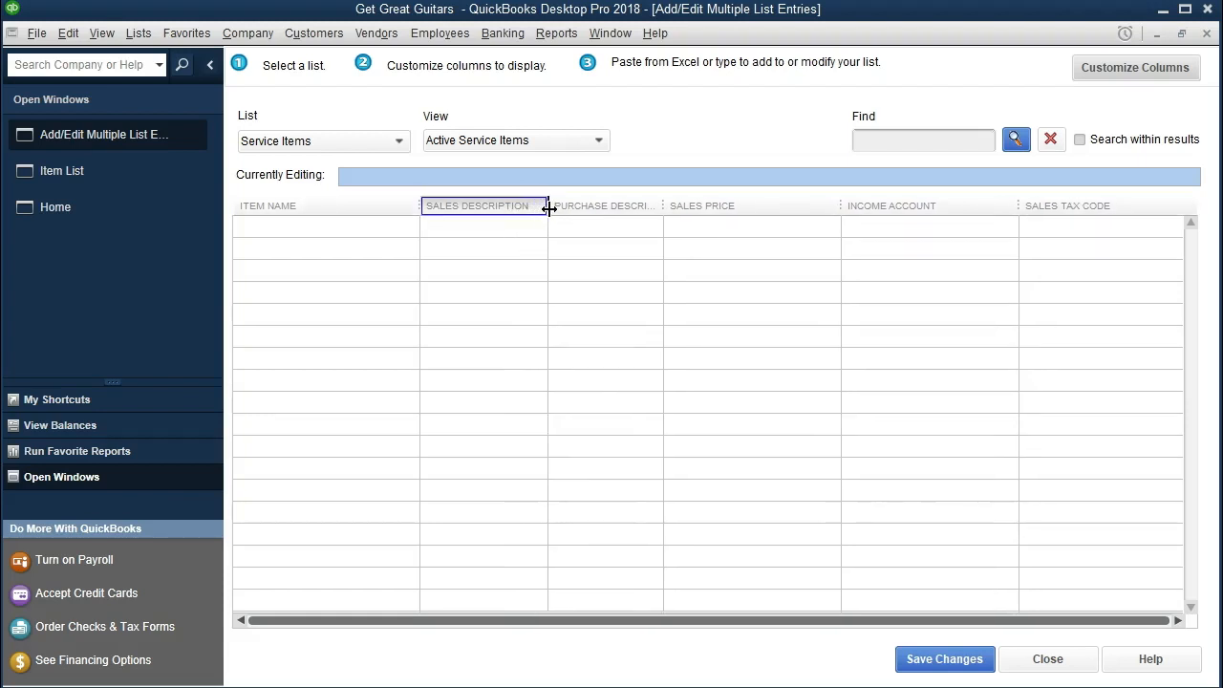
{"action": "left_click_drag", "start_coordinate": [666, 210], "coordinate": [818, 216]}
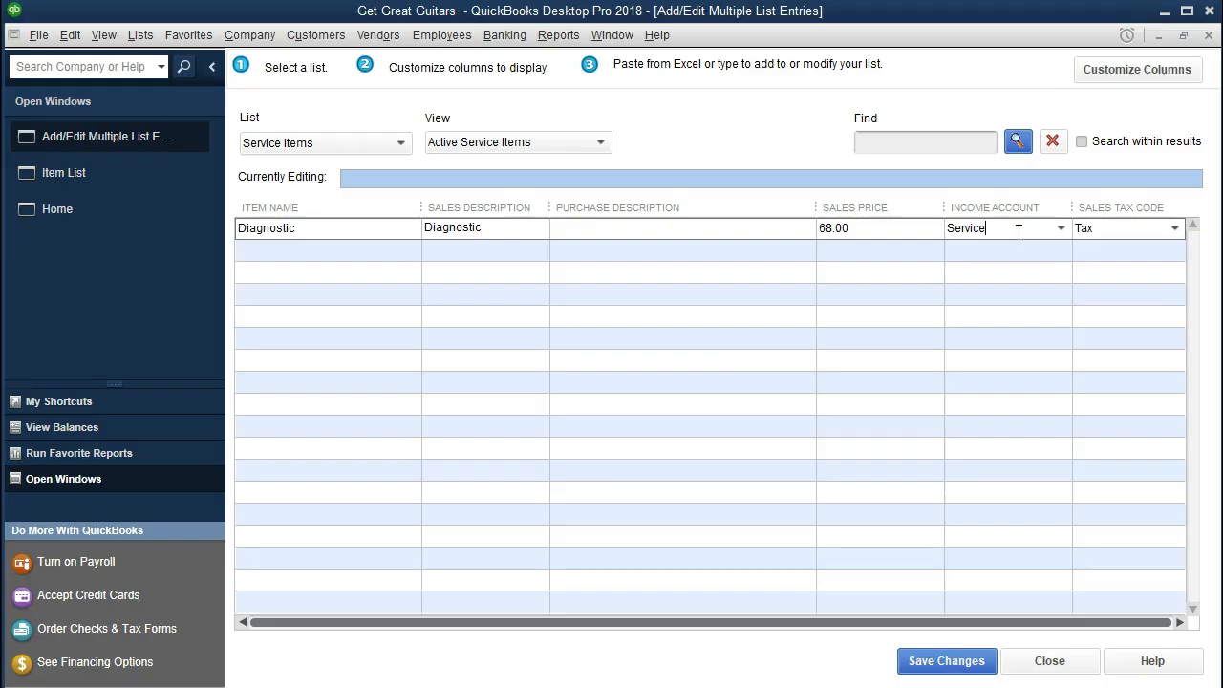
Assign Service as the Diagnostic item's income account and set it up as a new account of type Income.
{"action": "left_click", "coordinate": [1019, 232]}
{"action": "key", "text": "Tab"}
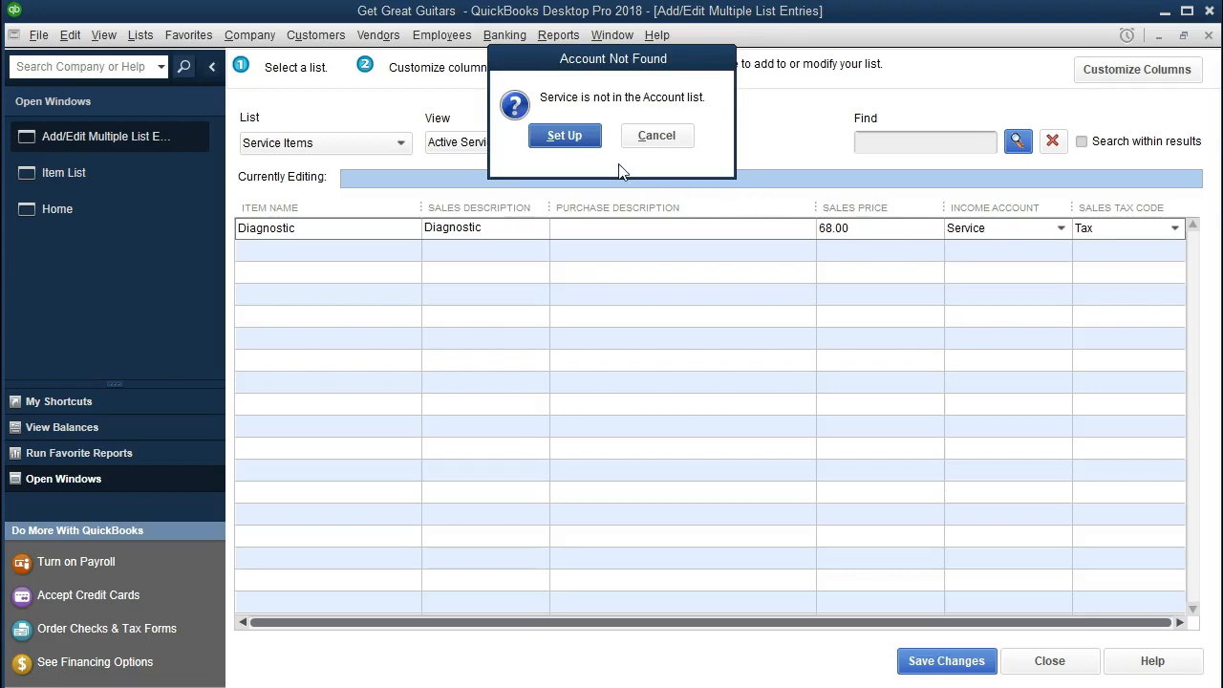
{"action": "left_click", "coordinate": [564, 136]}
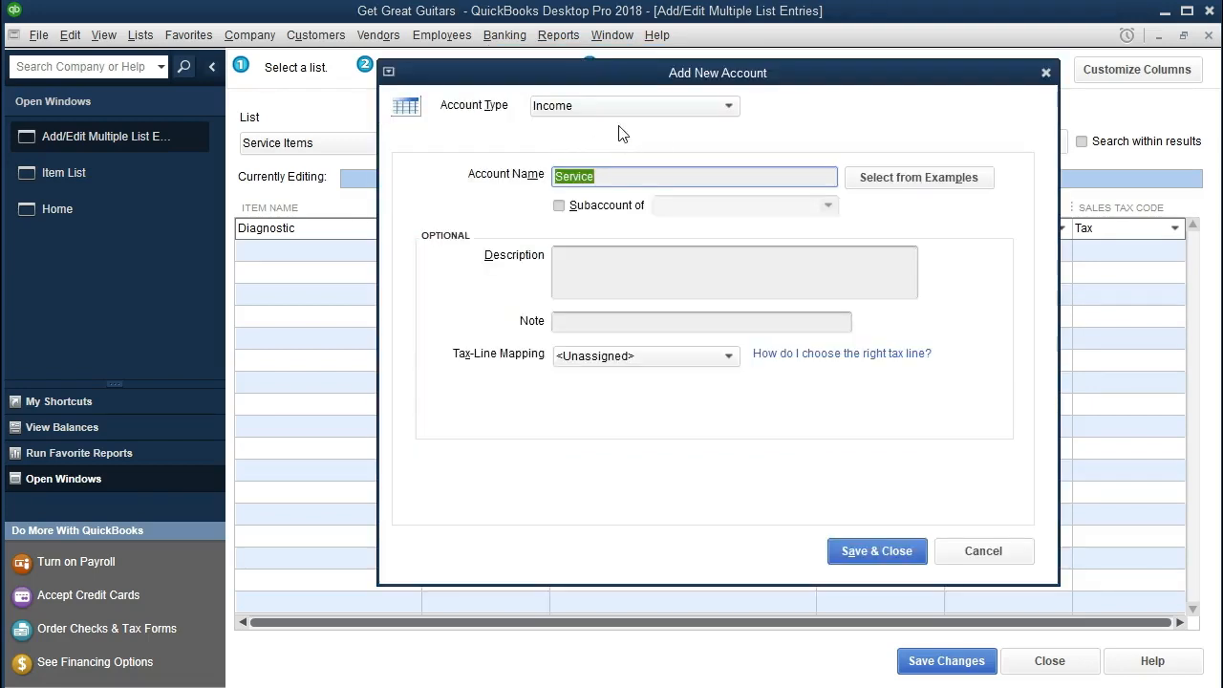
{"action": "left_click", "coordinate": [666, 121]}
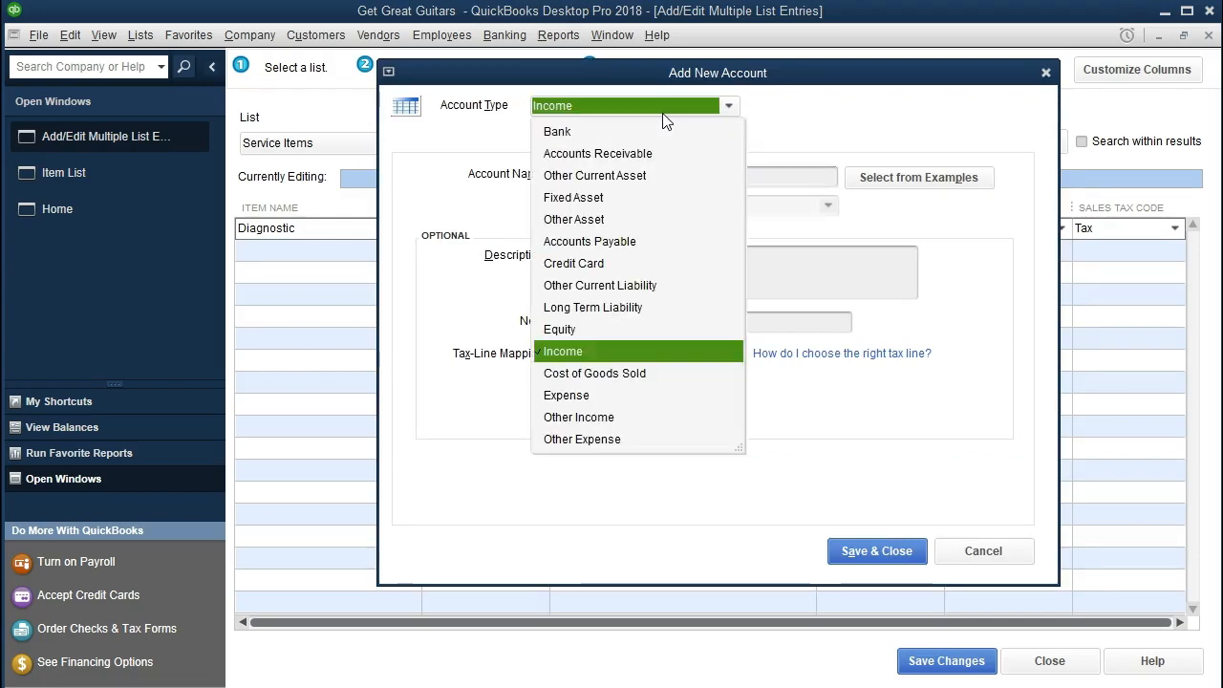
{"action": "left_click", "coordinate": [667, 120]}
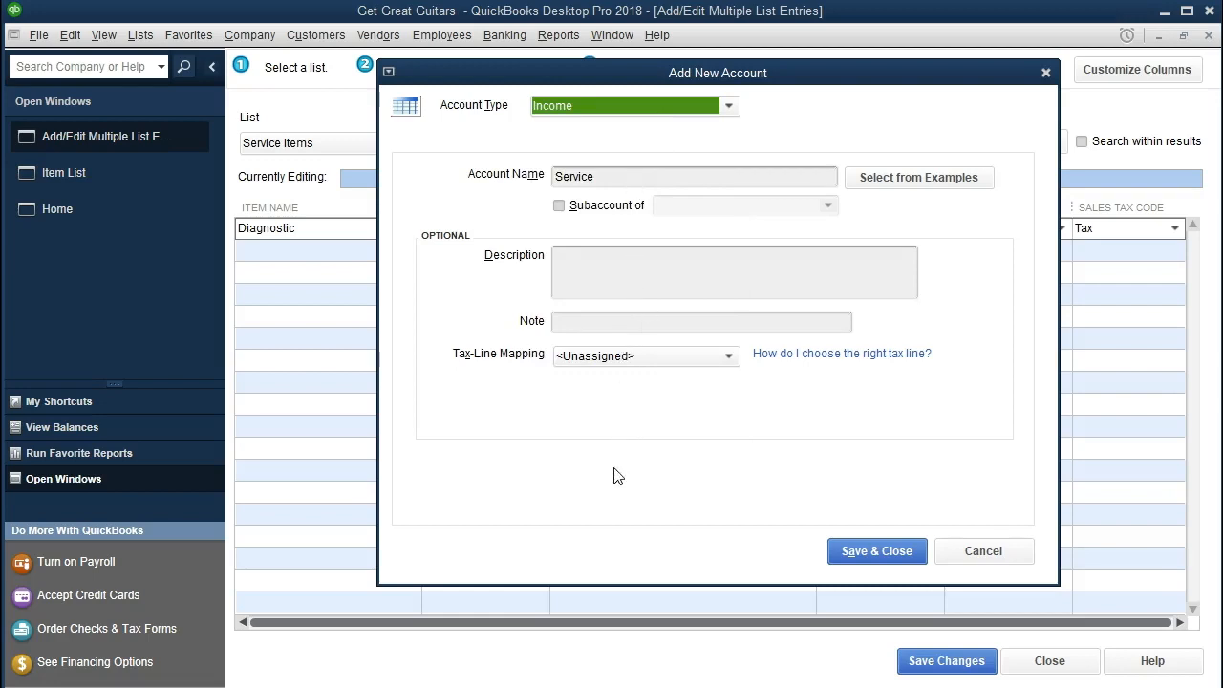
{"action": "left_click", "coordinate": [877, 555]}
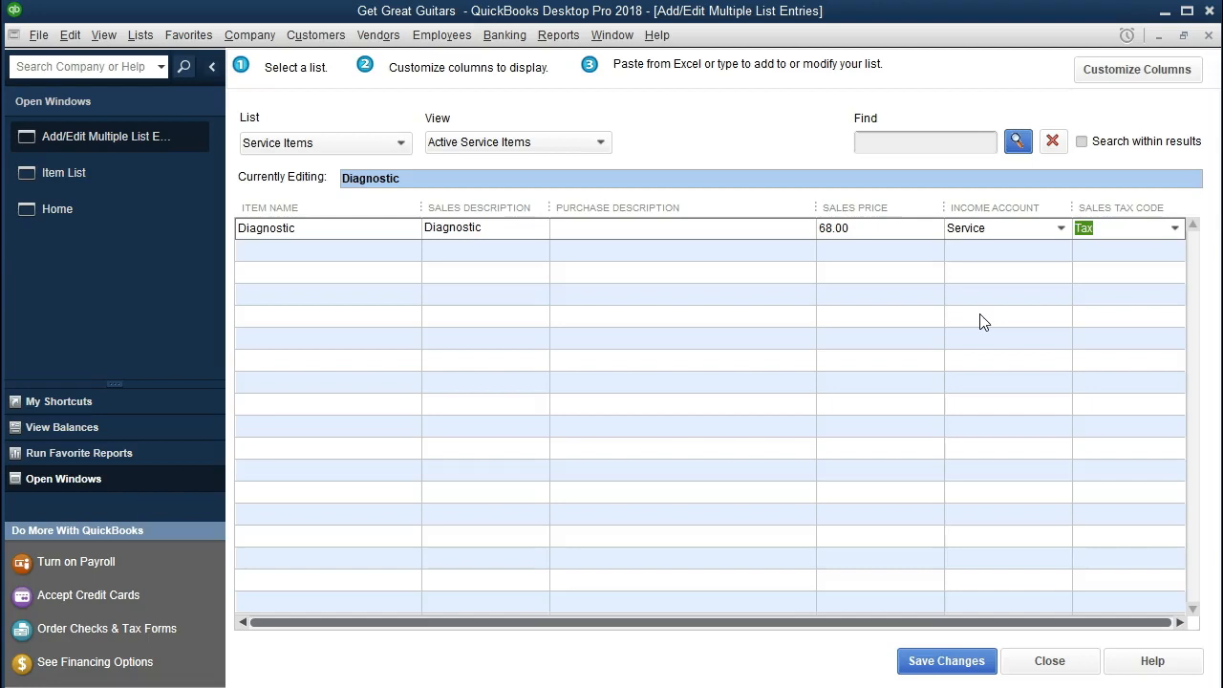
Add Hour service (Guitar full service, 140.00), Partial service (Guitar service, 100.00) and Tune up (5 Guitar Tunup, 200.00), all with Service and Tax.
{"action": "type", "text": "Hour service\tGuitar full service\t\t140.00\tService\tTax Partial service\tGuitar service\t\t100.00\tService\tTax Tune up\t5 Guitar Tunup\t\t200.00\tService\tTax"}
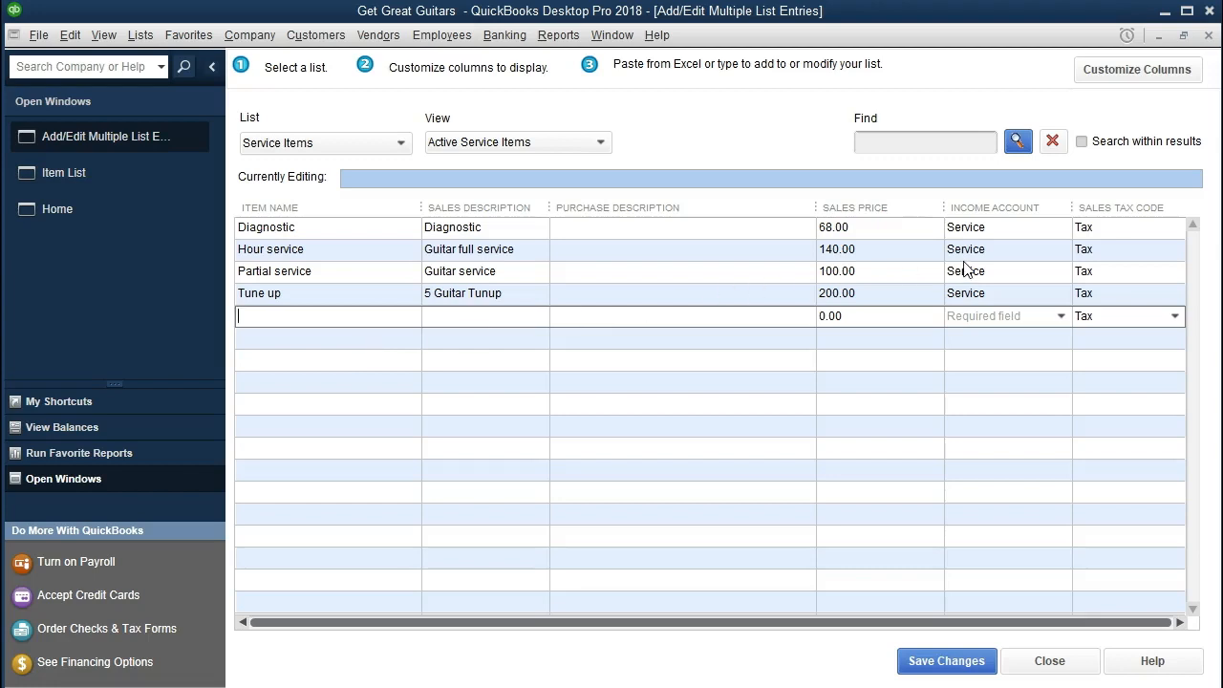
Review the entered fields of the service items row by row, from Diagnostic through Partial service.
{"action": "left_click", "coordinate": [340, 232]}
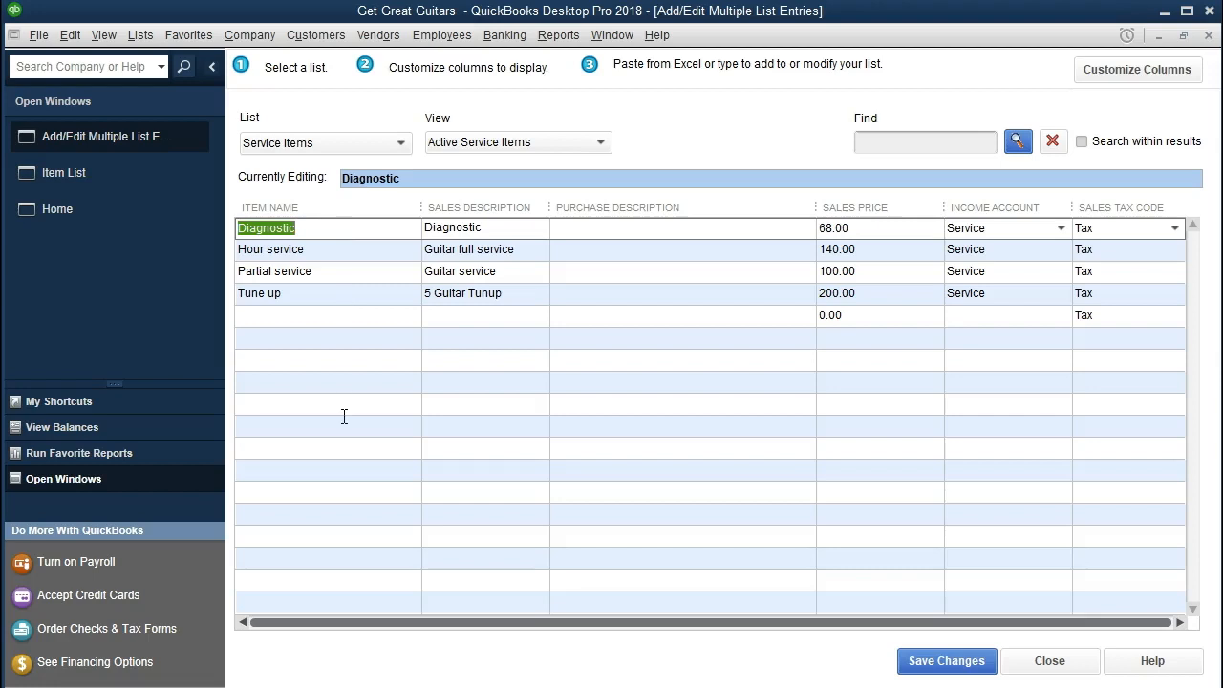
{"action": "key", "text": "Tab"}
{"action": "key", "text": "Tab"}
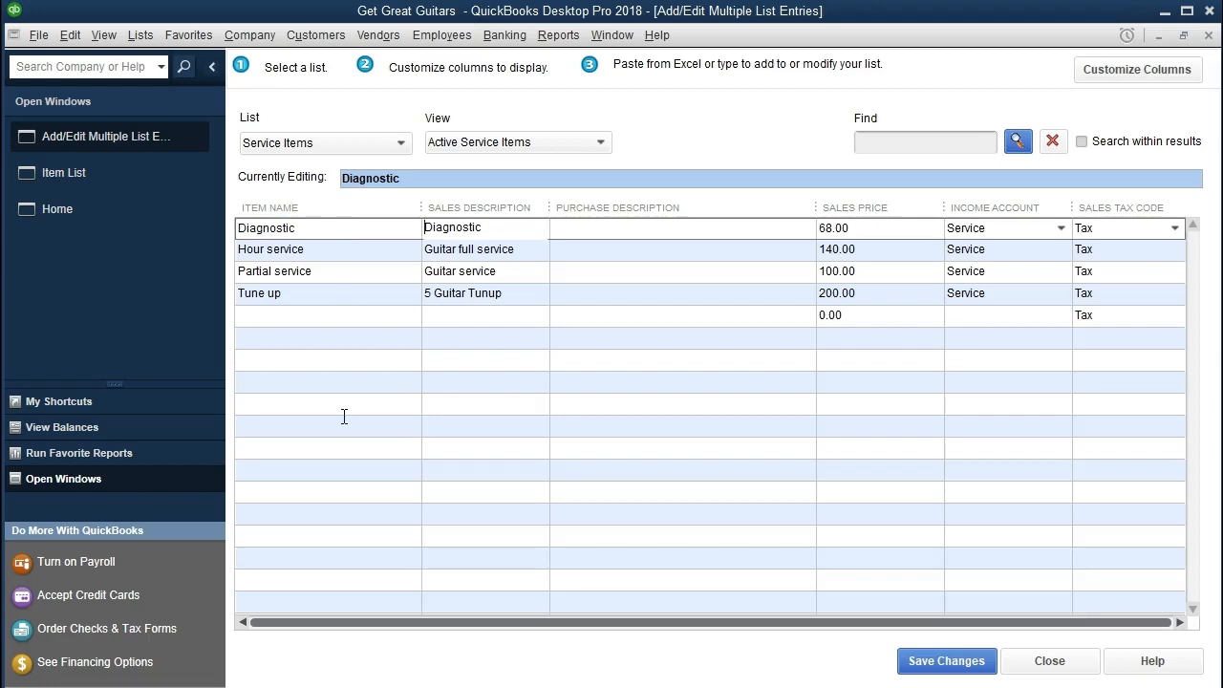
{"action": "key", "text": "Tab"}
{"action": "key", "text": "Tab"}
{"action": "key", "text": "Tab"}
{"action": "key", "text": "Tab"}
{"action": "key", "text": "Tab"}
{"action": "key", "text": "Tab"}
{"action": "key", "text": "Tab"}
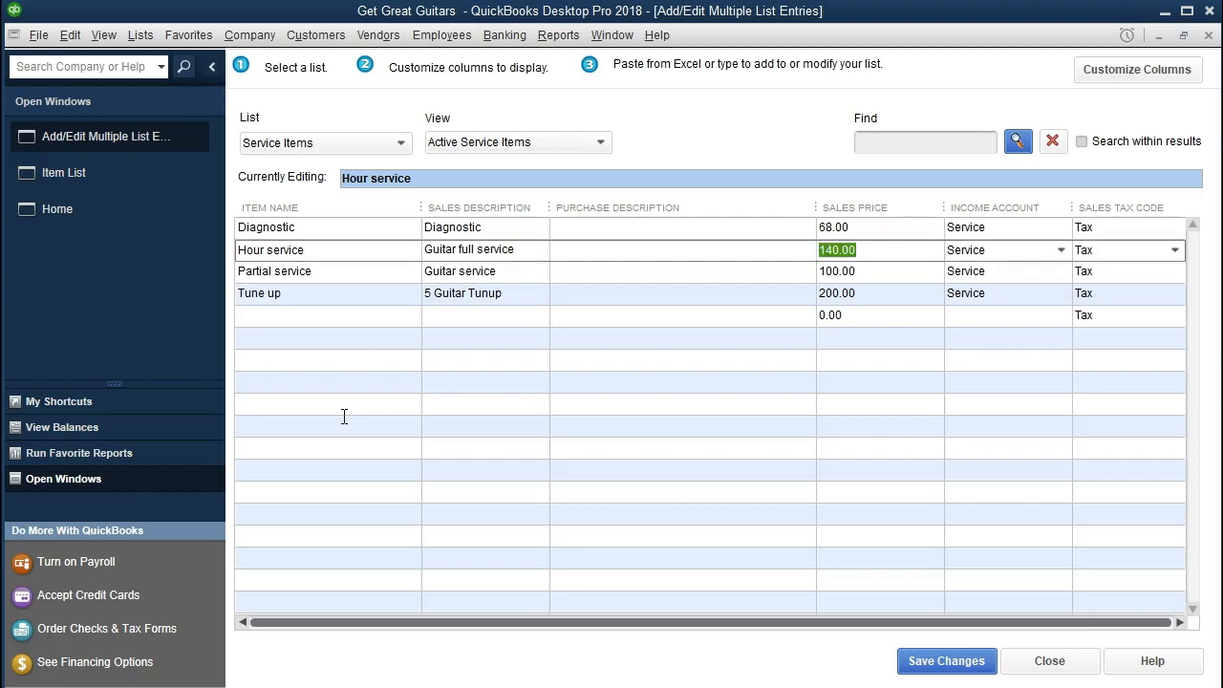
{"action": "key", "text": "Tab"}
{"action": "key", "text": "Tab"}
{"action": "key", "text": "Tab"}
{"action": "key", "text": "Tab"}
{"action": "key", "text": "Tab"}
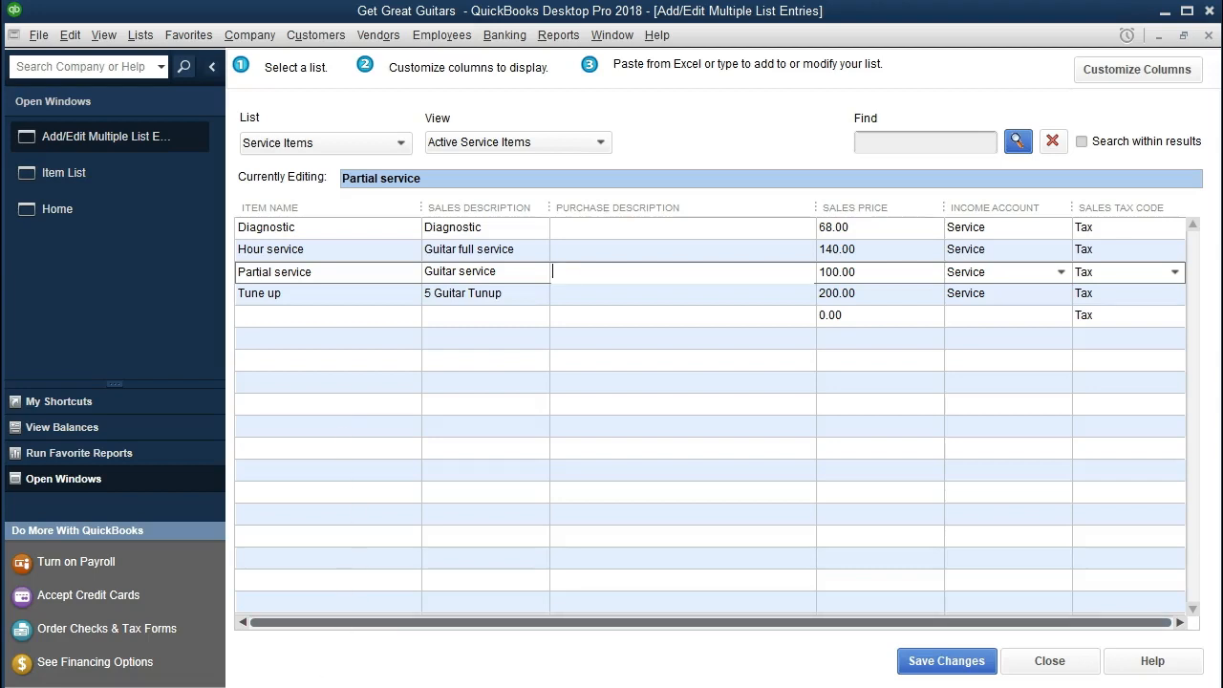
Save the service items and set the list to Inventory Parts.
{"action": "left_click", "coordinate": [958, 665]}
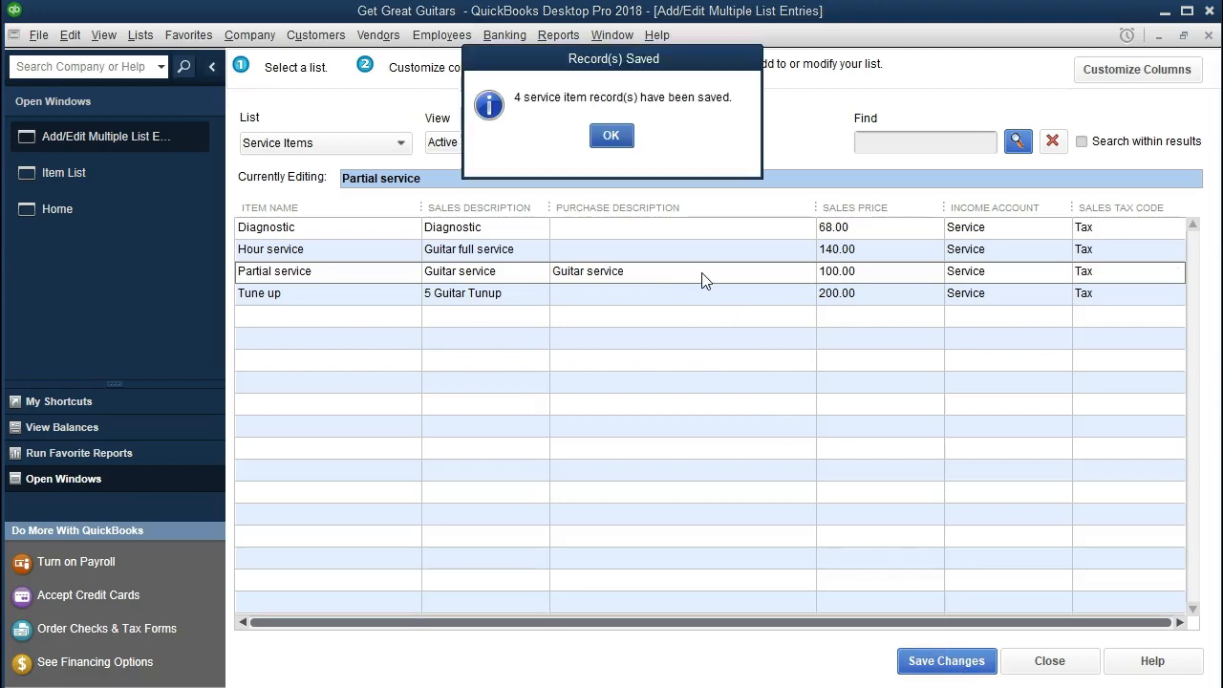
{"action": "left_click", "coordinate": [611, 136]}
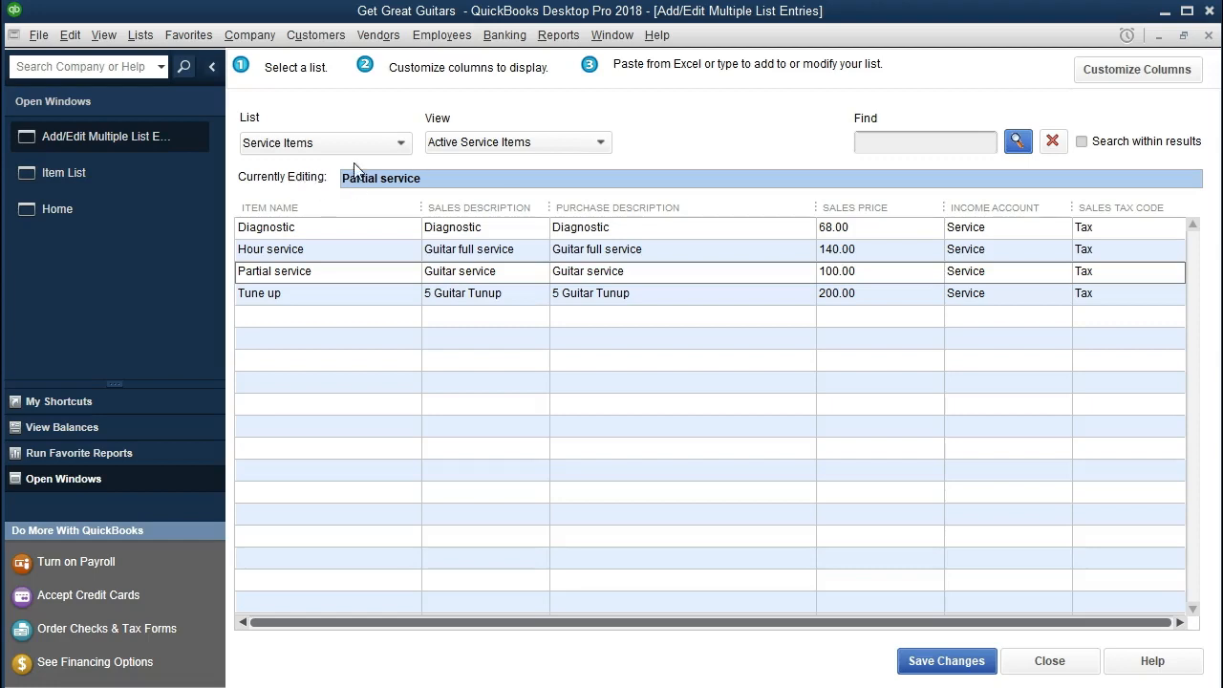
{"action": "left_click", "coordinate": [401, 145]}
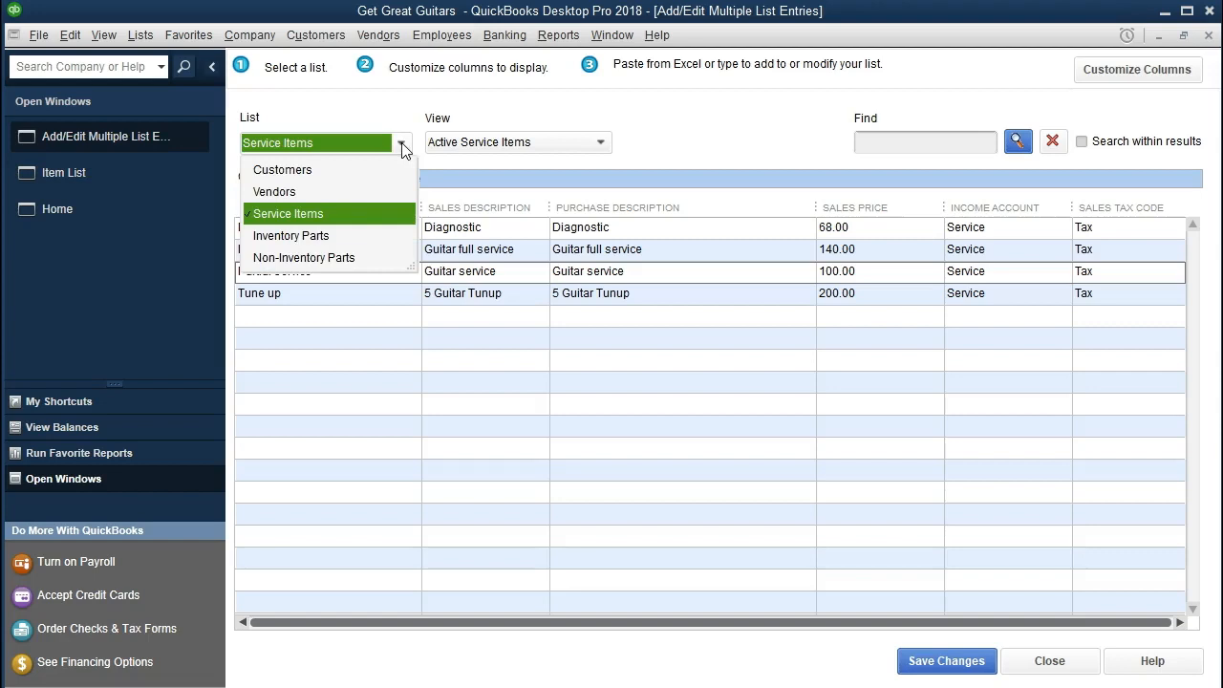
{"action": "left_click", "coordinate": [332, 237]}
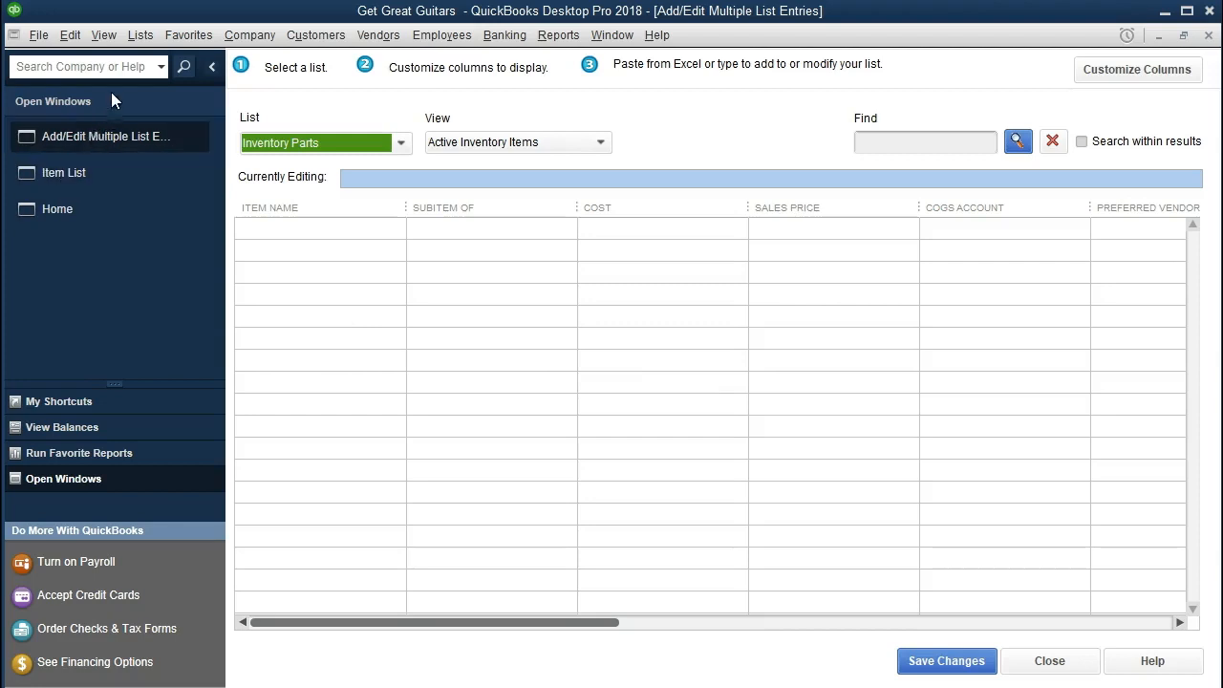
Return to the open Item List and check the newly added service items, including Tune up and Partial service.
{"action": "left_click", "coordinate": [104, 35]}
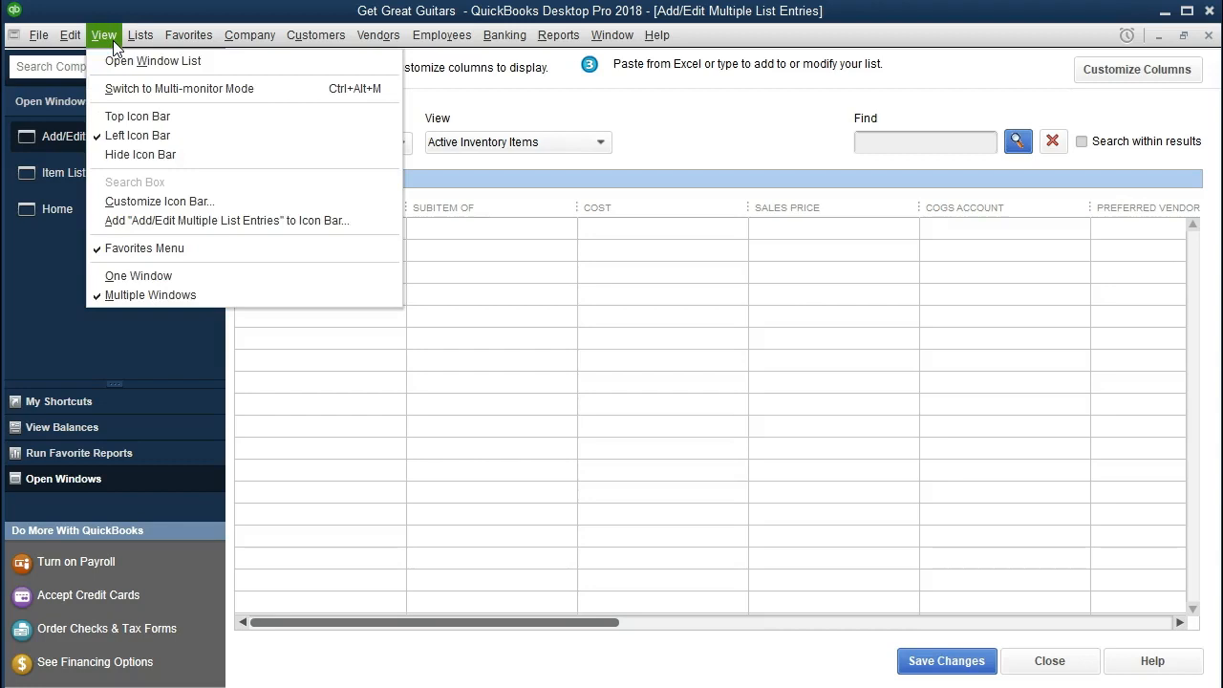
{"action": "left_click", "coordinate": [104, 37]}
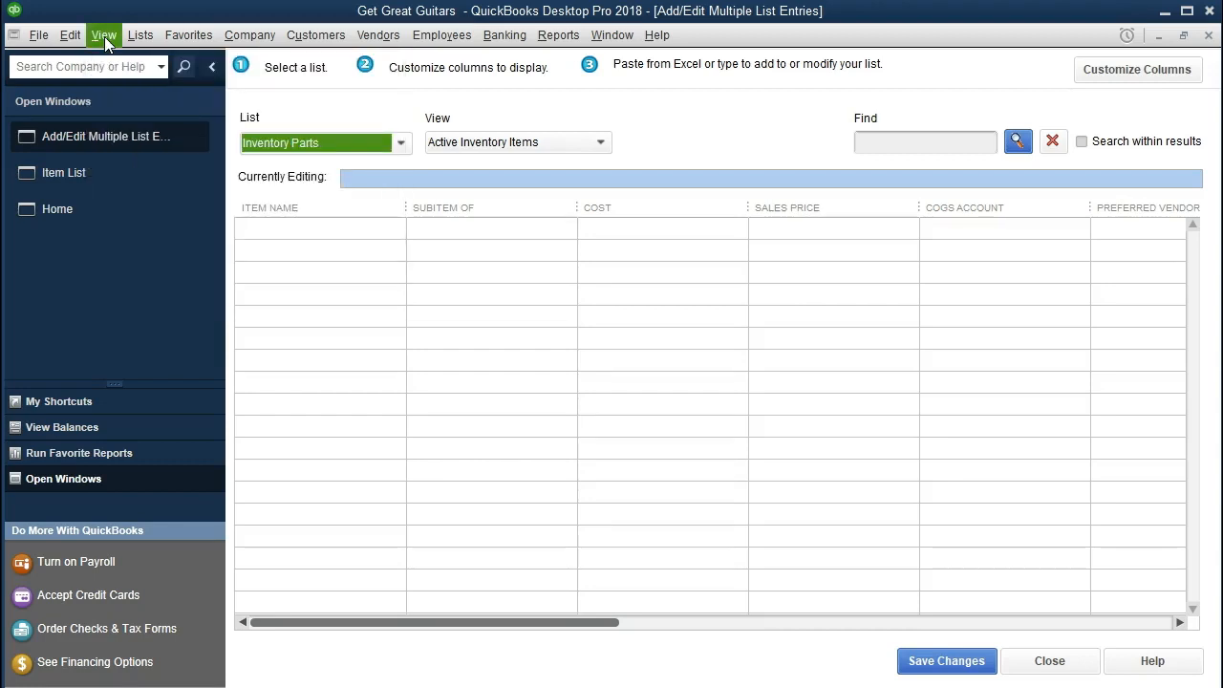
{"action": "left_click", "coordinate": [65, 172]}
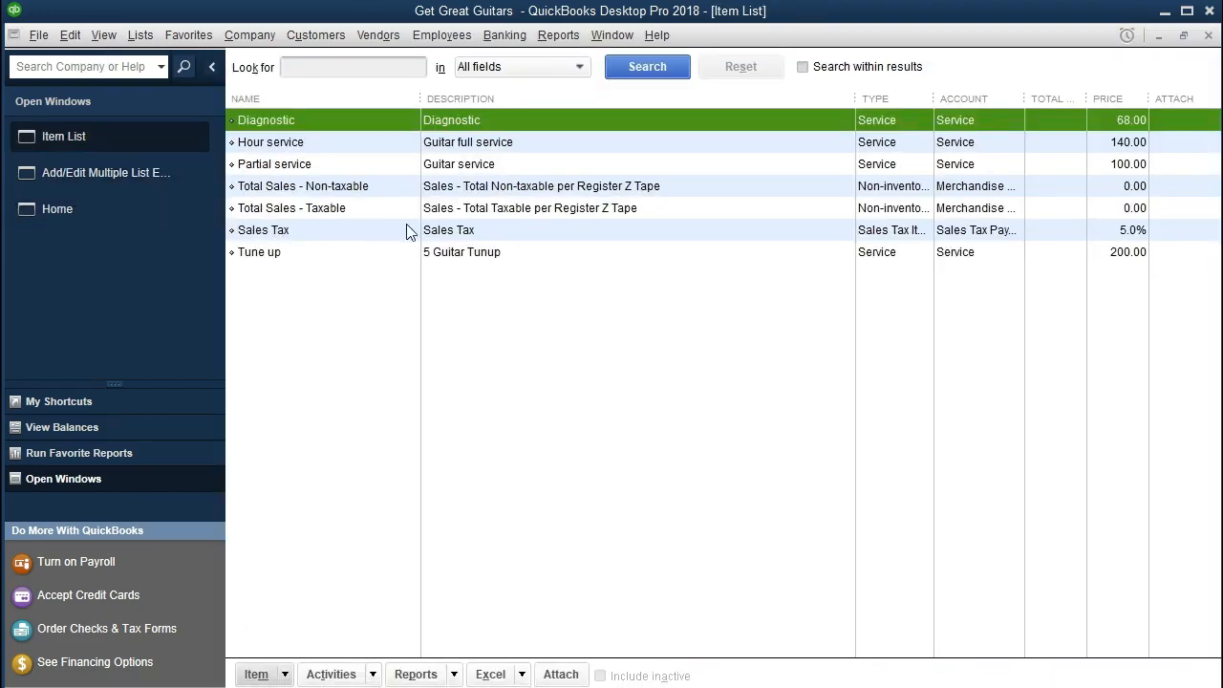
{"action": "left_click", "coordinate": [141, 39]}
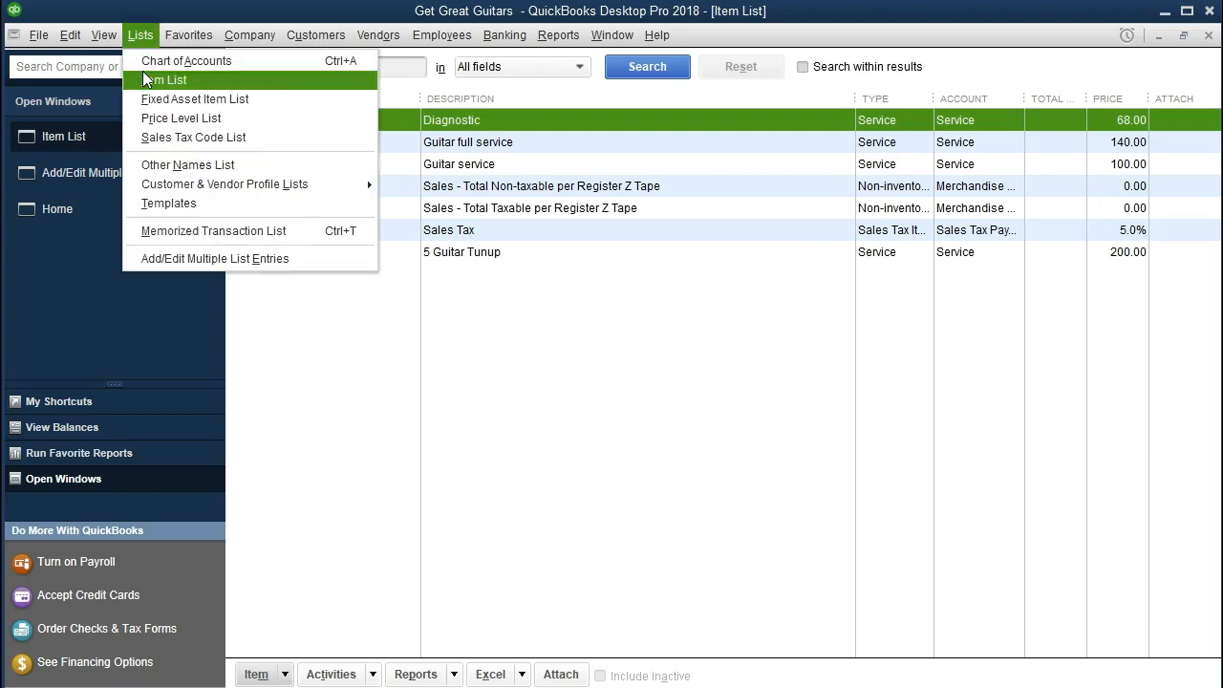
{"action": "left_click", "coordinate": [554, 308]}
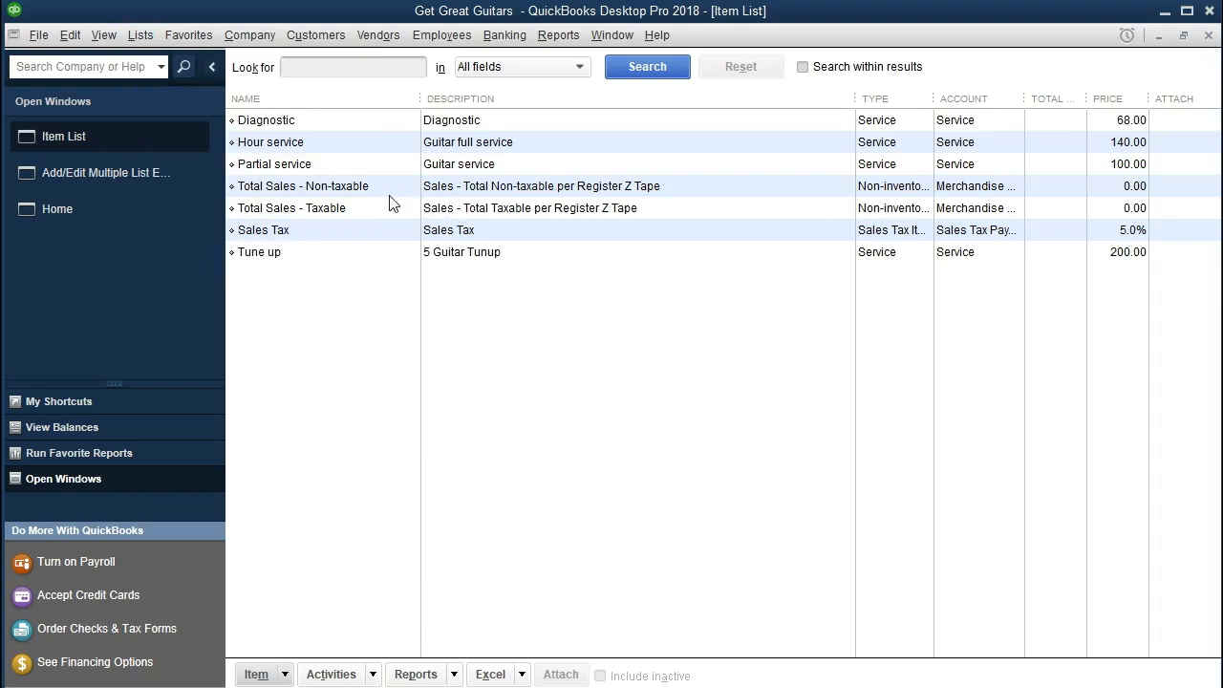
{"action": "left_click", "coordinate": [302, 258]}
{"action": "left_click", "coordinate": [292, 163]}
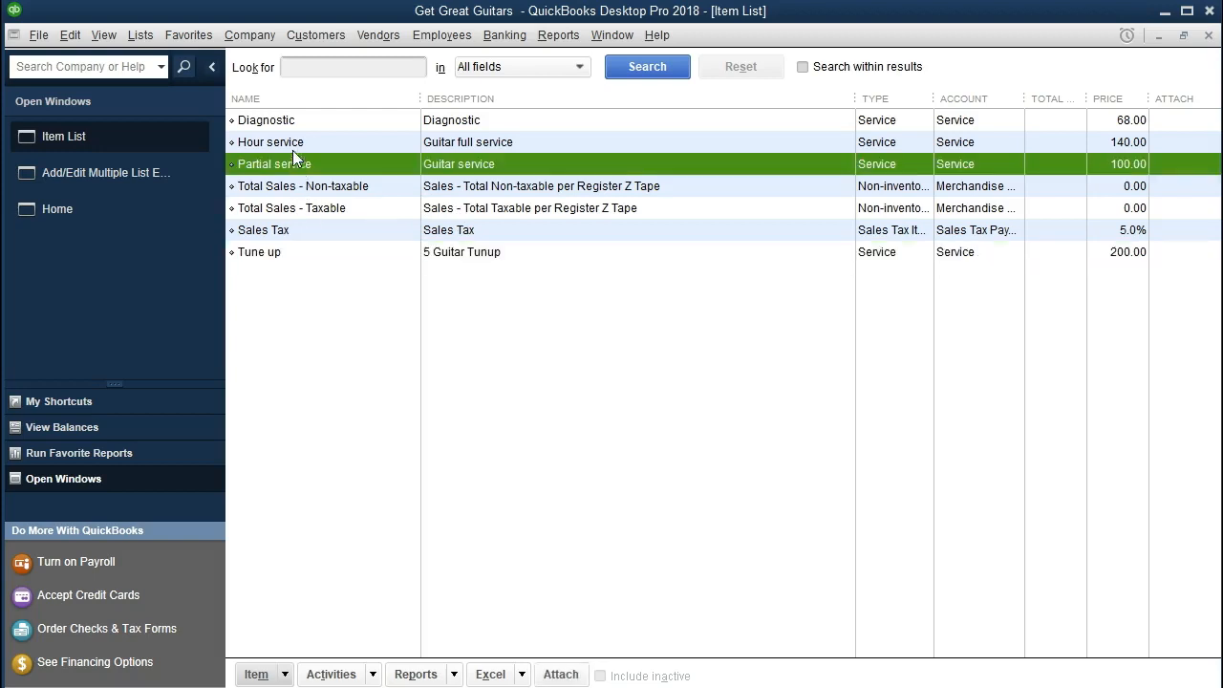
Check the Hour service and Diagnostic items in the Item List and return to the multiple list entries for inventory parts.
{"action": "left_click", "coordinate": [291, 139]}
{"action": "left_click", "coordinate": [292, 125]}
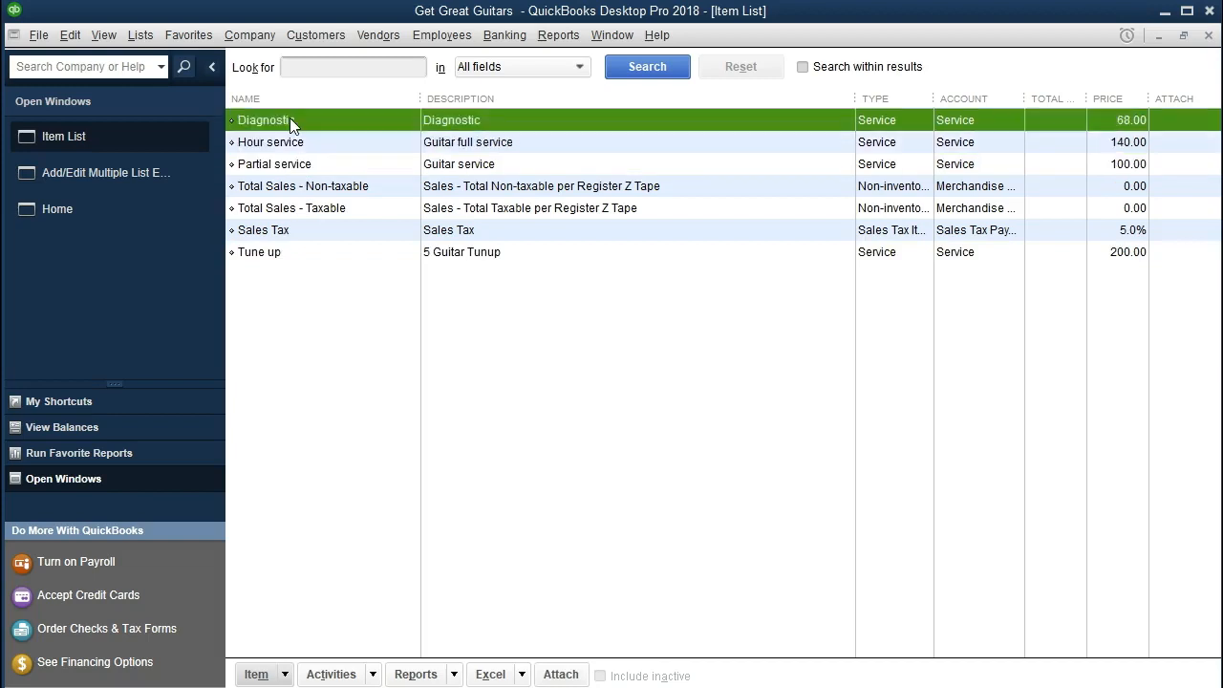
{"action": "left_click", "coordinate": [98, 177]}
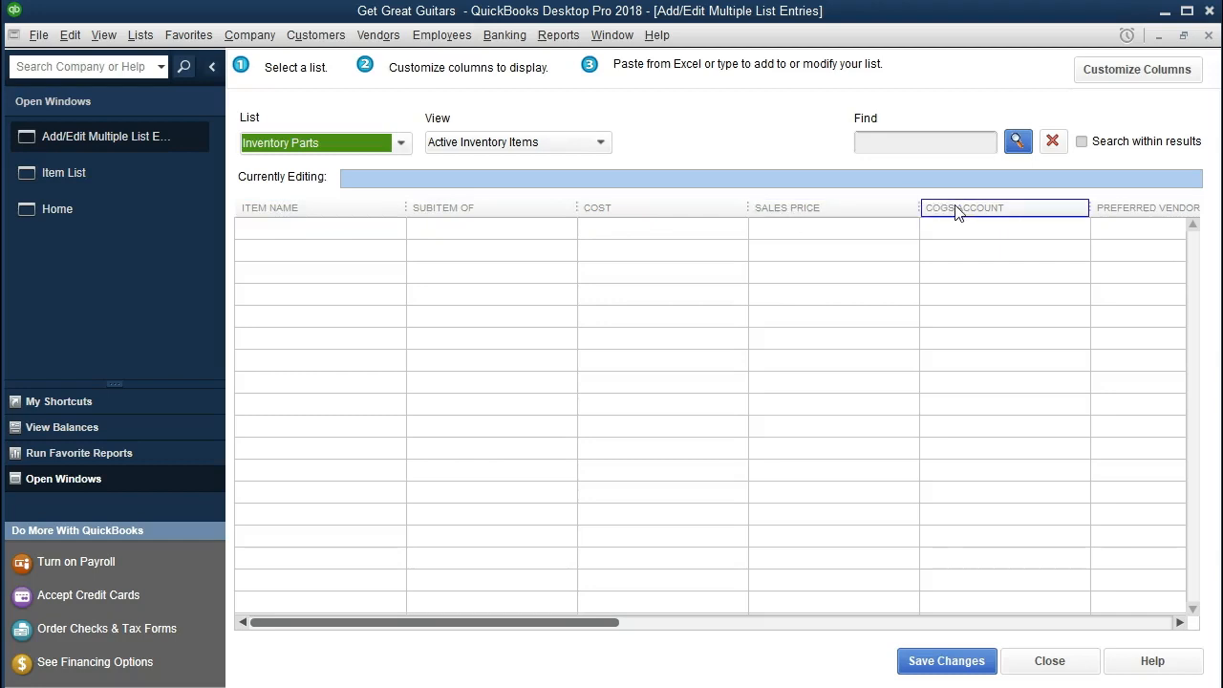
Customize the inventory parts columns by adding Sales Description and Purchase Description, placed in that order directly after Item Name.
{"action": "left_click", "coordinate": [1120, 73]}
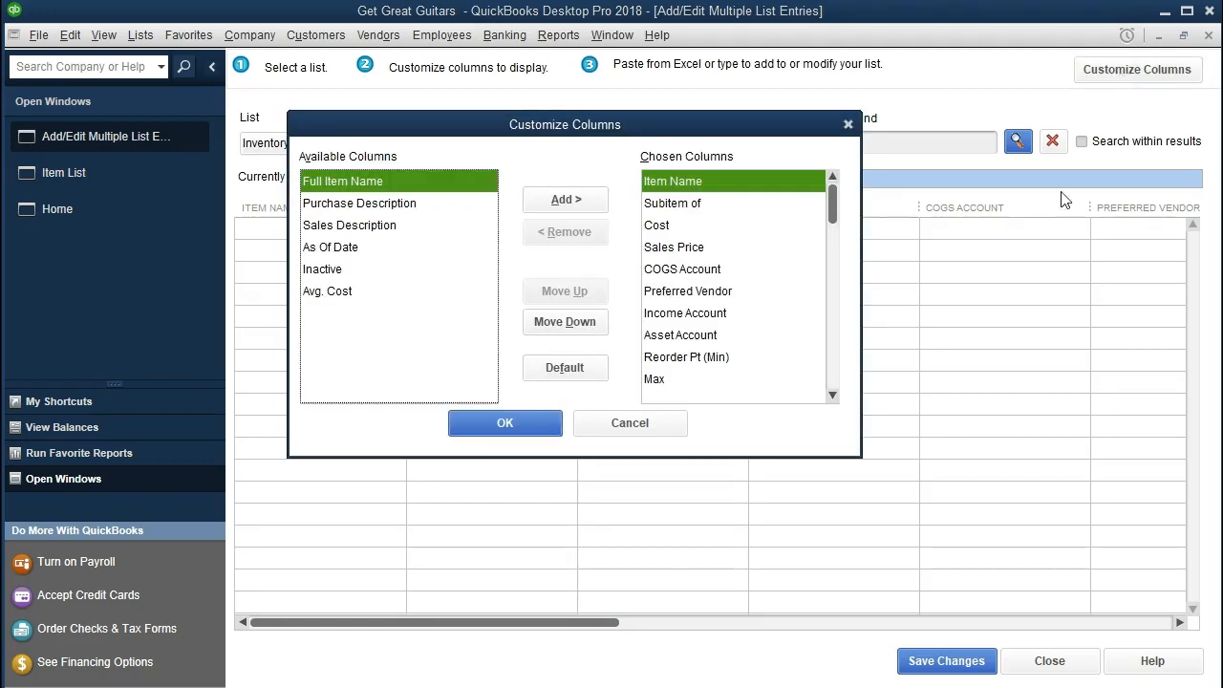
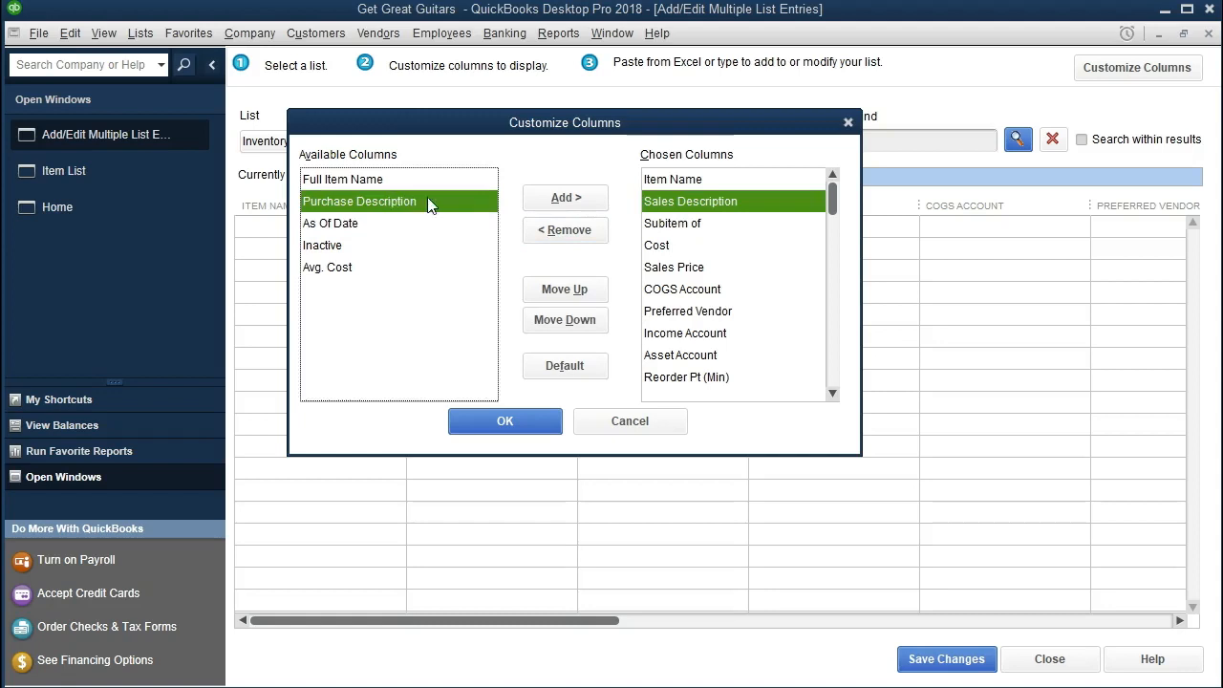
{"action": "left_click", "coordinate": [566, 197]}
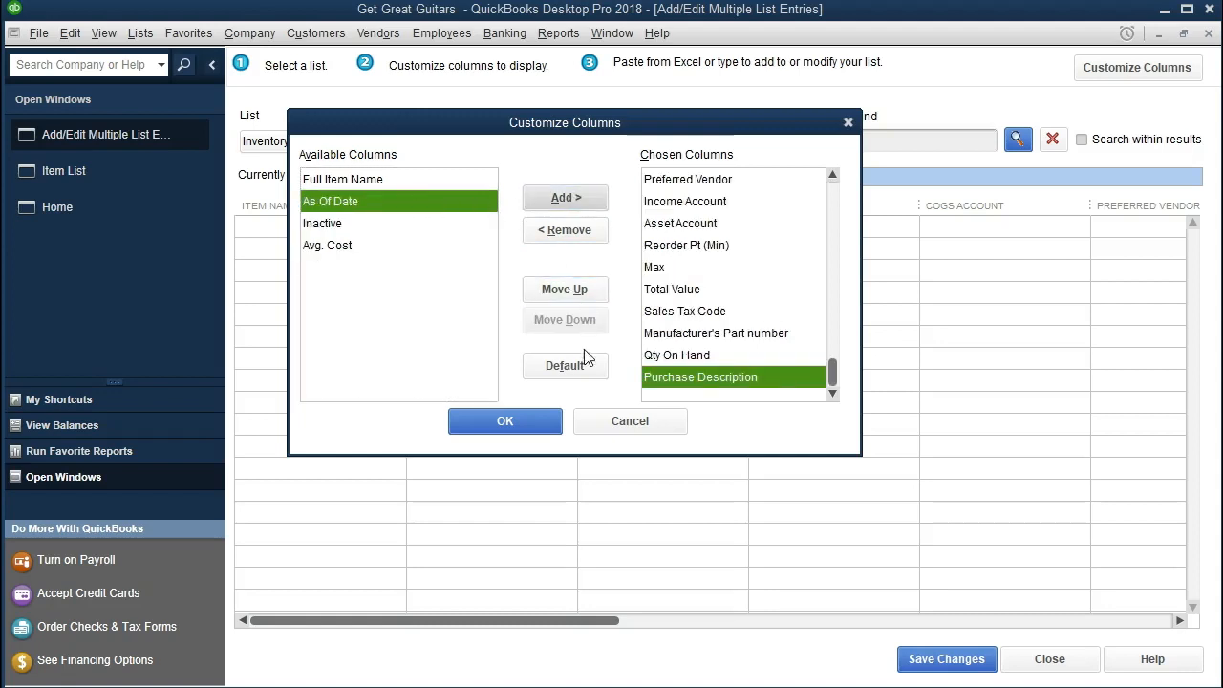
{"action": "left_click", "coordinate": [564, 289]}
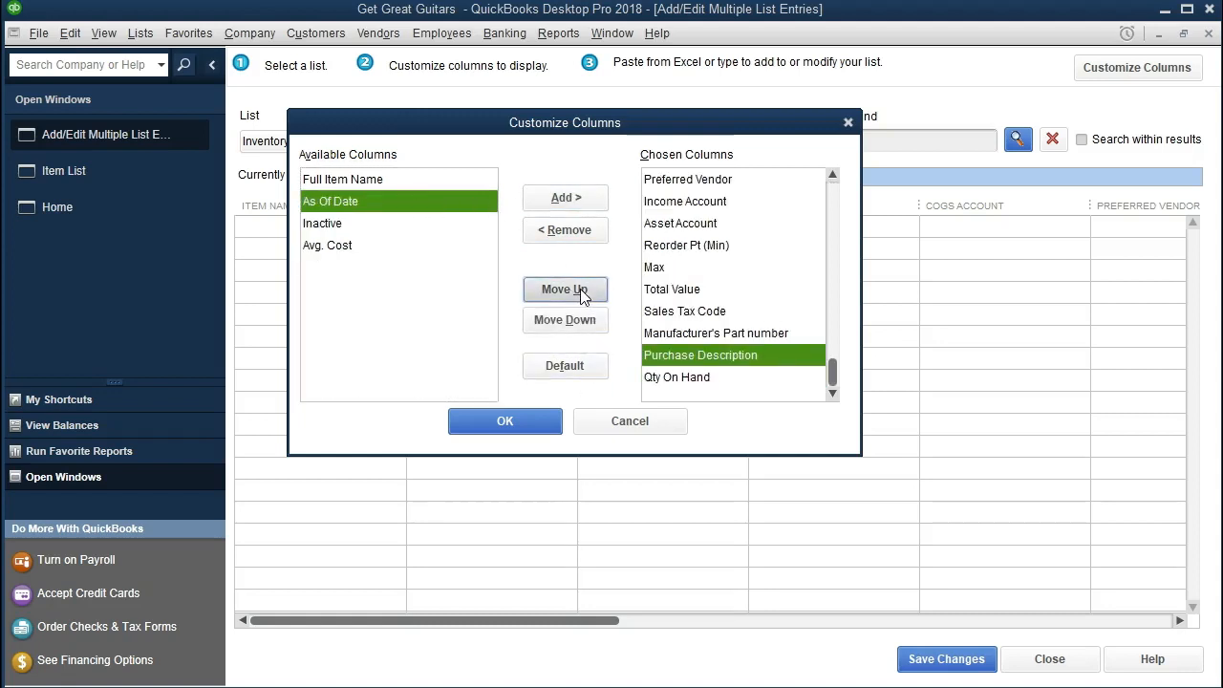
{"action": "left_click", "coordinate": [564, 289]}
{"action": "left_click", "coordinate": [564, 288]}
{"action": "left_click", "coordinate": [564, 289]}
{"action": "left_click", "coordinate": [580, 289]}
{"action": "left_click", "coordinate": [580, 289]}
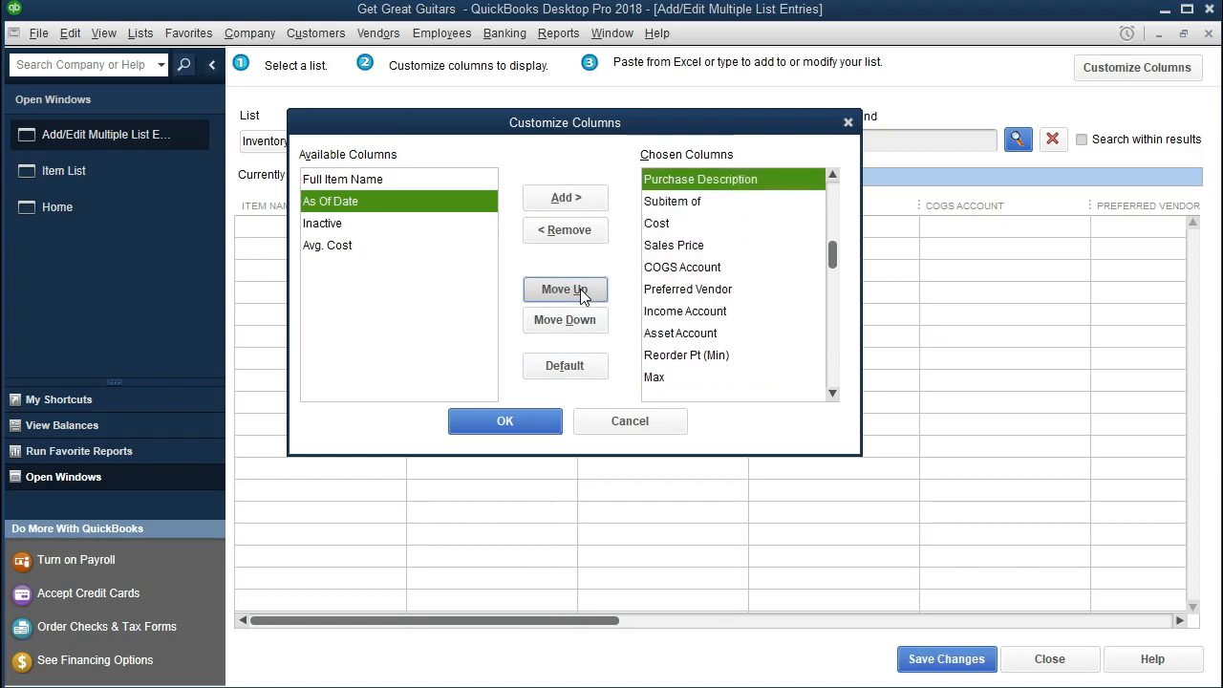
{"action": "left_click", "coordinate": [581, 289]}
{"action": "left_click", "coordinate": [580, 289]}
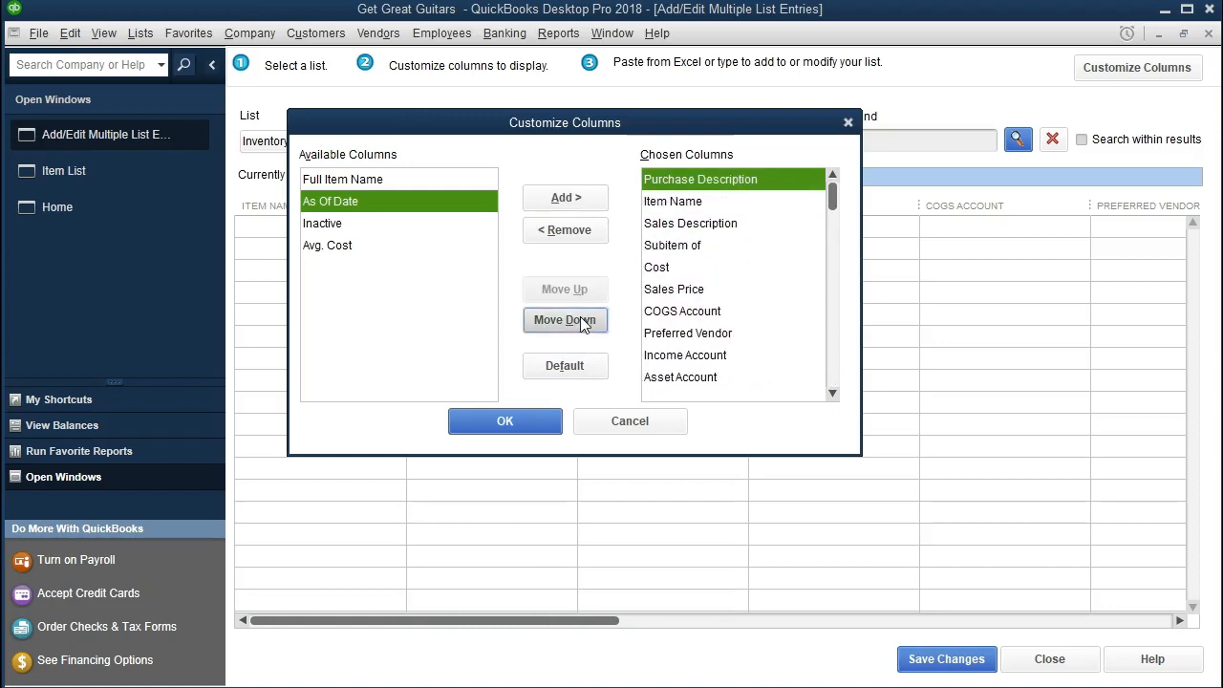
{"action": "left_click", "coordinate": [583, 323]}
{"action": "left_click", "coordinate": [583, 323]}
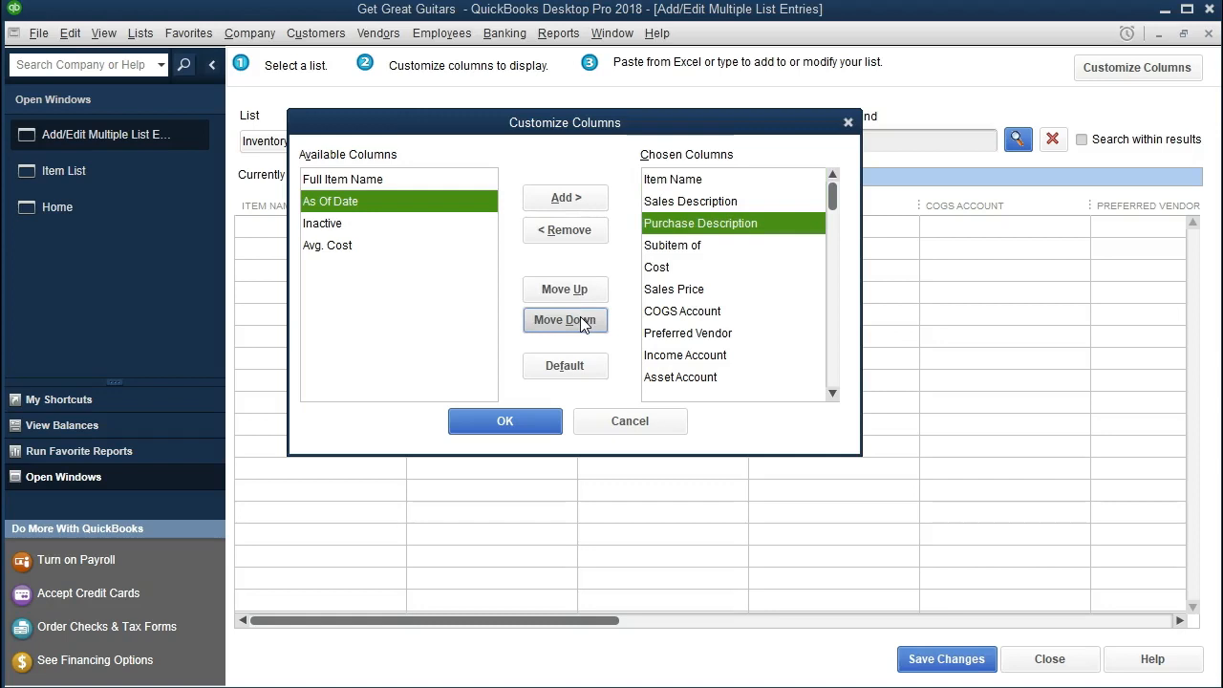
Move the Cost, Sales Price and COGS Account columns ahead of Subitem of, in that order.
{"action": "left_click", "coordinate": [669, 272]}
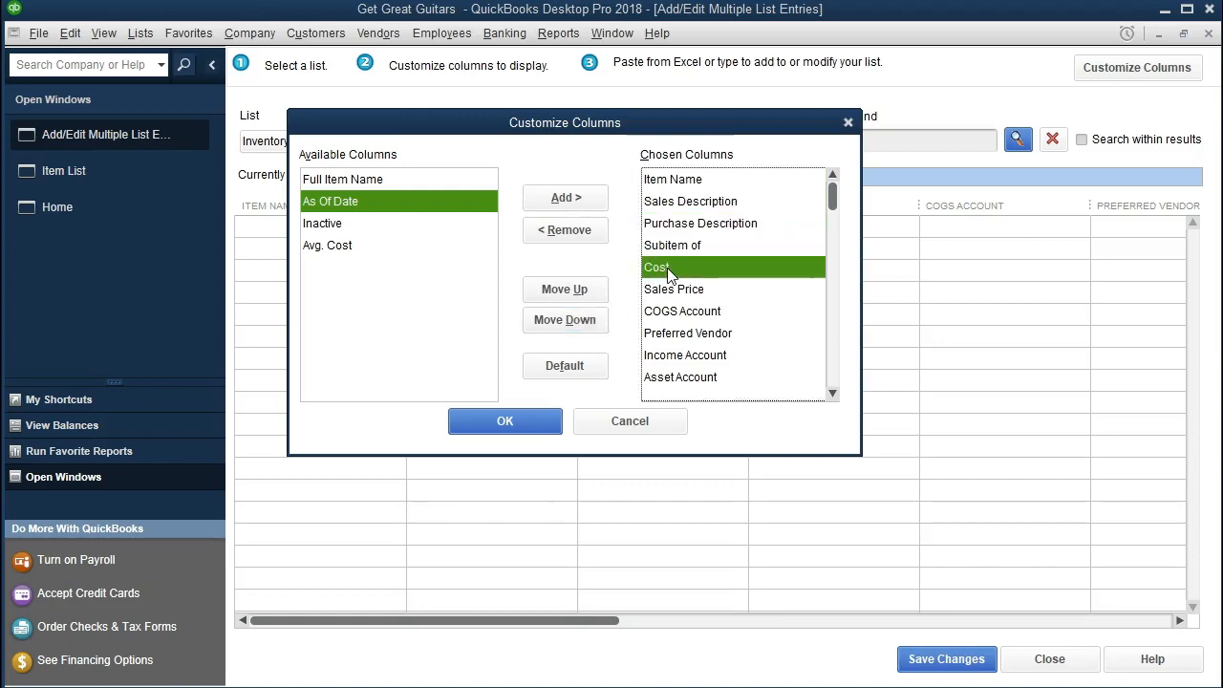
{"action": "left_click", "coordinate": [592, 289]}
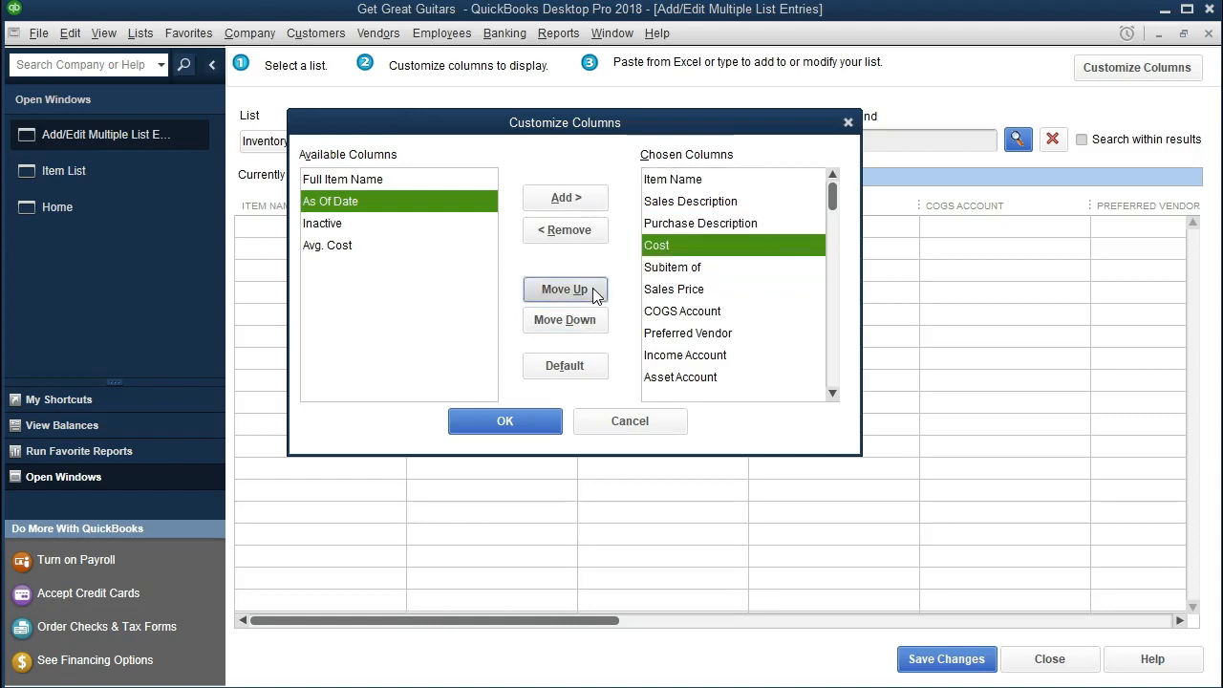
{"action": "left_click", "coordinate": [664, 296]}
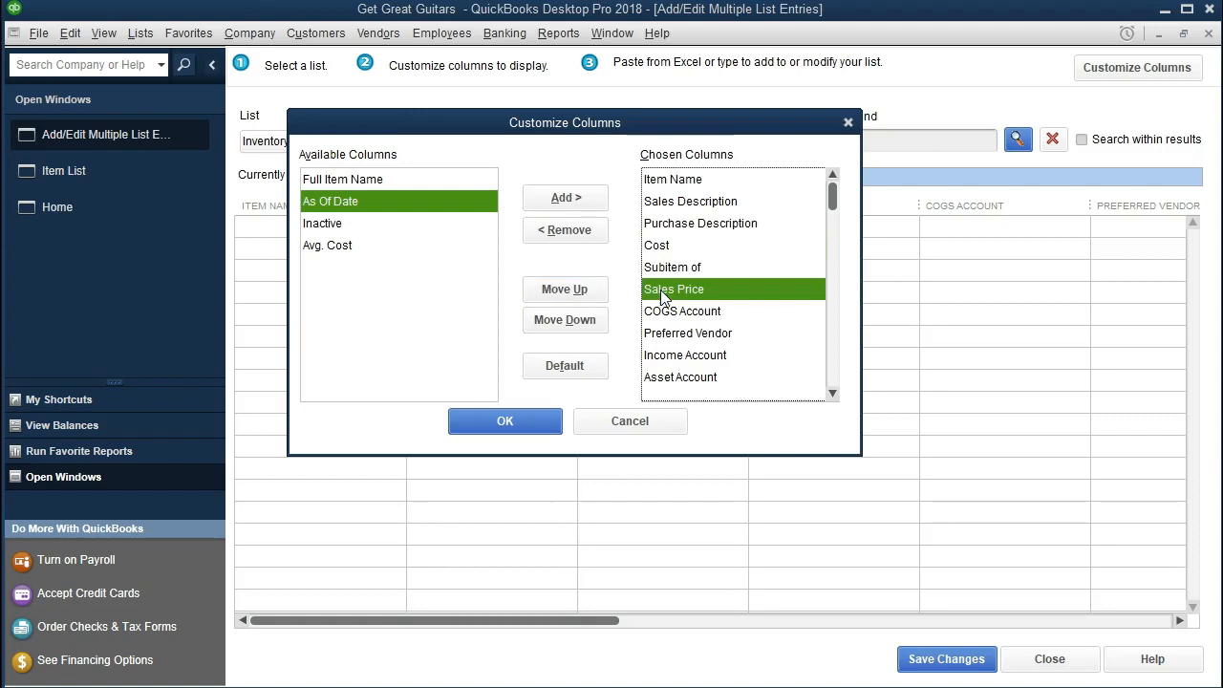
{"action": "left_click", "coordinate": [582, 289]}
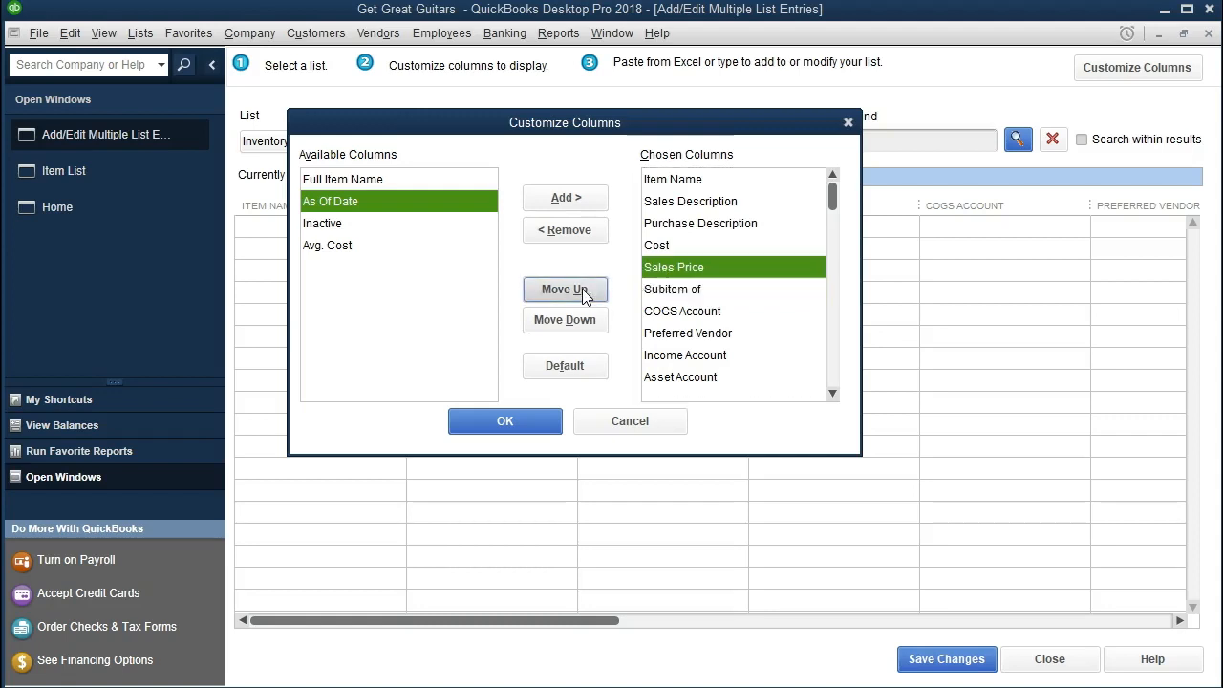
{"action": "left_click", "coordinate": [663, 314]}
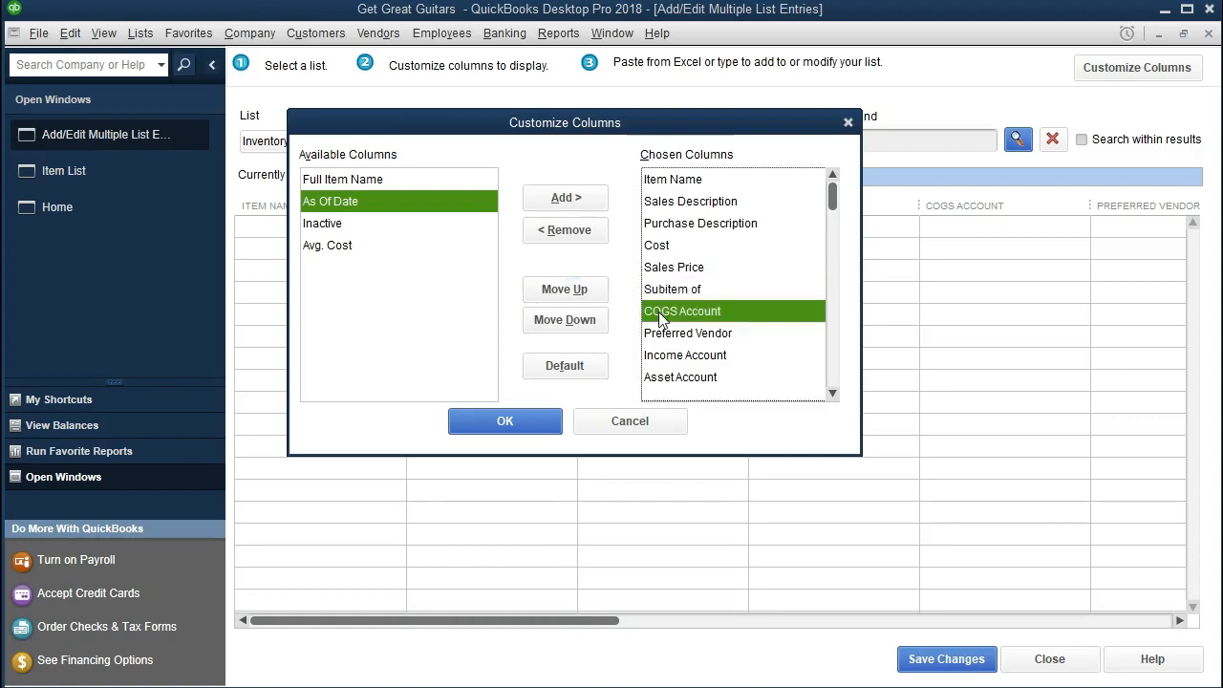
{"action": "left_click", "coordinate": [592, 291]}
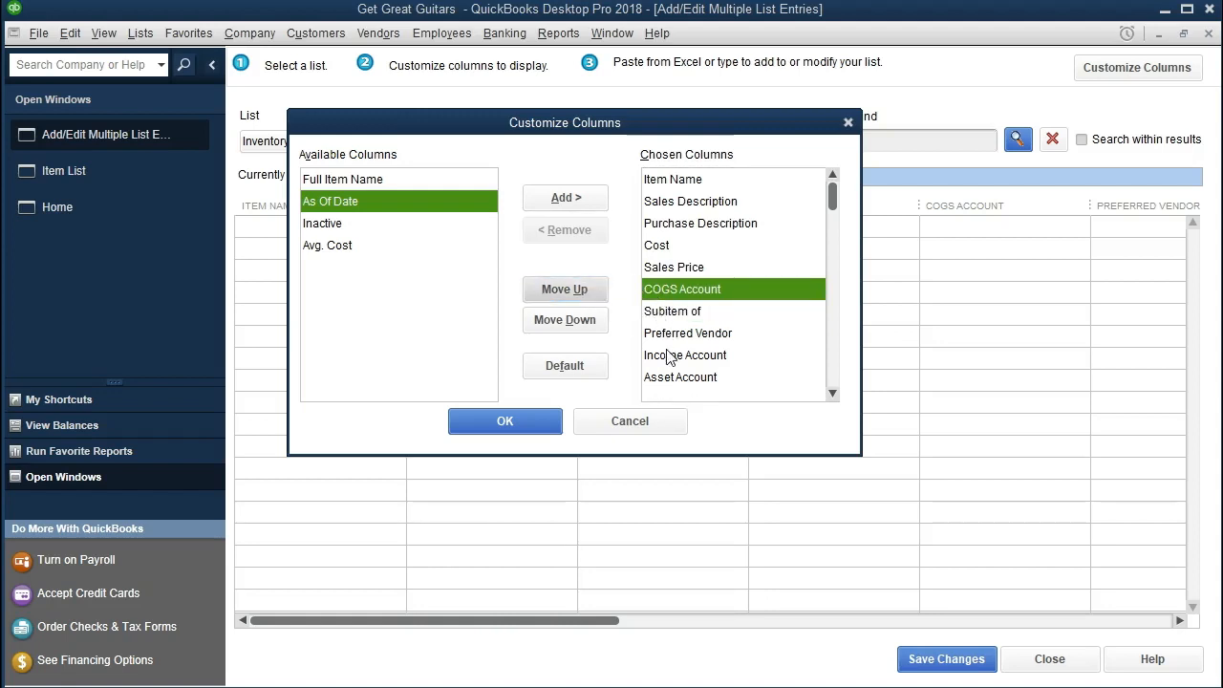
Place the Income Account and Asset Account columns directly after COGS Account, ahead of Subitem of.
{"action": "left_click", "coordinate": [666, 352]}
{"action": "left_click", "coordinate": [579, 292]}
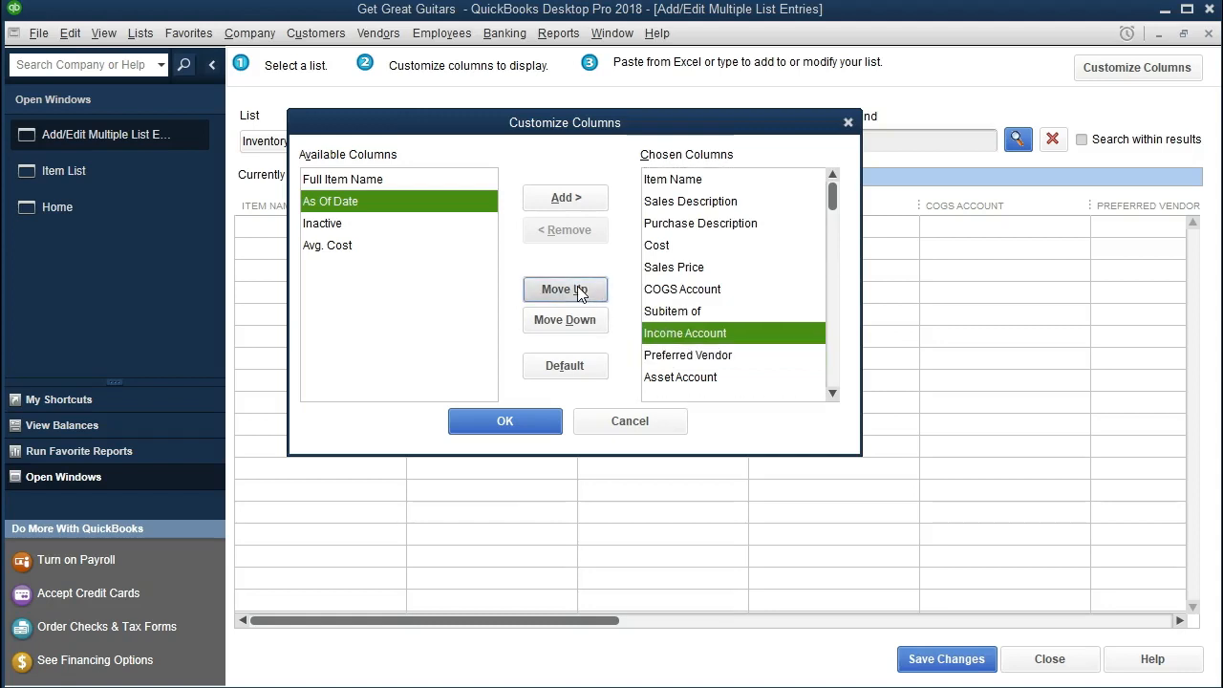
{"action": "left_click", "coordinate": [580, 293]}
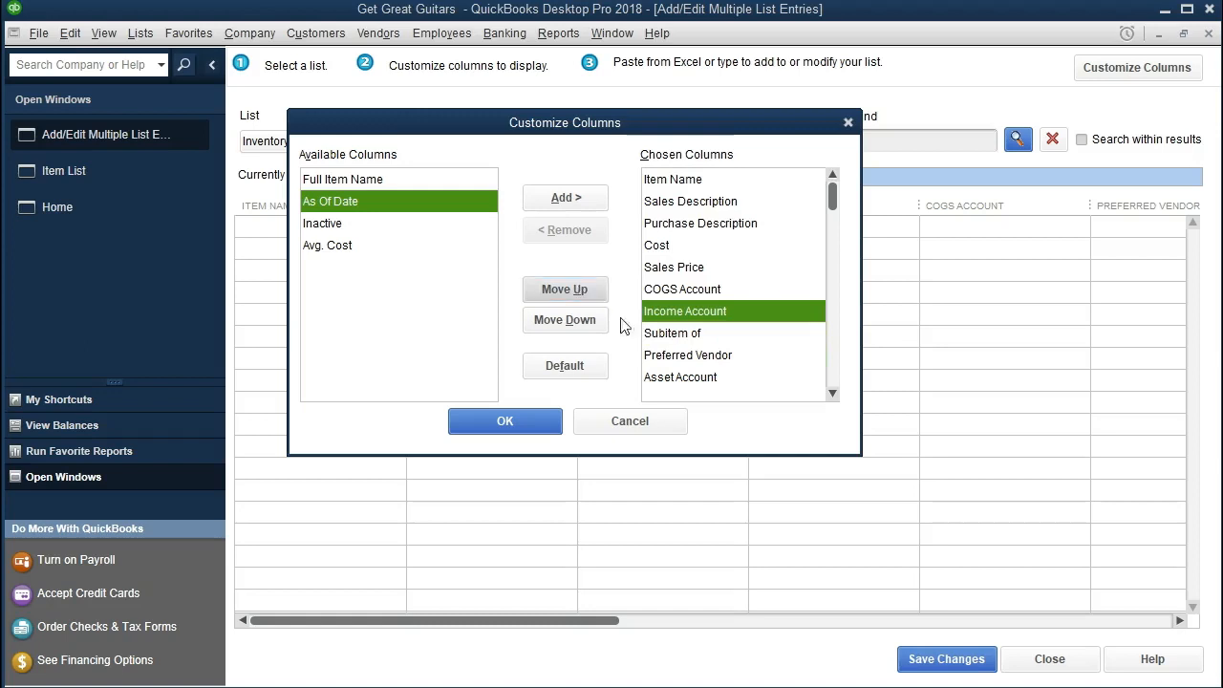
{"action": "left_click", "coordinate": [671, 381]}
{"action": "left_click", "coordinate": [580, 294]}
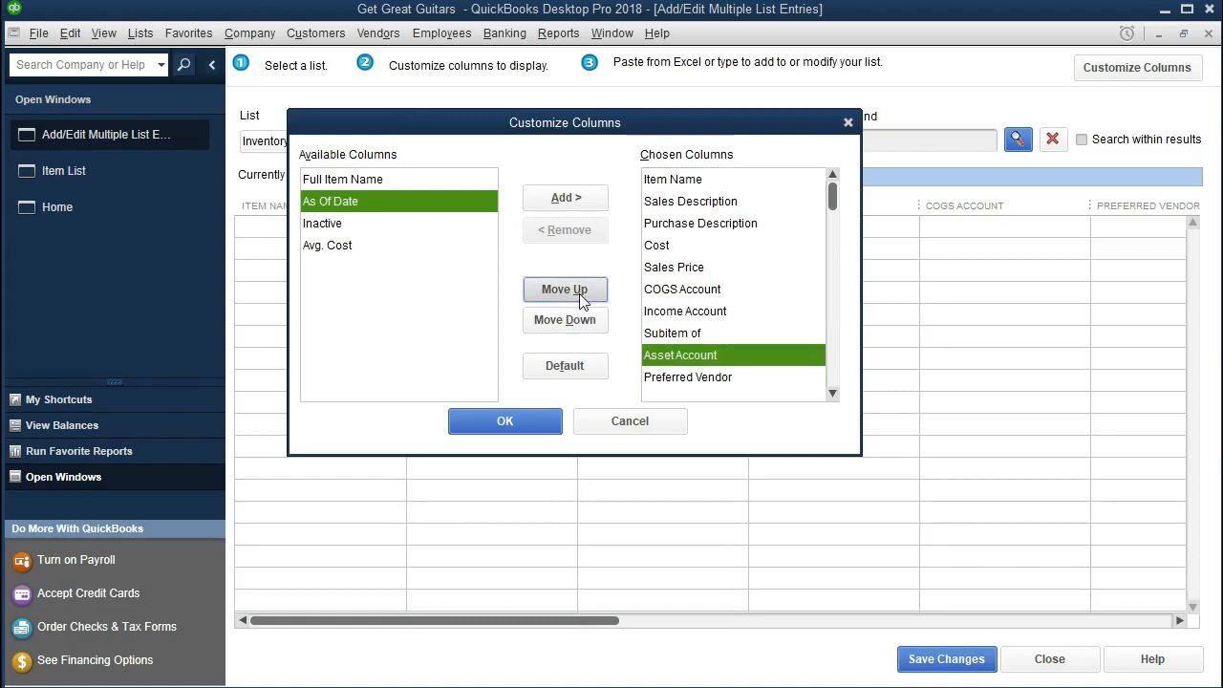
{"action": "left_click", "coordinate": [580, 294]}
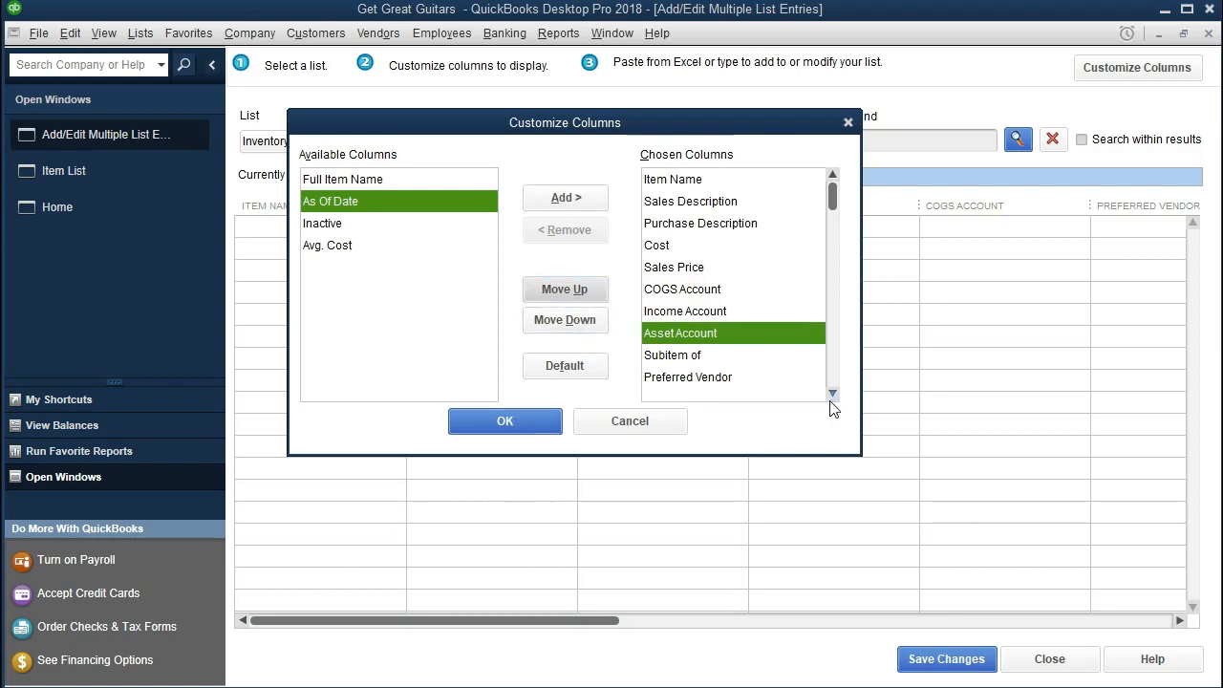
Move the Sales Tax Code column up so it directly follows Asset Account.
{"action": "scroll", "coordinate": [790, 355], "scroll_direction": "down", "scroll_amount": 1}
{"action": "scroll", "coordinate": [790, 358], "scroll_direction": "down", "scroll_amount": 1}
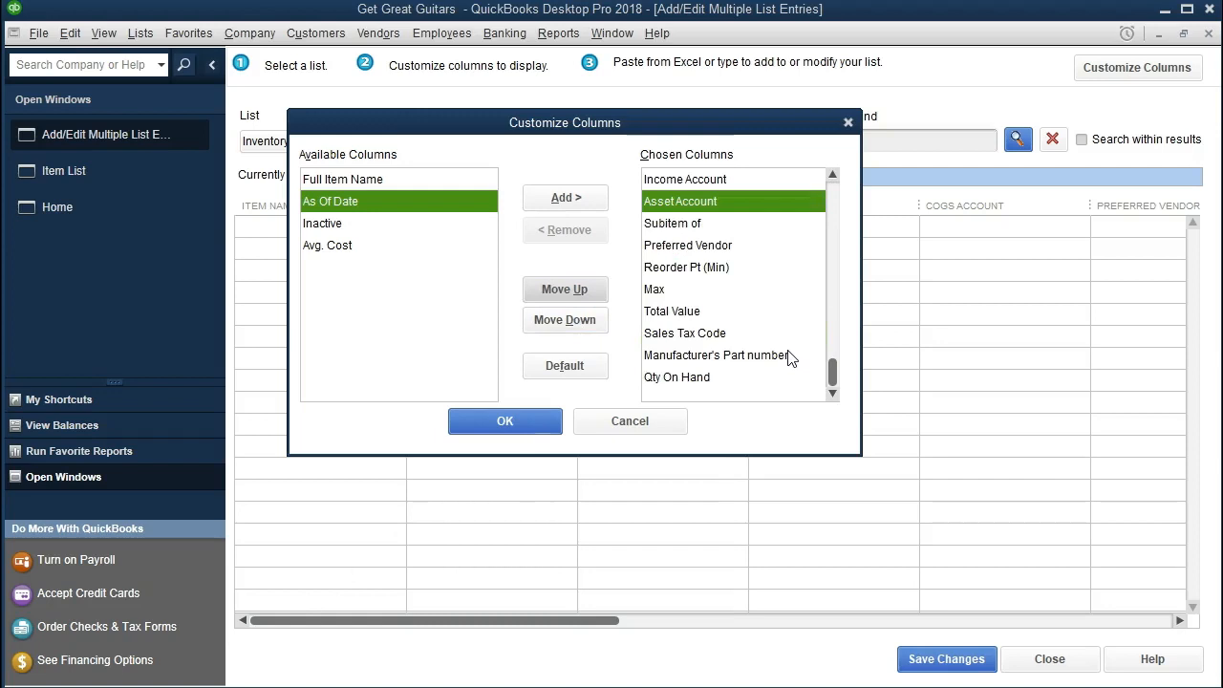
{"action": "left_click", "coordinate": [715, 340]}
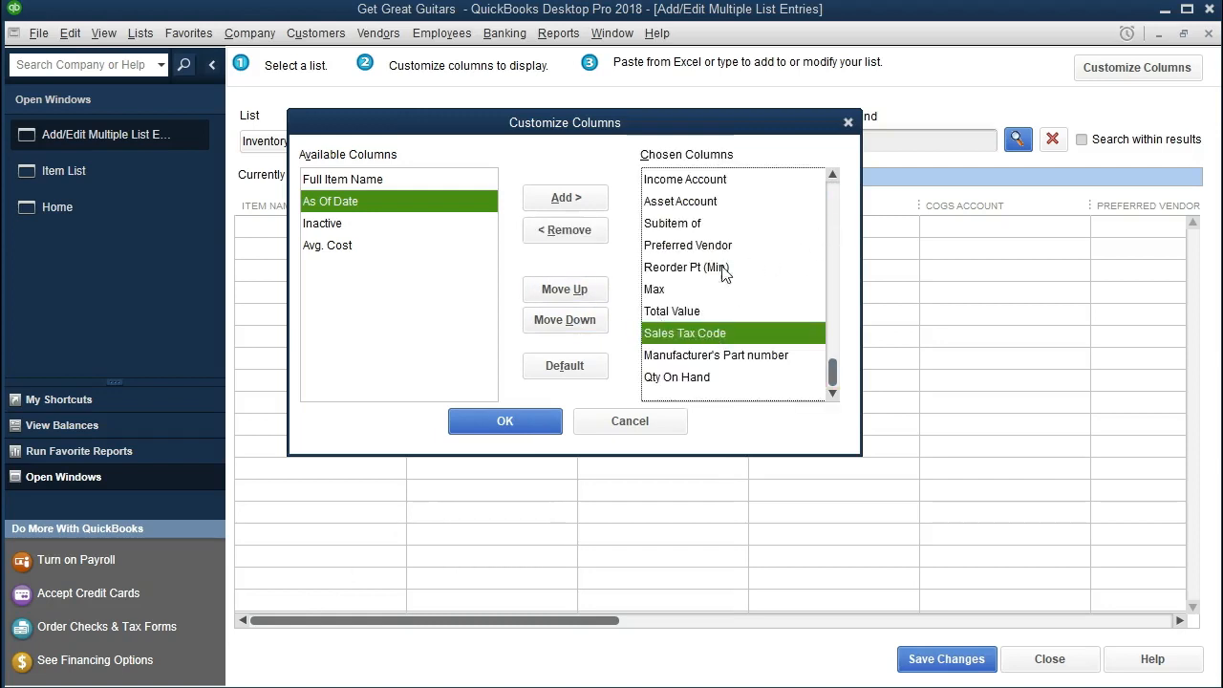
{"action": "left_click", "coordinate": [583, 296]}
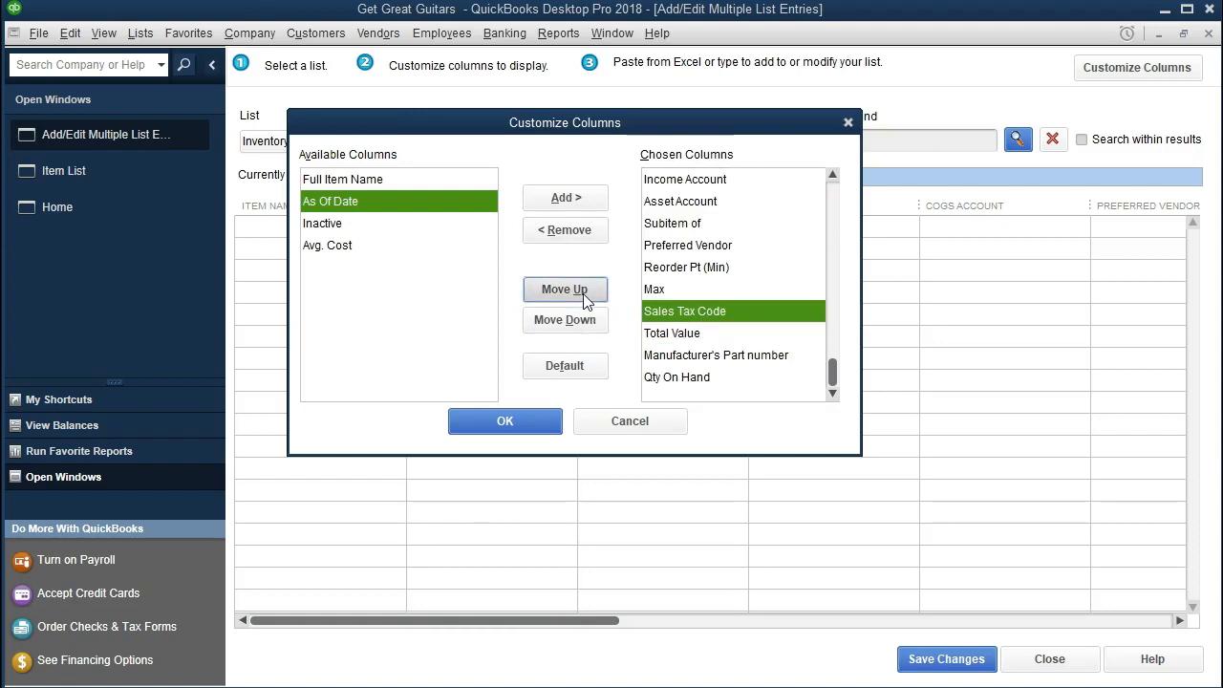
{"action": "left_click", "coordinate": [585, 299]}
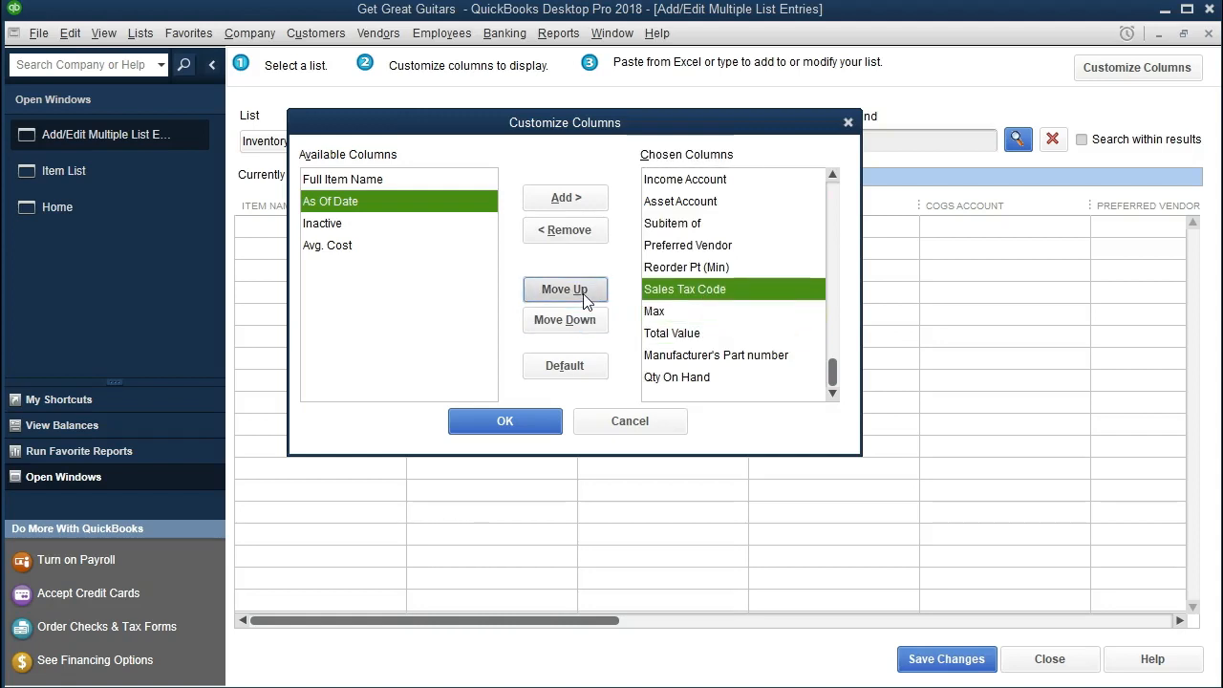
{"action": "left_click", "coordinate": [585, 299]}
{"action": "left_click", "coordinate": [585, 299]}
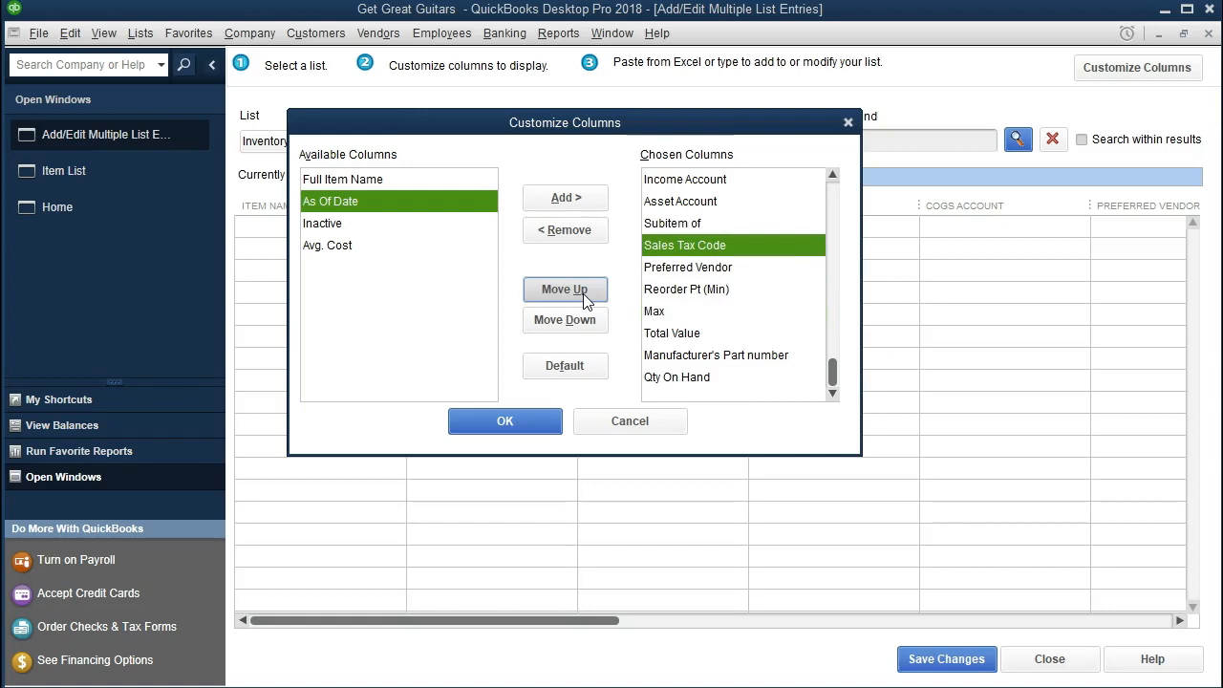
{"action": "left_click", "coordinate": [585, 299]}
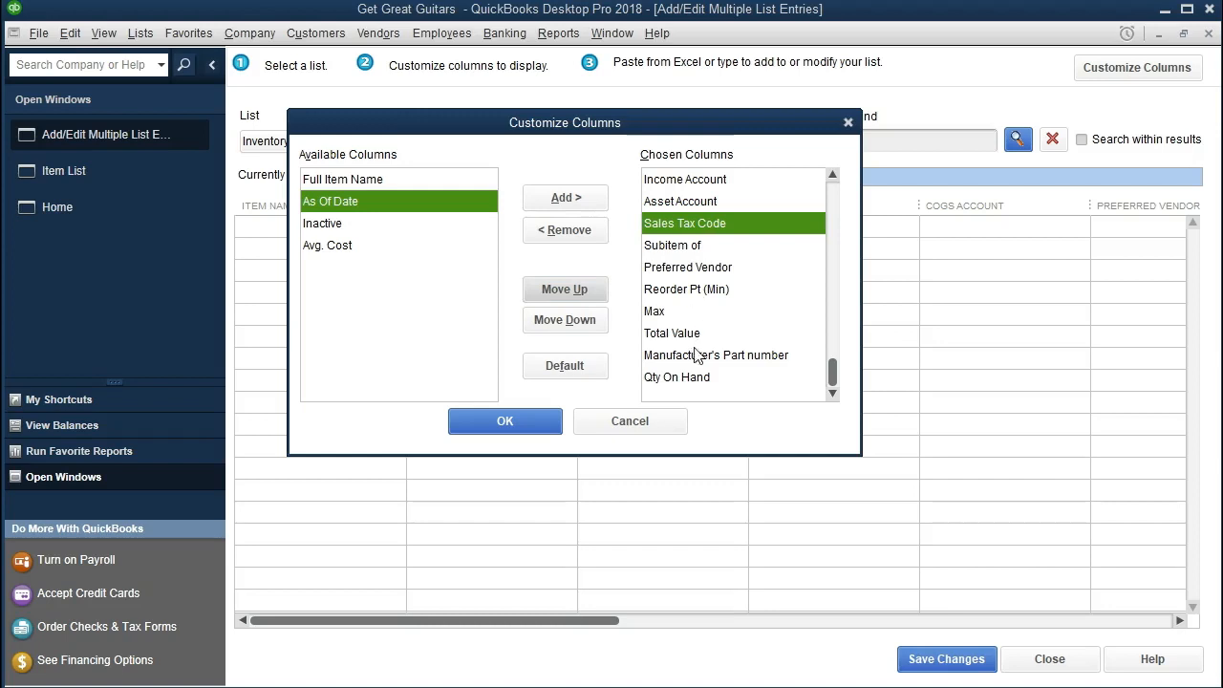
Move the Qty On Hand column up so it directly follows Sales Tax Code.
{"action": "left_click", "coordinate": [680, 378]}
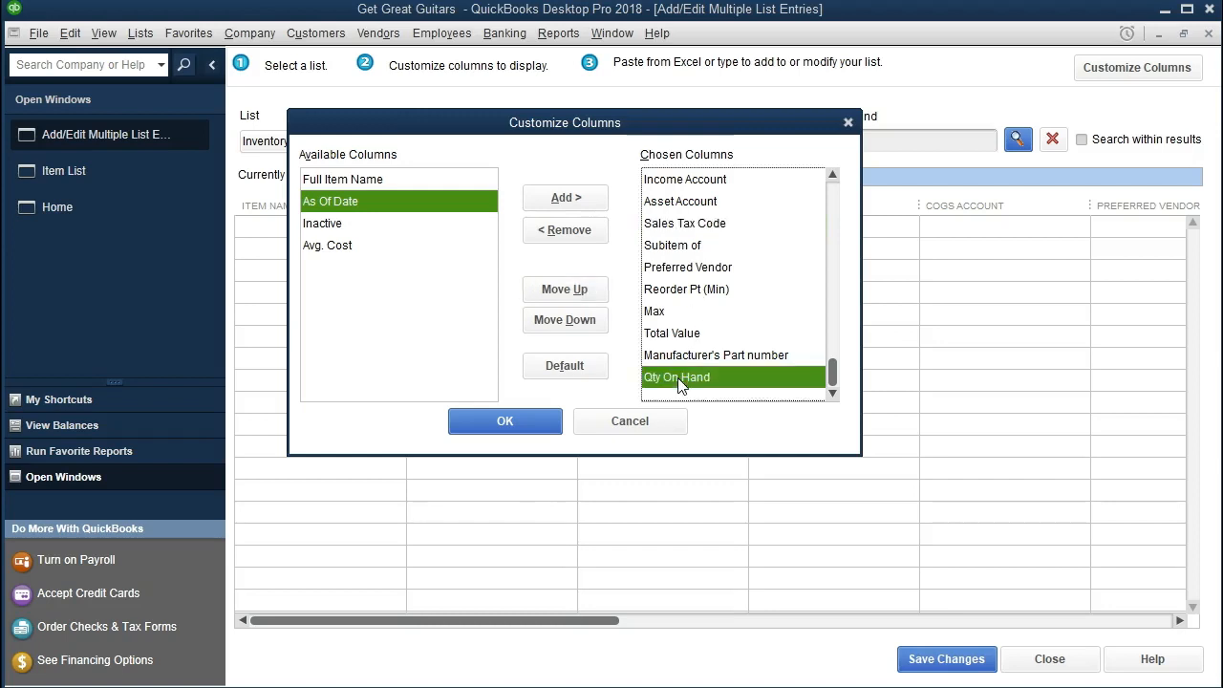
{"action": "left_click", "coordinate": [590, 293]}
{"action": "left_click", "coordinate": [590, 293]}
{"action": "left_click", "coordinate": [590, 292]}
{"action": "left_click", "coordinate": [590, 292]}
{"action": "left_click", "coordinate": [590, 293]}
{"action": "left_click", "coordinate": [590, 292]}
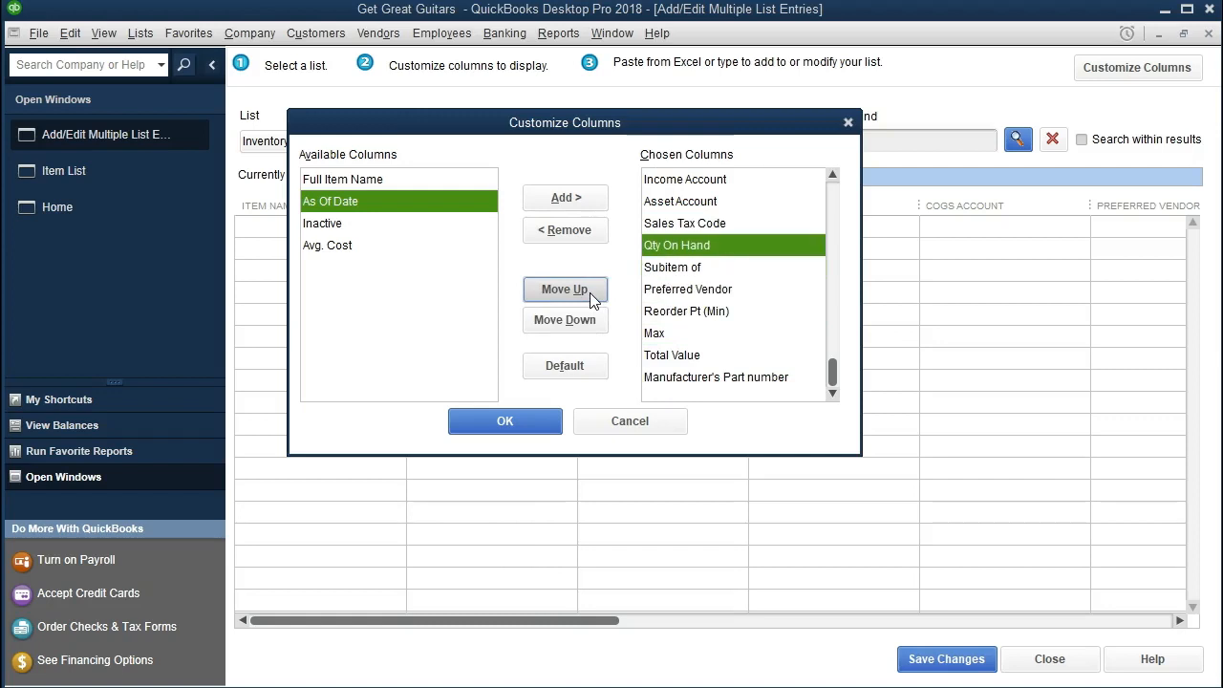
Remove Manufacturer's Part number, Total Value, Max, Reorder Pt (Min), Preferred Vendor and Subitem of from the chosen columns.
{"action": "left_click", "coordinate": [673, 378]}
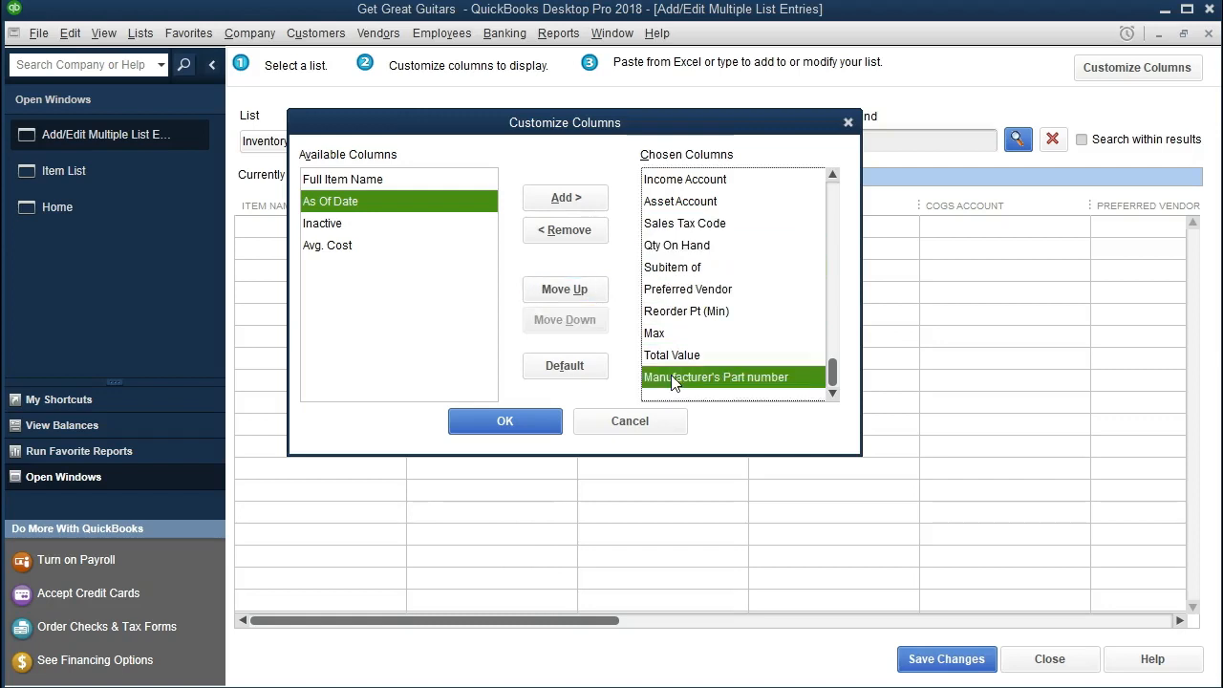
{"action": "left_click", "coordinate": [562, 232]}
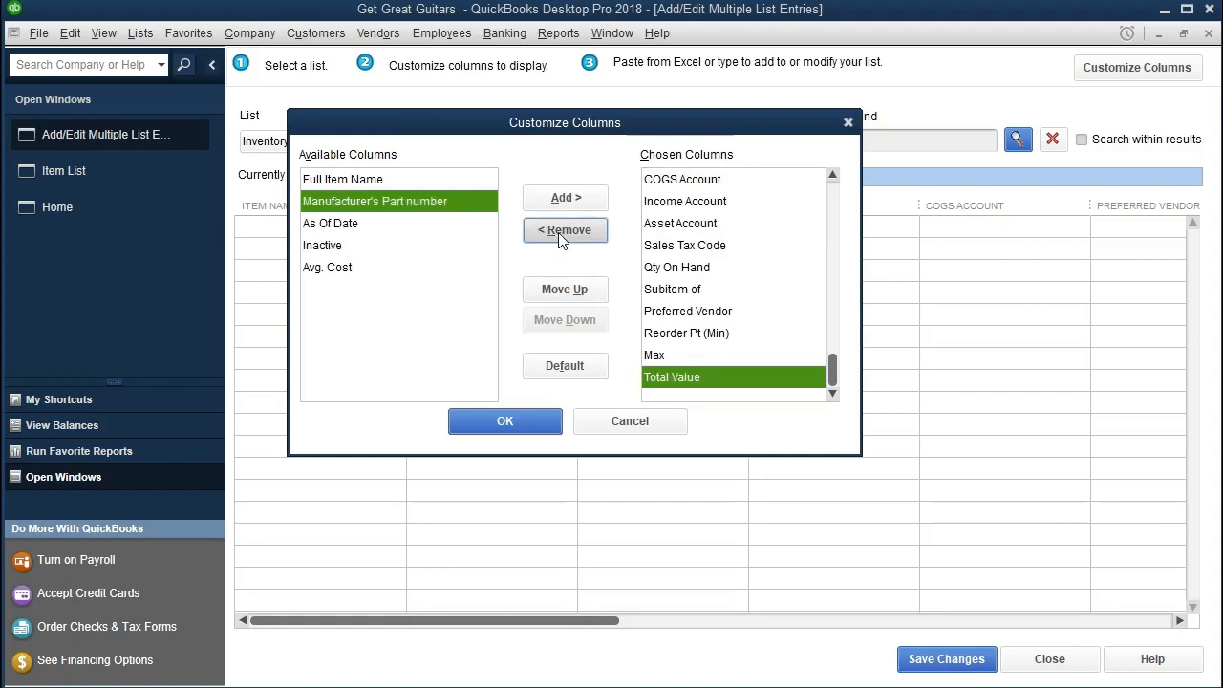
{"action": "left_click", "coordinate": [558, 232]}
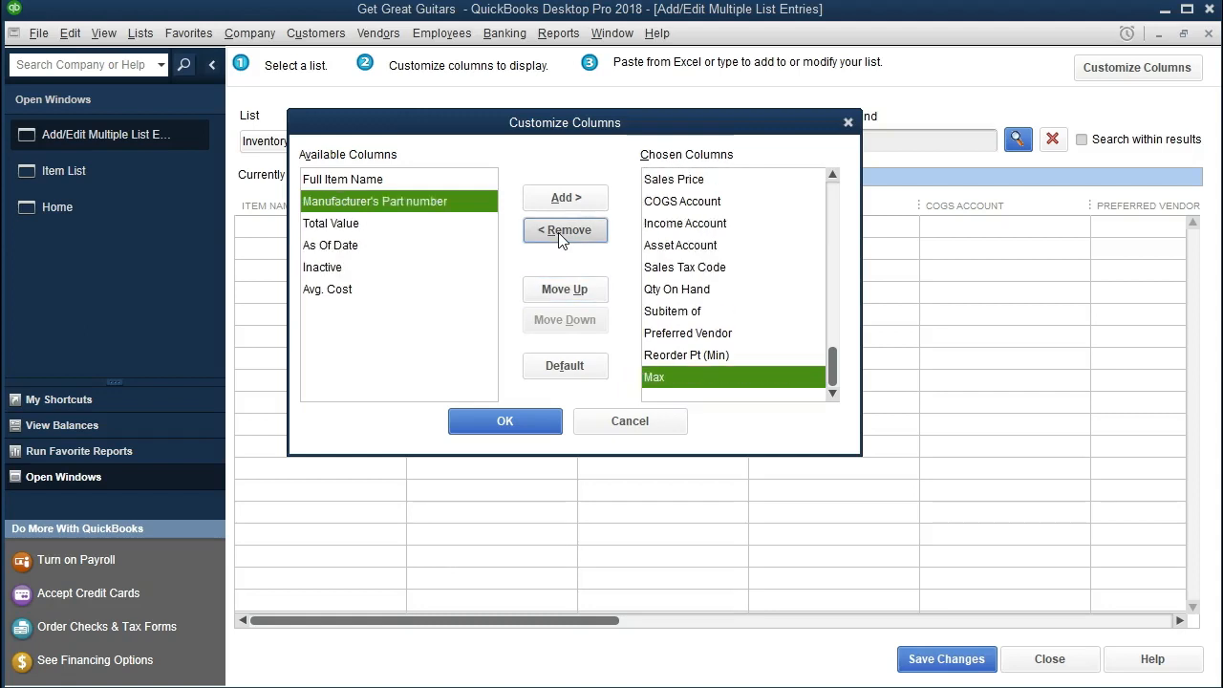
{"action": "left_click", "coordinate": [558, 232]}
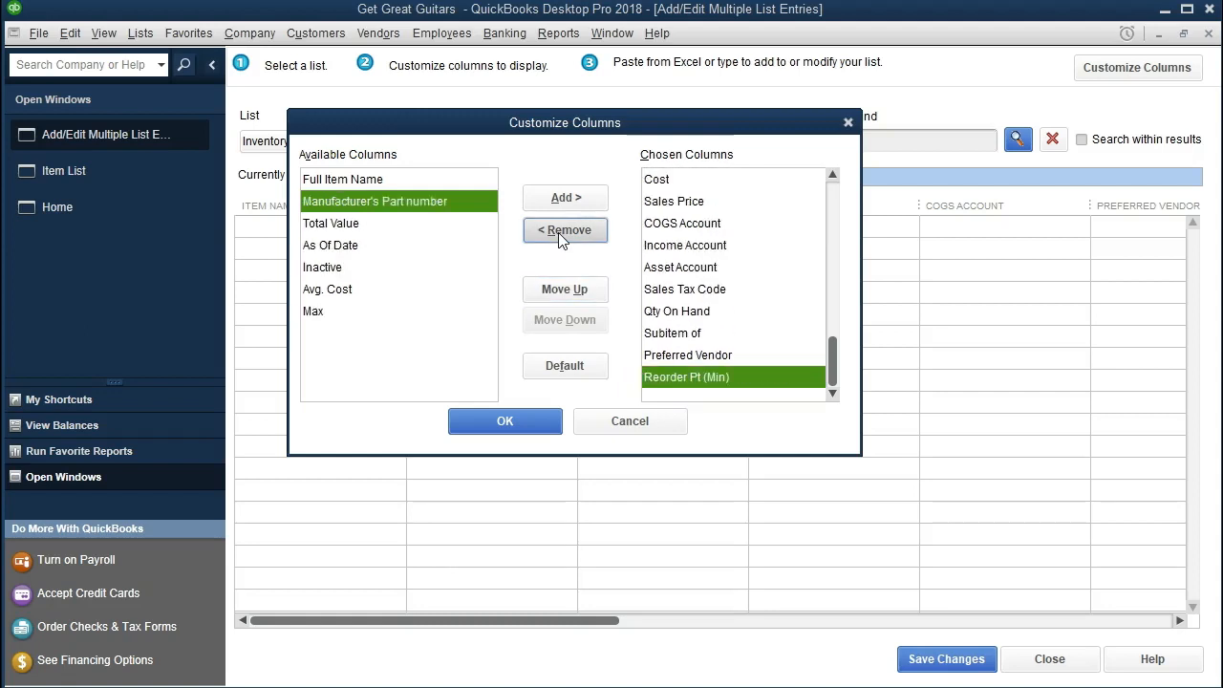
{"action": "left_click", "coordinate": [558, 232]}
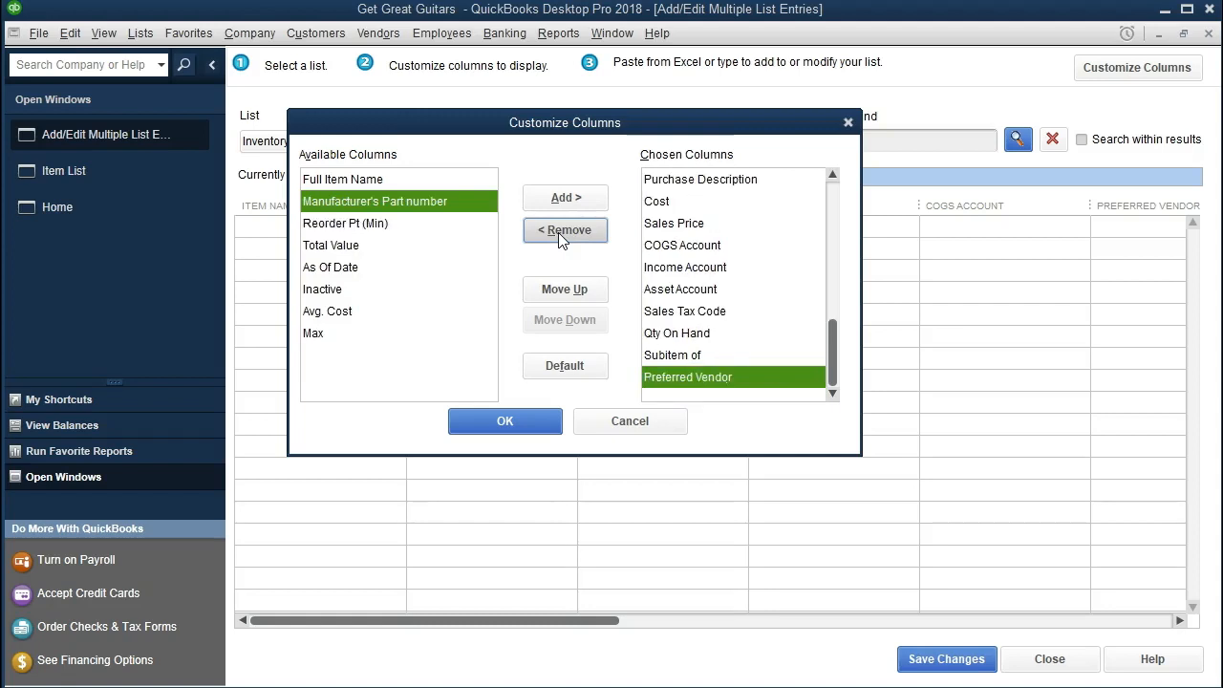
{"action": "left_click", "coordinate": [558, 232]}
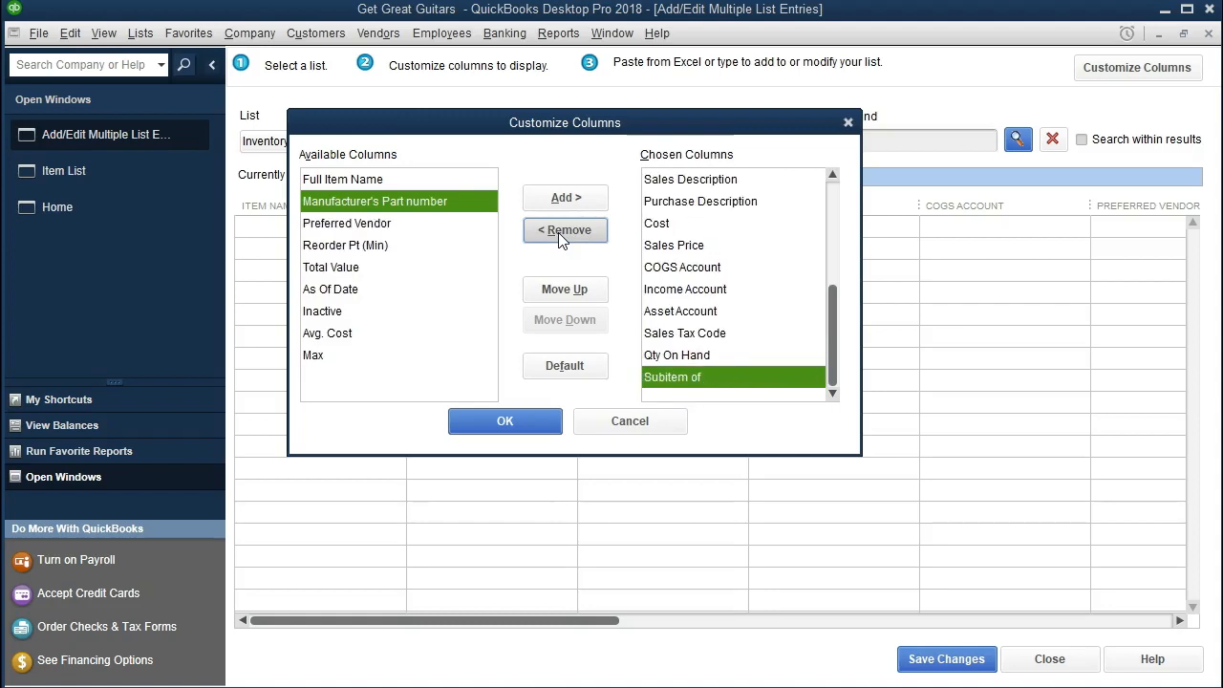
{"action": "left_click", "coordinate": [559, 232]}
Review the chosen columns in order from Item Name through Qty On Hand, and apply the customized column layout.
{"action": "left_click", "coordinate": [705, 180]}
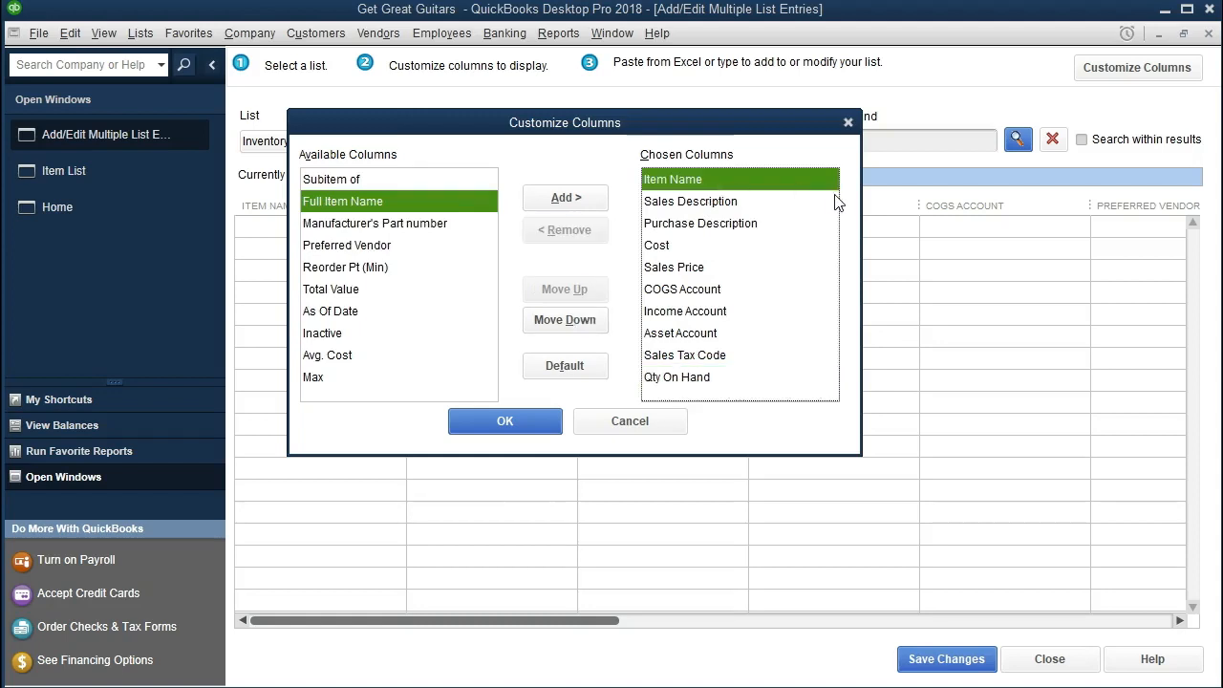
{"action": "key", "text": "Down"}
{"action": "key", "text": "Down"}
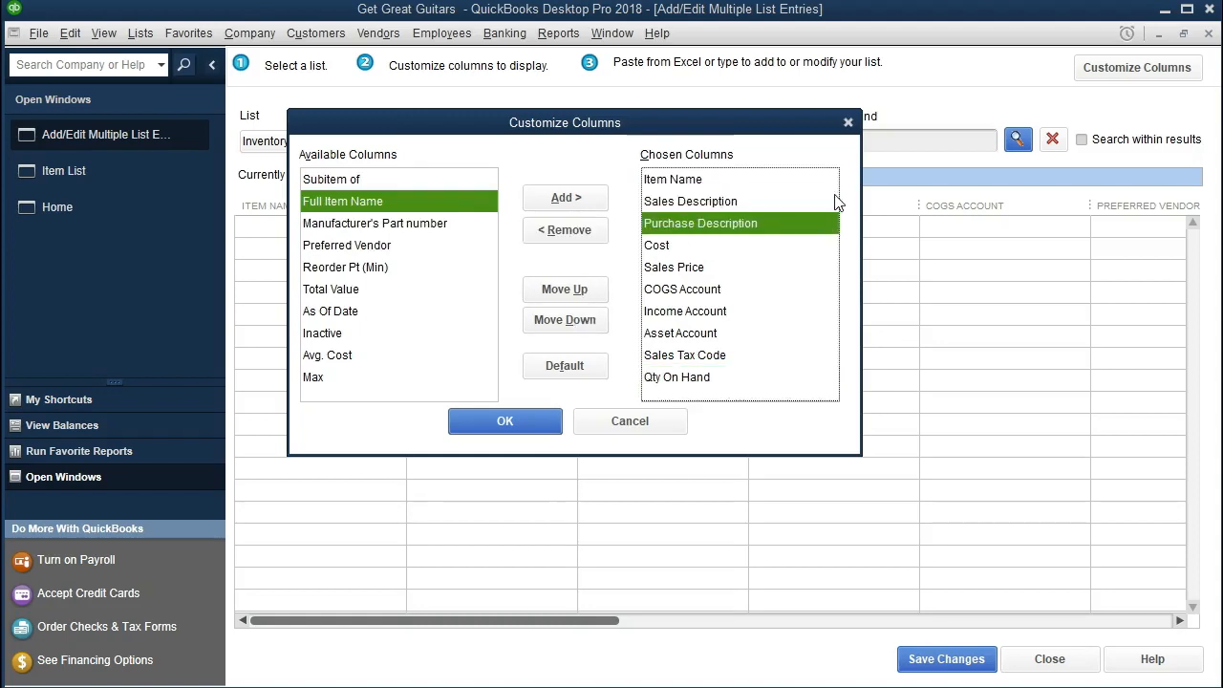
{"action": "key", "text": "Down"}
{"action": "key", "text": "Down"}
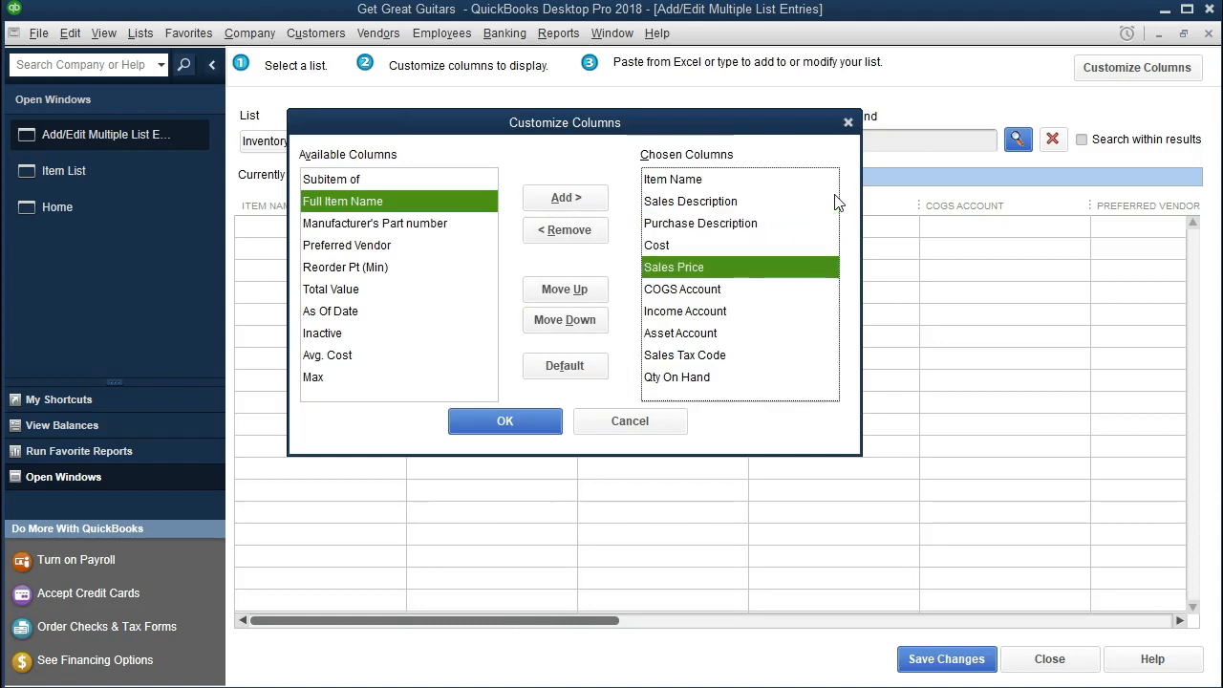
{"action": "key", "text": "Down"}
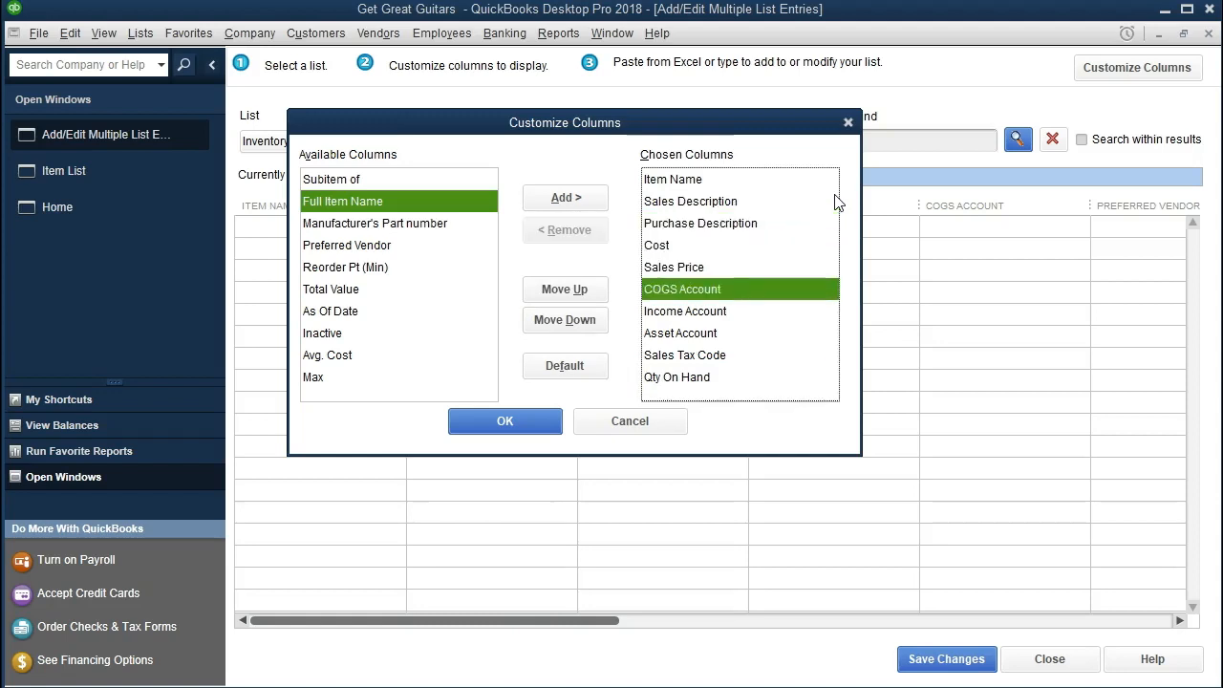
{"action": "key", "text": "Down"}
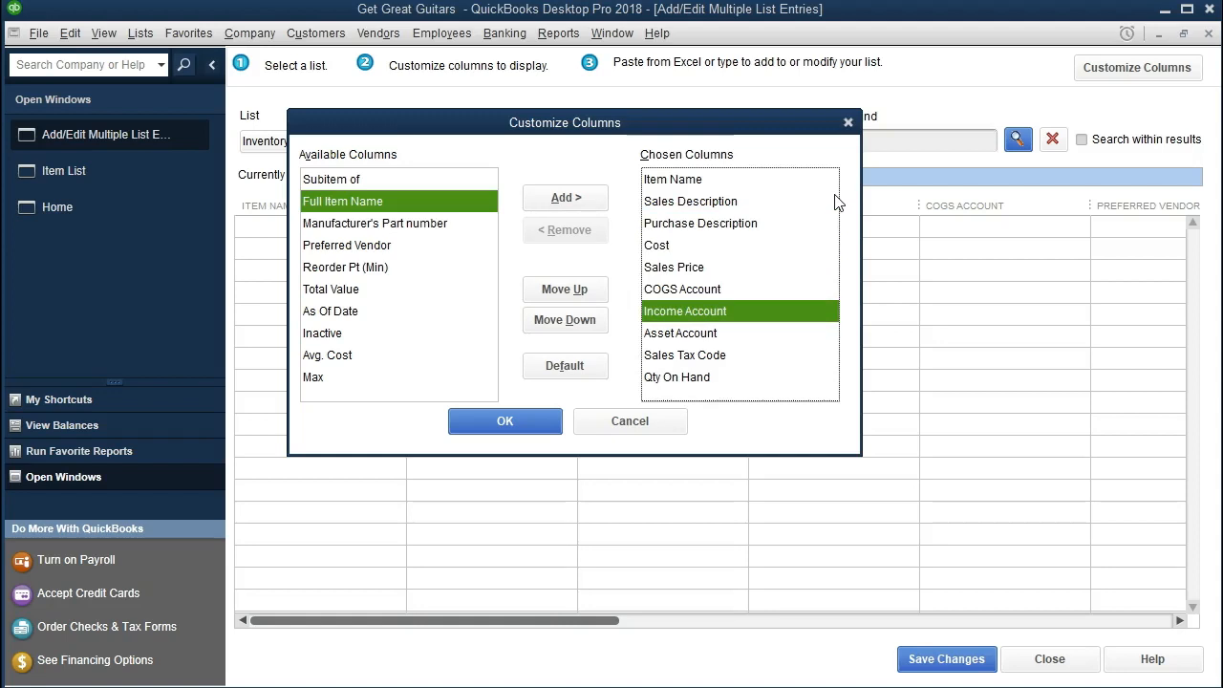
{"action": "key", "text": "Down"}
{"action": "key", "text": "Down"}
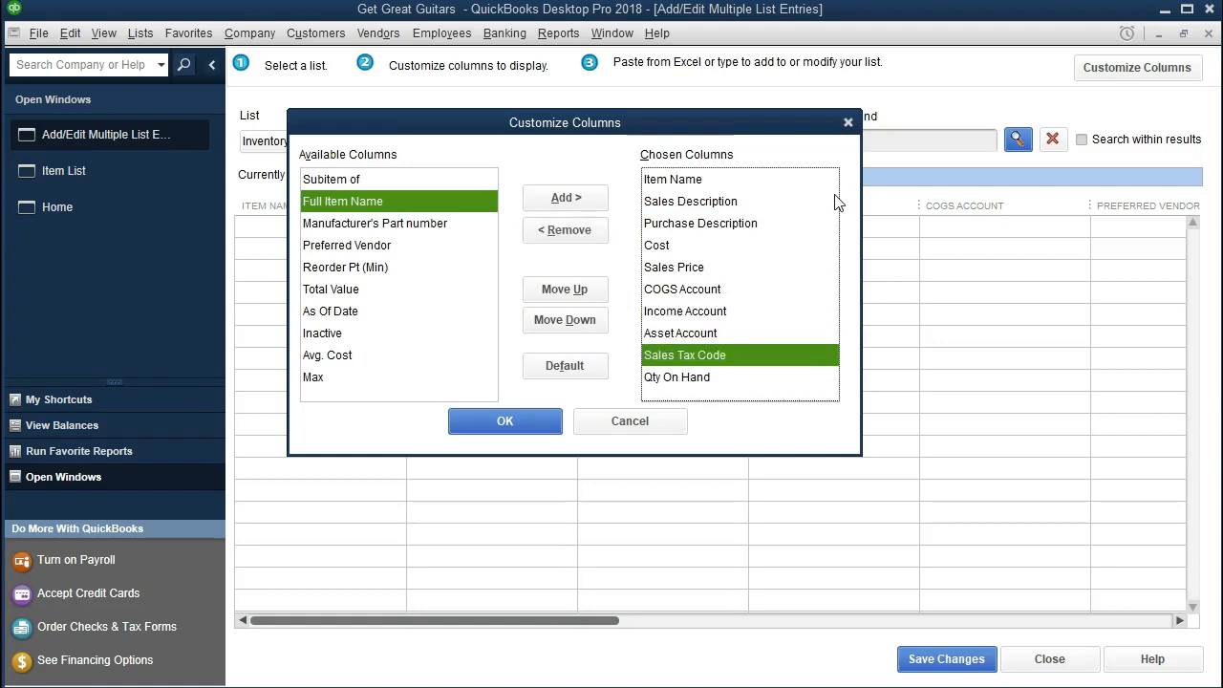
{"action": "key", "text": "Down"}
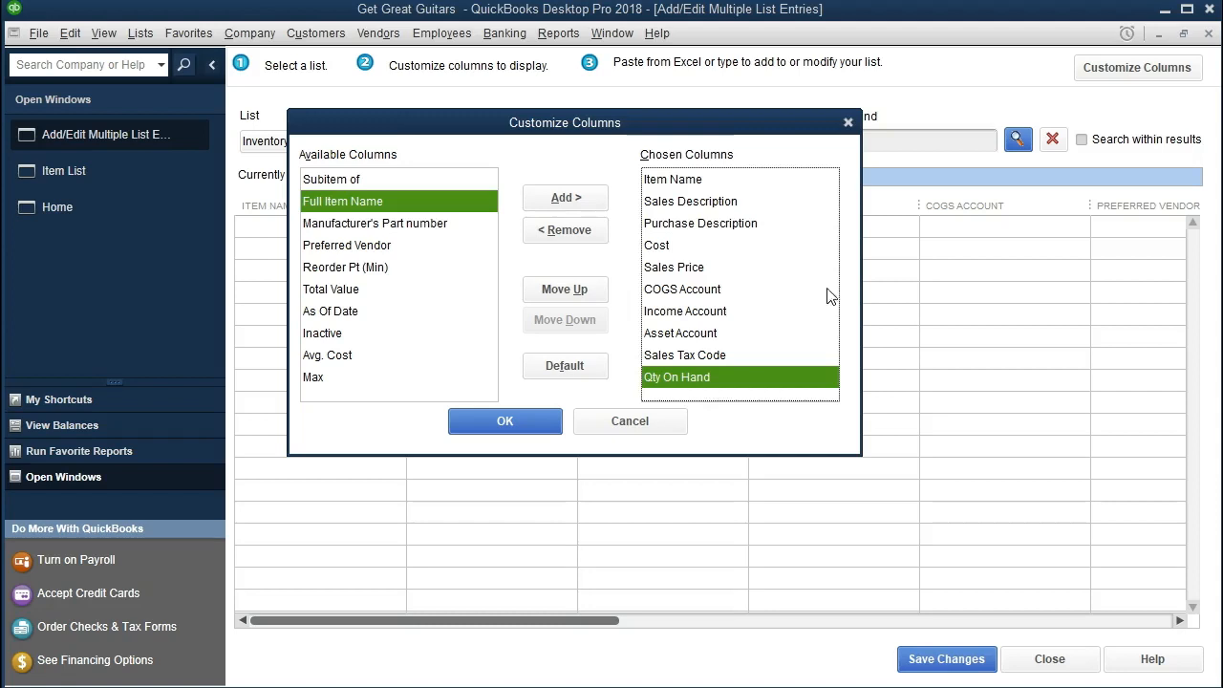
{"action": "left_click", "coordinate": [519, 421]}
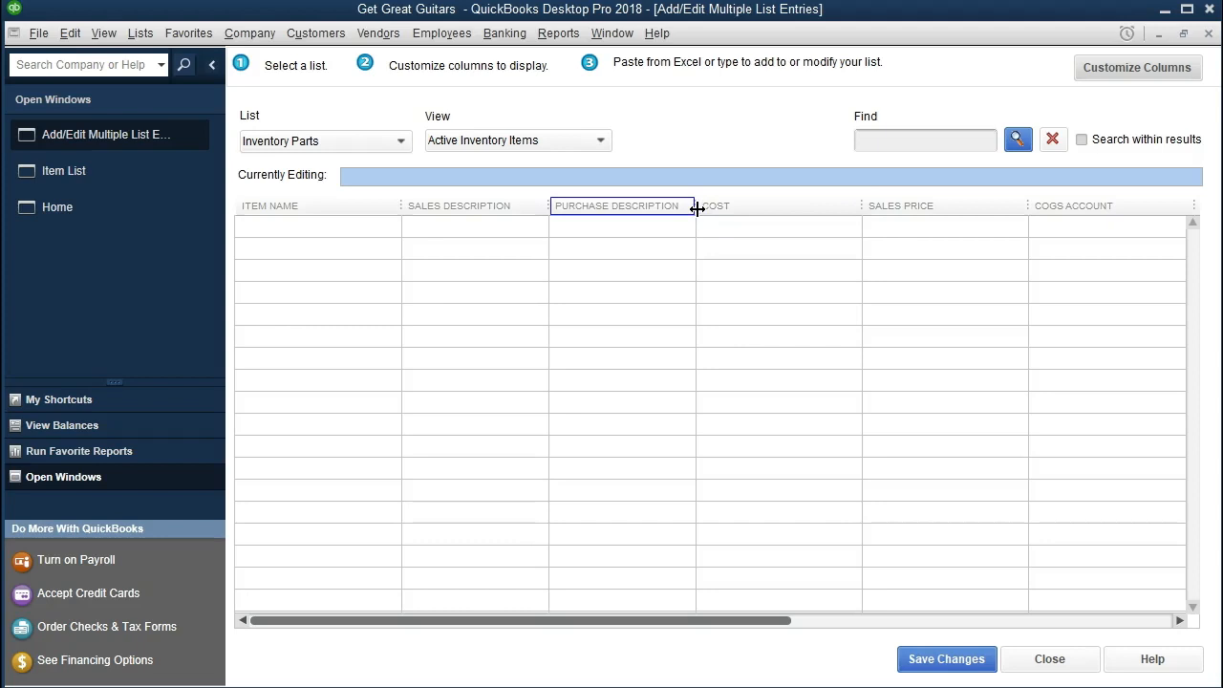
Widen the Purchase Description column and narrow the Cost, Sales Price and COGS Account columns.
{"action": "left_click_drag", "start_coordinate": [697, 209], "coordinate": [740, 207]}
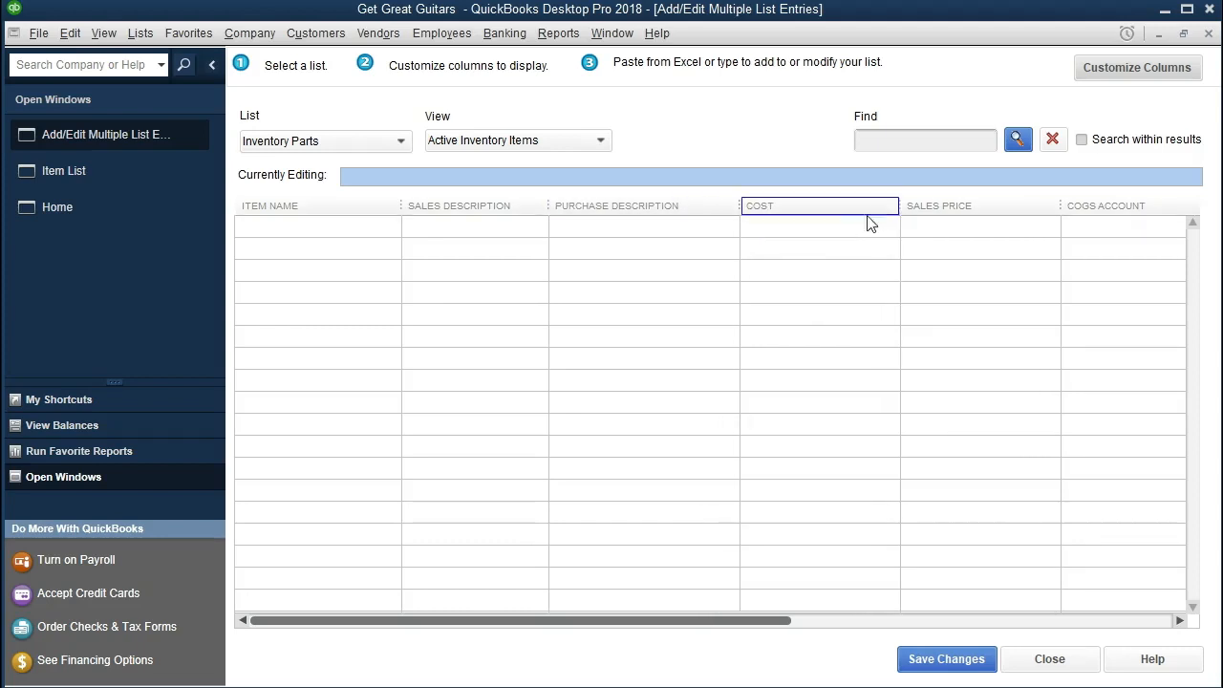
{"action": "left_click_drag", "start_coordinate": [901, 202], "coordinate": [853, 205]}
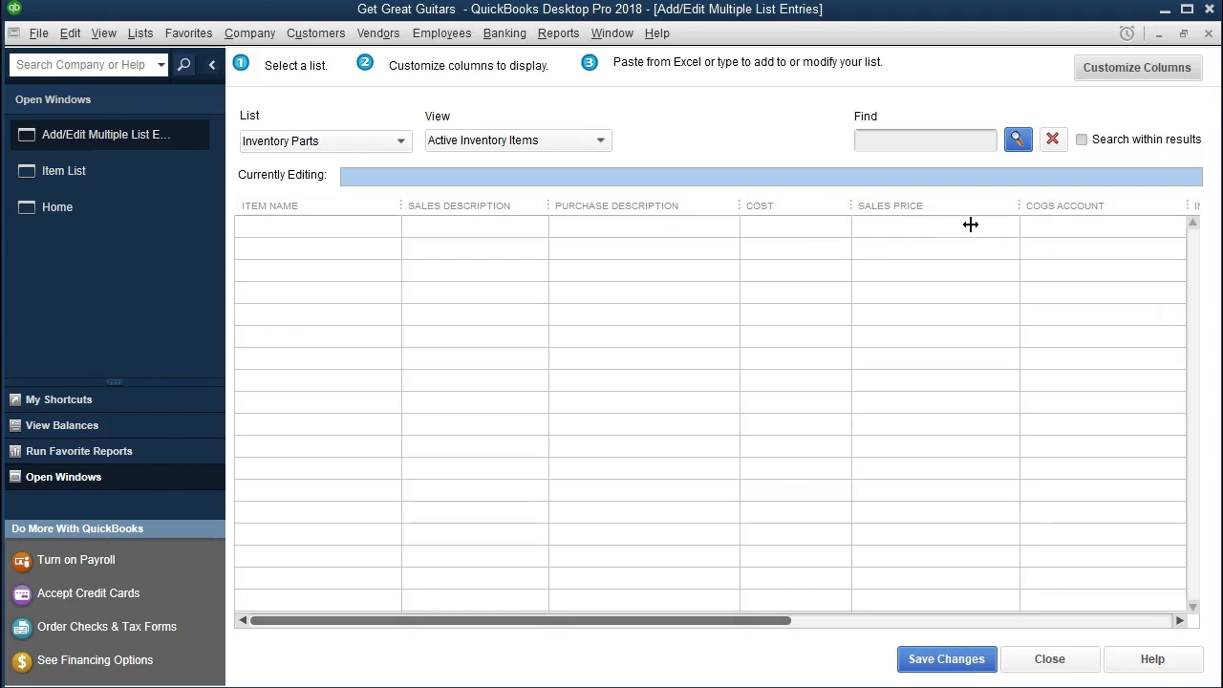
{"action": "left_click_drag", "start_coordinate": [1014, 200], "coordinate": [963, 202]}
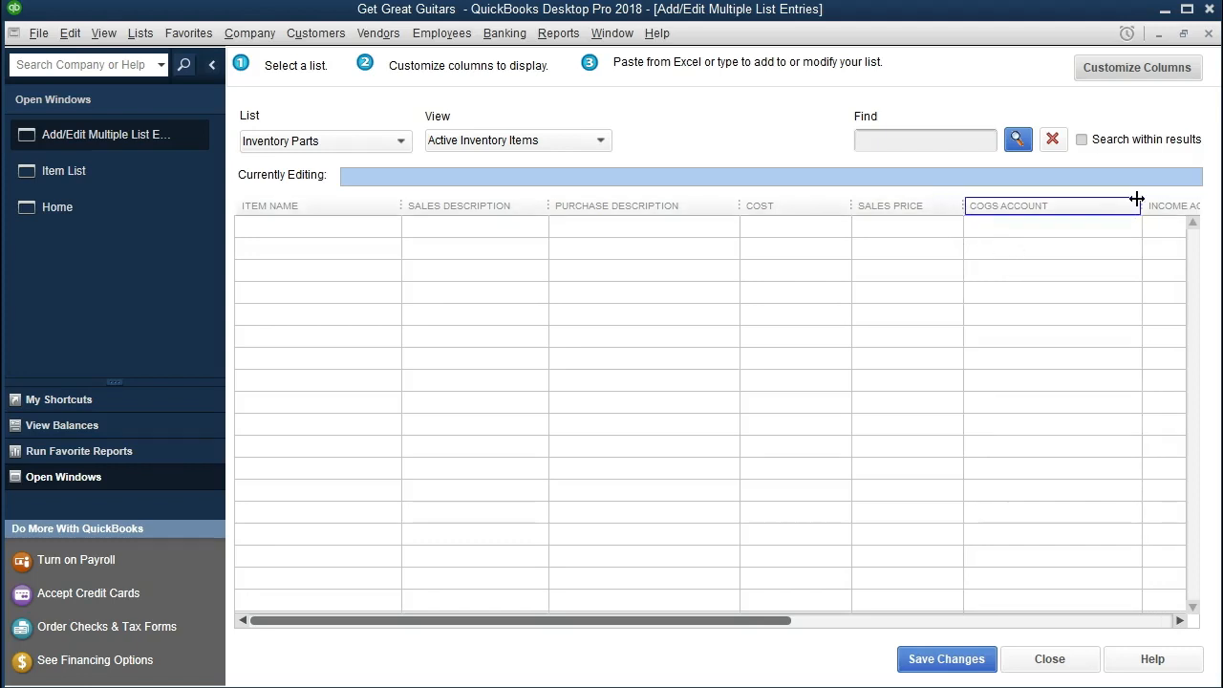
{"action": "left_click_drag", "start_coordinate": [1136, 199], "coordinate": [1086, 200]}
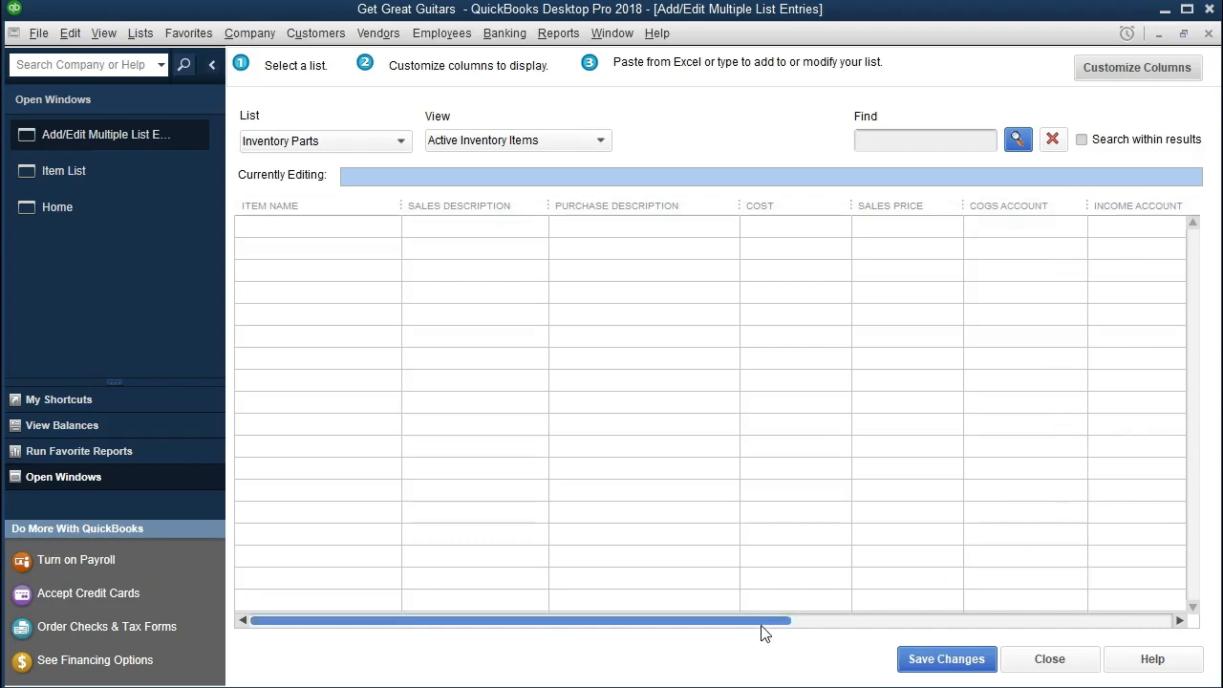
Narrow the Income Account column and check the COGS Account entry in the first inventory row.
{"action": "left_click_drag", "start_coordinate": [762, 627], "coordinate": [845, 628]}
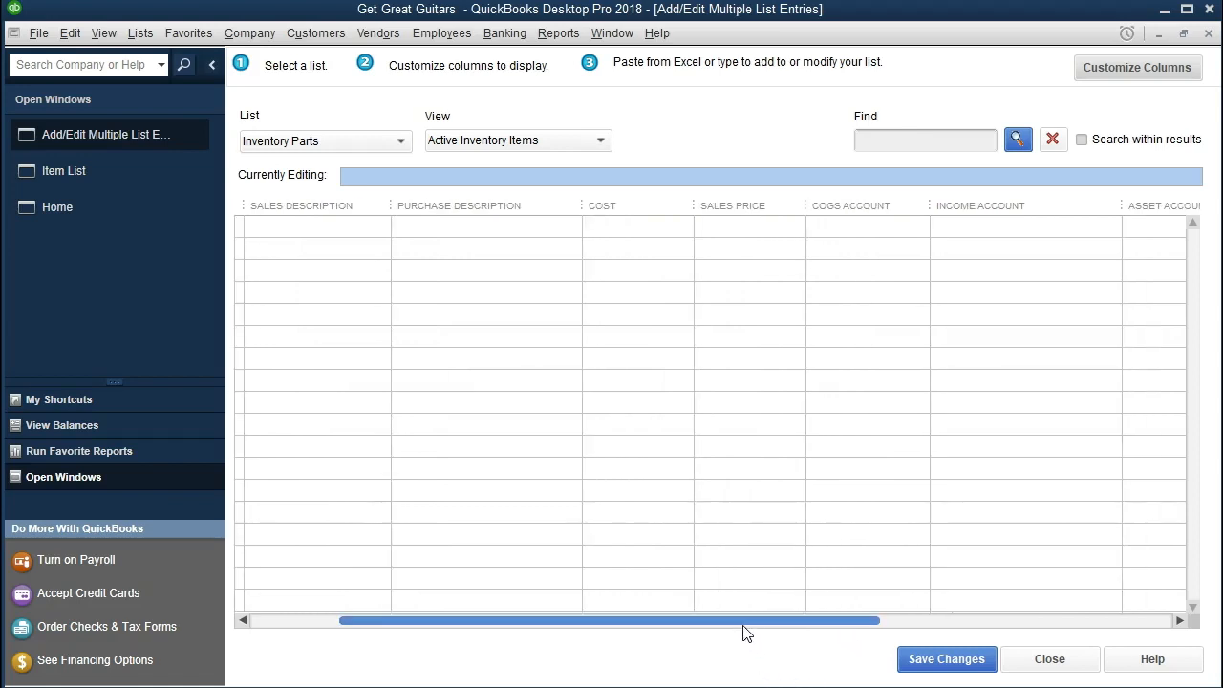
{"action": "left_click_drag", "start_coordinate": [731, 623], "coordinate": [832, 631]}
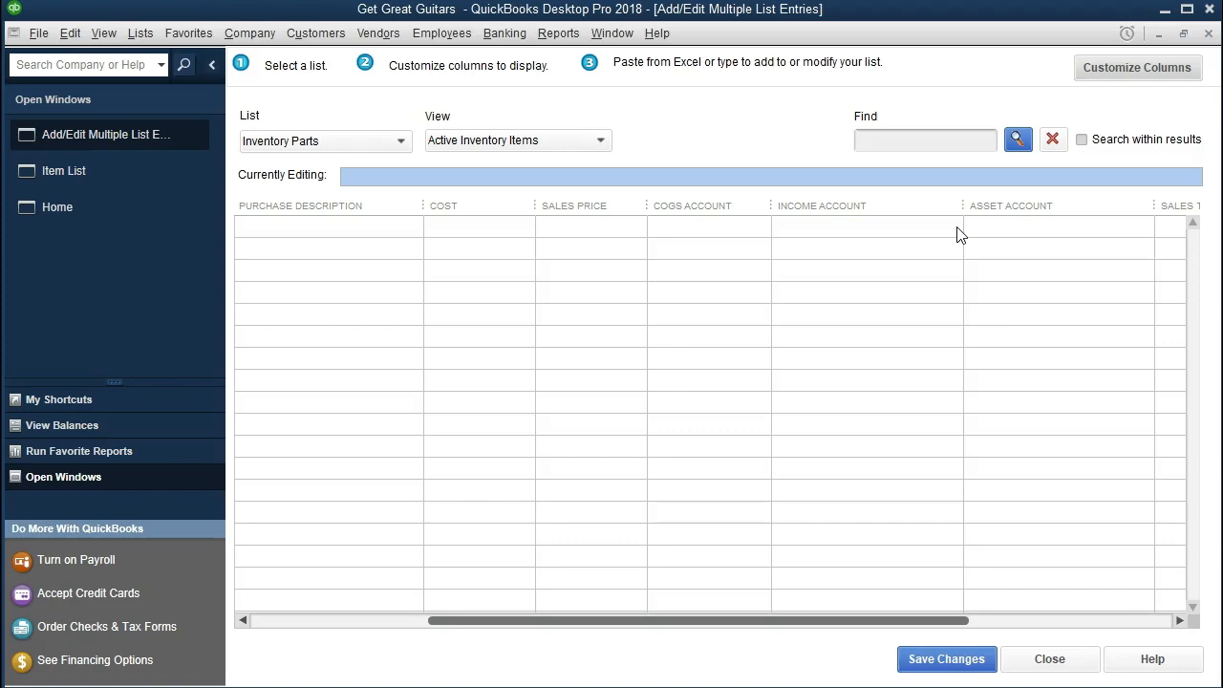
{"action": "left_click_drag", "start_coordinate": [966, 203], "coordinate": [904, 211]}
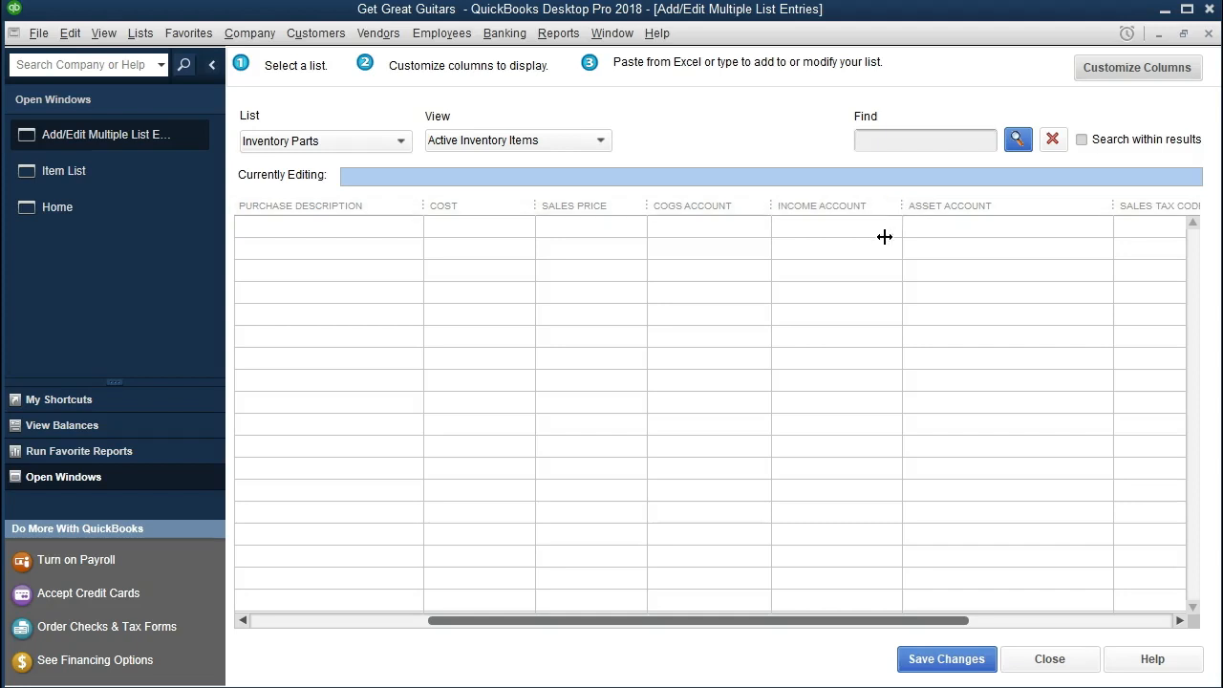
{"action": "left_click", "coordinate": [871, 231]}
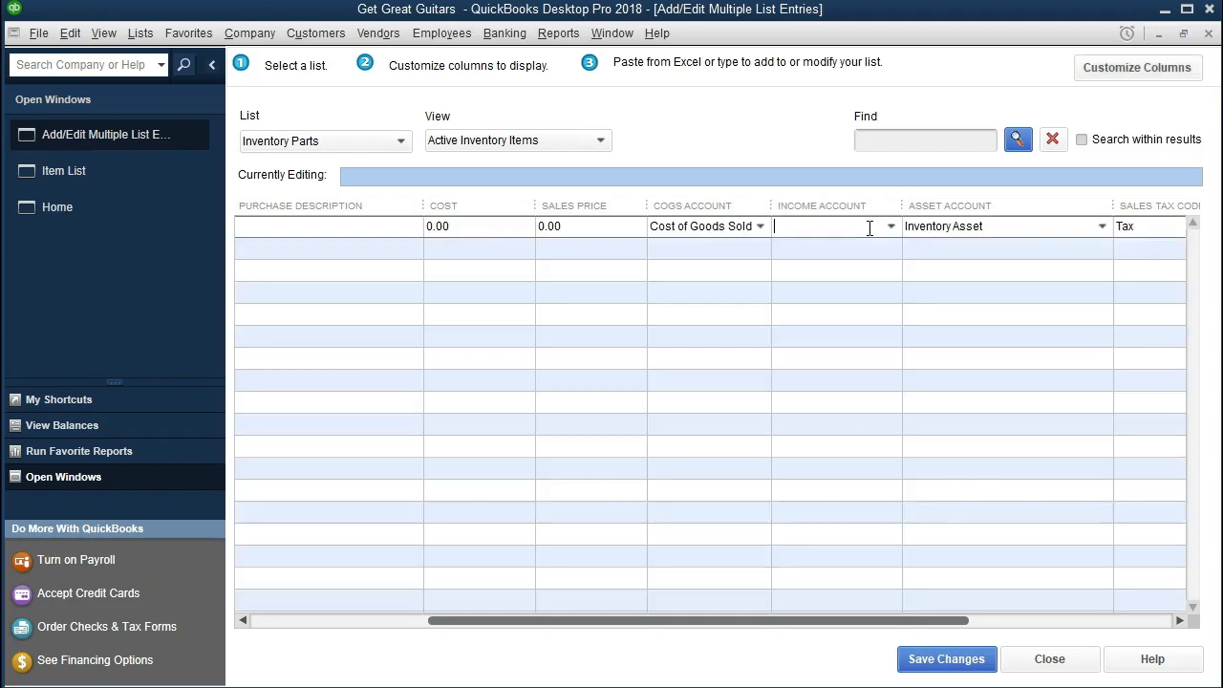
{"action": "left_click", "coordinate": [719, 234]}
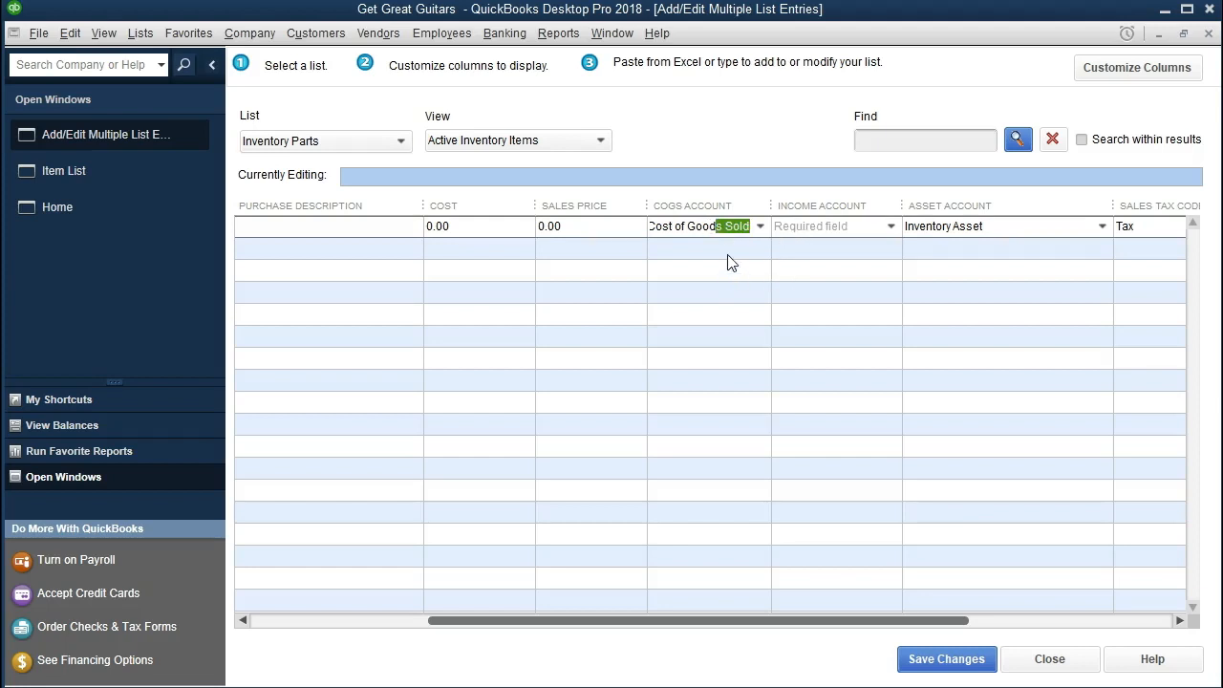
{"action": "left_click", "coordinate": [728, 255]}
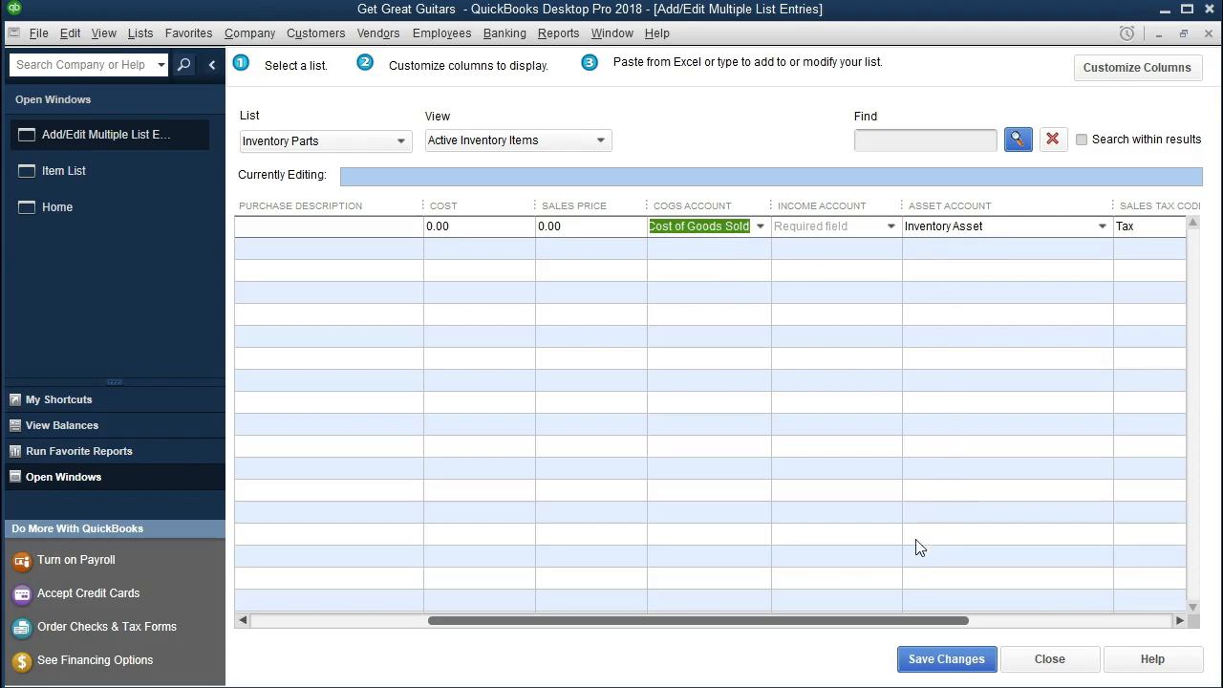
Narrow the Asset Account and Sales Tax Code columns to make room for Qty On Hand.
{"action": "left_click_drag", "start_coordinate": [893, 620], "coordinate": [994, 638]}
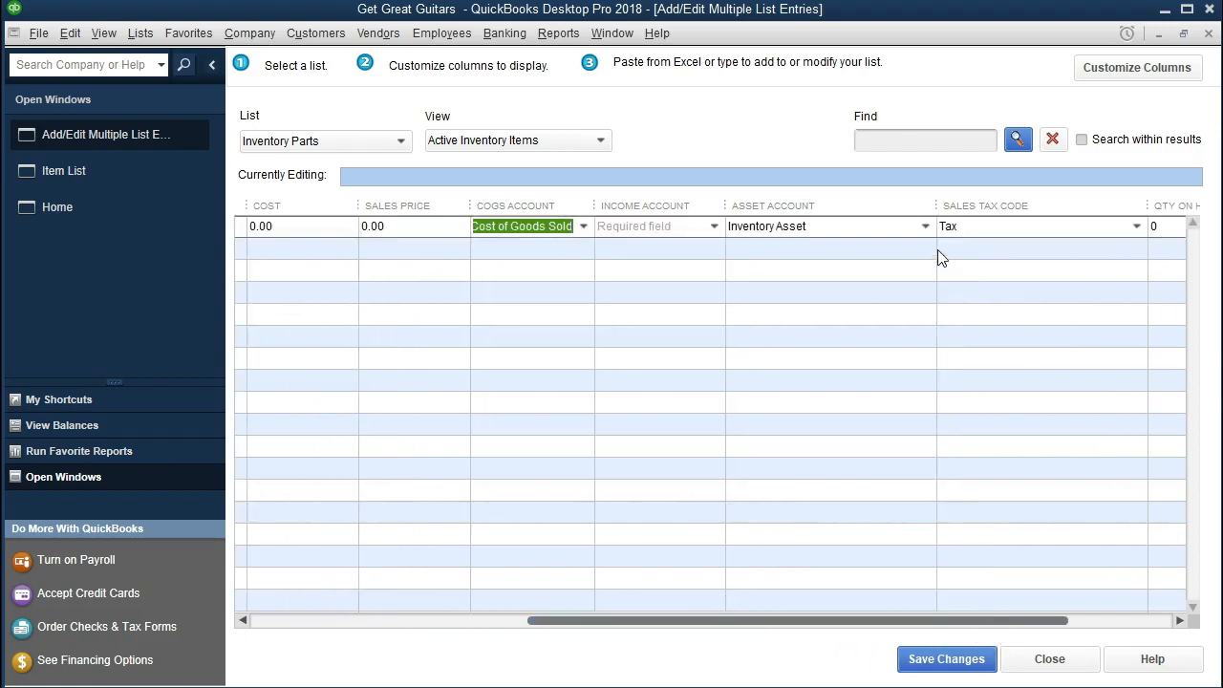
{"action": "left_click_drag", "start_coordinate": [936, 206], "coordinate": [877, 212]}
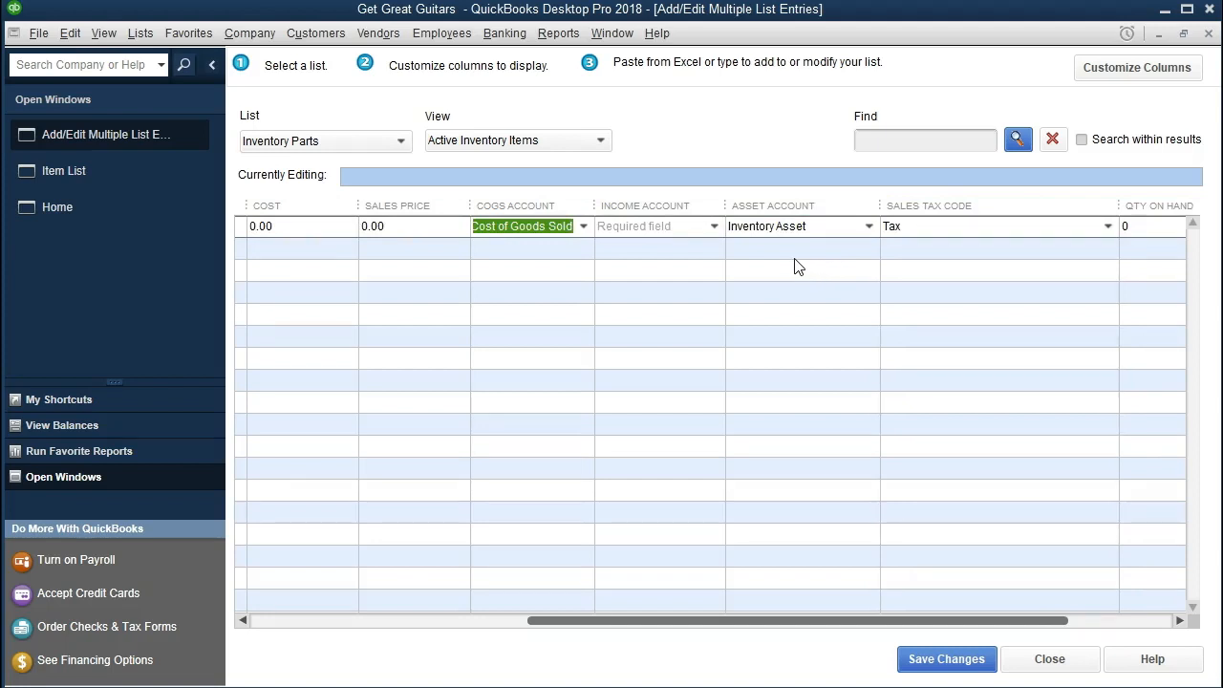
{"action": "left_click_drag", "start_coordinate": [1120, 204], "coordinate": [1031, 219]}
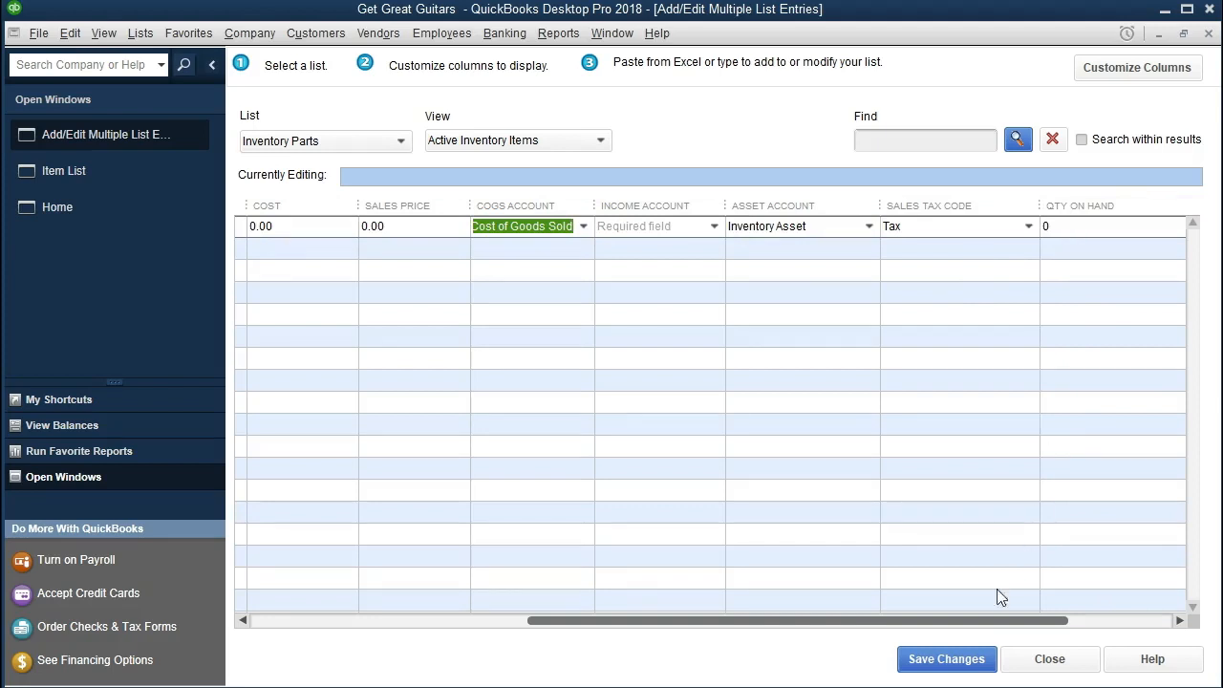
{"action": "left_click_drag", "start_coordinate": [1036, 621], "coordinate": [1139, 623]}
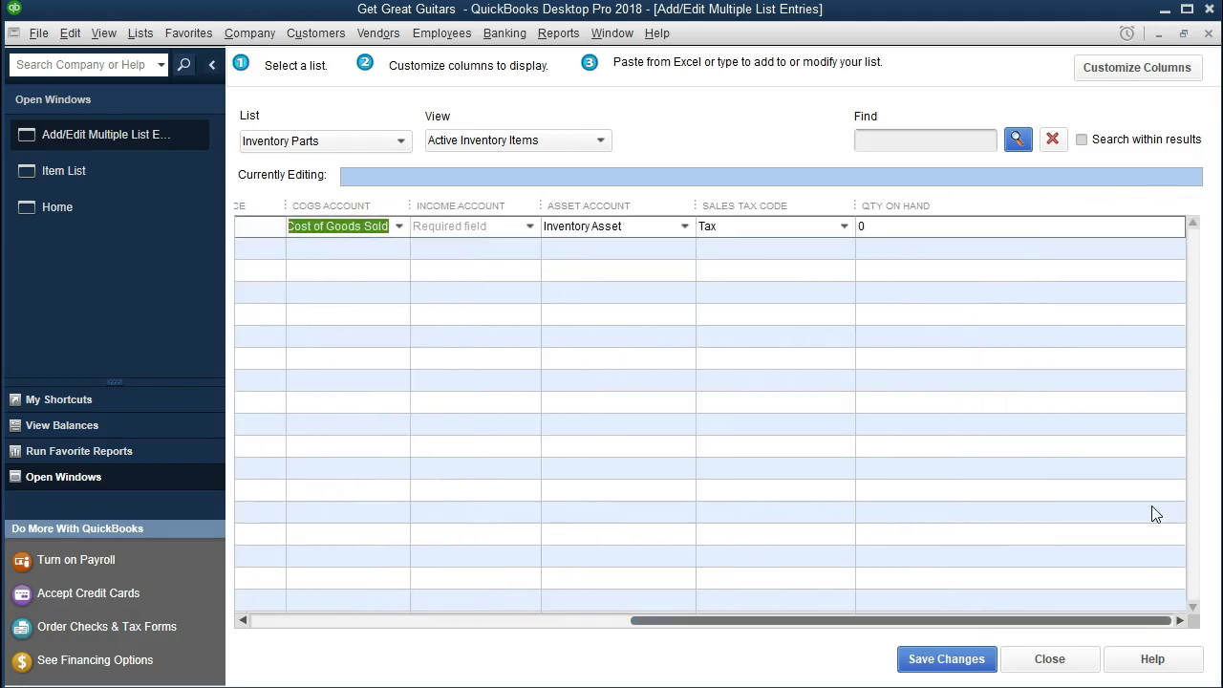
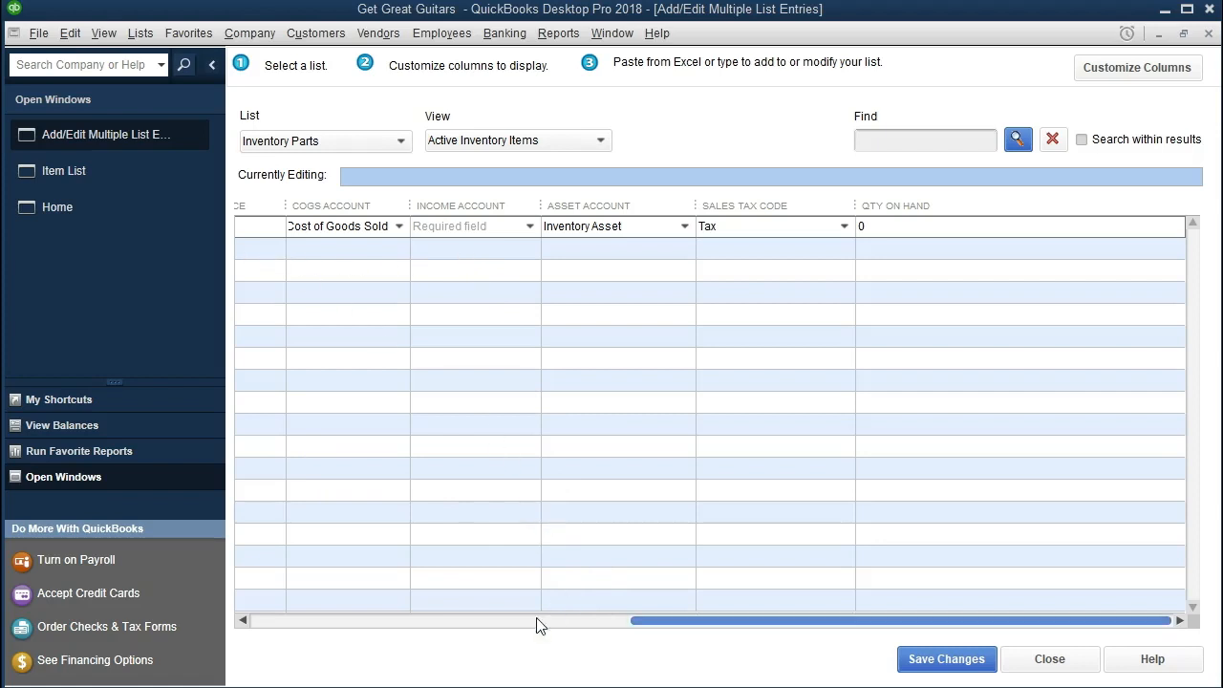
Enter ELP as the first inventory part's name, with Epiphone Les Paul as both its sales and purchase description.
{"action": "left_click_drag", "start_coordinate": [644, 625], "coordinate": [214, 611]}
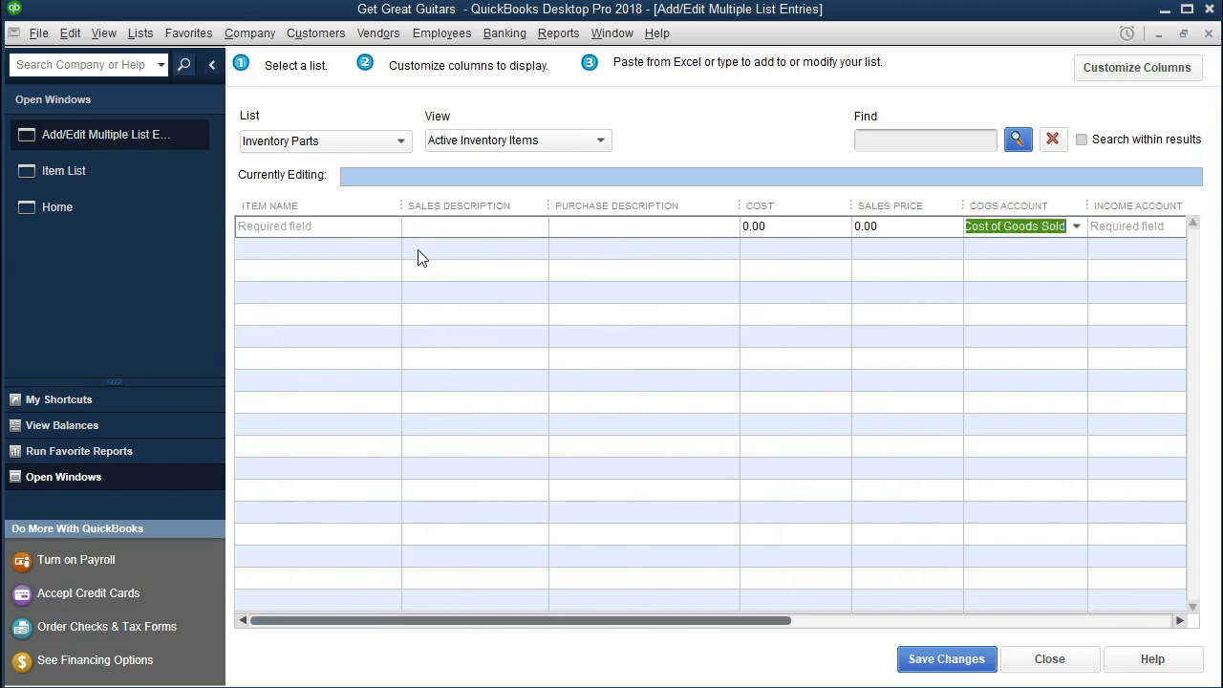
{"action": "left_click_drag", "start_coordinate": [571, 621], "coordinate": [525, 628]}
{"action": "left_click", "coordinate": [318, 227]}
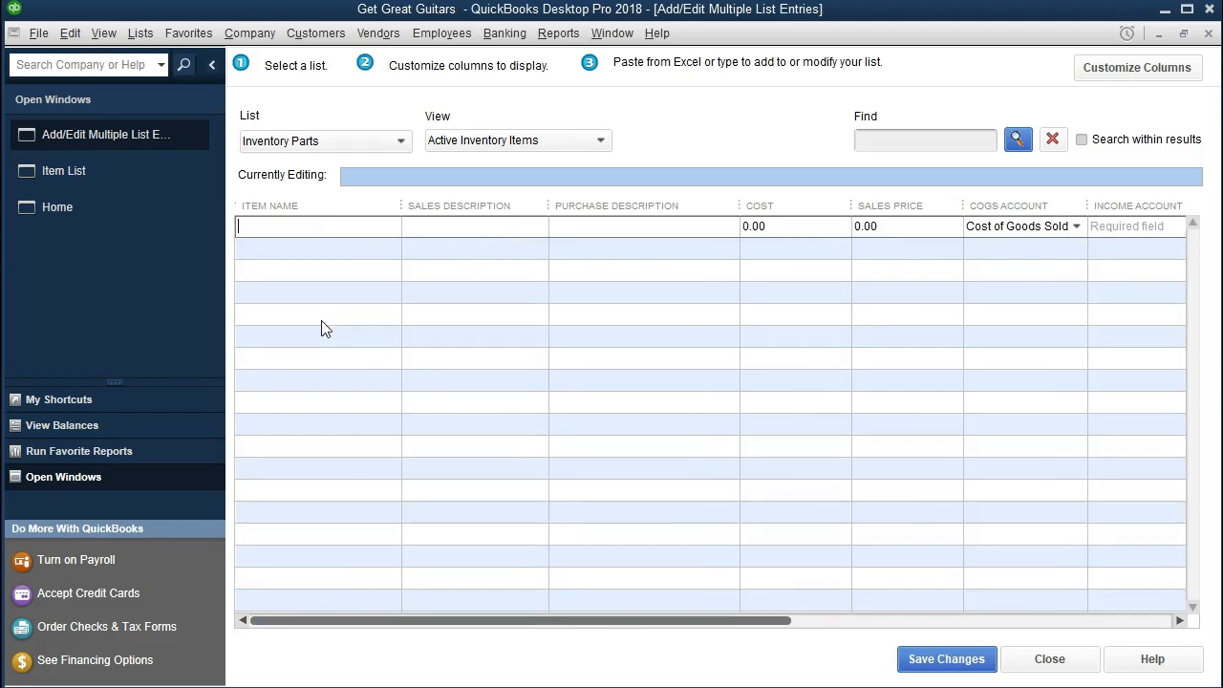
{"action": "type", "text": "ELP"}
{"action": "key", "text": "Tab"}
{"action": "type", "text": "Epiphone Les"}
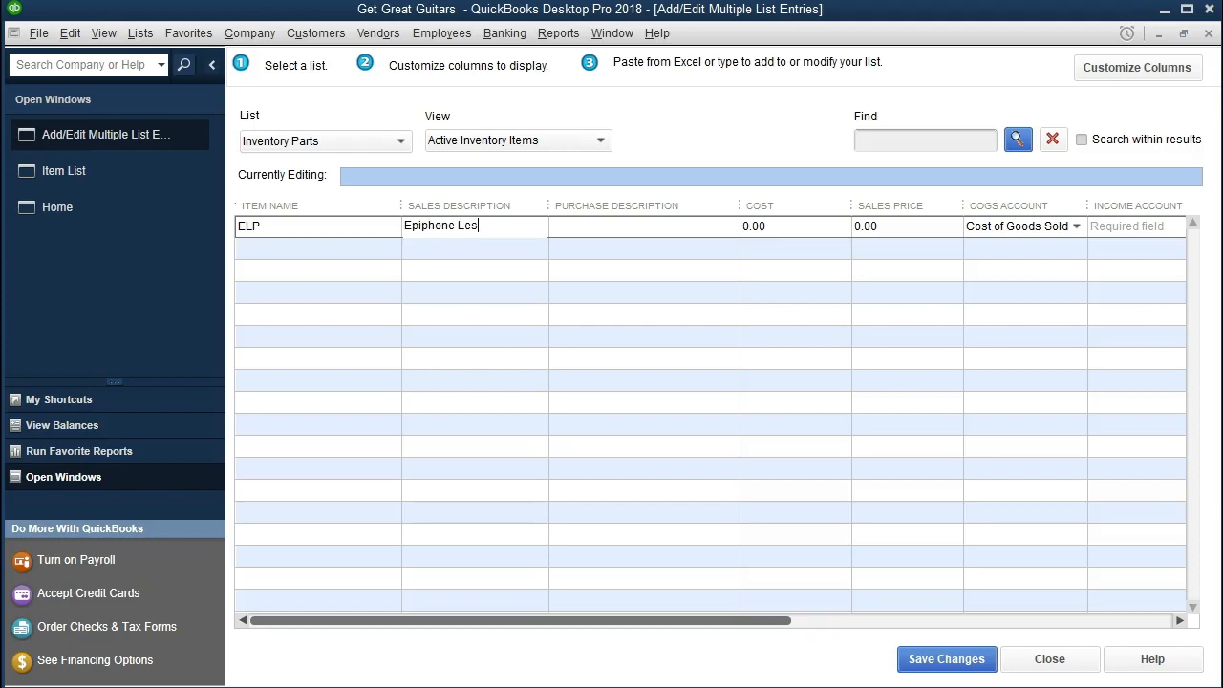
{"action": "type", "text": " Paul"}
{"action": "key", "text": "Tab"}
{"action": "type", "text": "Epi"}
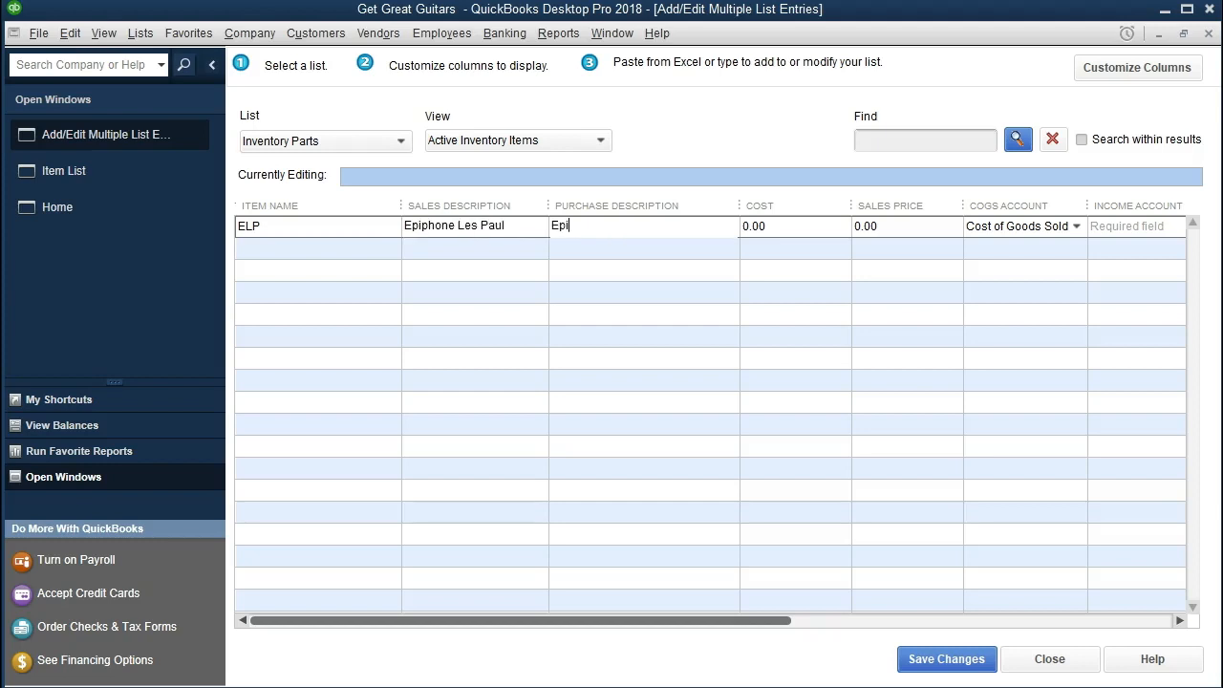
{"action": "type", "text": "phone Les Paul"}
{"action": "key", "text": "Tab"}
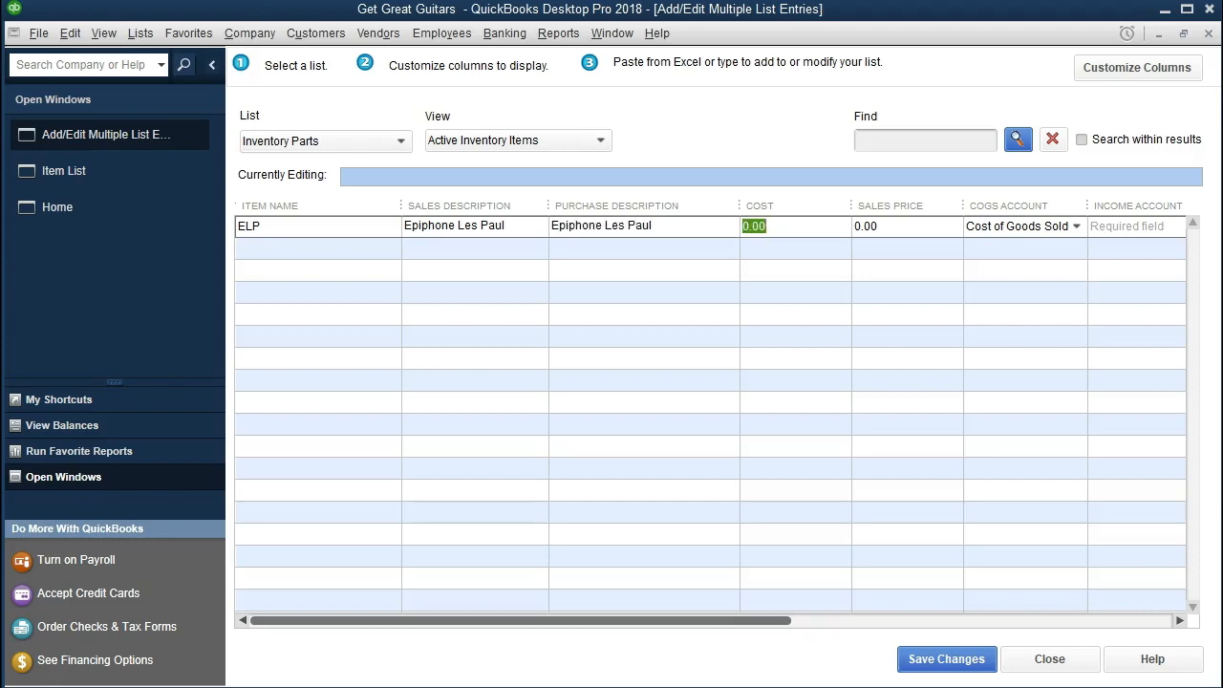
Set the ELP item's cost to 400 and its sales price to 500.
{"action": "type", "text": "400"}
{"action": "key", "text": "Tab"}
{"action": "type", "text": "500"}
{"action": "key", "text": "Tab"}
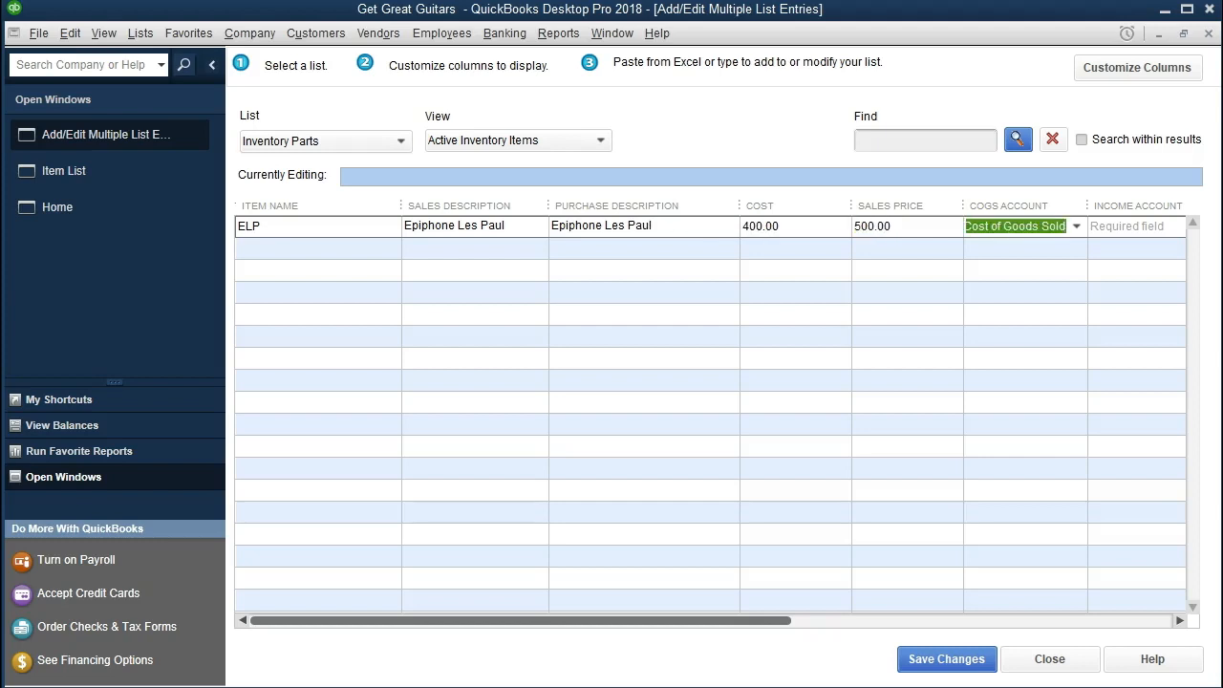
Assign the Merchandise Sales income account to ELP and complete the row with a quantity on hand of 1.
{"action": "key", "text": "Tab"}
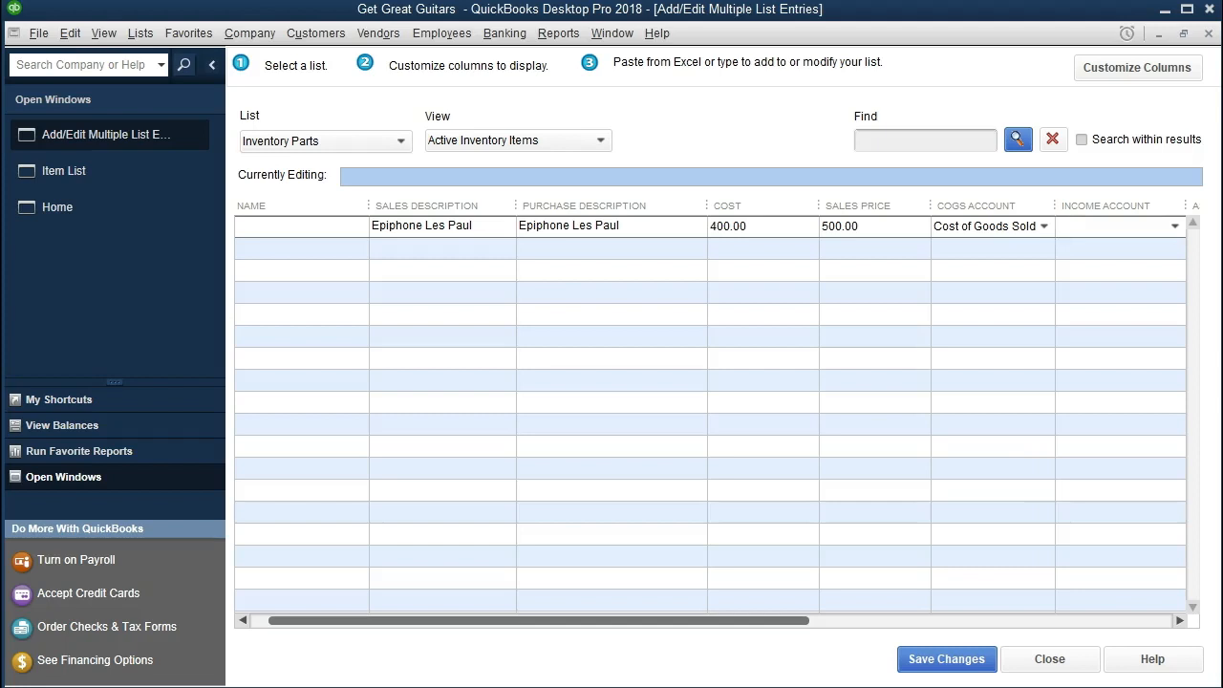
{"action": "type", "text": "Merchandise Sales"}
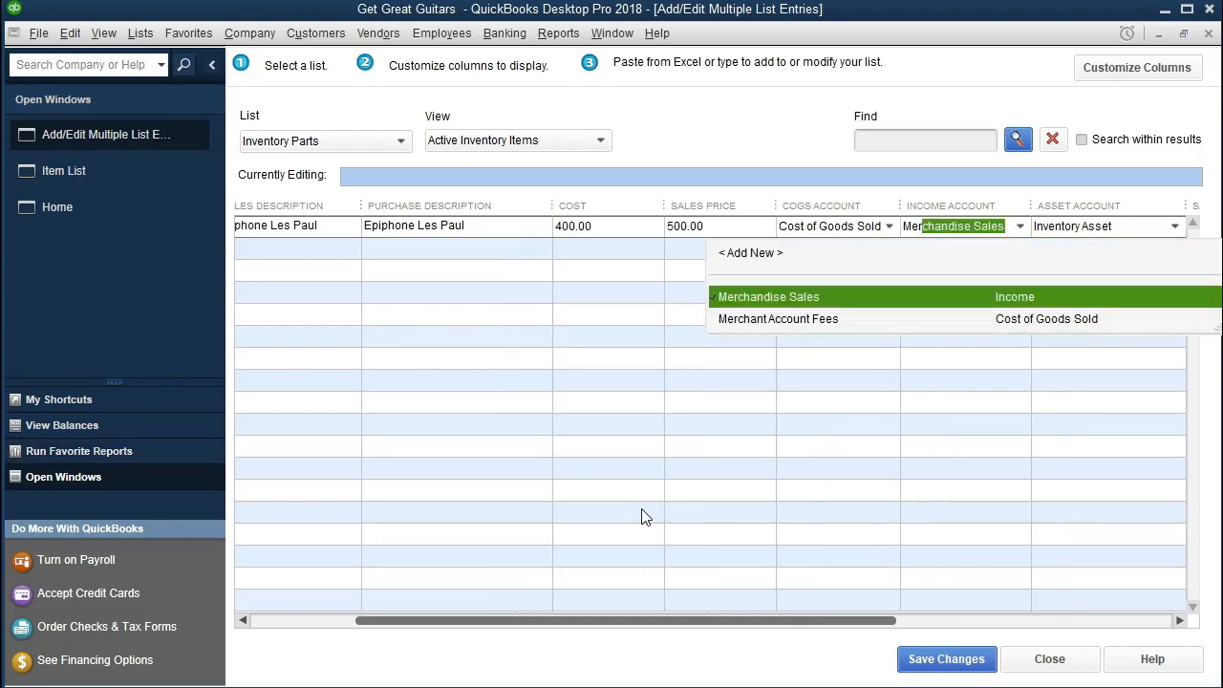
{"action": "key", "text": "Tab"}
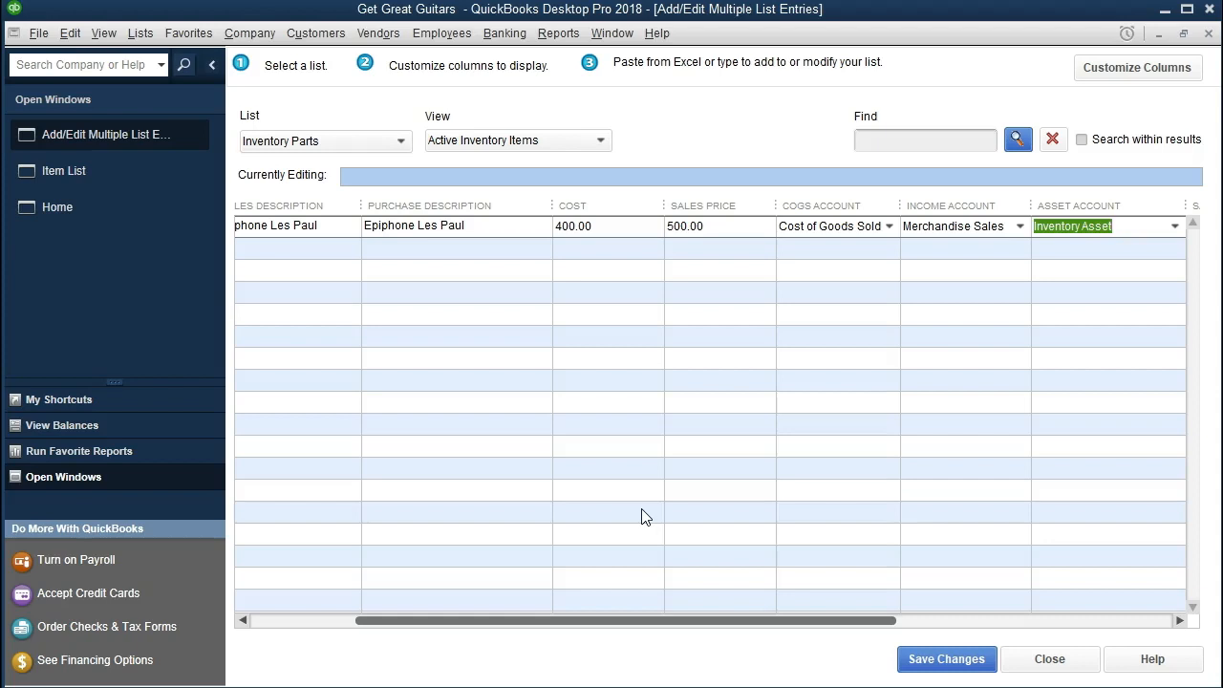
{"action": "key", "text": "Tab"}
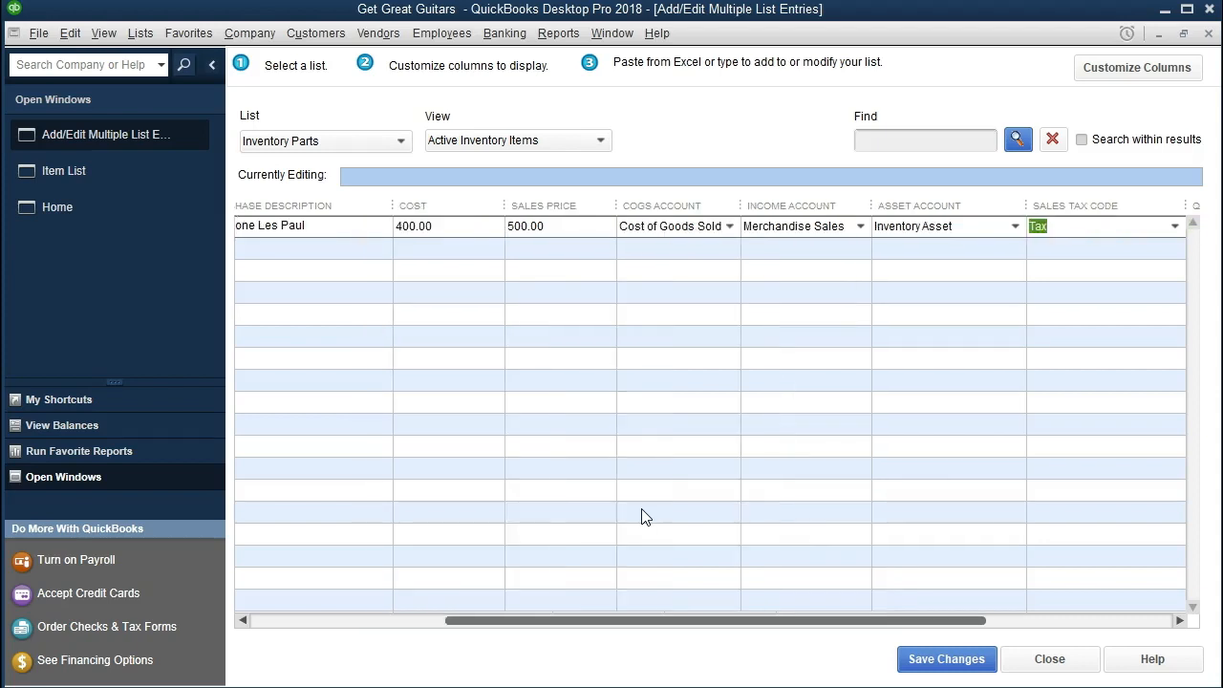
{"action": "key", "text": "Tab"}
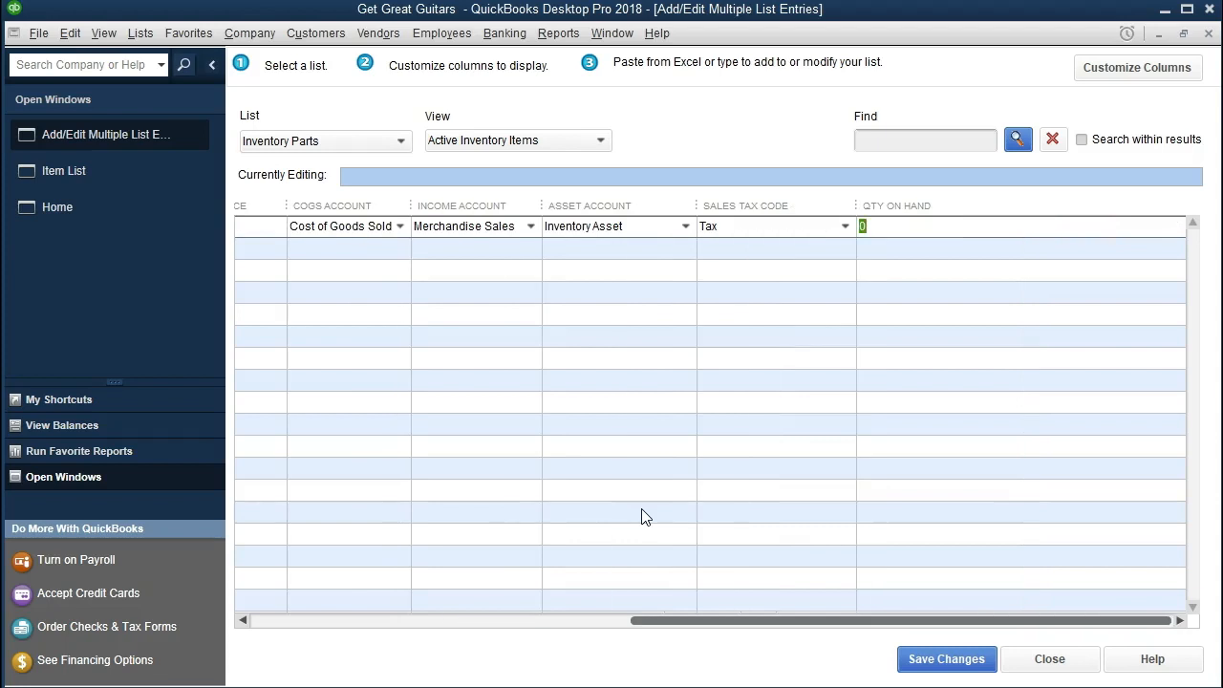
{"action": "type", "text": "1"}
{"action": "key", "text": "Tab"}
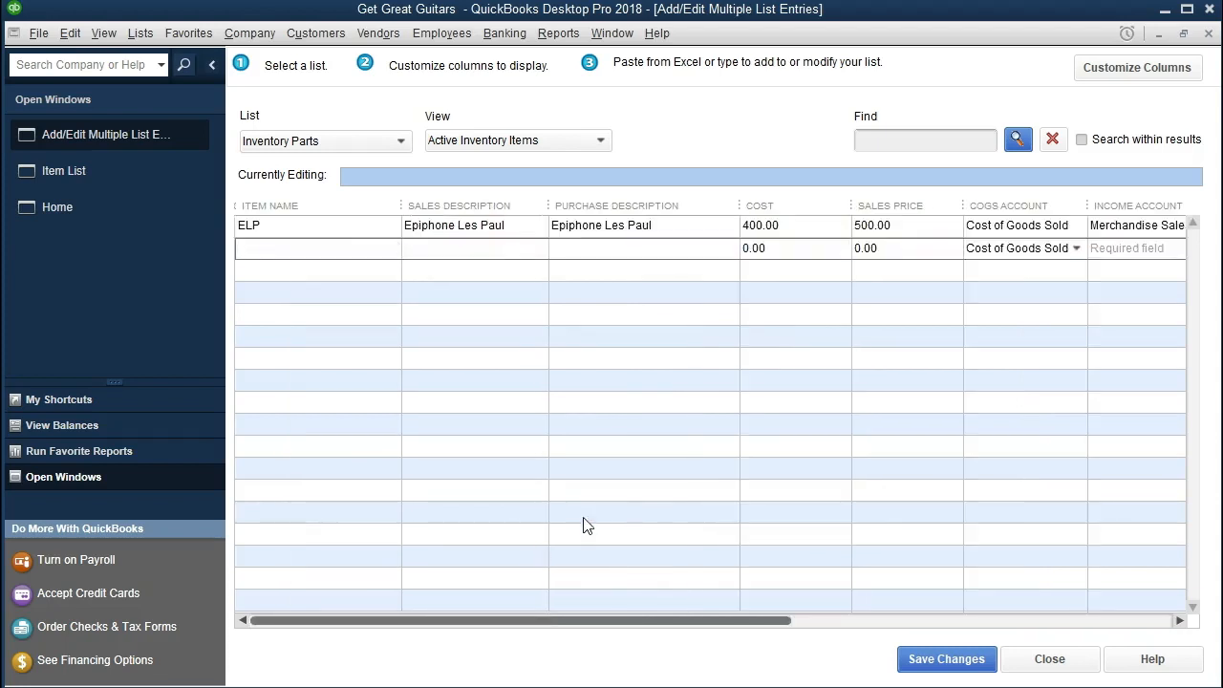
Add the As Of Date column after Qty On Hand in the inventory parts column layout.
{"action": "left_click_drag", "start_coordinate": [549, 626], "coordinate": [1020, 613]}
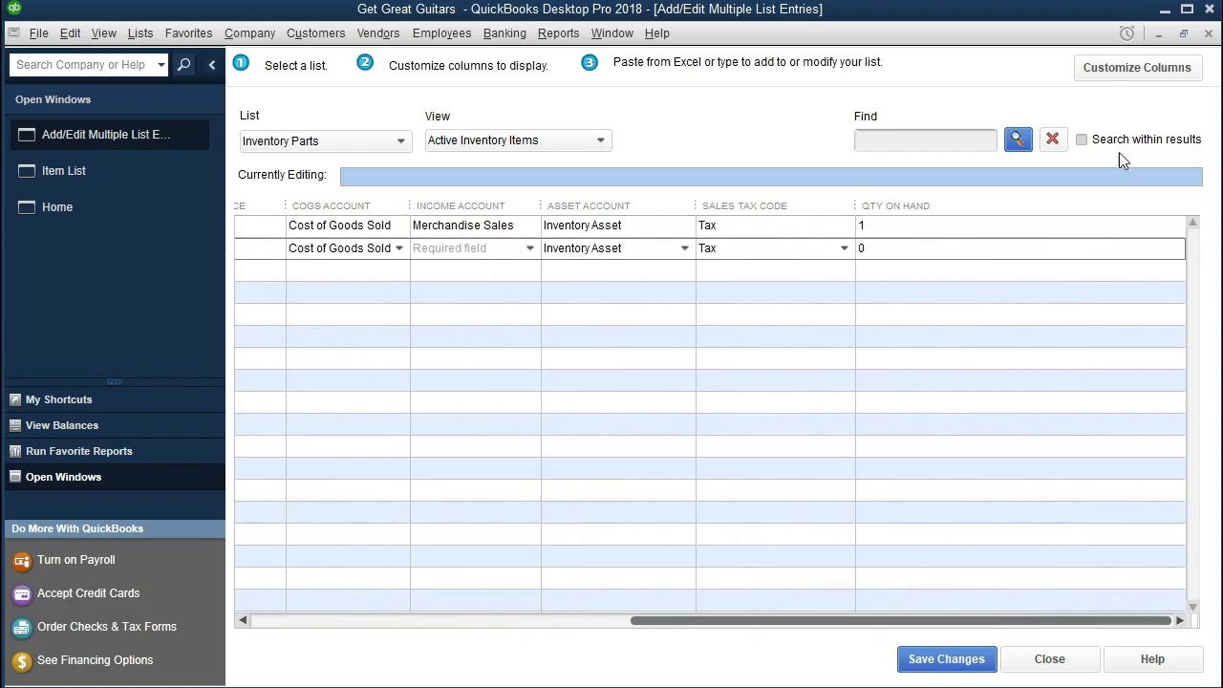
{"action": "left_click", "coordinate": [1138, 77]}
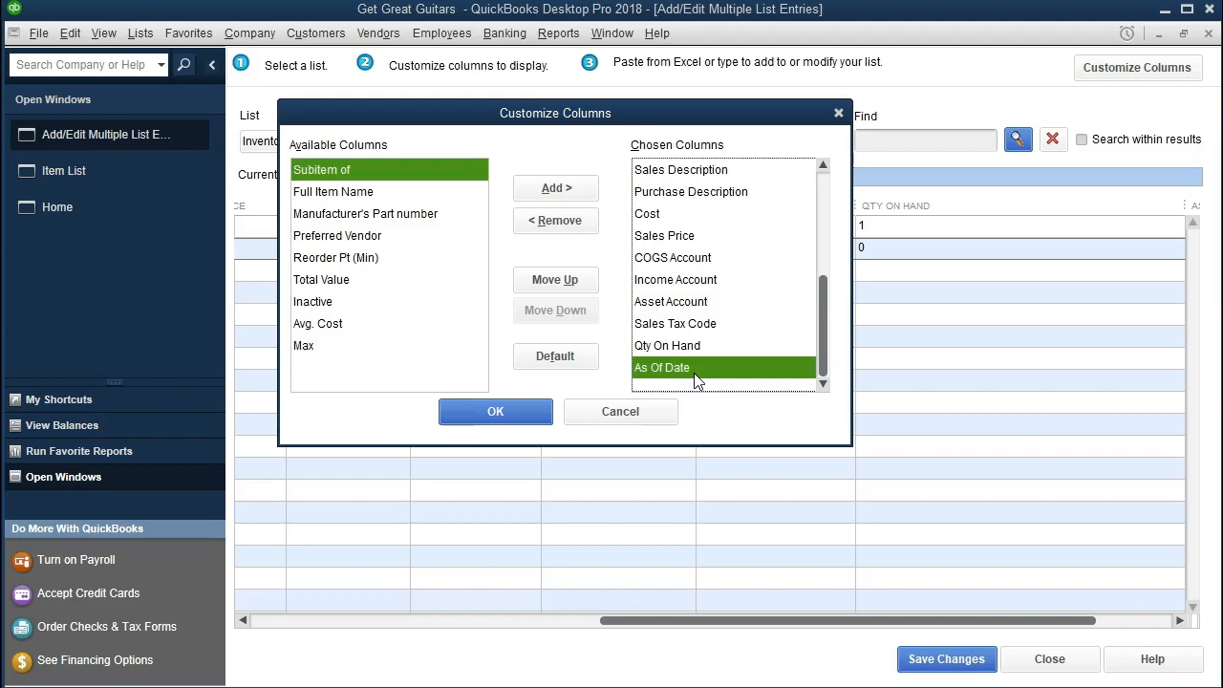
{"action": "left_click_drag", "start_coordinate": [822, 306], "coordinate": [825, 352]}
{"action": "left_click", "coordinate": [532, 413]}
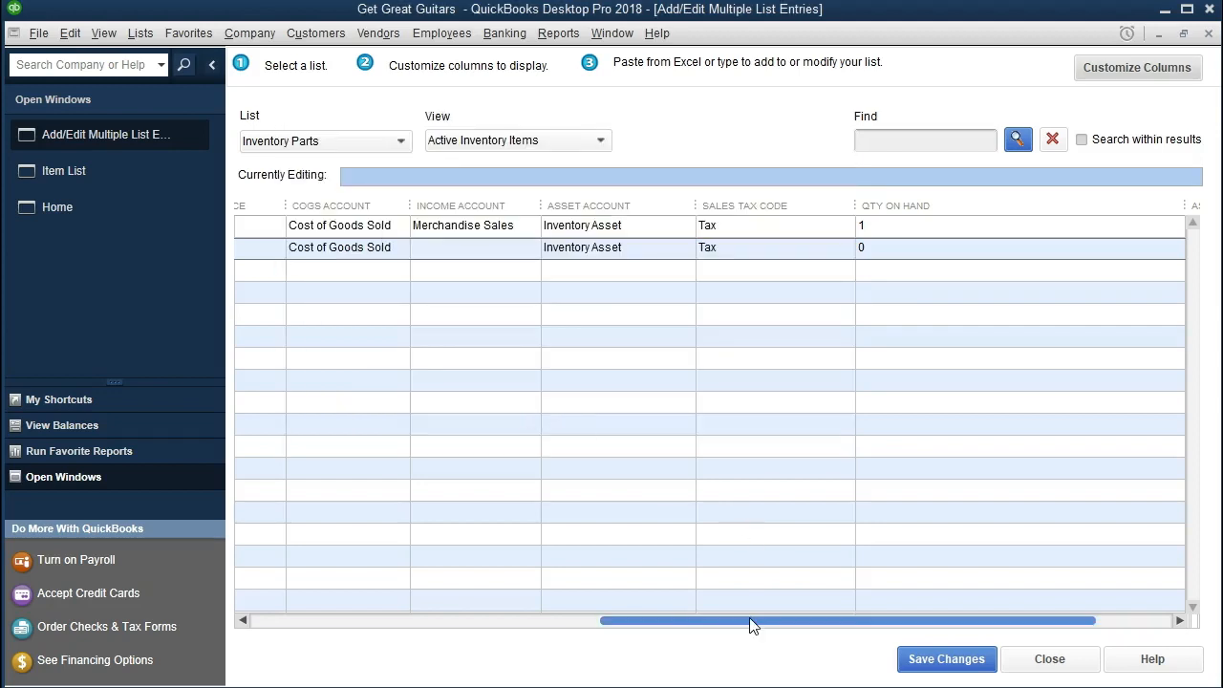
Set the ELP item's as-of date to 12/31/20.
{"action": "left_click_drag", "start_coordinate": [749, 618], "coordinate": [919, 628]}
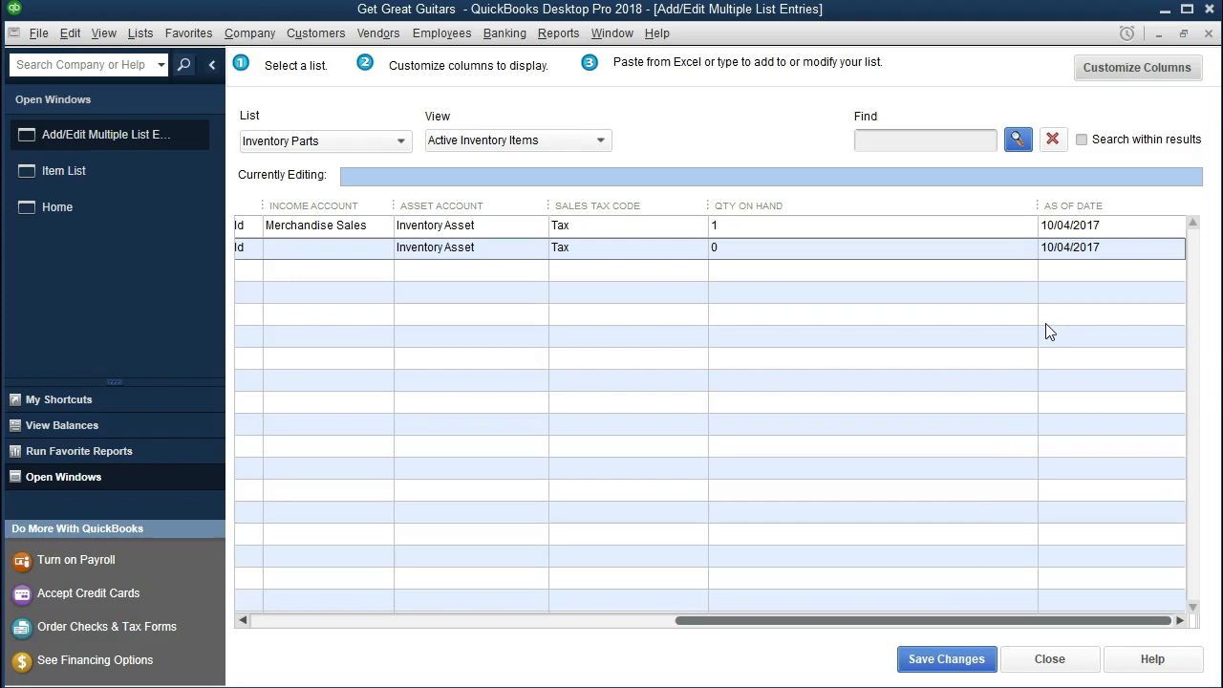
{"action": "left_click", "coordinate": [1117, 226]}
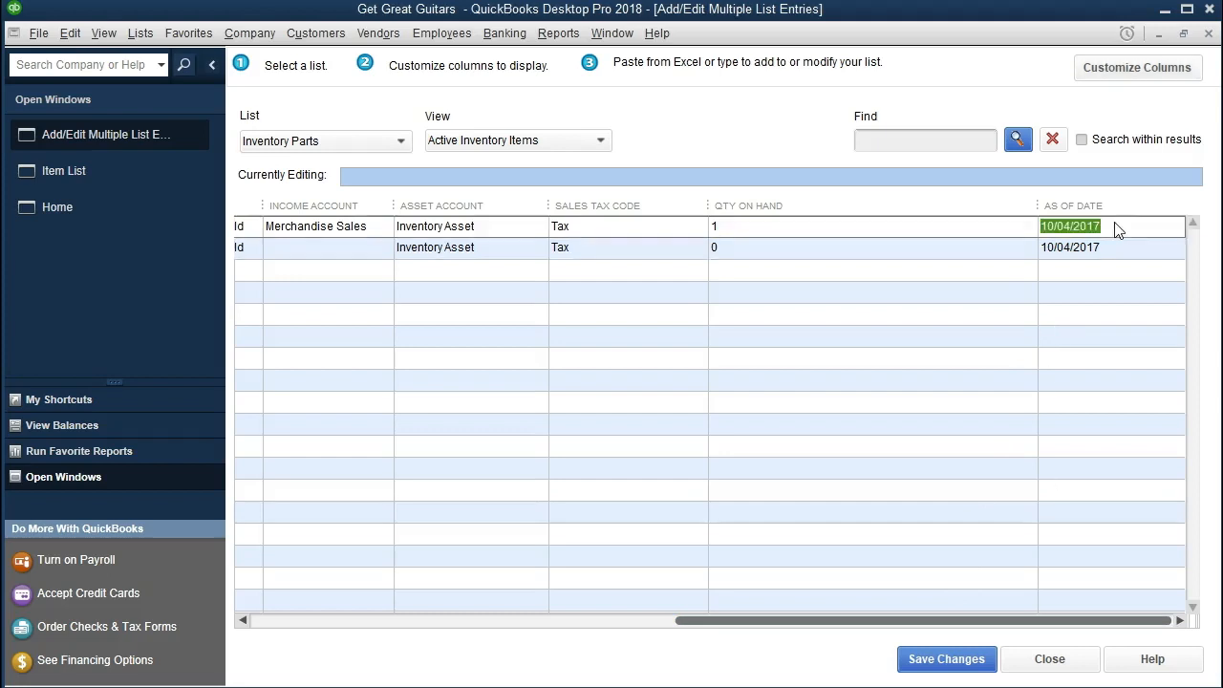
{"action": "type", "text": "12/31/20"}
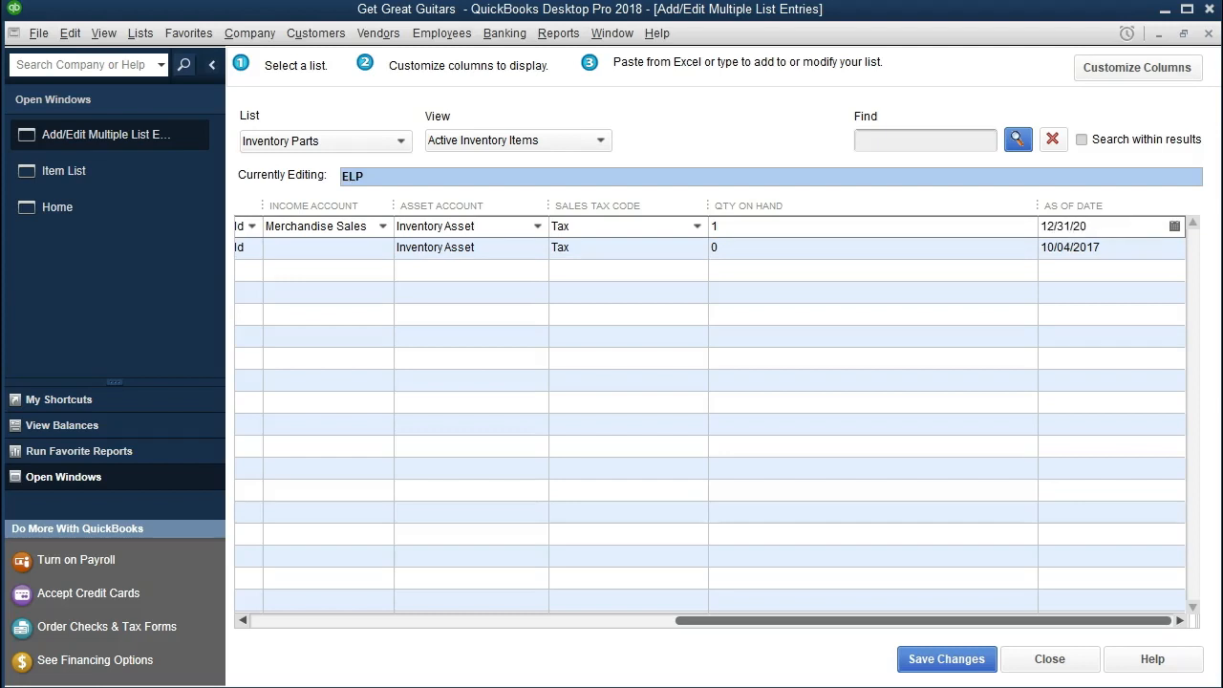
{"action": "left_click", "coordinate": [953, 253]}
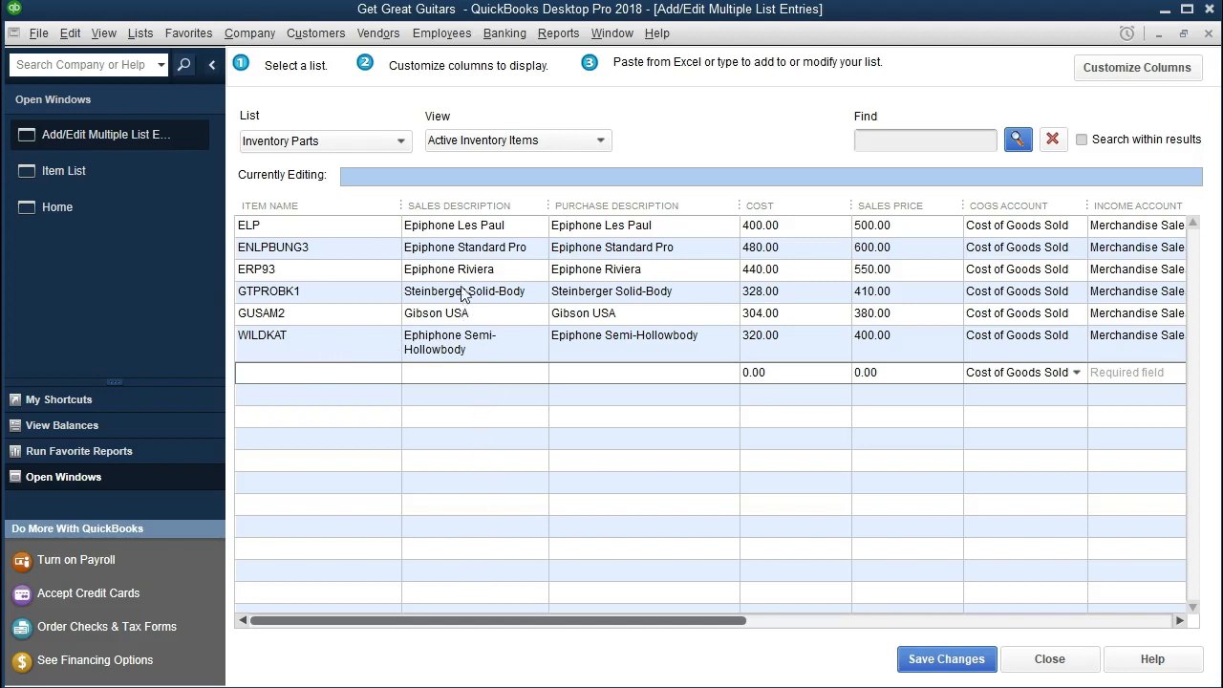
Widen the Sales Description column, and save all the inventory part entries before closing the multiple list entries window.
{"action": "left_click_drag", "start_coordinate": [547, 206], "coordinate": [586, 207]}
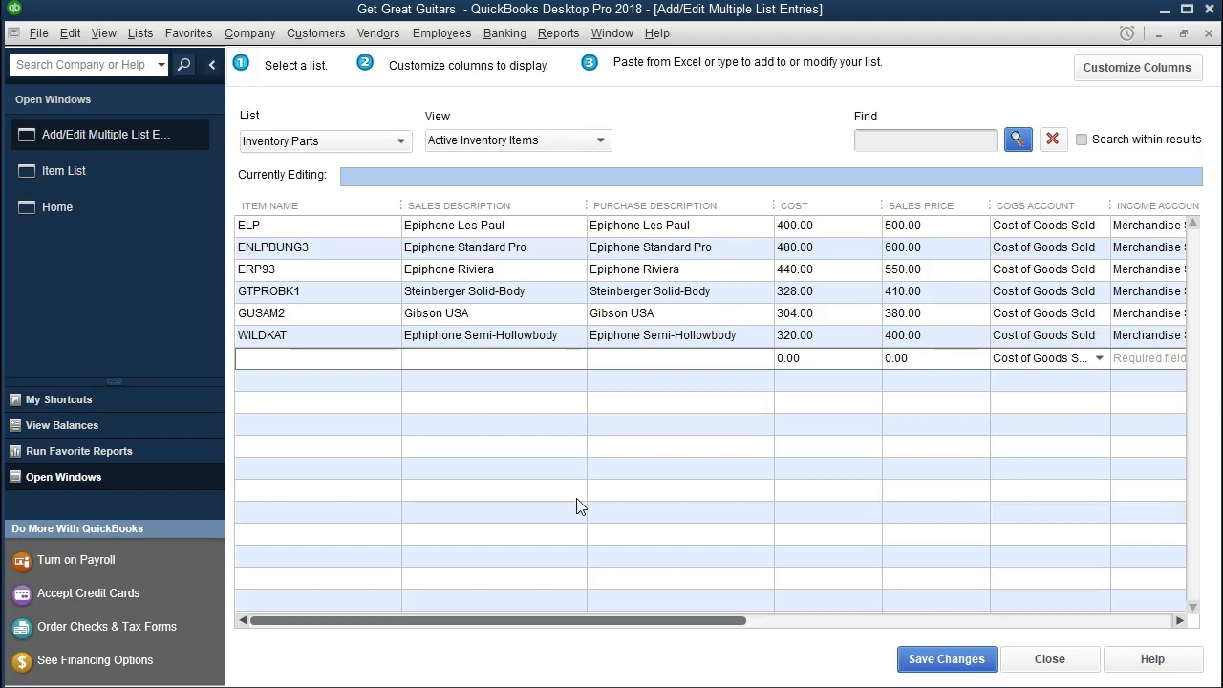
{"action": "left_click_drag", "start_coordinate": [529, 624], "coordinate": [959, 634]}
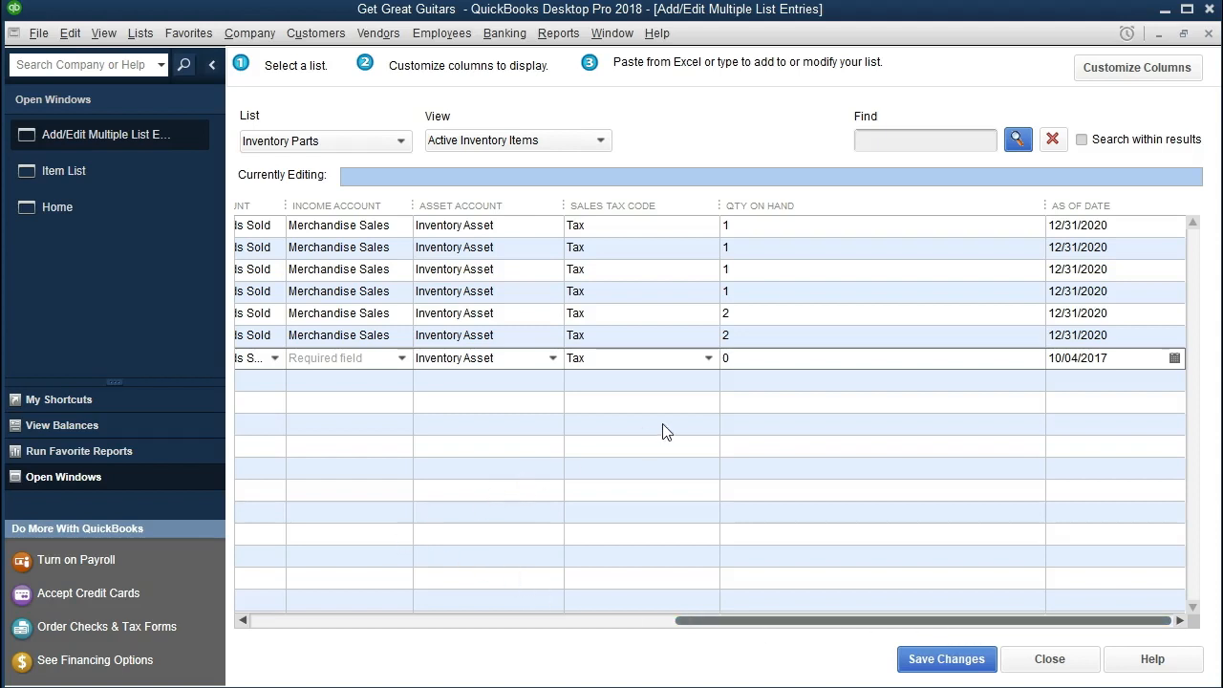
{"action": "left_click", "coordinate": [925, 665]}
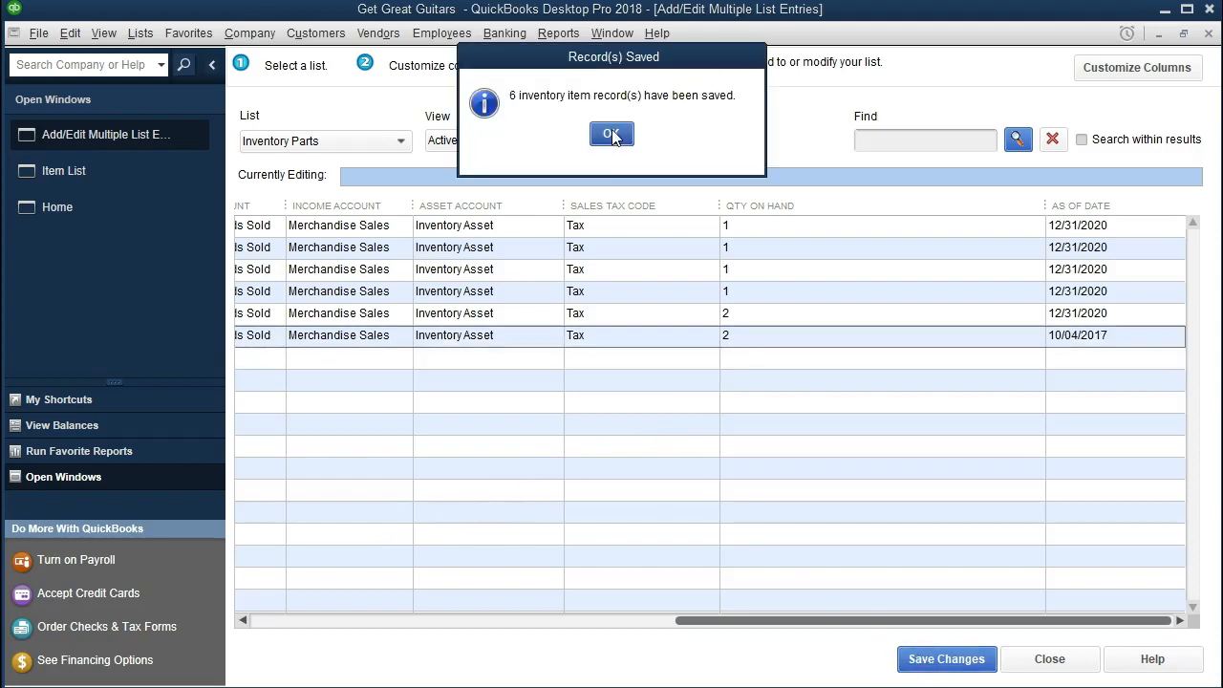
{"action": "left_click", "coordinate": [611, 135]}
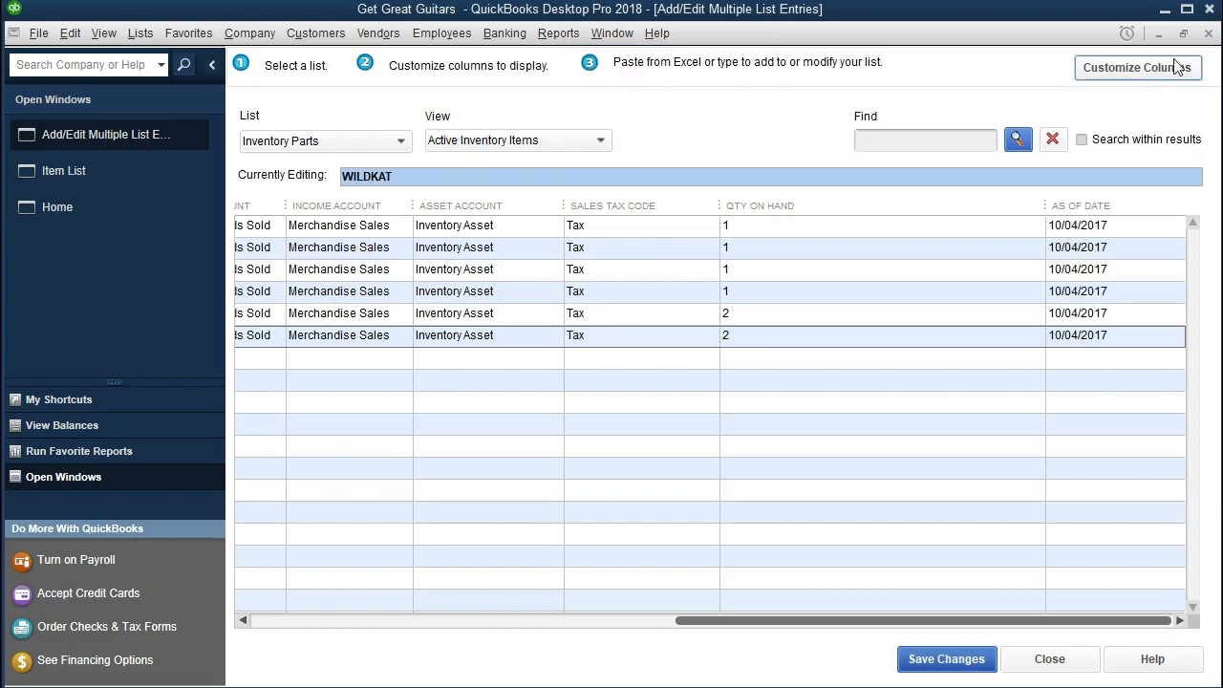
{"action": "left_click", "coordinate": [1209, 34]}
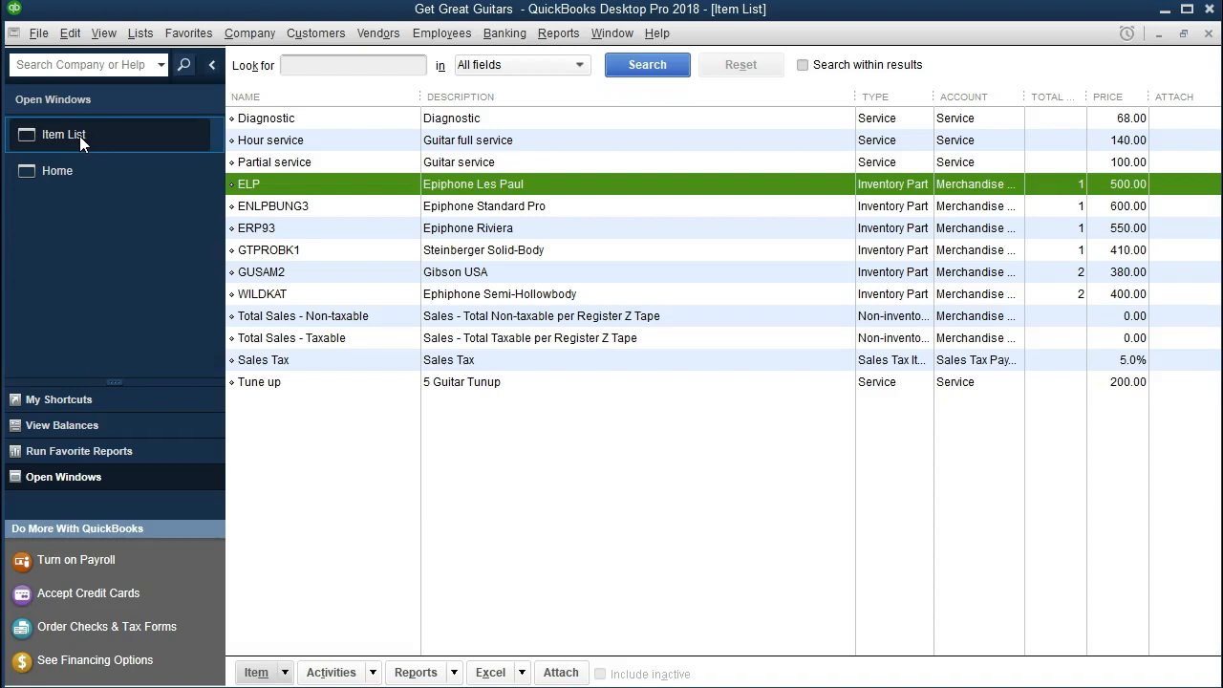
{"action": "left_click", "coordinate": [141, 33]}
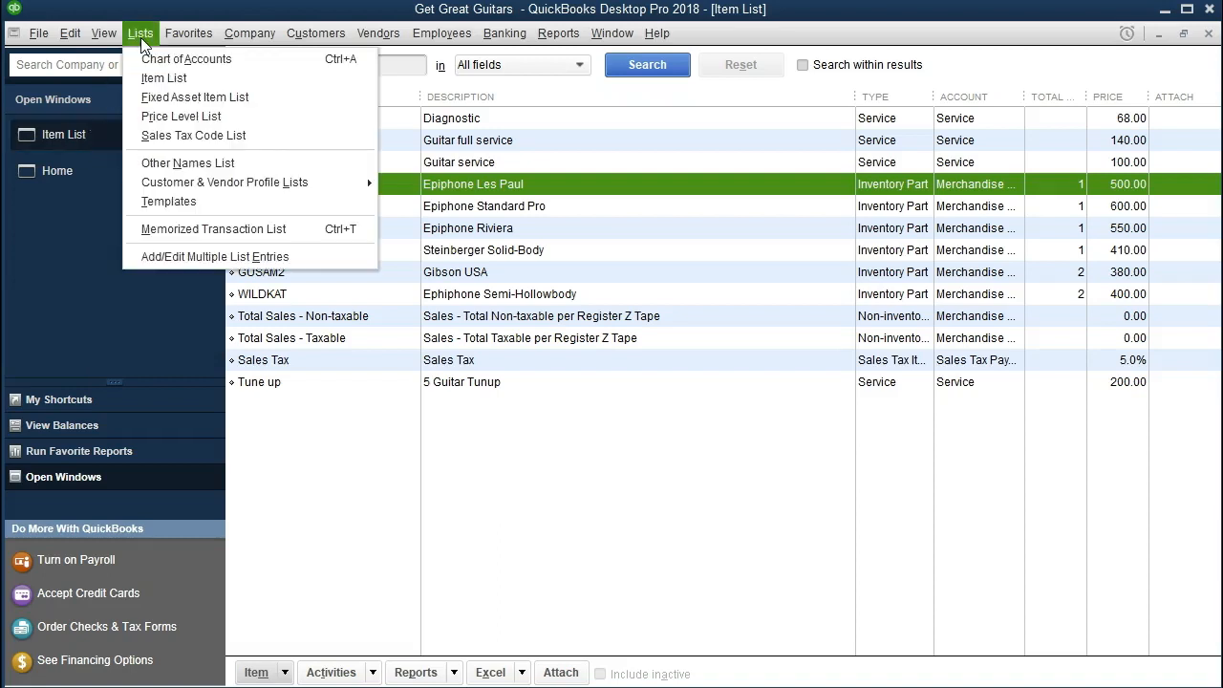
{"action": "left_click", "coordinate": [355, 501]}
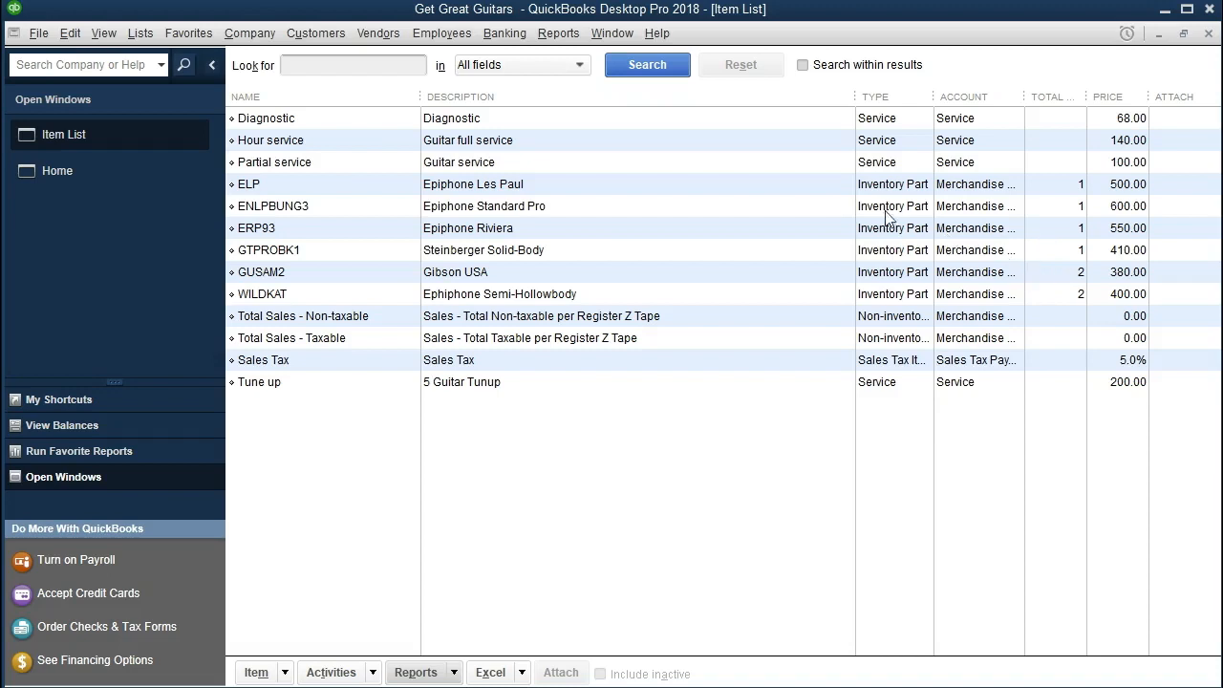
Run the standard Balance Sheet report as of 12/31/20.
{"action": "left_click", "coordinate": [556, 34]}
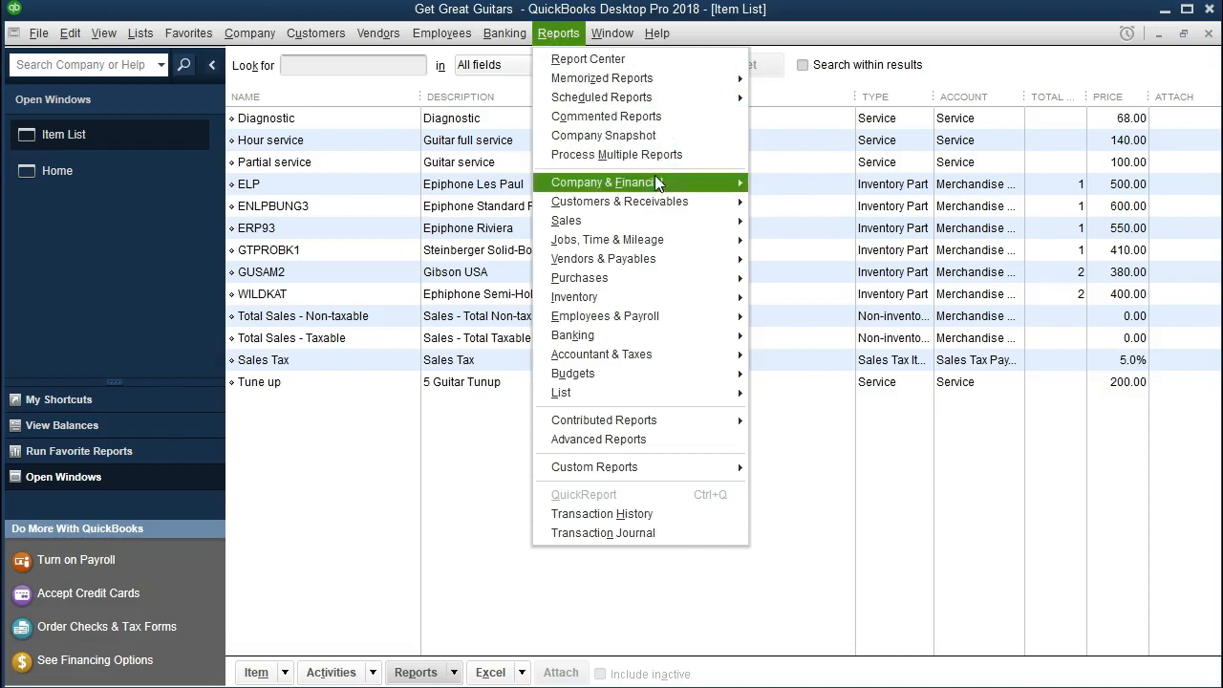
{"action": "mouse_move", "coordinate": [660, 183]}
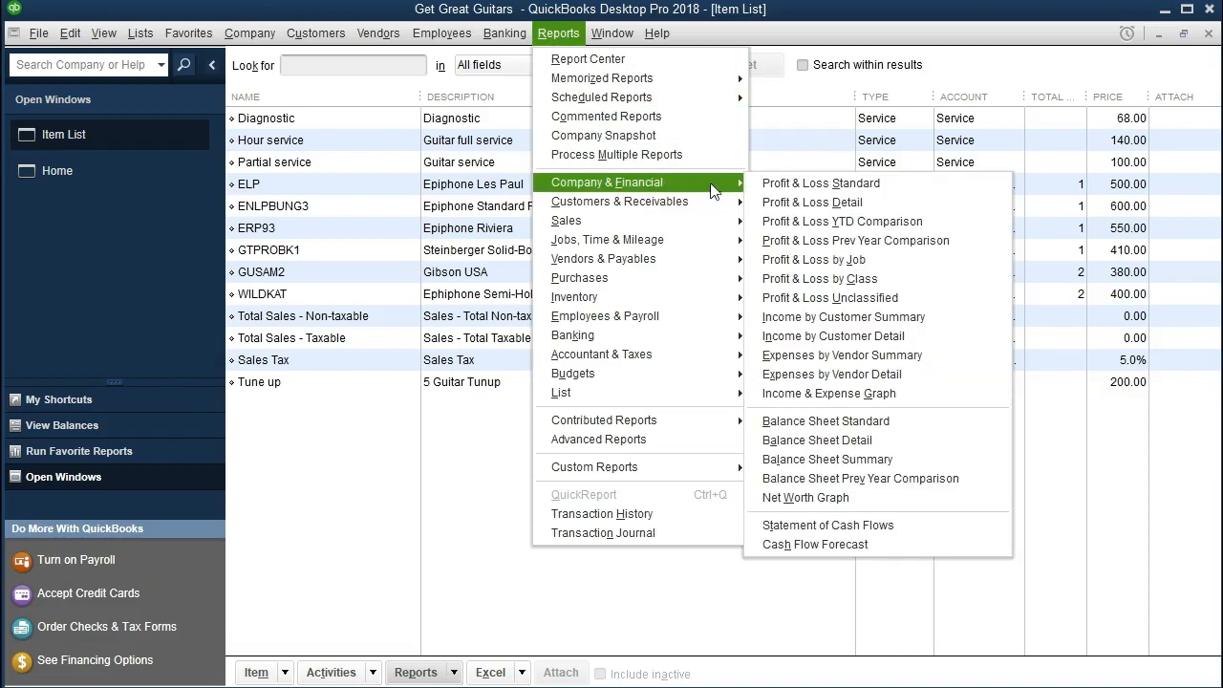
{"action": "left_click", "coordinate": [919, 427]}
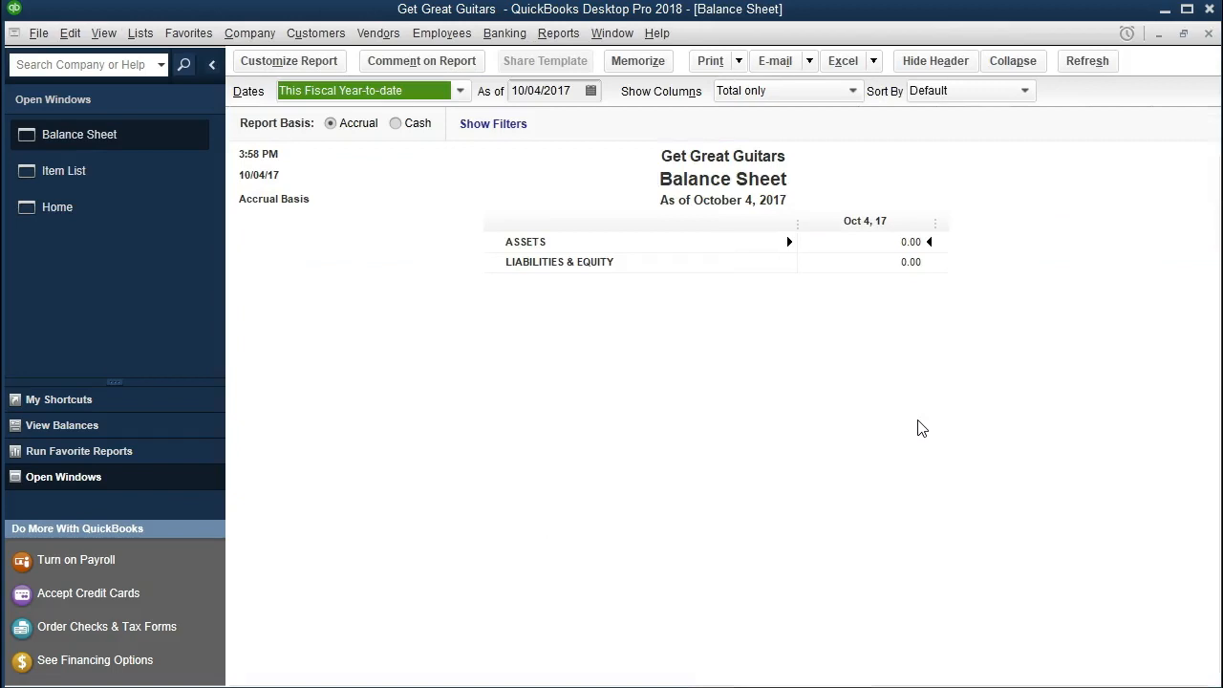
{"action": "key", "text": "Tab"}
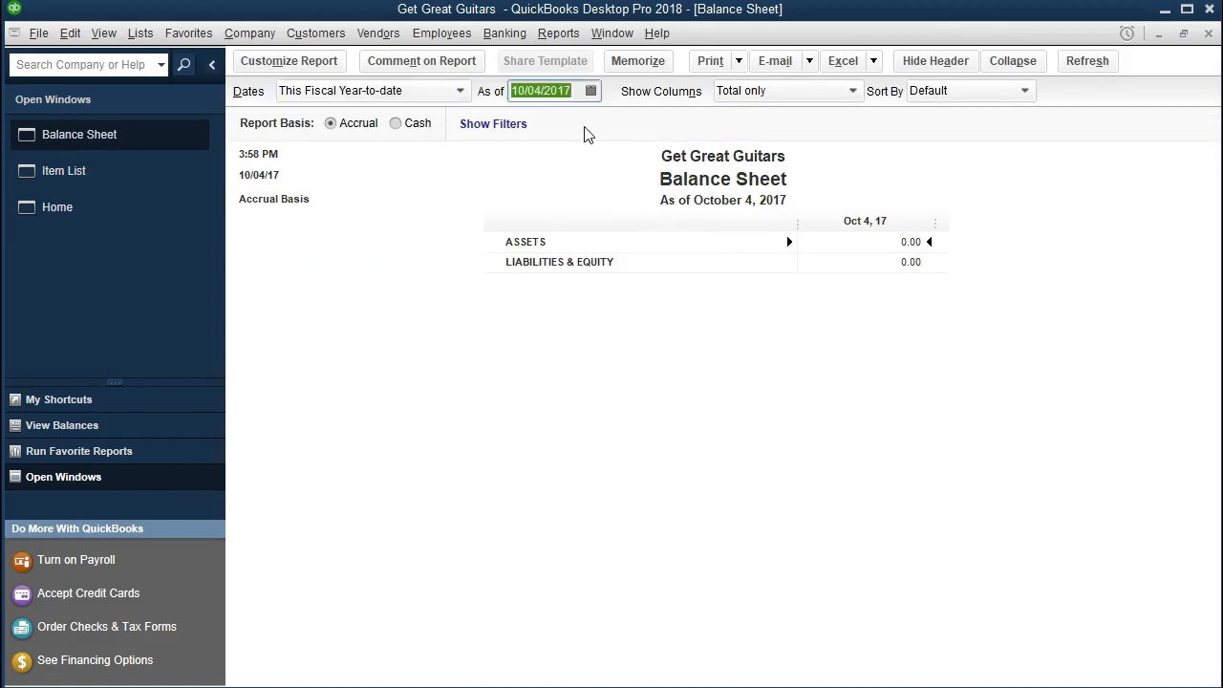
{"action": "type", "text": "1231"}
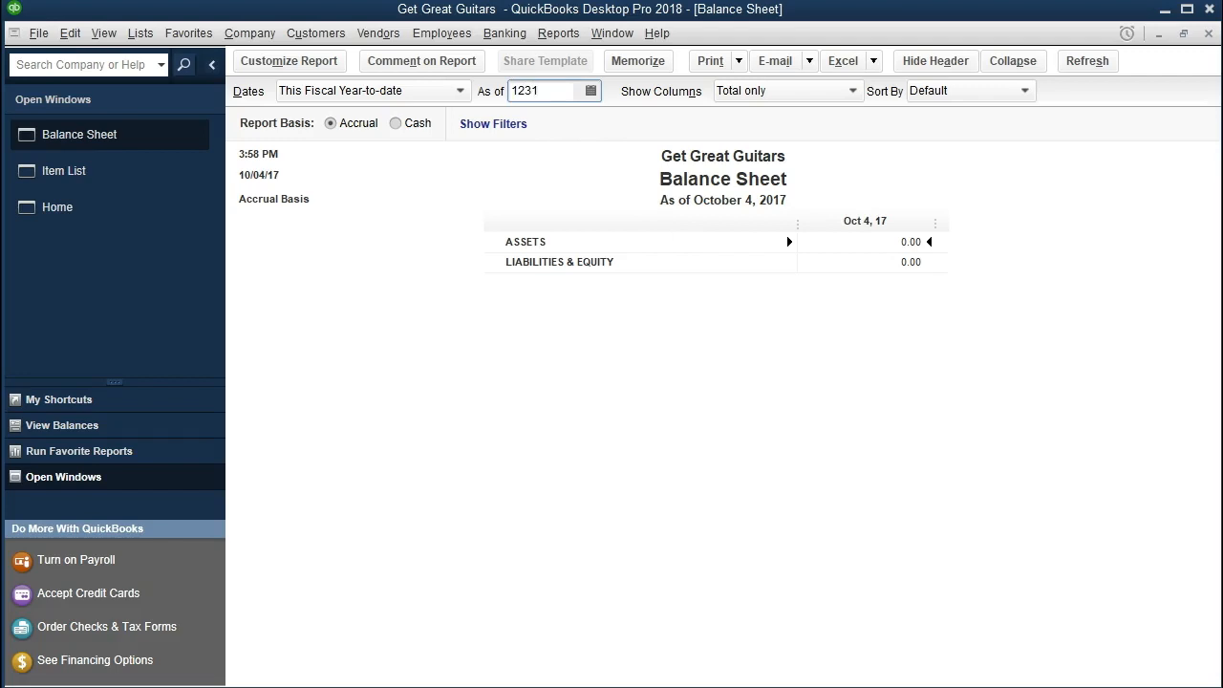
{"action": "type", "text": "20"}
{"action": "key", "text": "Tab"}
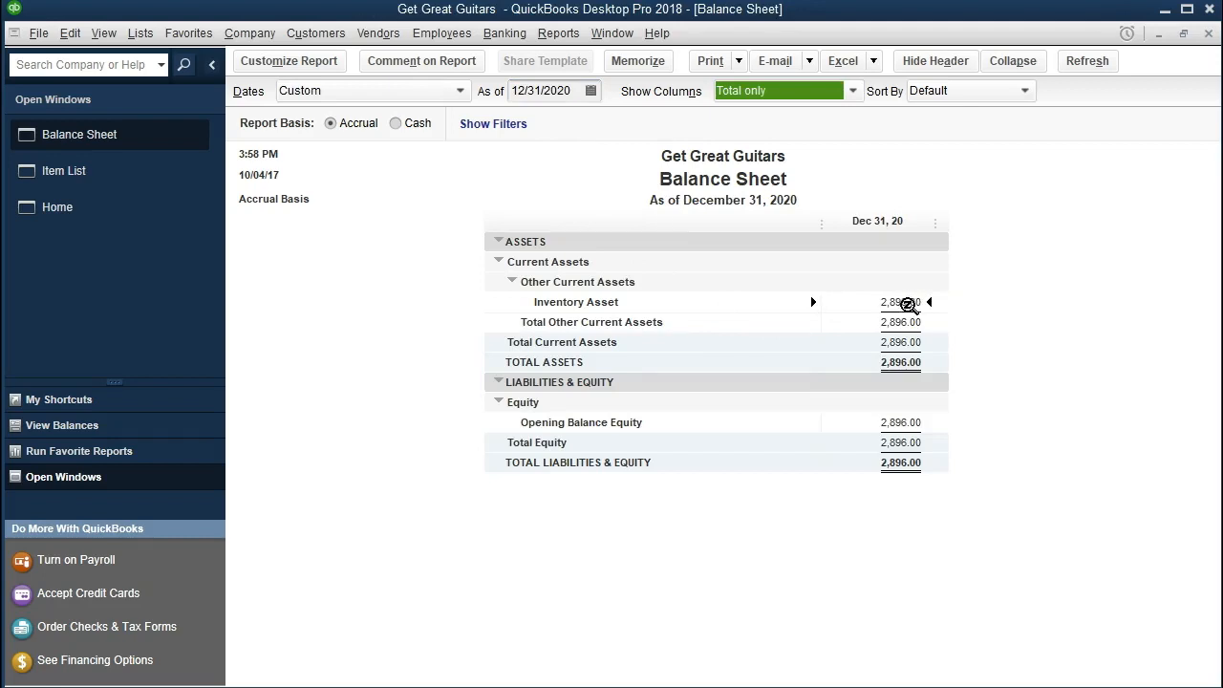
Drill down from the Inventory Asset balance to its transactions and inspect the WILDKAT opening inventory adjustment.
{"action": "double_click", "coordinate": [908, 303]}
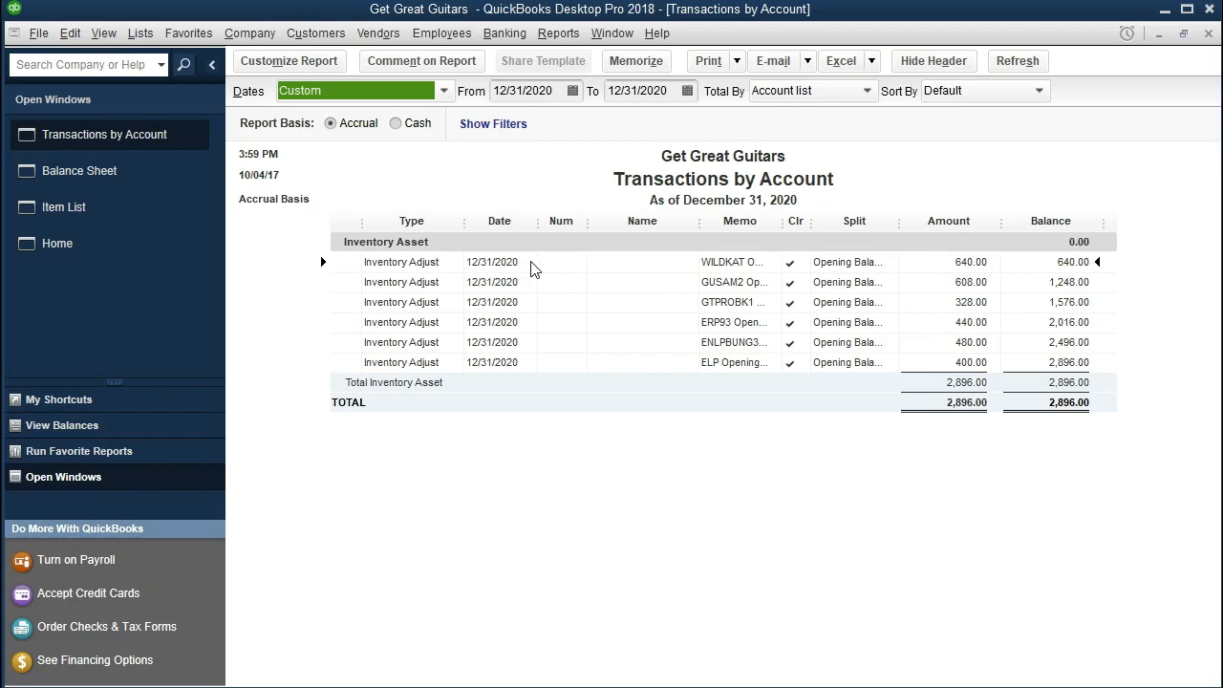
{"action": "left_click", "coordinate": [947, 262]}
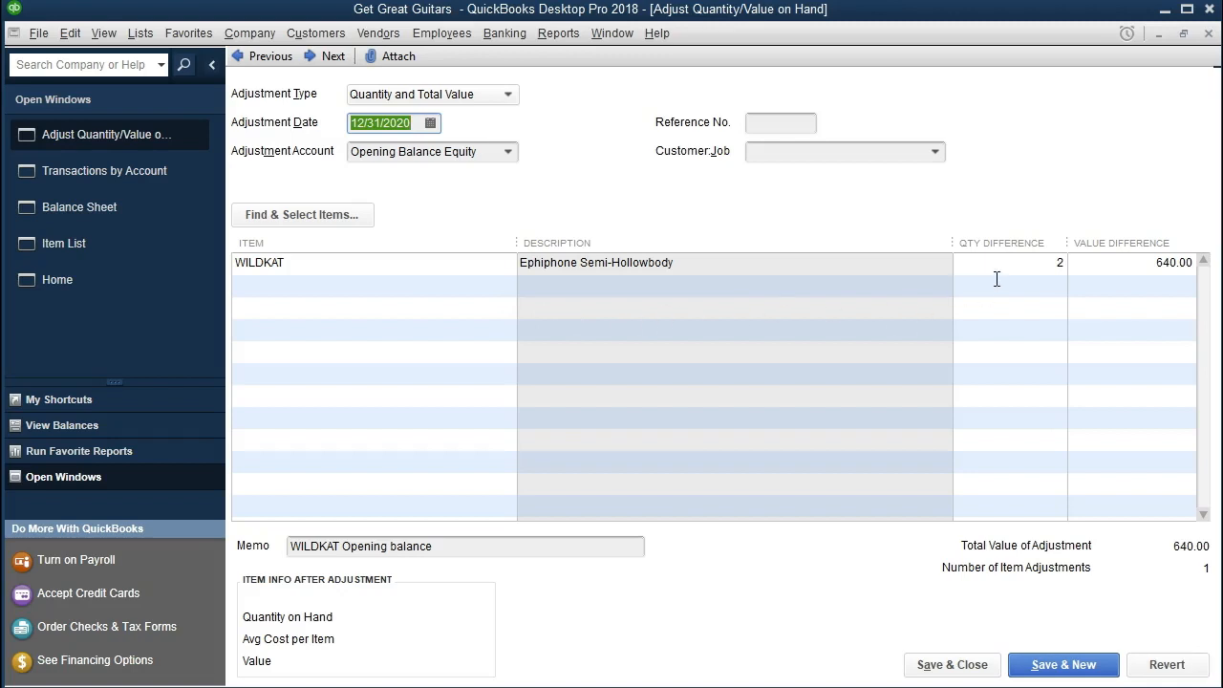
{"action": "left_click", "coordinate": [1210, 34]}
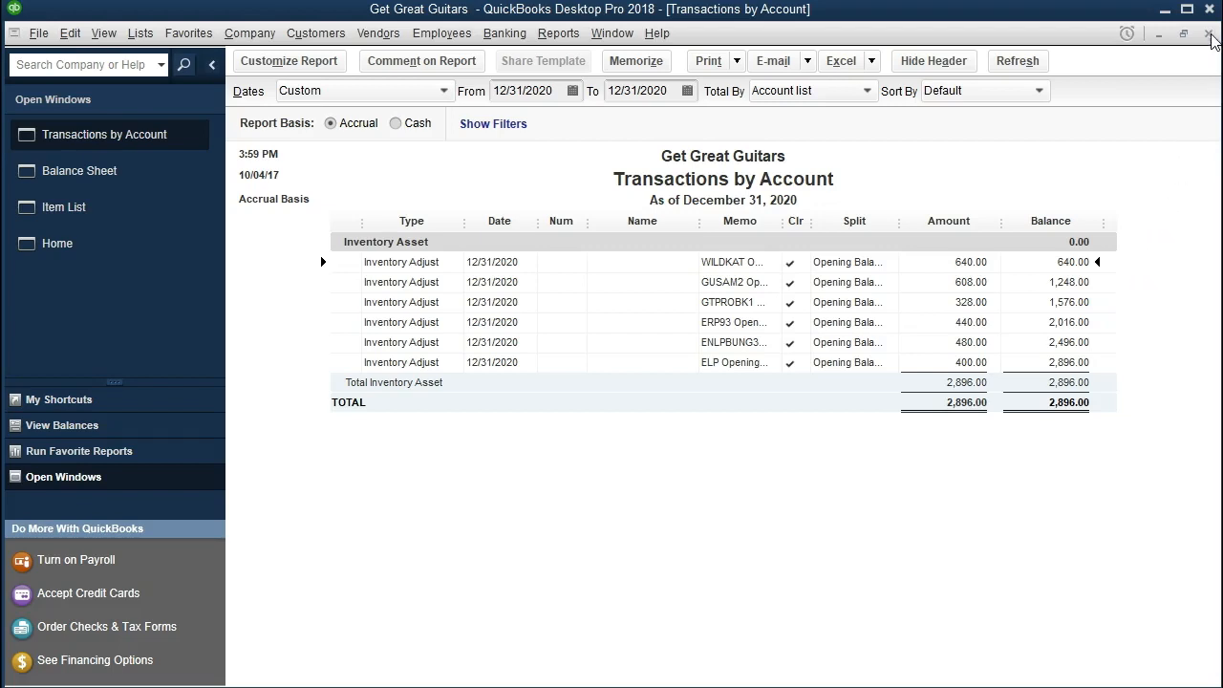
Close the Transactions by Account and Balance Sheet reports without memorizing the modified report settings.
{"action": "left_click", "coordinate": [1209, 33]}
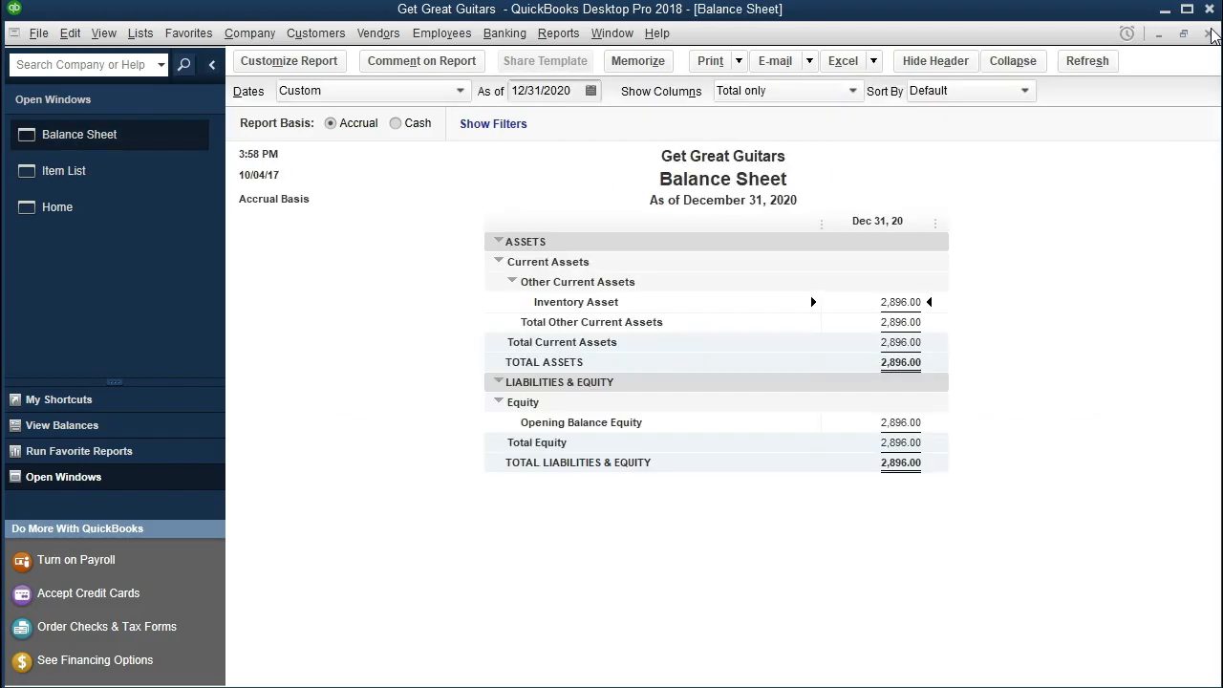
{"action": "left_click", "coordinate": [1210, 34]}
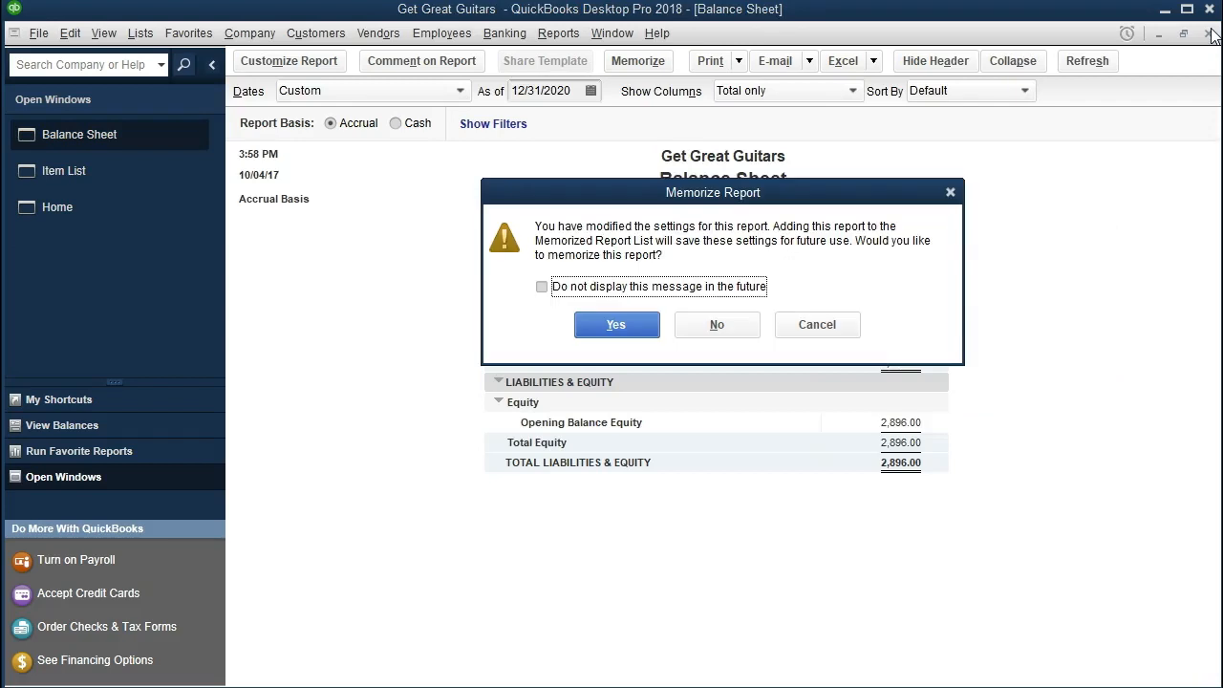
{"action": "left_click", "coordinate": [722, 337]}
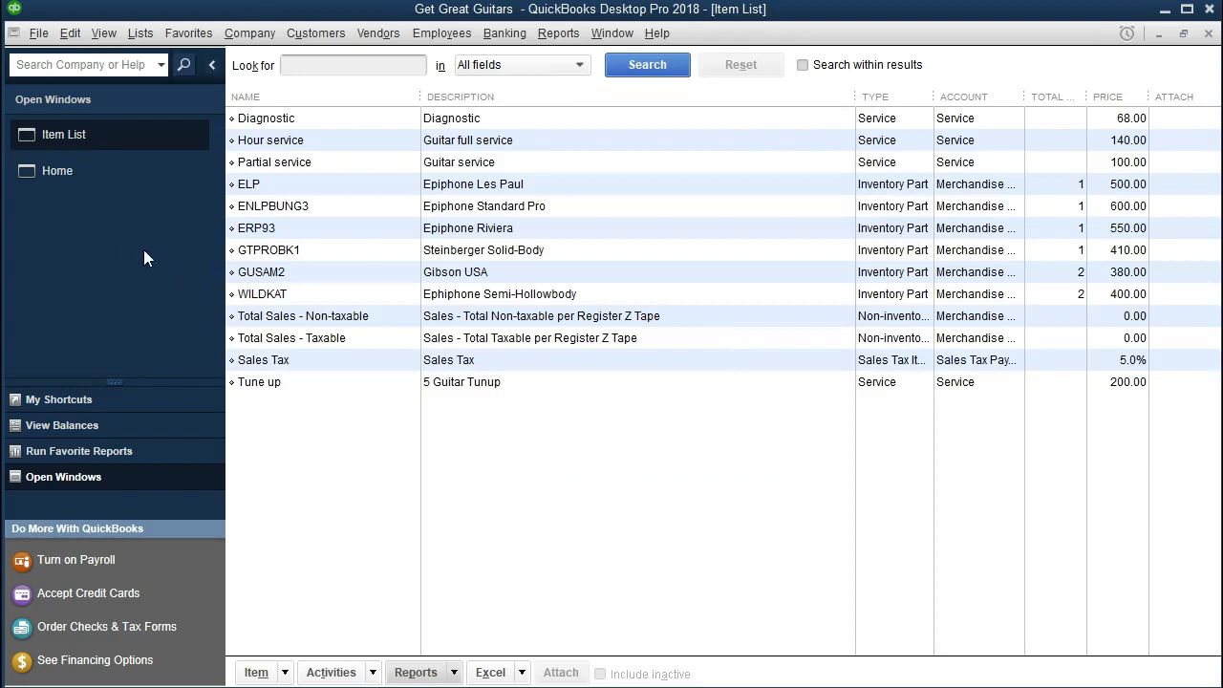
{"action": "left_click", "coordinate": [58, 145]}
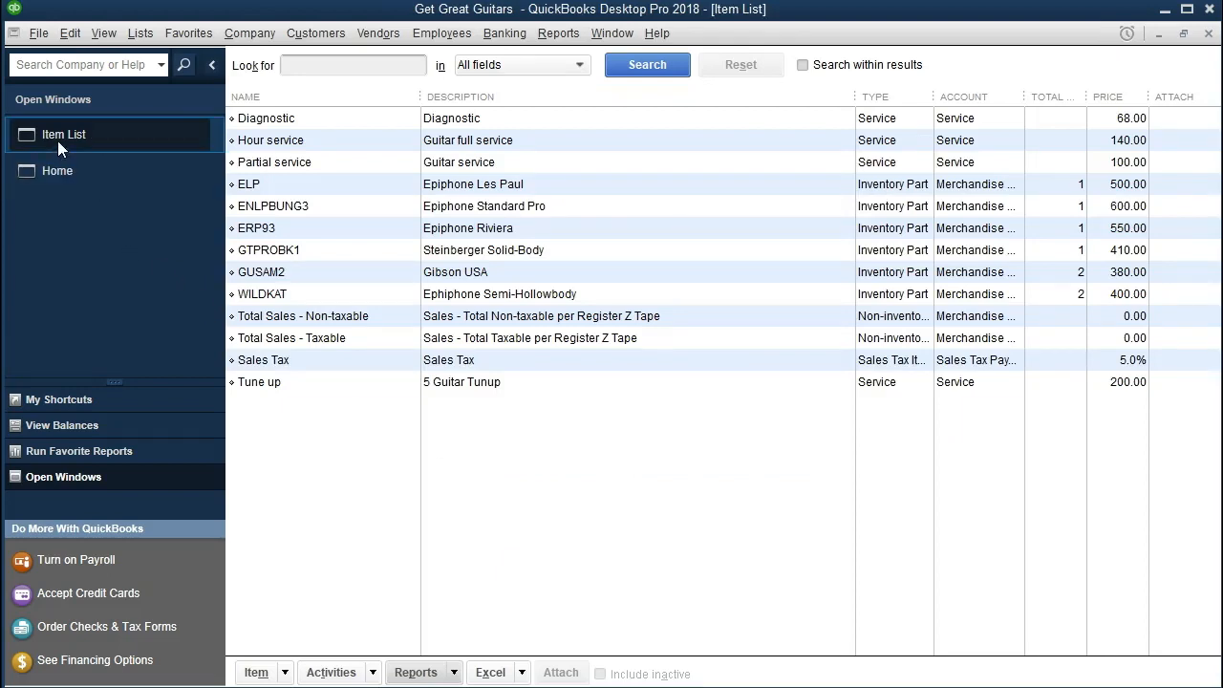
{"action": "left_click", "coordinate": [286, 672]}
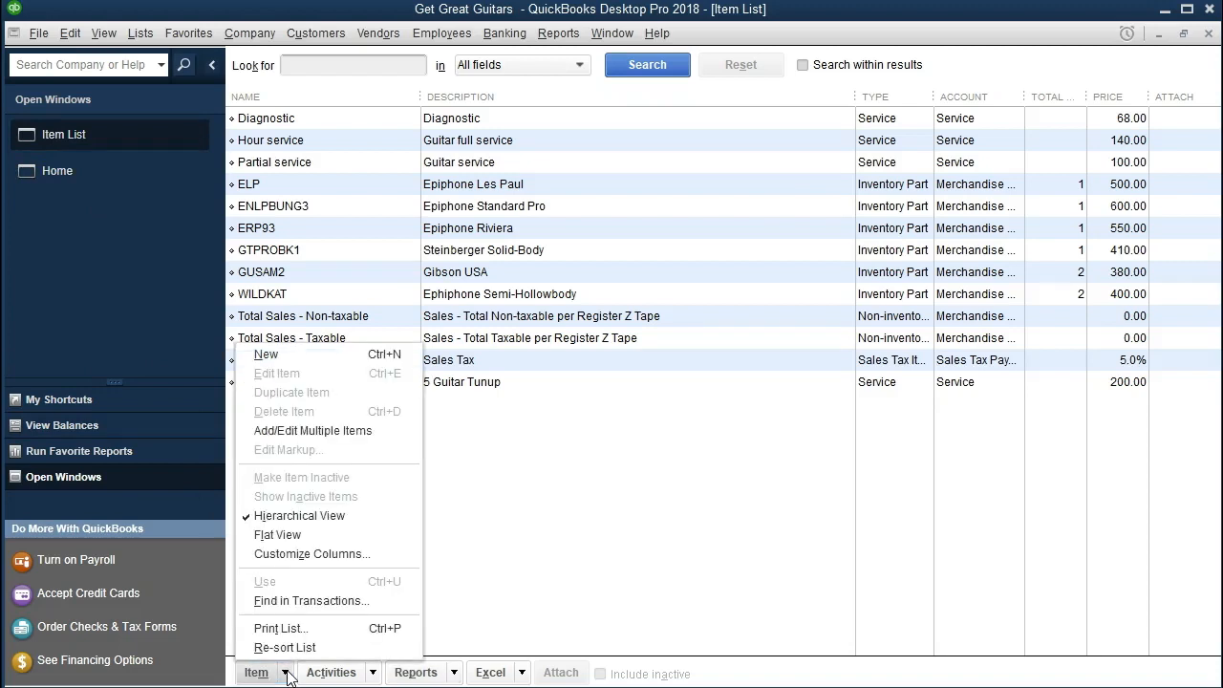
{"action": "left_click", "coordinate": [510, 597]}
Generate the Item Listing report from the Item List.
{"action": "left_click", "coordinate": [455, 673]}
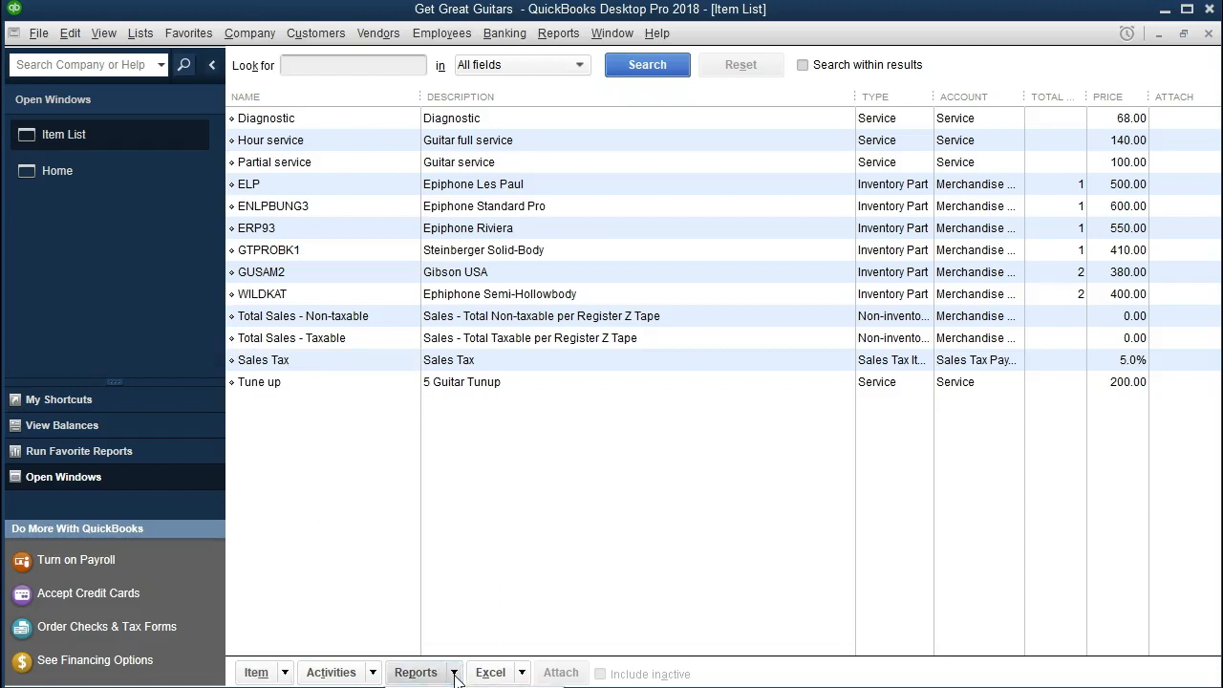
{"action": "left_click", "coordinate": [455, 676]}
{"action": "left_click", "coordinate": [455, 676]}
{"action": "left_click", "coordinate": [455, 676]}
{"action": "left_click", "coordinate": [455, 676]}
{"action": "left_click", "coordinate": [455, 676]}
{"action": "left_click", "coordinate": [455, 676]}
{"action": "left_click", "coordinate": [656, 594]}
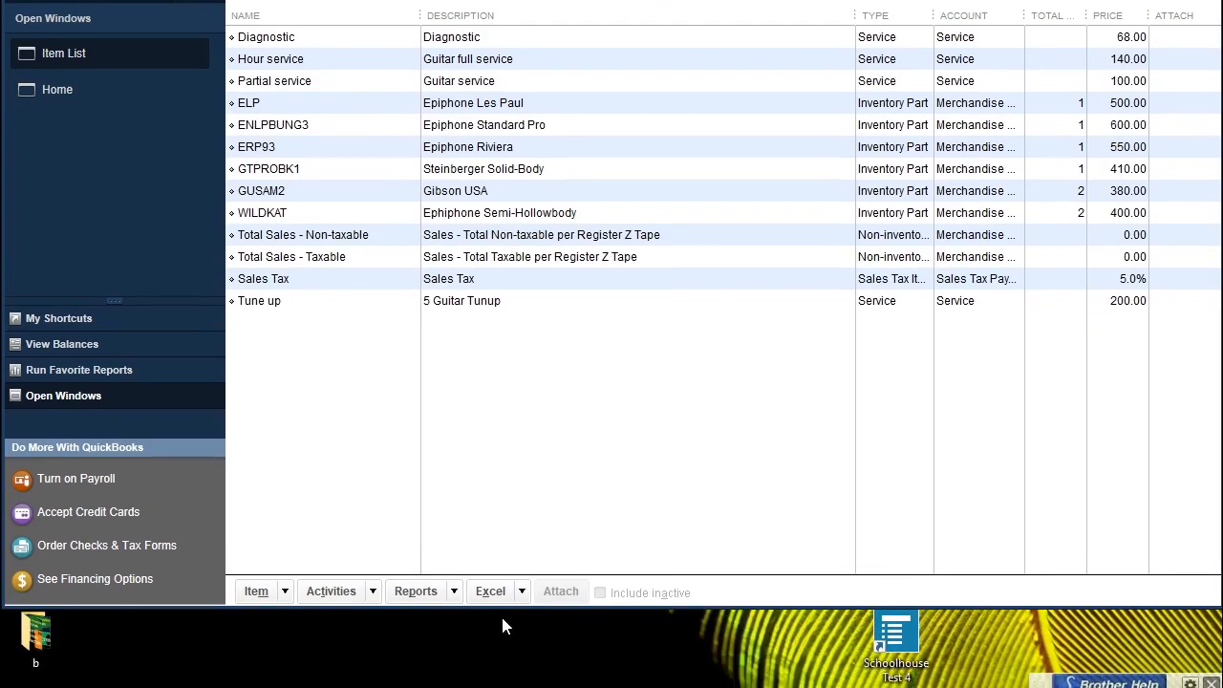
{"action": "left_click", "coordinate": [455, 592]}
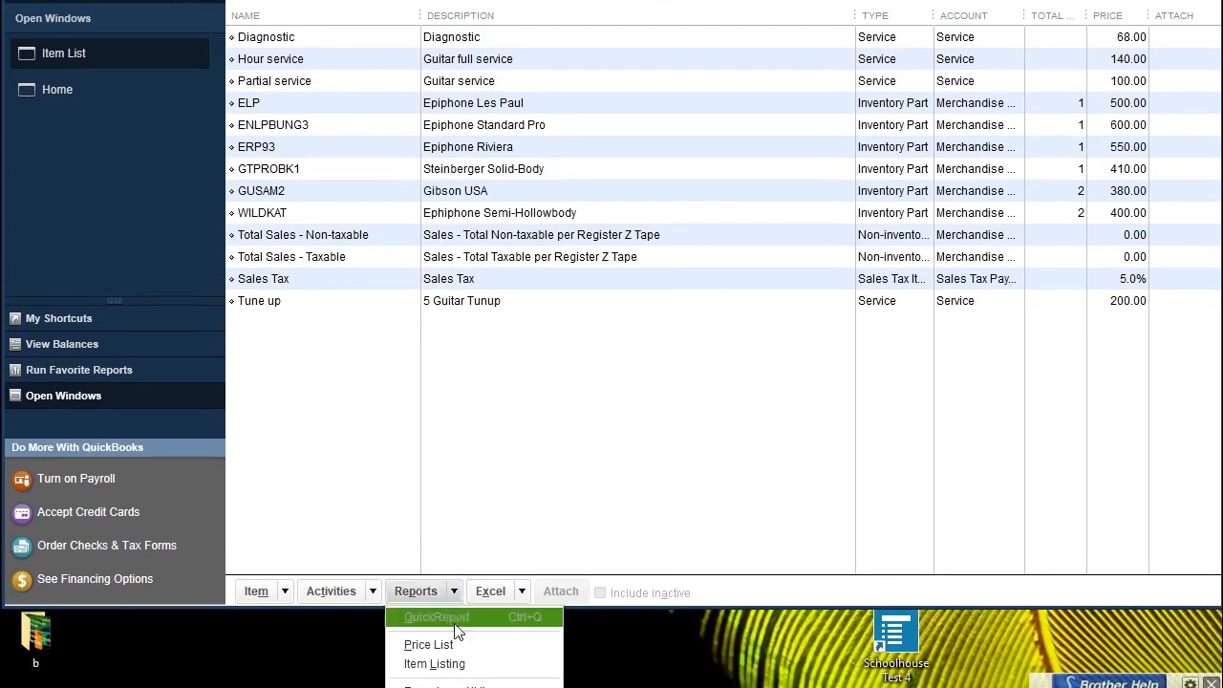
{"action": "left_click", "coordinate": [483, 664]}
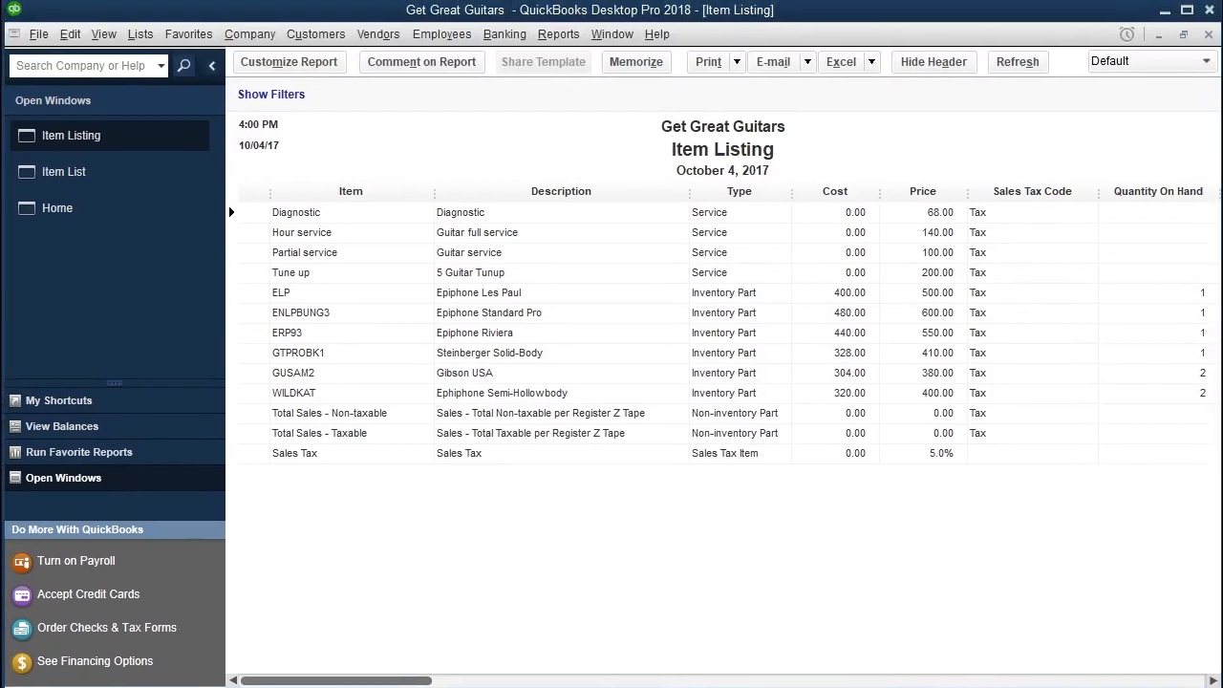
{"action": "left_click", "coordinate": [564, 34]}
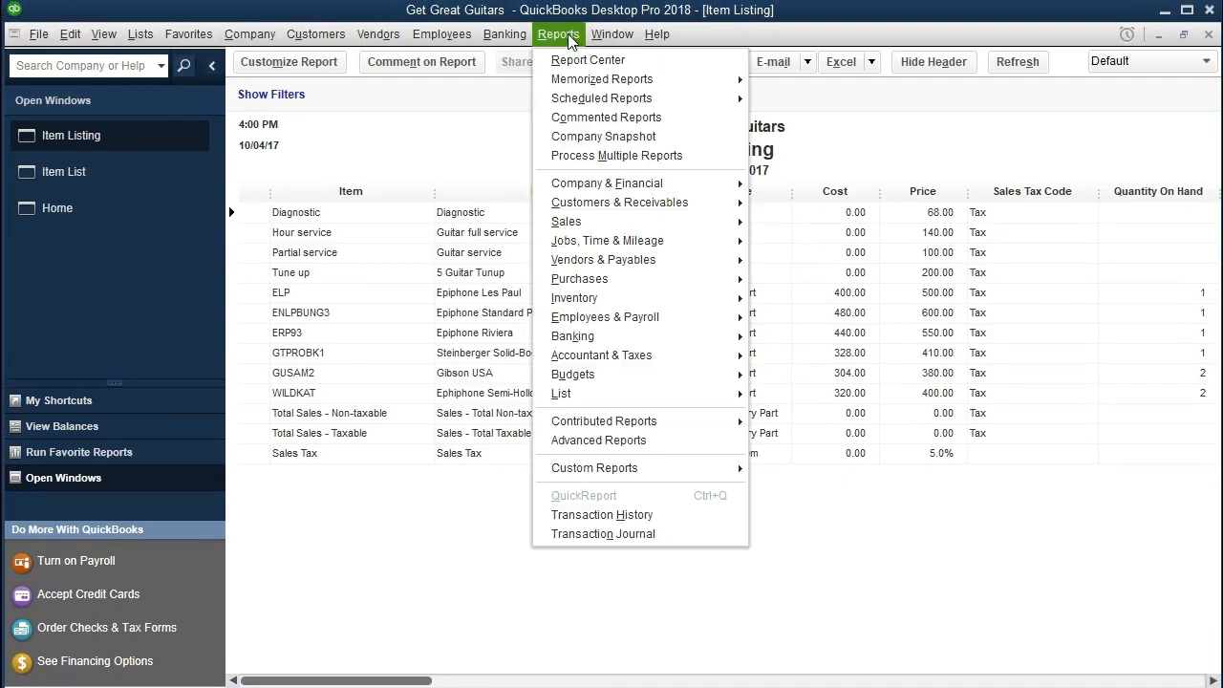
{"action": "left_click", "coordinate": [569, 38]}
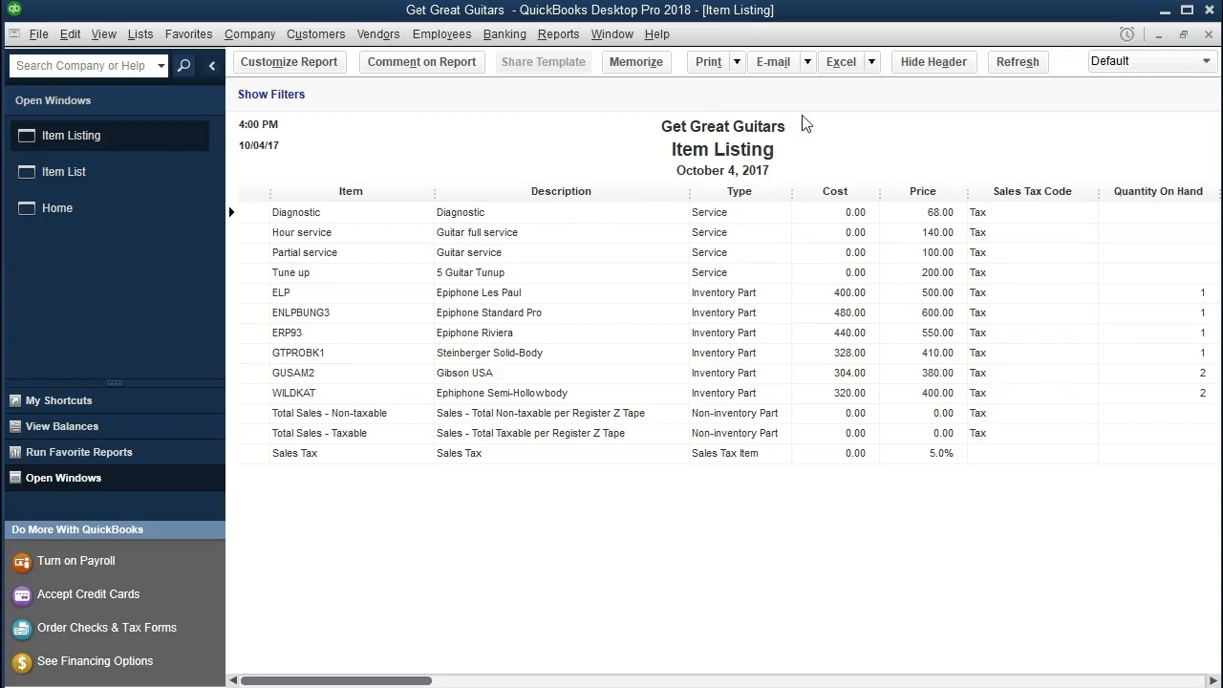
Export the Item Listing report to a new worksheet in a new Excel workbook and bring the workbook fully into view.
{"action": "left_click", "coordinate": [847, 65]}
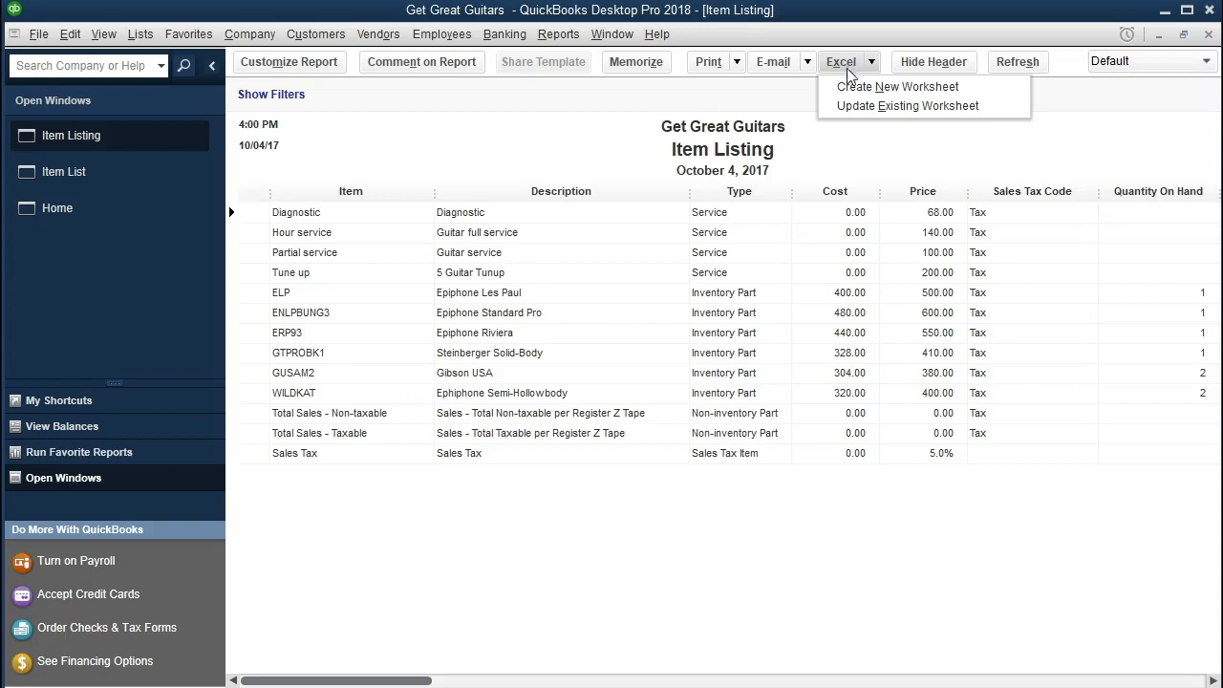
{"action": "left_click", "coordinate": [853, 88]}
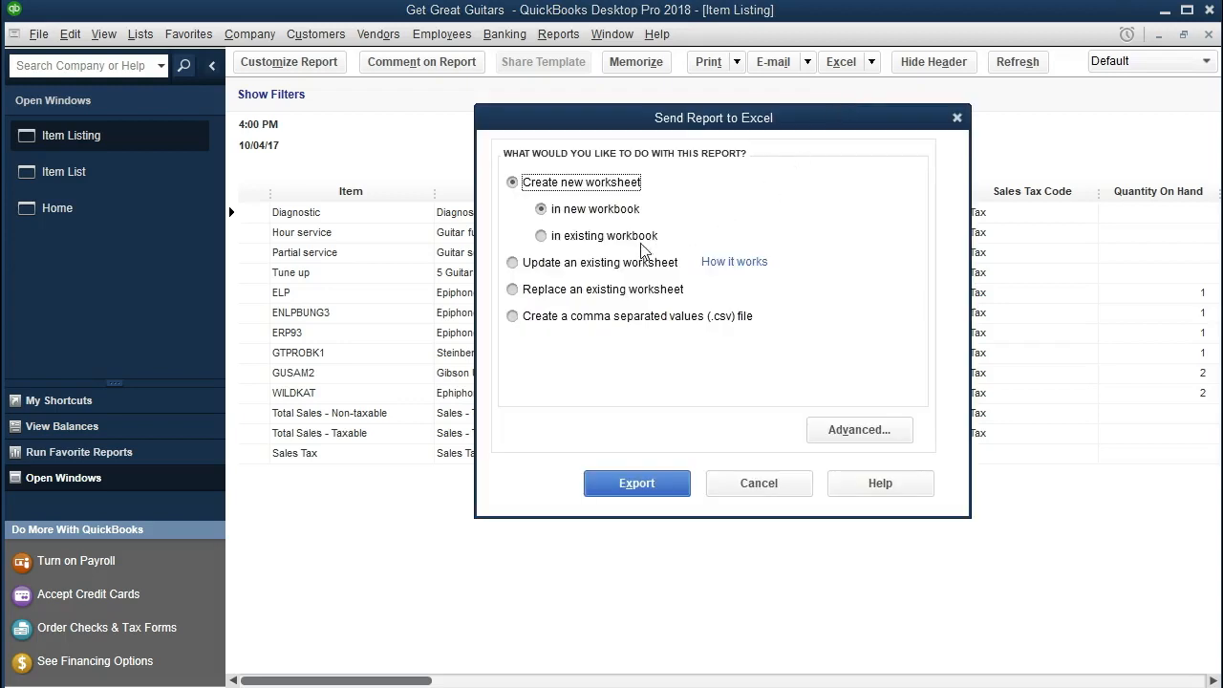
{"action": "left_click", "coordinate": [636, 485]}
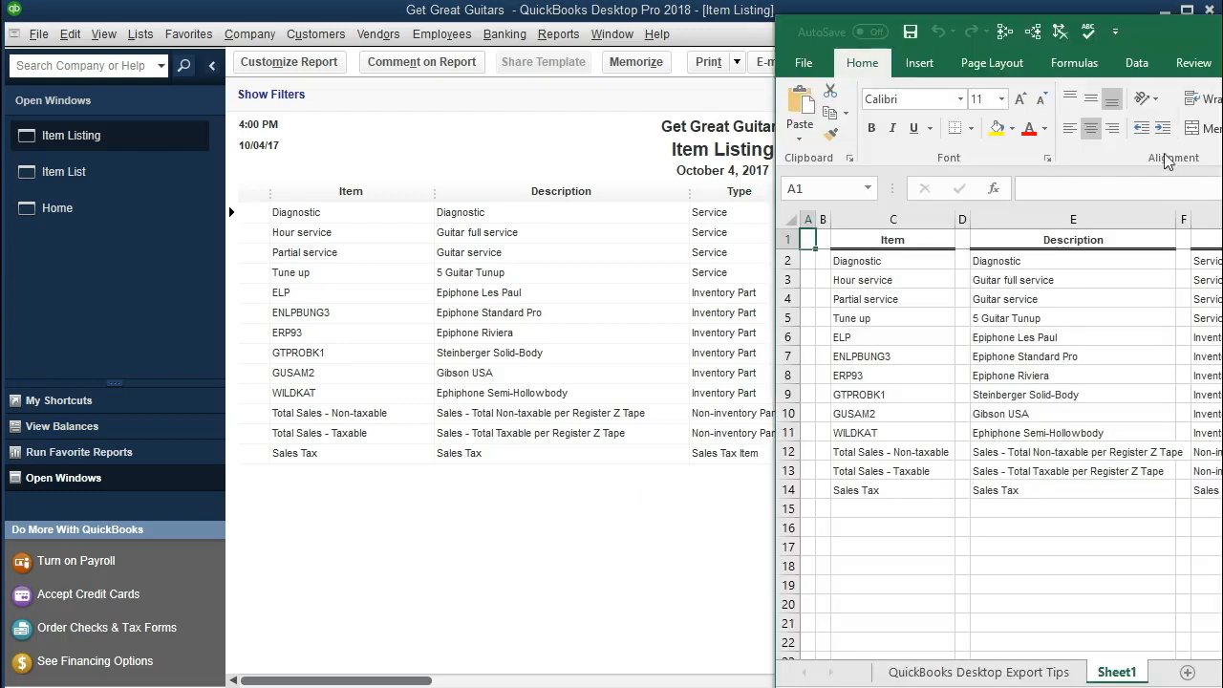
{"action": "left_click_drag", "start_coordinate": [1222, 29], "coordinate": [776, 16]}
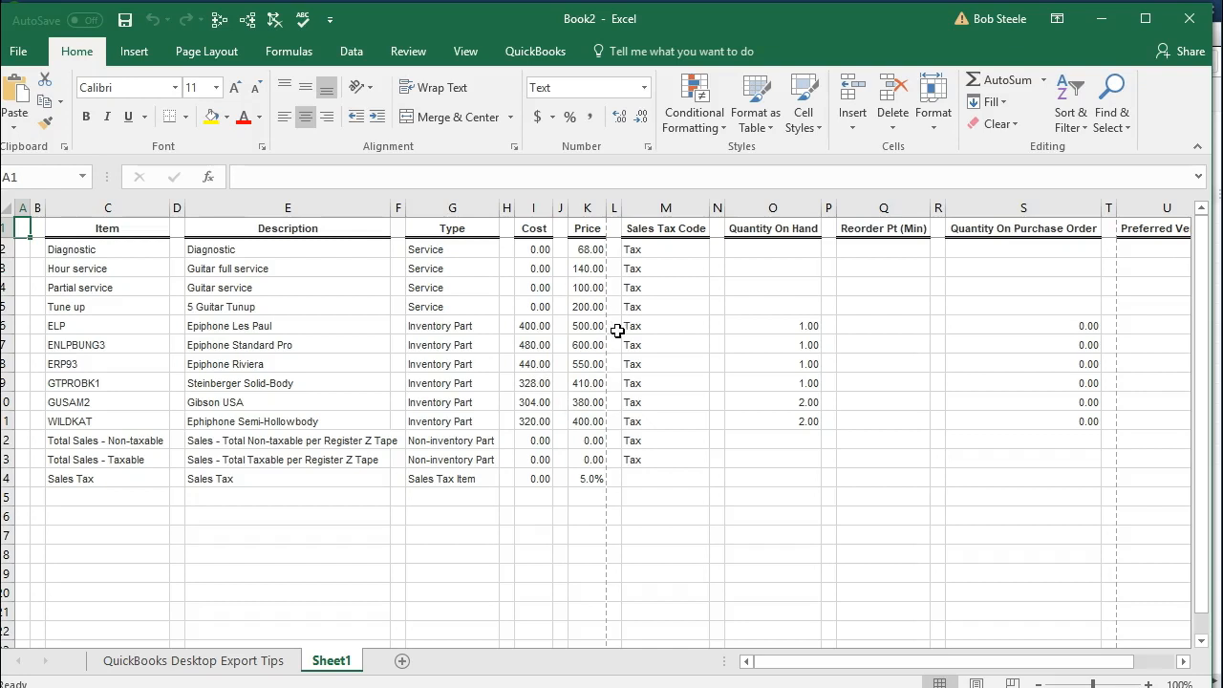
Rename the Sheet1 worksheet as Item List.
{"action": "double_click", "coordinate": [331, 662]}
{"action": "type", "text": "It"}
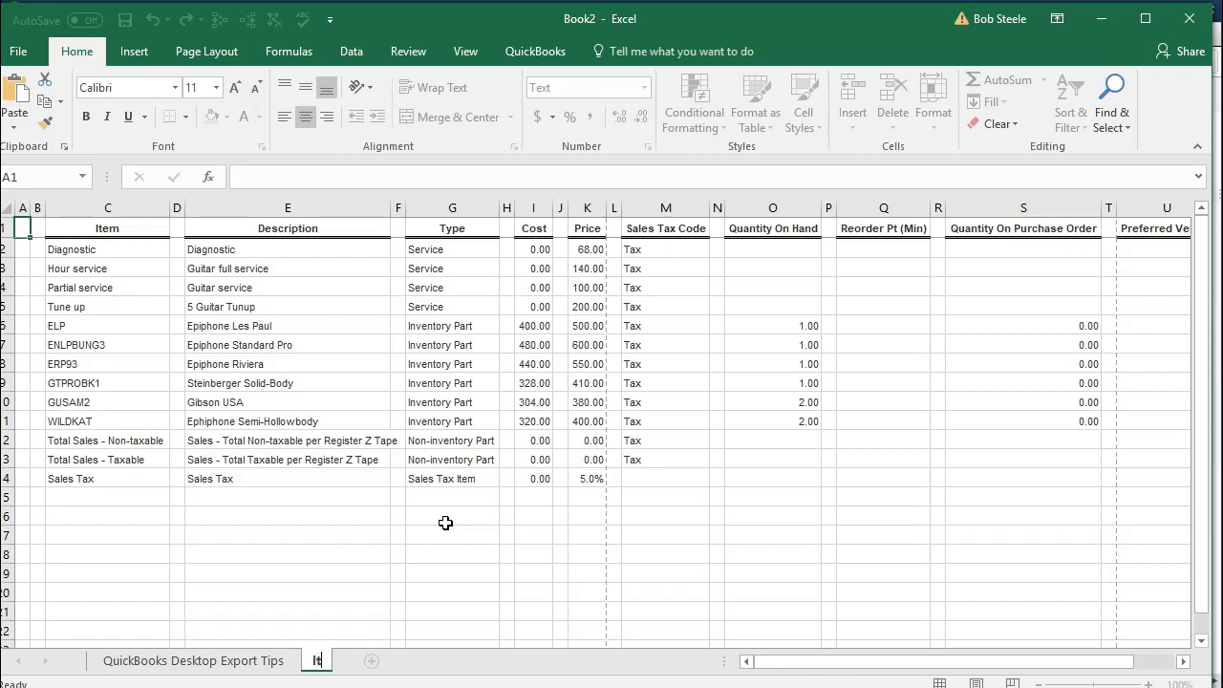
{"action": "type", "text": "em List"}
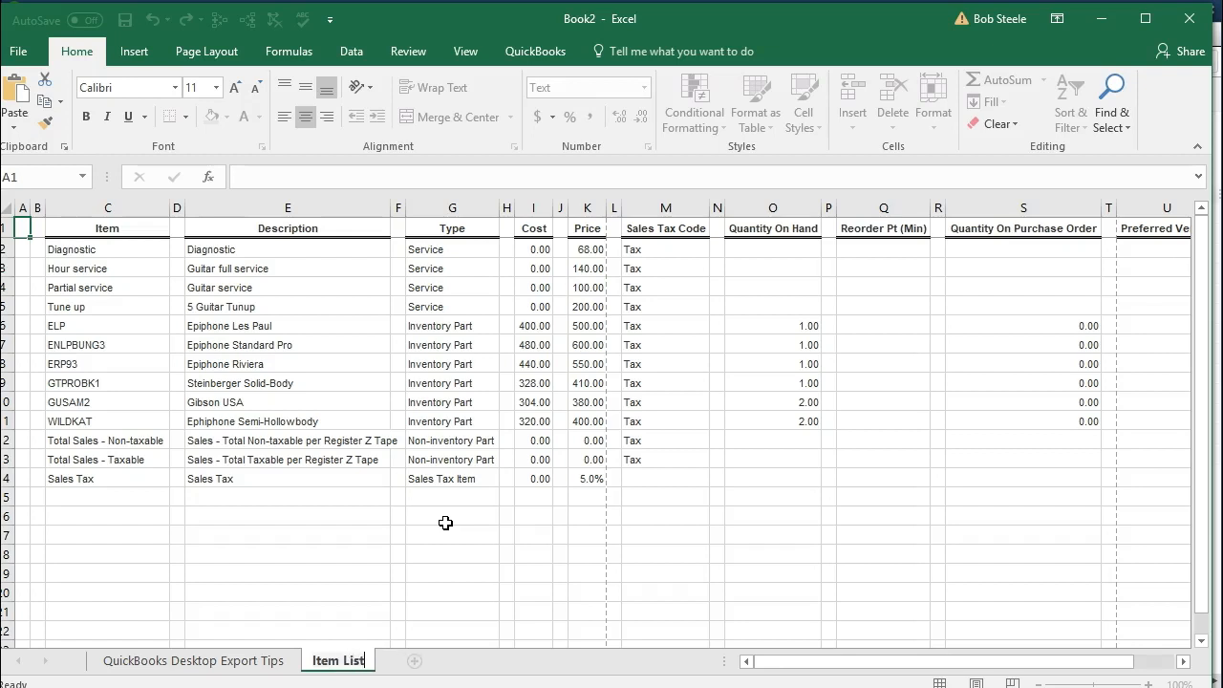
{"action": "left_click", "coordinate": [434, 520]}
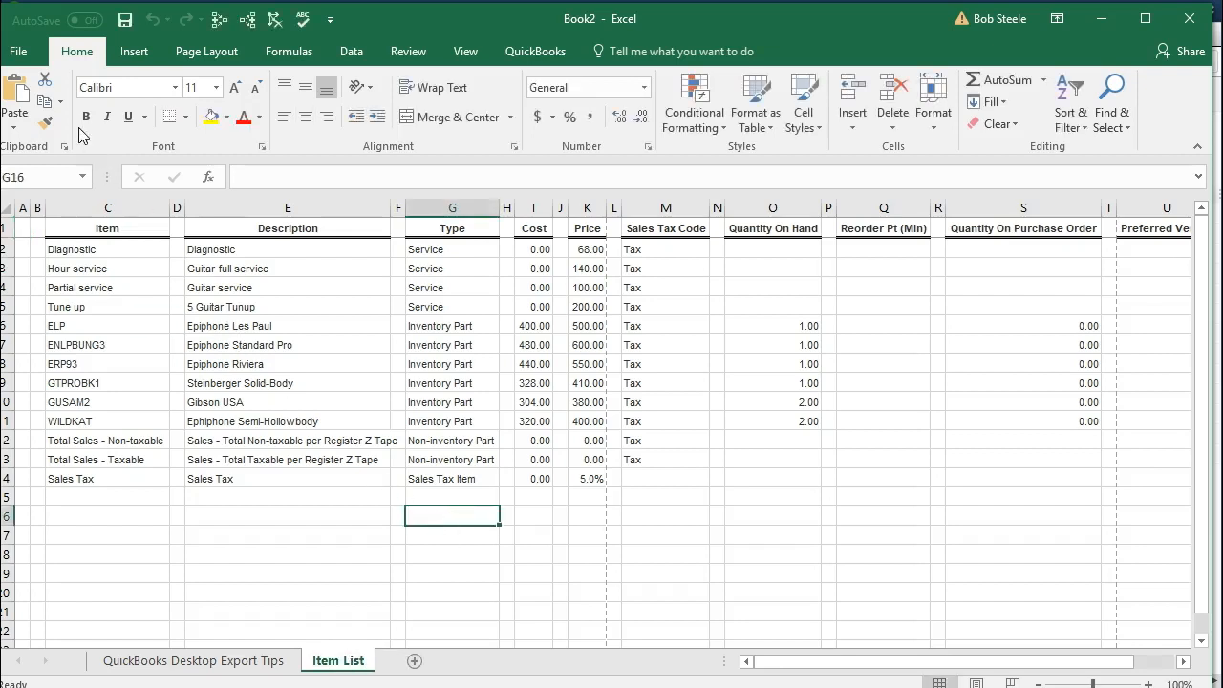
Start saving the workbook under a new name and browse to the Get Great Guitars folder on the Desktop.
{"action": "left_click", "coordinate": [18, 53]}
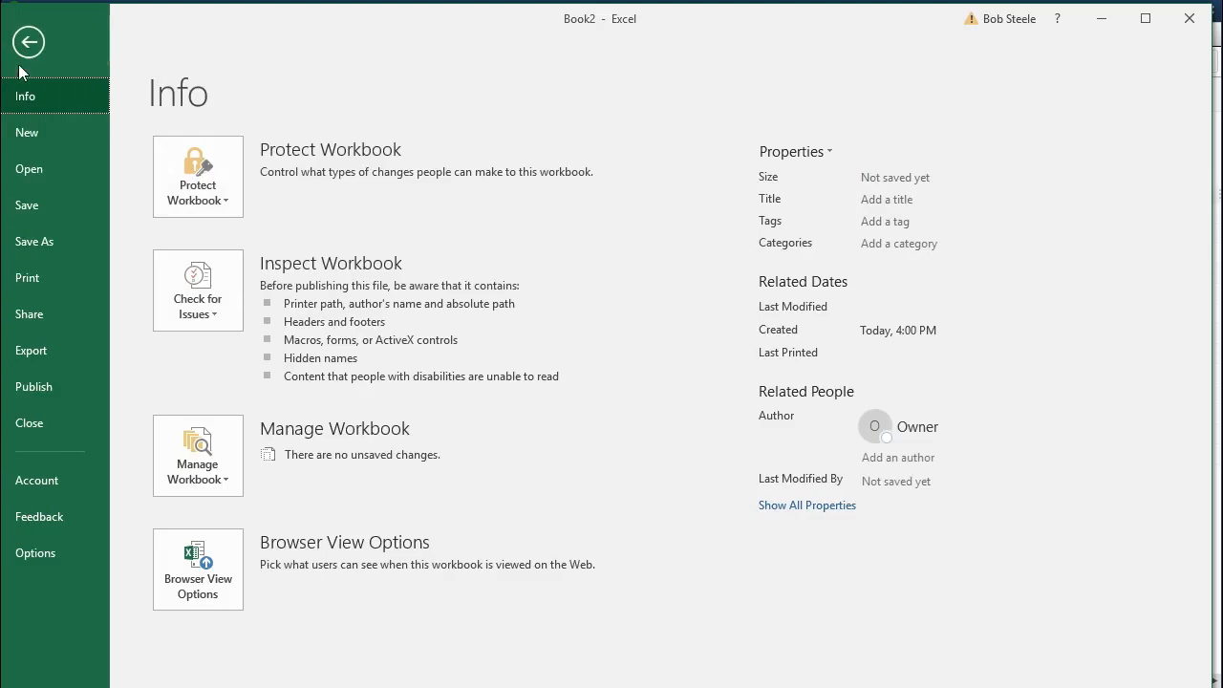
{"action": "left_click", "coordinate": [31, 241]}
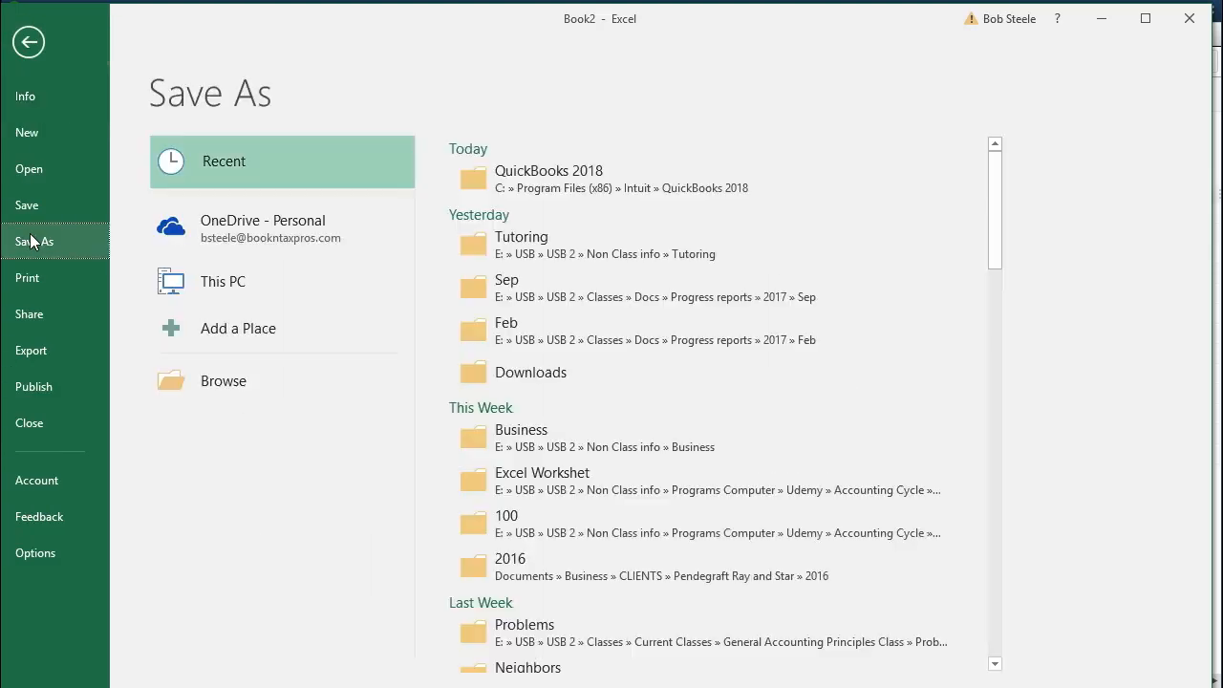
{"action": "left_click", "coordinate": [177, 383]}
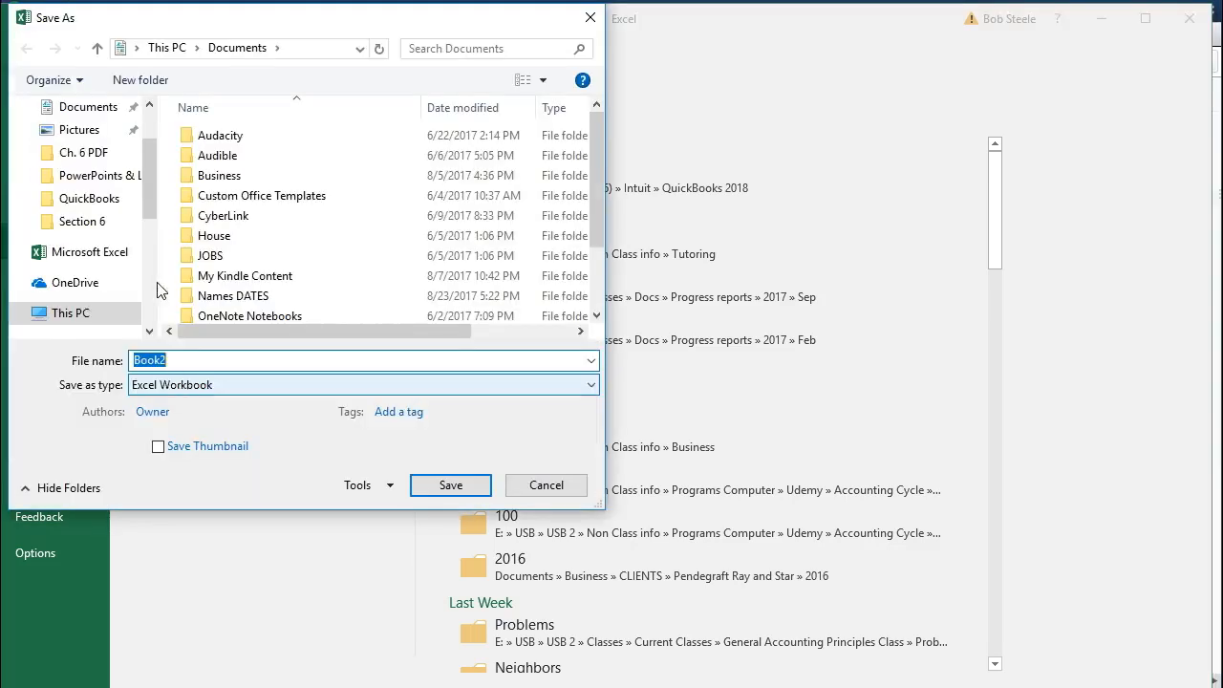
{"action": "scroll", "coordinate": [151, 148], "scroll_direction": "up", "scroll_amount": 2}
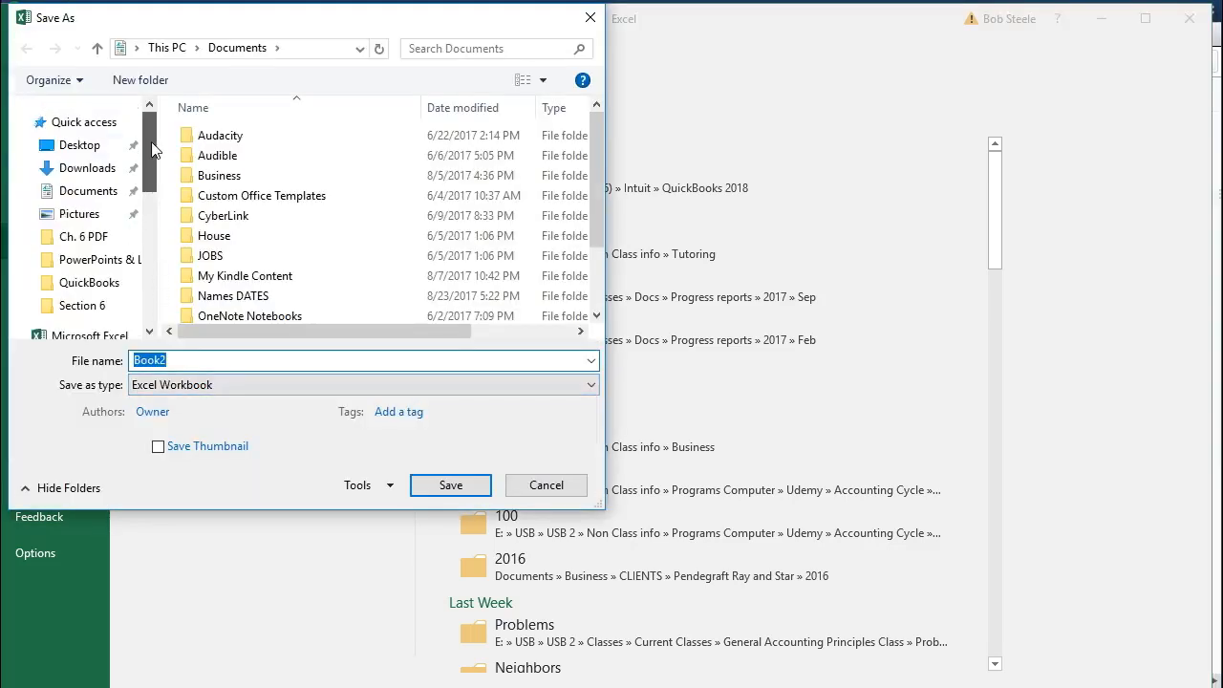
{"action": "left_click", "coordinate": [92, 144]}
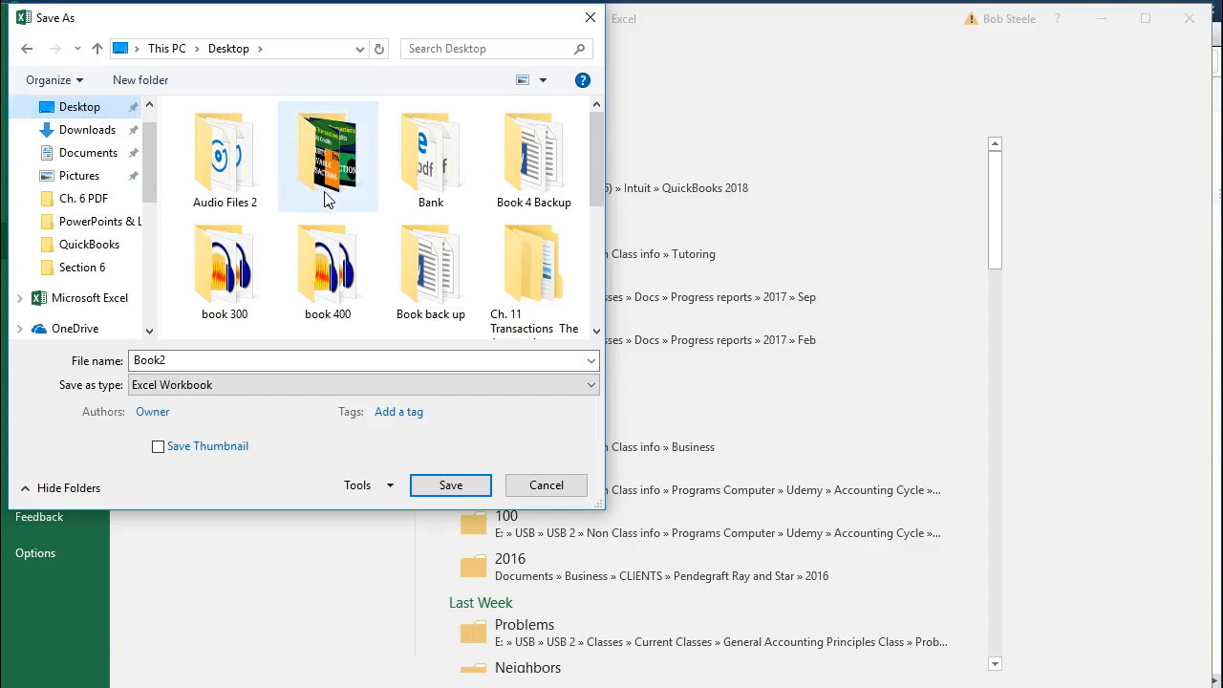
{"action": "left_click_drag", "start_coordinate": [602, 140], "coordinate": [569, 239]}
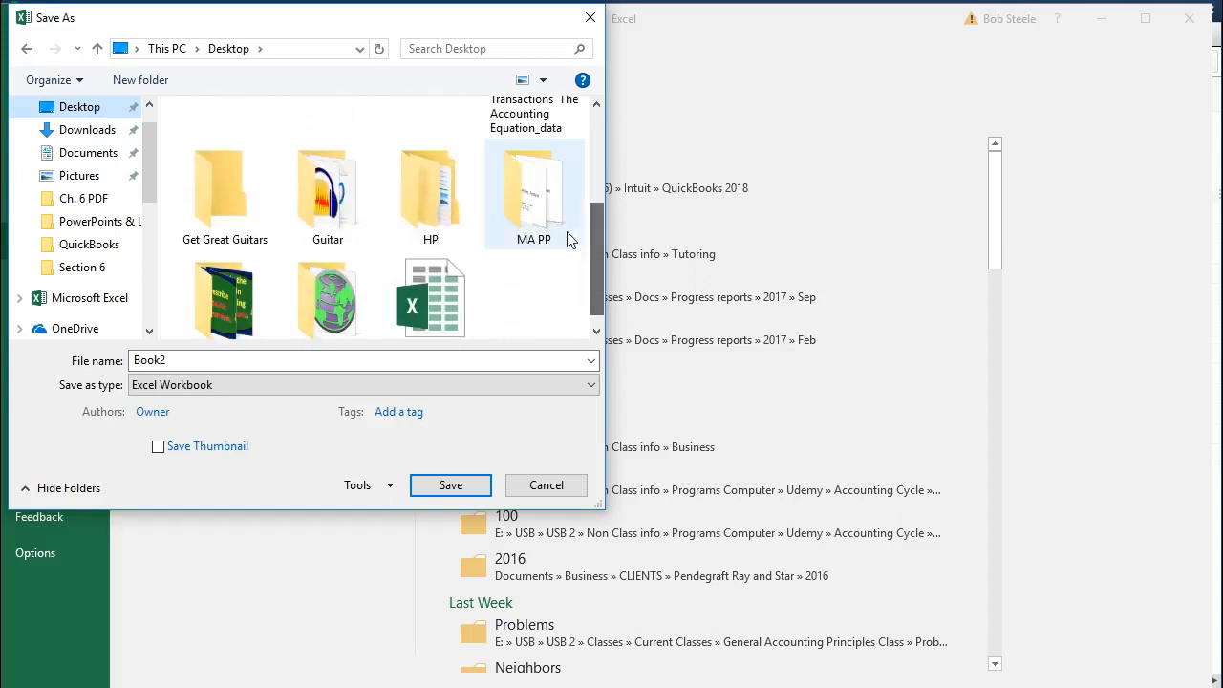
{"action": "double_click", "coordinate": [210, 186]}
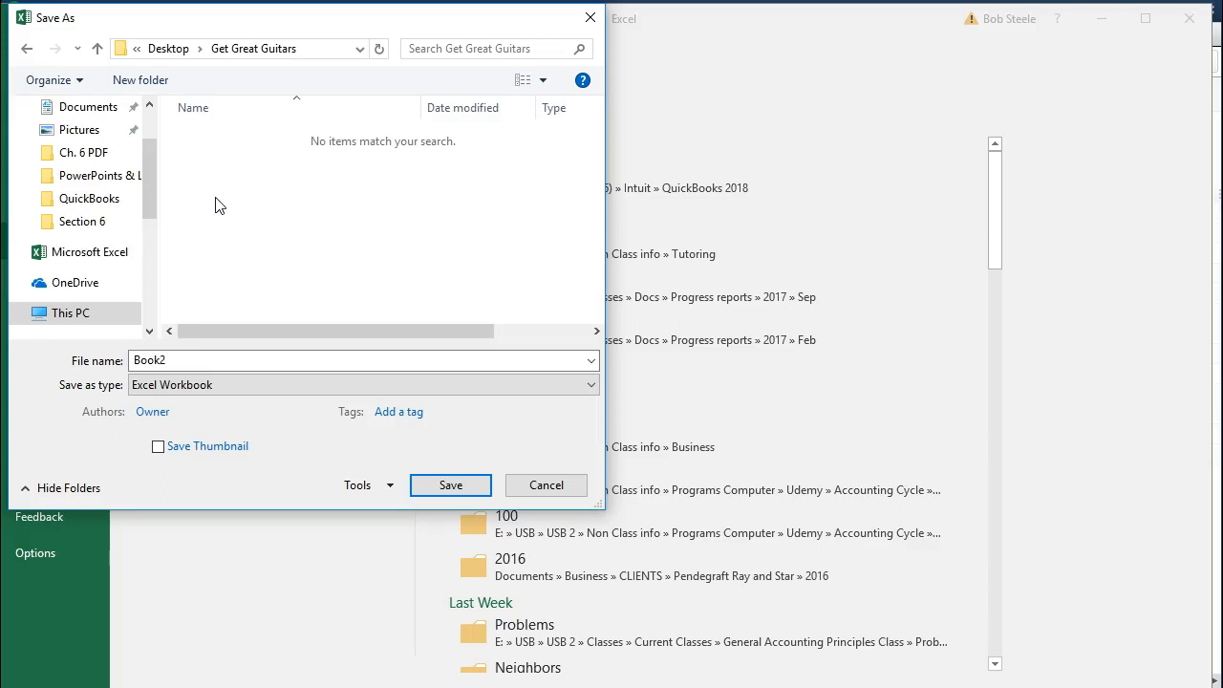
Create a folder named Section 6 inside Get Great Guitars and open it as the save location.
{"action": "right_click", "coordinate": [216, 204]}
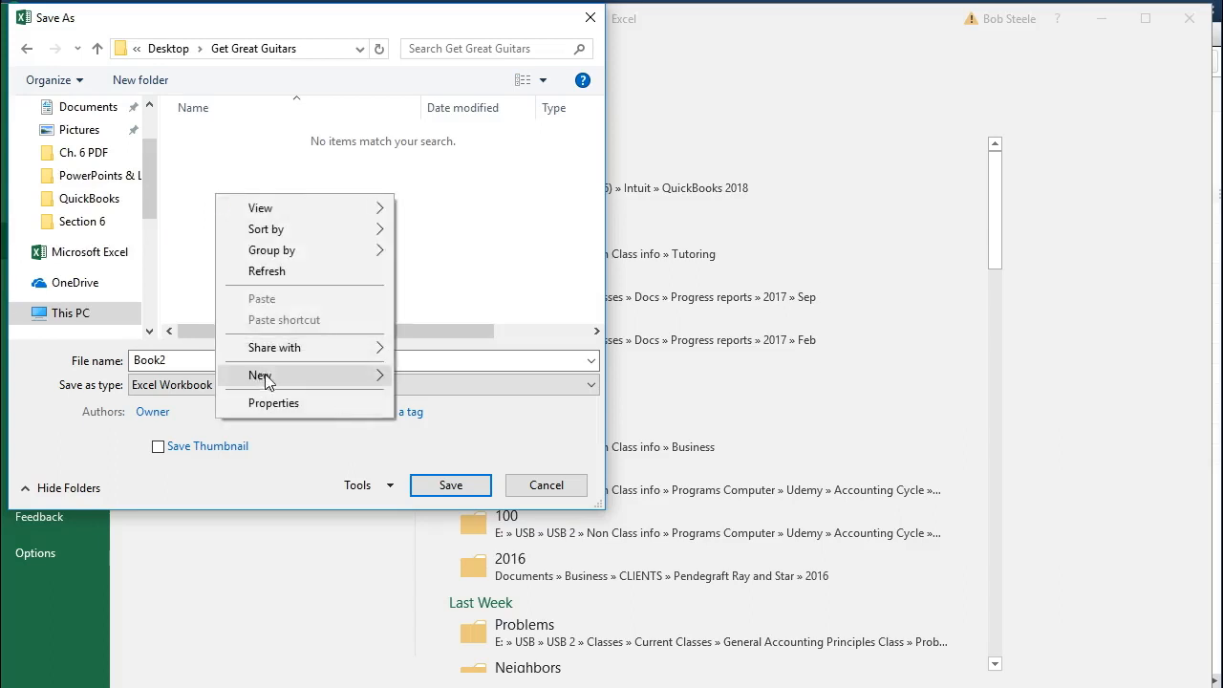
{"action": "mouse_move", "coordinate": [344, 382]}
{"action": "left_click", "coordinate": [413, 379]}
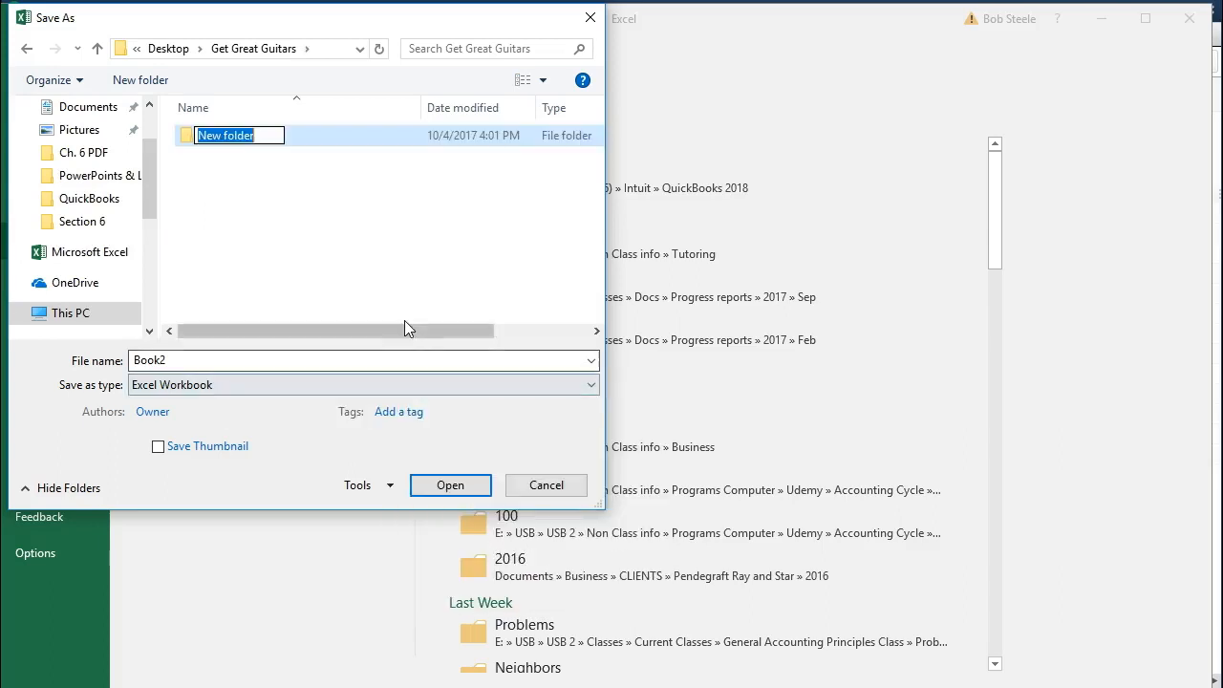
{"action": "type", "text": "Section "}
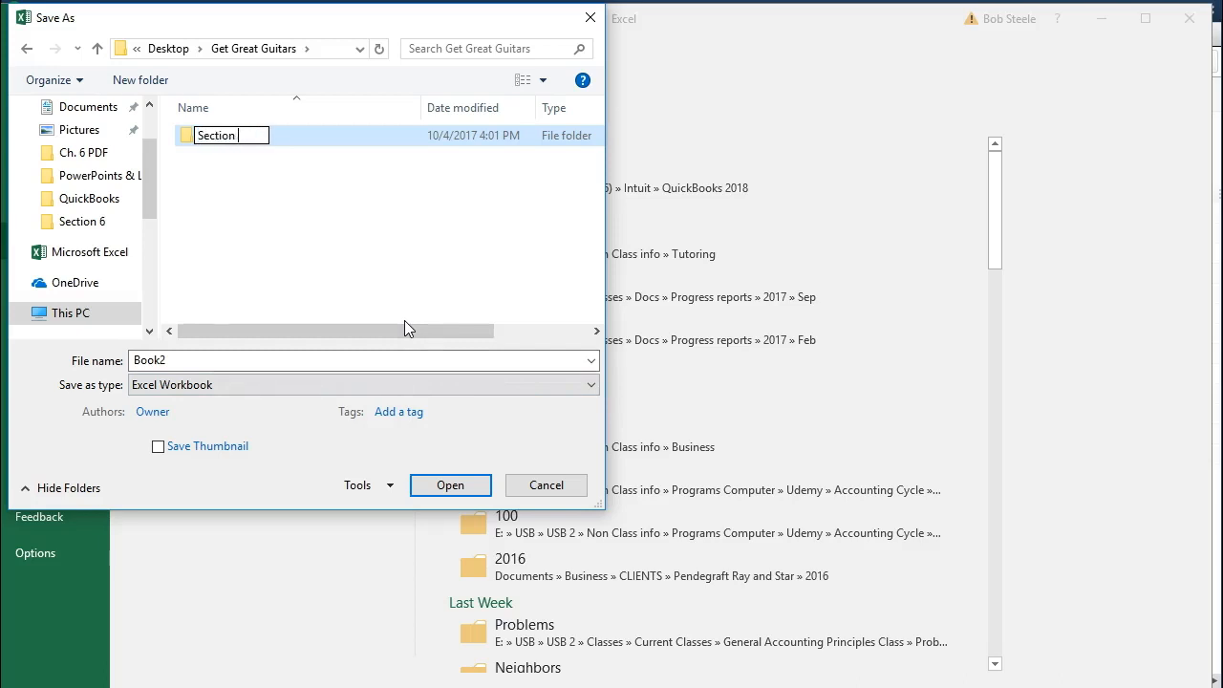
{"action": "type", "text": "6"}
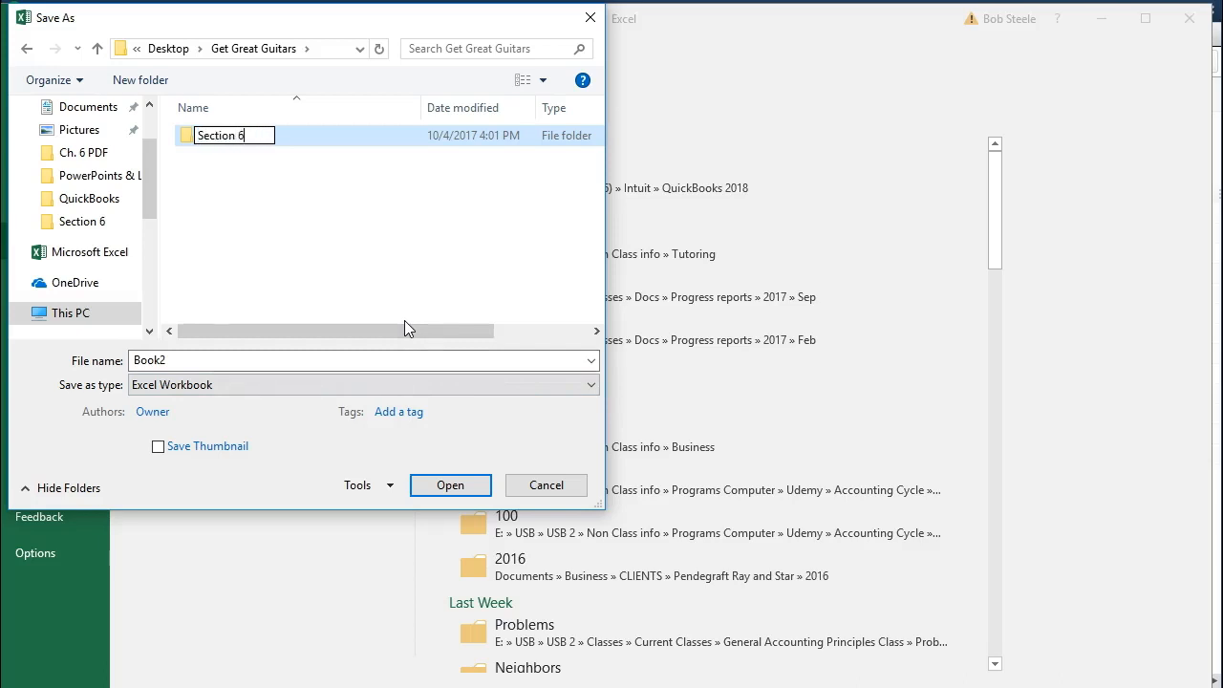
{"action": "left_click", "coordinate": [289, 237]}
{"action": "double_click", "coordinate": [230, 136]}
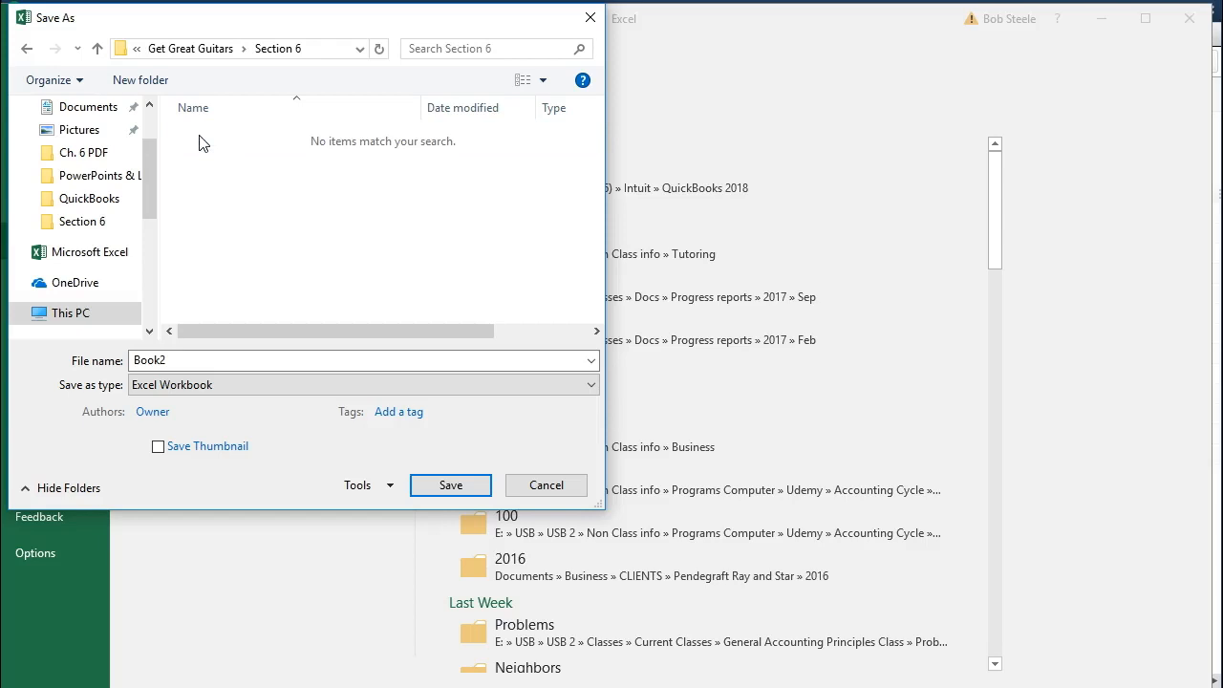
Save the file as Section 6 in macro-free Excel Workbook format, then close the workbook.
{"action": "left_click", "coordinate": [190, 361]}
{"action": "type", "text": "S"}
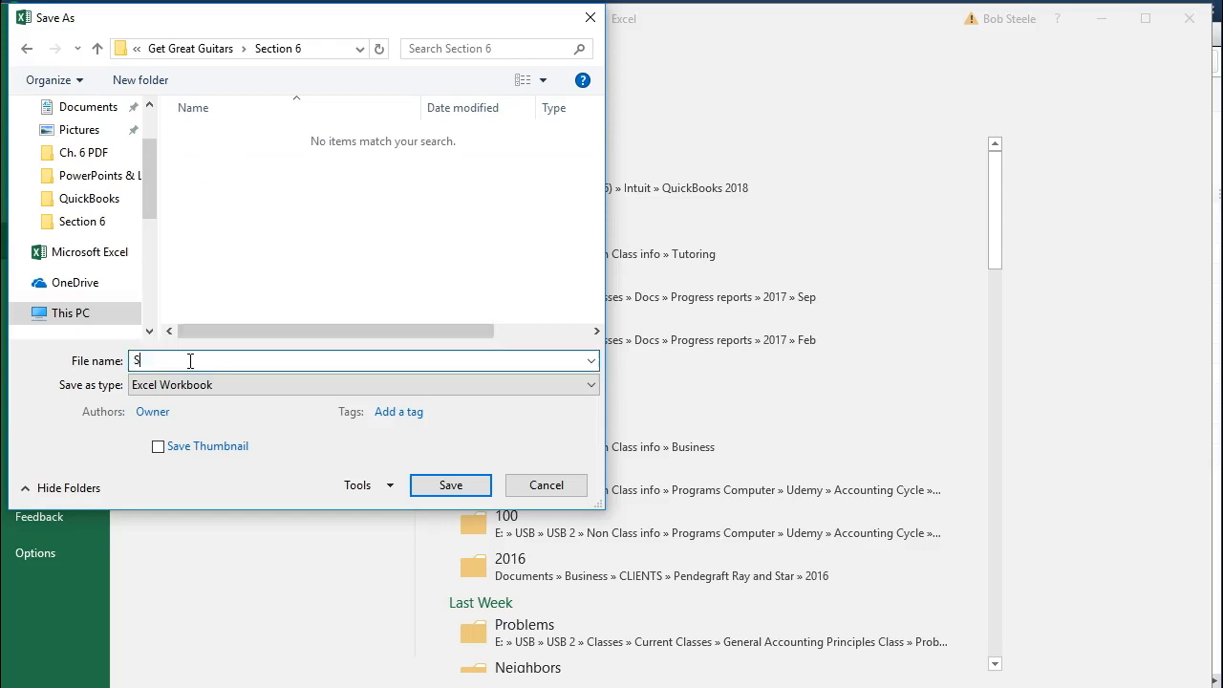
{"action": "type", "text": "ection 6"}
{"action": "left_click", "coordinate": [444, 488]}
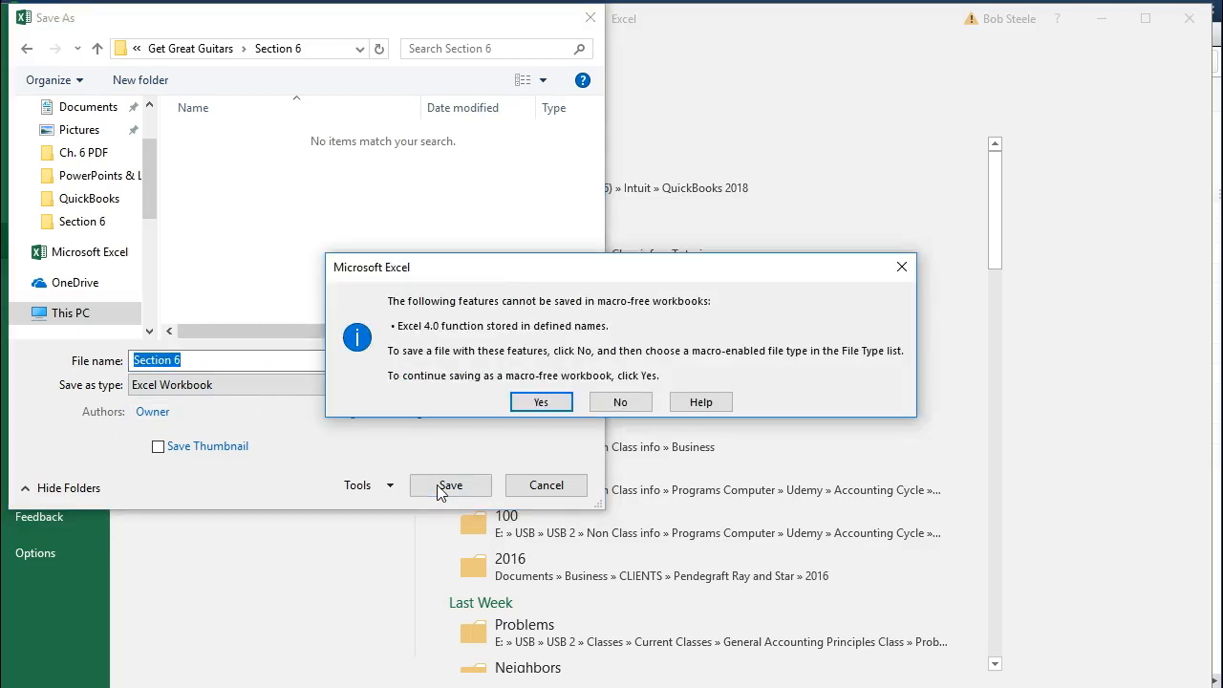
{"action": "left_click", "coordinate": [540, 403]}
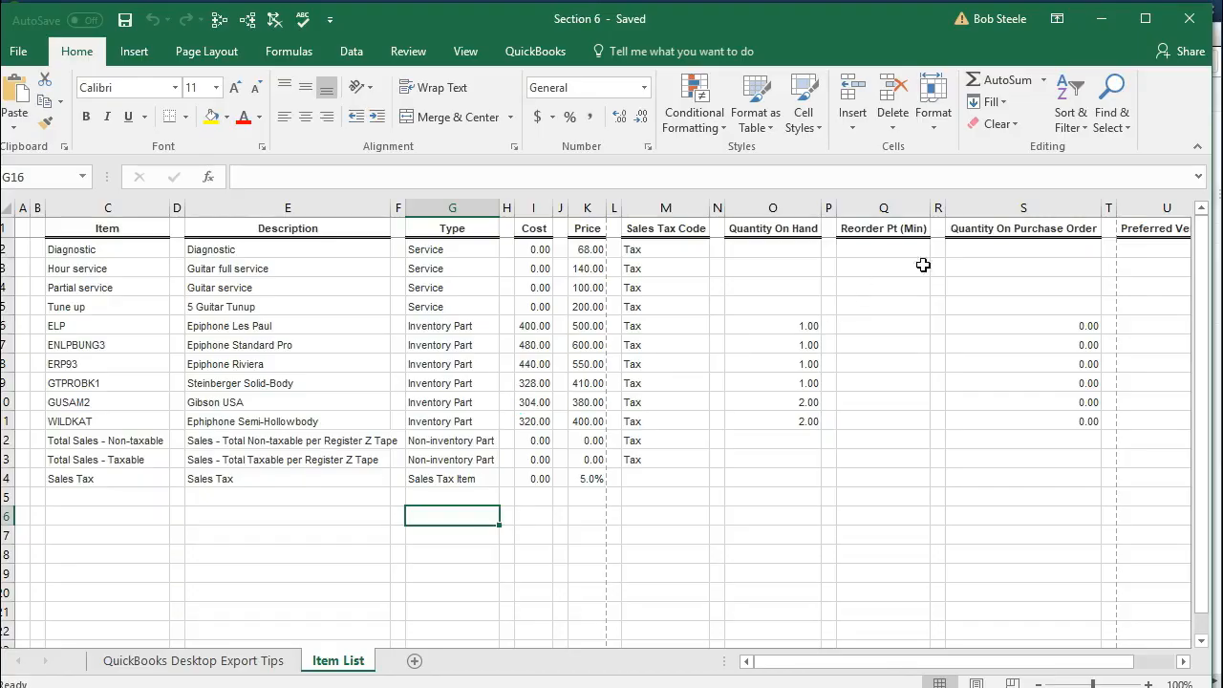
{"action": "left_click", "coordinate": [1197, 27]}
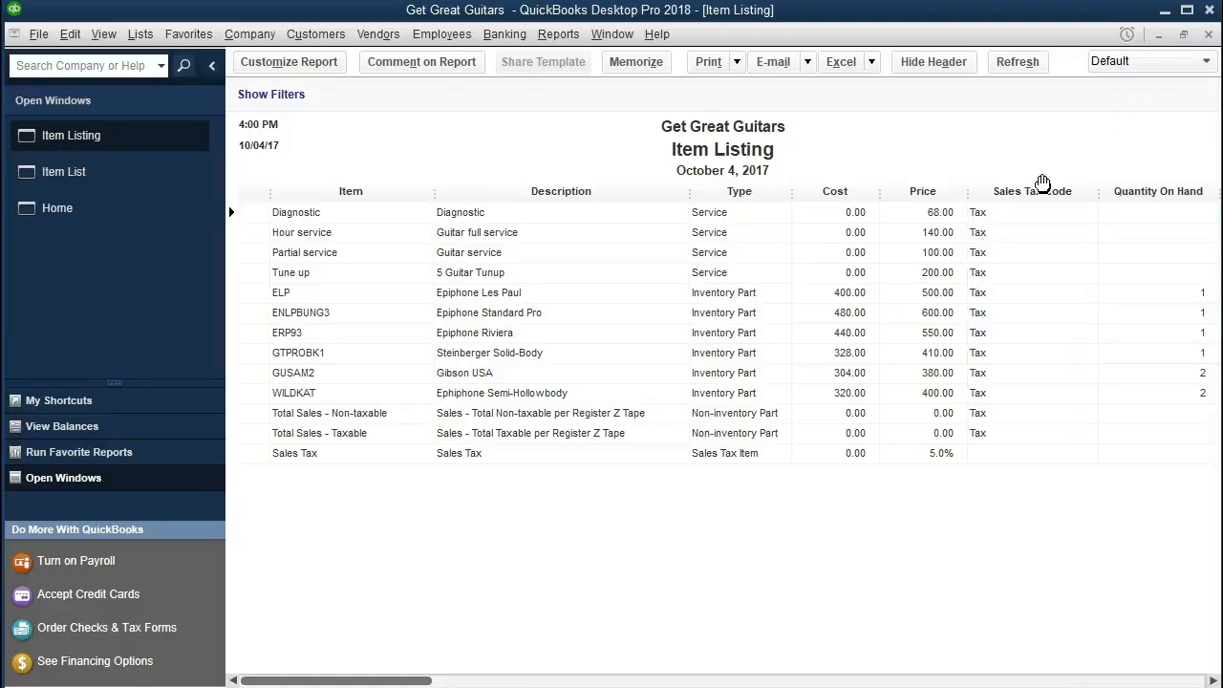